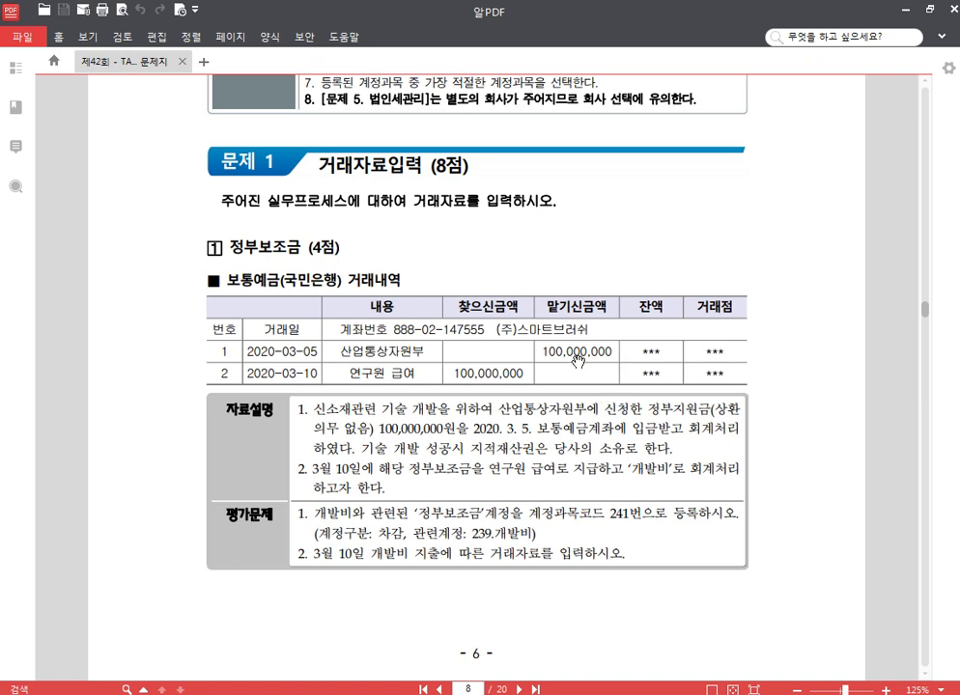
# Step: Read question 1's 정부보조금 task on PDF page 6, then return to Smart A's main menu
pyautogui.scroll(-1, 579, 405)
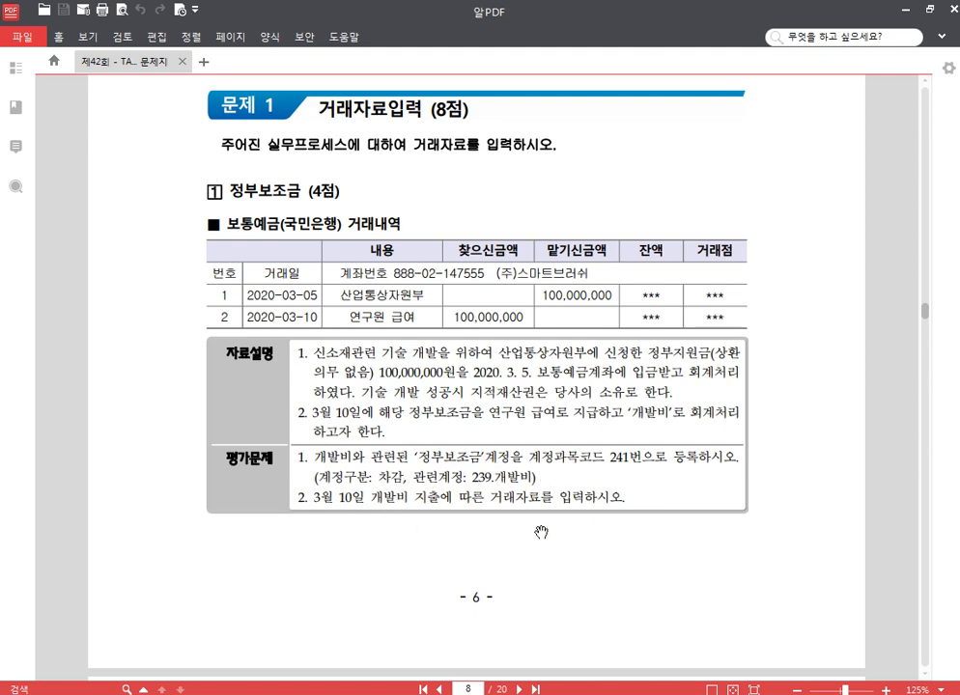
pyautogui.scroll(-2, 537, 502)
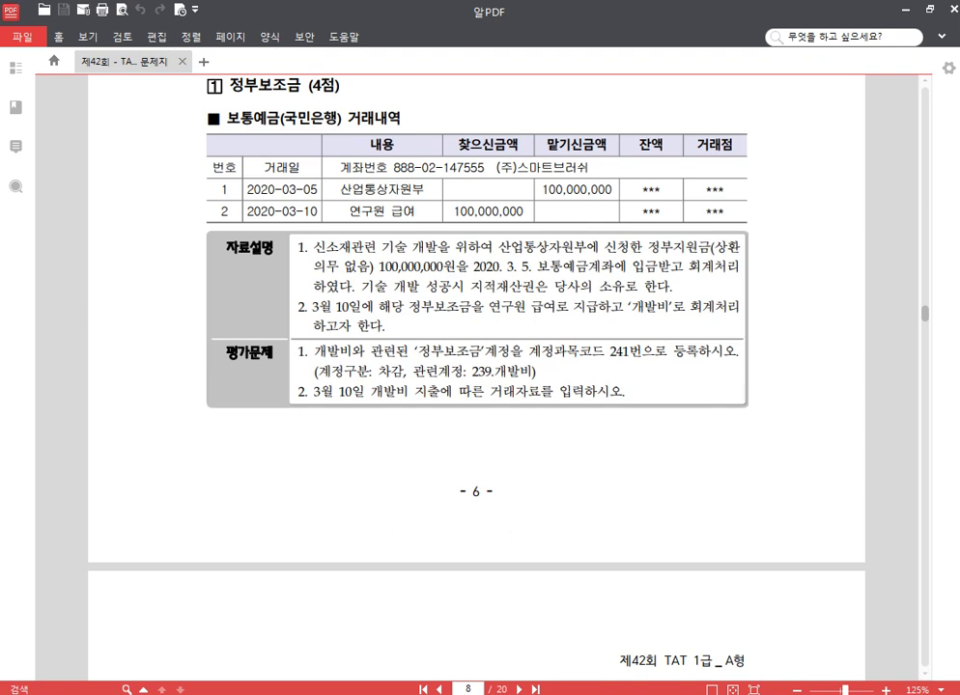
pyautogui.click(302, 692)
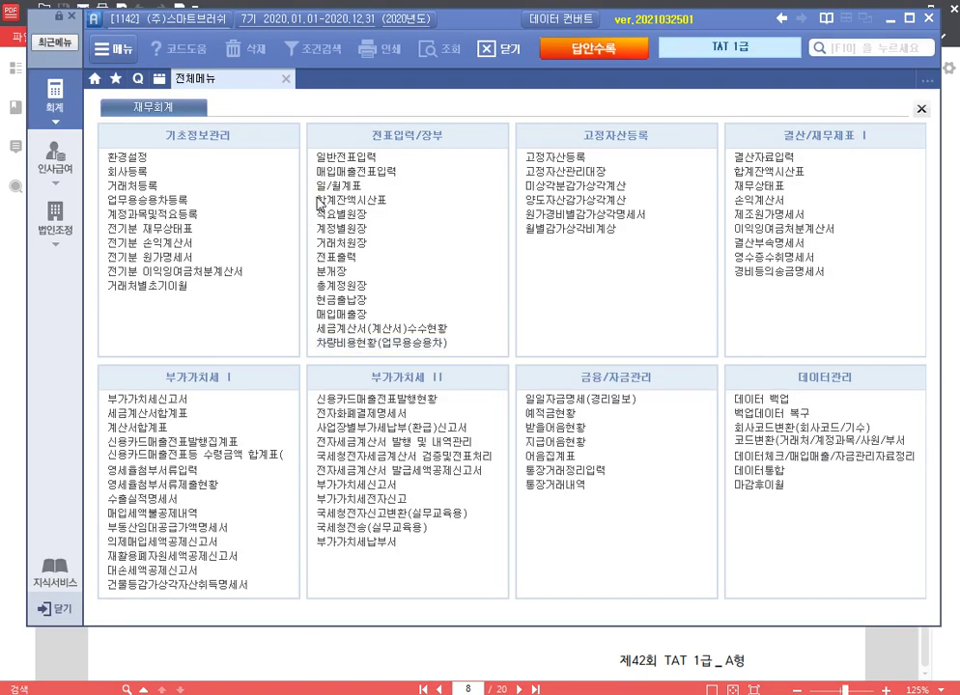
# Step: Register account code 241 as 정부보조금 with category 4.차감 and related account 239 개발비
pyautogui.click(164, 215)
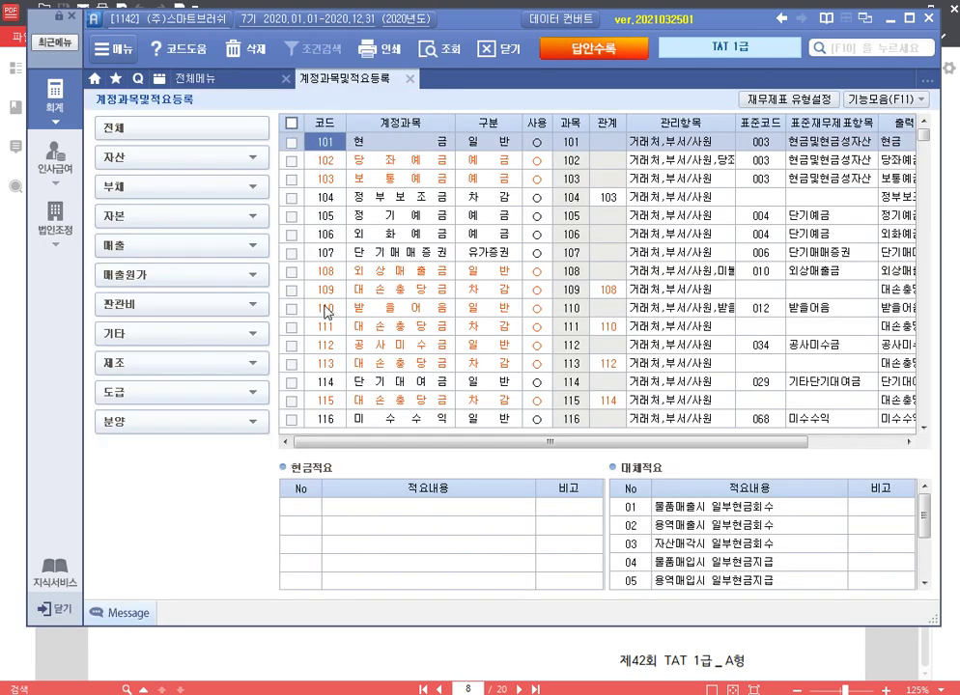
pyautogui.click(329, 309)
pyautogui.write('241')
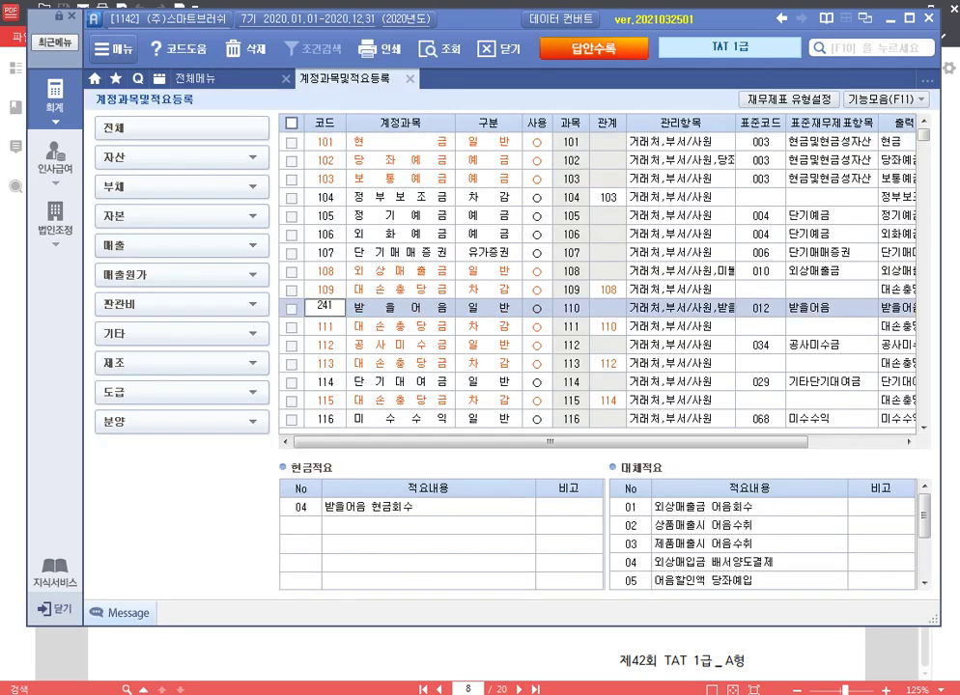
pyautogui.press('Return')
pyautogui.scroll(-3, 328, 309)
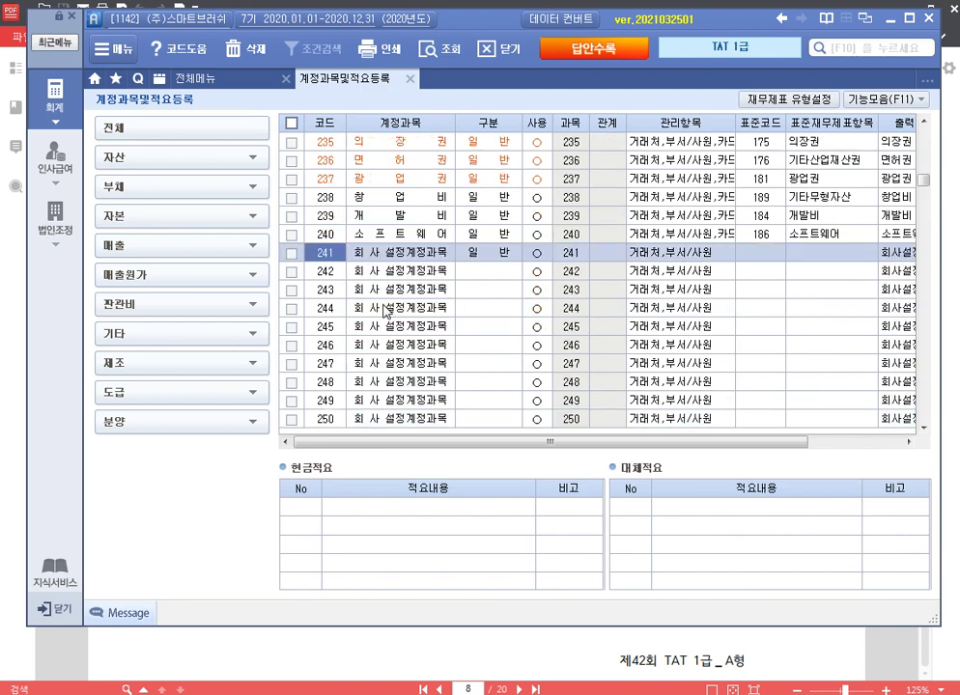
pyautogui.press('Return')
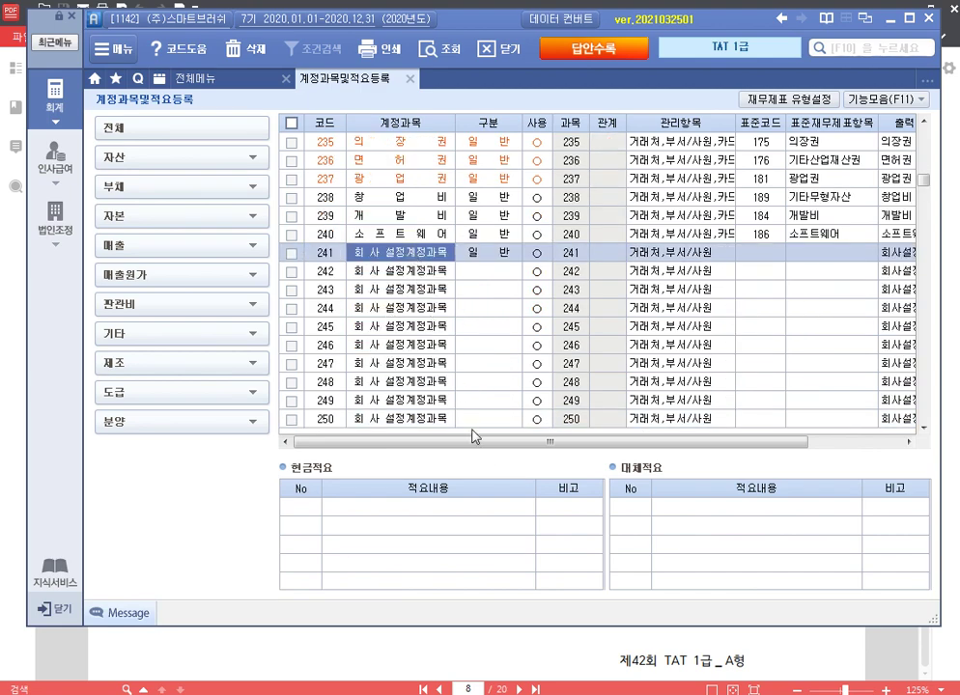
pyautogui.write('정부보조금')
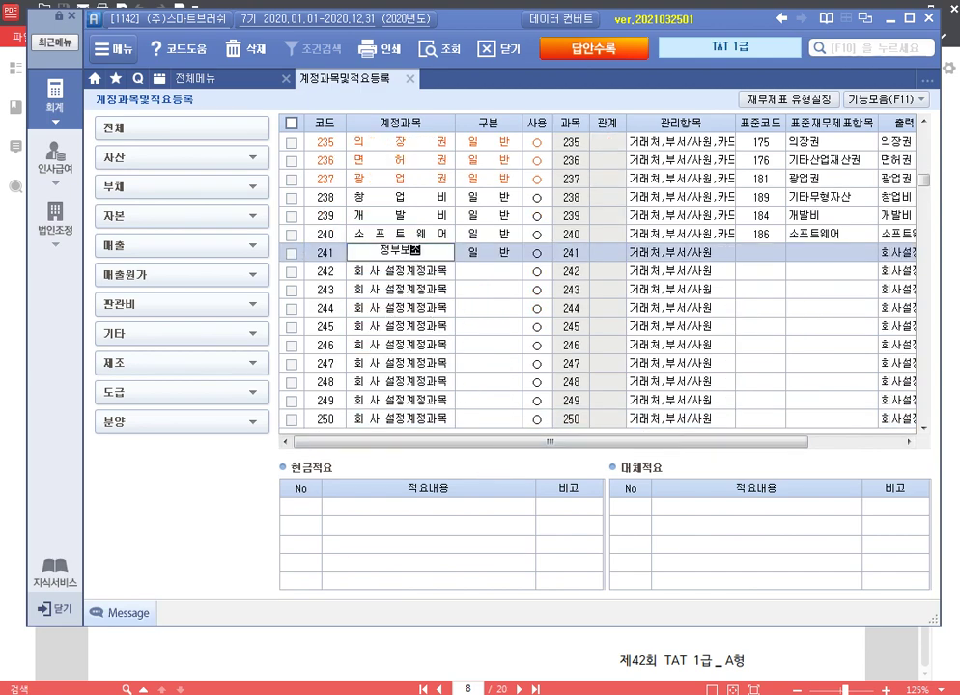
pyautogui.press('Return')
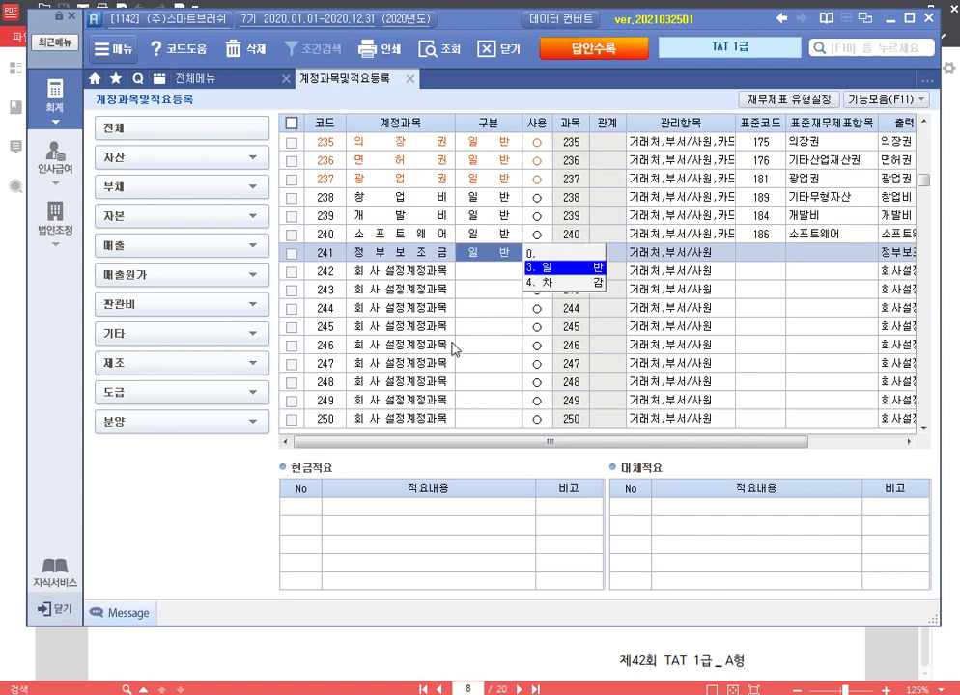
pyautogui.write('4')
pyautogui.press('Return')
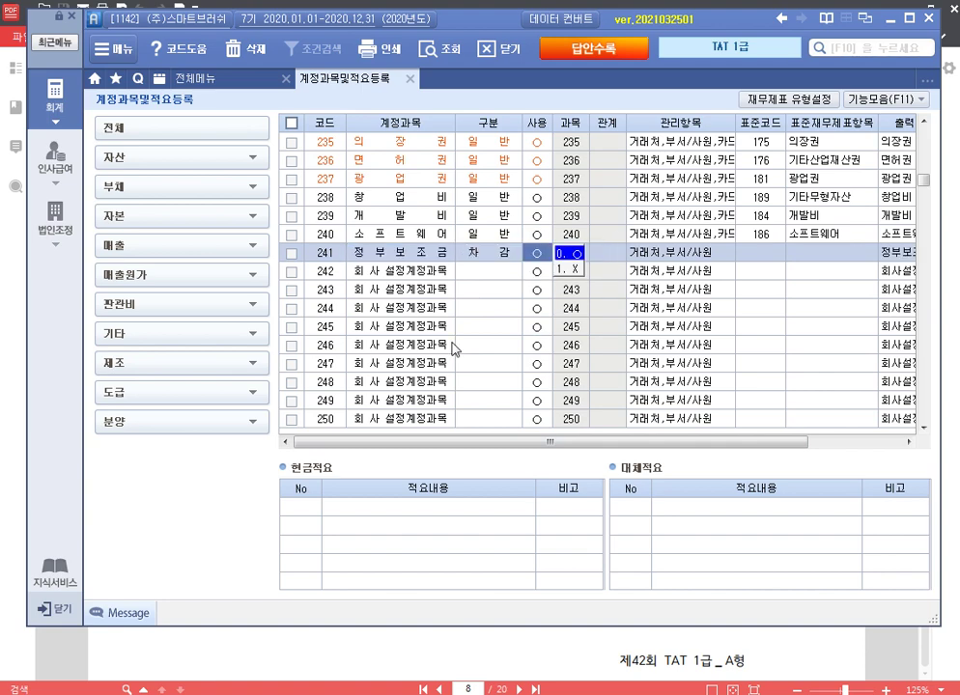
pyautogui.write('239')
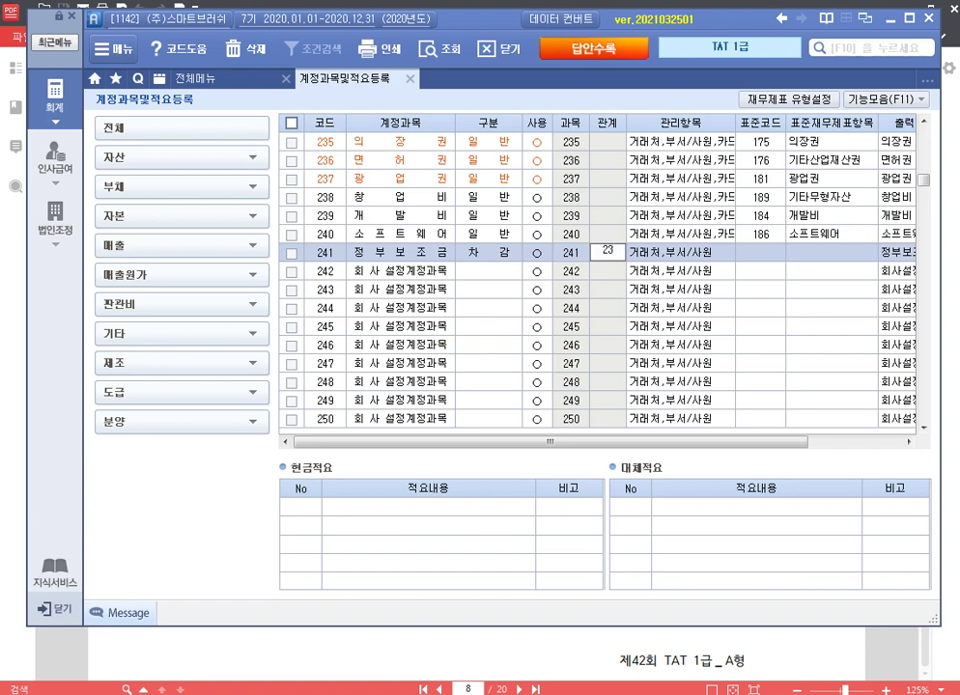
pyautogui.press('Return')
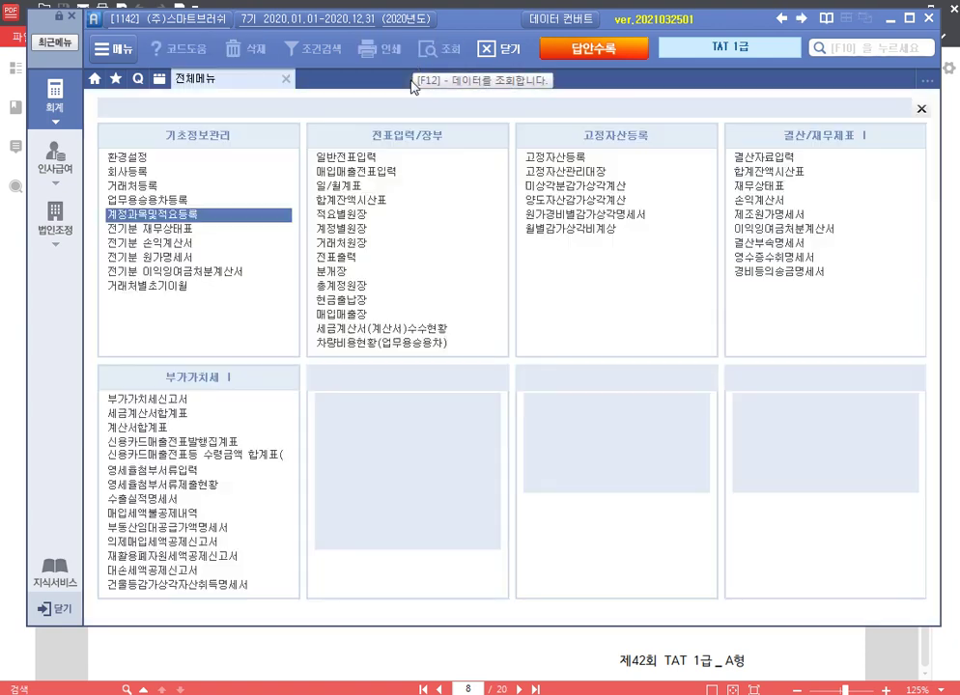
pyautogui.click(410, 78)
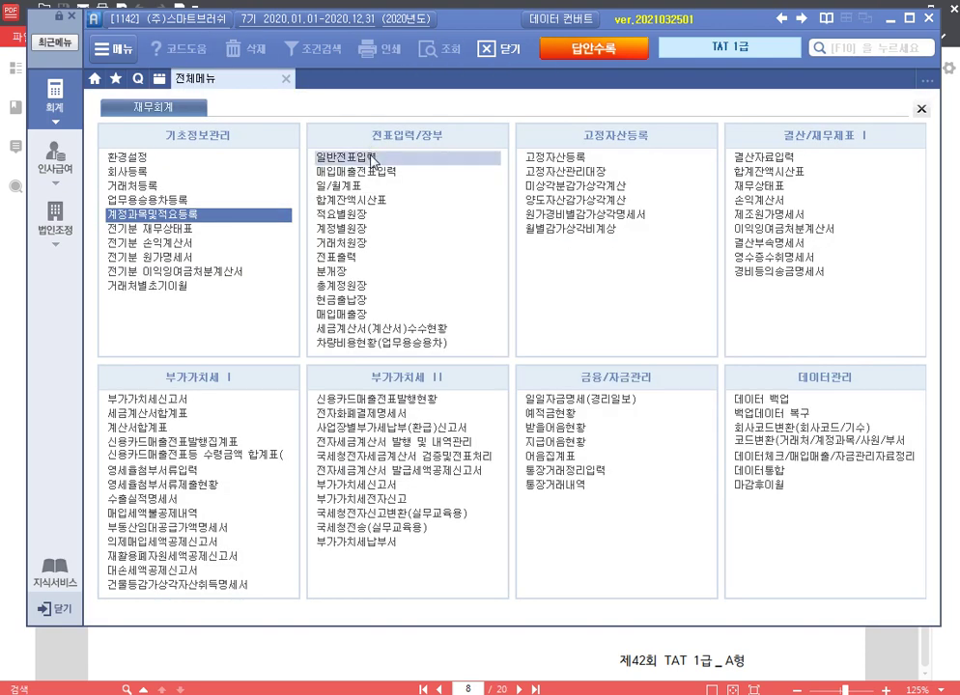
# Step: Load the March 5 general journal and check the 100,000,000 정부보조금 credit line
pyautogui.click(343, 156)
pyautogui.write('3')
pyautogui.press('Return')
pyautogui.write('5')
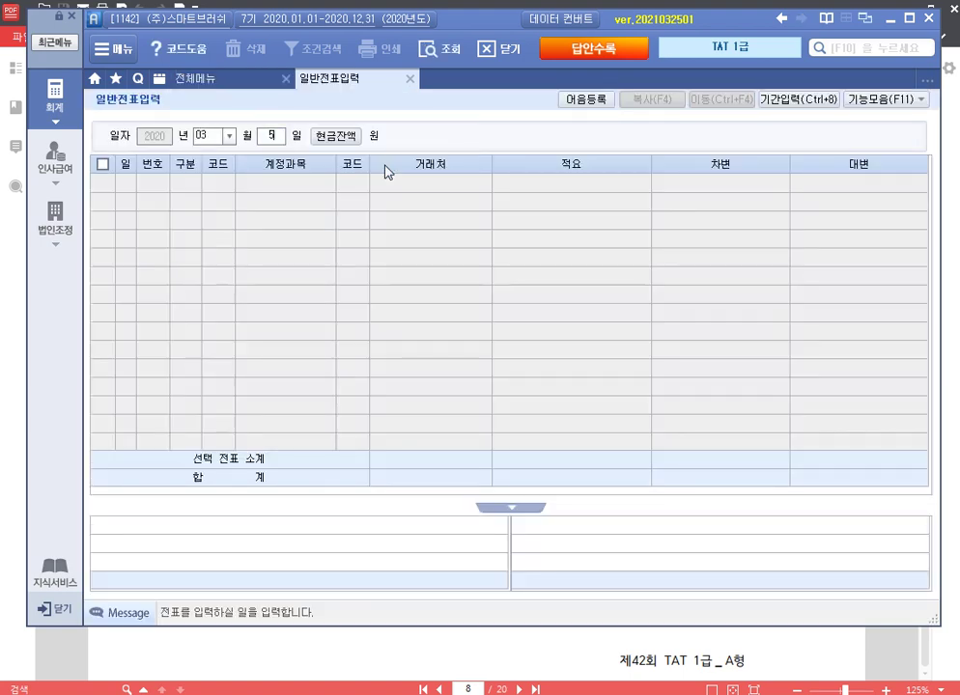
pyautogui.press('Return')
pyautogui.click(227, 203)
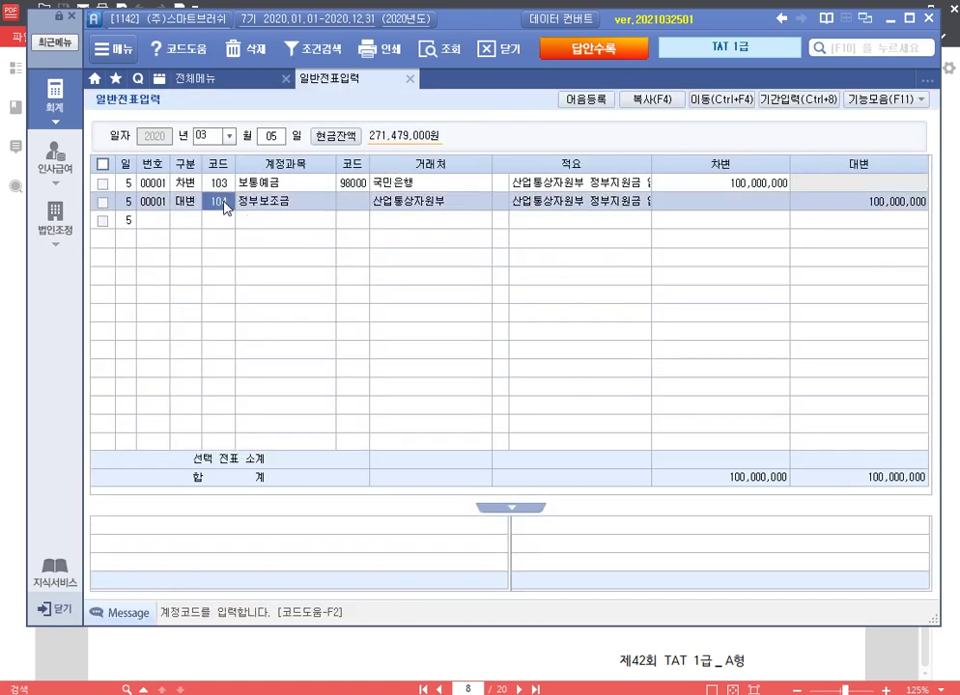
pyautogui.click(862, 205)
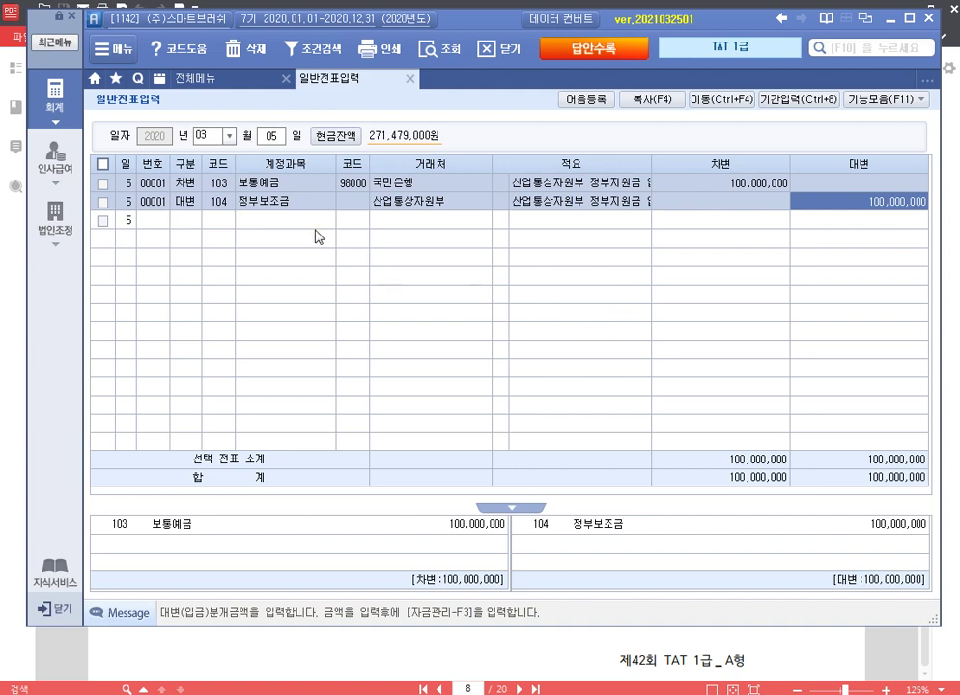
pyautogui.click(271, 136)
# Step: Start a March 10 entry crediting 103 보통예금 (국민은행) 100,000,000
pyautogui.write('10')
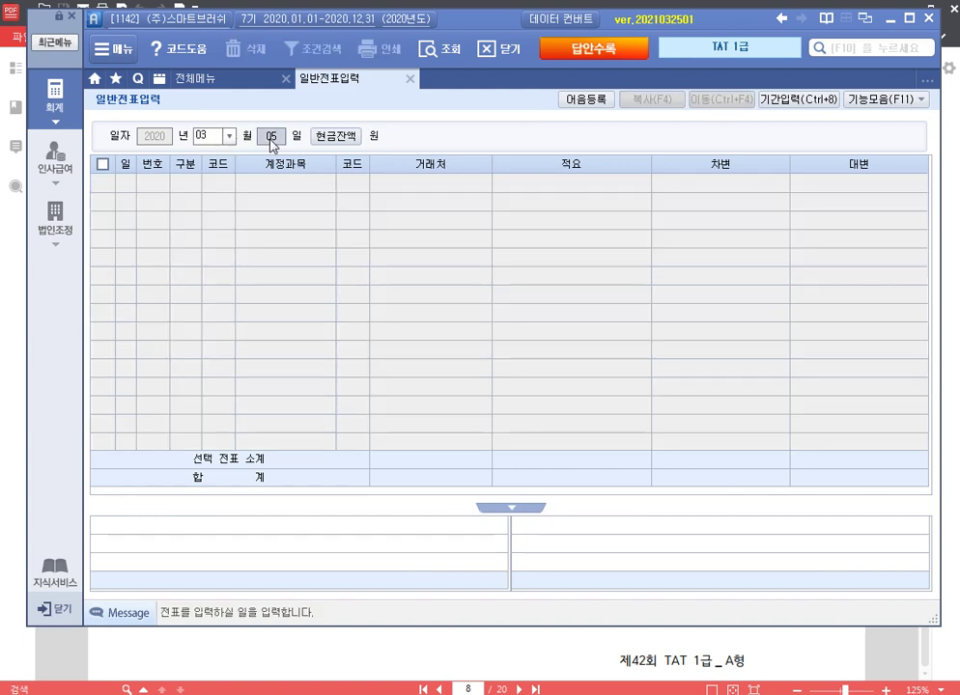
pyautogui.press('Return')
pyautogui.write('4')
pyautogui.press('Return')
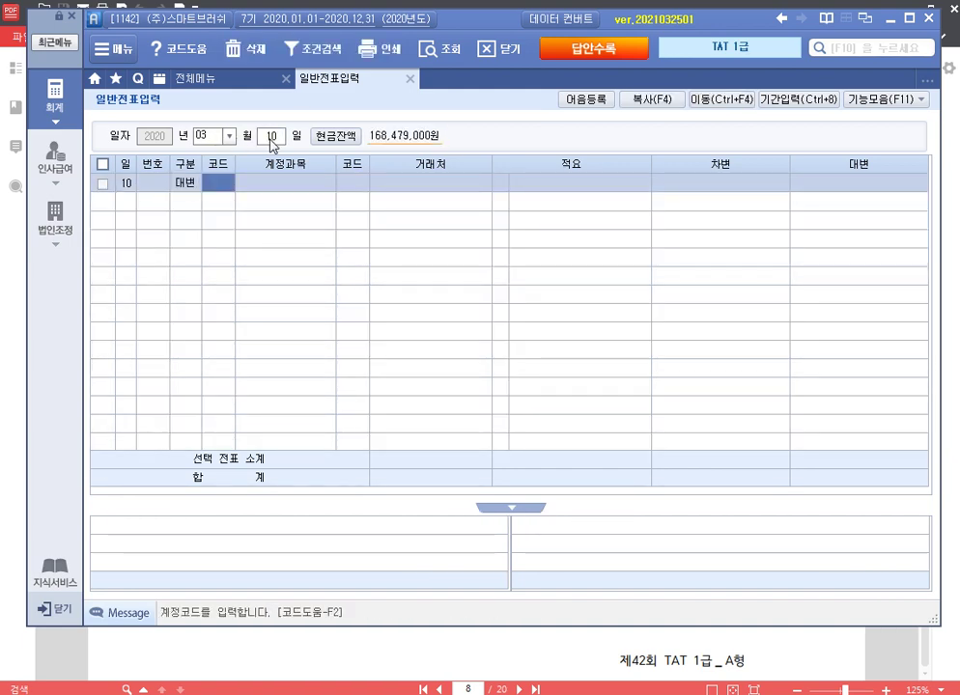
pyautogui.write('103')
pyautogui.press('Return')
pyautogui.write('국민')
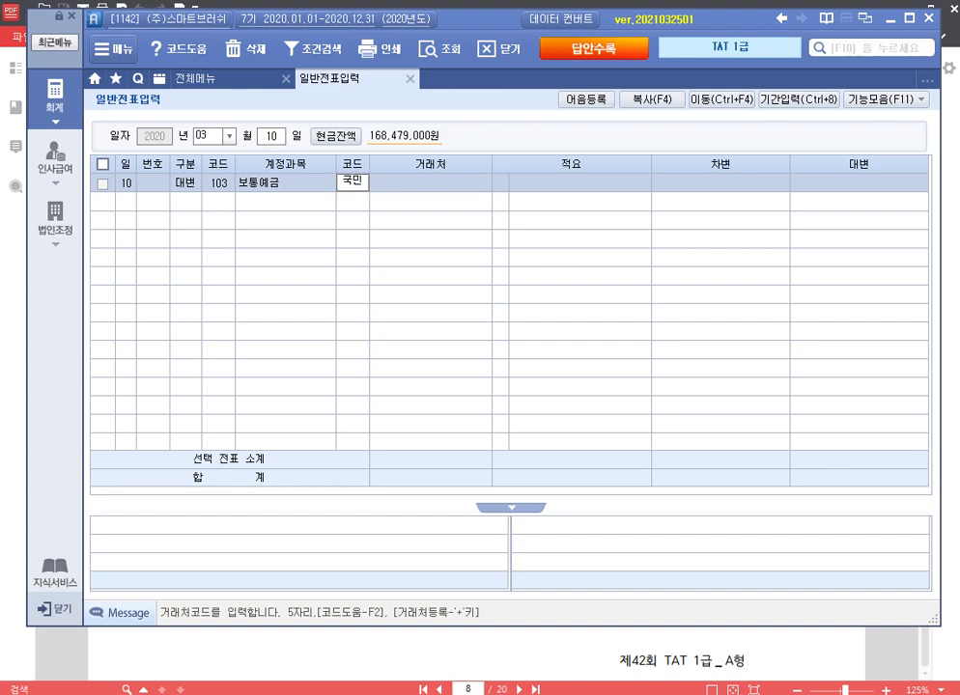
pyautogui.press('Return')
pyautogui.press('Return')
pyautogui.press('Return')
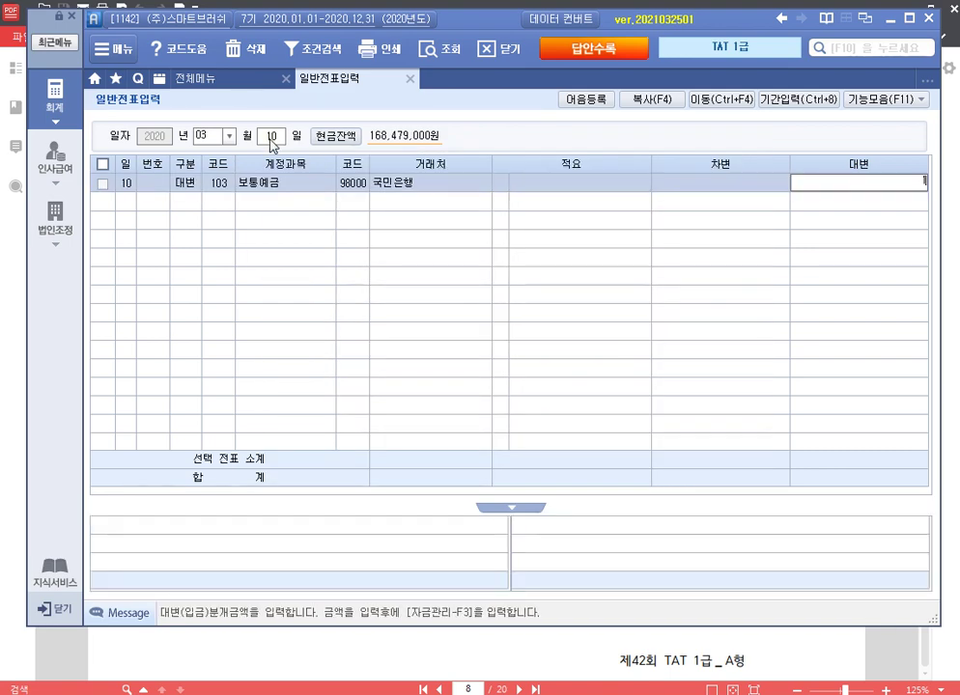
pyautogui.write('100,000,000')
pyautogui.press('Return')
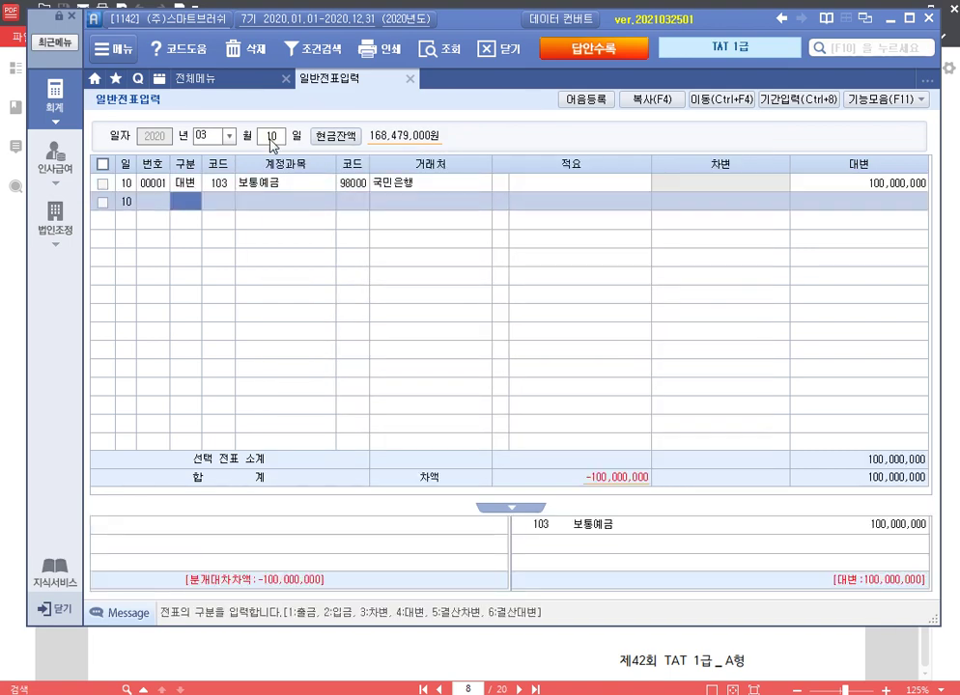
pyautogui.write('3')
# Step: Debit 239 개발비 100,000,000 to balance the development-cost entry
pyautogui.press('Return')
pyautogui.write('개발')
pyautogui.press('Return')
pyautogui.press('Return')
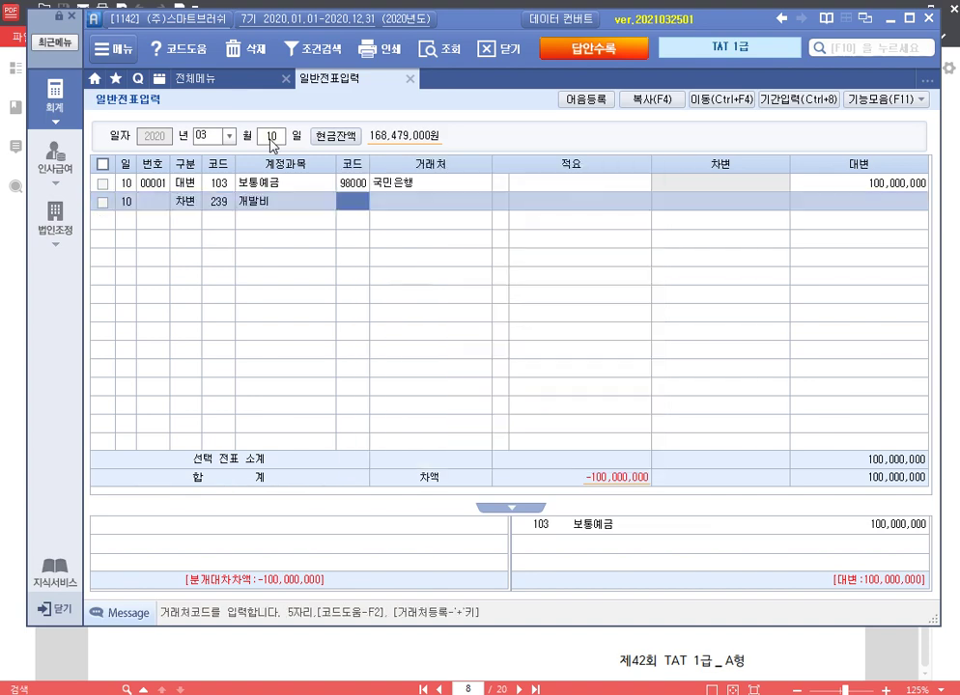
pyautogui.press('Return')
pyautogui.press('Return')
pyautogui.press('Return')
pyautogui.write('100,000')
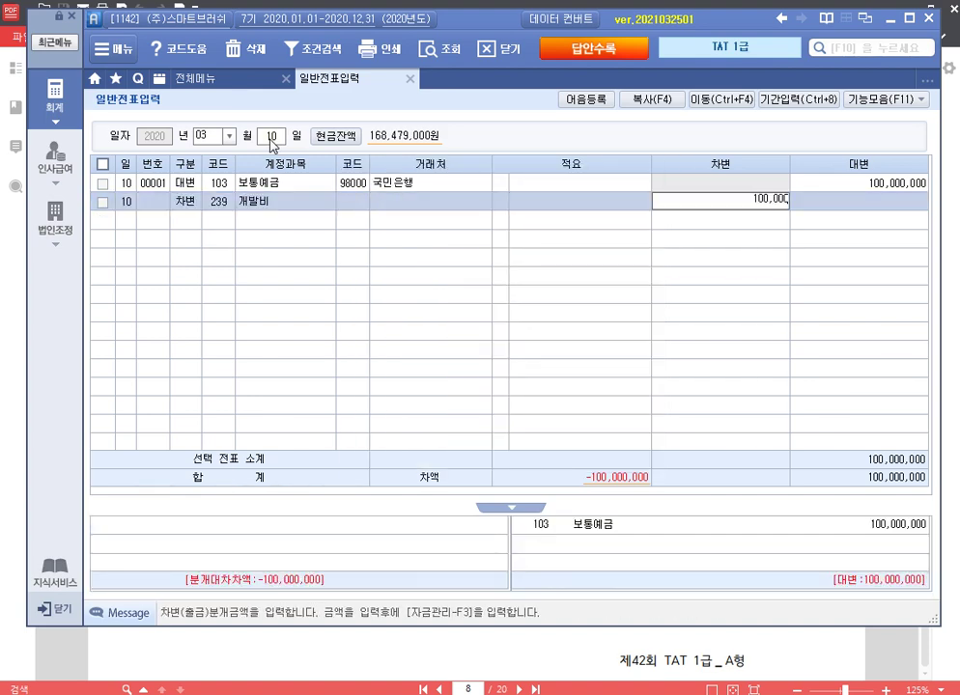
pyautogui.write(',000')
pyautogui.press('Return')
pyautogui.write('3')
# Step: Reclassify the subsidy: debit 104 정부보조금 and credit 241 정부보조금, 100,000,000 each
pyautogui.press('Return')
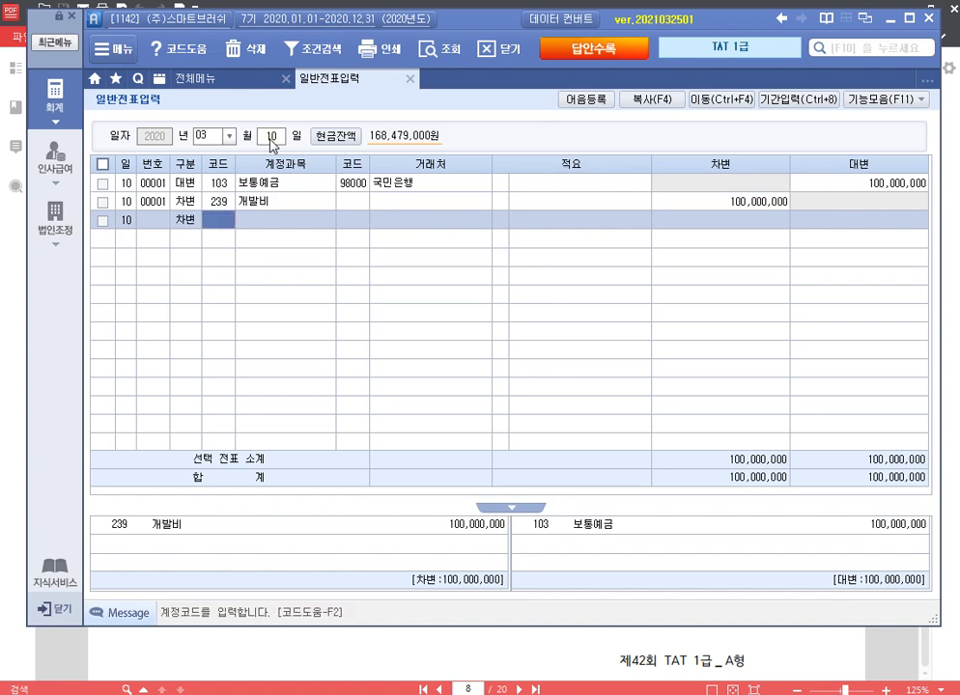
pyautogui.write('104')
pyautogui.press('Return')
pyautogui.press('Return')
pyautogui.press('Return')
pyautogui.press('Return')
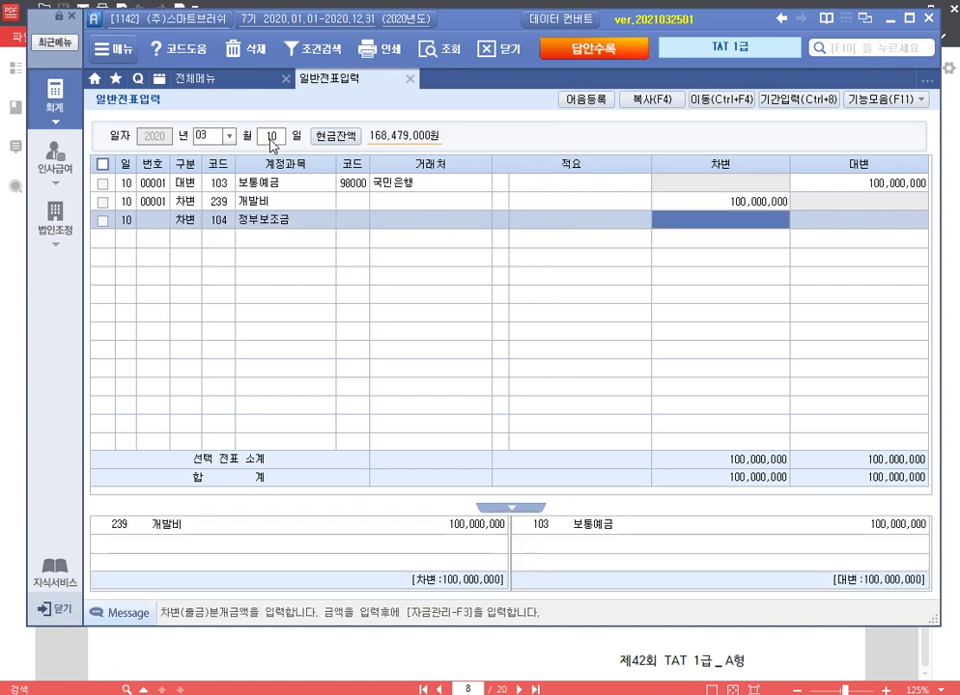
pyautogui.write('1000000,000')
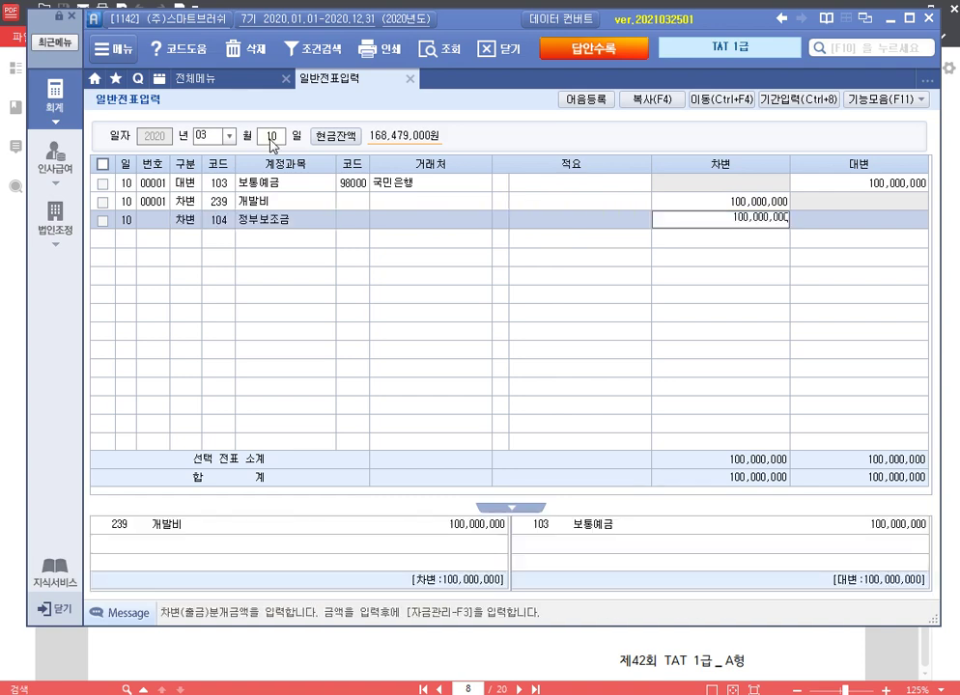
pyautogui.press('Return')
pyautogui.write('4')
pyautogui.press('Return')
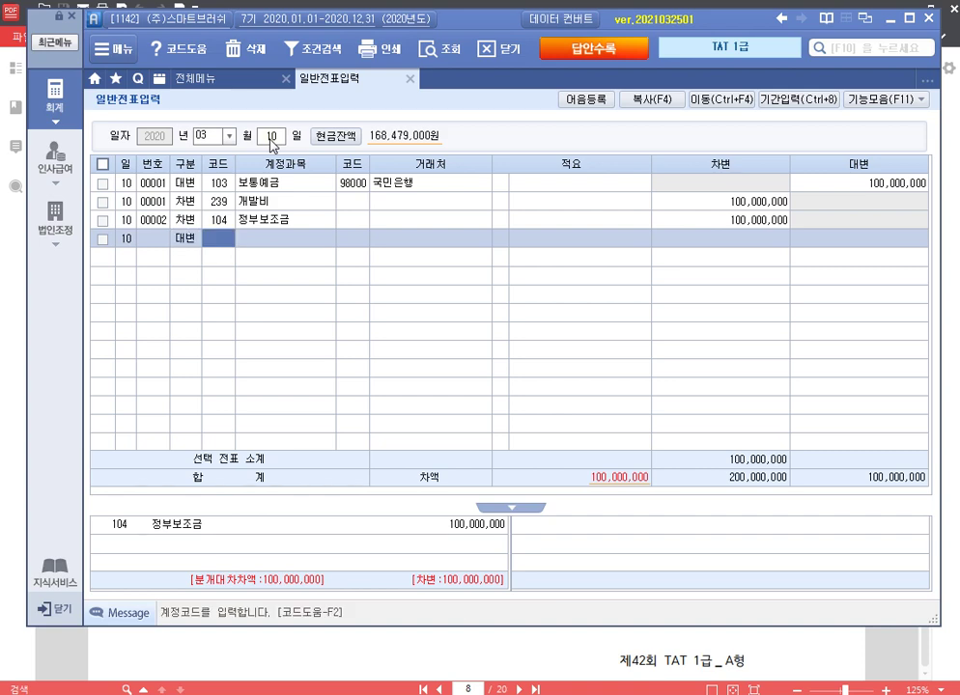
pyautogui.write('241')
pyautogui.press('Return')
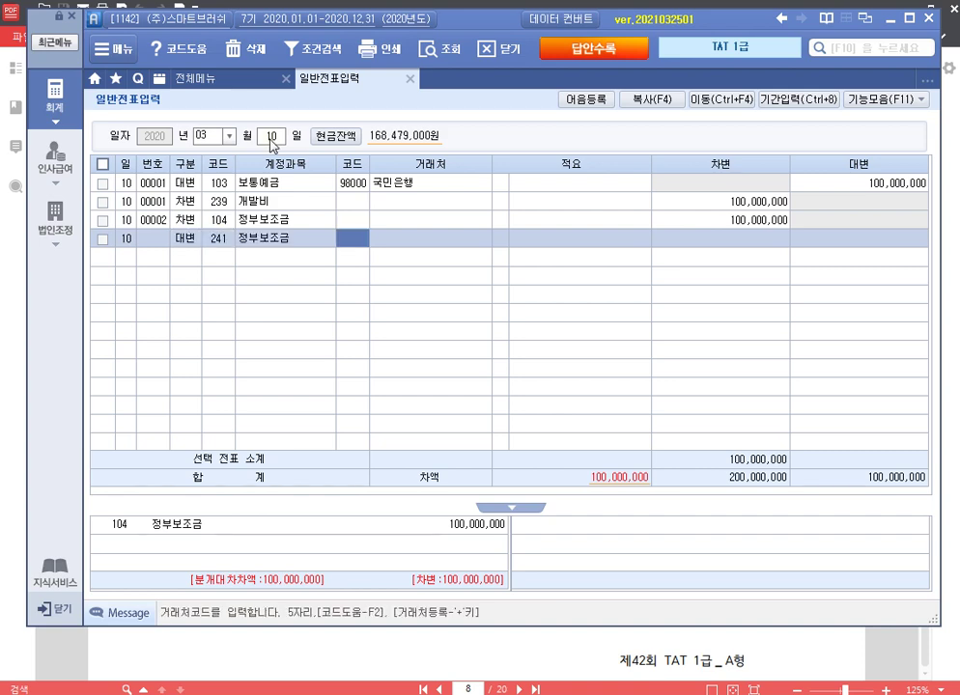
pyautogui.press('Return')
pyautogui.press('Return')
pyautogui.press('Return')
pyautogui.write('100,000,000')
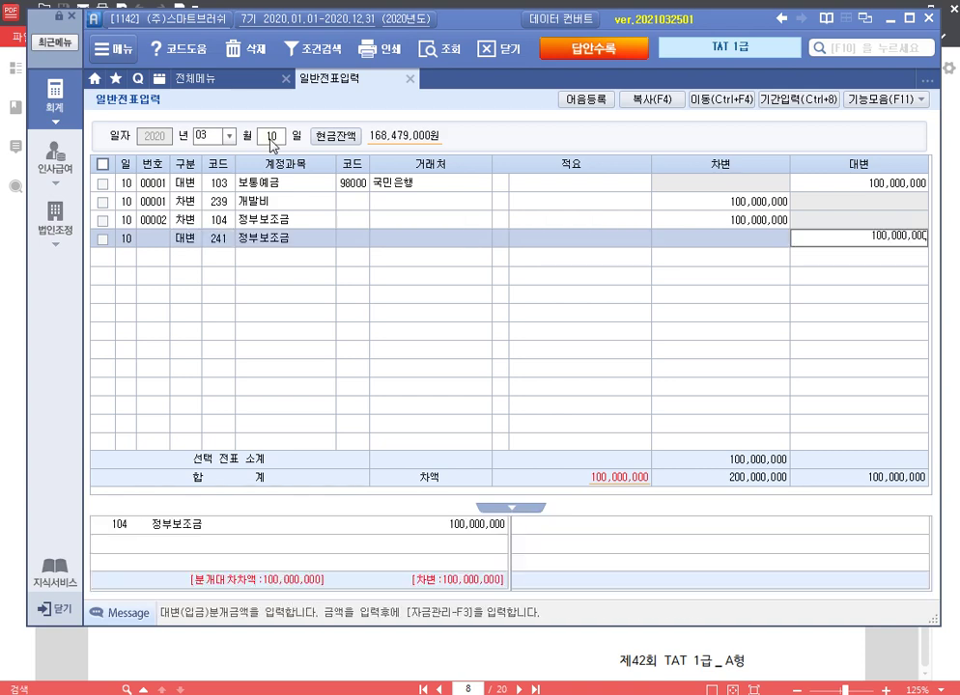
pyautogui.press('Return')
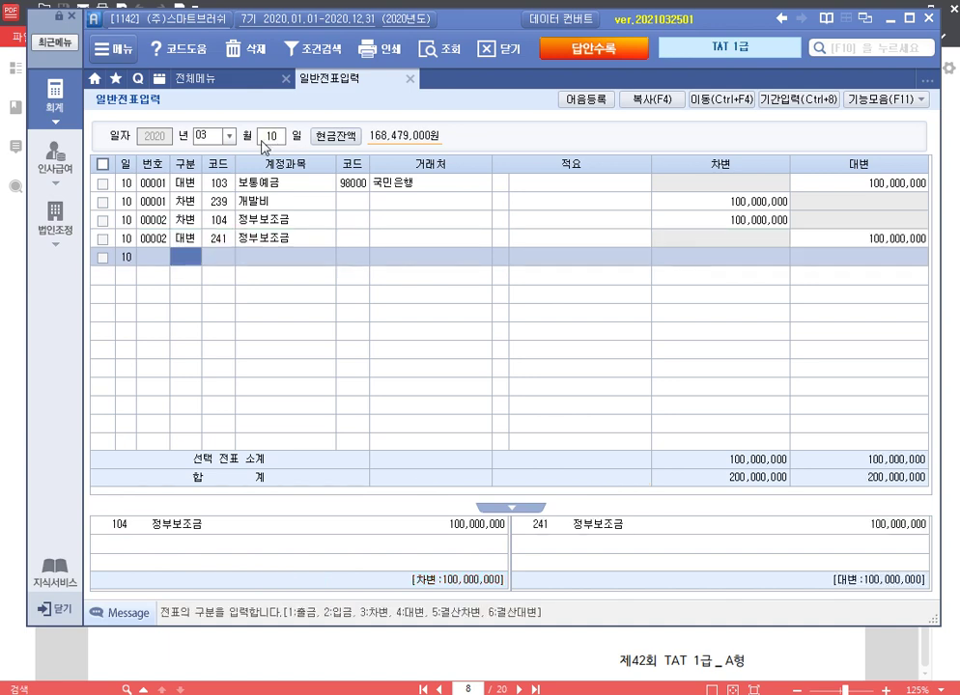
pyautogui.click(218, 202)
pyautogui.click(224, 241)
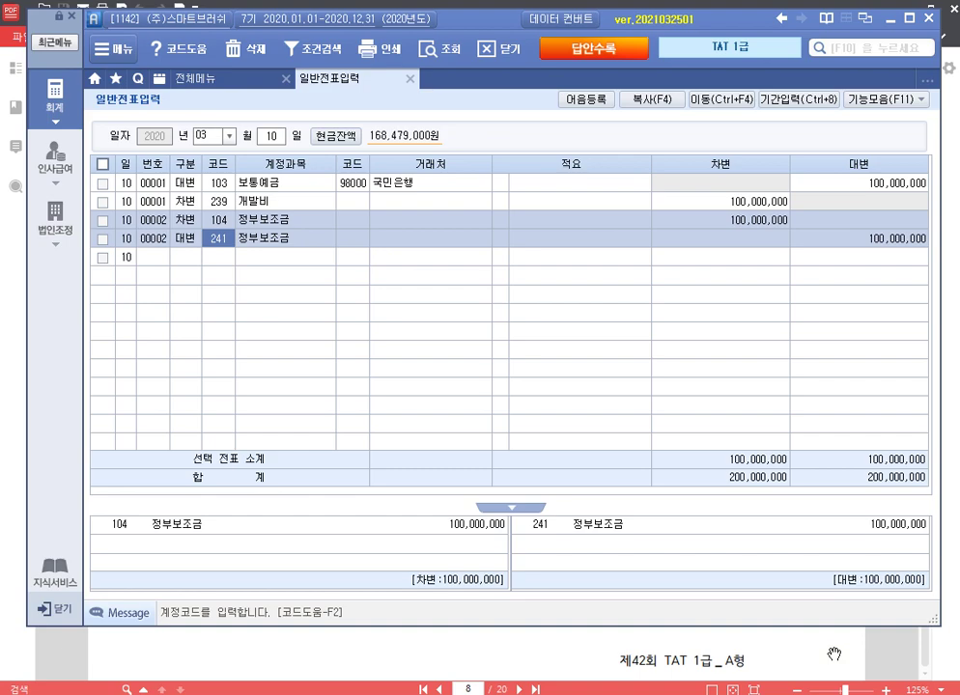
# Step: Bring the full 사채 (4점) question on PDF page 9 into view
pyautogui.click(833, 654)
pyautogui.scroll(-5, 463, 359)
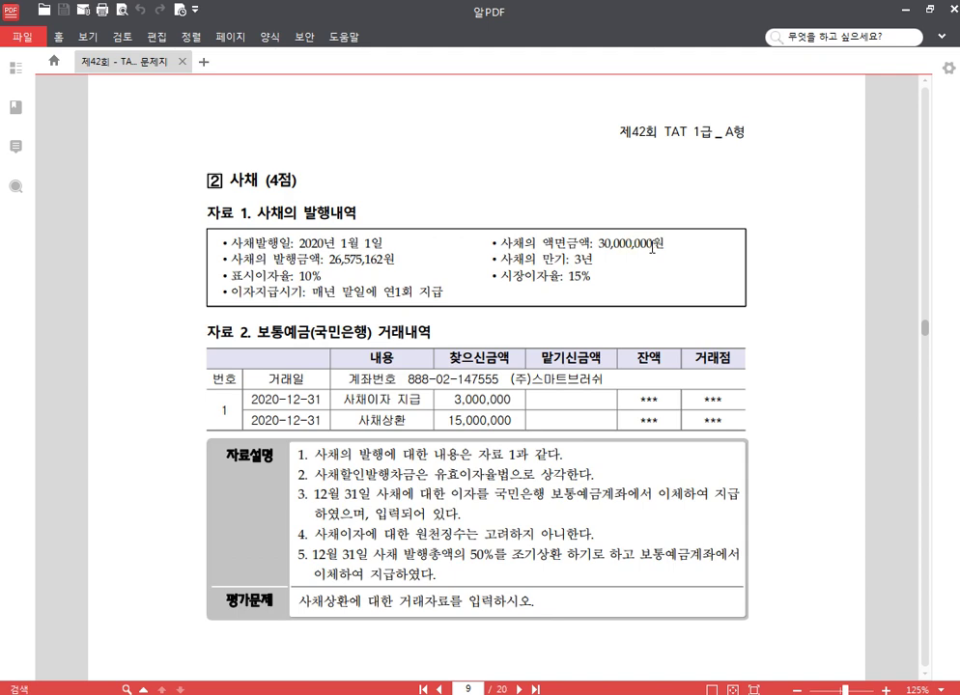
pyautogui.moveTo(514, 482); pyautogui.dragTo(514, 396)
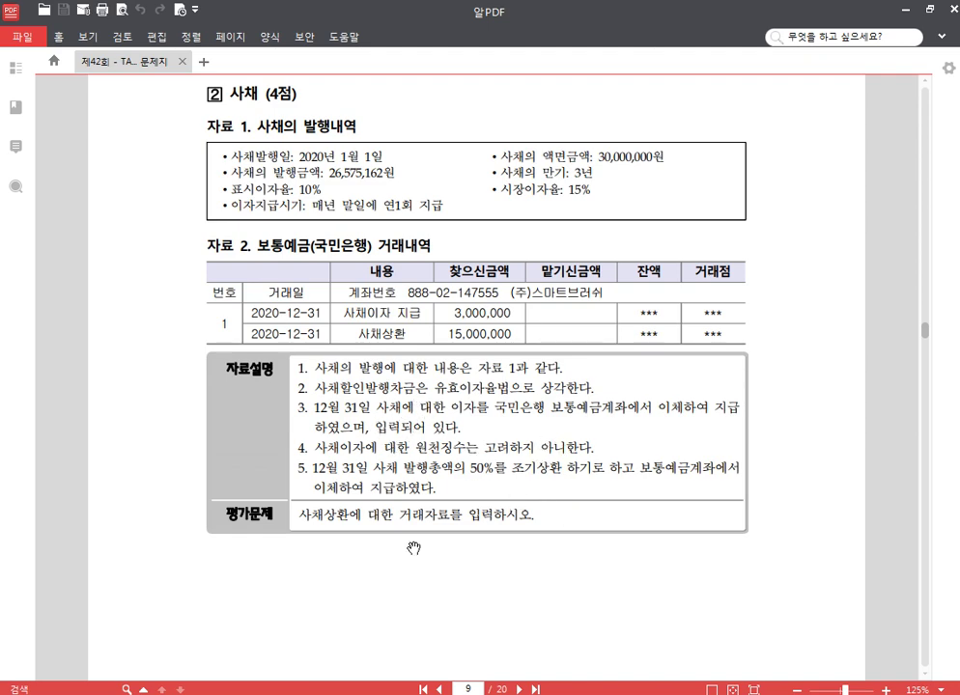
# Step: Load the December 31 journal entries and select the 986,274 bond discount amount
pyautogui.hotkey('alt', 'Tab')
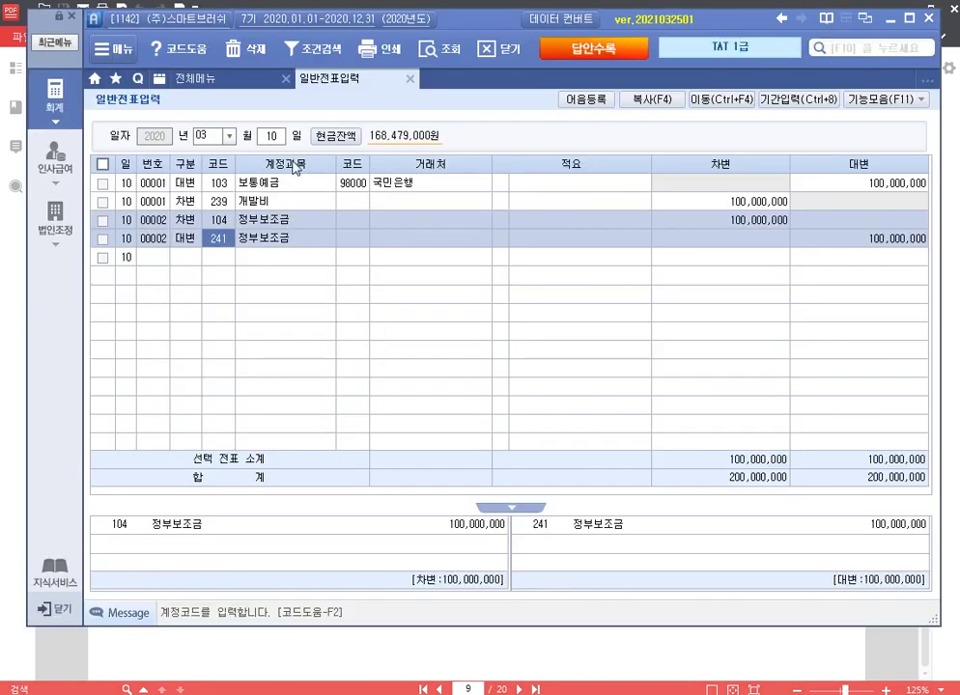
pyautogui.click(200, 135)
pyautogui.write('12')
pyautogui.press('Return')
pyautogui.write('31')
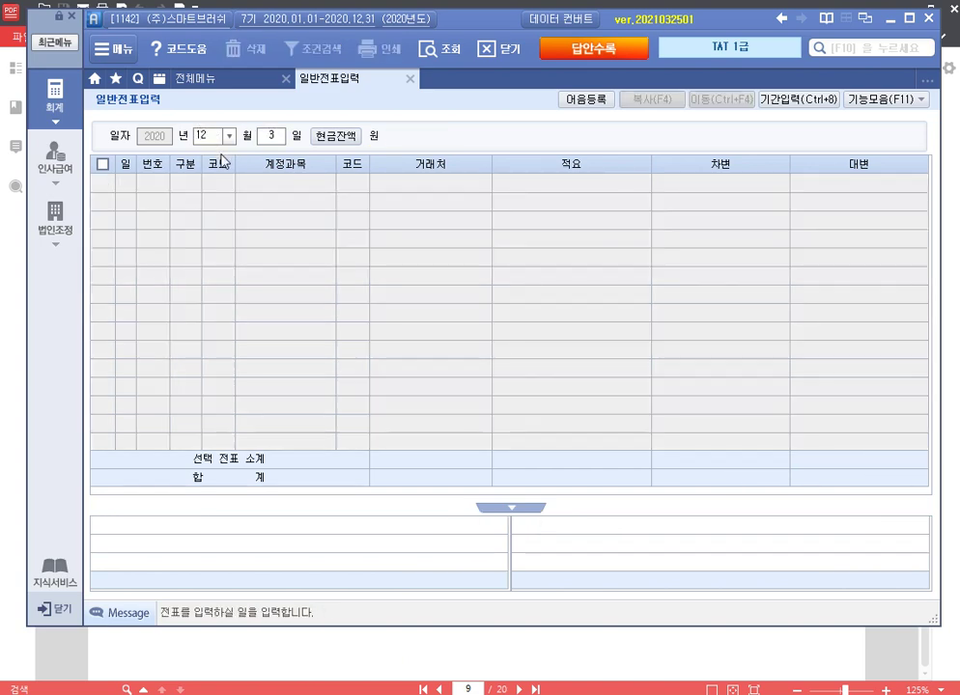
pyautogui.press('Return')
pyautogui.click(859, 222)
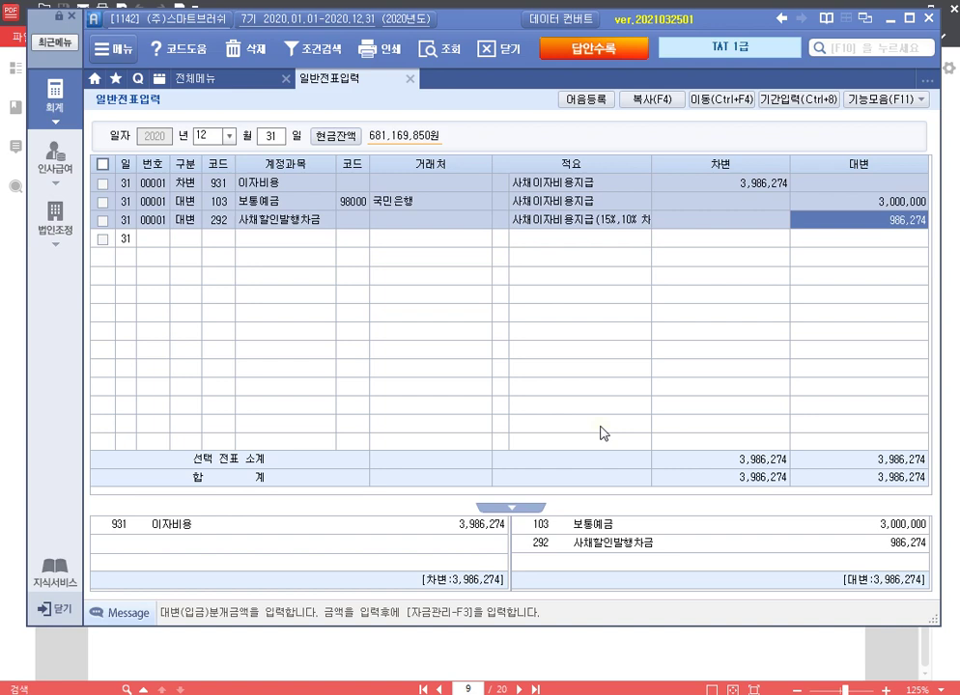
# Step: Calculate (30,000,000 − 26,575,162 − 986,274) ÷ 2 = 1,219,282 in the calculator
pyautogui.hotkey('ctrl', 'q')
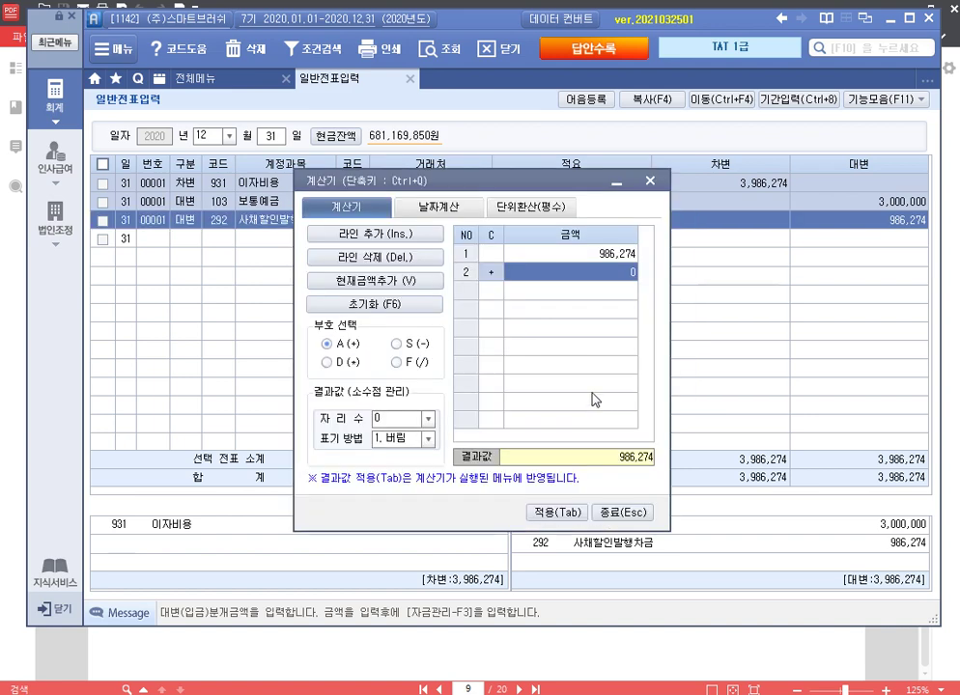
pyautogui.click(603, 260)
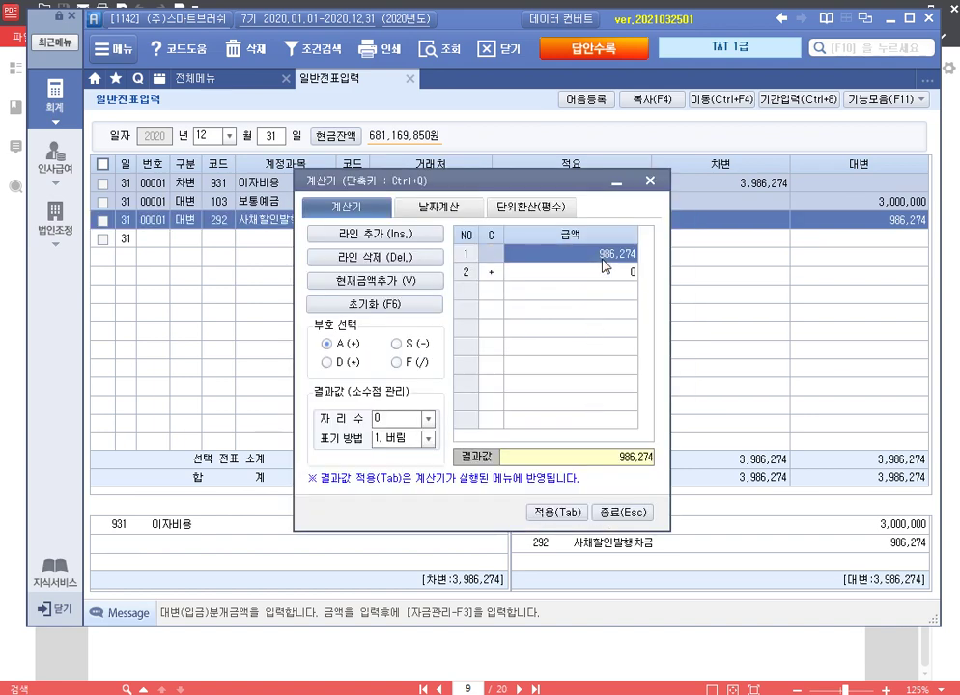
pyautogui.write('30000000')
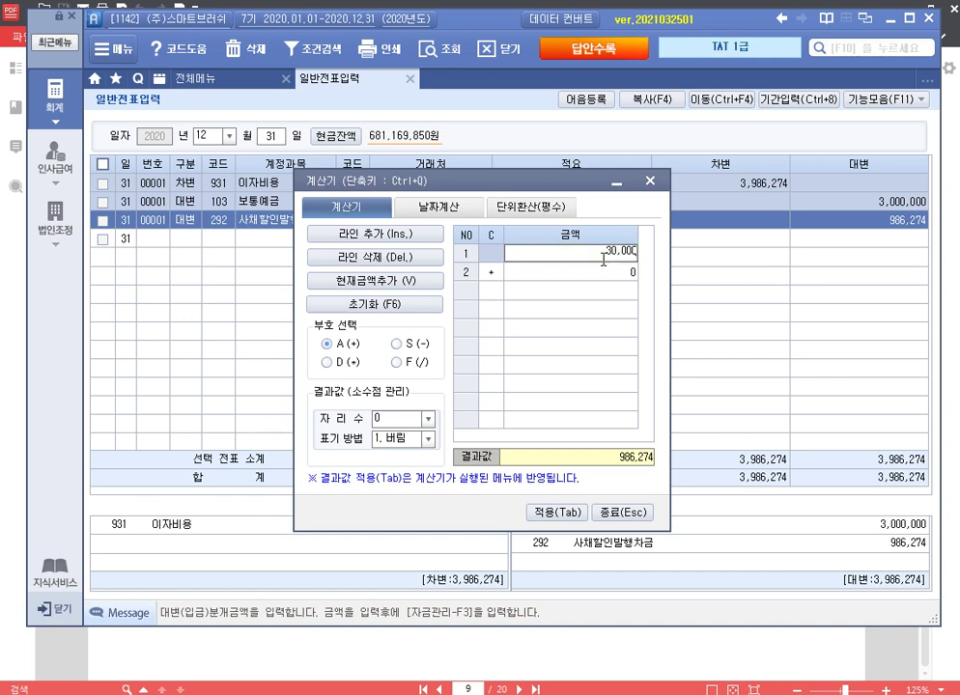
pyautogui.press('Return')
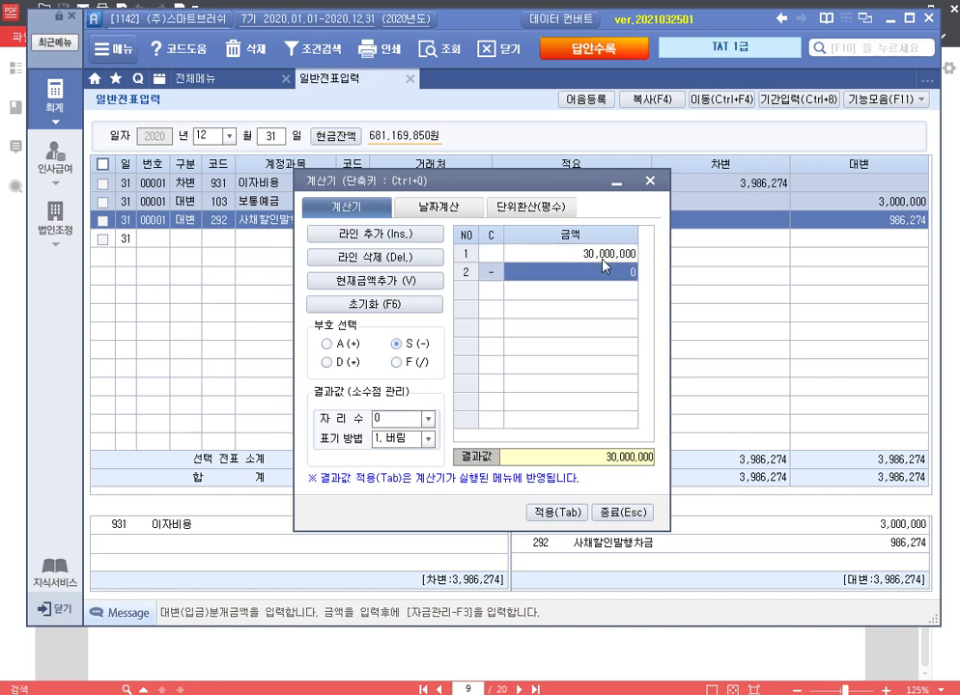
pyautogui.write('3')
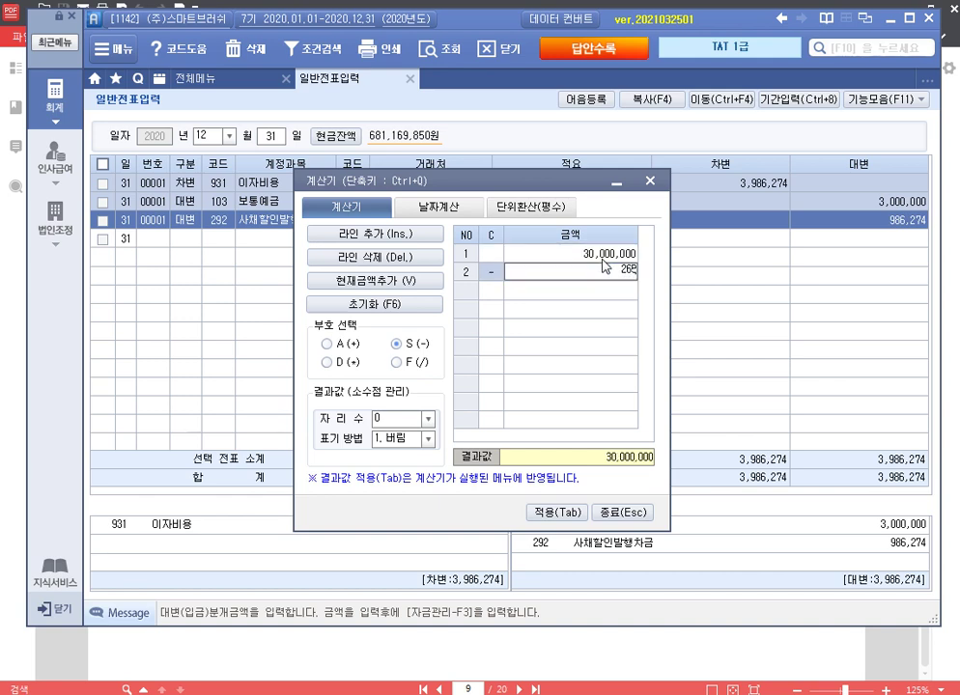
pyautogui.write('6575162')
pyautogui.press('Return')
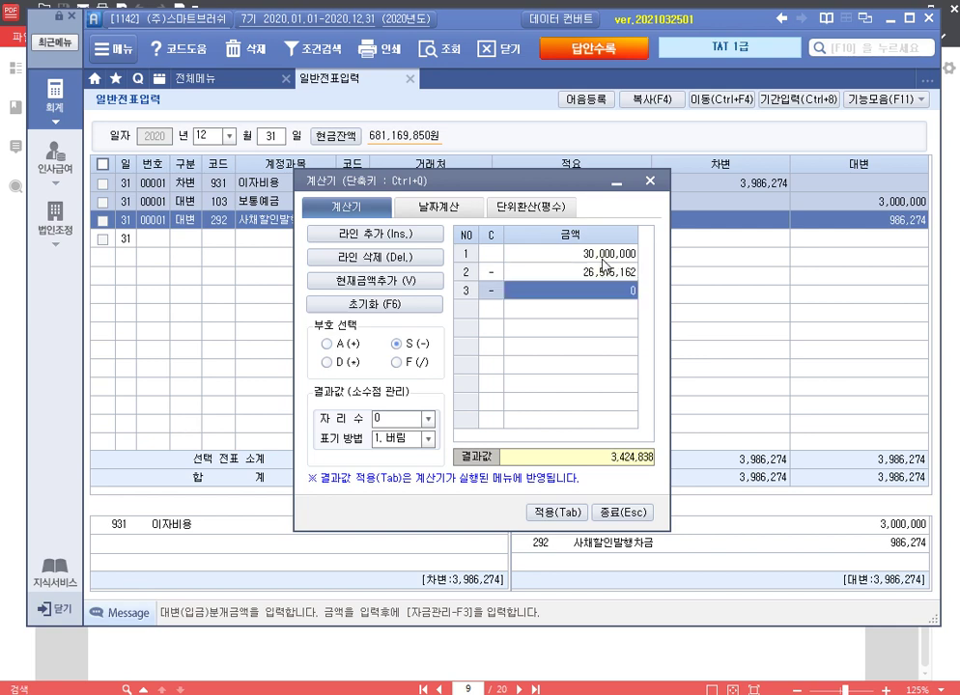
pyautogui.write('96')
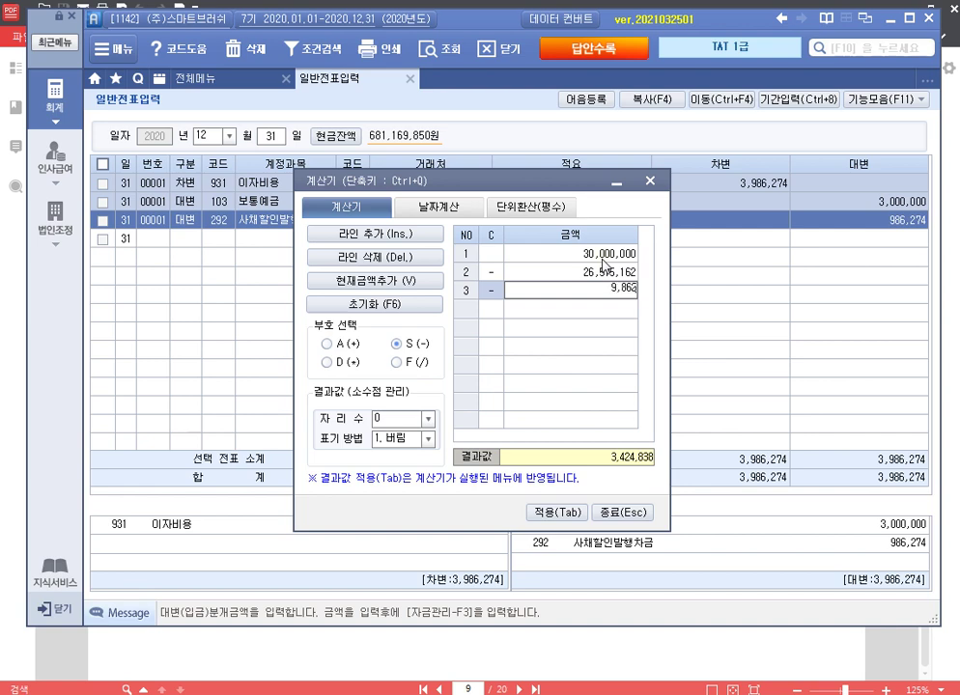
pyautogui.press('Return')
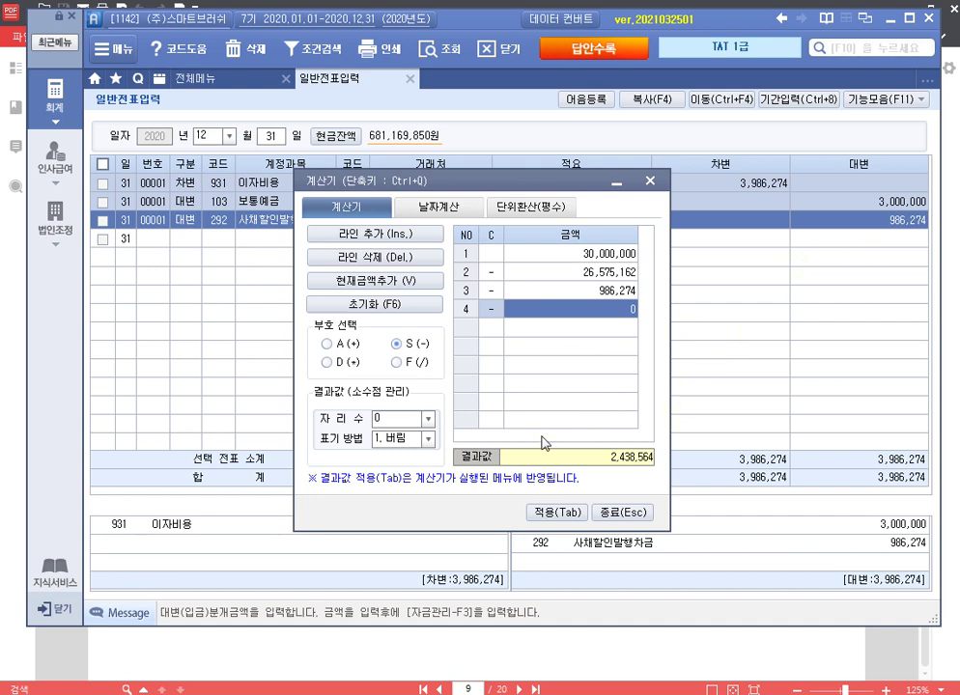
pyautogui.write('2')
pyautogui.press('Return')
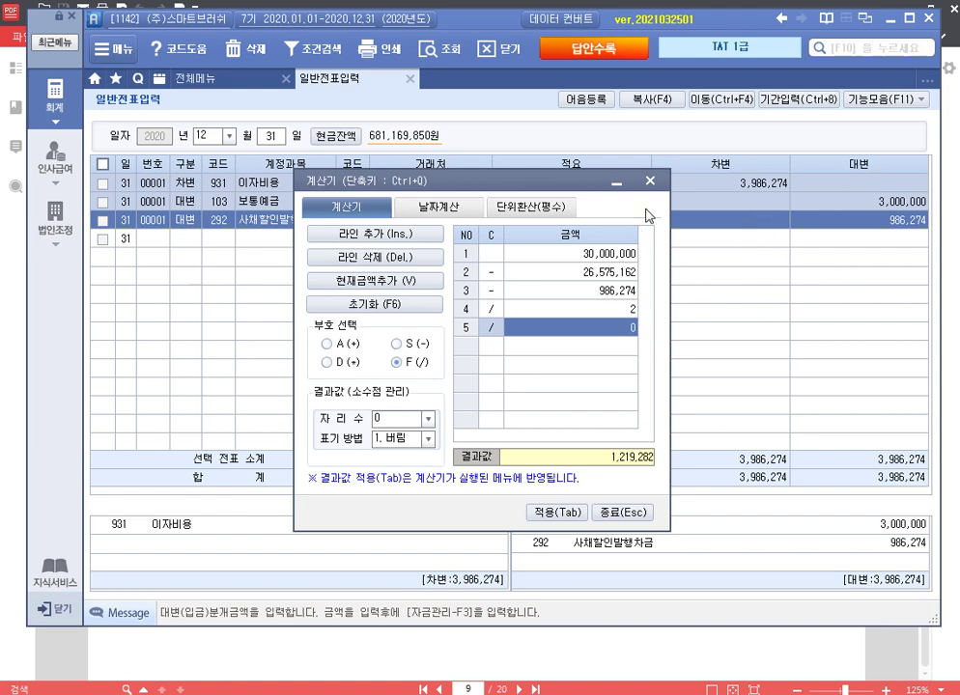
# Step: Debit 291 사채 15,000,000 on a new December 31 journal line
pyautogui.click(650, 181)
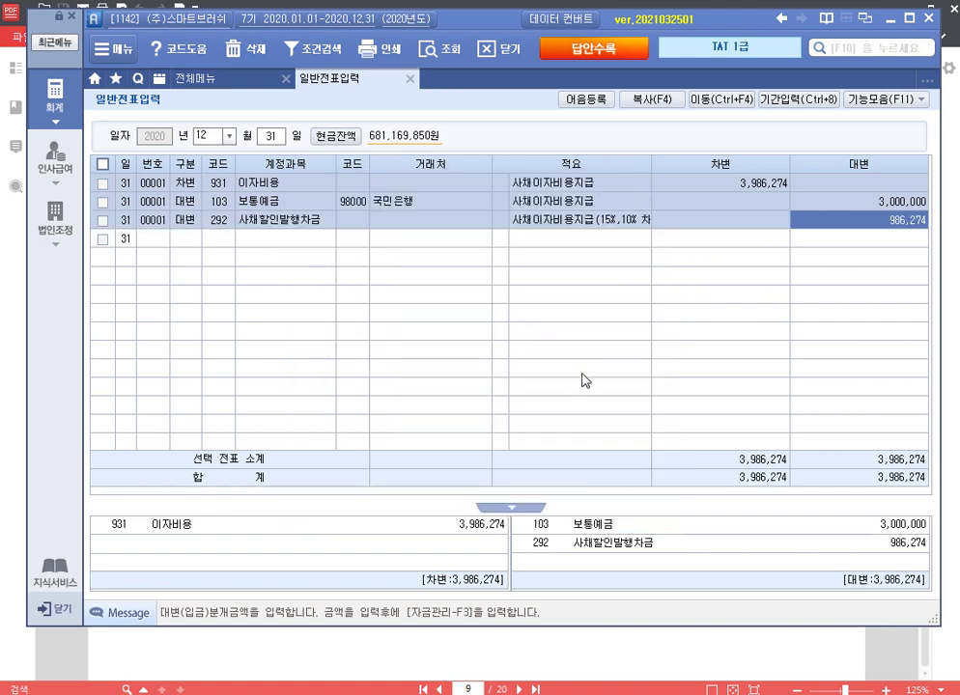
pyautogui.click(194, 240)
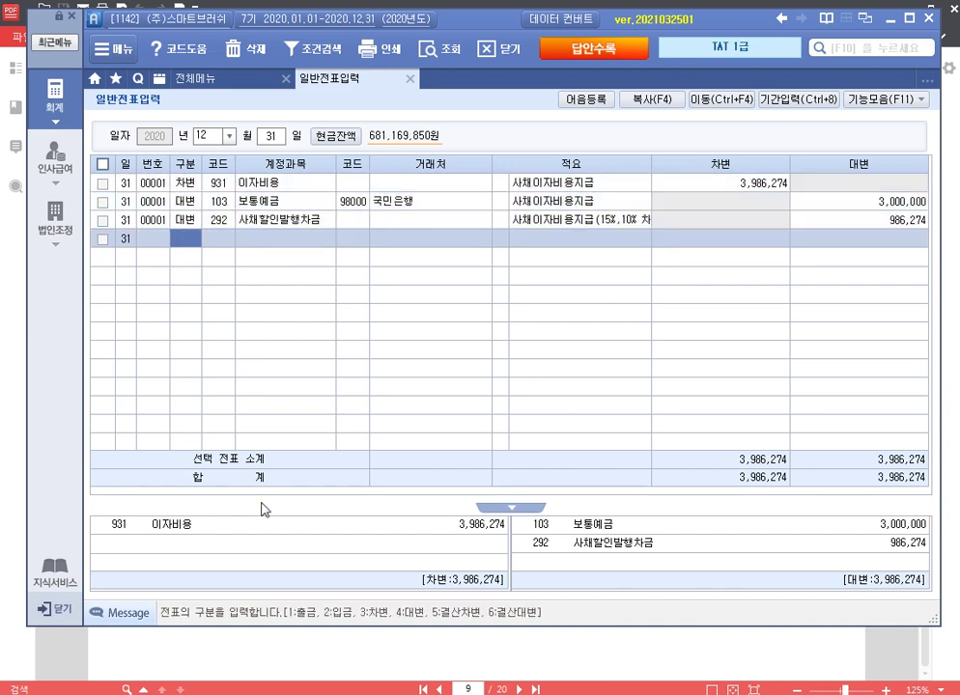
pyautogui.write('3')
pyautogui.press('Return')
pyautogui.write('사채')
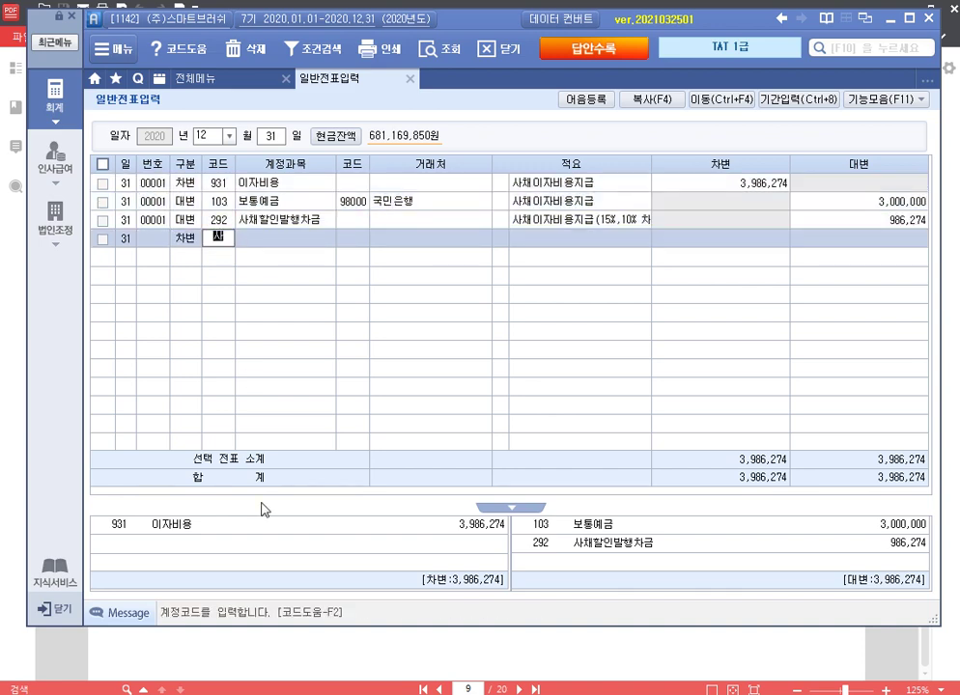
pyautogui.press('Return')
pyautogui.press('Return')
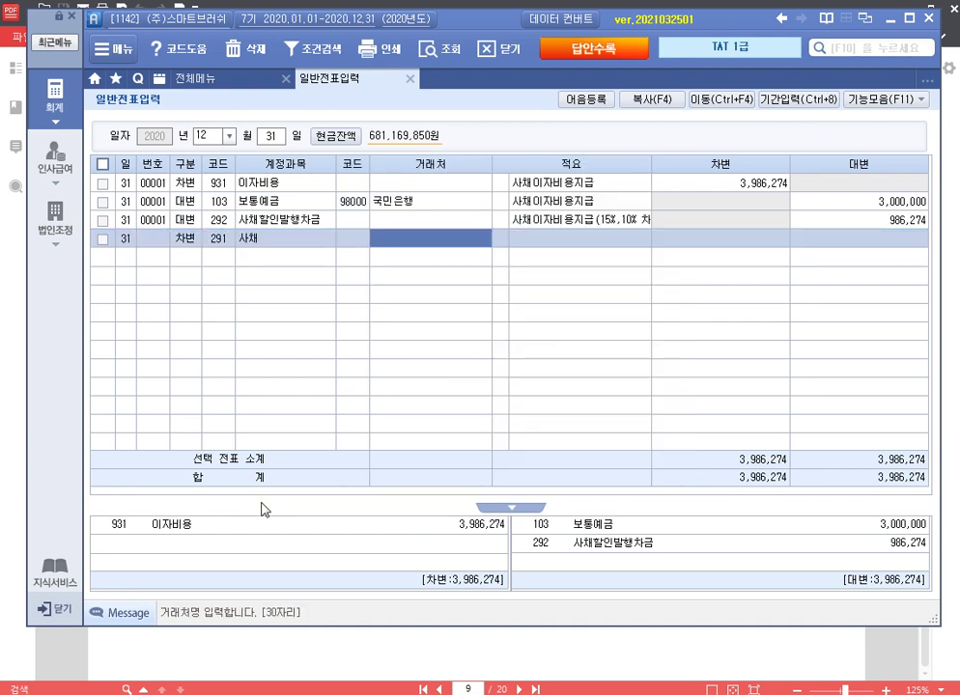
pyautogui.press('Return')
pyautogui.press('Return')
pyautogui.press('Return')
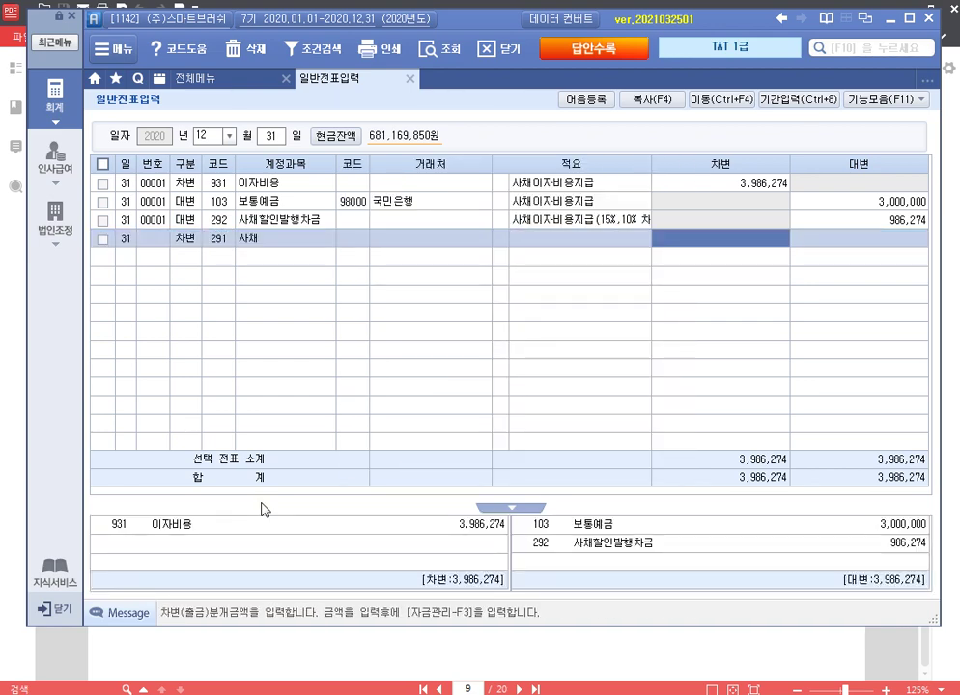
pyautogui.write('15000000')
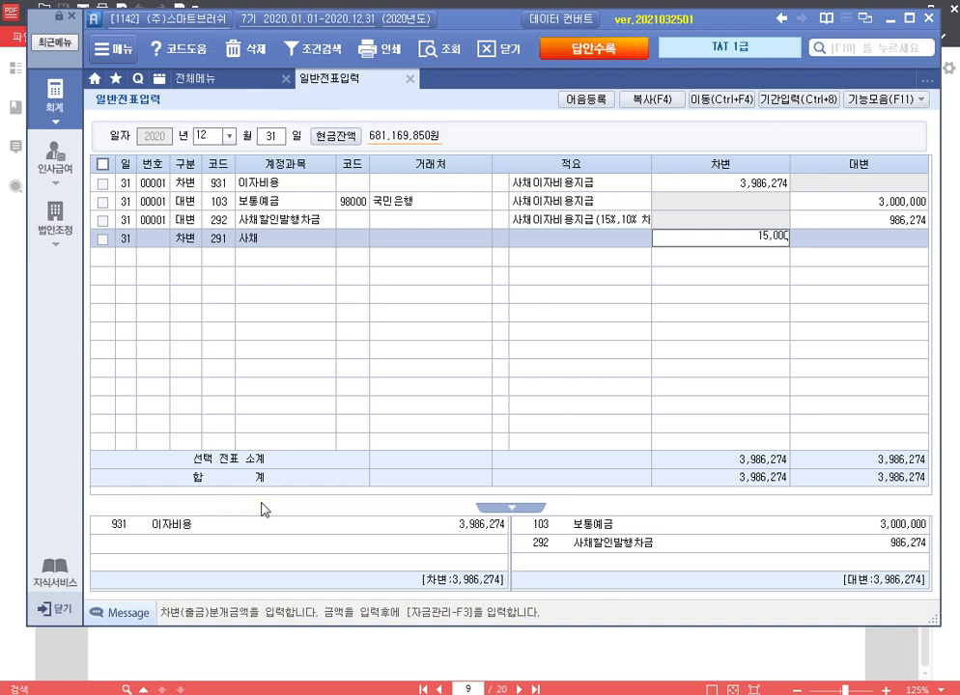
pyautogui.press('Return')
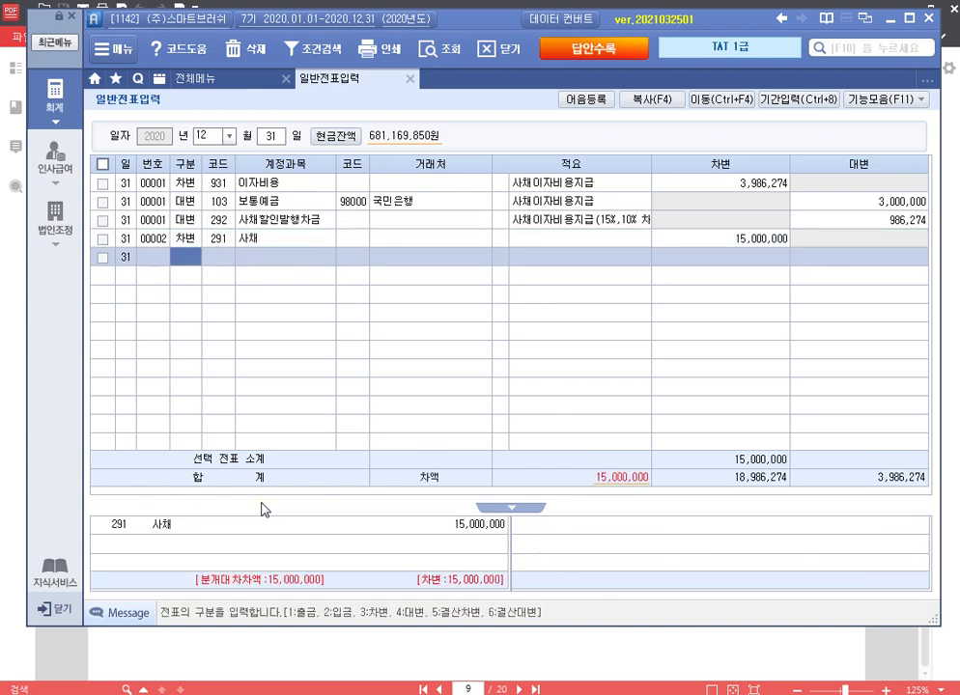
# Step: Credit 292 사채할인발행차금 1,219,282
pyautogui.write('4')
pyautogui.press('Return')
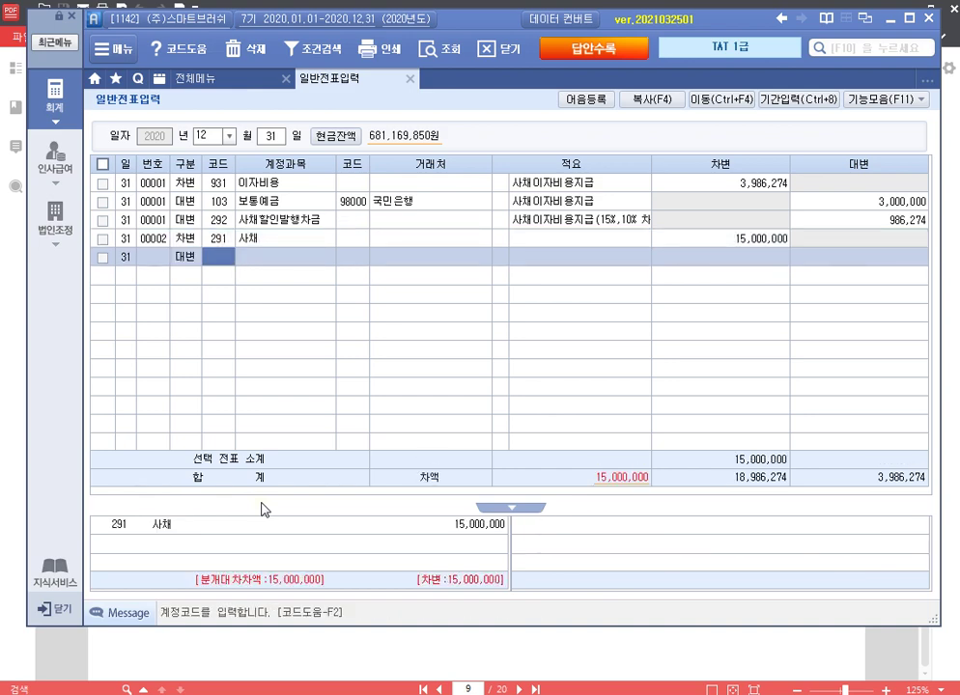
pyautogui.write('사채')
pyautogui.press('Return')
pyautogui.press('Down')
pyautogui.press('Return')
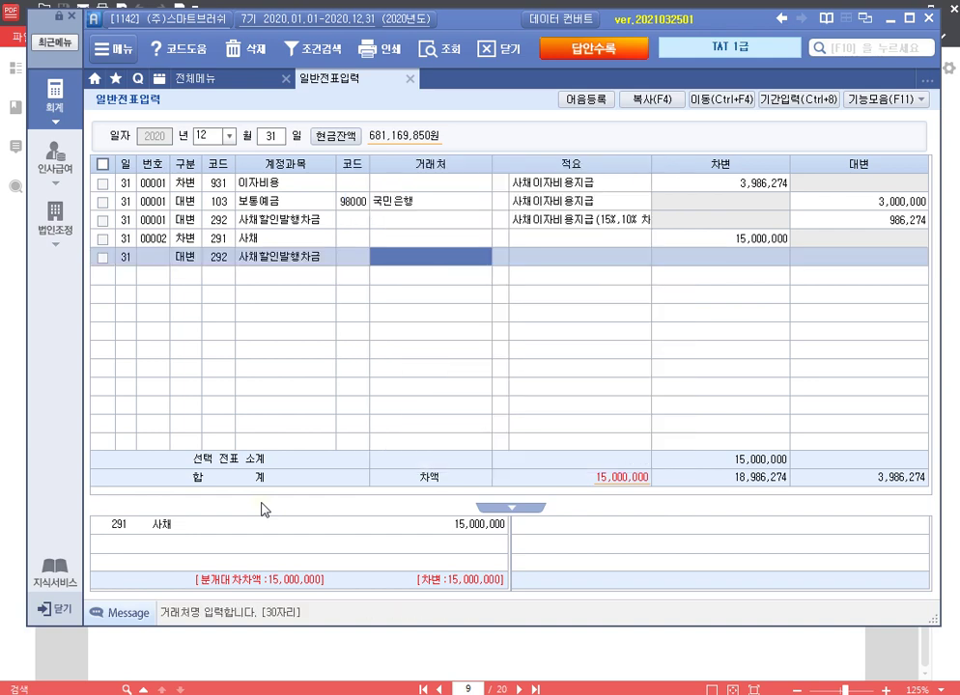
pyautogui.press('Return')
pyautogui.press('Return')
pyautogui.write('1,2')
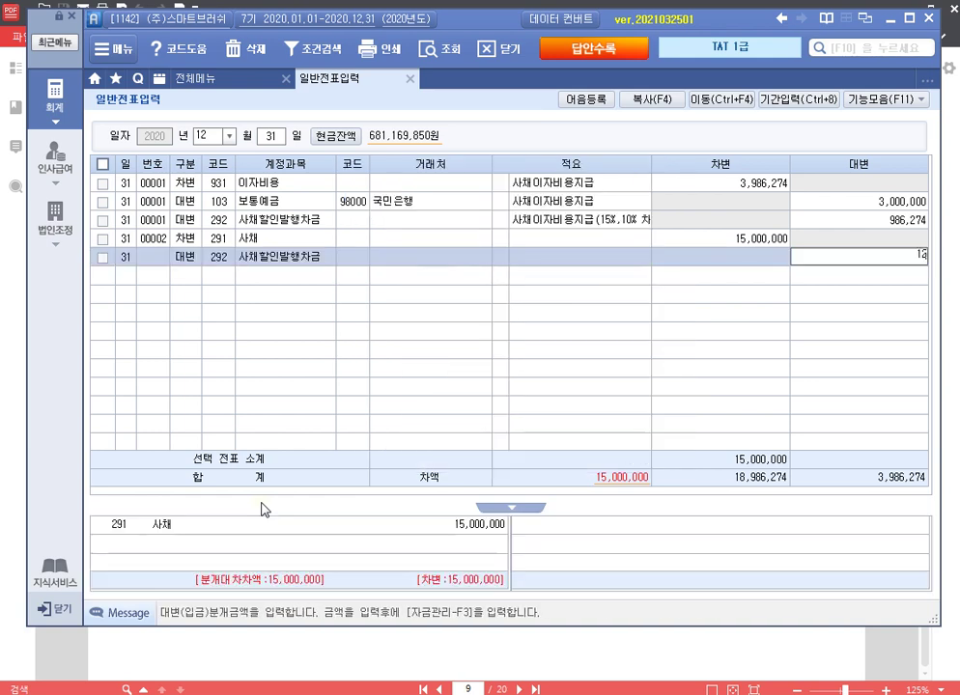
pyautogui.write('19,')
pyautogui.write('28')
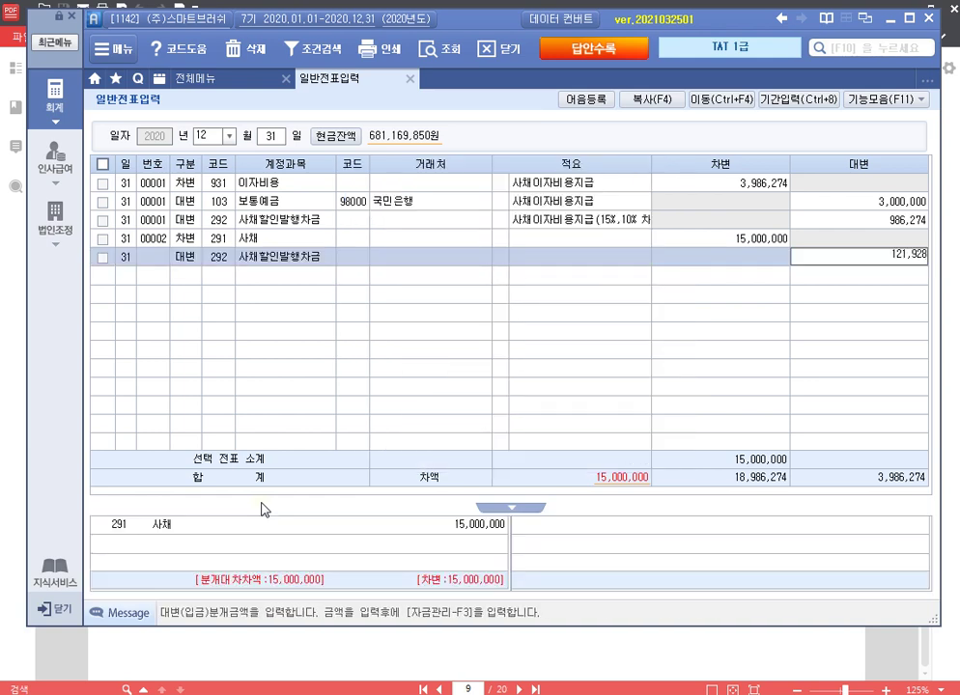
pyautogui.write('2')
pyautogui.press('Return')
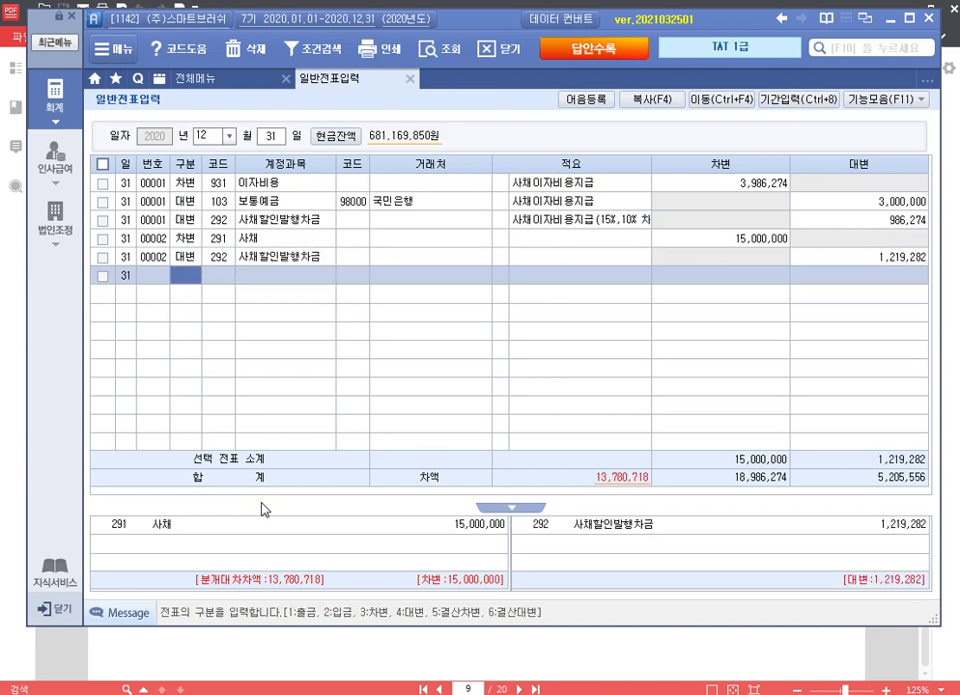
# Step: Credit 103 보통예금 (국민은행) 15,000,000 for the bond repayment
pyautogui.write('4')
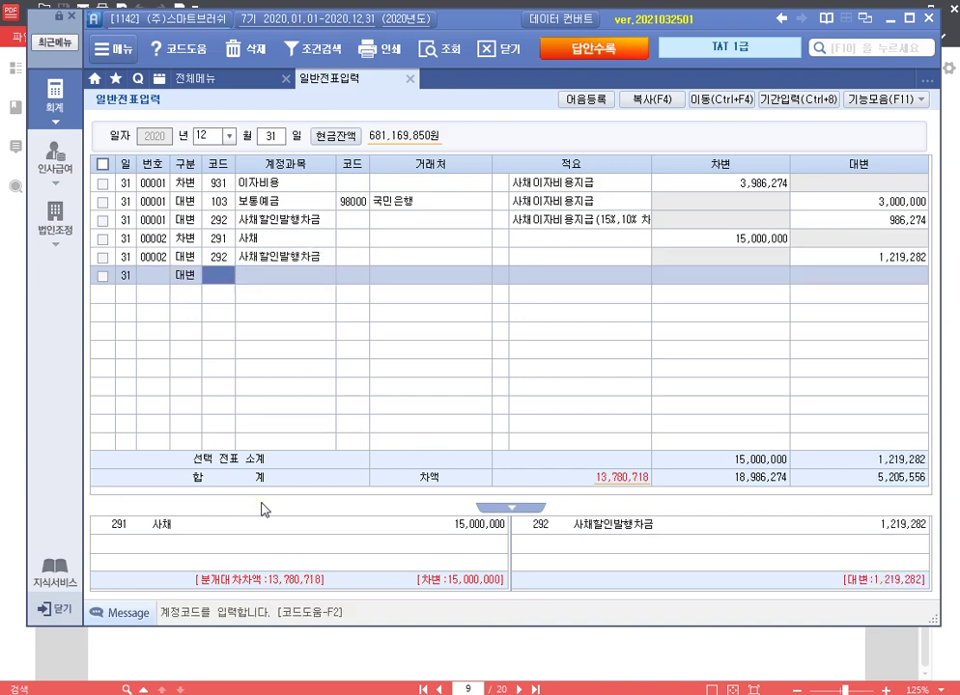
pyautogui.write('103')
pyautogui.press('Return')
pyautogui.write('국민')
pyautogui.press('Return')
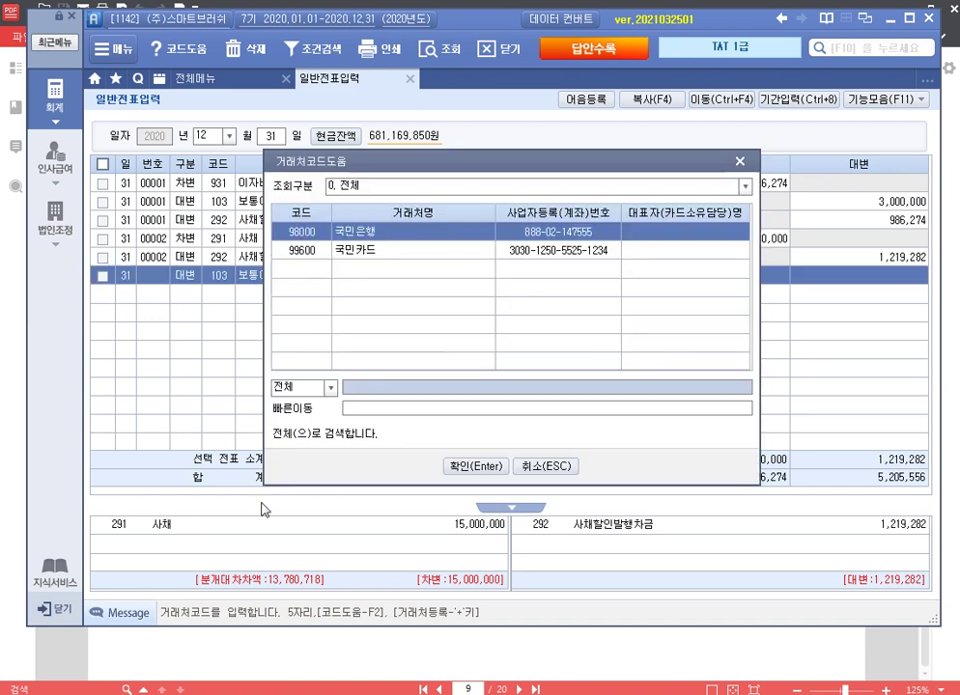
pyautogui.press('Return')
pyautogui.press('Return')
pyautogui.write('15')
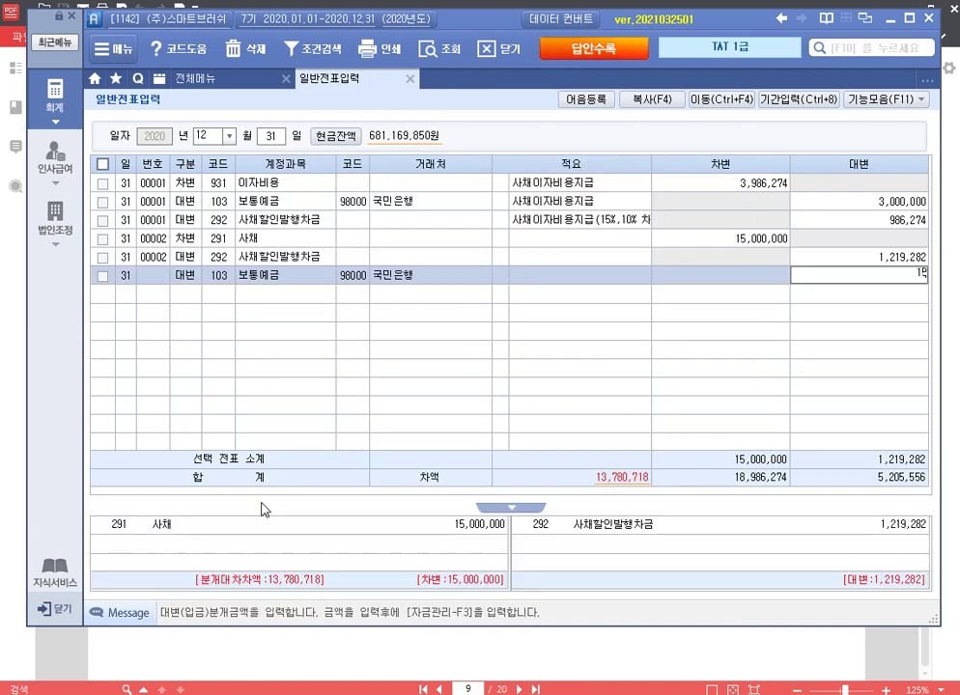
pyautogui.write(',000,000')
pyautogui.press('Return')
pyautogui.write('3')
# Step: Debit 948 사채상환손실 1,219,282 to balance the voucher
pyautogui.press('Return')
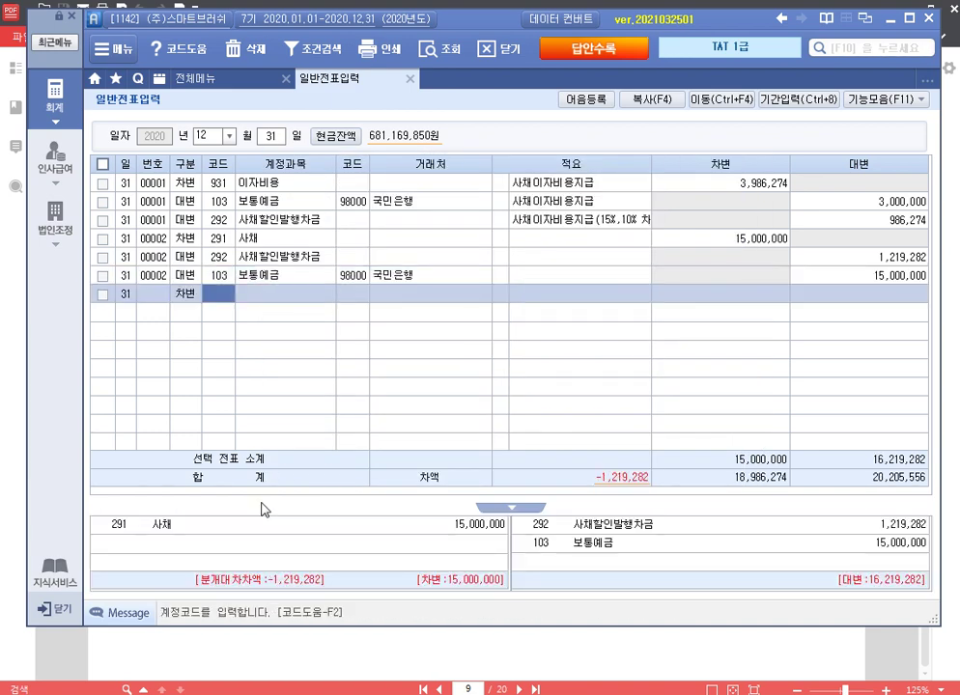
pyautogui.write('사채')
pyautogui.press('Return')
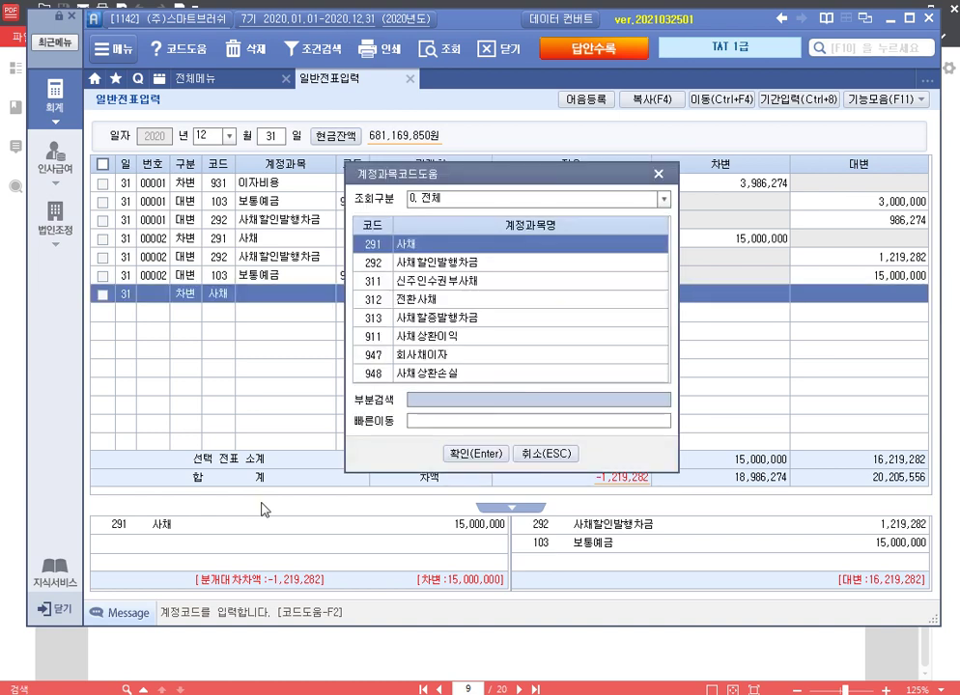
pyautogui.press('Down')
pyautogui.press('Down')
pyautogui.press('Down')
pyautogui.press('Down')
pyautogui.press('Down')
pyautogui.press('Down')
pyautogui.press('Down')
pyautogui.press('Return')
pyautogui.press('Return')
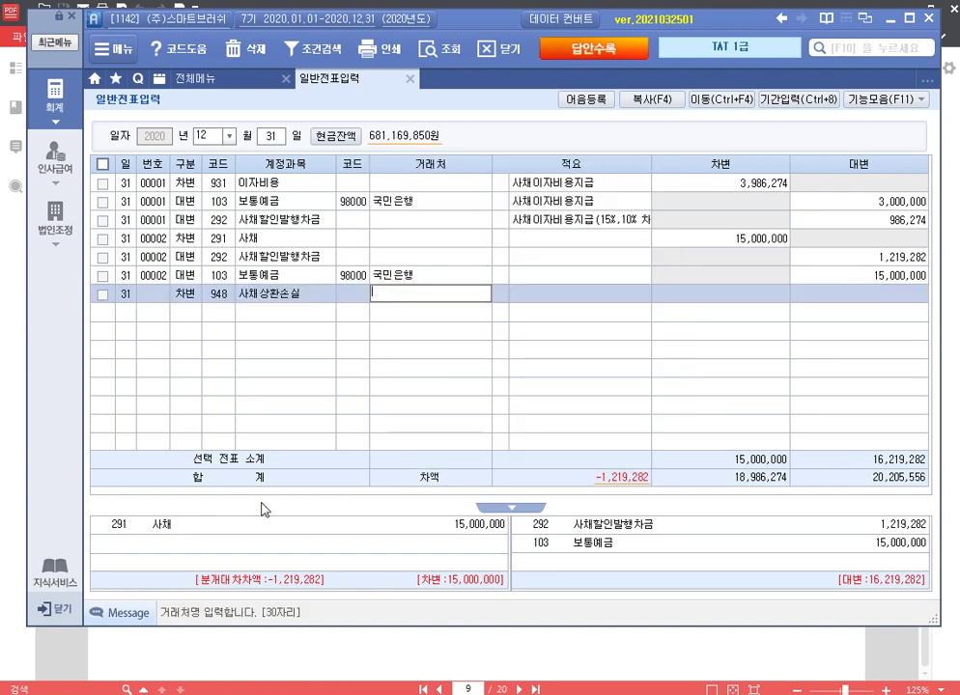
pyautogui.press('Return')
pyautogui.press('Return')
pyautogui.write('1219282')
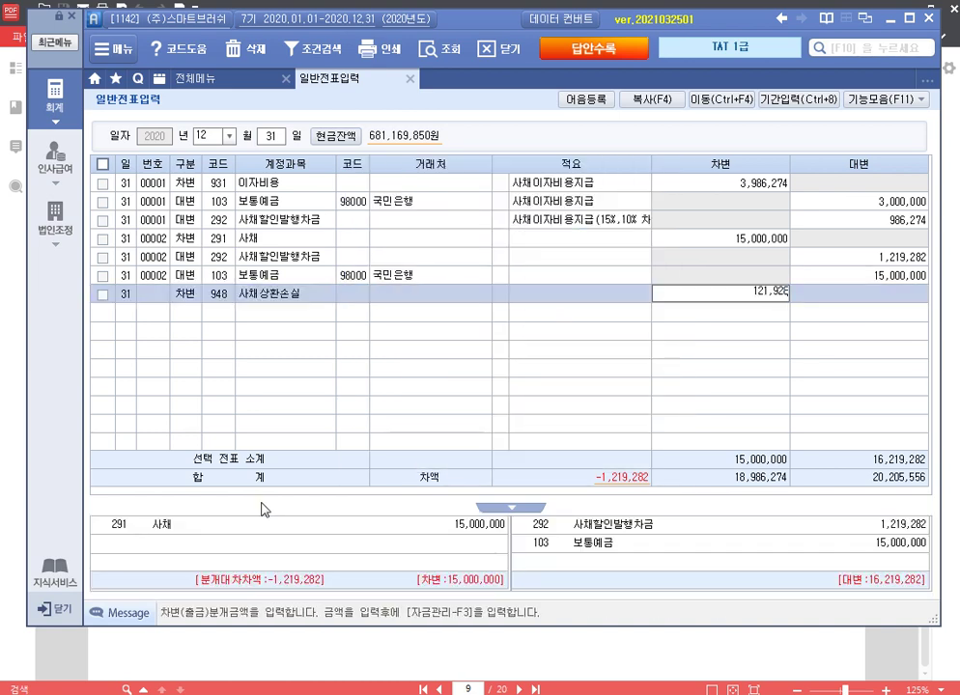
pyautogui.press('Return')
pyautogui.press('Up')
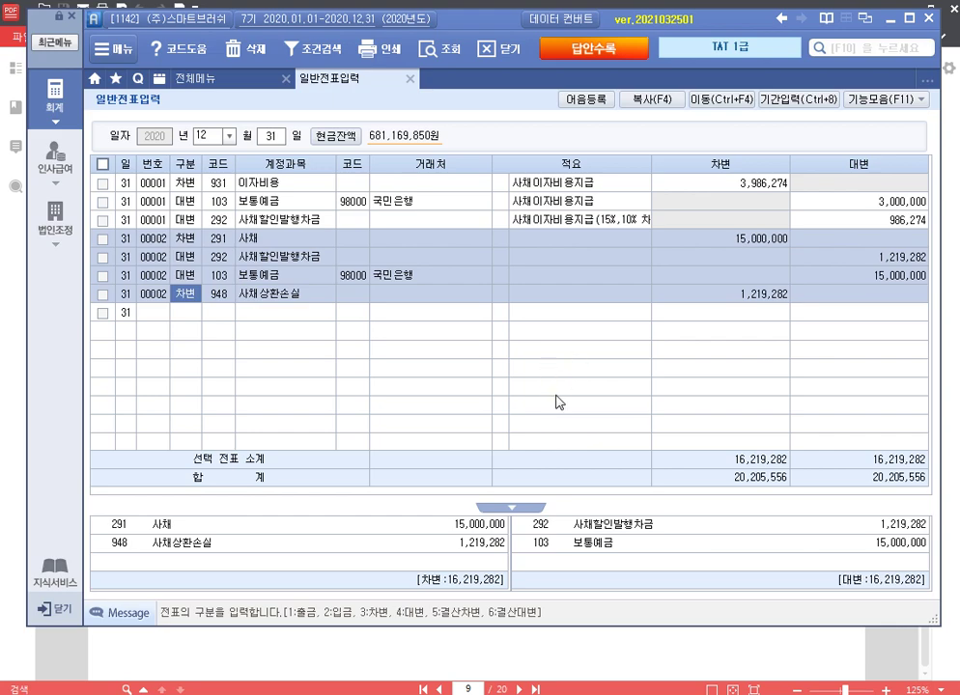
# Step: Read page 10's 문제 2 amended e-tax-invoice question, then close Smart A's 일반전표입력
pyautogui.hotkey('alt', 'Tab')
pyautogui.scroll(-10, 668, 429)
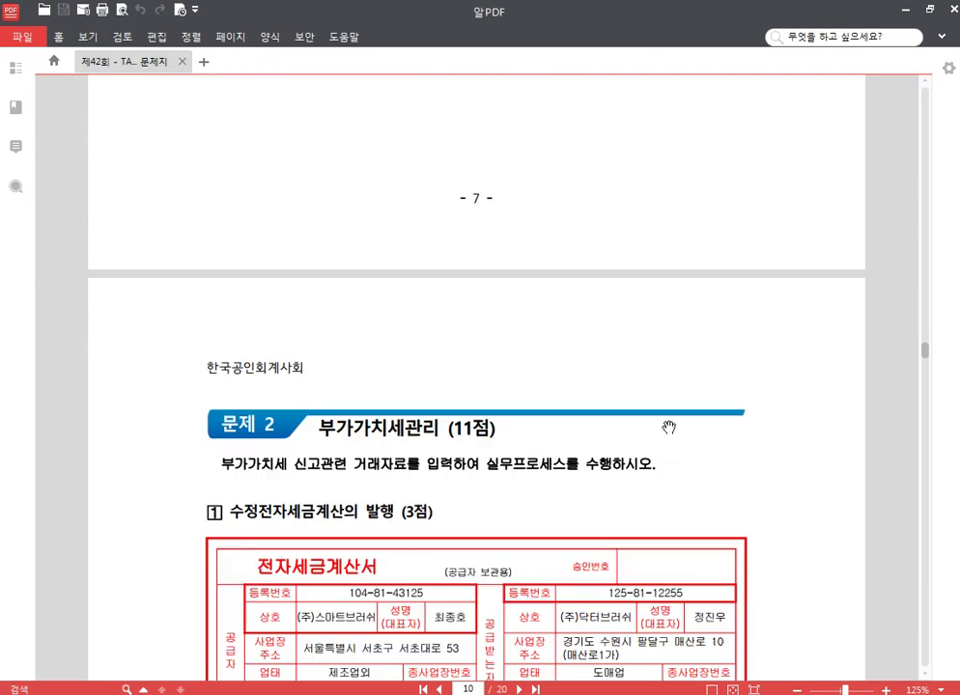
pyautogui.scroll(-5, 668, 427)
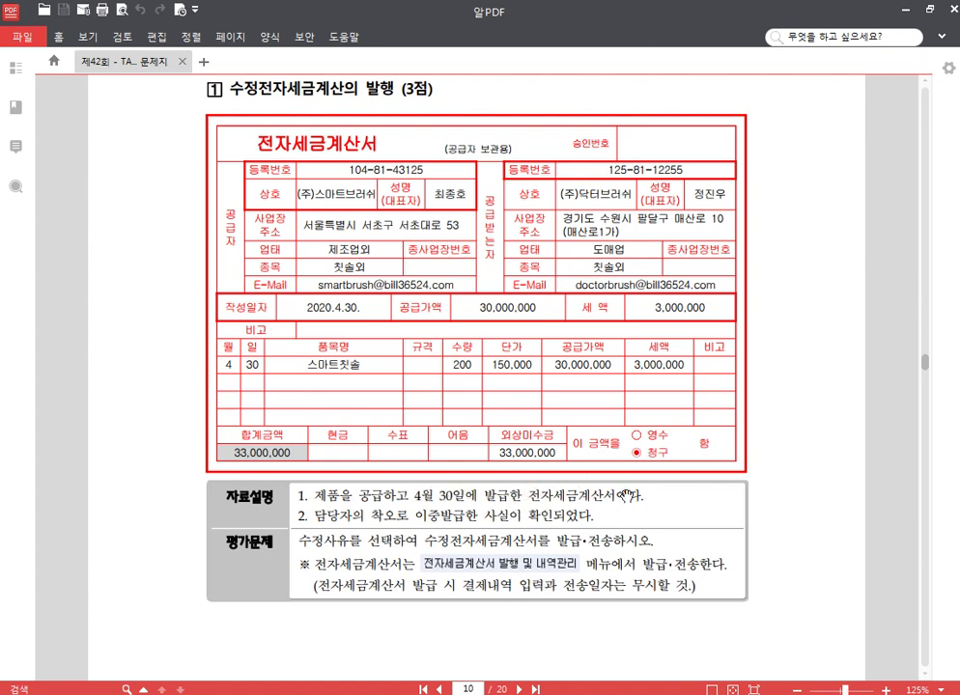
pyautogui.scroll(-3, 540, 580)
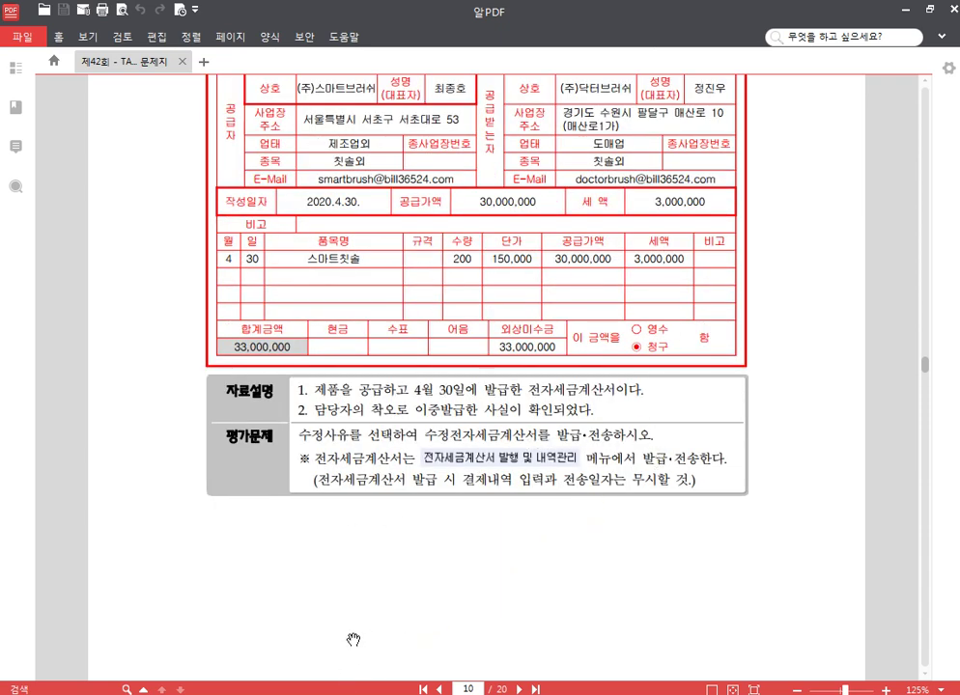
pyautogui.hotkey('alt', 'Tab')
pyautogui.click(409, 79)
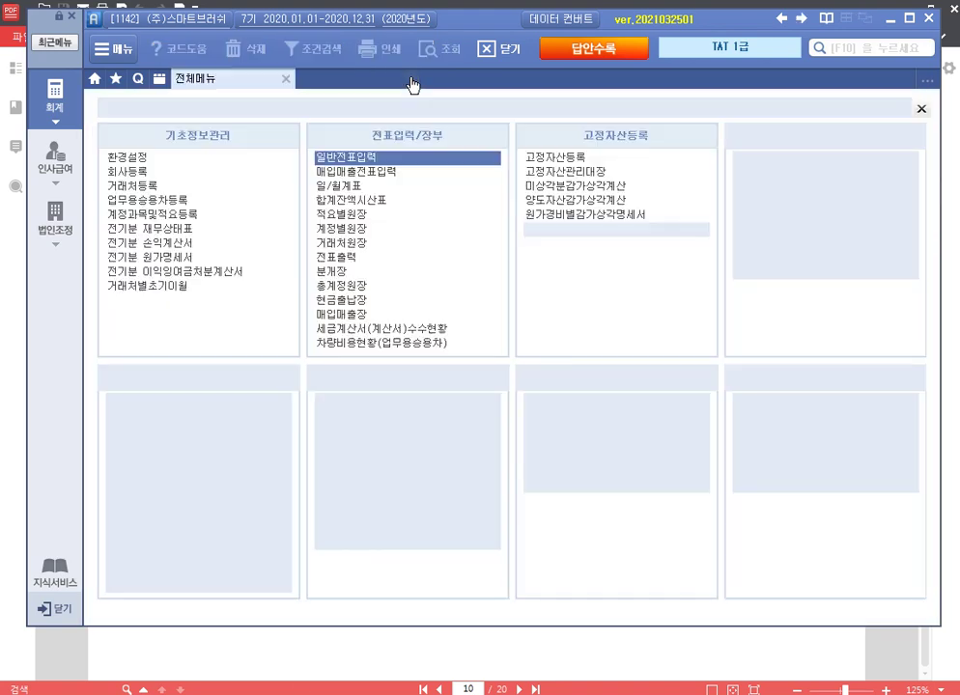
# Step: Open 매입매출전표입력 for April 30 and select the duplicate second invoice row
pyautogui.click(375, 176)
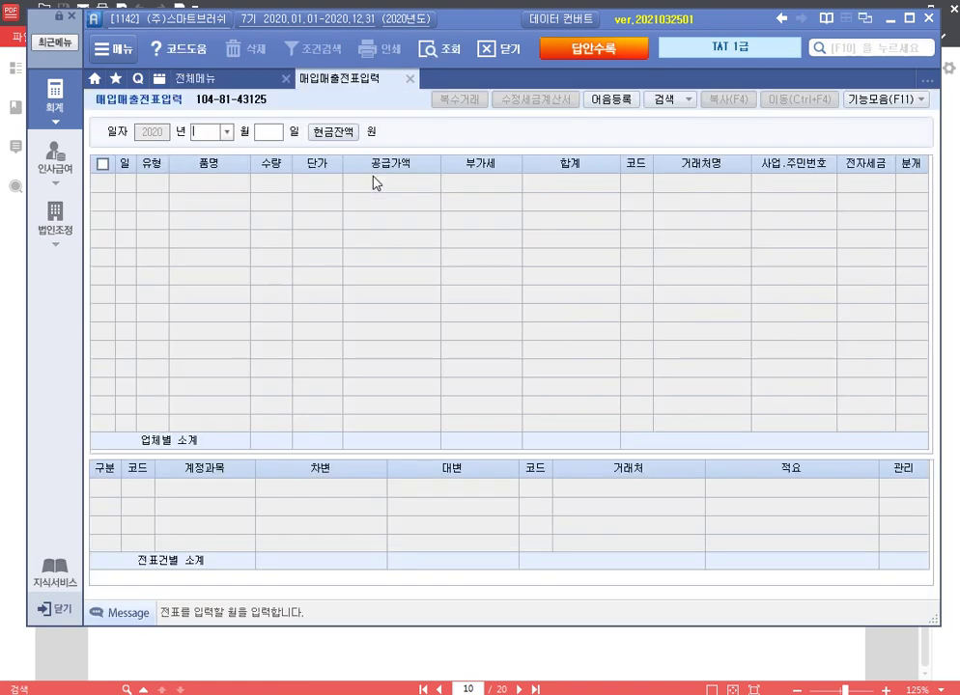
pyautogui.write('04')
pyautogui.press('Return')
pyautogui.write('30')
pyautogui.press('Return')
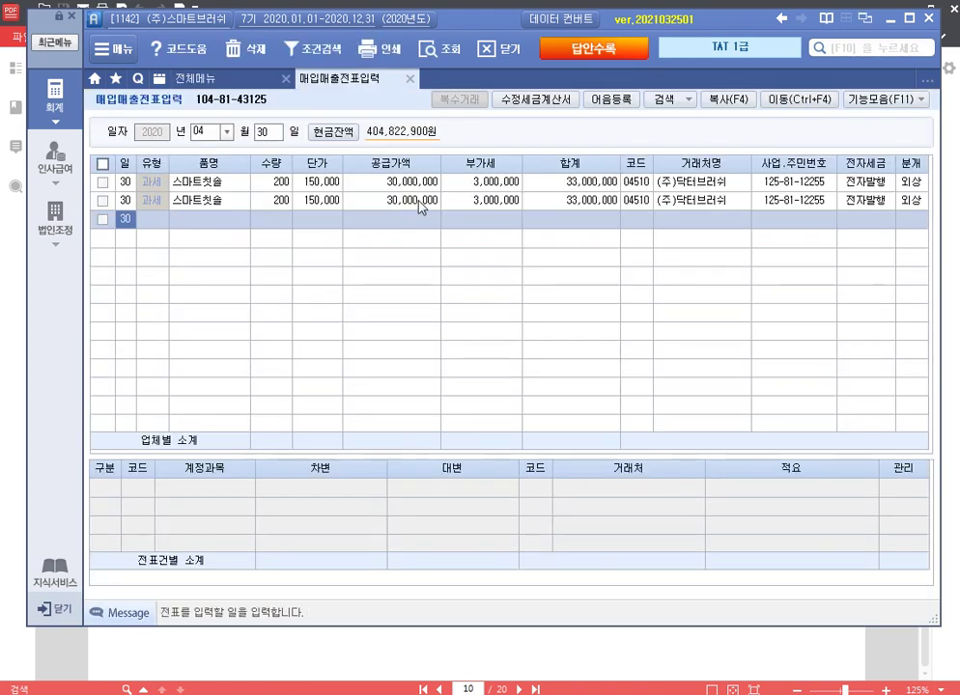
pyautogui.click(409, 181)
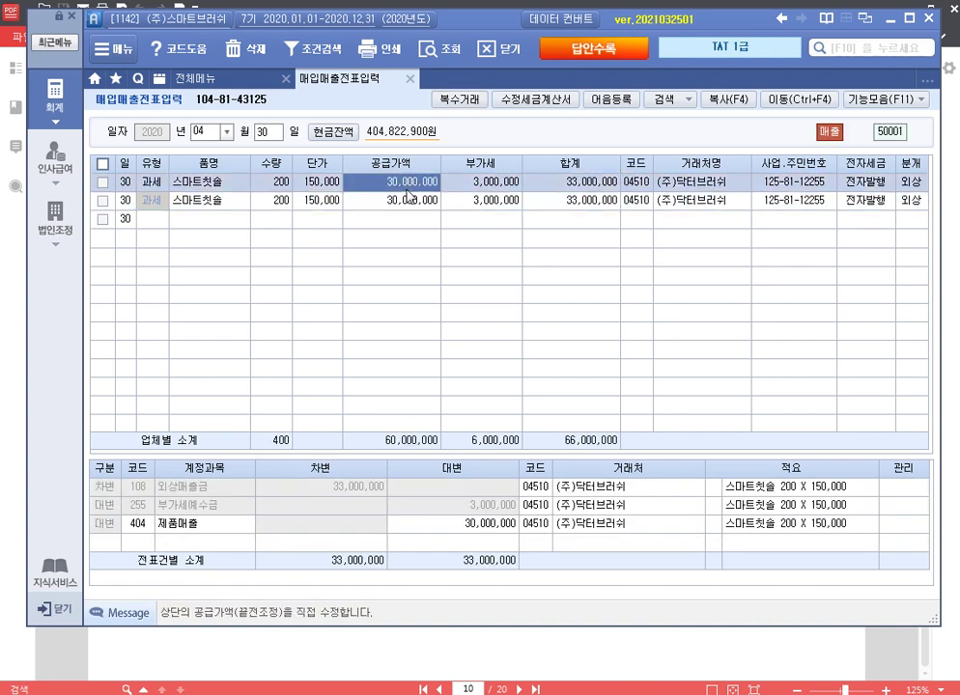
pyautogui.click(410, 196)
# Step: Issue an amended invoice with reason 6 착오에 의한 이중발급등, then close the screen
pyautogui.click(534, 99)
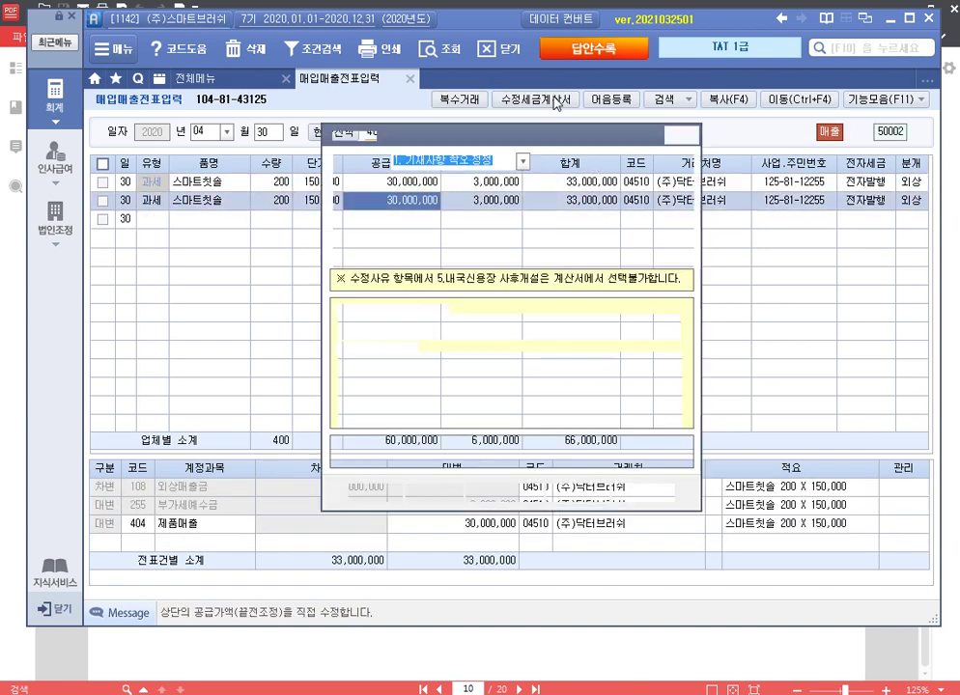
pyautogui.click(523, 161)
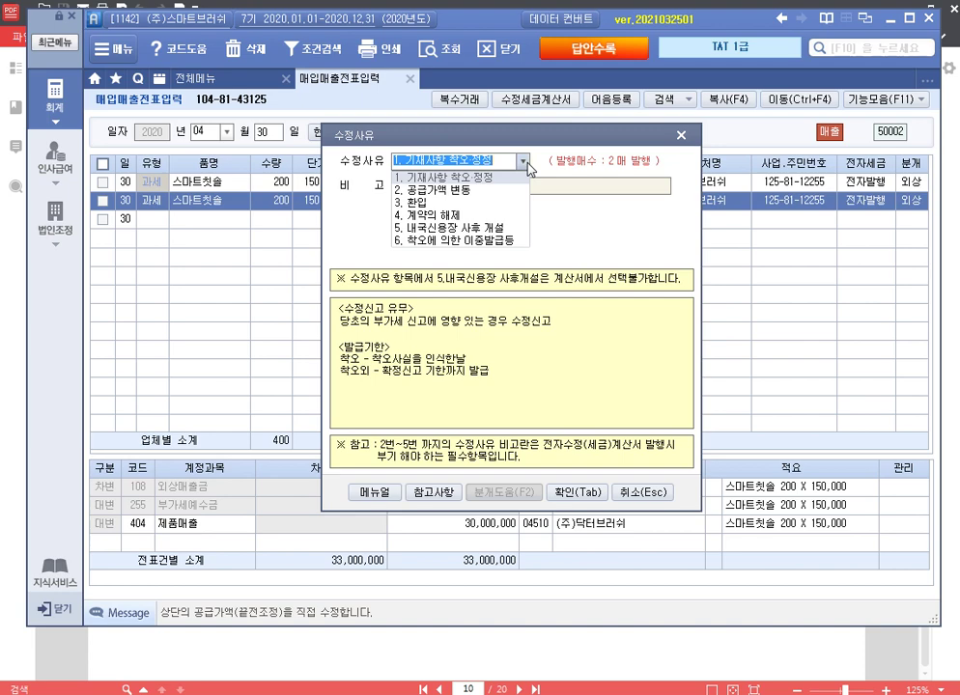
pyautogui.click(502, 239)
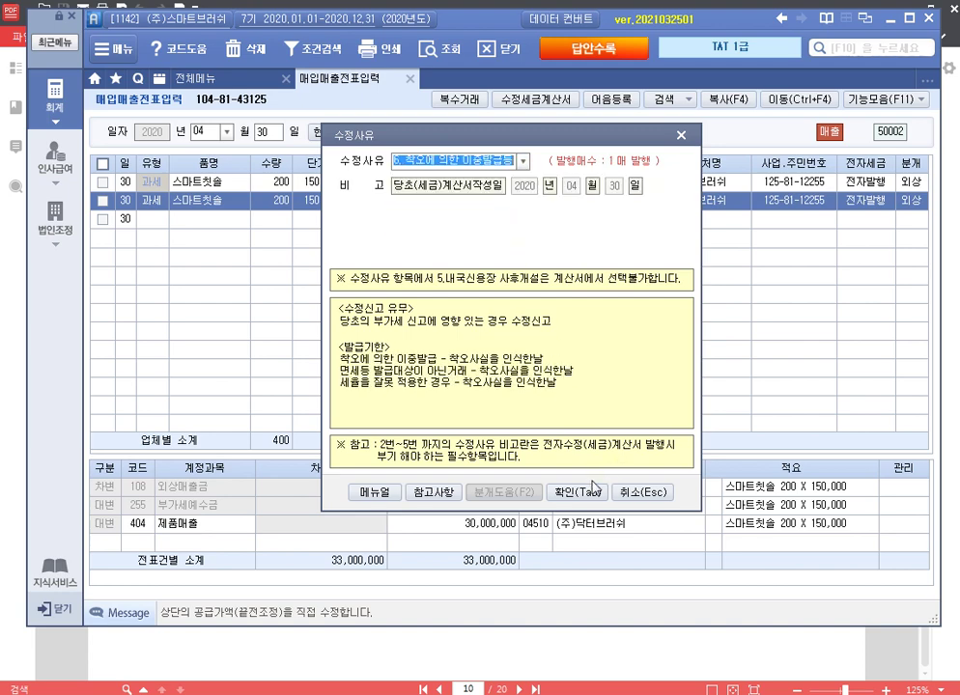
pyautogui.click(593, 487)
pyautogui.press('Return')
pyautogui.press('Return')
pyautogui.press('Return')
pyautogui.press('Return')
pyautogui.press('Return')
pyautogui.press('Return')
pyautogui.press('Return')
pyautogui.press('Return')
pyautogui.press('Return')
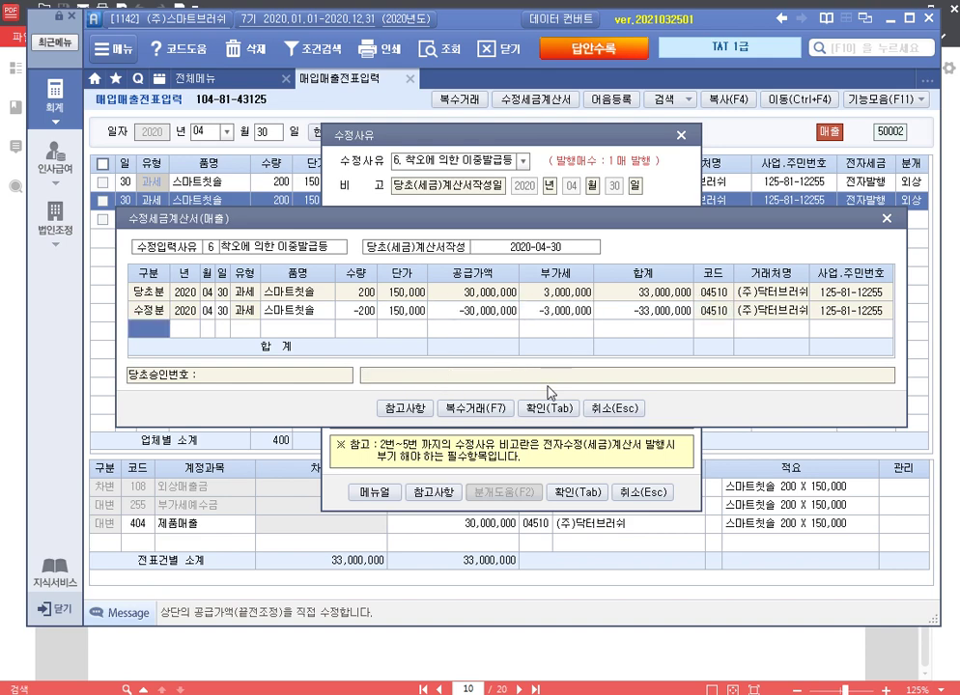
pyautogui.click(548, 408)
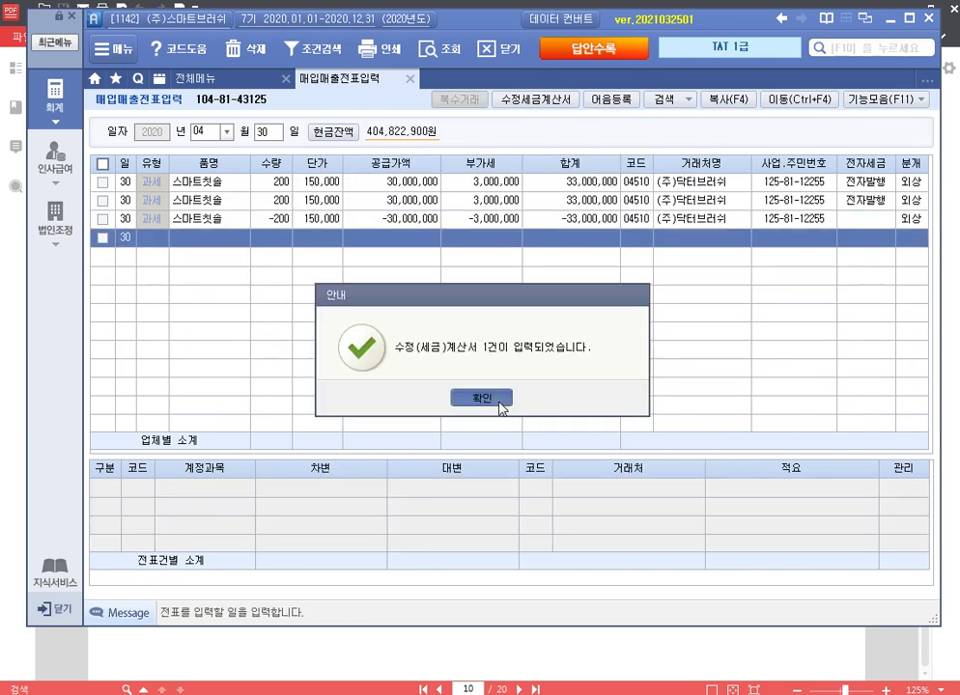
pyautogui.click(497, 399)
pyautogui.click(410, 81)
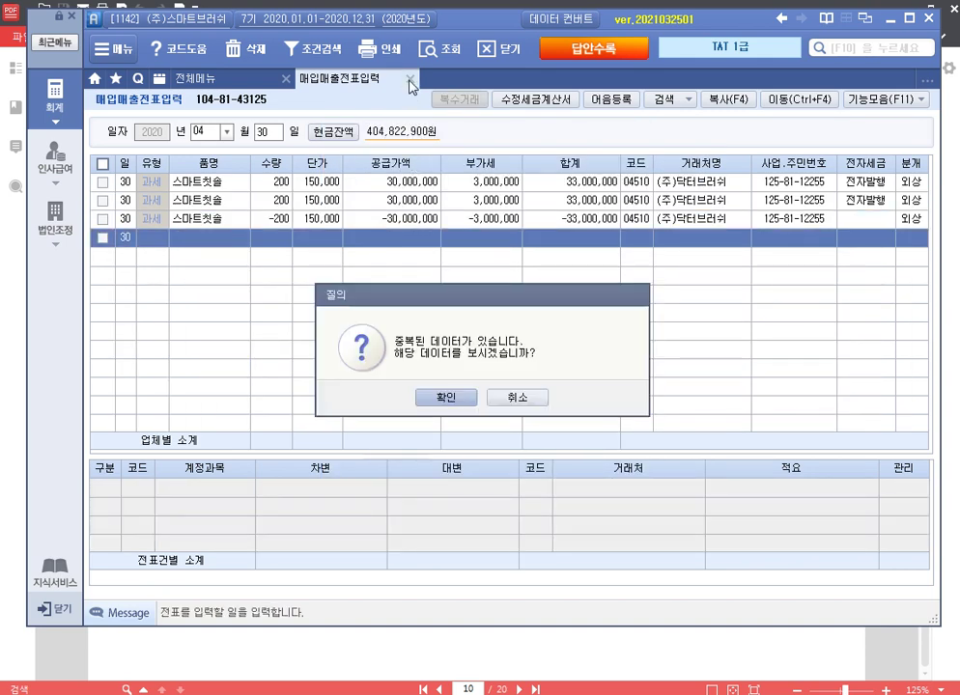
pyautogui.click(521, 401)
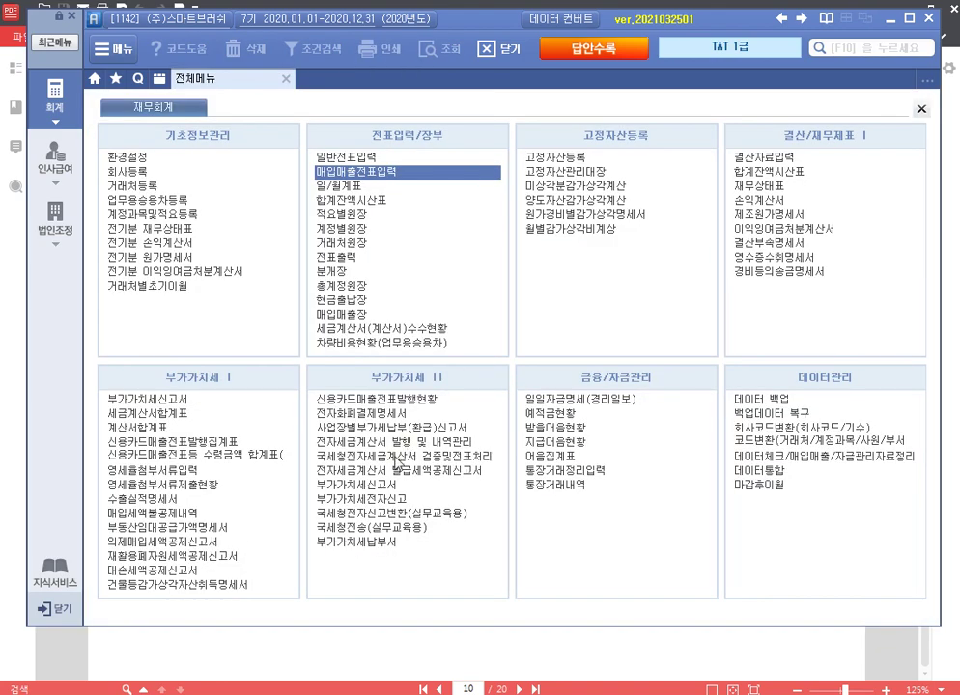
# Step: List the 2020-04-30 to 04-30 e-tax invoices and select the unsent amended invoice in row 3
pyautogui.click(399, 443)
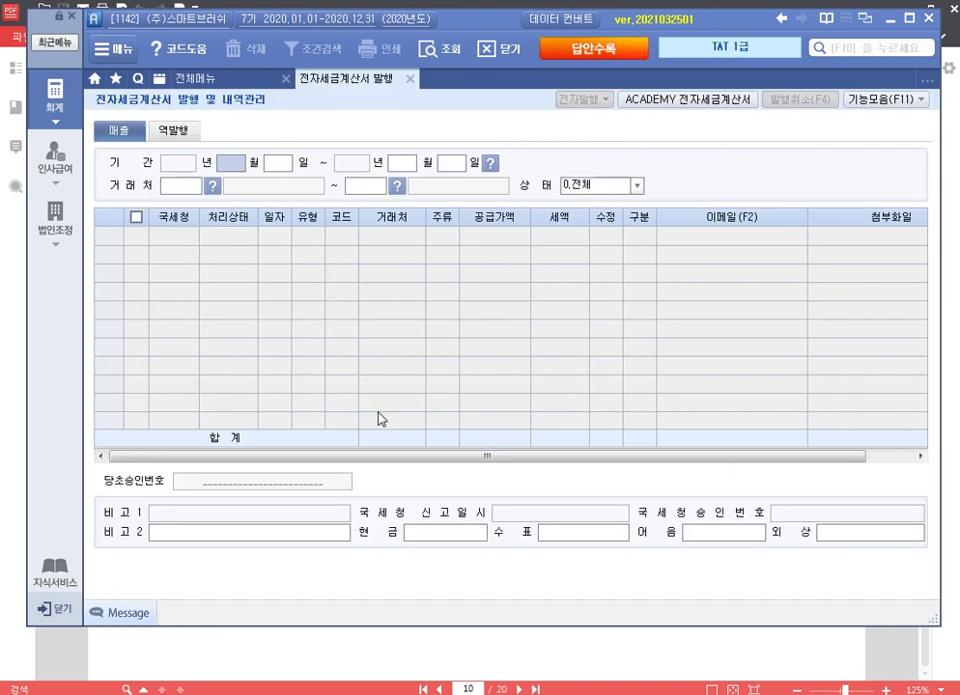
pyautogui.write('4')
pyautogui.press('Return')
pyautogui.write('30')
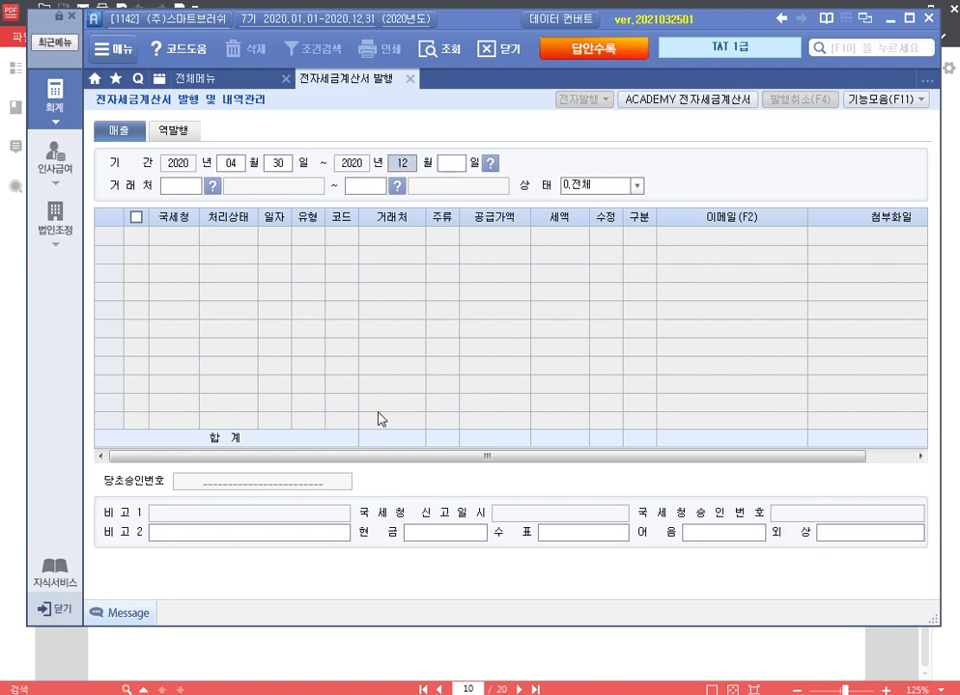
pyautogui.write('4')
pyautogui.press('Return')
pyautogui.write('30')
pyautogui.press('Return')
pyautogui.press('Return')
pyautogui.press('Return')
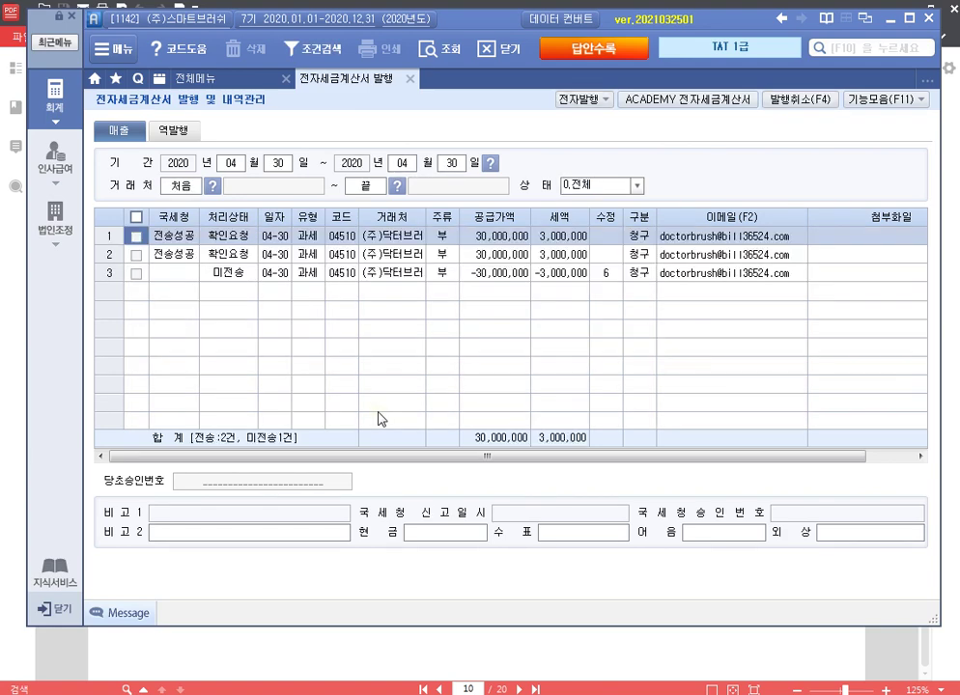
pyautogui.click(136, 276)
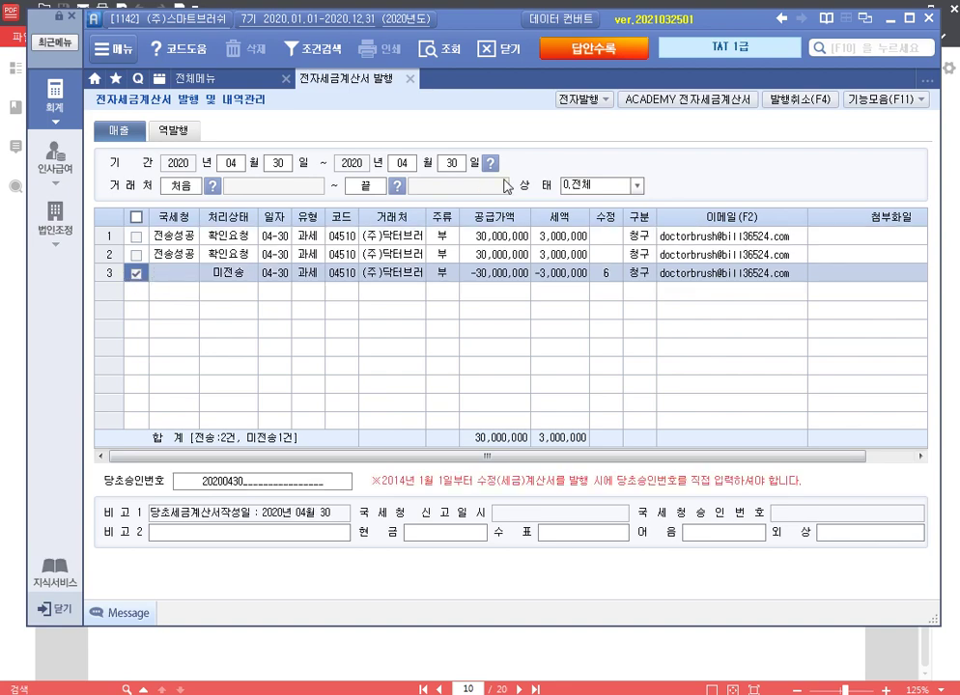
# Step: Electronically issue the selected -30,000,000 amended tax invoice
pyautogui.click(582, 100)
pyautogui.click(480, 406)
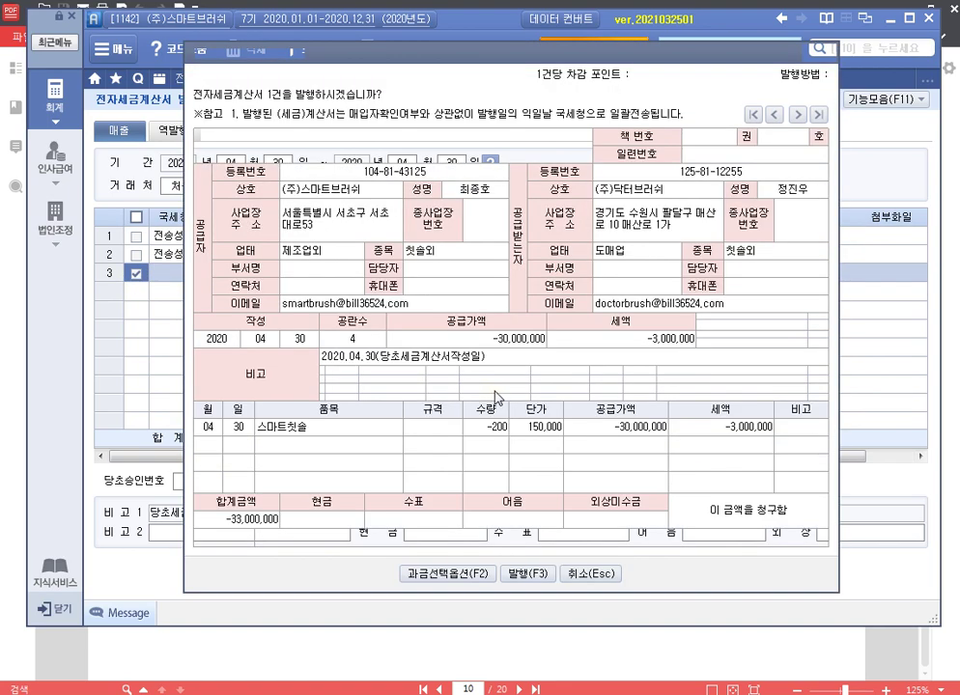
pyautogui.click(422, 574)
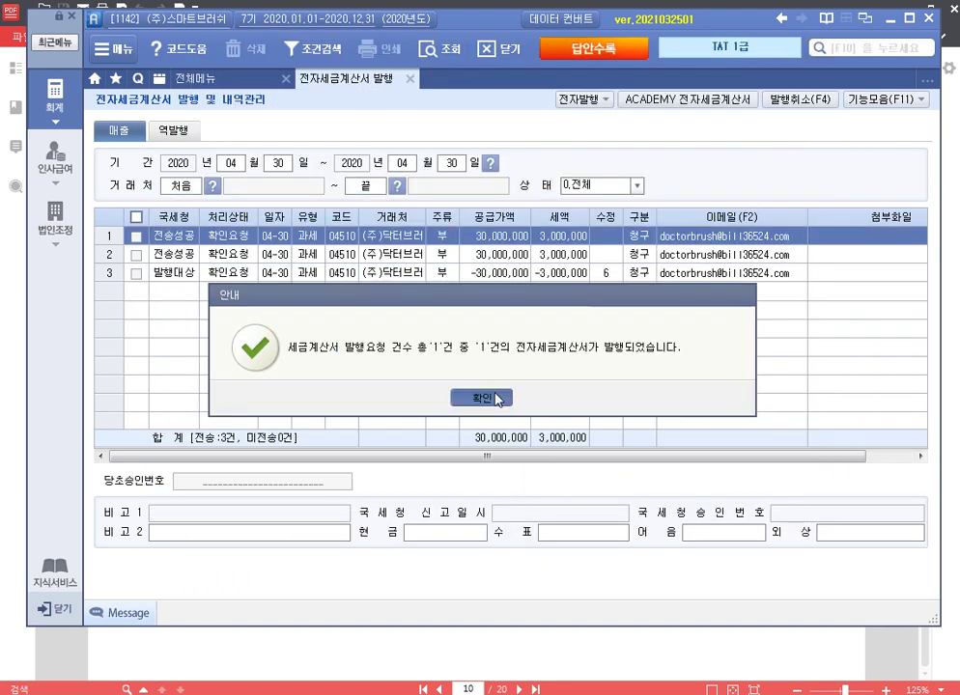
pyautogui.click(462, 396)
# Step: Issue the April 30 amended invoice in the ACADEMY e-tax-invoice viewer, then close both screens
pyautogui.click(719, 101)
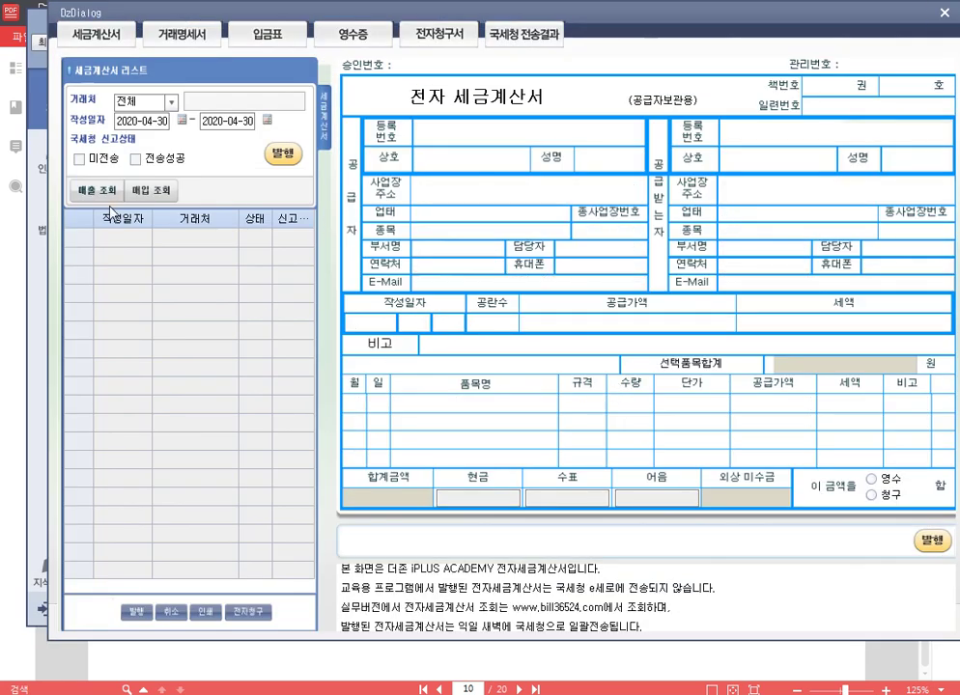
pyautogui.click(97, 190)
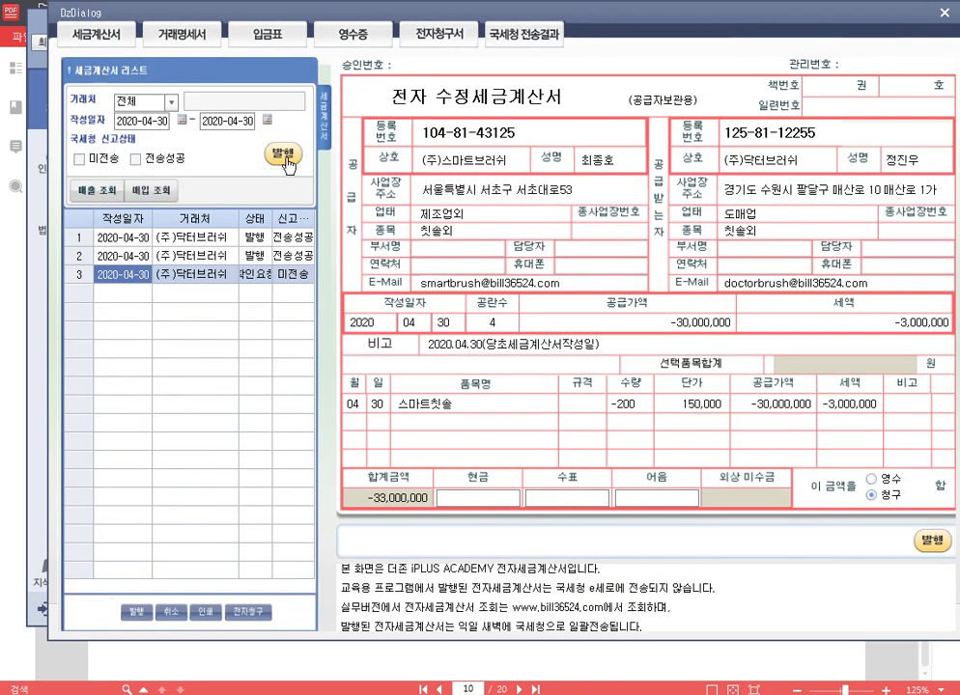
pyautogui.click(283, 155)
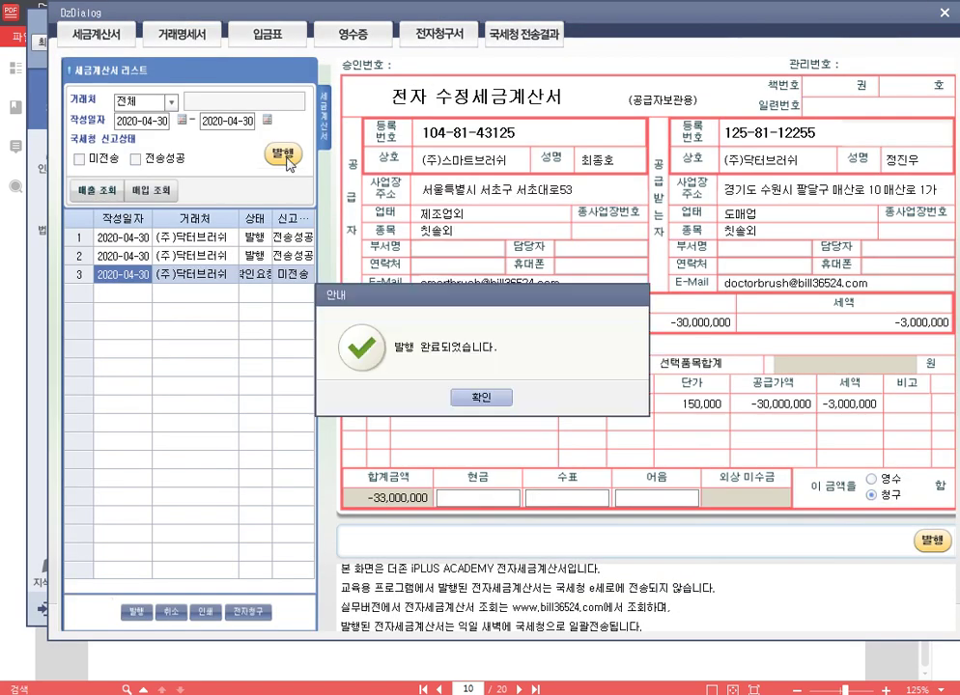
pyautogui.click(488, 399)
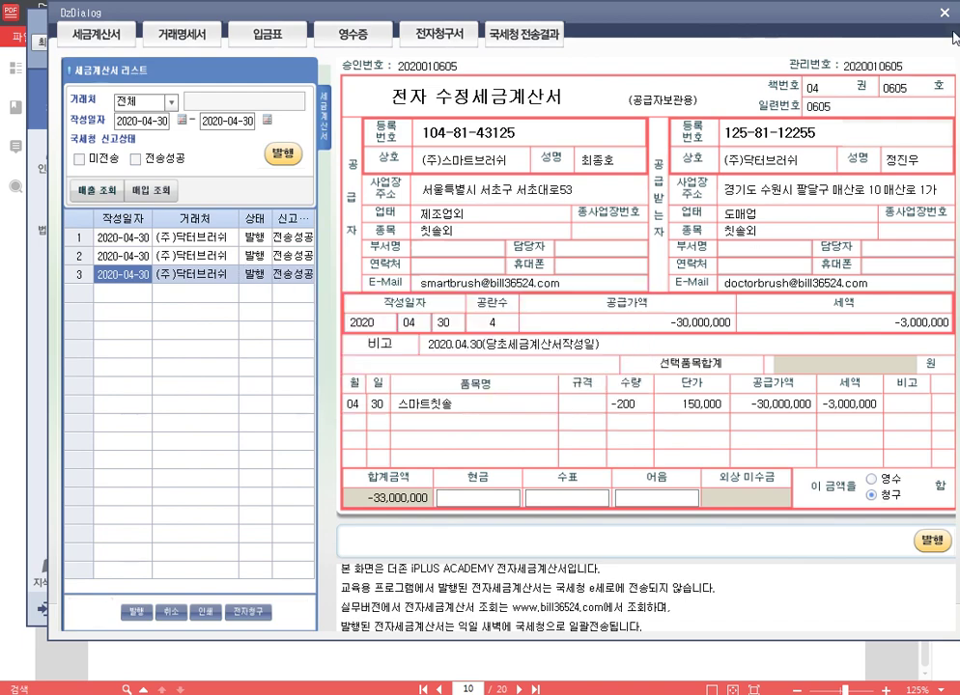
pyautogui.click(944, 12)
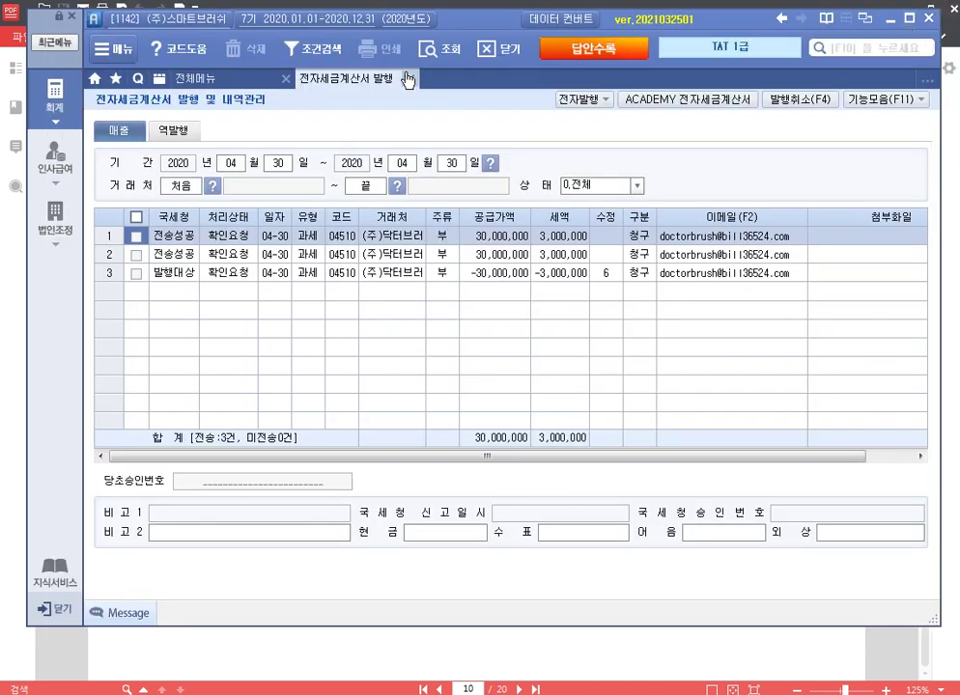
pyautogui.click(408, 80)
pyautogui.hotkey('alt', 'Tab')
# Step: On page 11 문제 2 ②, highlight the 07-02 (주)스타벅스 card row yellow, then return to Smart A
pyautogui.scroll(-10, 549, 333)
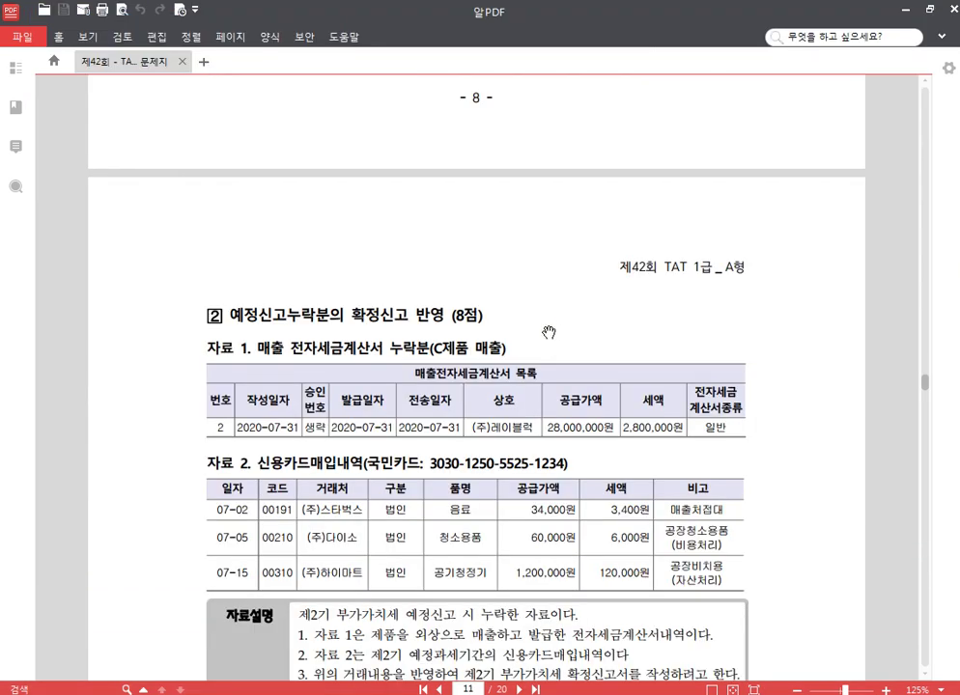
pyautogui.scroll(-3, 548, 333)
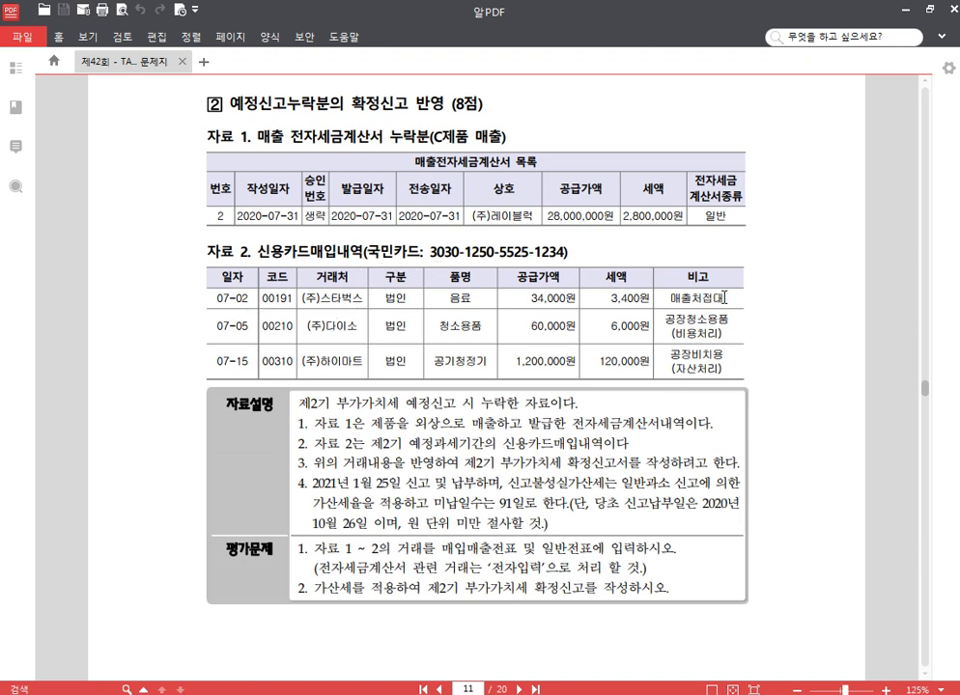
pyautogui.moveTo(724, 300); pyautogui.dragTo(217, 297)
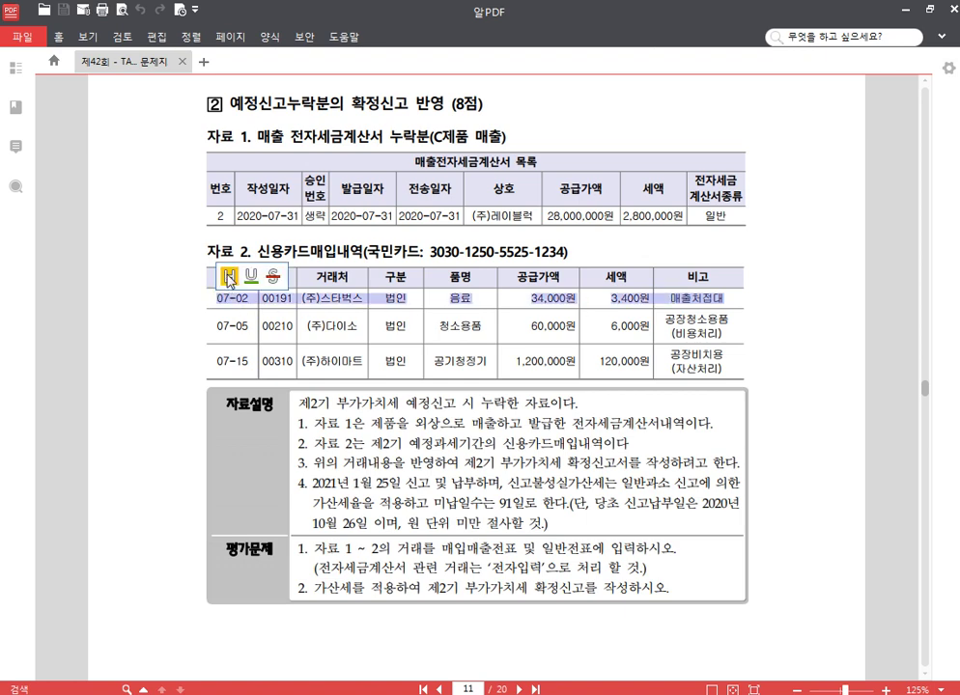
pyautogui.click(229, 278)
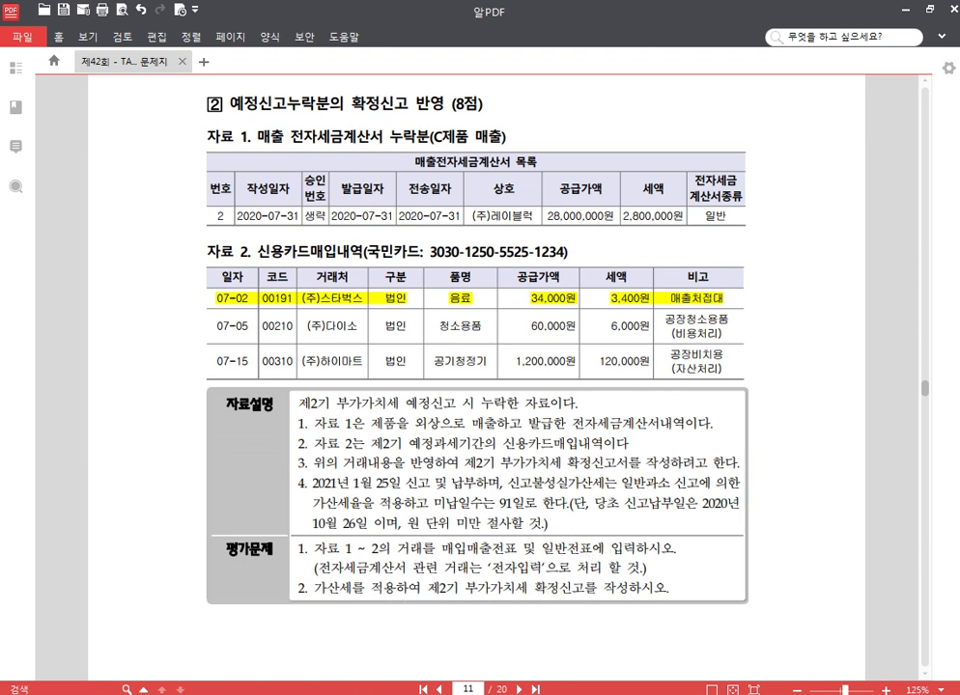
pyautogui.moveTo(273, 693)
pyautogui.click(304, 623)
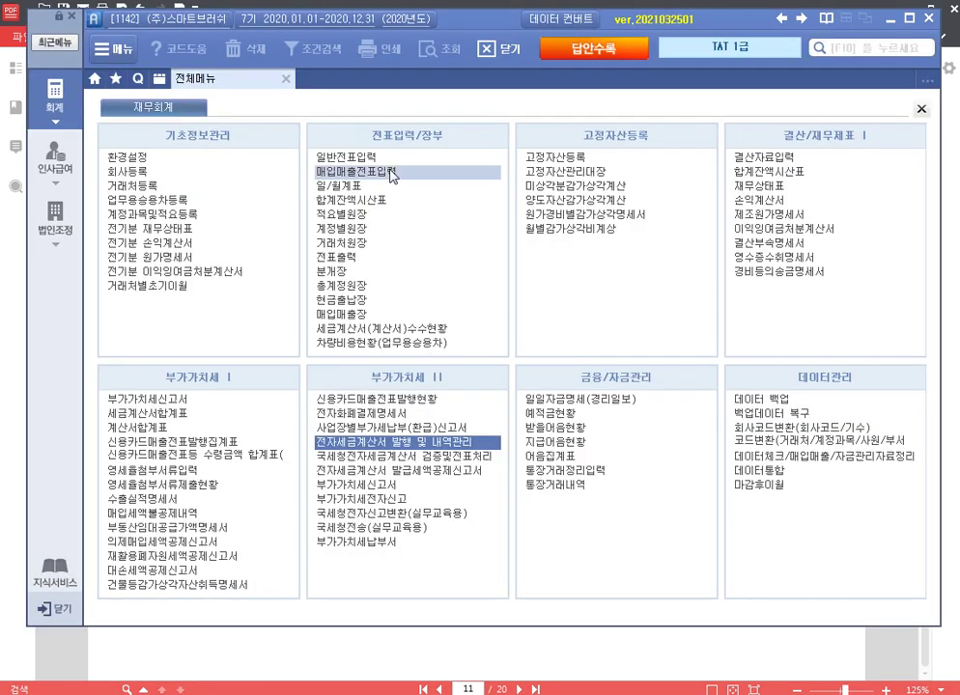
# Step: Start a 07/31 type 11 과세 sales voucher for C제품 with 28,000,000 supply amount
pyautogui.click(390, 173)
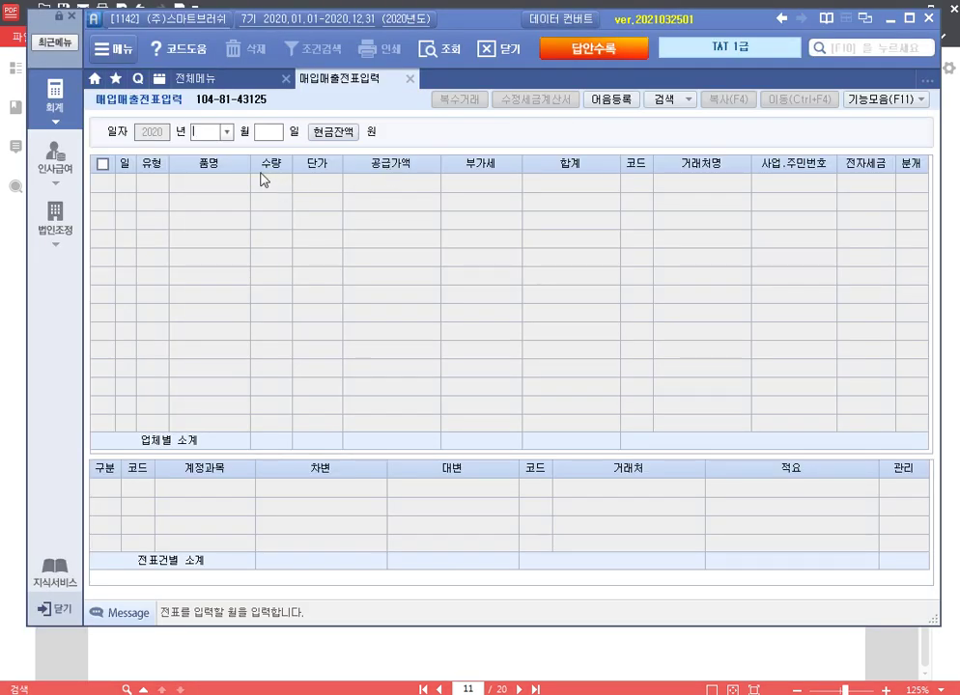
pyautogui.write('7')
pyautogui.press('Return')
pyautogui.write('31')
pyautogui.press('Return')
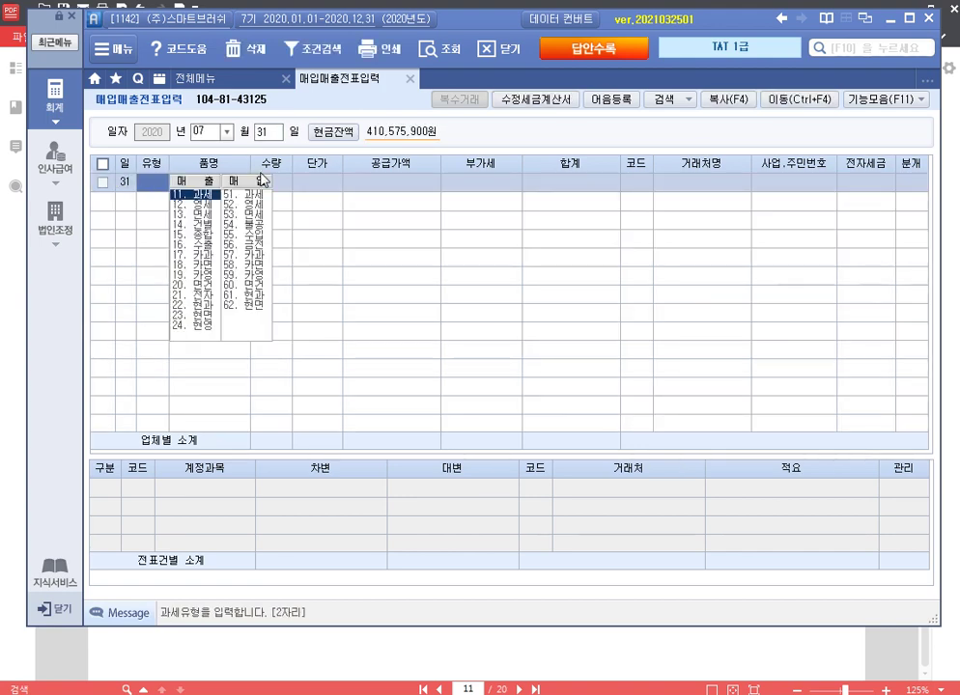
pyautogui.write('11')
pyautogui.press('Return')
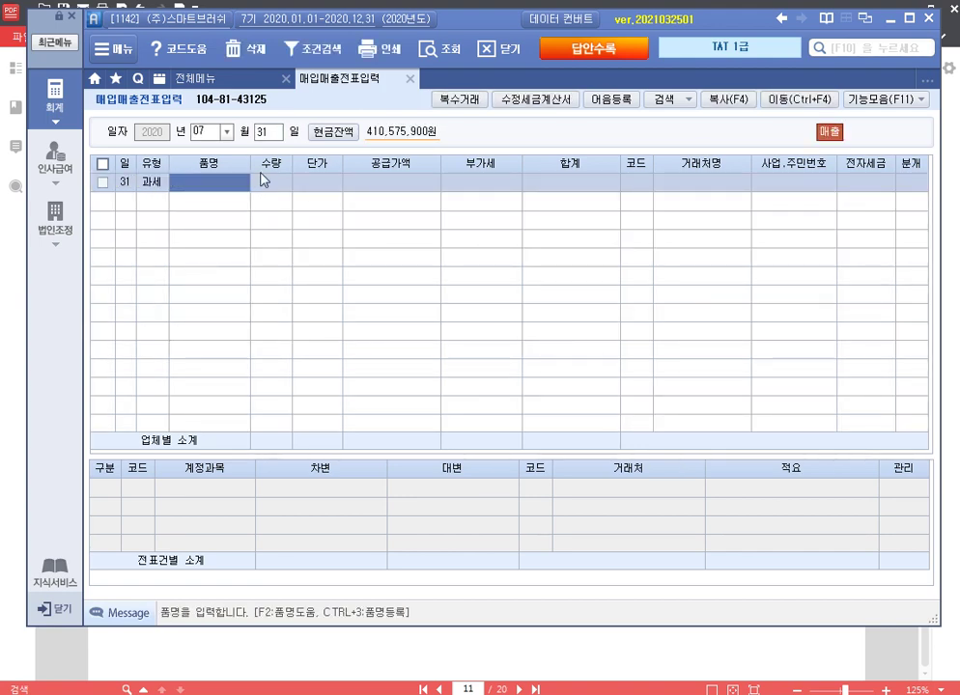
pyautogui.write('C제품')
pyautogui.press('Return')
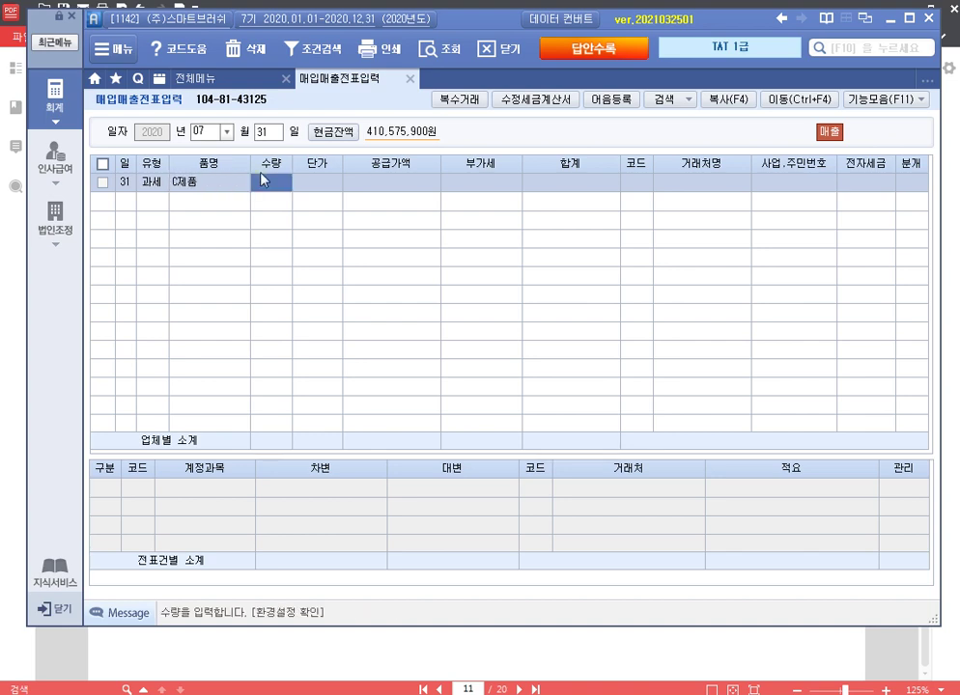
pyautogui.press('Return')
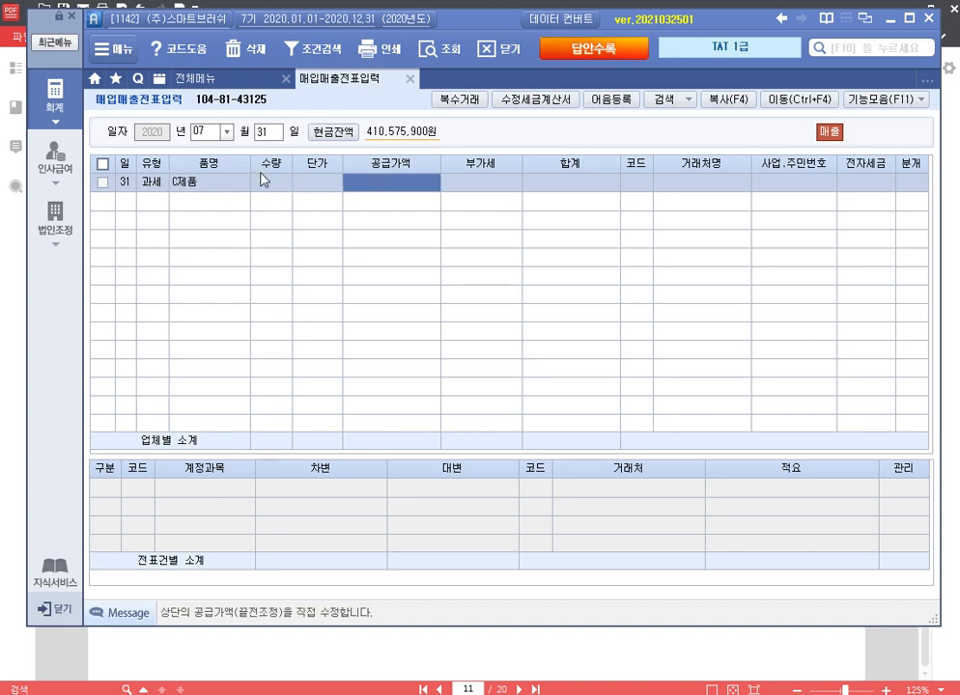
pyautogui.write('28000000')
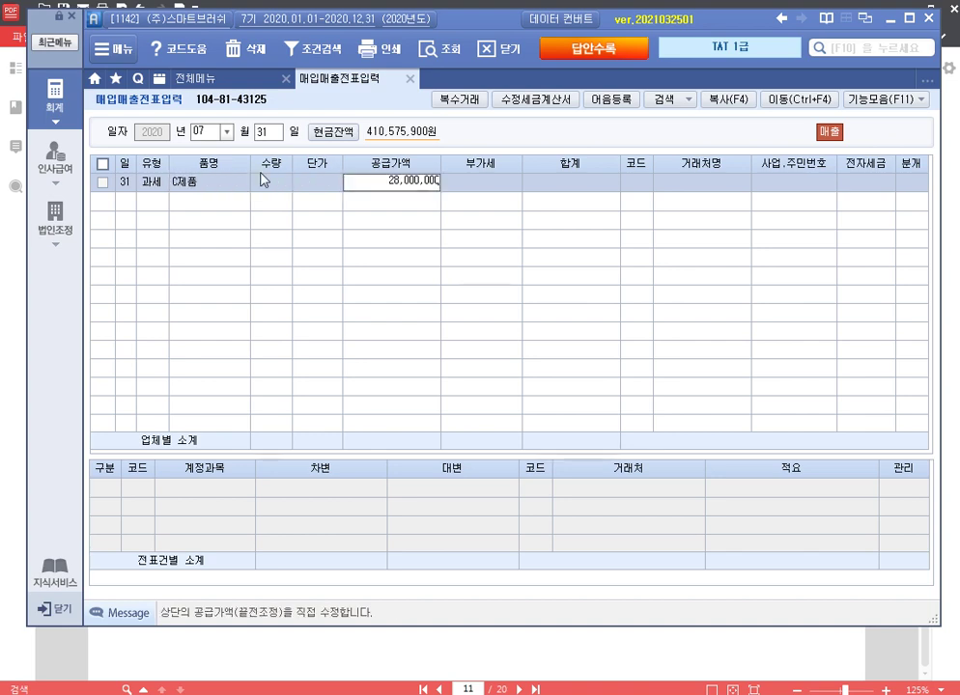
pyautogui.press('Return')
# Step: Set customer (주)레이블럭, mark it electronically issued, and post as a credit sale (분개 2)
pyautogui.press('Return')
pyautogui.write('레이')
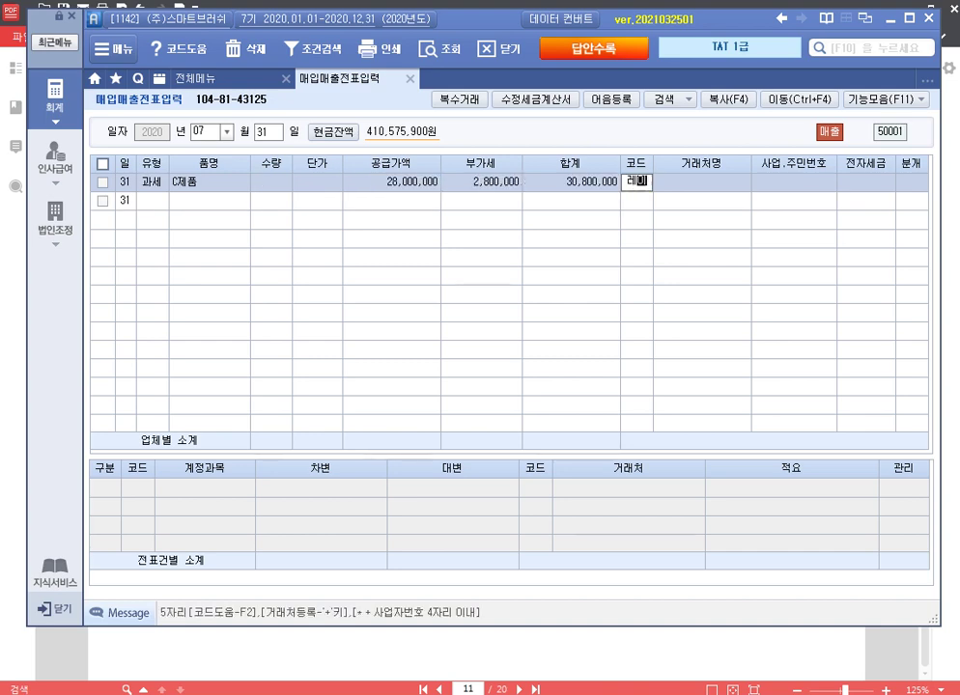
pyautogui.press('Return')
pyautogui.press('Return')
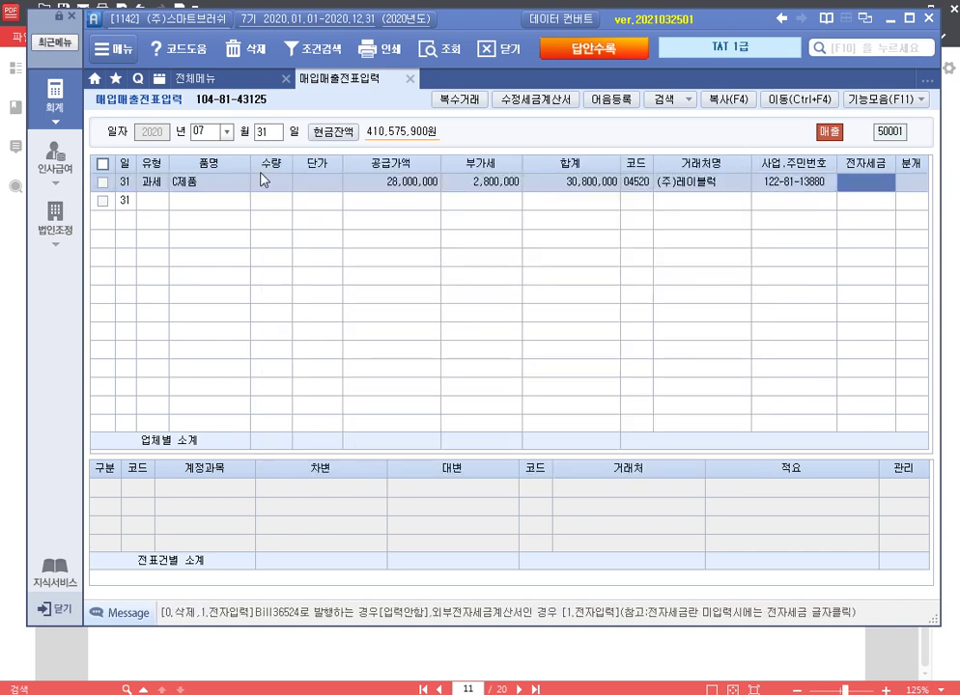
pyautogui.write('1')
pyautogui.press('Return')
pyautogui.write('2')
pyautogui.press('Return')
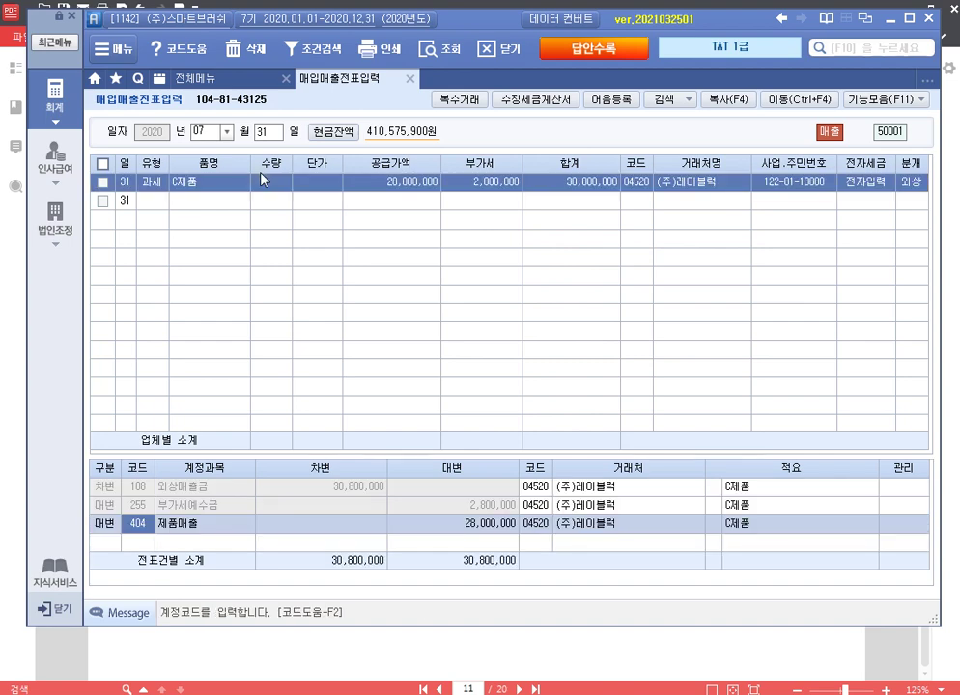
pyautogui.press('Return')
pyautogui.press('Return')
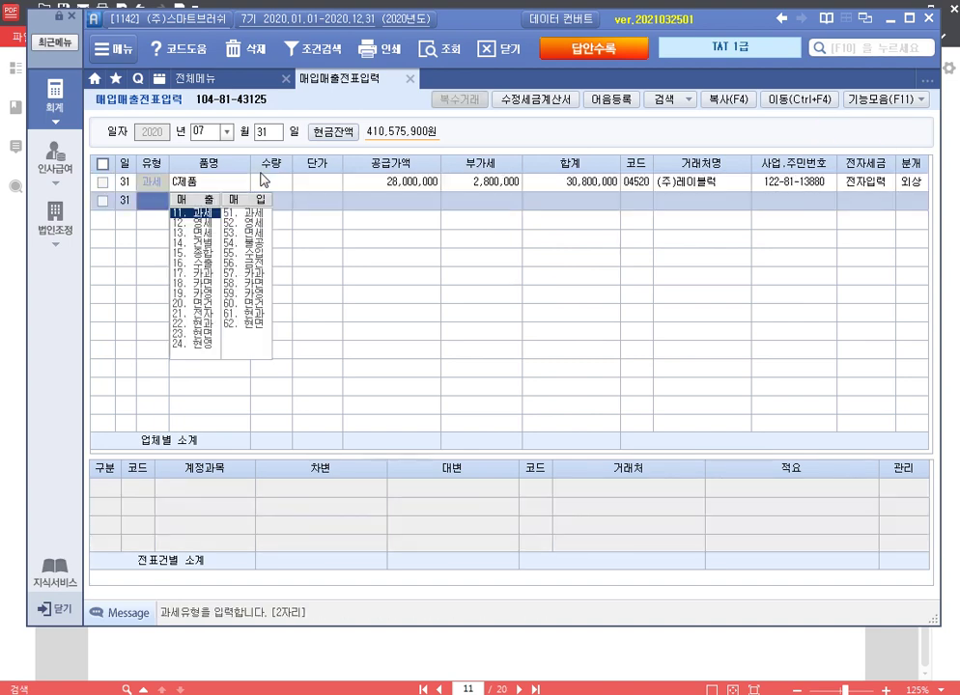
# Step: Flag the 31 July sale as omitted from the preliminary return for month 10
pyautogui.click(261, 179)
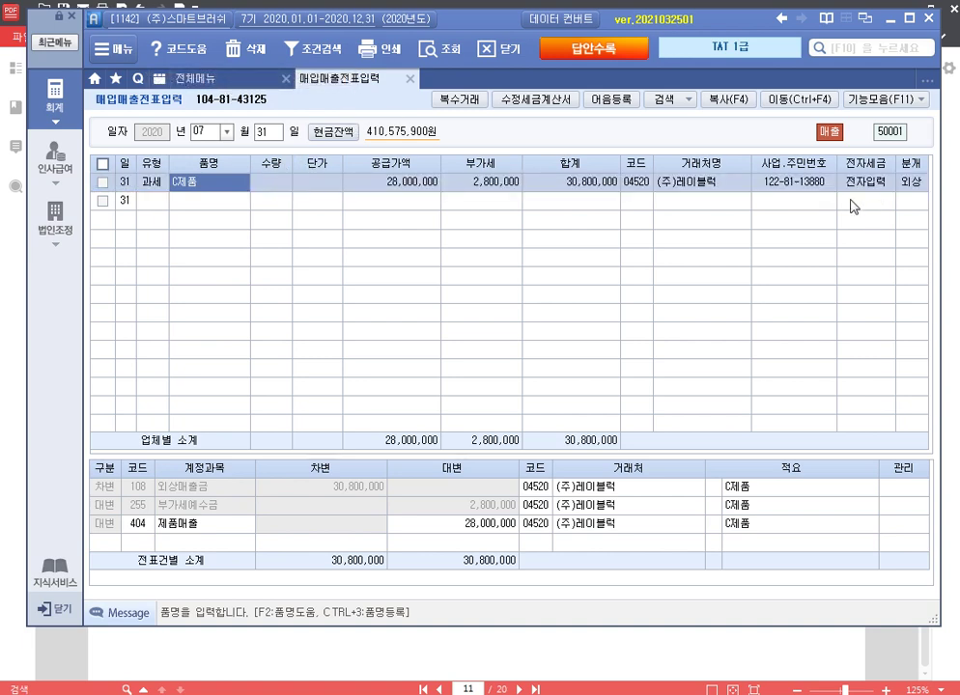
pyautogui.click(899, 100)
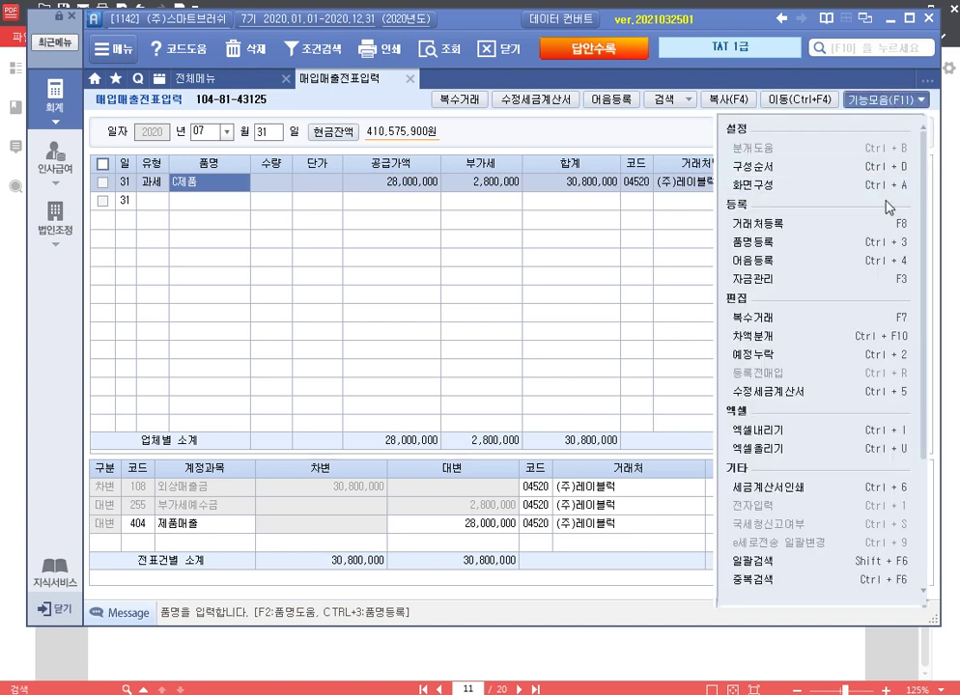
pyautogui.click(851, 357)
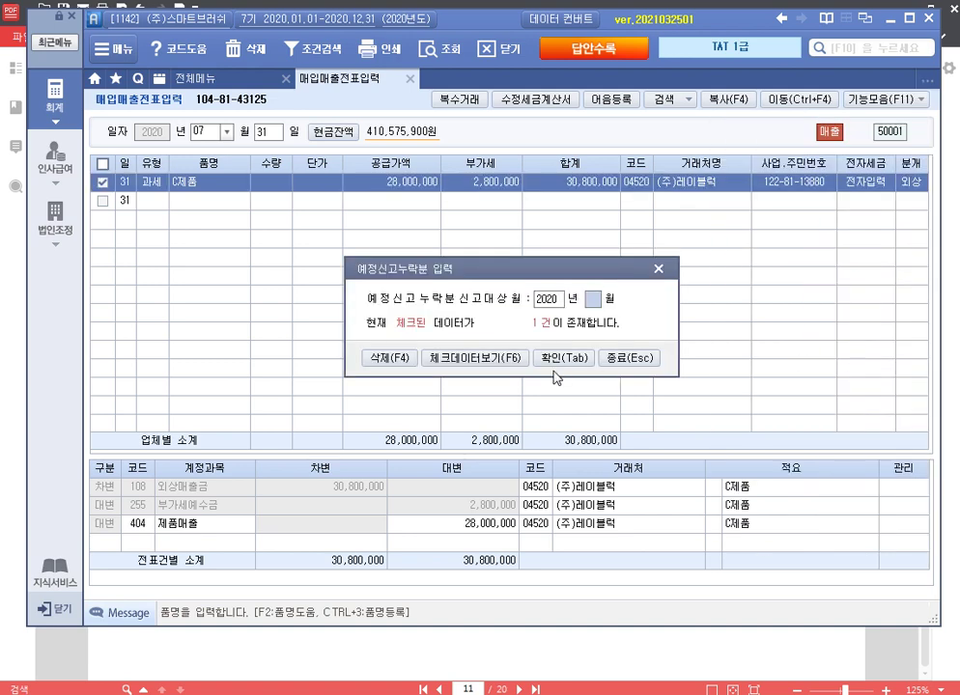
pyautogui.write('10')
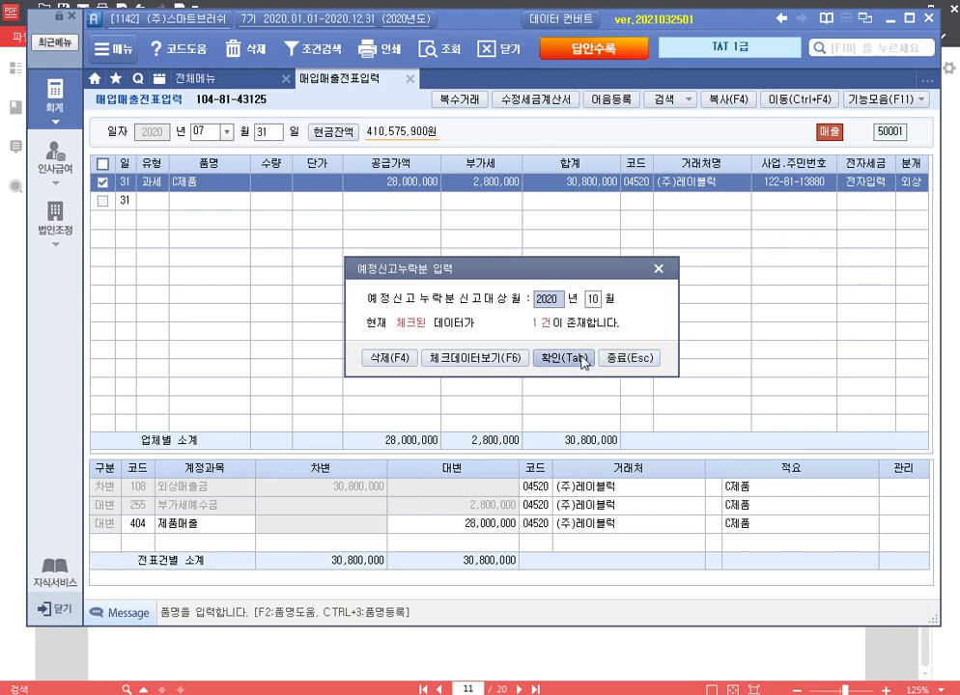
pyautogui.click(564, 362)
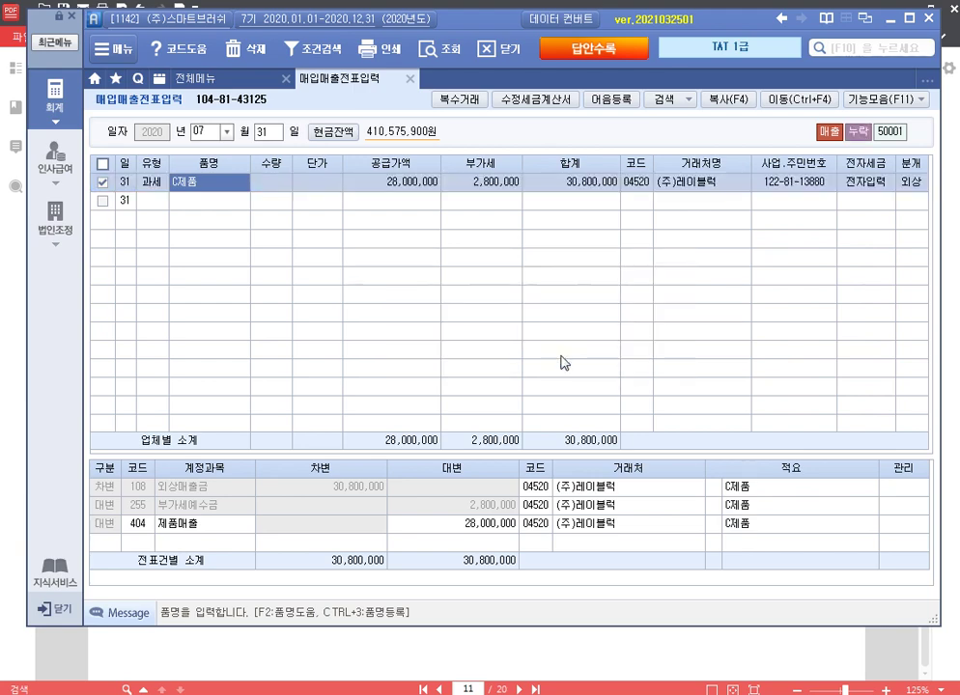
pyautogui.click(243, 83)
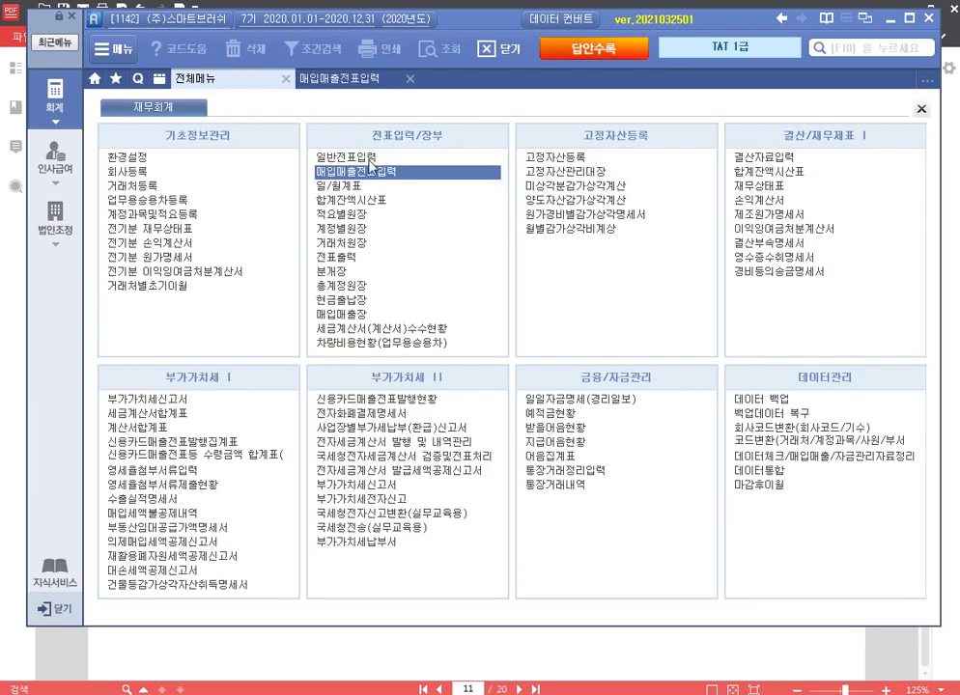
# Step: Start a 07/02 general voucher debiting 813 접대비 37,400
pyautogui.click(345, 157)
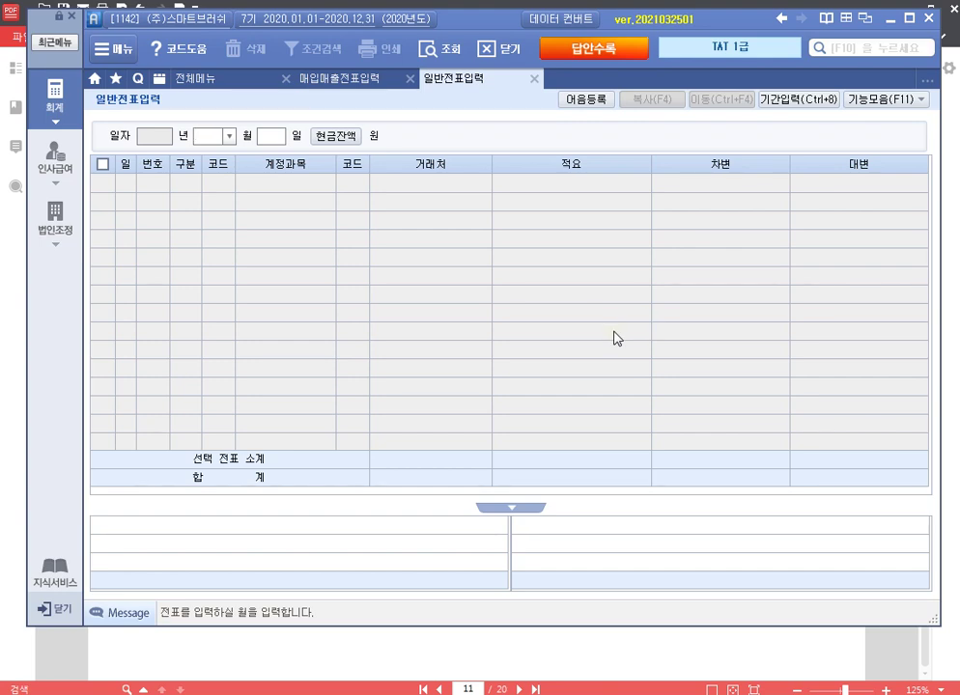
pyautogui.write('07')
pyautogui.press('Return')
pyautogui.write('02')
pyautogui.press('Return')
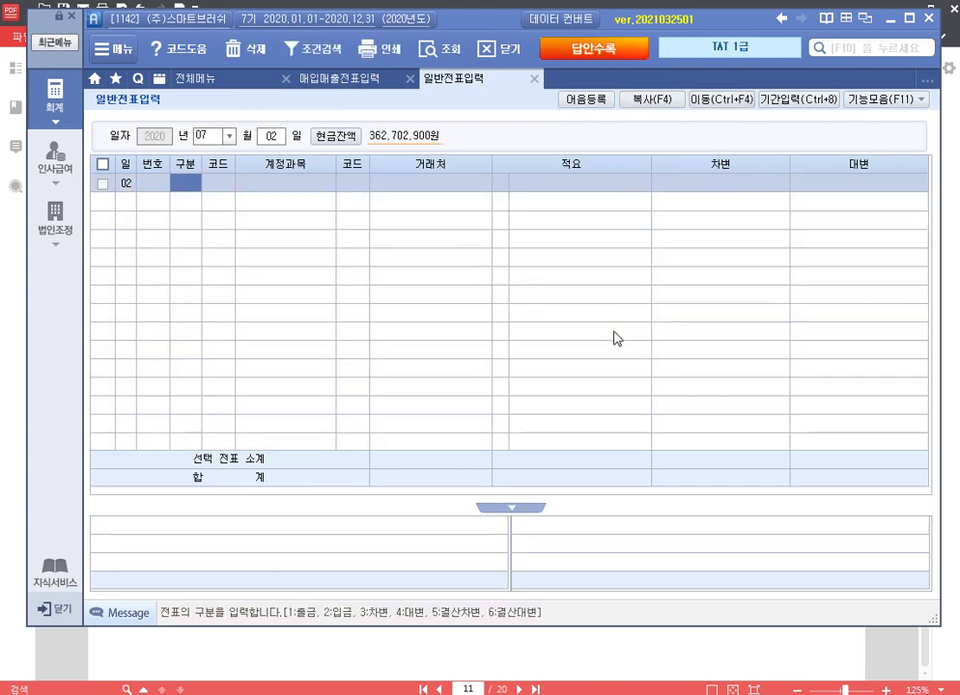
pyautogui.write('3')
pyautogui.press('Return')
pyautogui.write('접대')
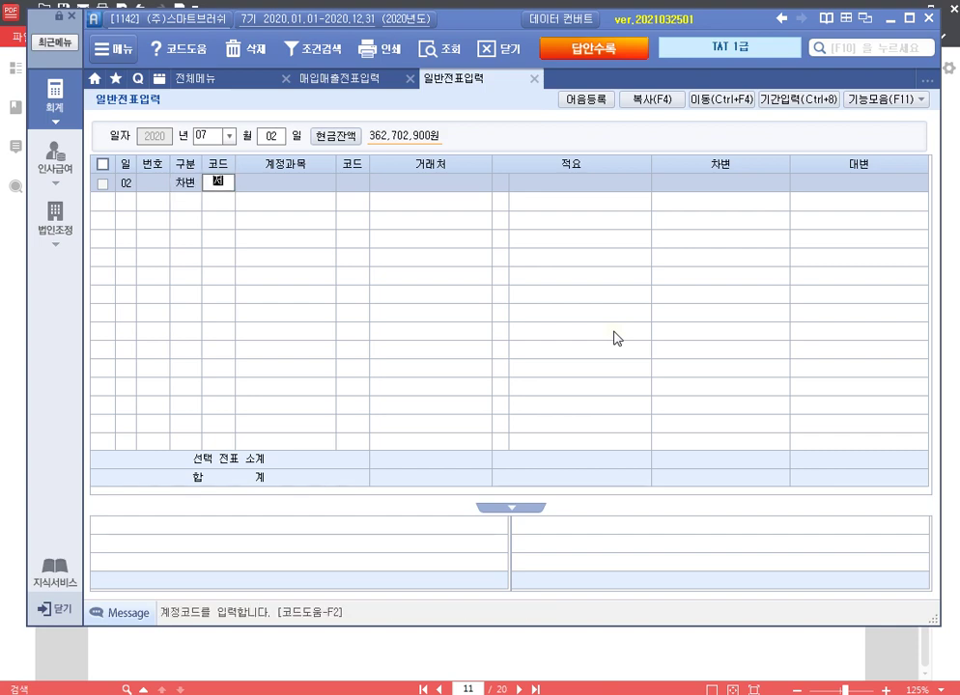
pyautogui.press('Return')
pyautogui.press('Down')
pyautogui.press('Down')
pyautogui.press('Down')
pyautogui.press('Down')
pyautogui.press('Up')
pyautogui.press('Return')
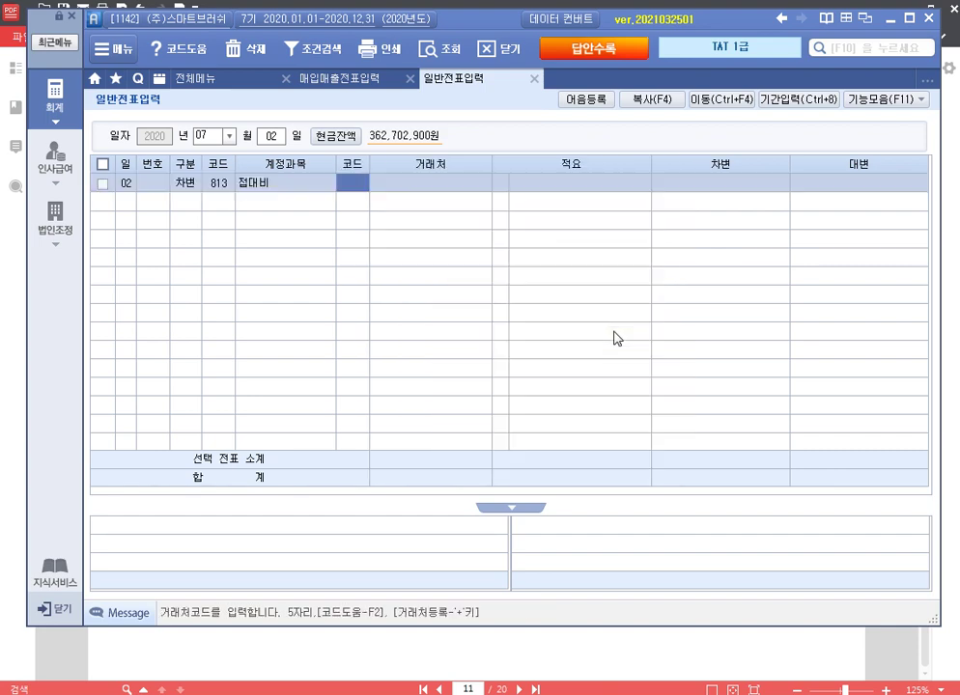
pyautogui.press('Return')
pyautogui.press('Return')
pyautogui.press('Return')
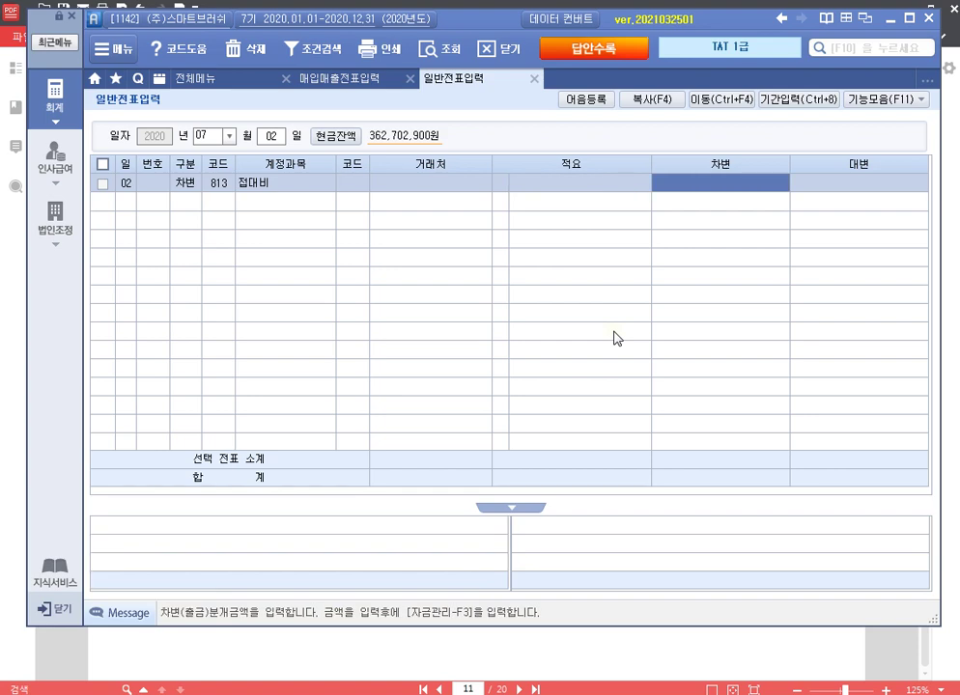
pyautogui.write('3')
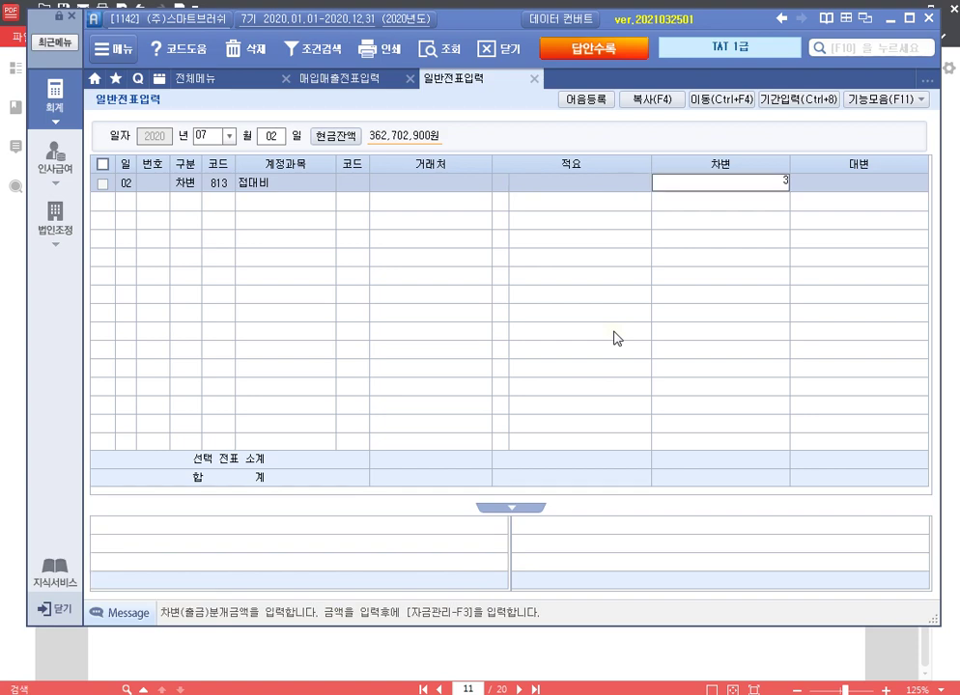
pyautogui.write('7,400')
pyautogui.press('Return')
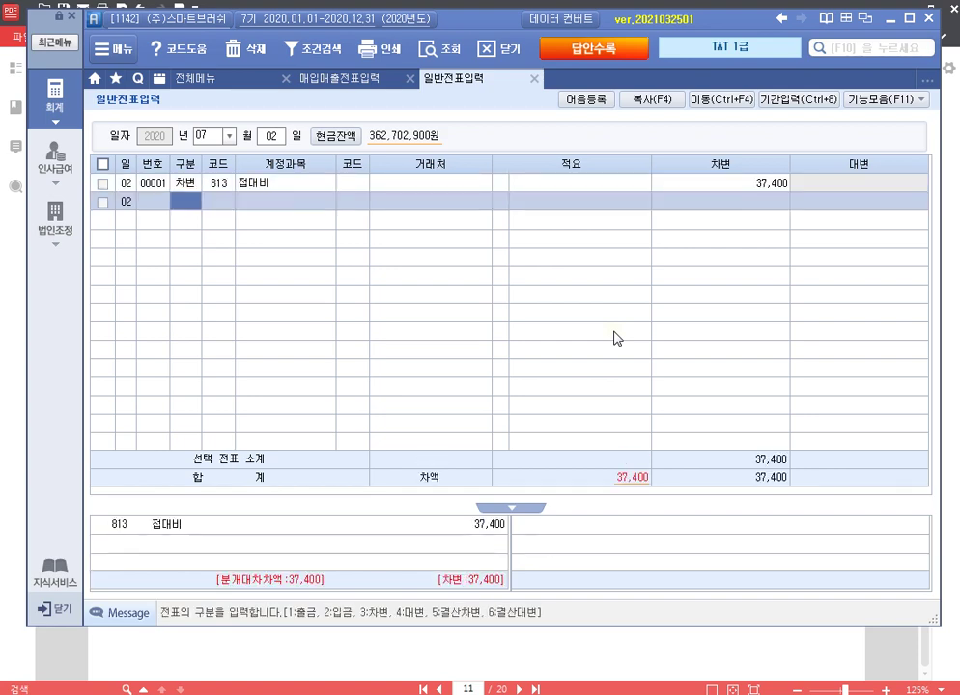
# Step: Credit 253 미지급금 37,400 with 국민카드 as the vendor
pyautogui.write('253')
pyautogui.press('Return')
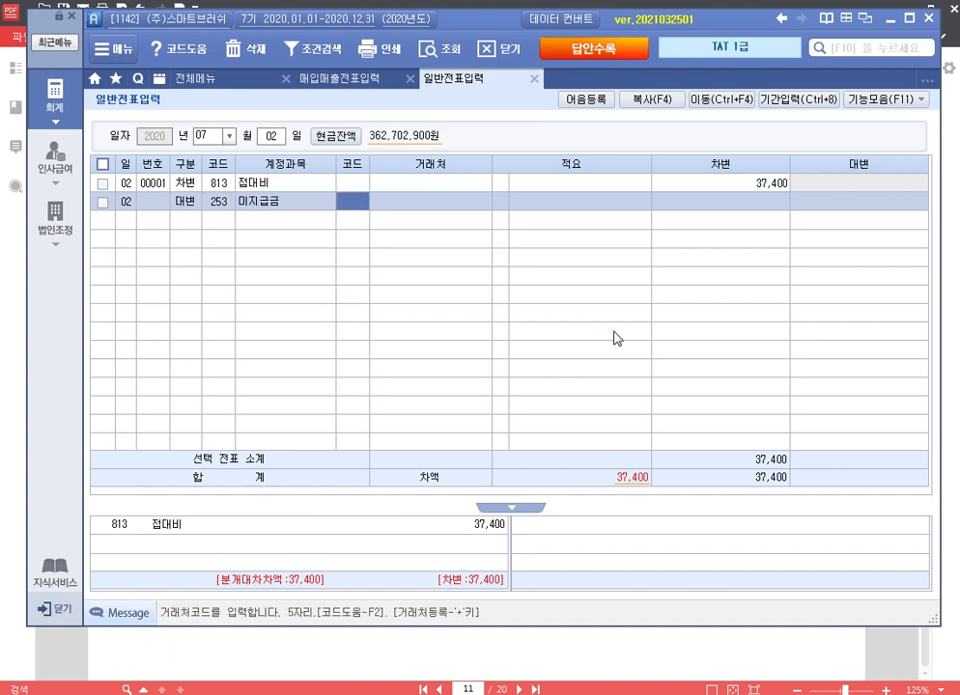
pyautogui.write('국민')
pyautogui.press('Return')
pyautogui.press('Down')
pyautogui.press('Return')
pyautogui.press('Return')
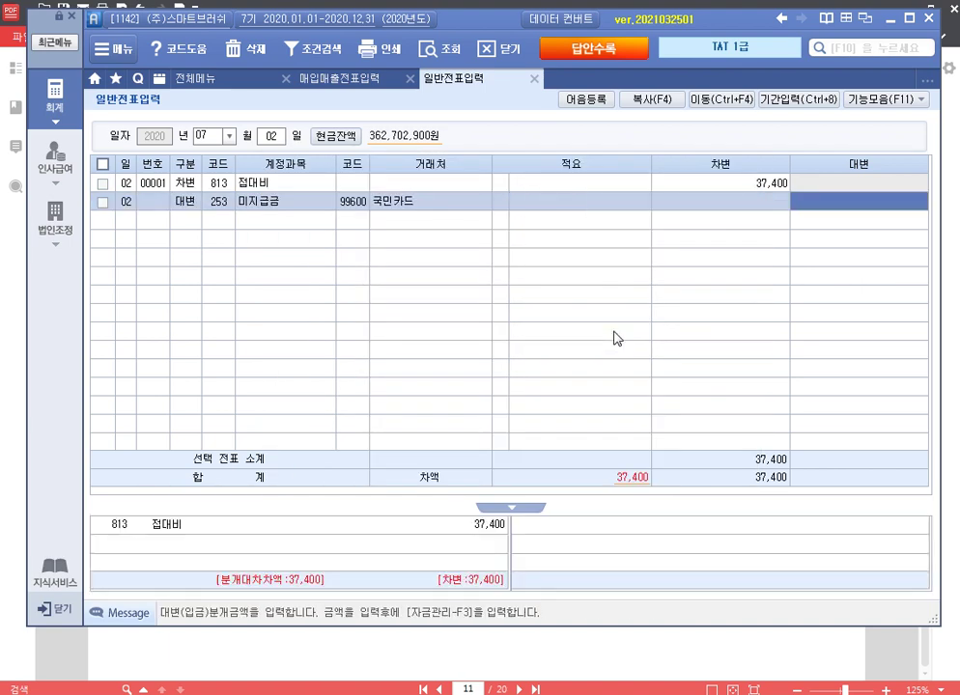
pyautogui.write('37400')
pyautogui.press('Return')
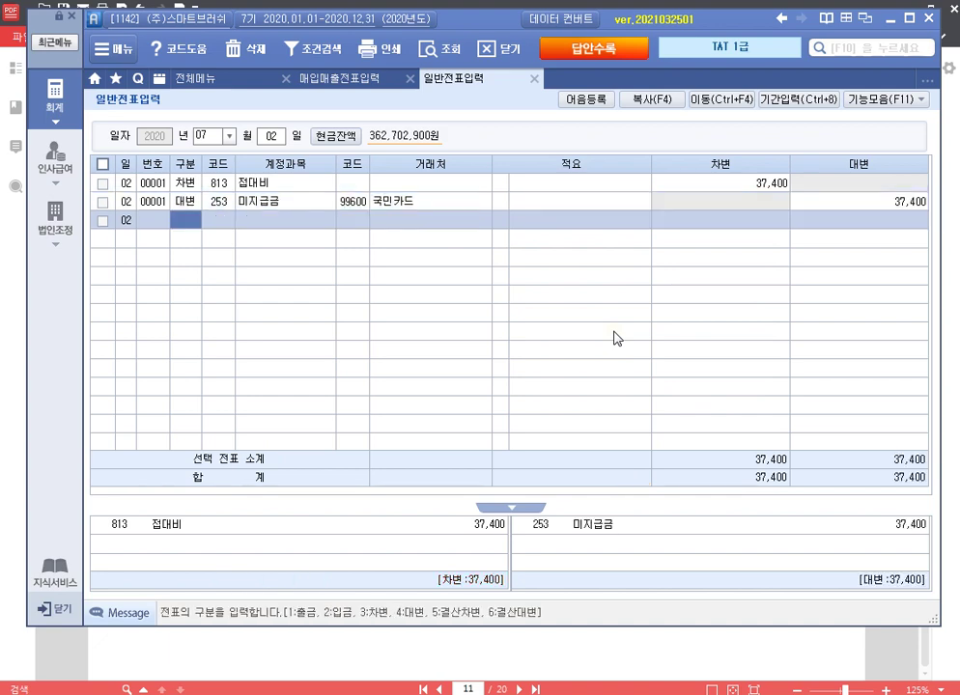
pyautogui.press('Up')
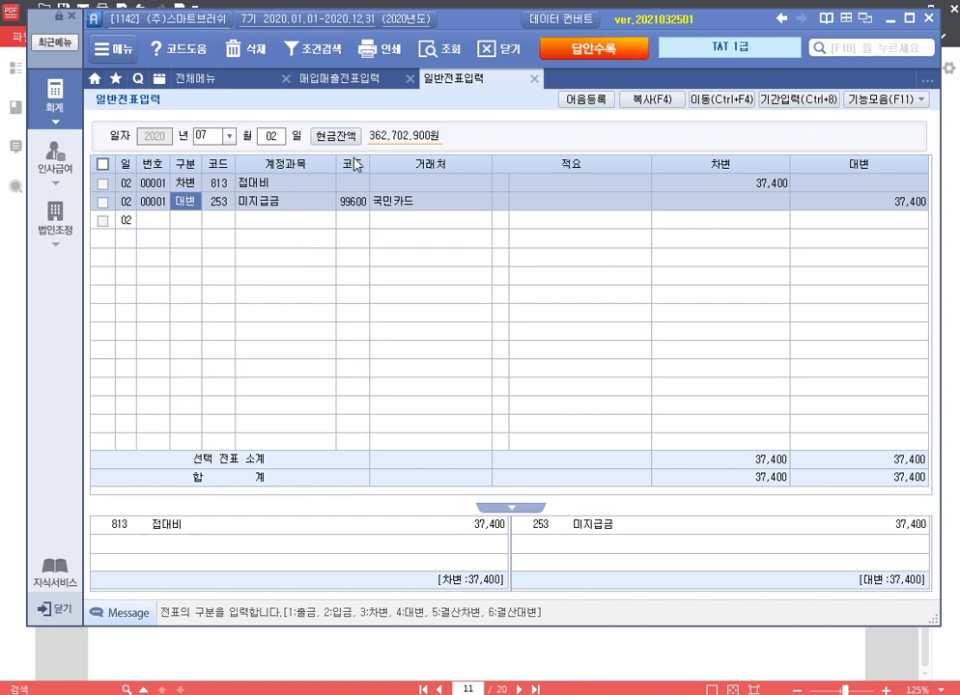
pyautogui.click(369, 83)
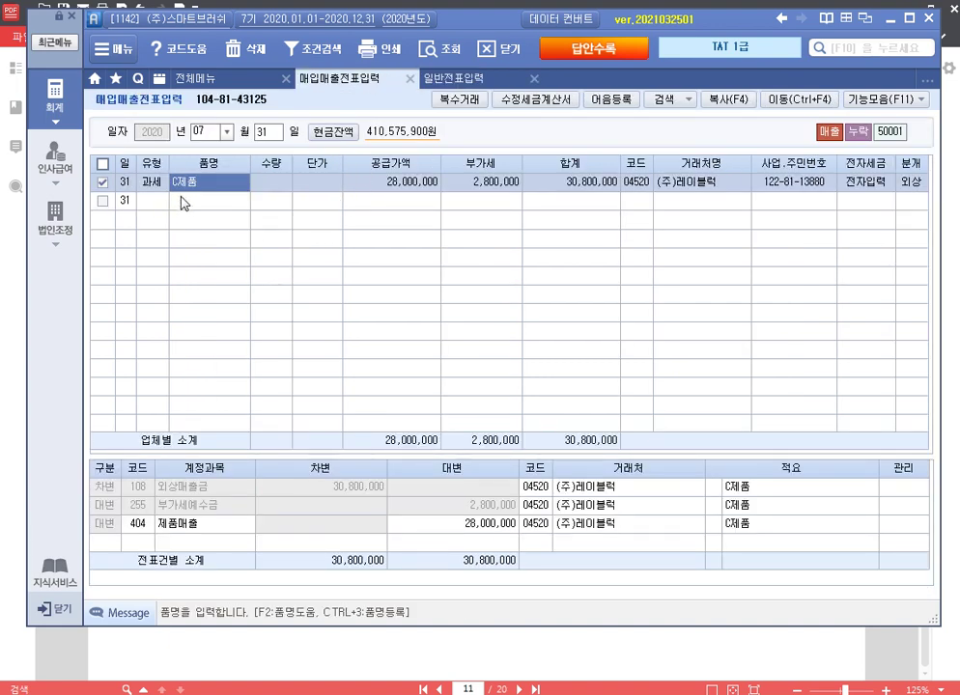
# Step: Enter a 5 July type 57 카과 국민카드 purchase of 공장청소용품, supply 60,000
pyautogui.click(263, 133)
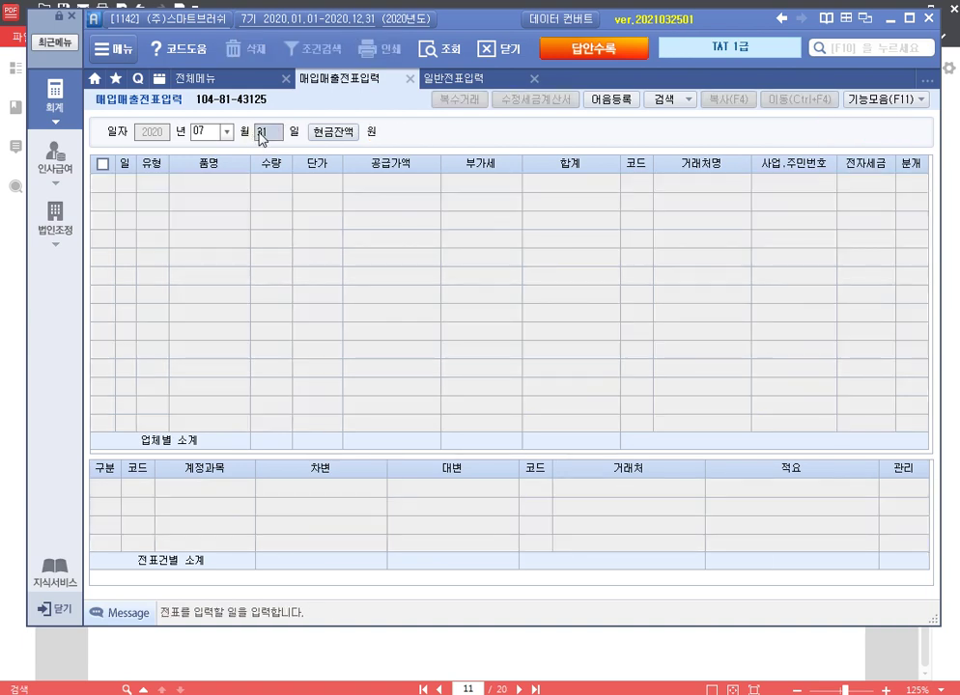
pyautogui.write('05')
pyautogui.press('Return')
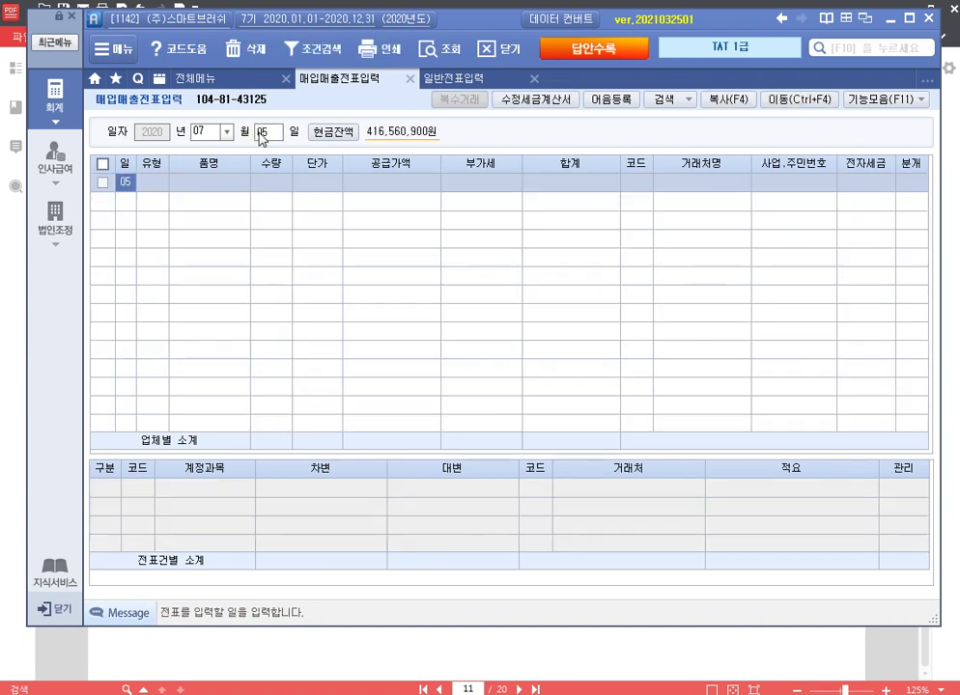
pyautogui.press('Return')
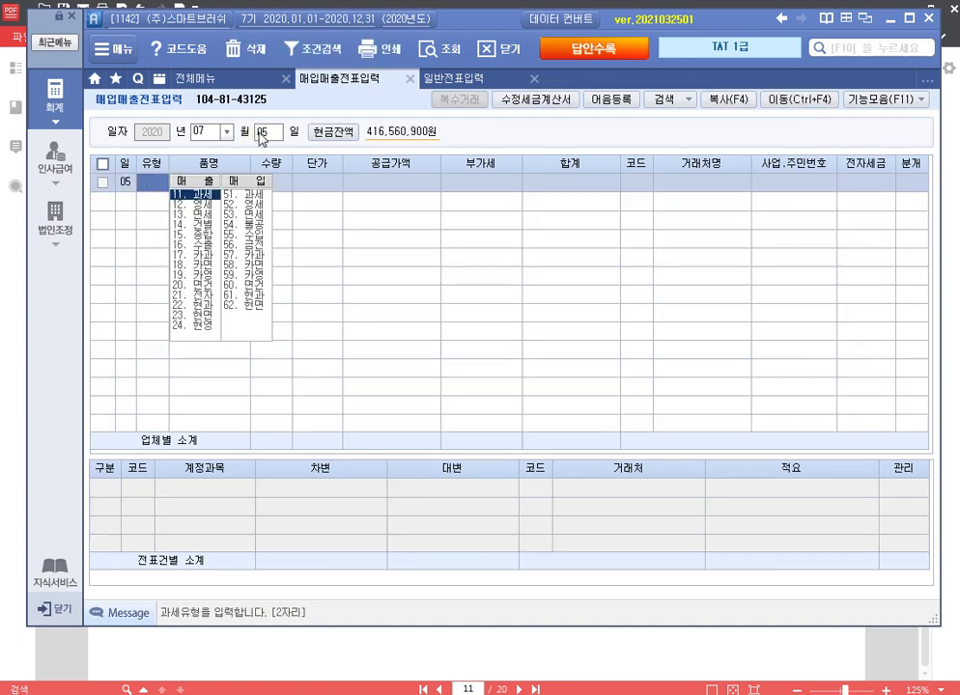
pyautogui.write('57')
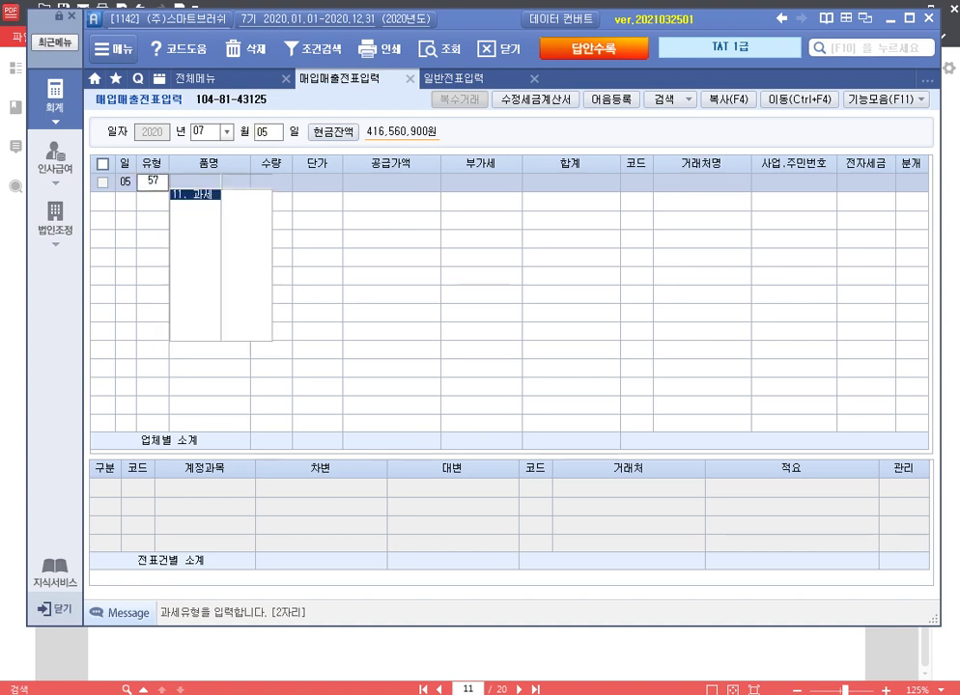
pyautogui.press('Return')
pyautogui.press('F2')
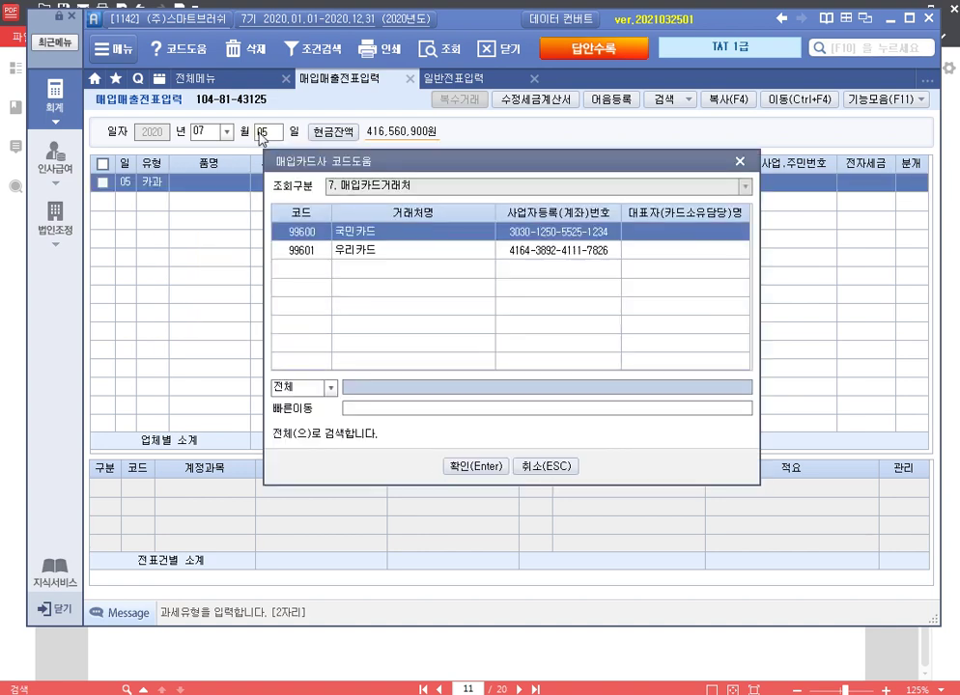
pyautogui.press('Return')
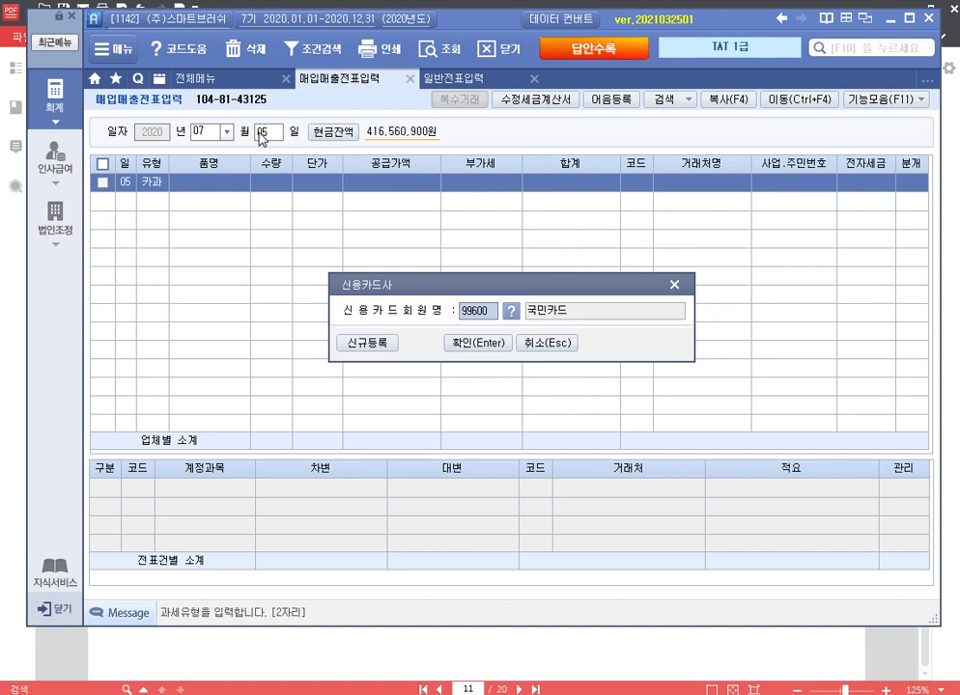
pyautogui.press('Return')
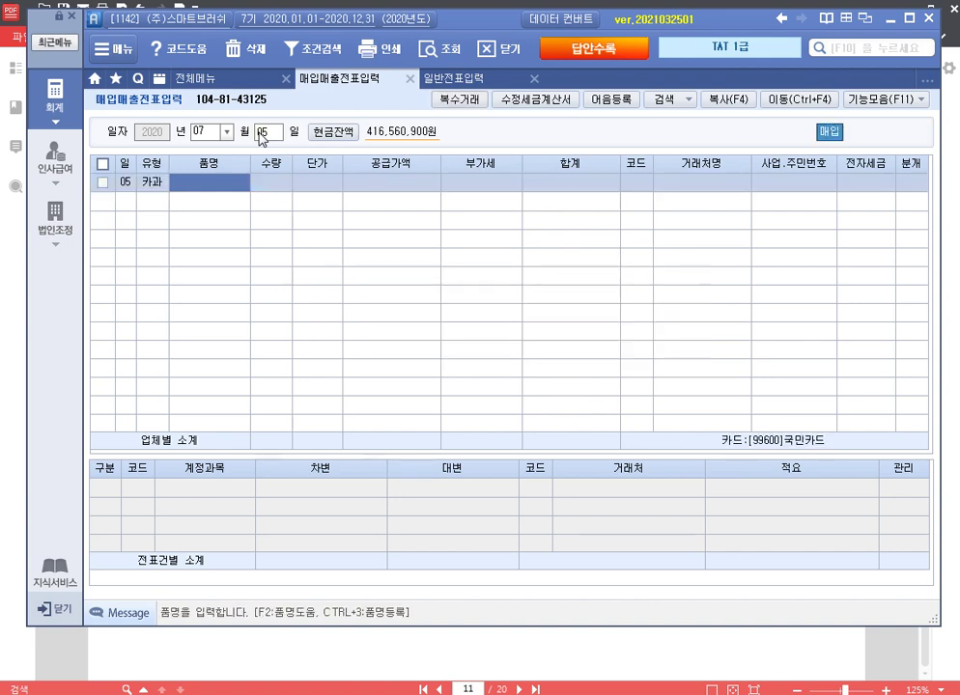
pyautogui.write('공장')
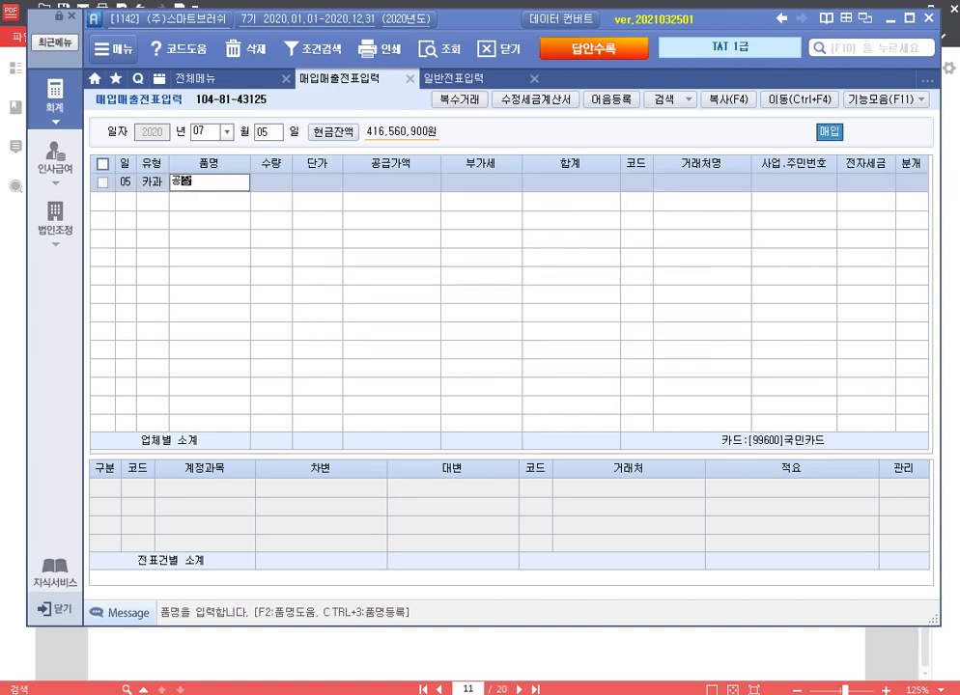
pyautogui.write('청소용품')
pyautogui.press('Return')
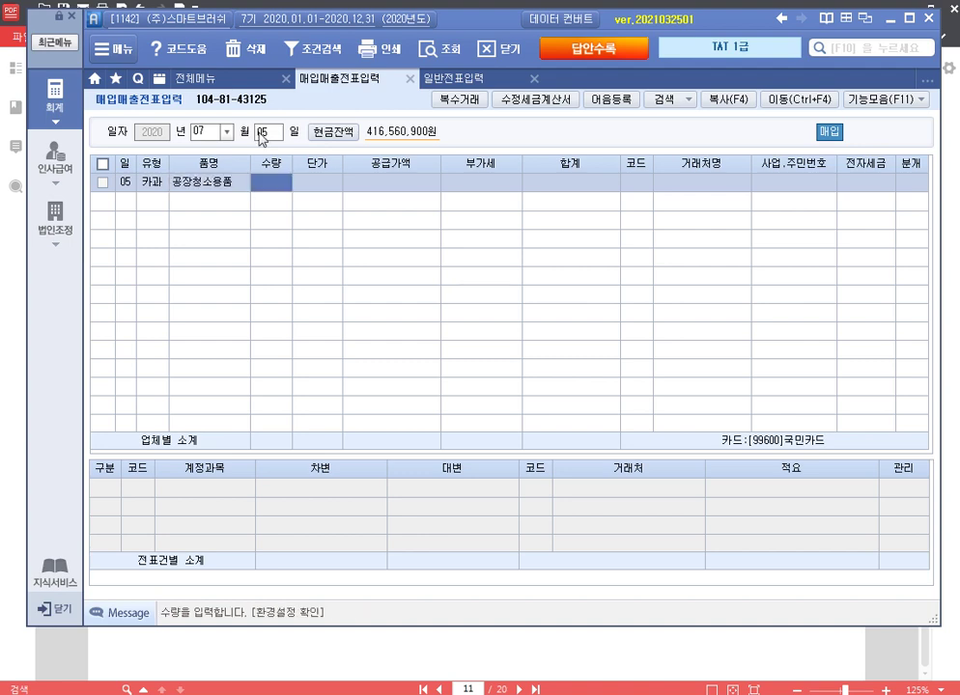
pyautogui.press('Return')
pyautogui.press('Return')
pyautogui.write('60000')
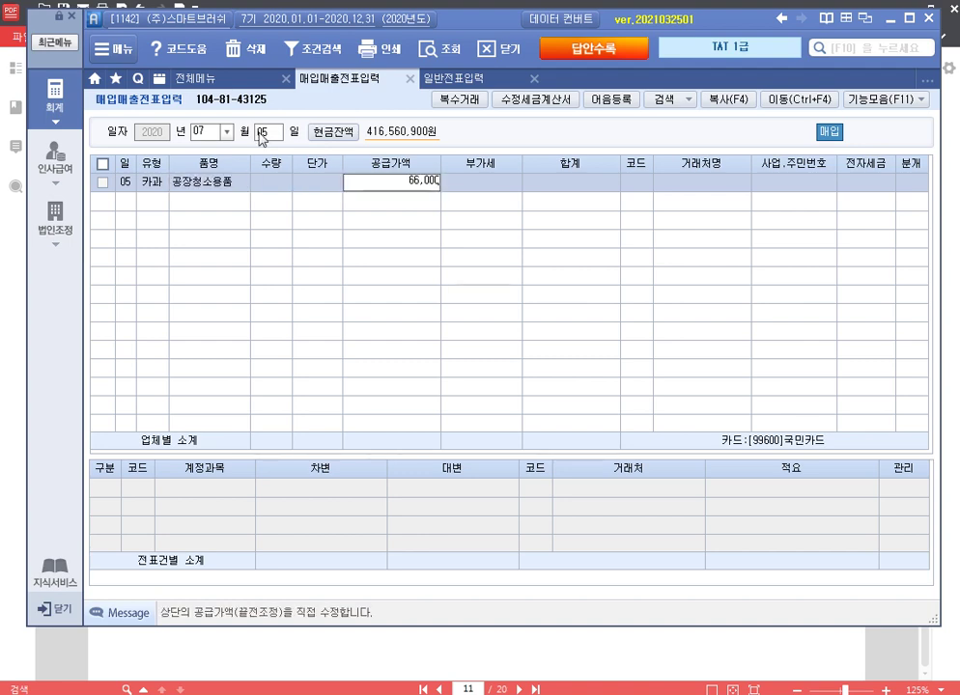
pyautogui.press('Return')
pyautogui.press('Return')
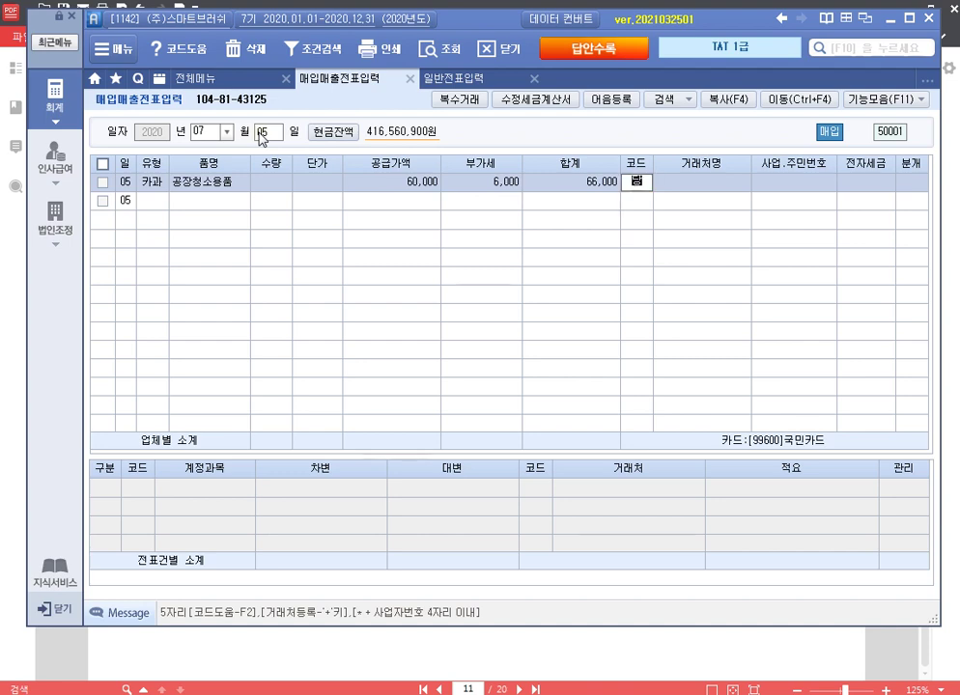
# Step: Set vendor (주)다이소 and charge the card purchase to 530 소모품비
pyautogui.press('F2')
pyautogui.press('Return')
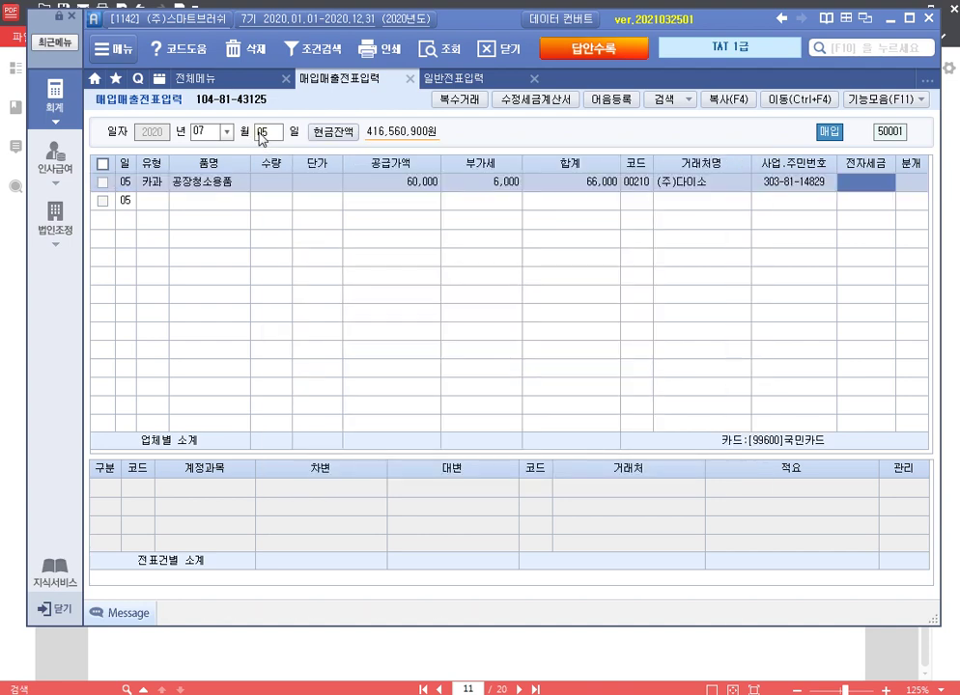
pyautogui.press('Return')
pyautogui.press('Return')
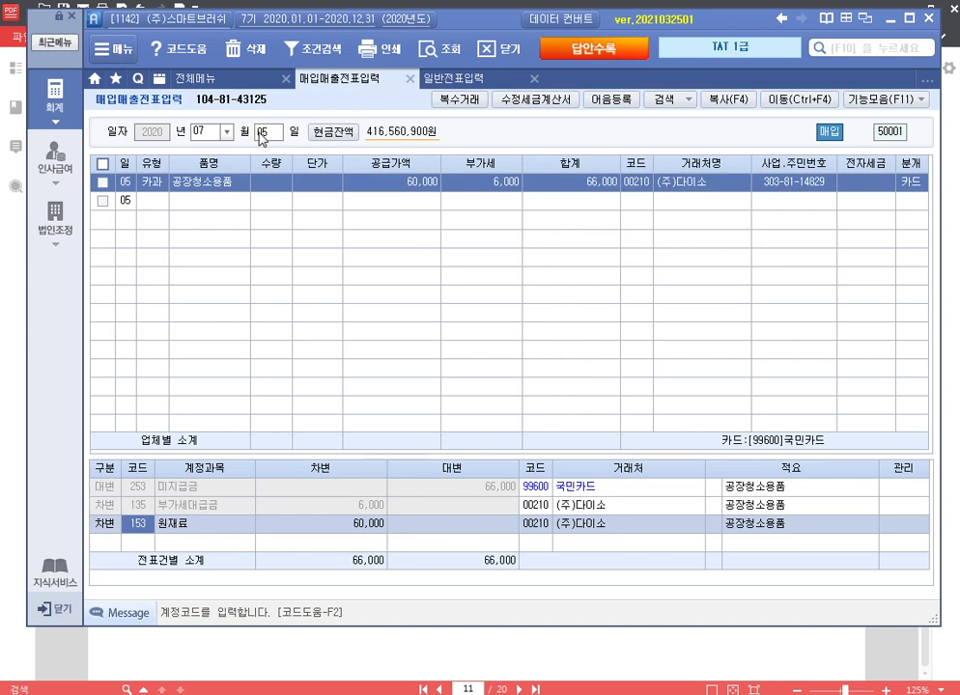
pyautogui.write('소모')
pyautogui.press('Return')
pyautogui.press('Down')
pyautogui.press('Return')
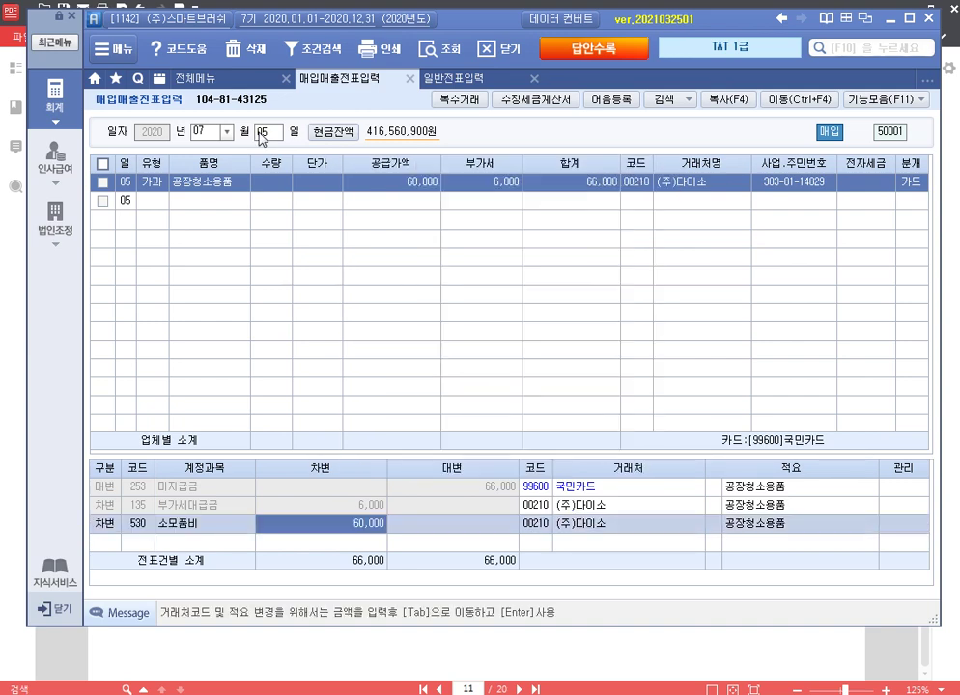
pyautogui.press('Return')
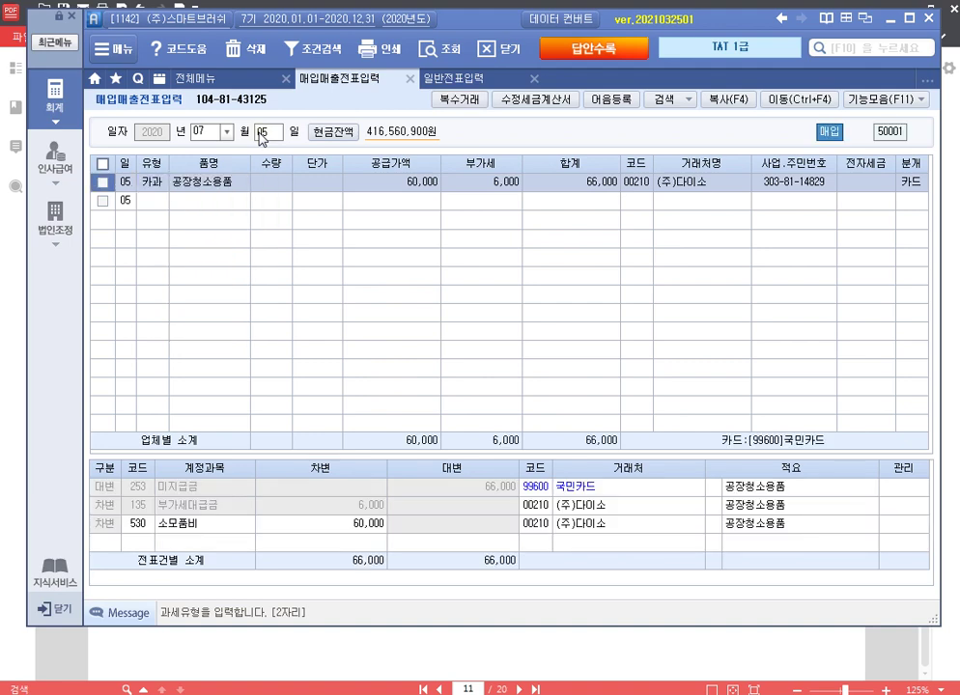
# Step: Flag the 5 July purchase as omitted from the preliminary return
pyautogui.click(900, 100)
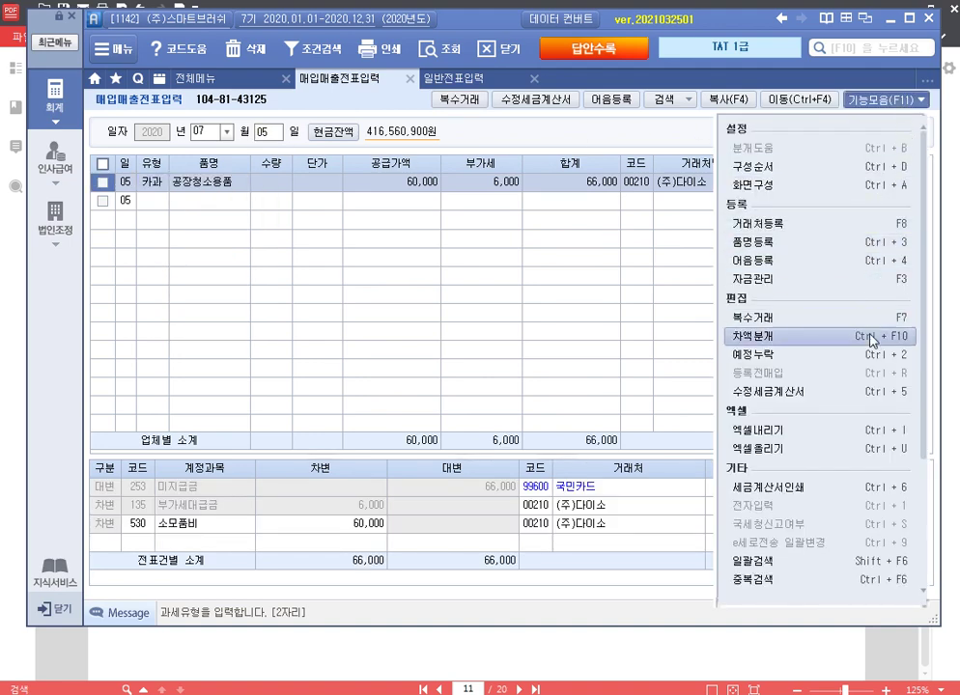
pyautogui.click(832, 355)
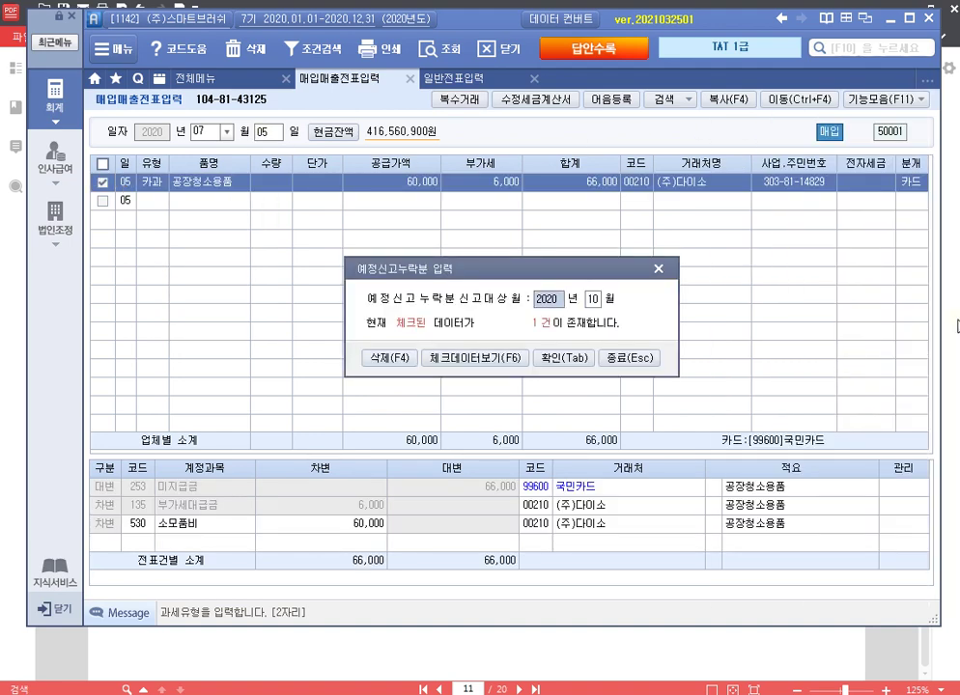
pyautogui.click(569, 362)
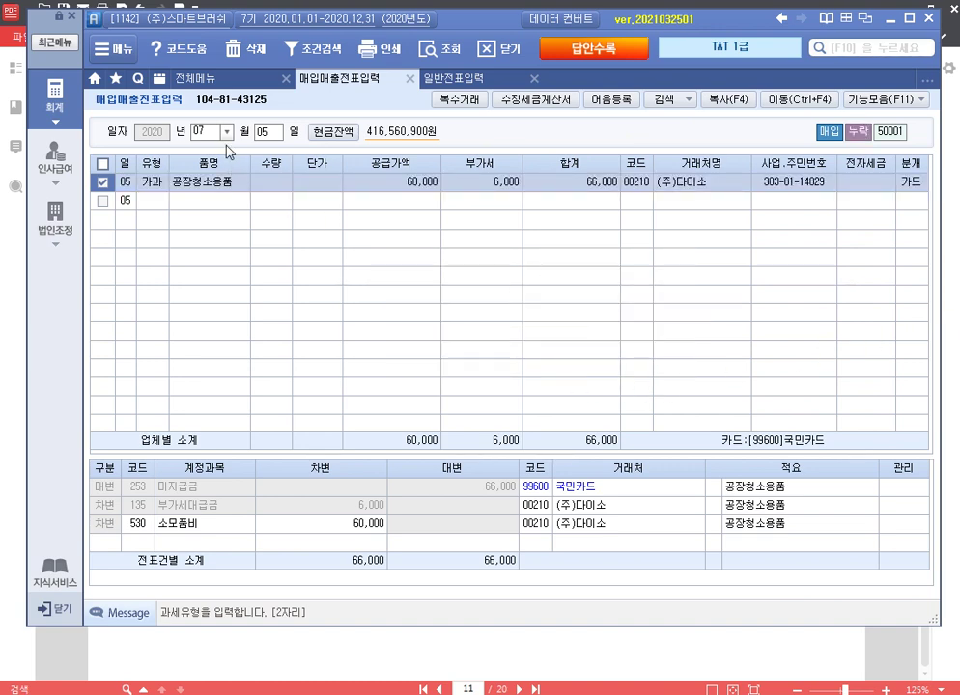
pyautogui.click(267, 134)
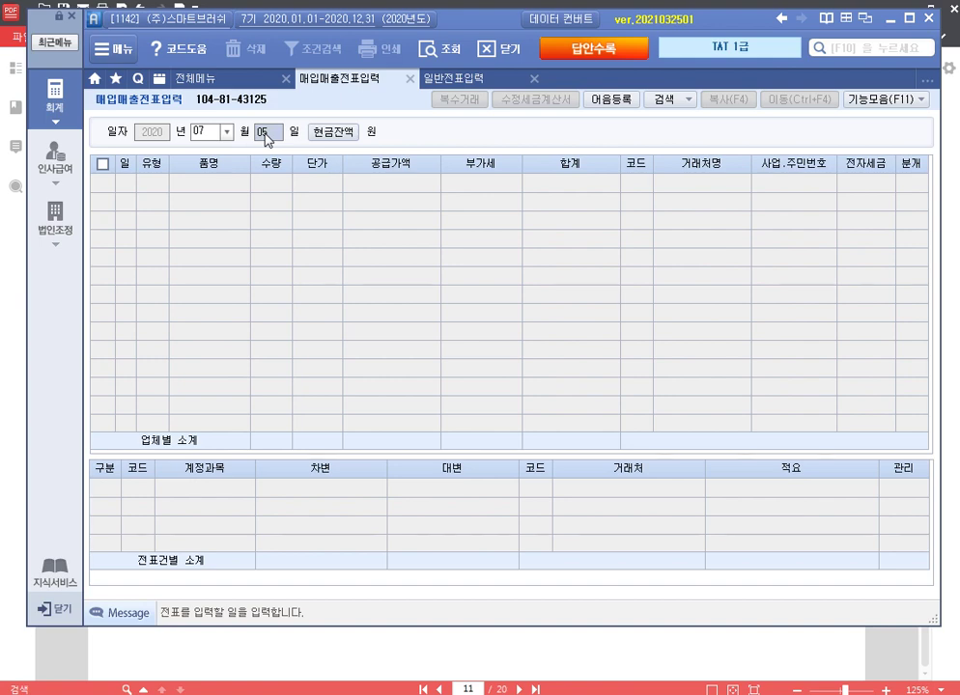
# Step: Enter a 15 July type 57 카과 국민카드 purchase of 공기청정기, supply 1,200,000
pyautogui.write('15')
pyautogui.press('Return')
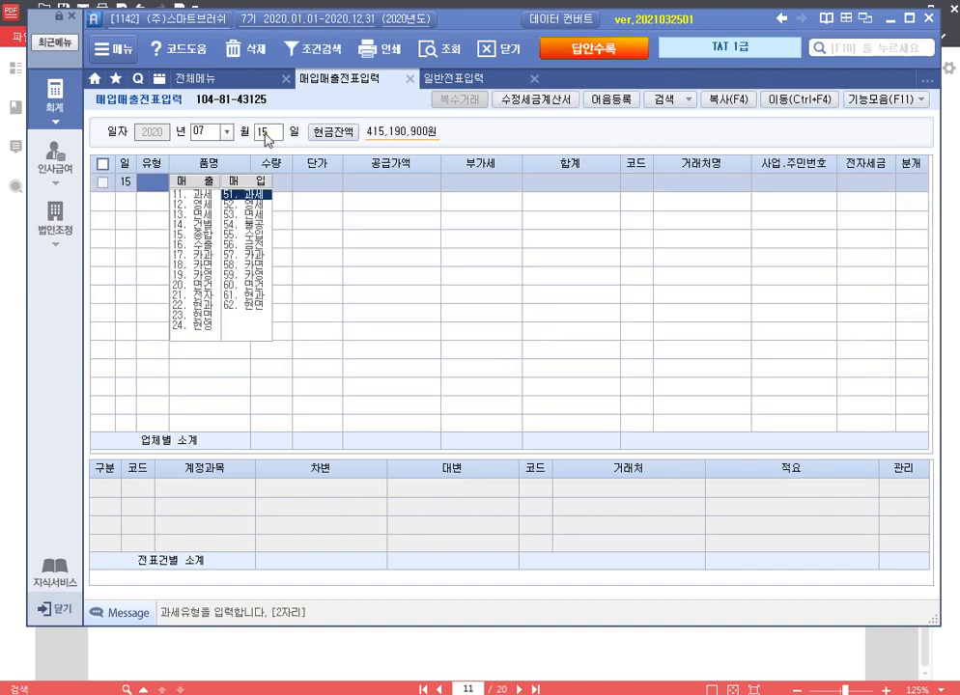
pyautogui.write('57')
pyautogui.press('Return')
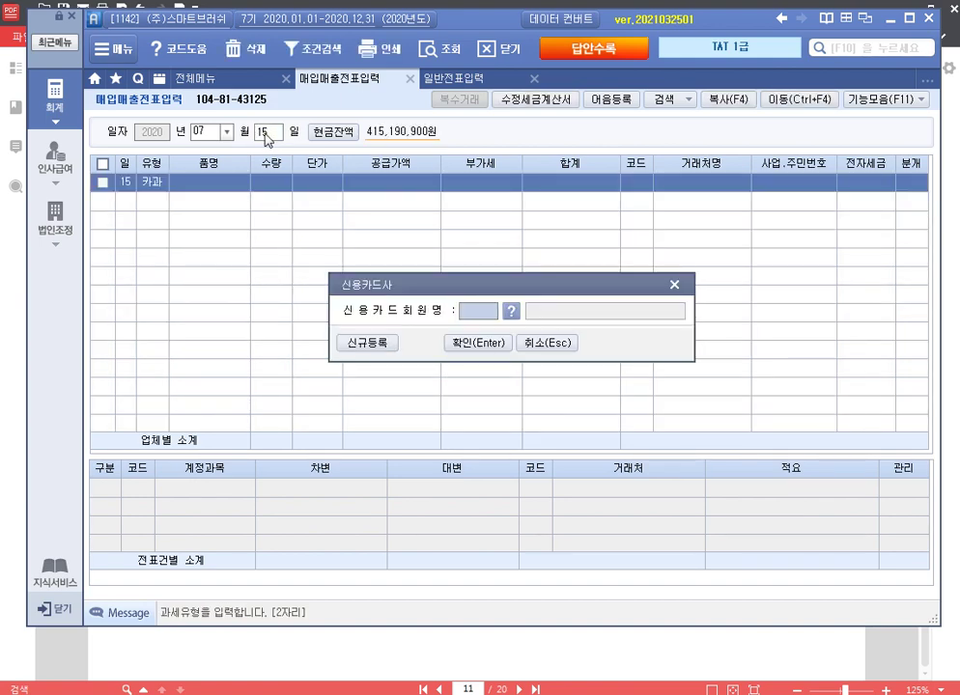
pyautogui.press('F2')
pyautogui.press('Return')
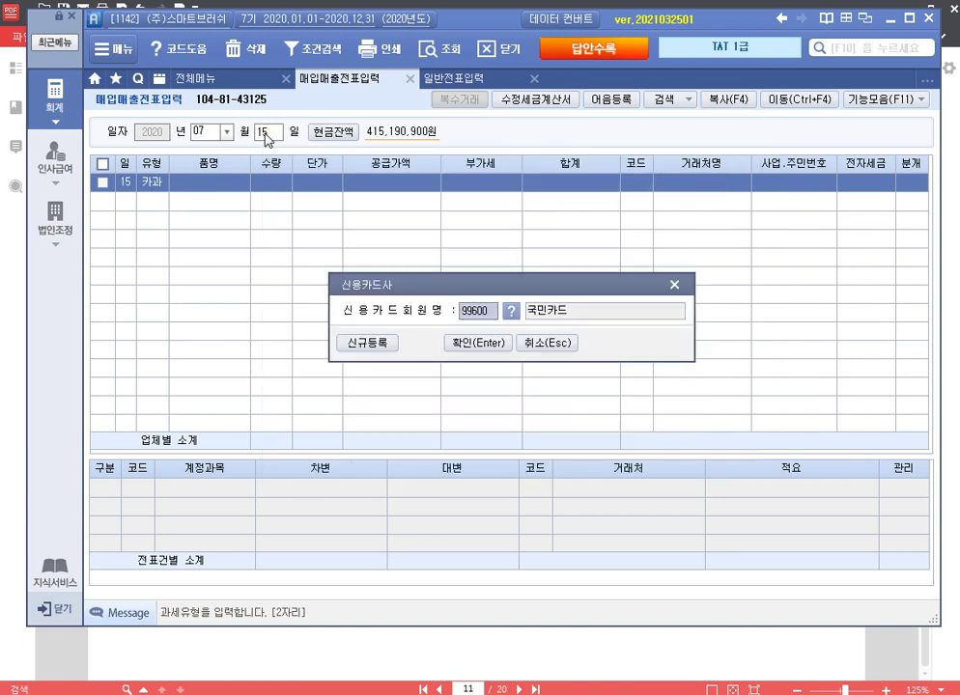
pyautogui.press('Return')
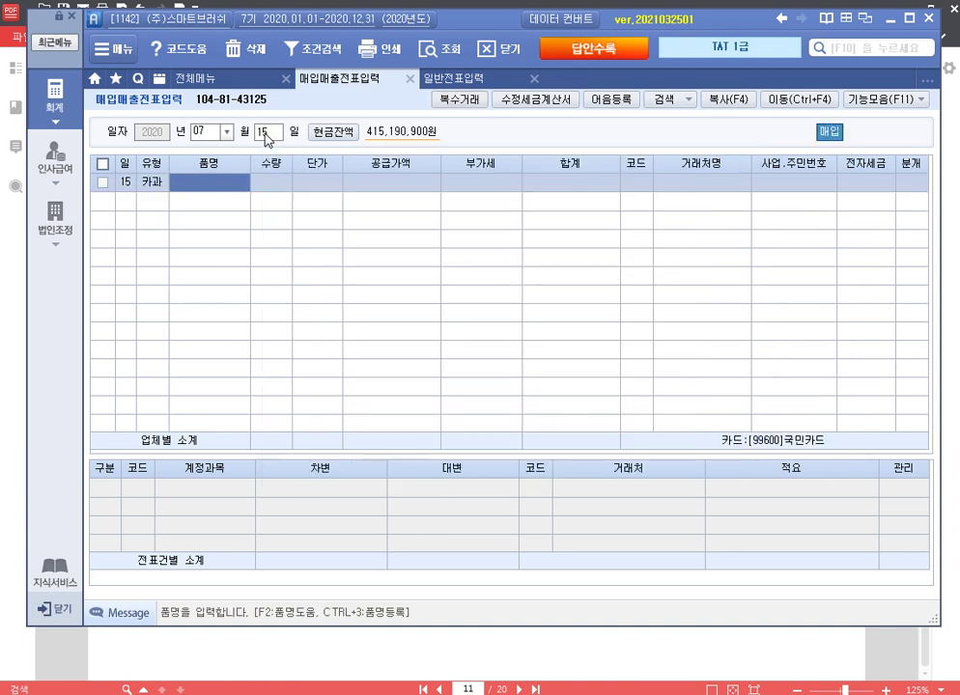
pyautogui.write('공장비')
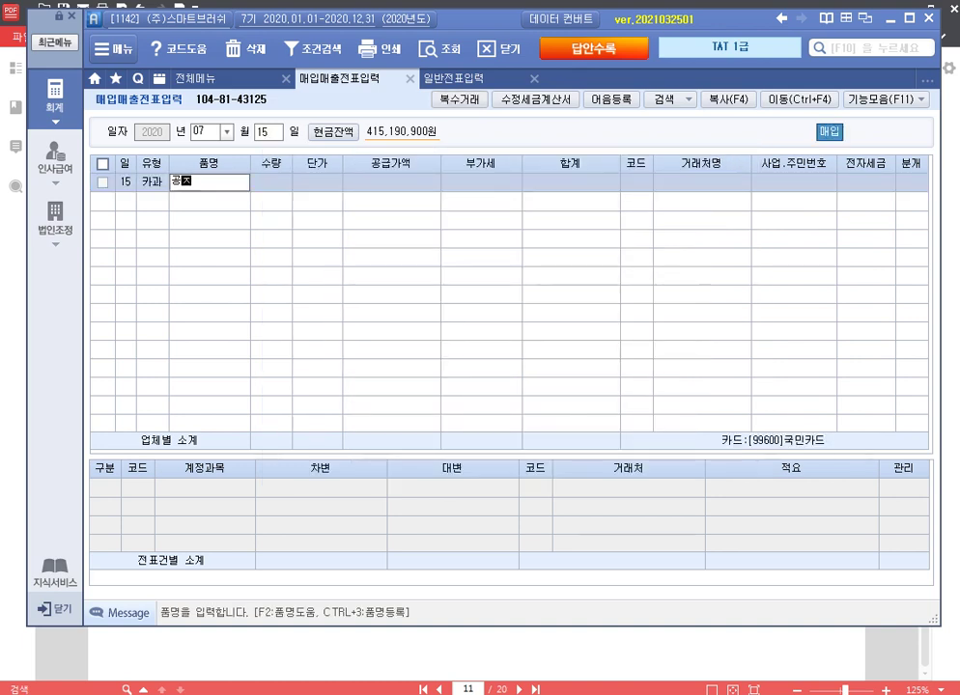
pyautogui.write('치품')
pyautogui.press('BackSpace')
pyautogui.press('BackSpace')
pyautogui.press('BackSpace')
pyautogui.press('BackSpace')
pyautogui.press('BackSpace')
pyautogui.press('BackSpace')
pyautogui.write('공기청정기')
pyautogui.press('Return')
pyautogui.press('Return')
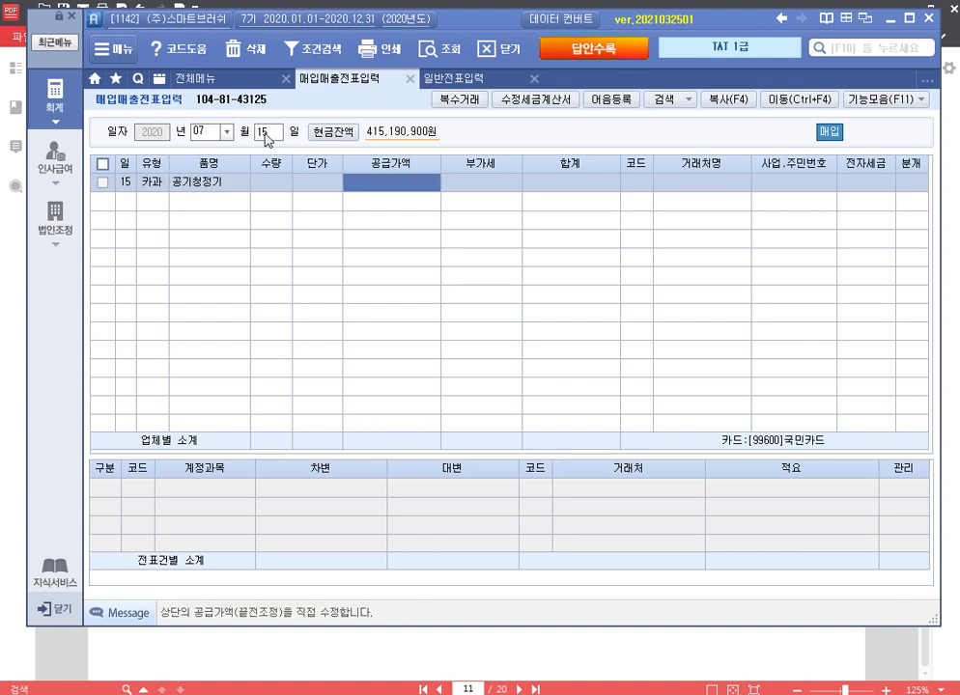
pyautogui.write('1,200,000')
pyautogui.press('Return')
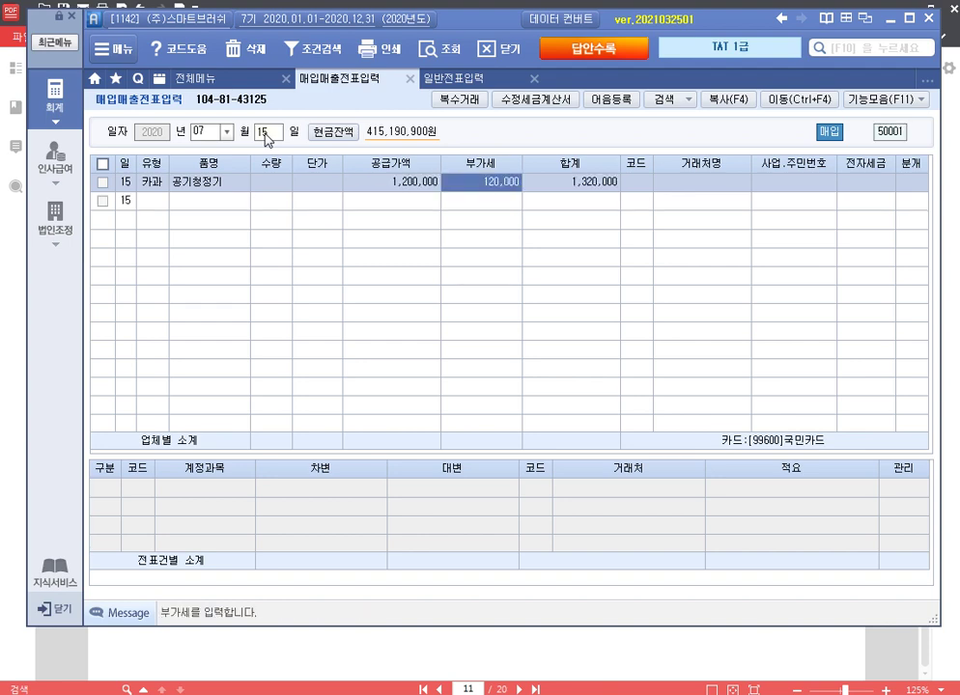
# Step: Accept the VAT, set vendor (주)하이마트, and charge the purchase to 212 비품
pyautogui.press('Return')
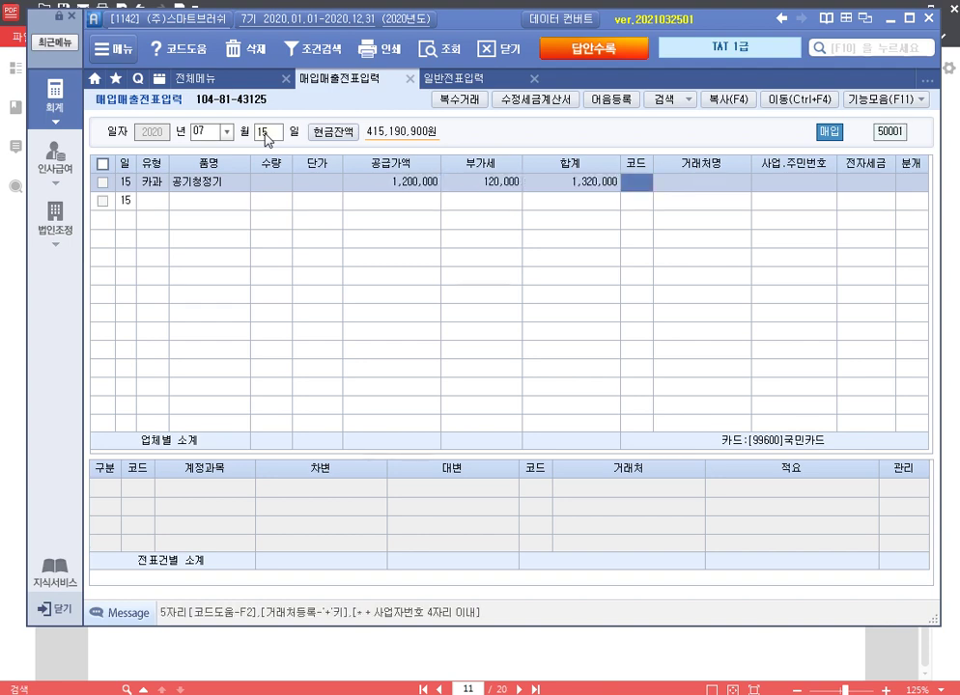
pyautogui.write('하이')
pyautogui.press('Return')
pyautogui.press('Return')
pyautogui.press('Return')
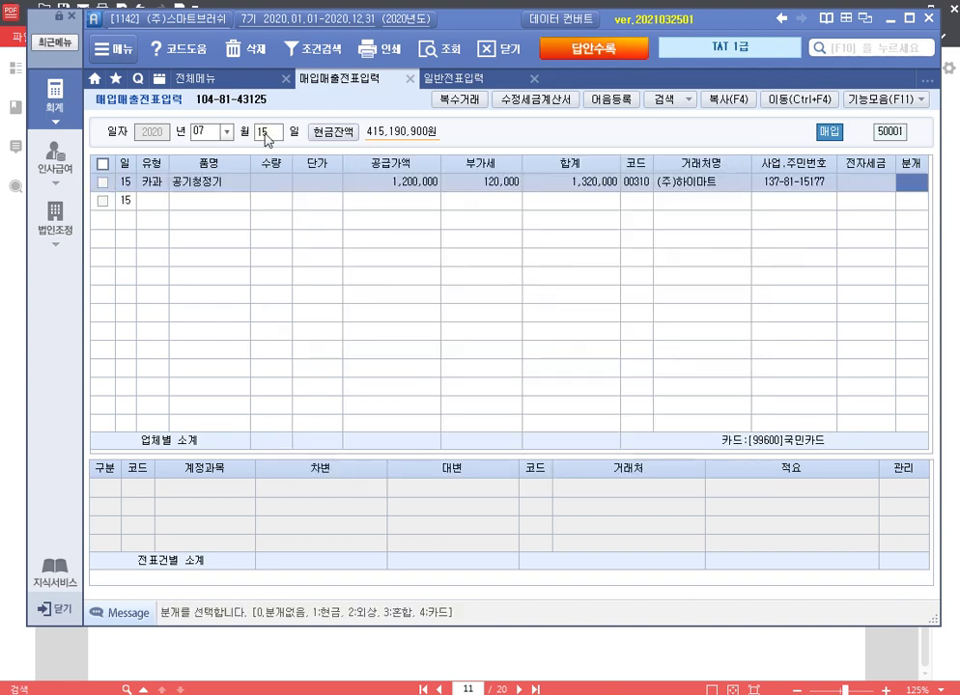
pyautogui.write('4')
pyautogui.press('Return')
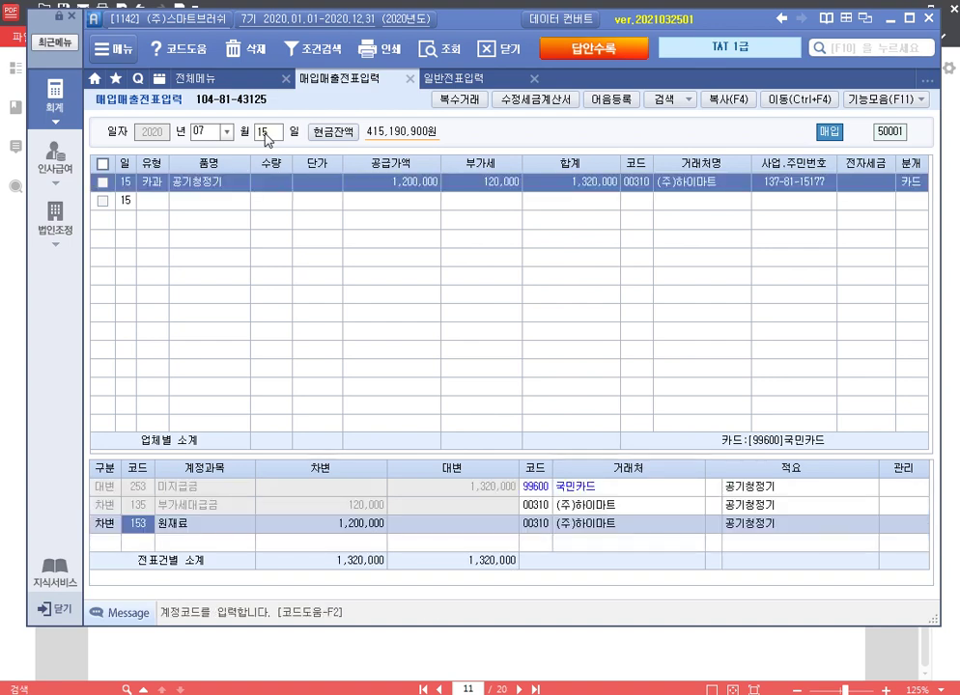
pyautogui.write('212')
pyautogui.press('Return')
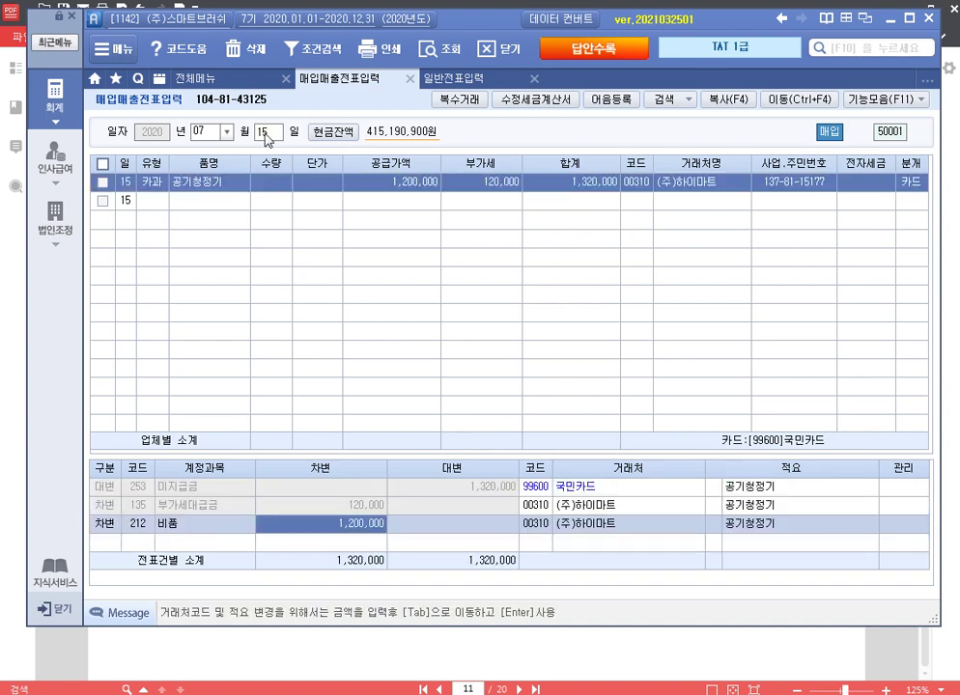
pyautogui.press('Return')
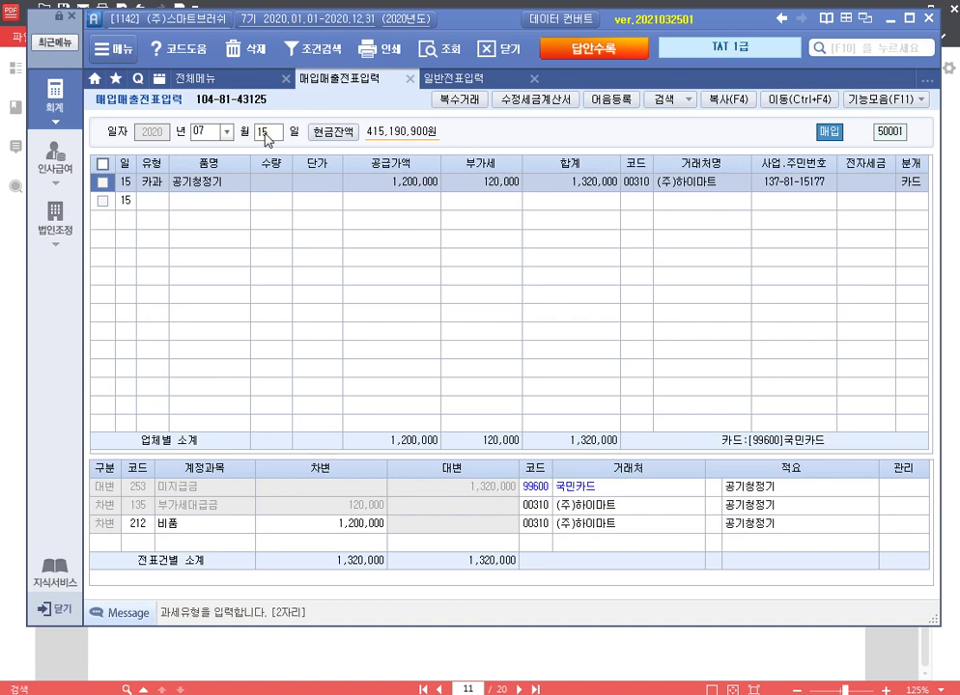
# Step: Flag the 15 July purchase as omitted for month 10 and close the voucher screen
pyautogui.click(885, 99)
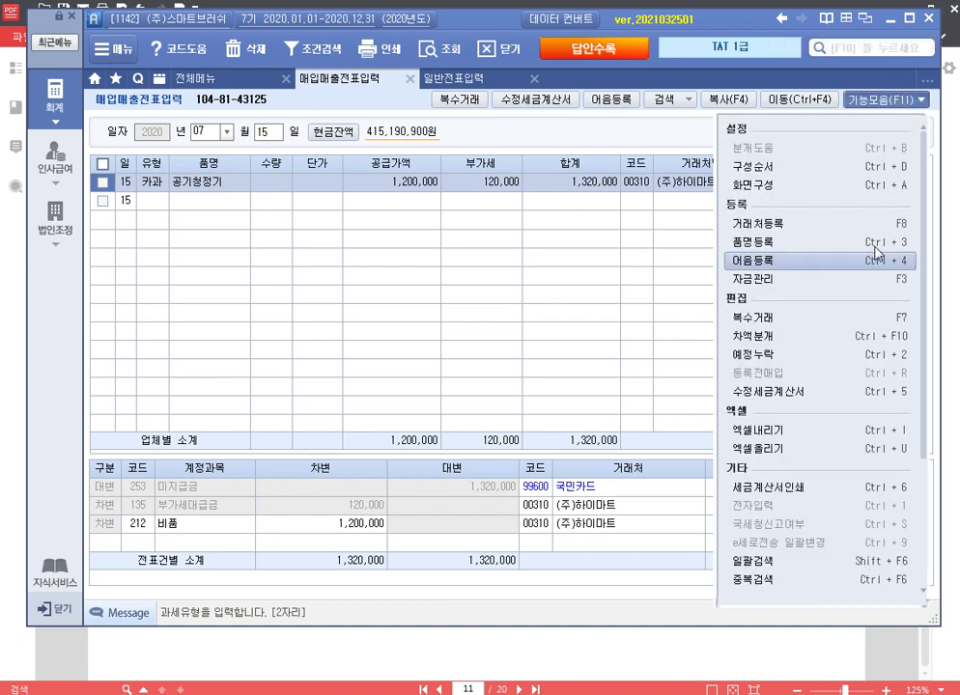
pyautogui.click(807, 355)
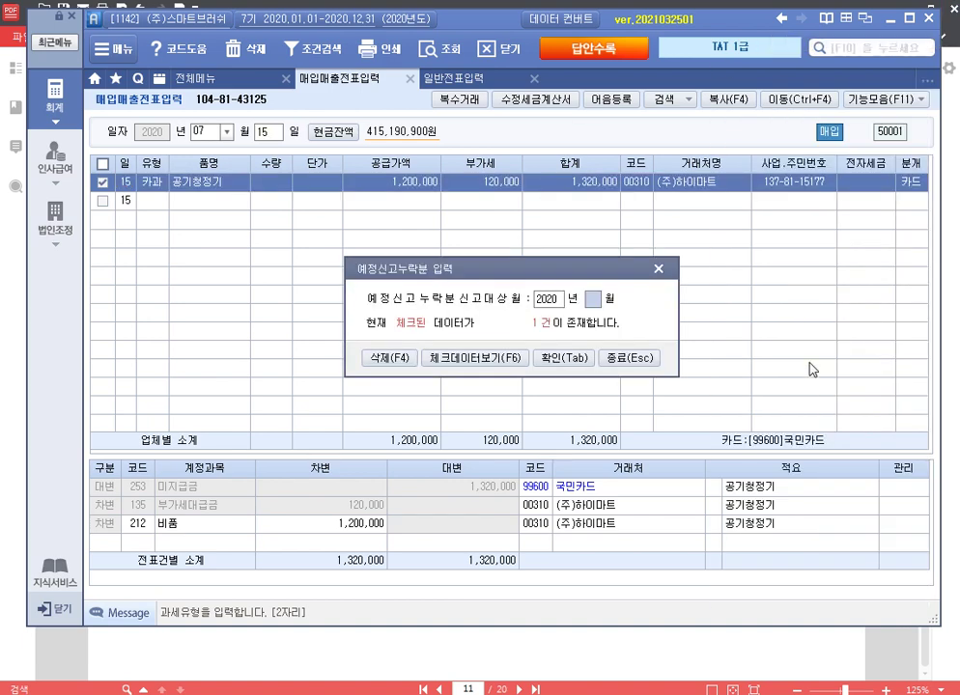
pyautogui.write('10')
pyautogui.click(572, 362)
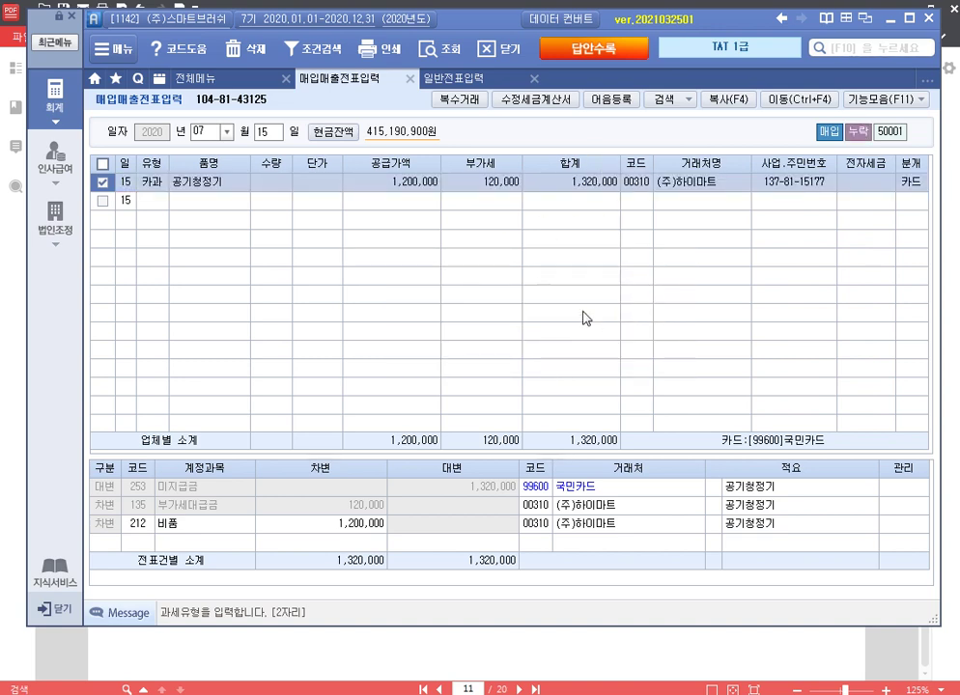
pyautogui.click(409, 80)
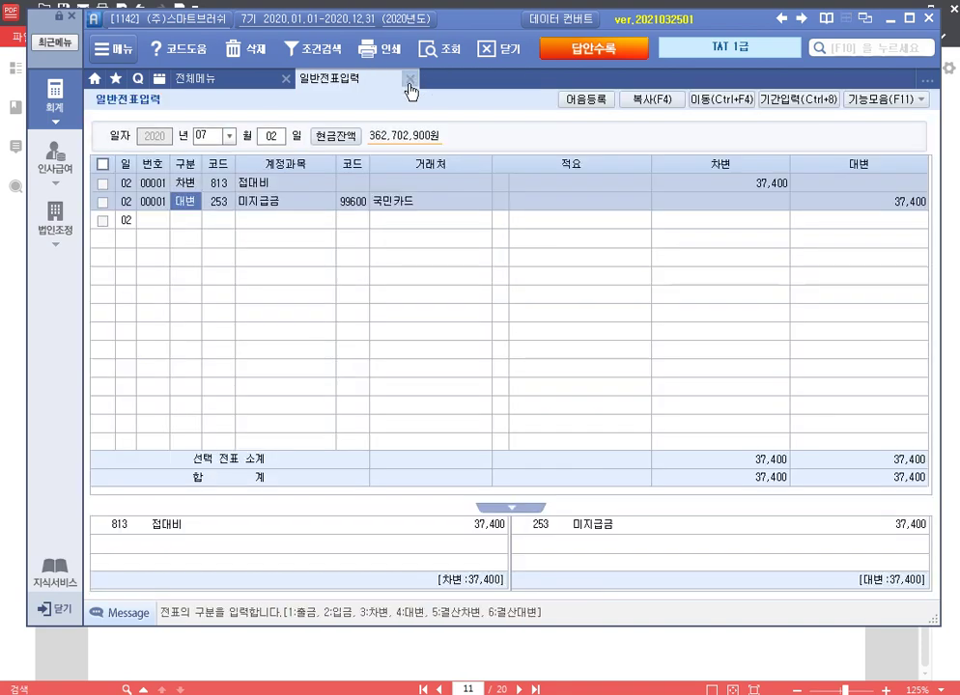
# Step: Load the 부가가치세신고서 for months 10–12 and open the row 7 예정신고누락분 breakdown
pyautogui.click(409, 79)
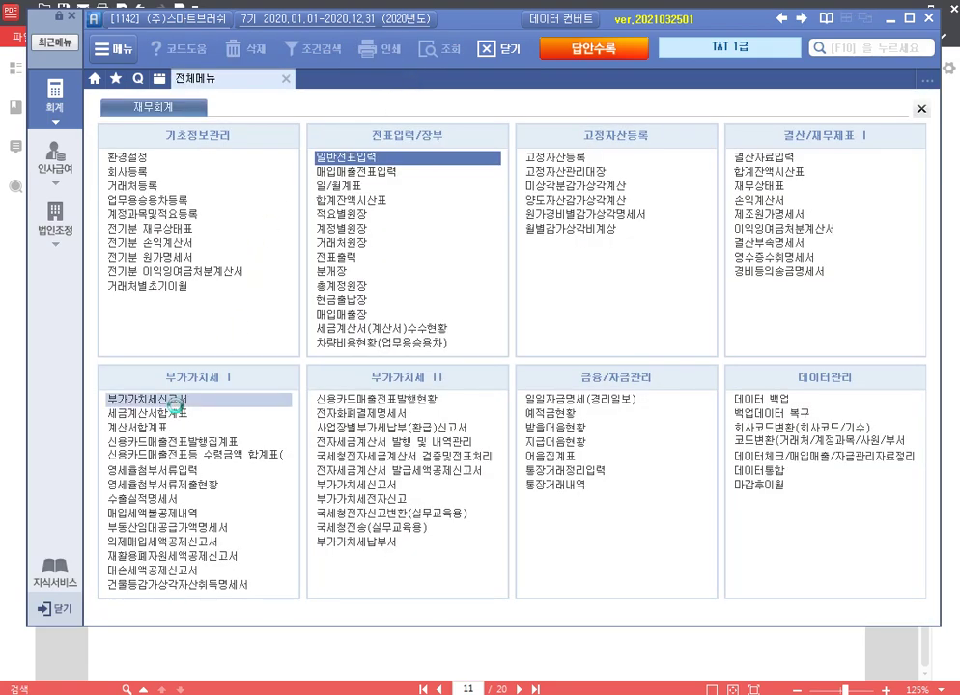
pyautogui.click(270, 398)
pyautogui.write('10')
pyautogui.press('Return')
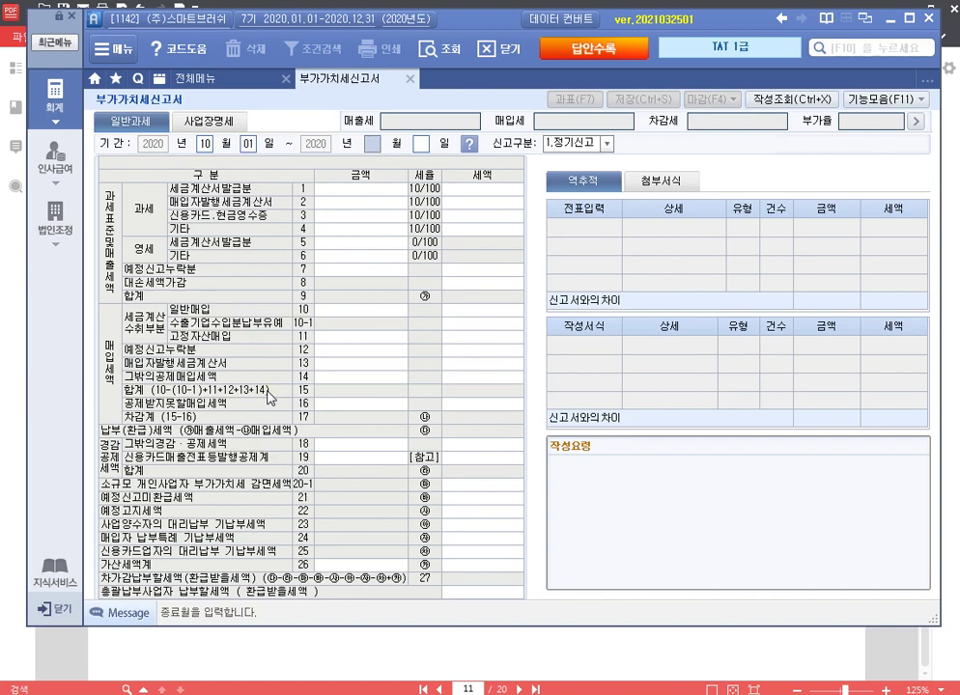
pyautogui.write('12')
pyautogui.press('Return')
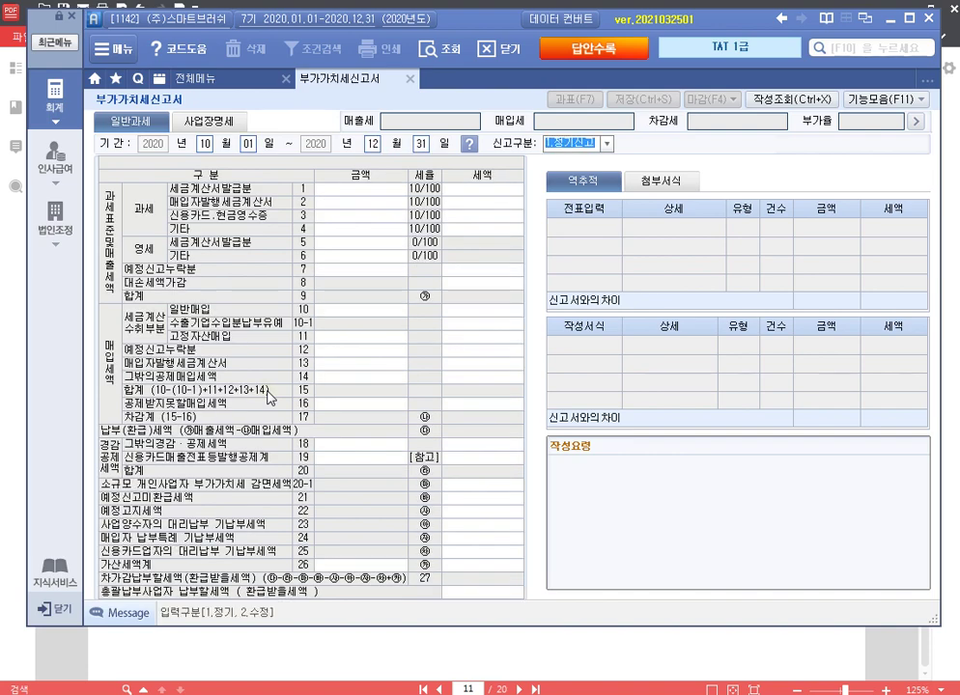
pyautogui.press('Return')
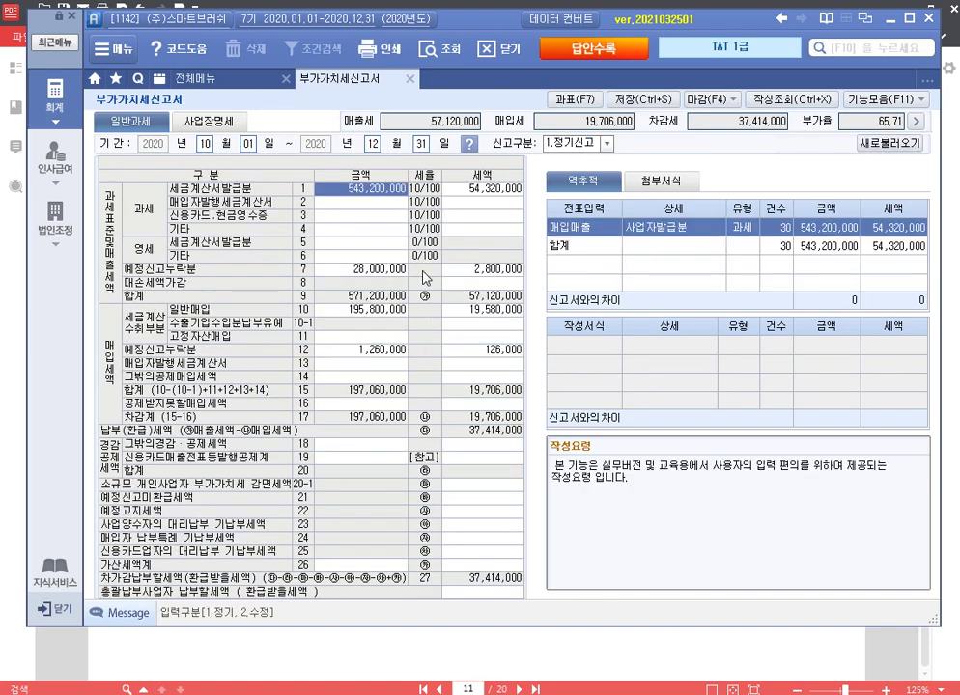
pyautogui.doubleClick(426, 275)
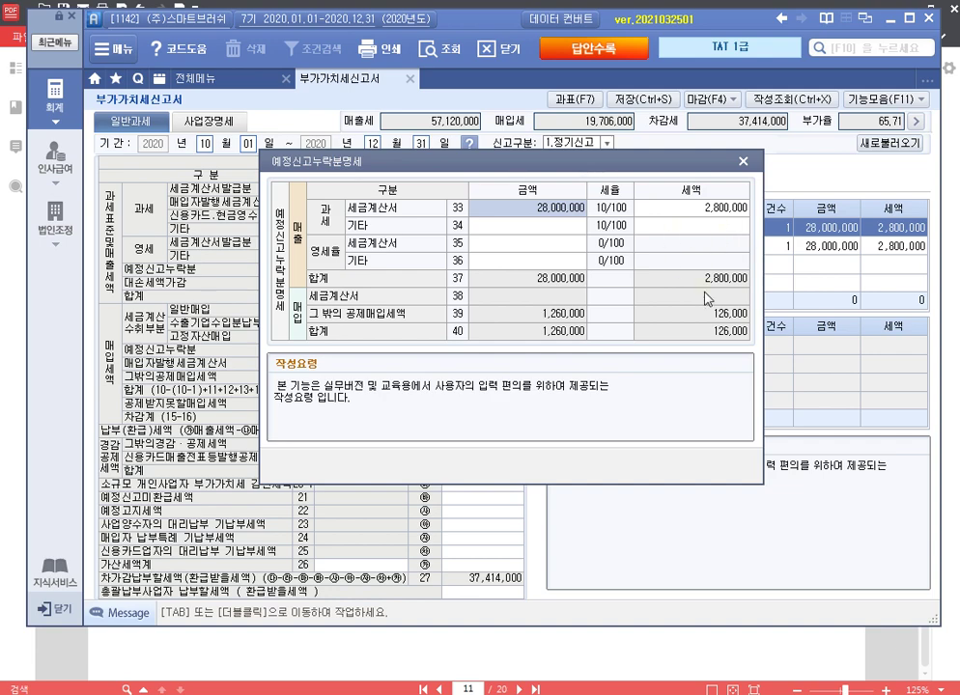
# Step: Enter the 2,674,000 under-reported amount on line 26, giving a 66,850 under-reporting penalty
pyautogui.click(743, 162)
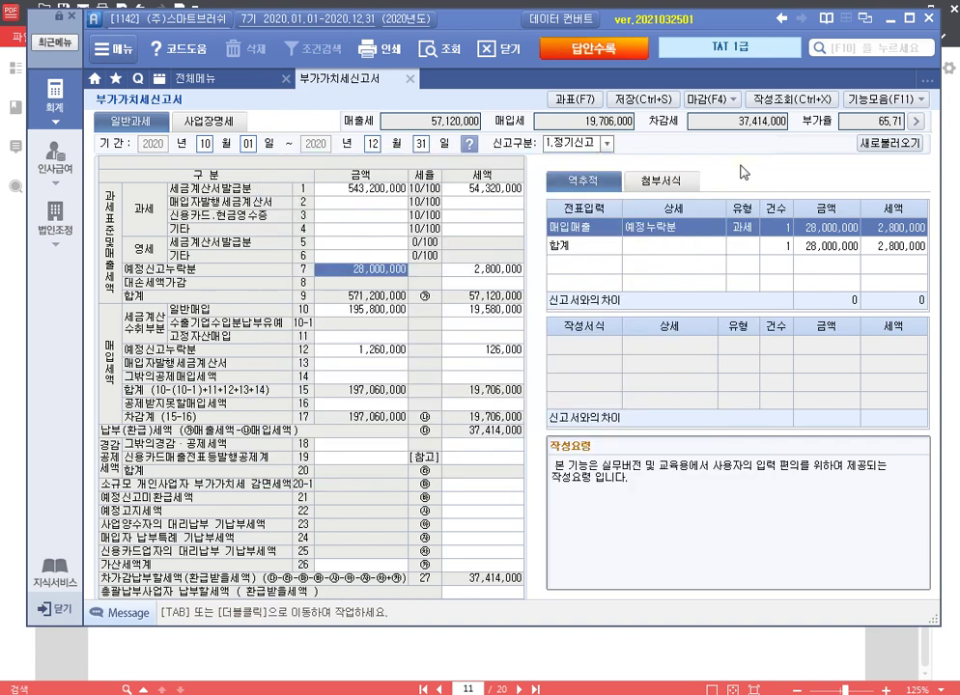
pyautogui.click(489, 569)
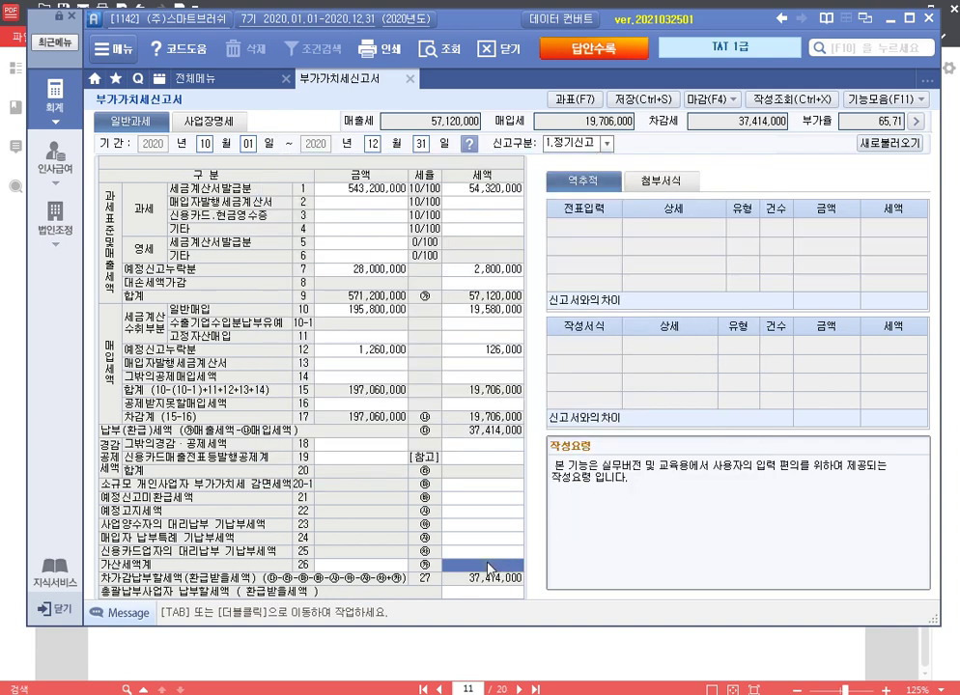
pyautogui.doubleClick(490, 568)
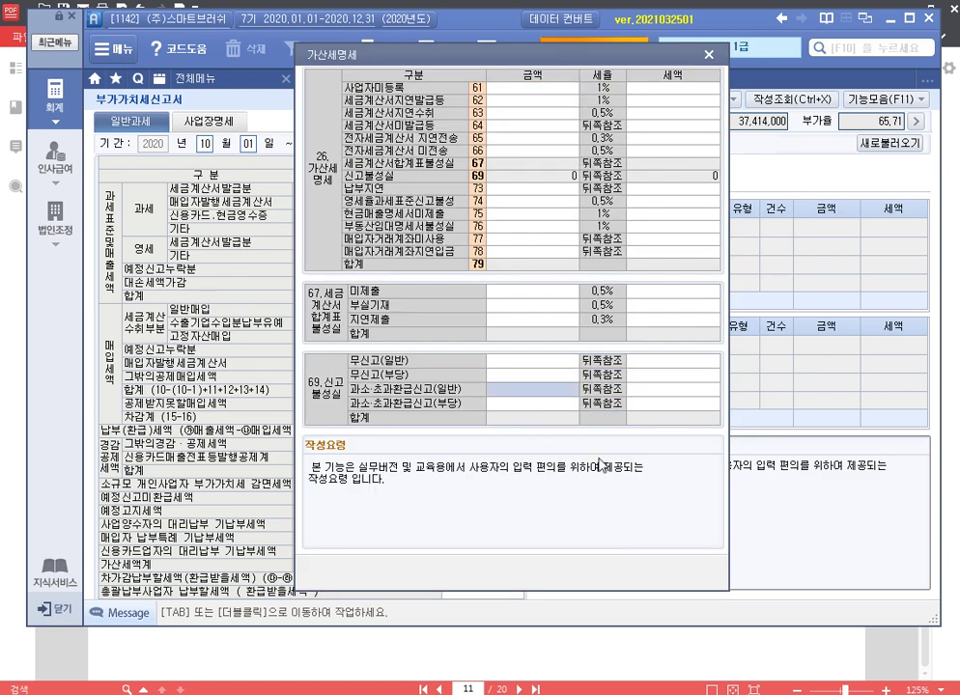
pyautogui.write('2674000')
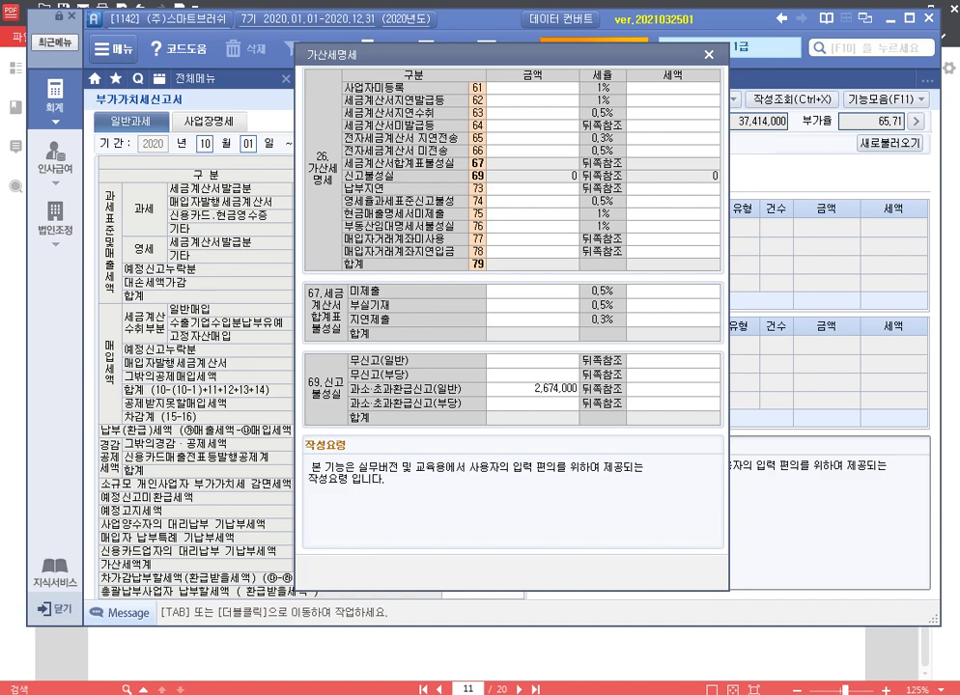
pyautogui.press('Return')
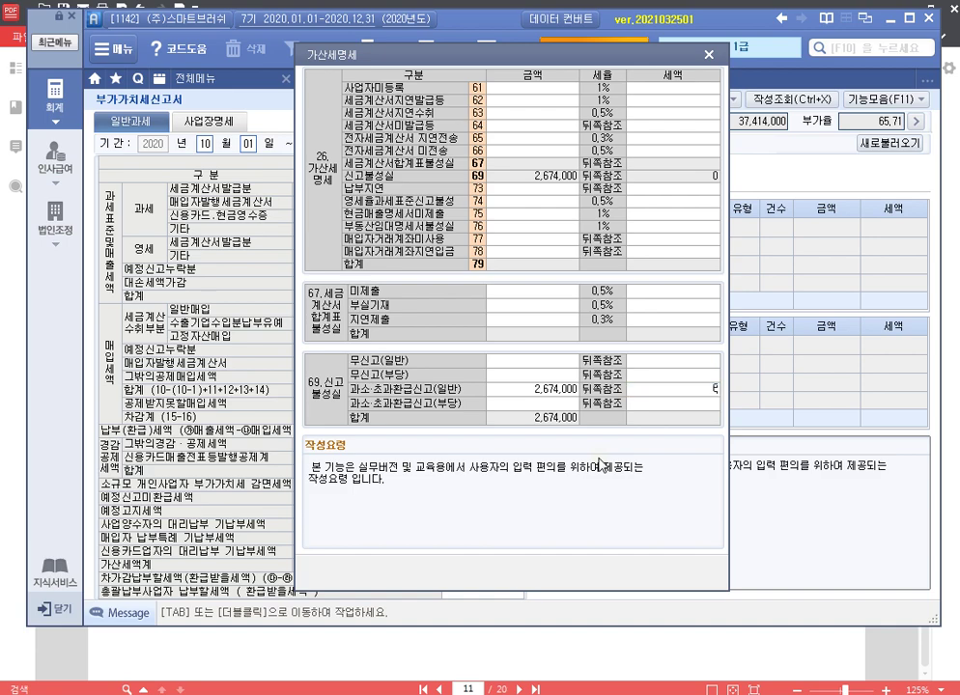
pyautogui.write('66,850')
pyautogui.press('Return')
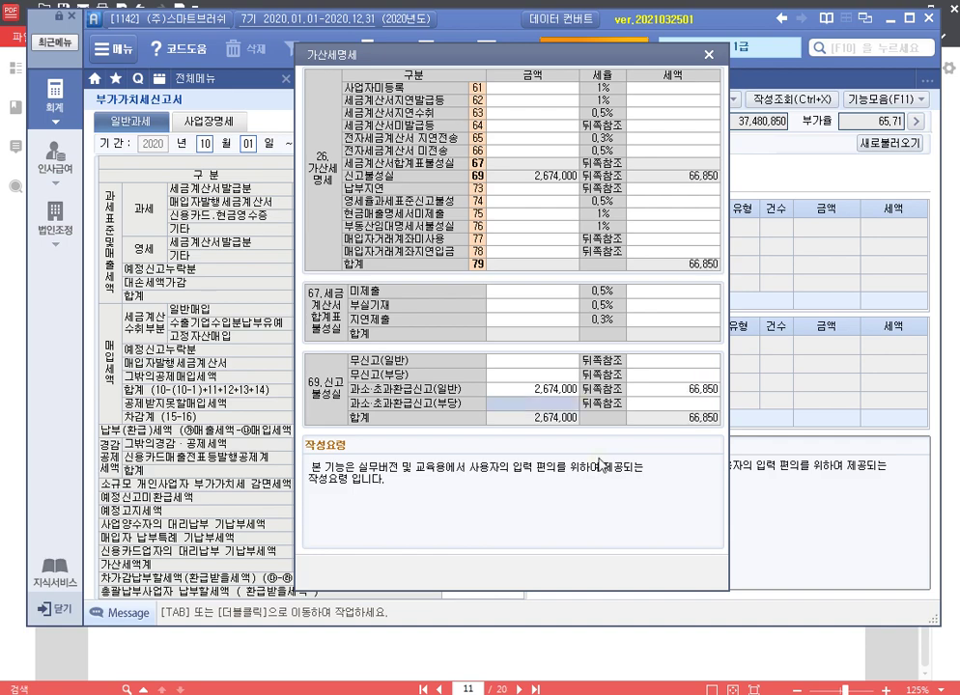
# Step: Add a late-payment penalty on 2,674,000 for 91 unpaid days and save the VAT return
pyautogui.click(546, 190)
pyautogui.write('2674000')
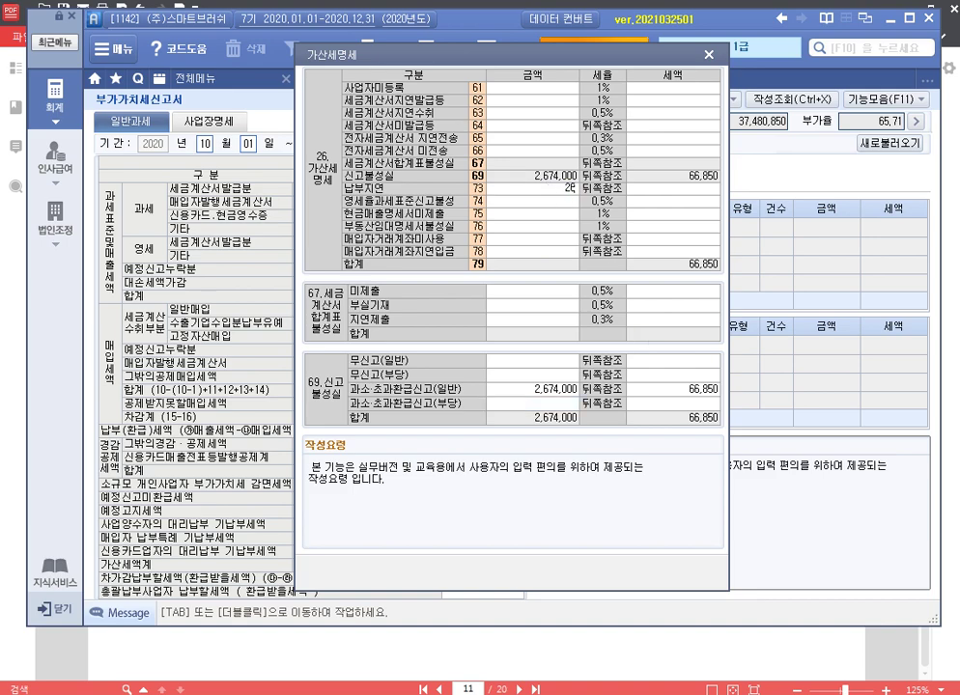
pyautogui.press('Return')
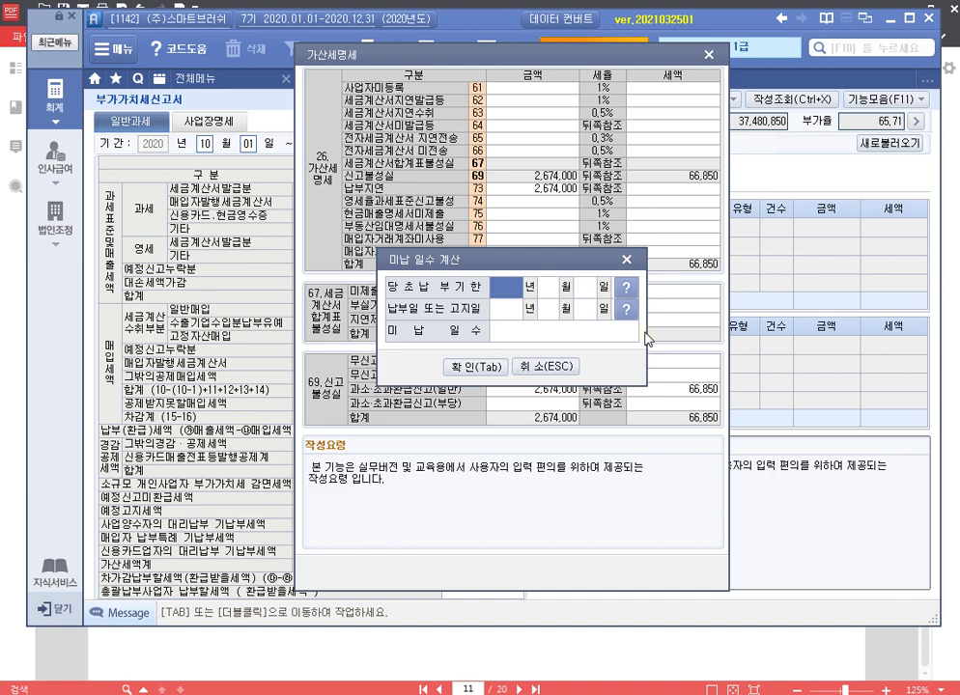
pyautogui.write('20201026')
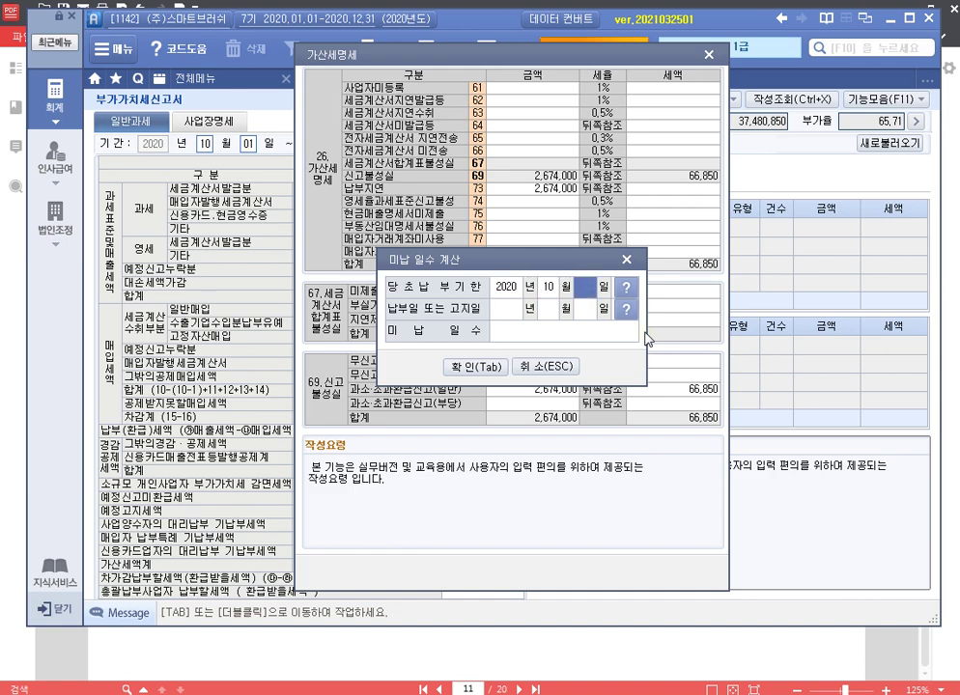
pyautogui.write('20210125')
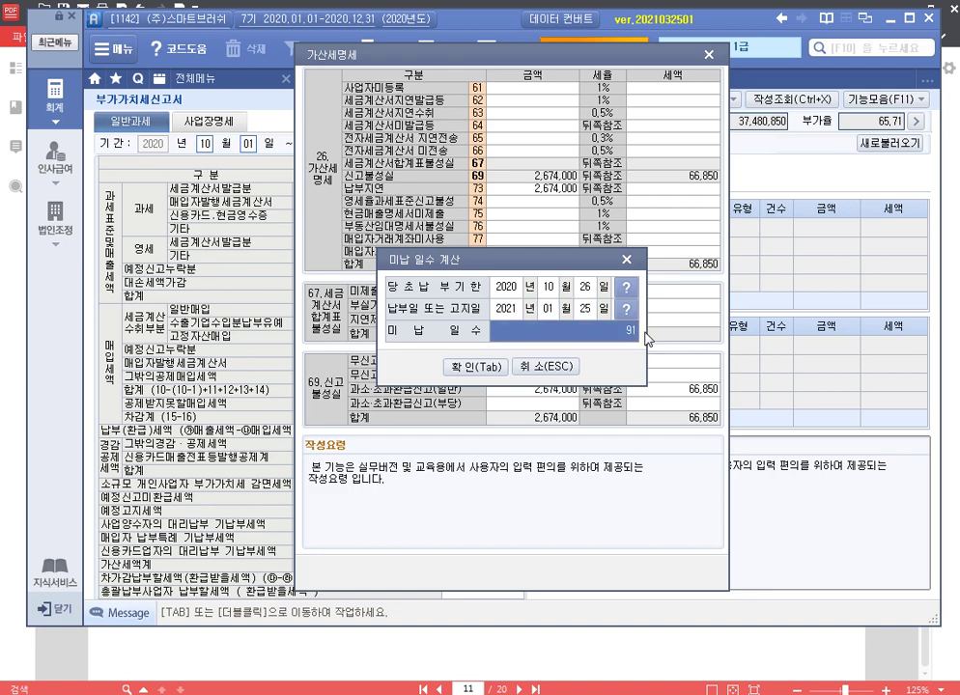
pyautogui.click(467, 368)
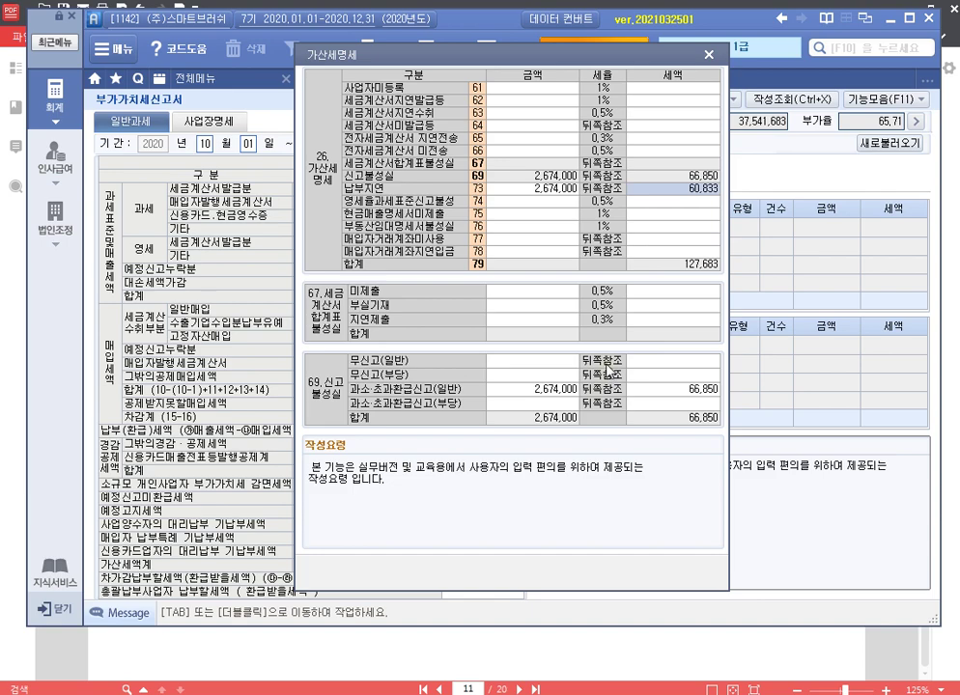
pyautogui.press('Return')
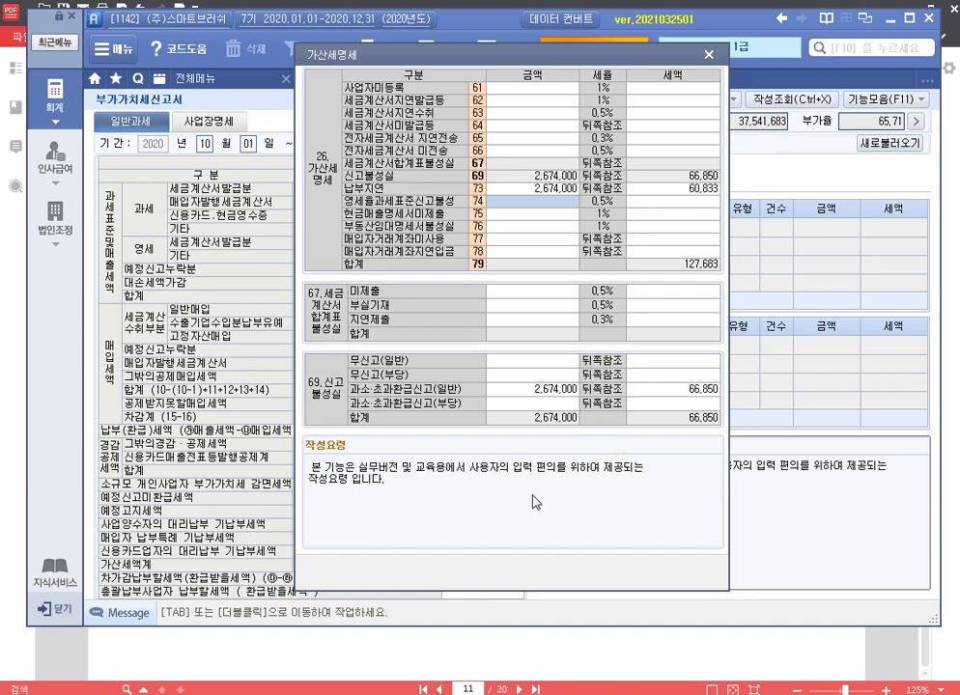
pyautogui.click(709, 55)
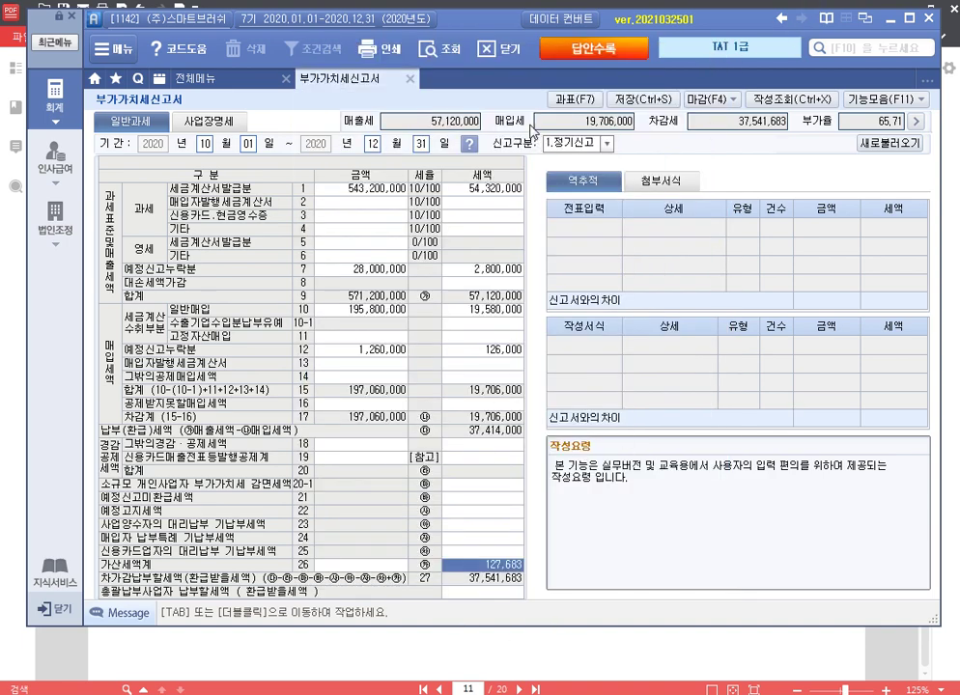
pyautogui.hotkey('ctrl', 's')
pyautogui.click(488, 397)
# Step: Close the VAT return and read page 12's 결산자료입력 inventory question in the exam PDF
pyautogui.click(413, 85)
pyautogui.click(733, 628)
pyautogui.scroll(-3, 475, 453)
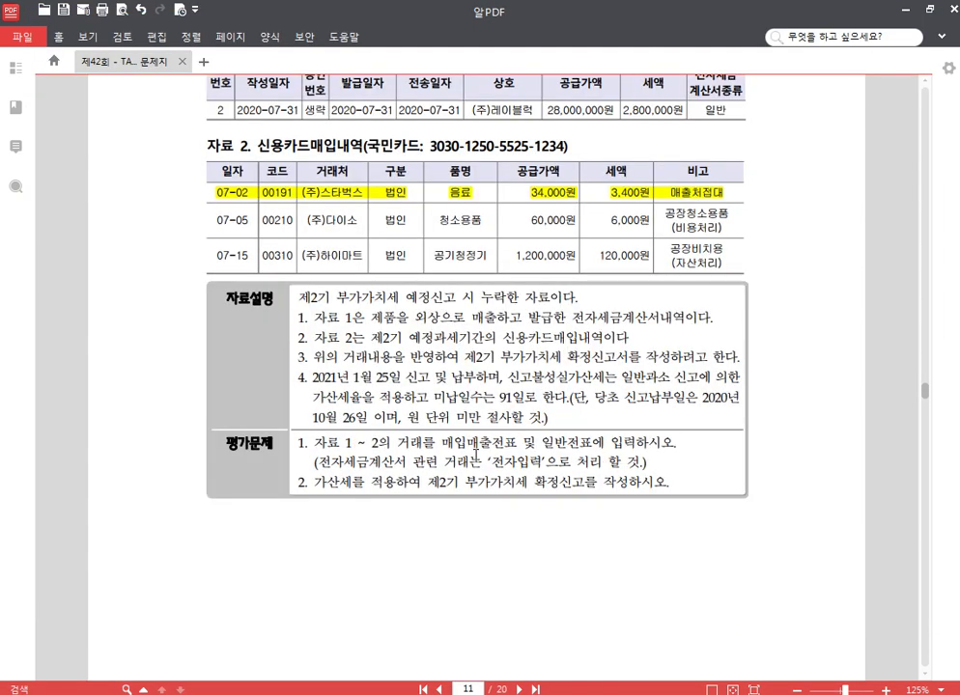
pyautogui.scroll(-2, 543, 395)
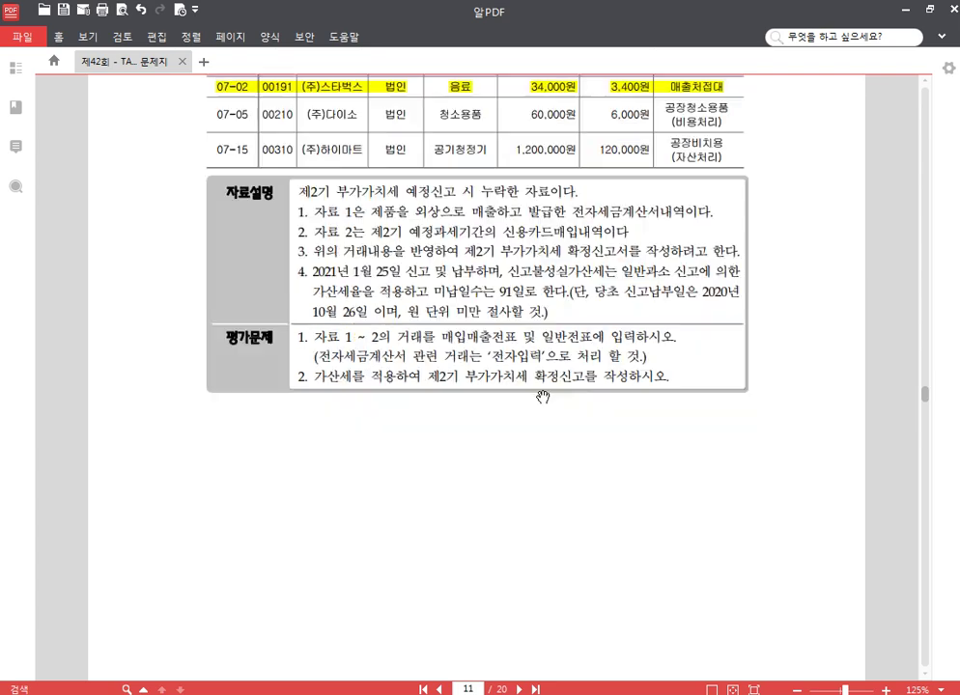
pyautogui.scroll(-10, 543, 396)
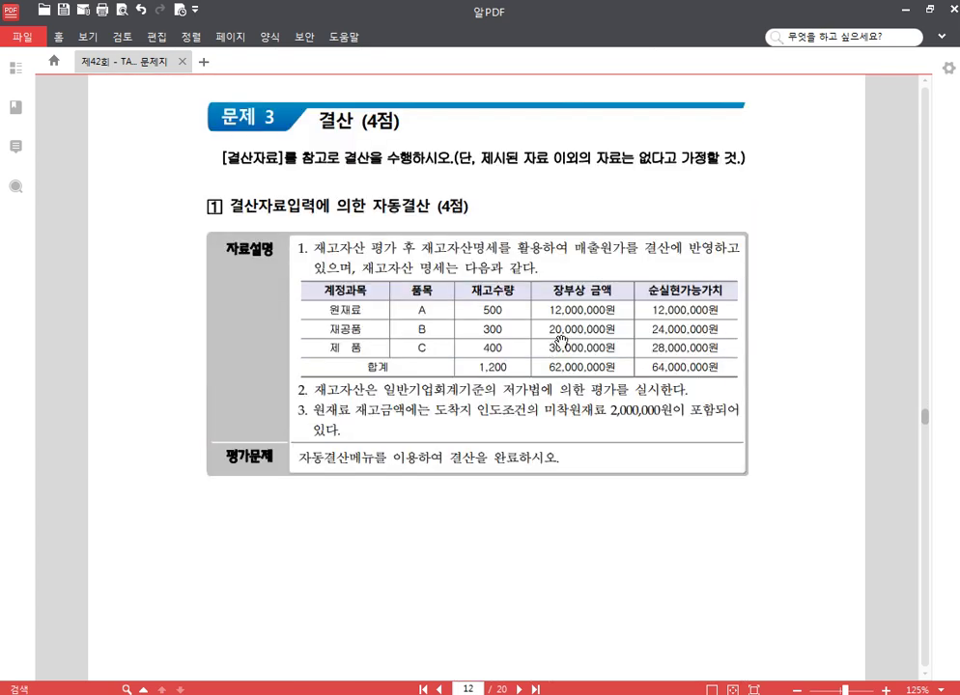
pyautogui.scroll(-2, 559, 339)
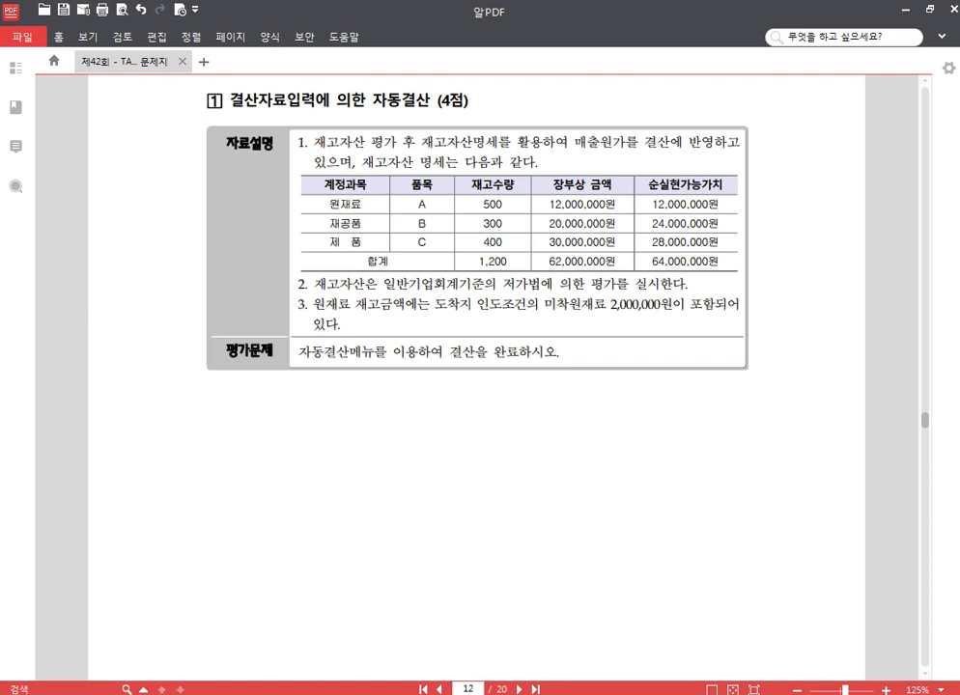
pyautogui.hotkey('alt', 'Tab')
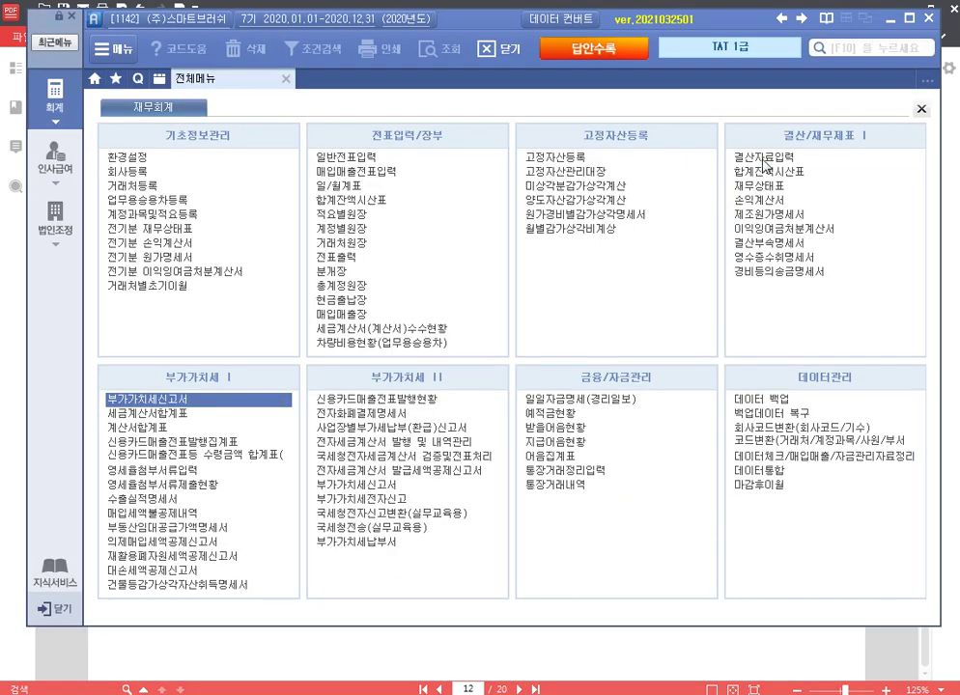
# Step: Start January–December closing data entry and enter 10,000,000 ending raw materials inventory
pyautogui.click(768, 157)
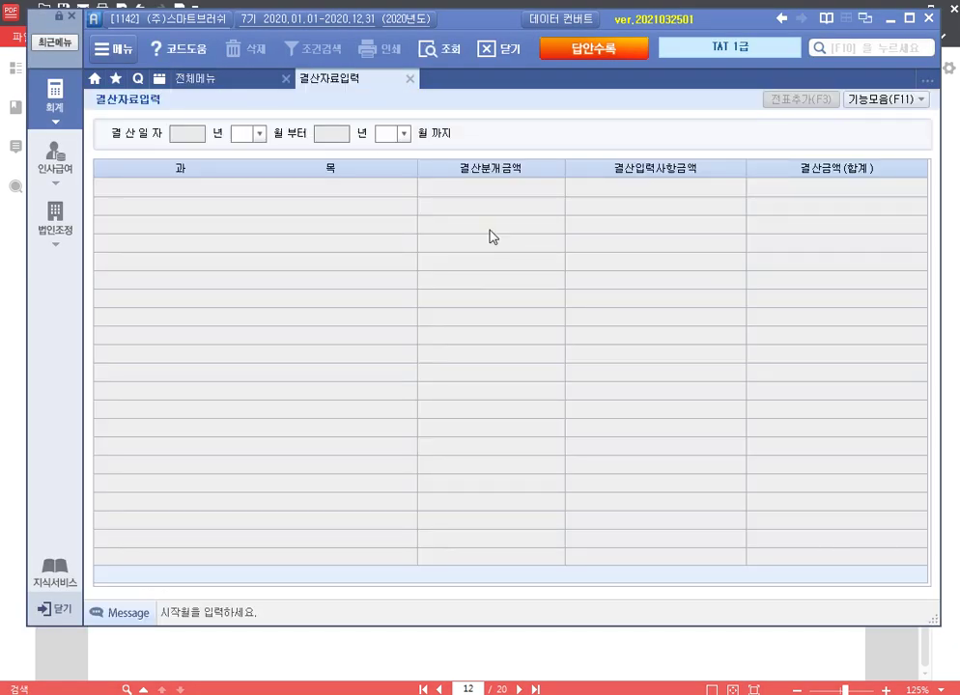
pyautogui.write('1')
pyautogui.press('Return')
pyautogui.press('Return')
pyautogui.scroll(-4, 552, 386)
pyautogui.scroll(-6, 552, 387)
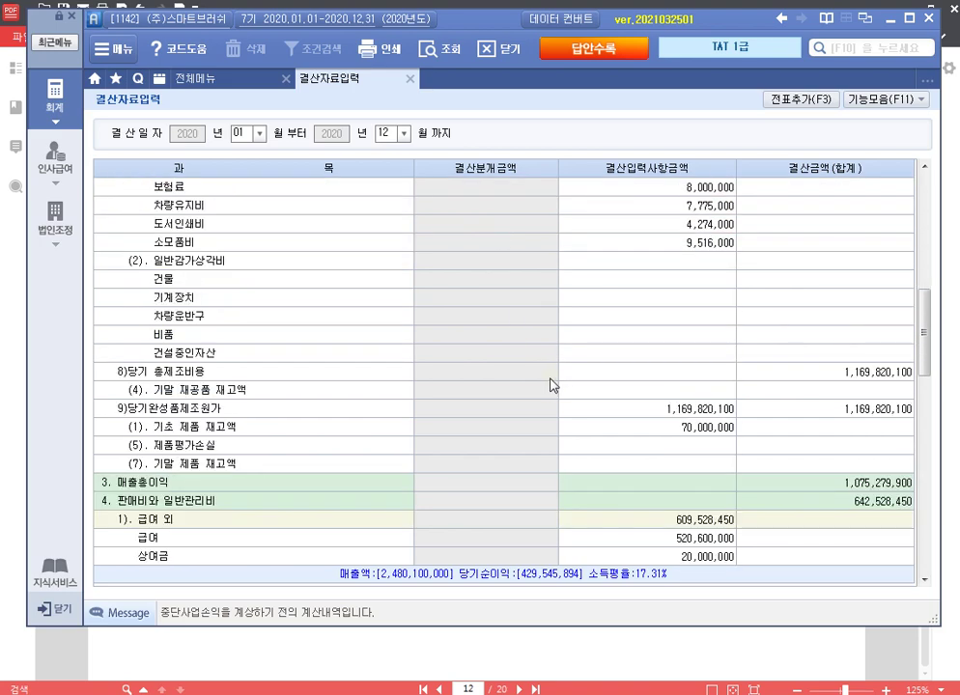
pyautogui.click(693, 447)
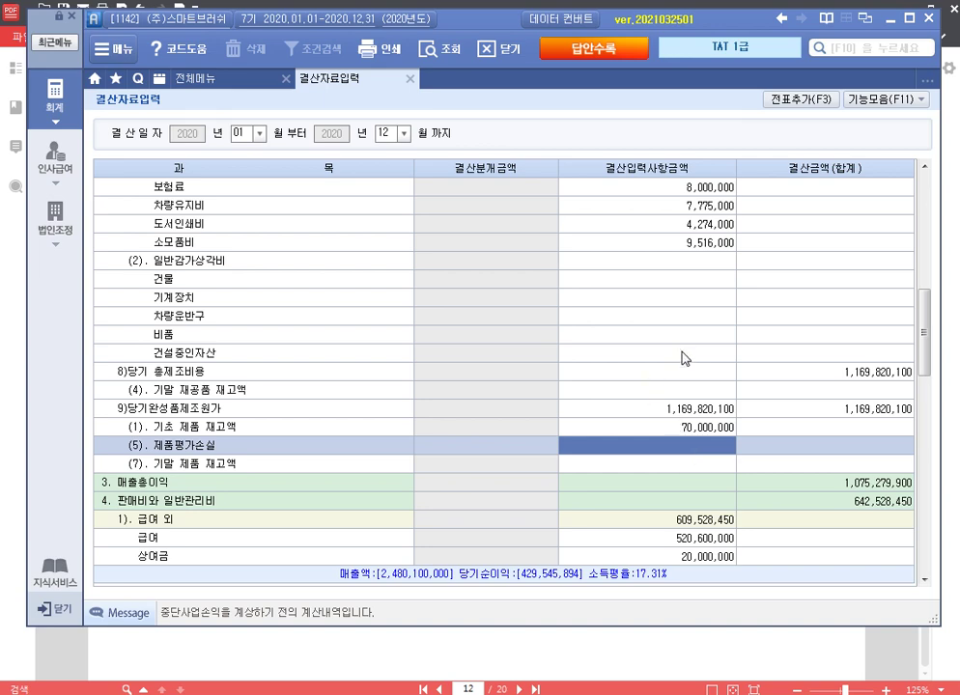
pyautogui.scroll(10, 651, 386)
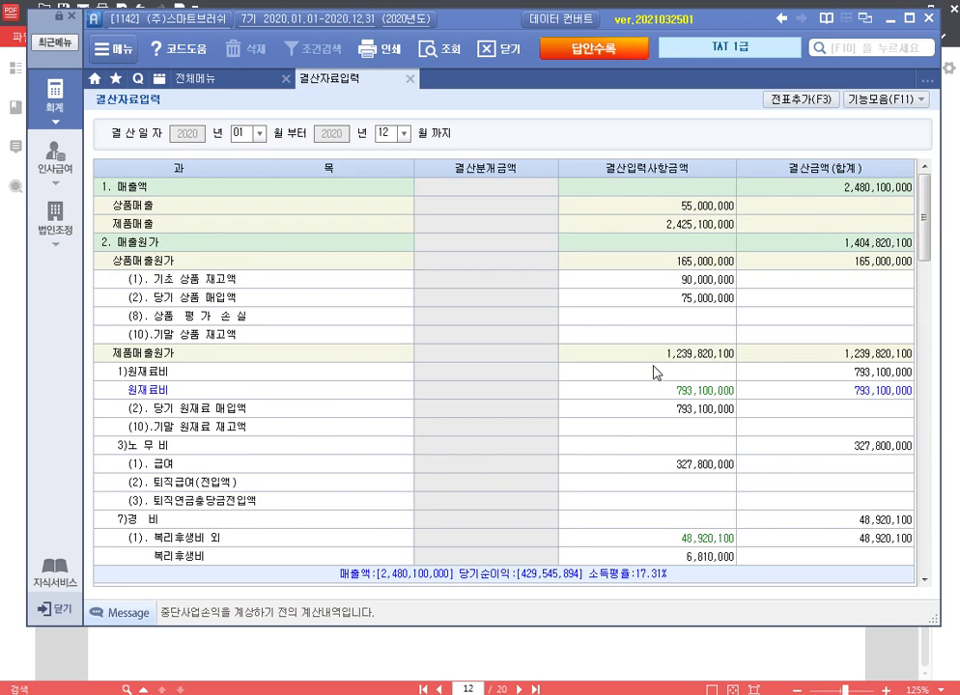
pyautogui.click(734, 336)
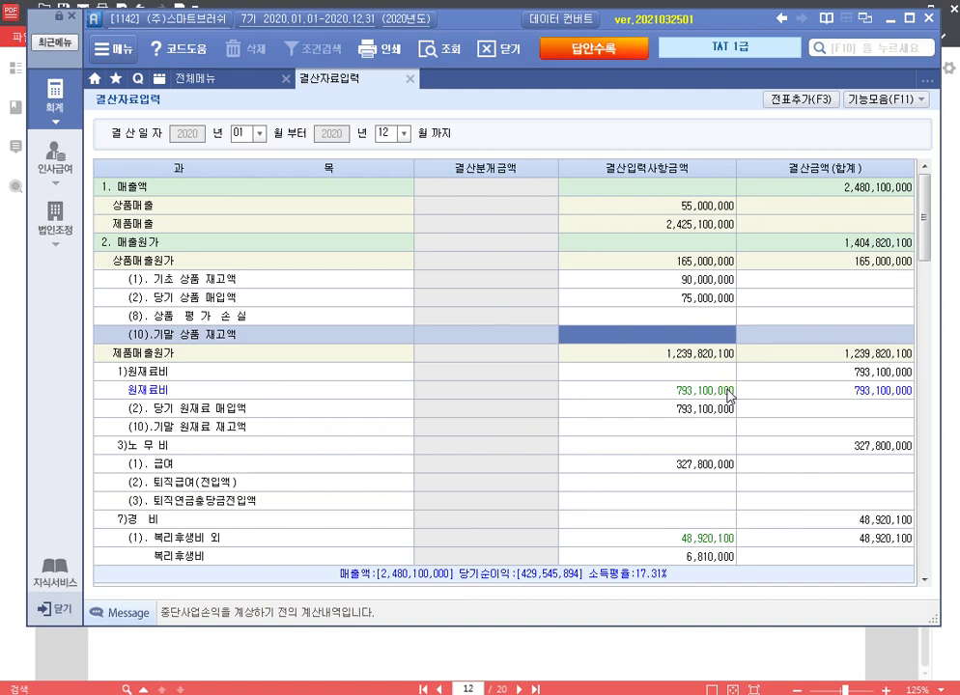
pyautogui.scroll(-3, 729, 396)
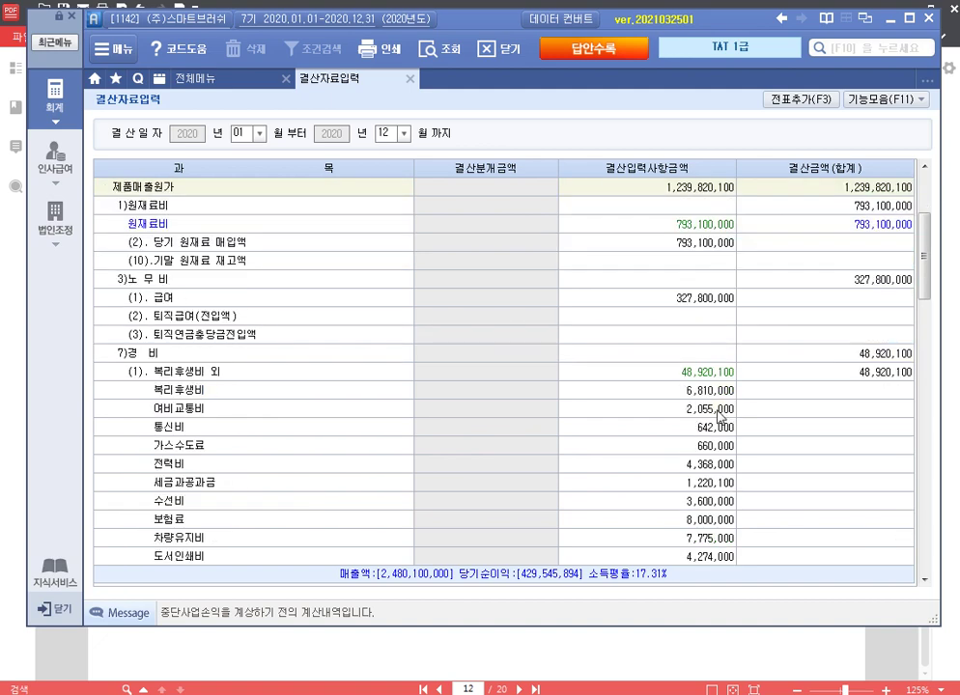
pyautogui.click(697, 269)
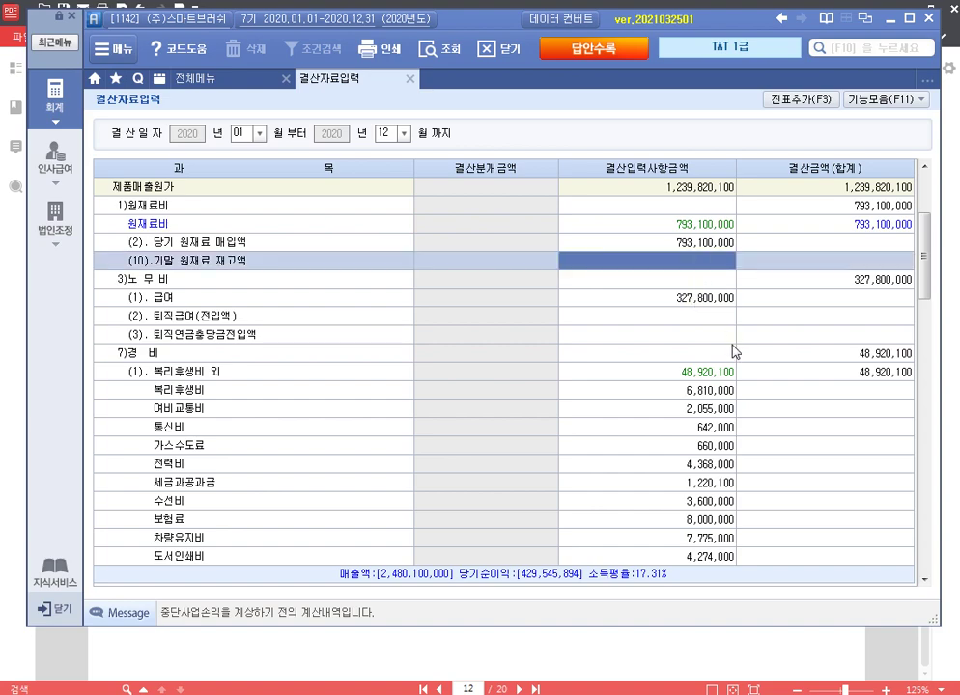
pyautogui.write('10000000')
pyautogui.press('Return')
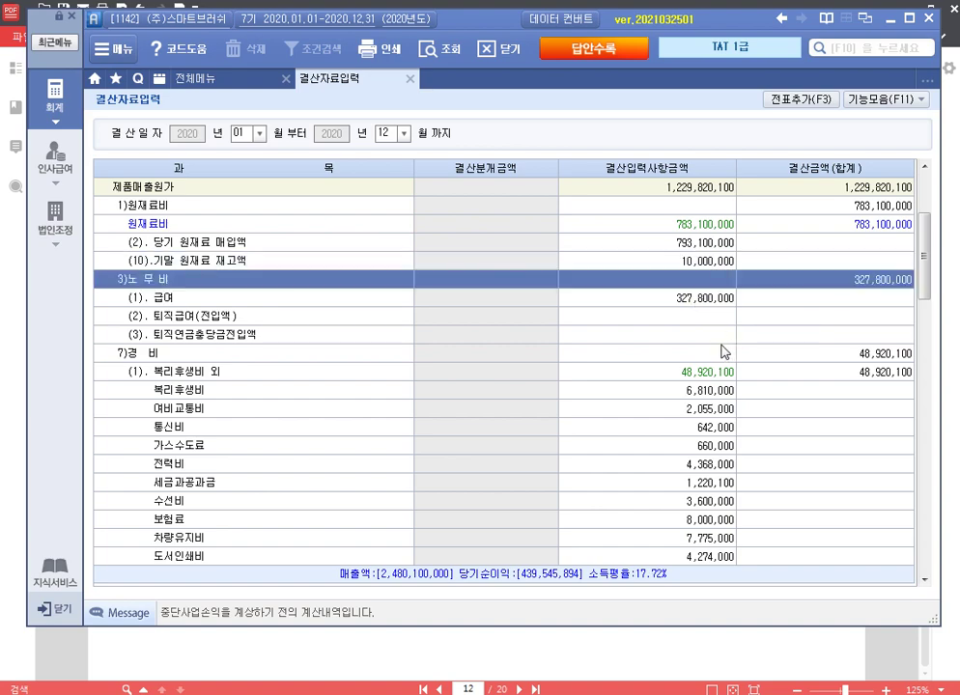
# Step: Enter 20,000,000 ending work-in-process, 2,000,000 product valuation loss and 30,000,000 ending product inventory
pyautogui.press('Up')
pyautogui.scroll(-5, 719, 347)
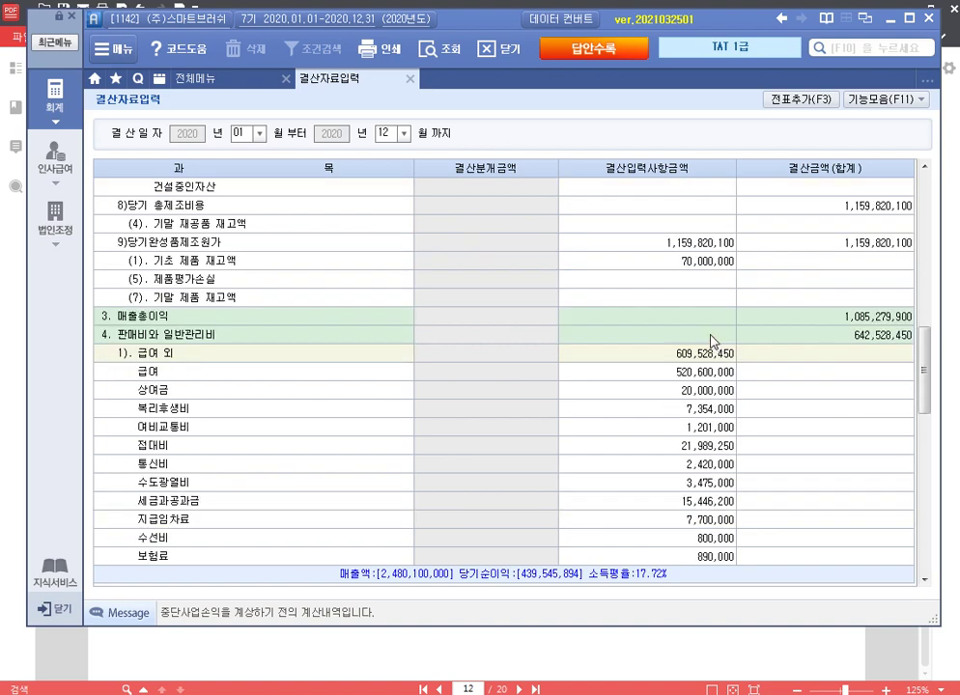
pyautogui.click(691, 224)
pyautogui.write('20000000')
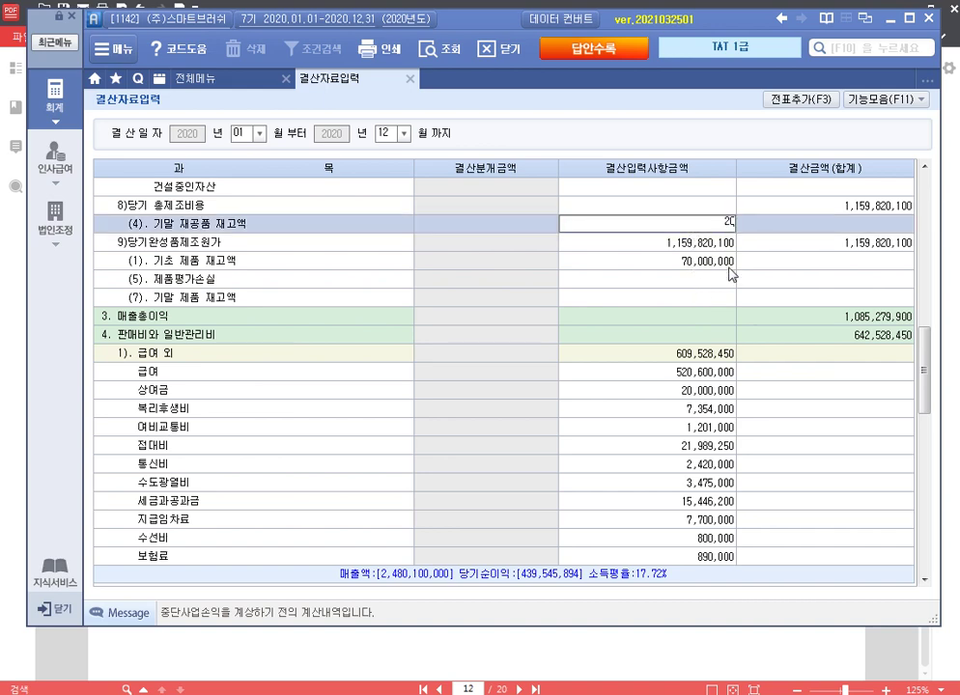
pyautogui.press('Return')
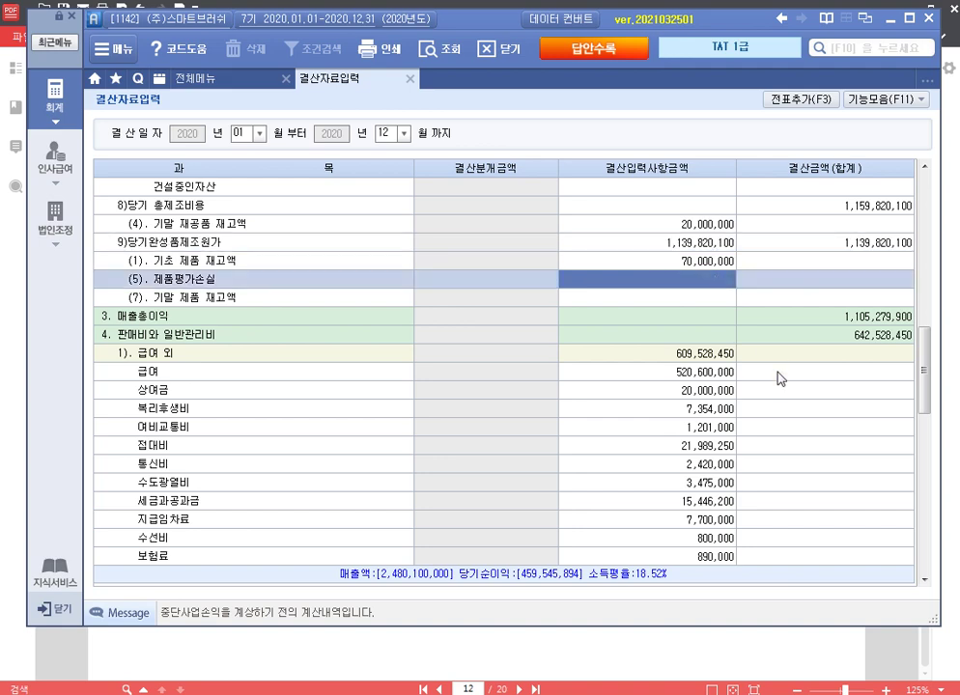
pyautogui.write('2000000')
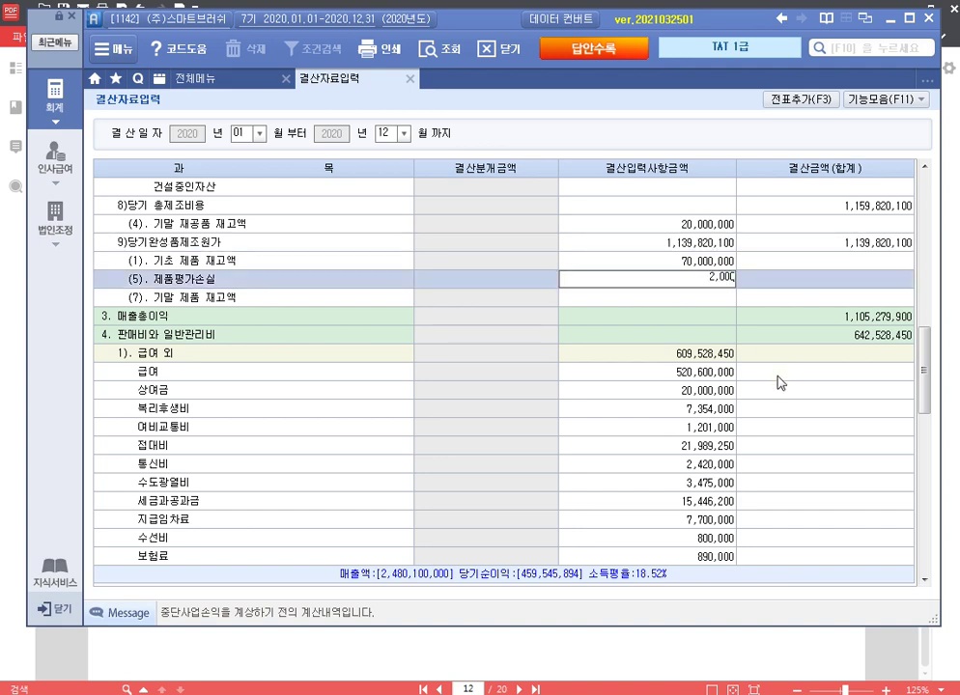
pyautogui.press('Return')
pyautogui.write('30000000')
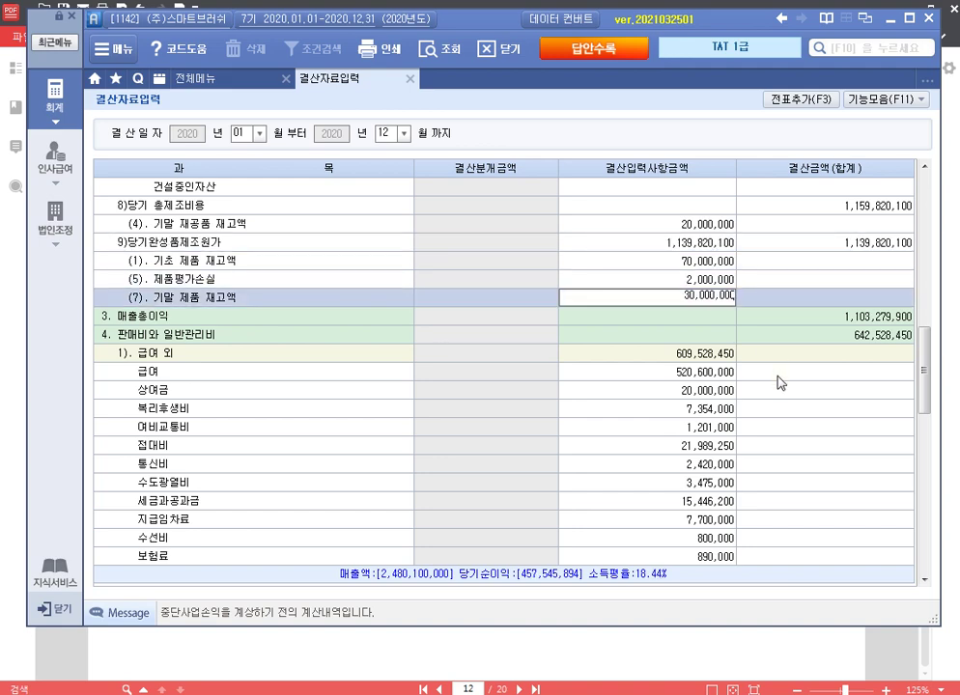
pyautogui.press('Return')
pyautogui.press('Up')
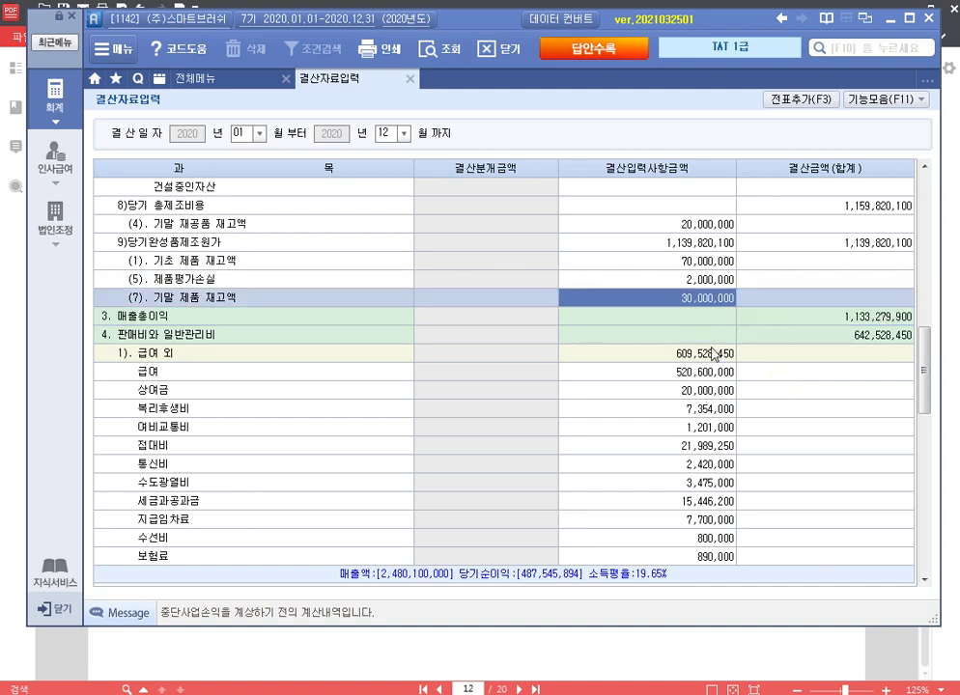
# Step: Add the closing entries to the journal and close the closing-data screen
pyautogui.click(810, 99)
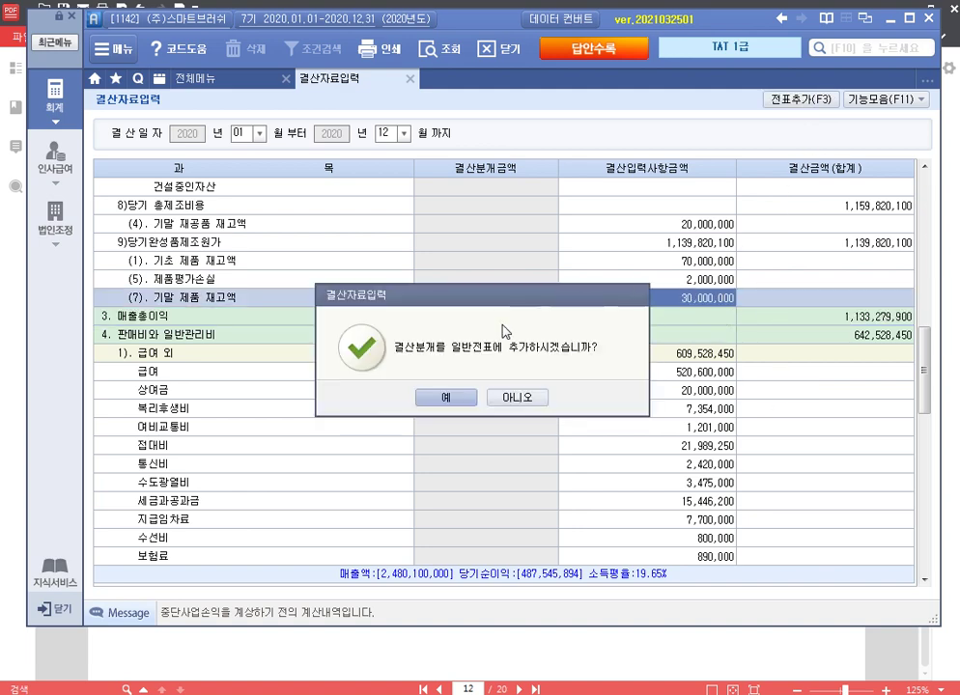
pyautogui.click(450, 399)
pyautogui.click(482, 397)
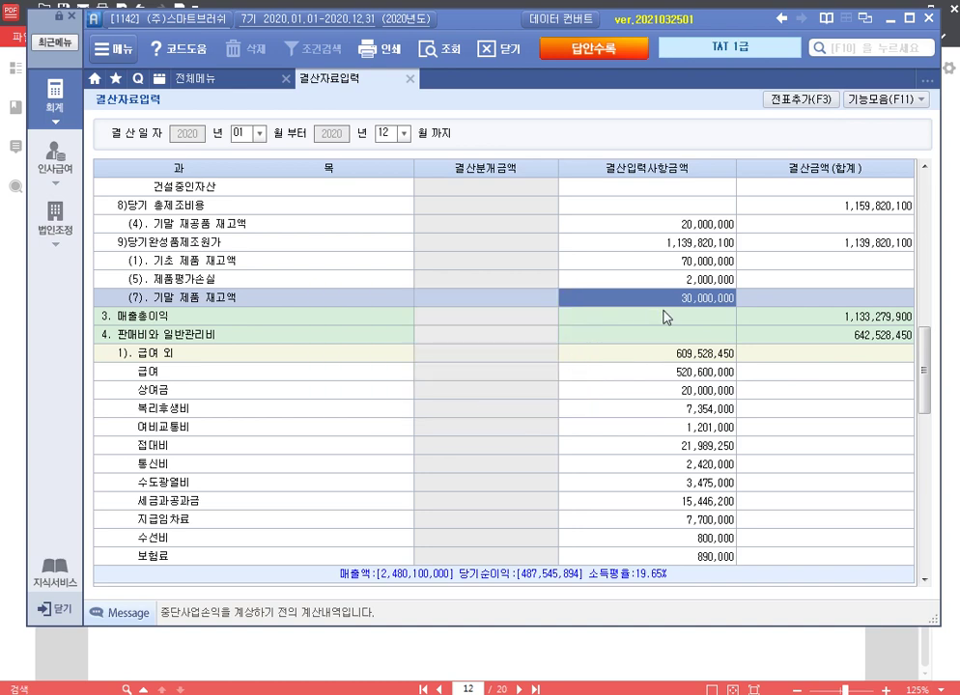
pyautogui.click(411, 83)
pyautogui.click(796, 642)
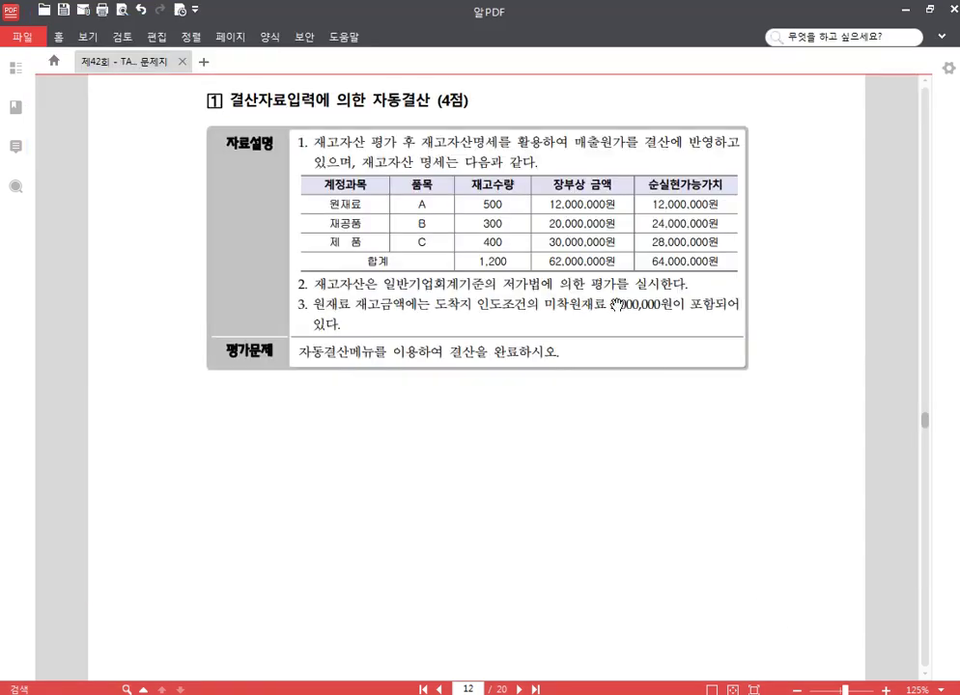
# Step: Read through 문제 4 연말정산 with its 자료 1 and 자료 2 dependent data
pyautogui.scroll(-5, 611, 312)
pyautogui.scroll(-5, 612, 312)
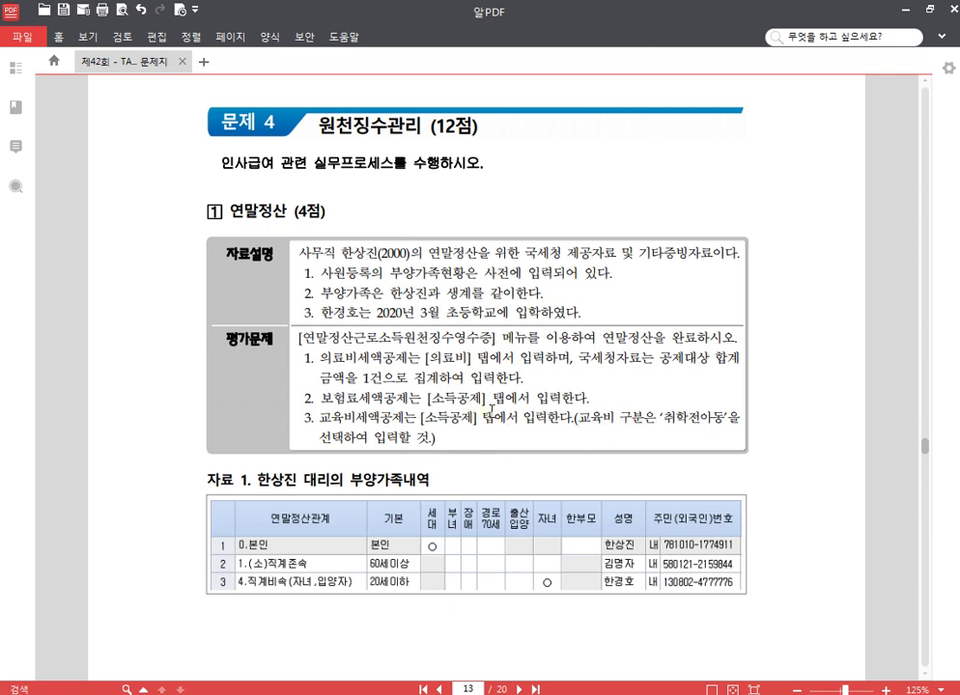
pyautogui.scroll(-3, 479, 423)
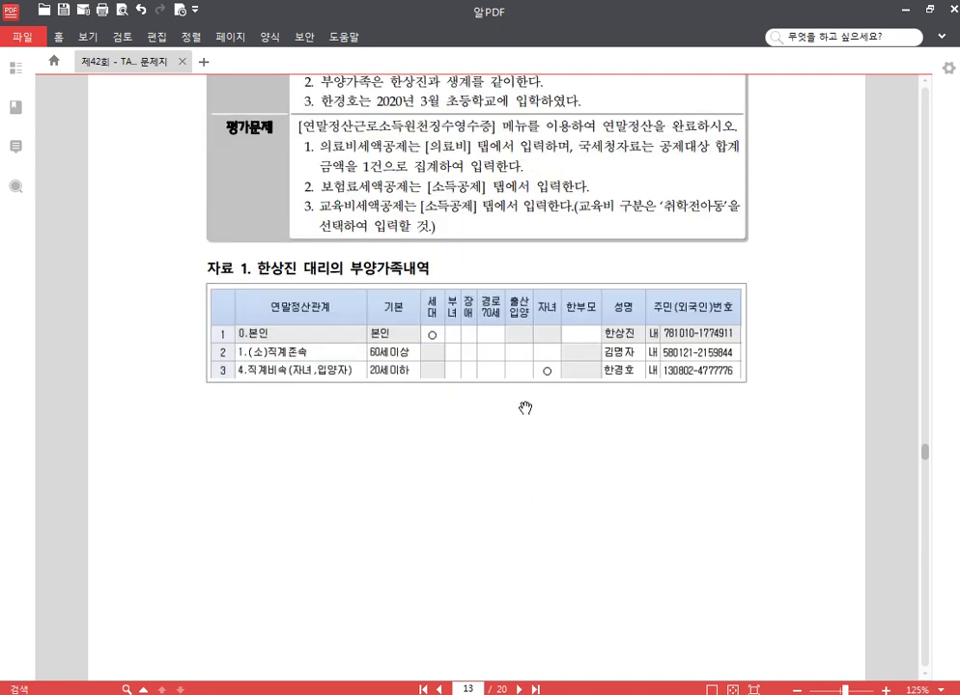
pyautogui.scroll(-10, 522, 411)
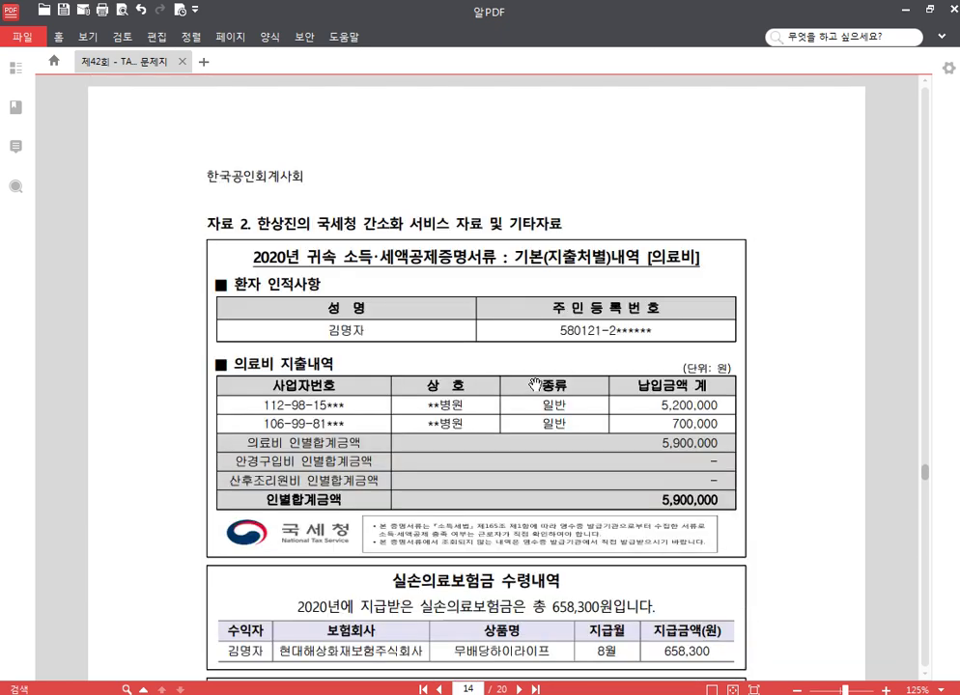
pyautogui.scroll(7, 534, 373)
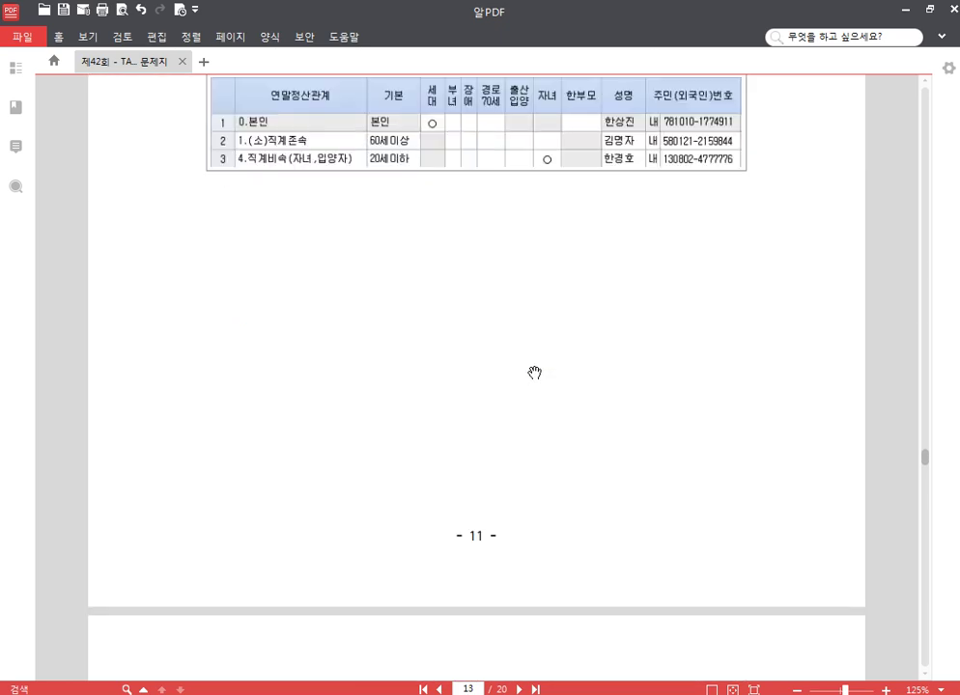
pyautogui.scroll(5, 534, 373)
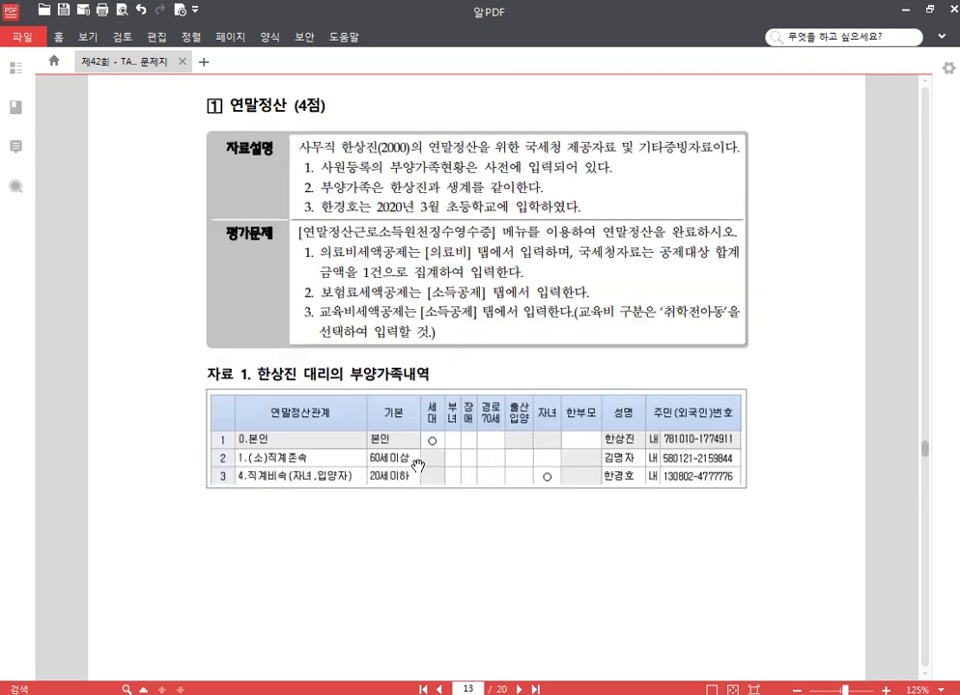
pyautogui.scroll(1, 417, 466)
pyautogui.scroll(-1, 425, 409)
pyautogui.hotkey('alt', 'Tab')
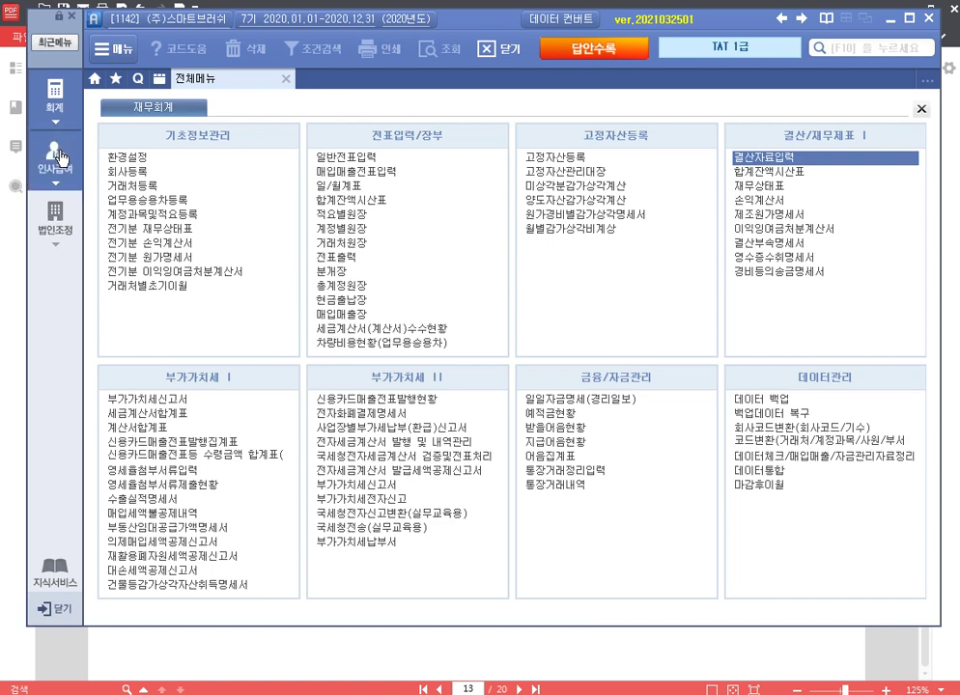
# Step: Load the employee in 연말정산 근로소득원천징수영수증 and select the elderly parent on the 소득공제 sheet
pyautogui.click(55, 155)
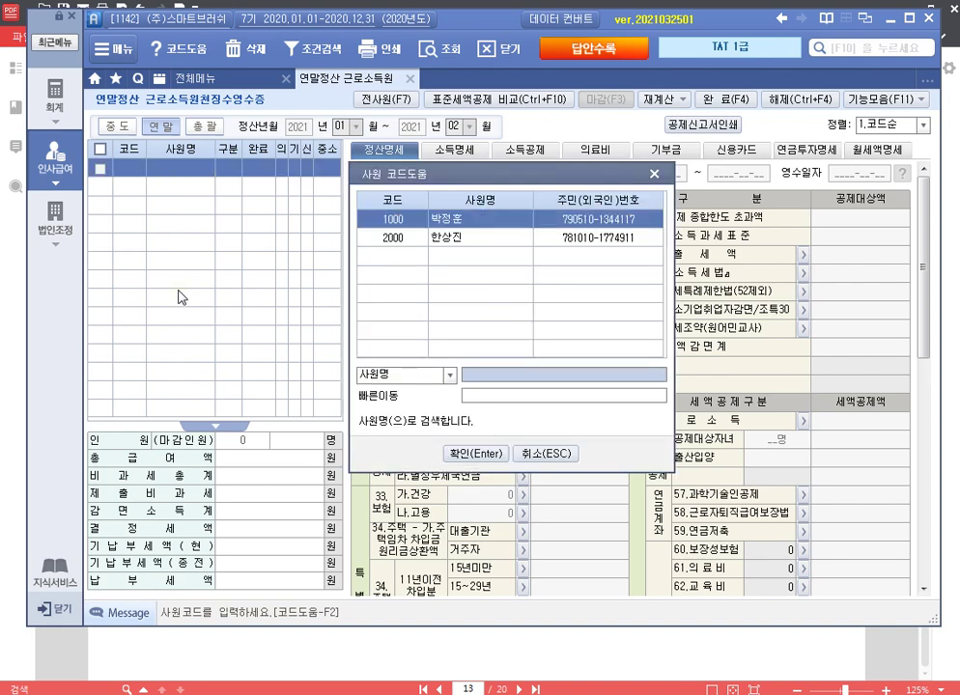
pyautogui.press('Down')
pyautogui.press('Return')
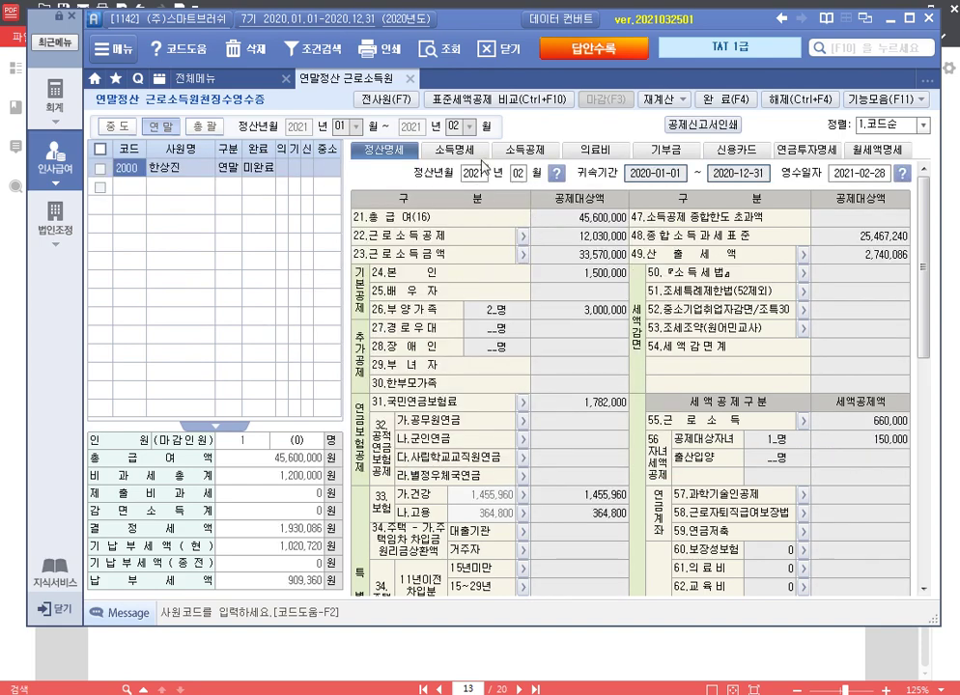
pyautogui.click(471, 152)
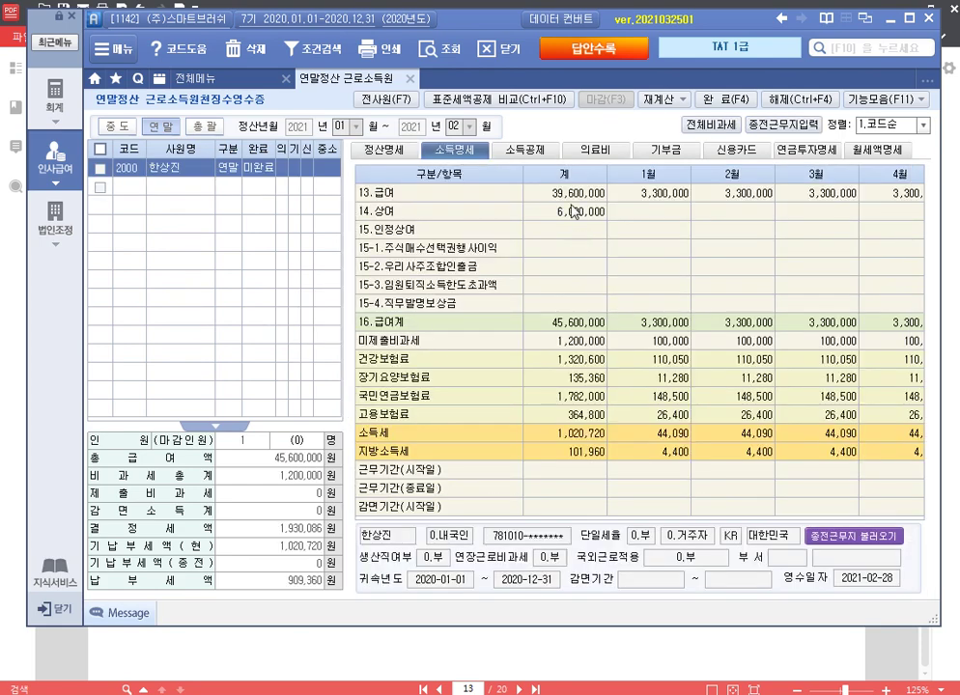
pyautogui.click(522, 151)
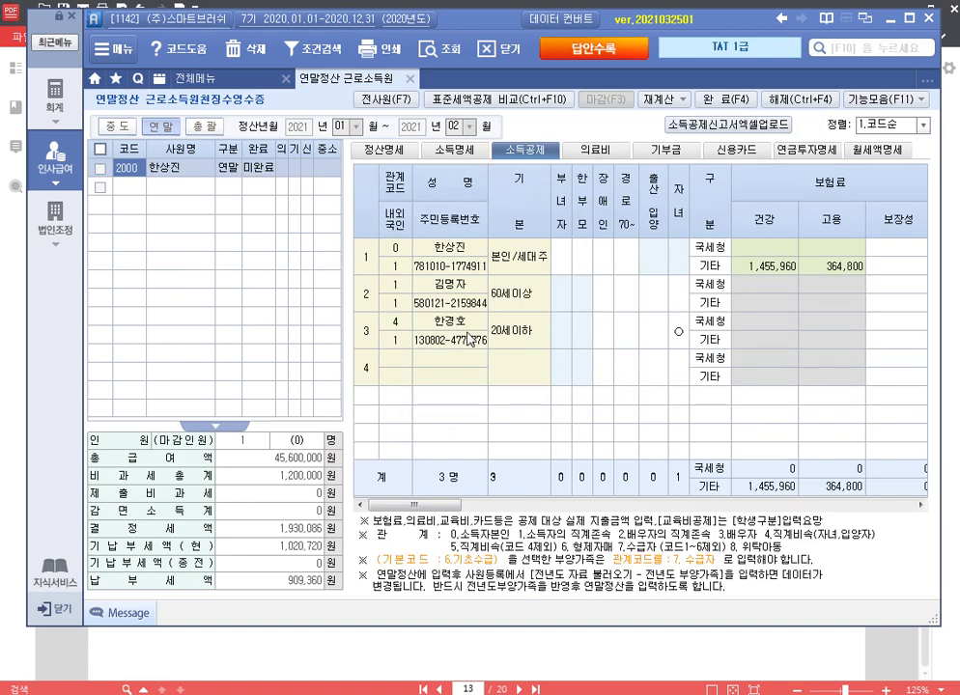
pyautogui.click(461, 289)
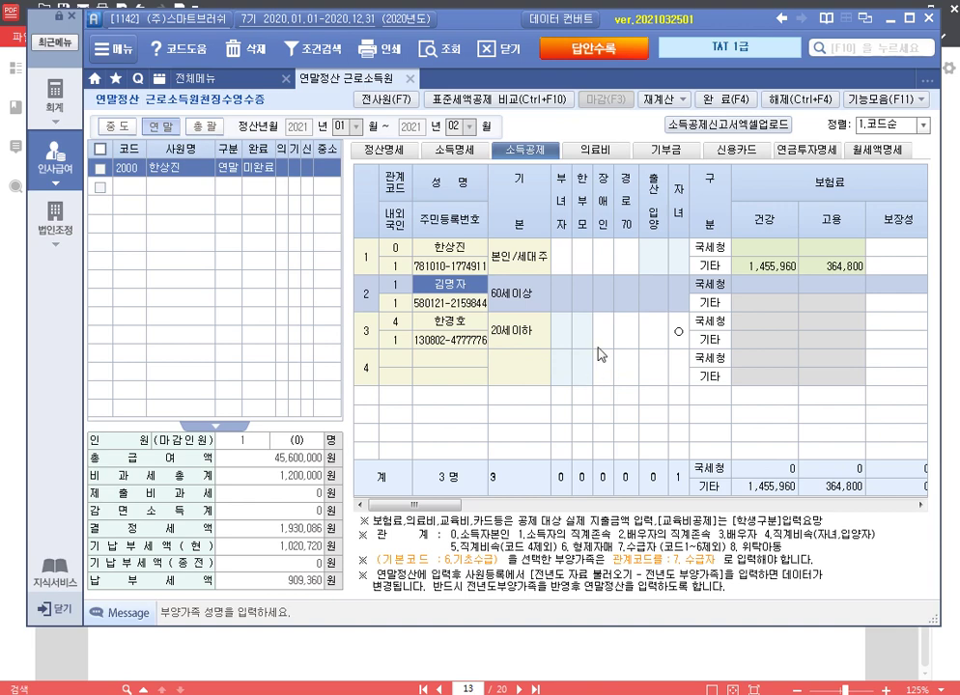
# Step: Scroll the exam PDF to 자료 2's 의료비 지출내역 and 실손의료보험금 수령내역 tables
pyautogui.click(602, 645)
pyautogui.scroll(-5, 559, 399)
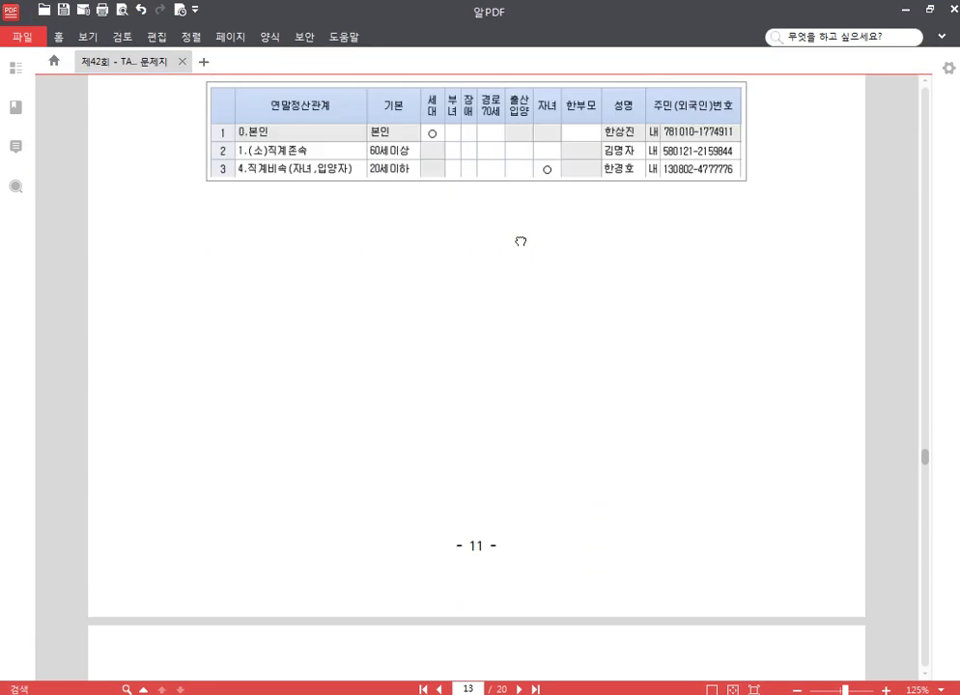
pyautogui.scroll(-4, 566, 444)
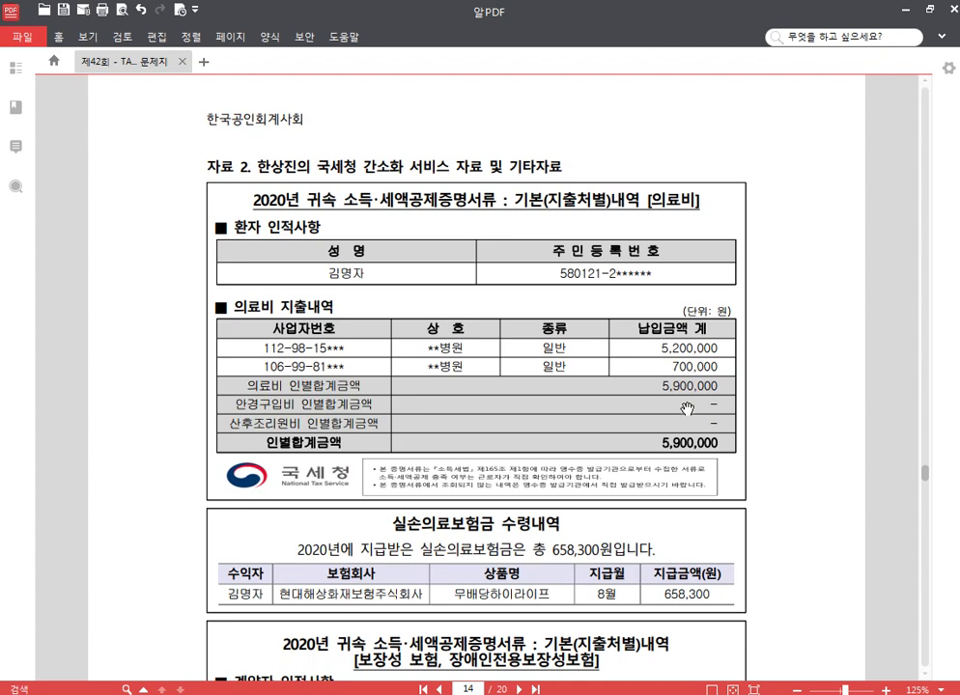
pyautogui.scroll(-2, 687, 410)
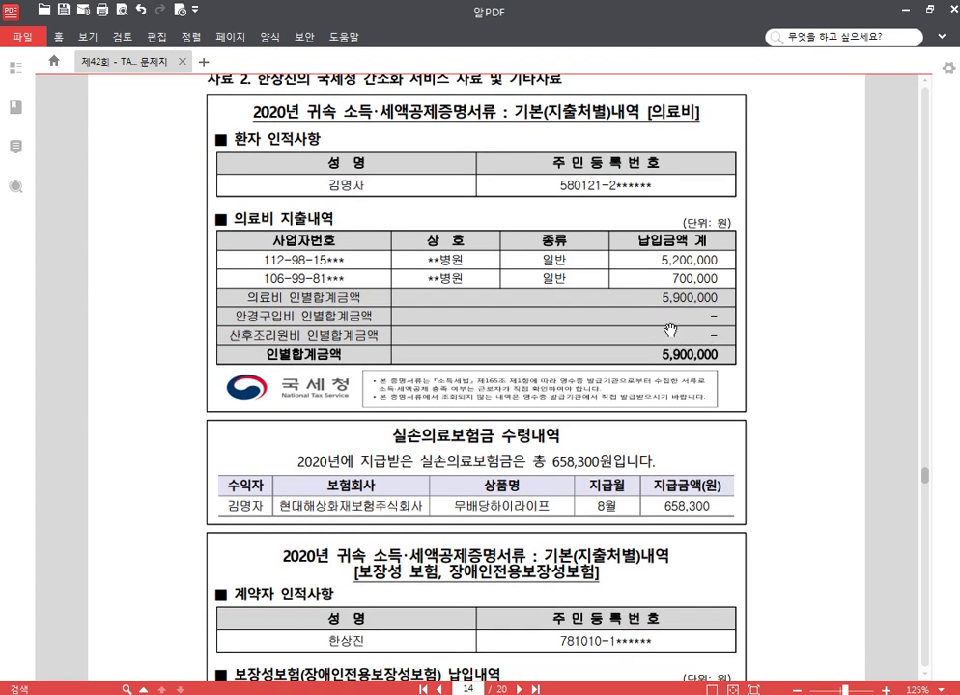
pyautogui.moveTo(272, 694)
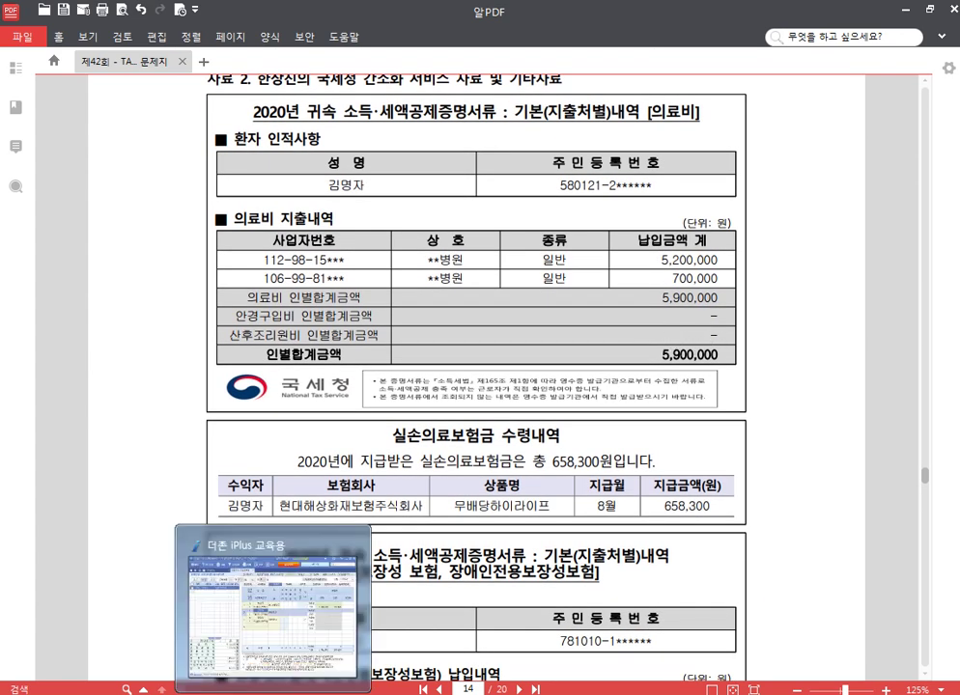
pyautogui.scroll(-1, 746, 369)
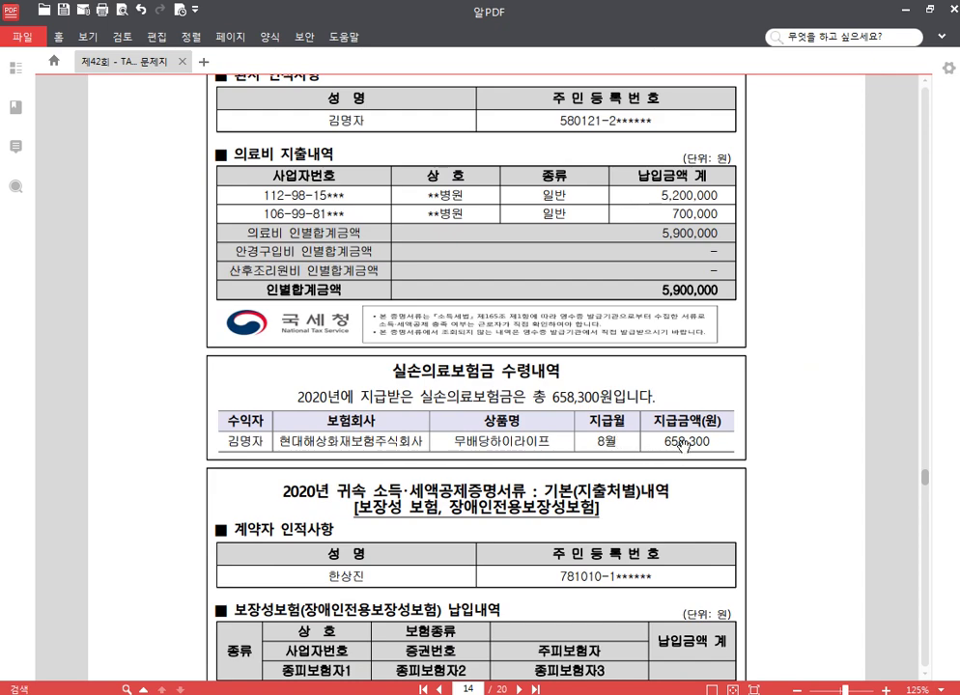
pyautogui.scroll(-3, 754, 332)
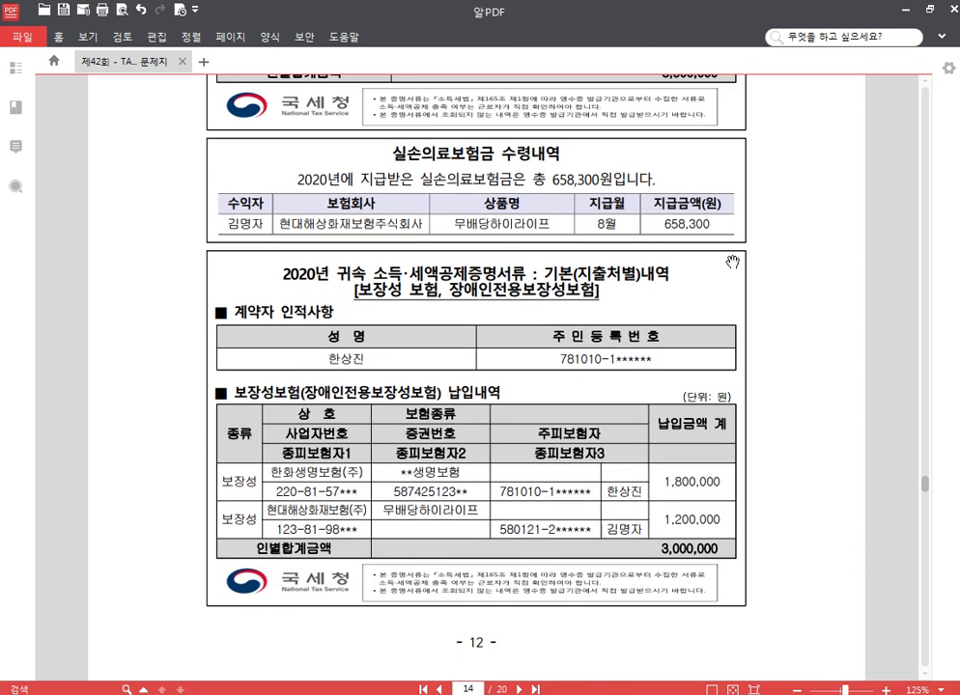
pyautogui.moveTo(623, 213); pyautogui.dragTo(605, 361)
pyautogui.scroll(2, 604, 361)
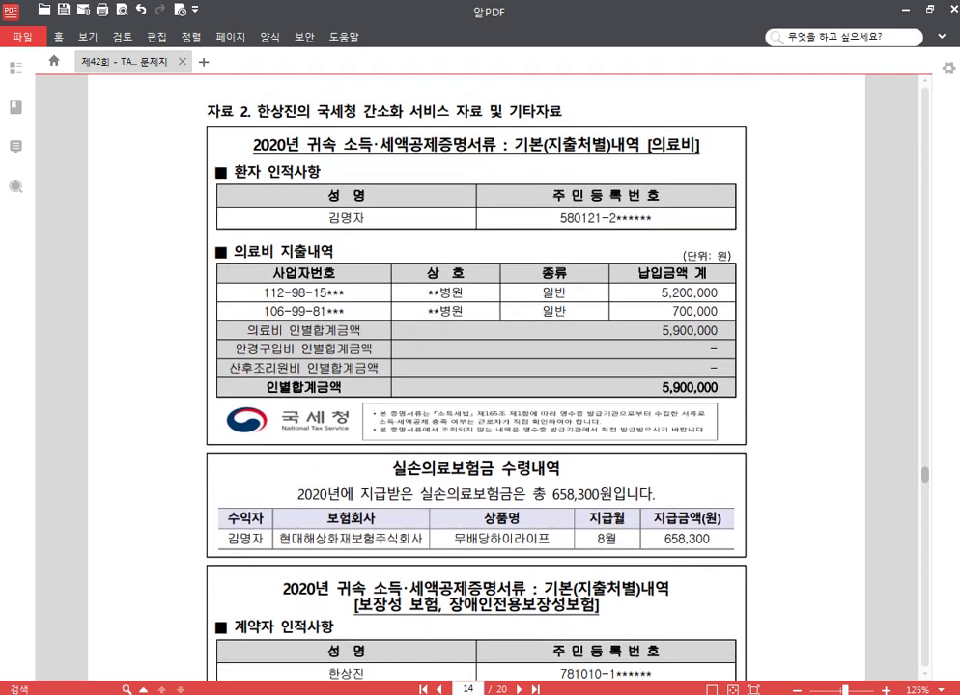
# Step: Record the parent's 5,900,000 medical expense with a 658,300 insurance reimbursement on the 의료비 sheet
pyautogui.hotkey('alt', 'Tab')
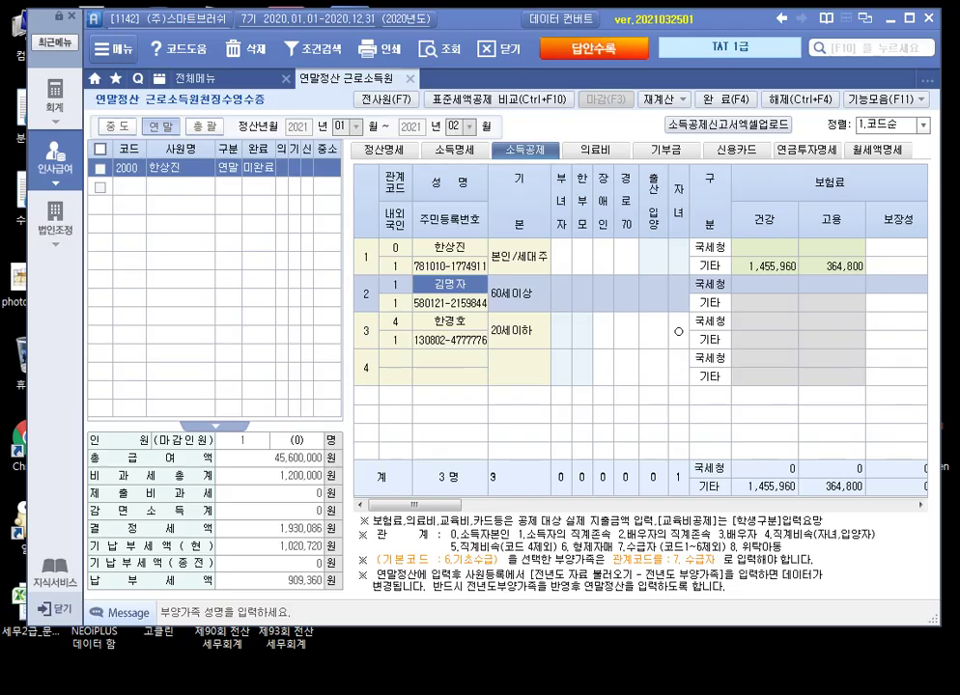
pyautogui.click(591, 149)
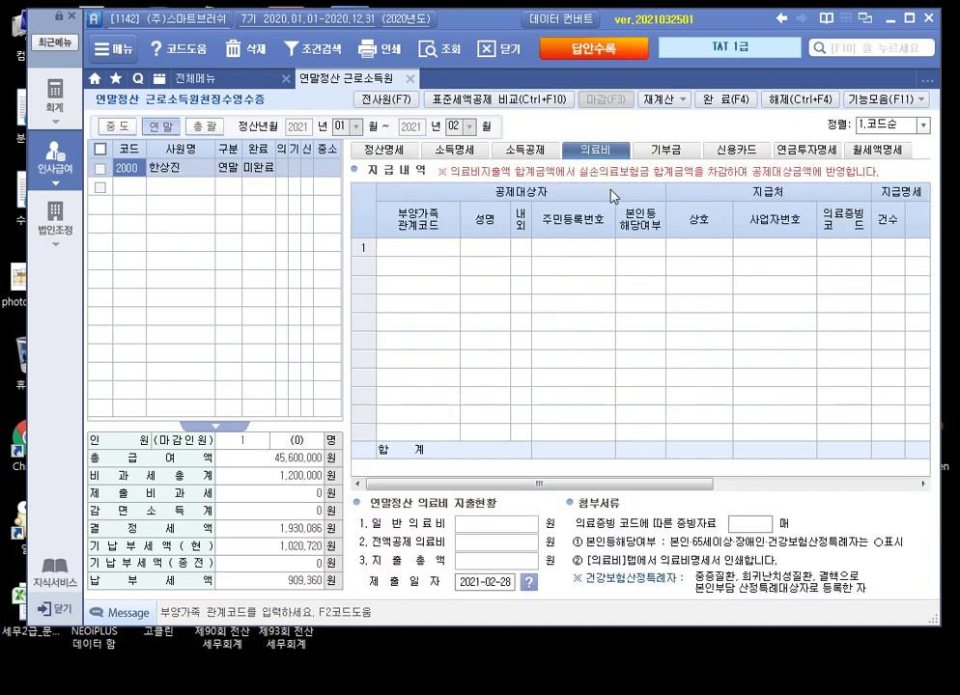
pyautogui.press('F2')
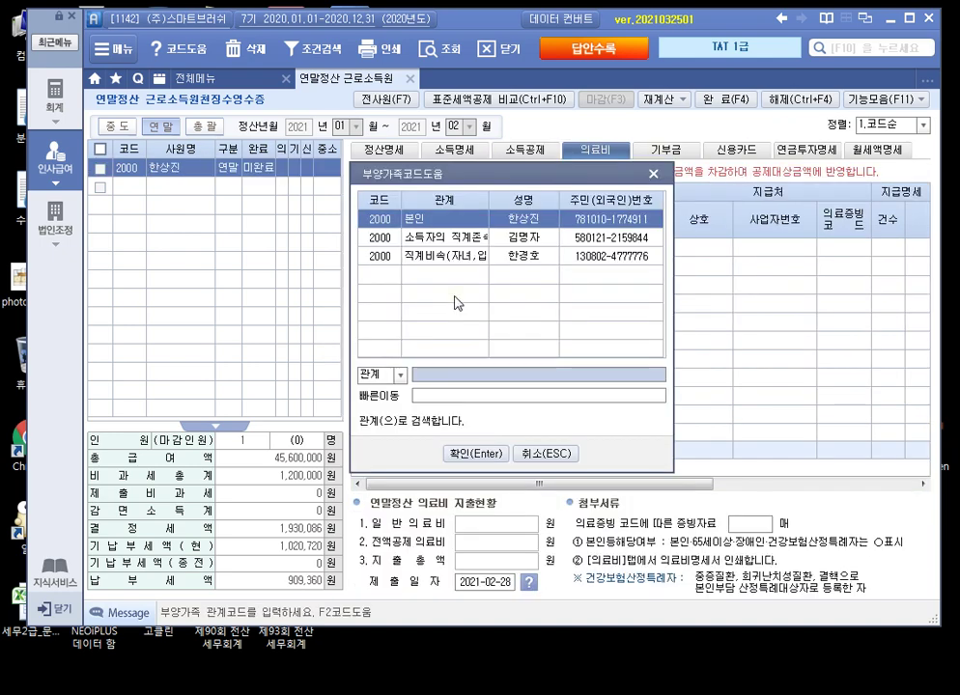
pyautogui.press('Down')
pyautogui.press('Return')
pyautogui.press('Return')
pyautogui.press('Return')
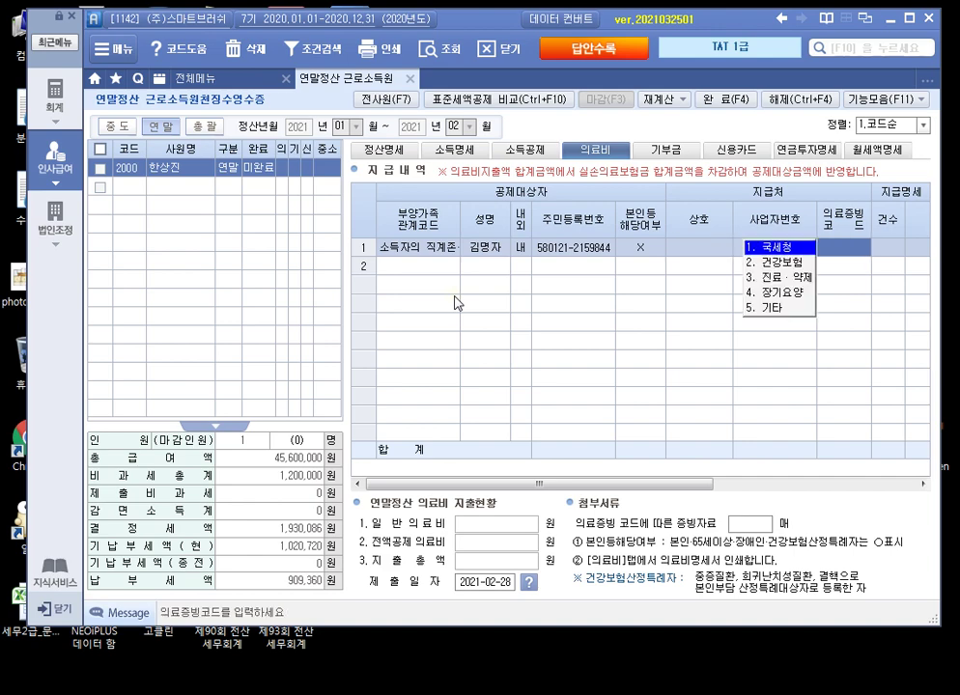
pyautogui.press('Return')
pyautogui.press('Return')
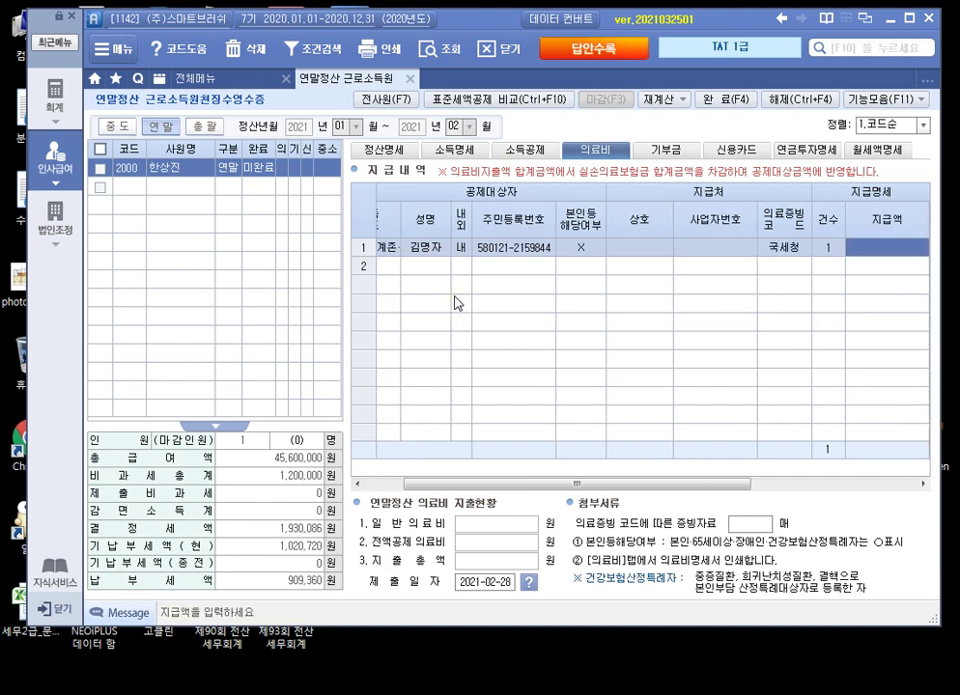
pyautogui.write('5,900')
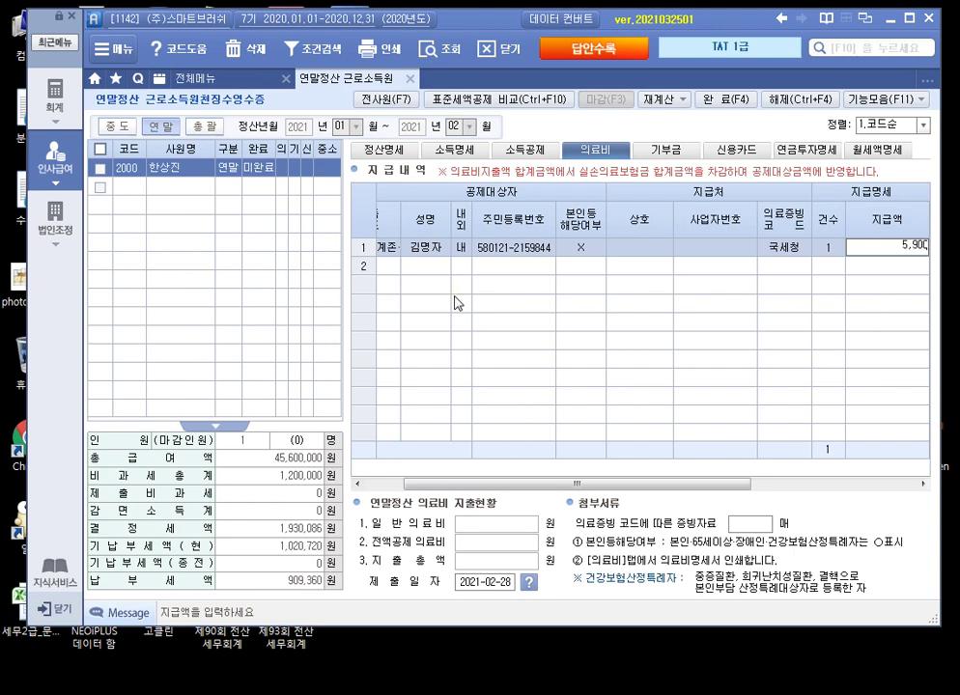
pyautogui.write(',000')
pyautogui.press('Return')
pyautogui.write('6')
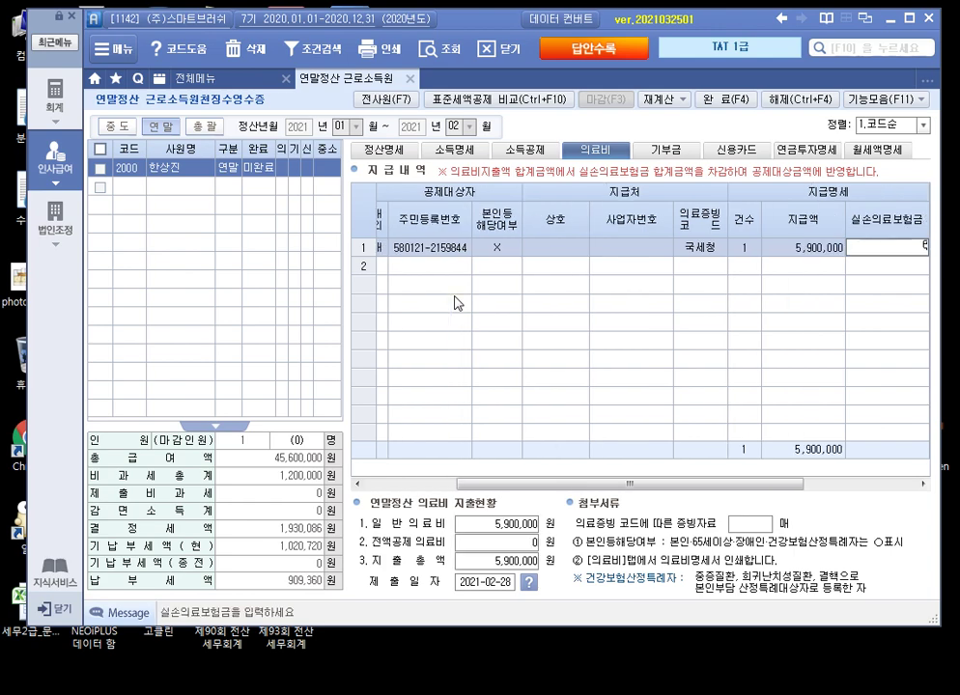
pyautogui.write('58,300')
pyautogui.press('Return')
pyautogui.press('Return')
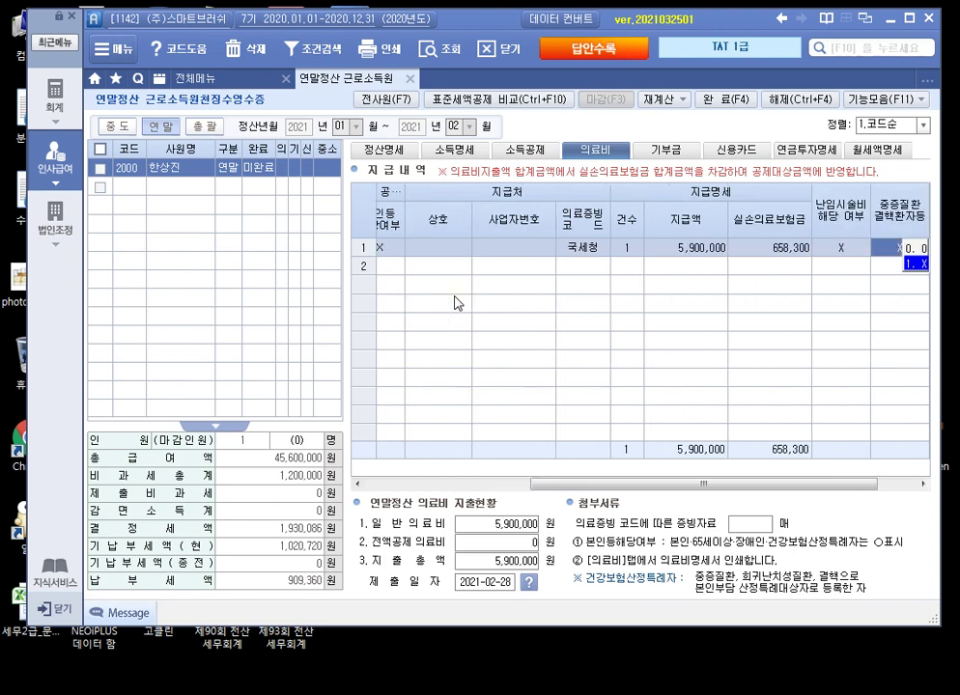
pyautogui.press('Return')
pyautogui.press('Return')
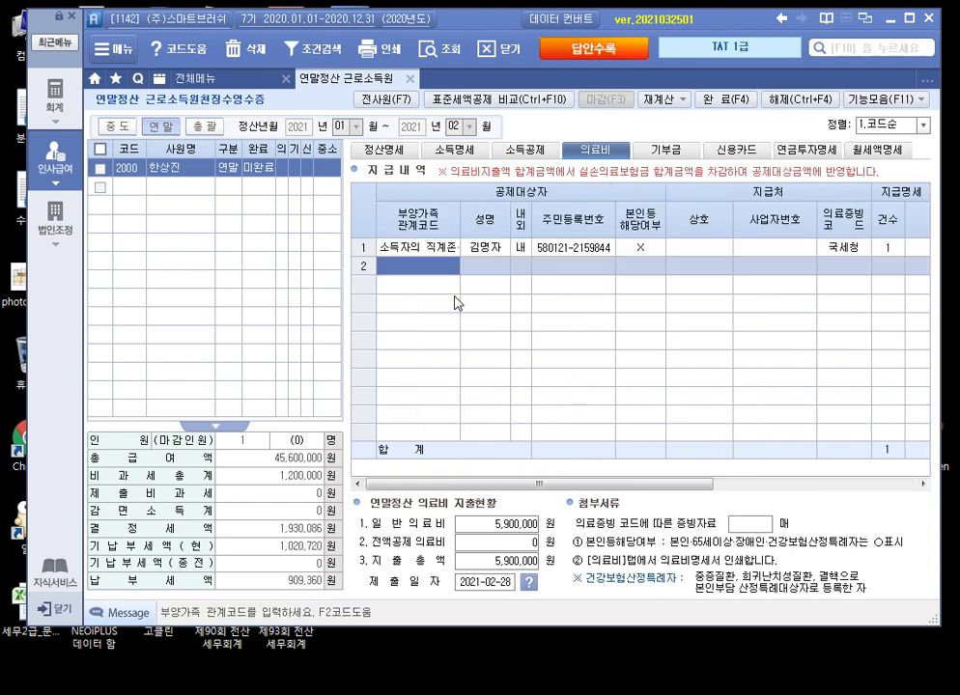
pyautogui.hotkey('shift', 'Tab')
pyautogui.hotkey('shift', 'Tab')
pyautogui.hotkey('shift', 'Tab')
pyautogui.hotkey('shift', 'Tab')
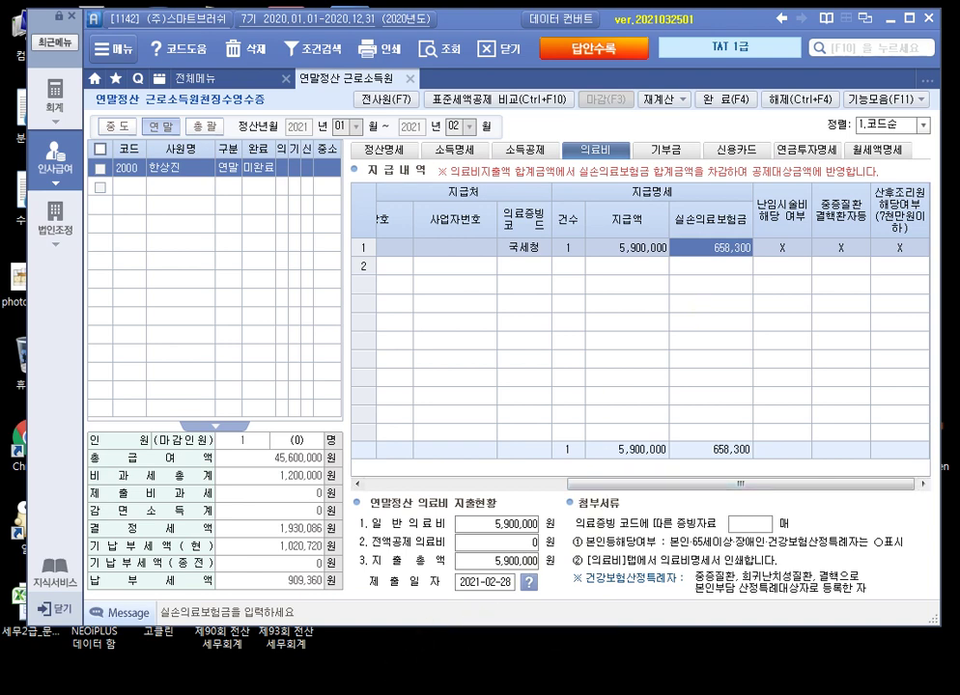
pyautogui.hotkey('alt', 'Tab')
pyautogui.scroll(-5, 403, 453)
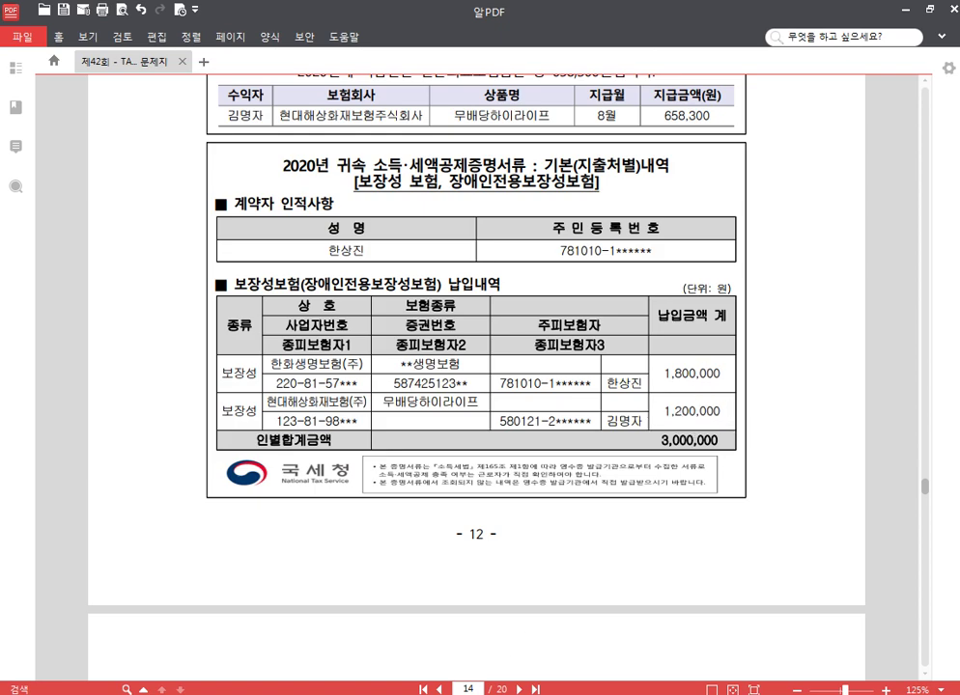
# Step: Enter 국세청 보장성 premiums of 1,800,000 for the employee and 1,200,000 for the parent
pyautogui.hotkey('alt', 'Tab')
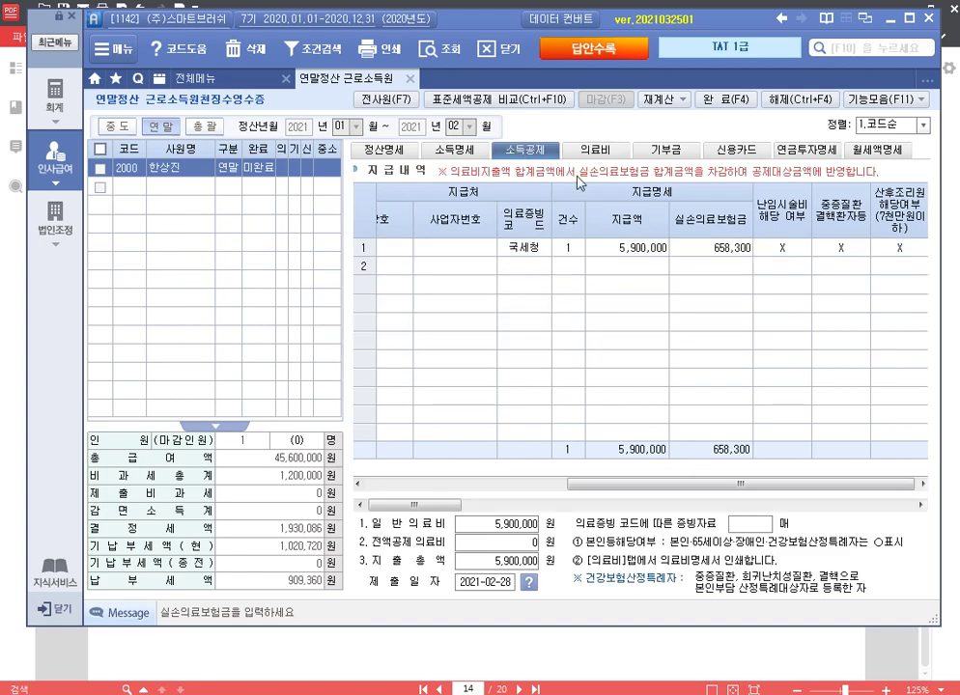
pyautogui.click(893, 248)
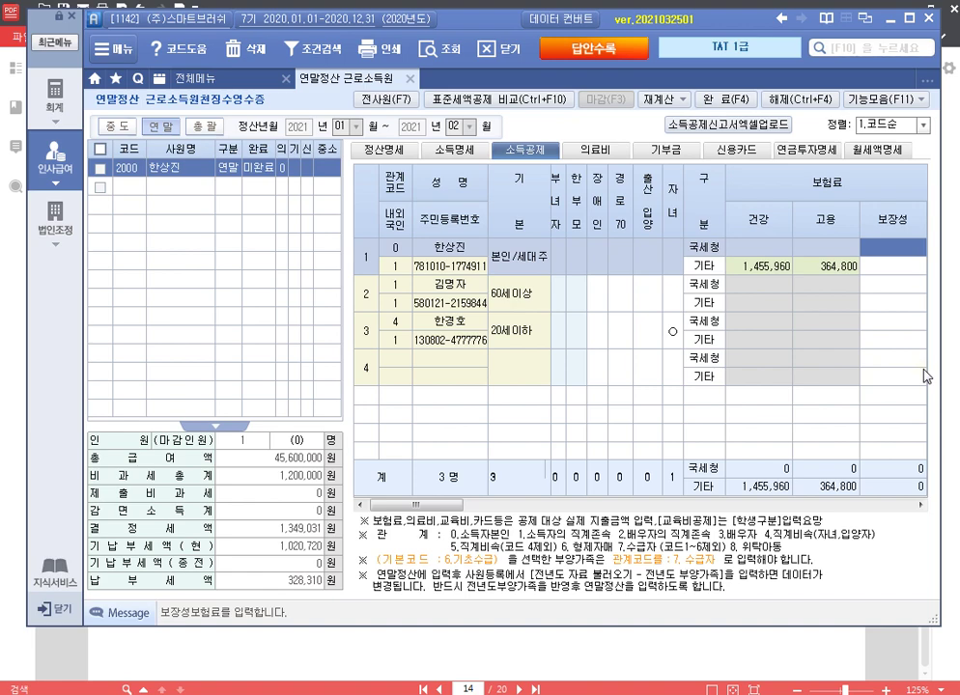
pyautogui.write('1800000')
pyautogui.press('Return')
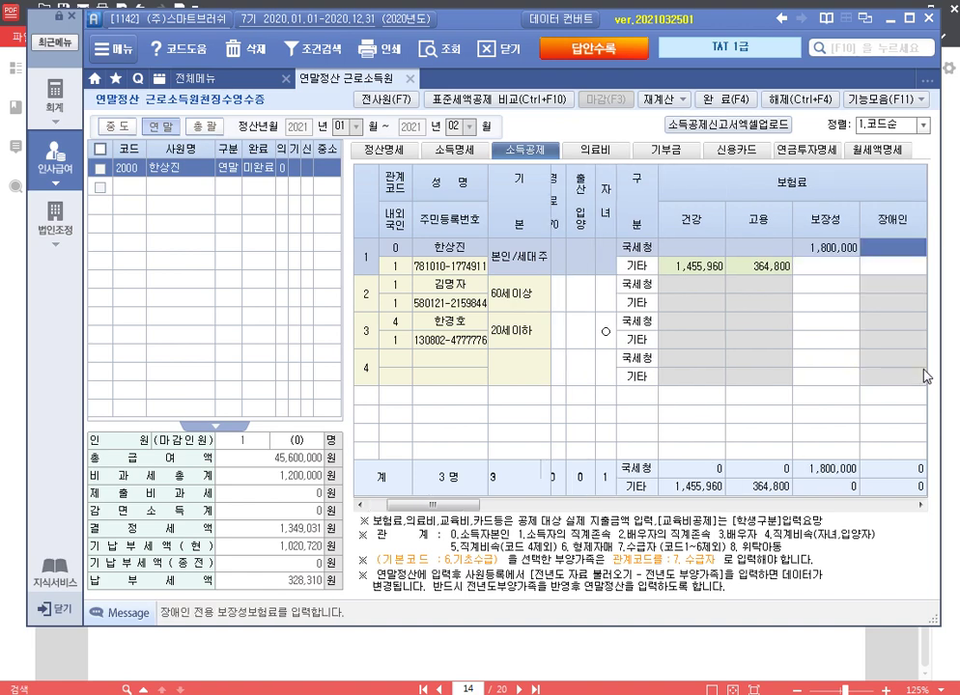
pyautogui.press('Return')
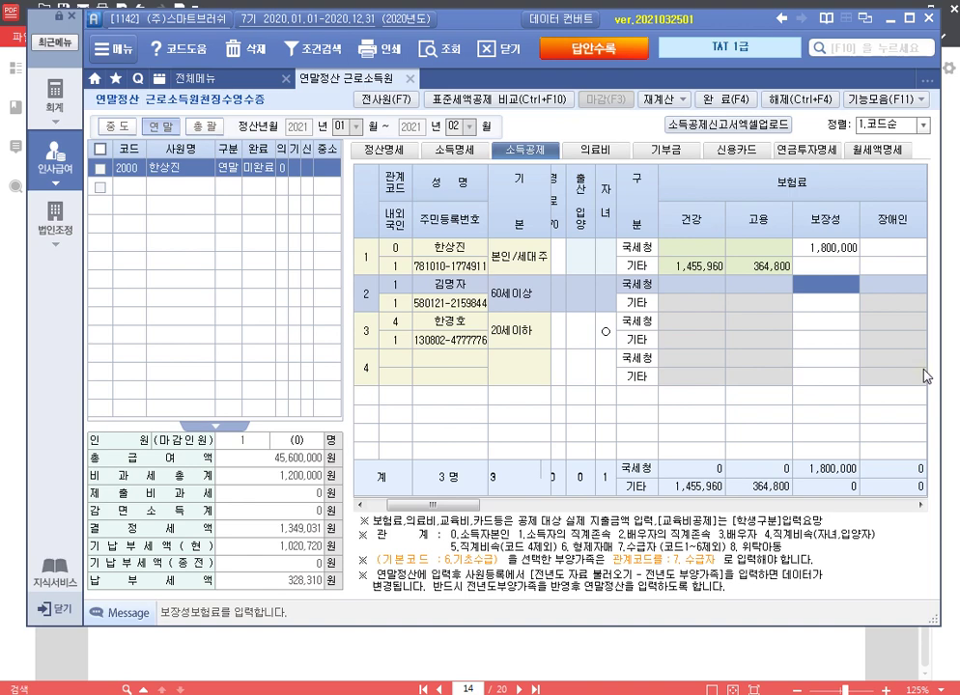
pyautogui.write('1200000')
pyautogui.press('Return')
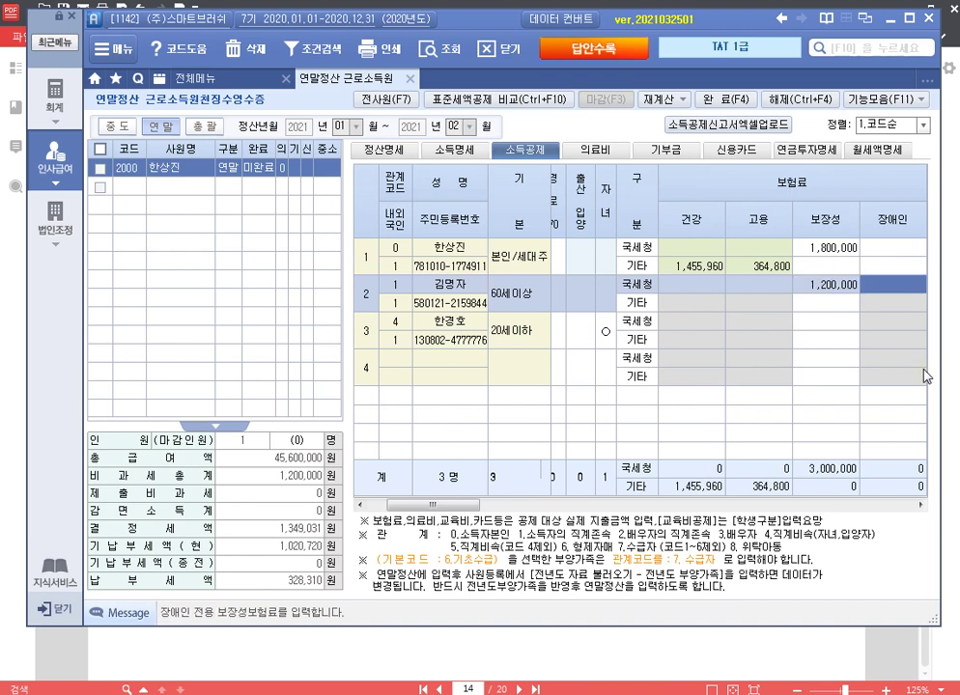
pyautogui.press('Left')
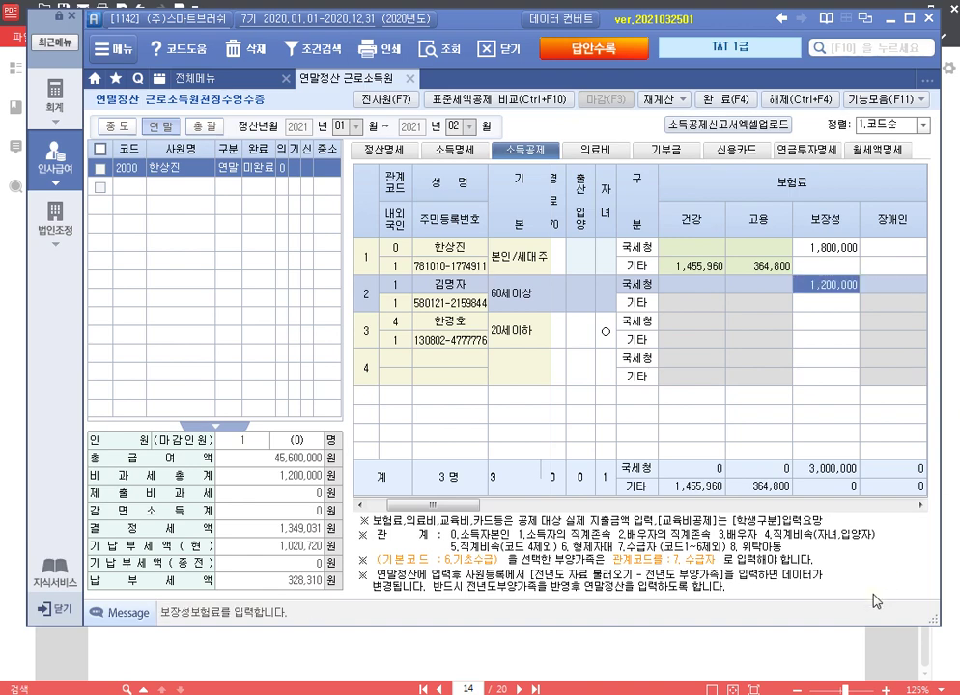
pyautogui.click(739, 642)
# Step: Scroll to the 교육비 납입증명서 showing 200,000 monthly fees and a 2,400,000 total
pyautogui.scroll(-5, 738, 637)
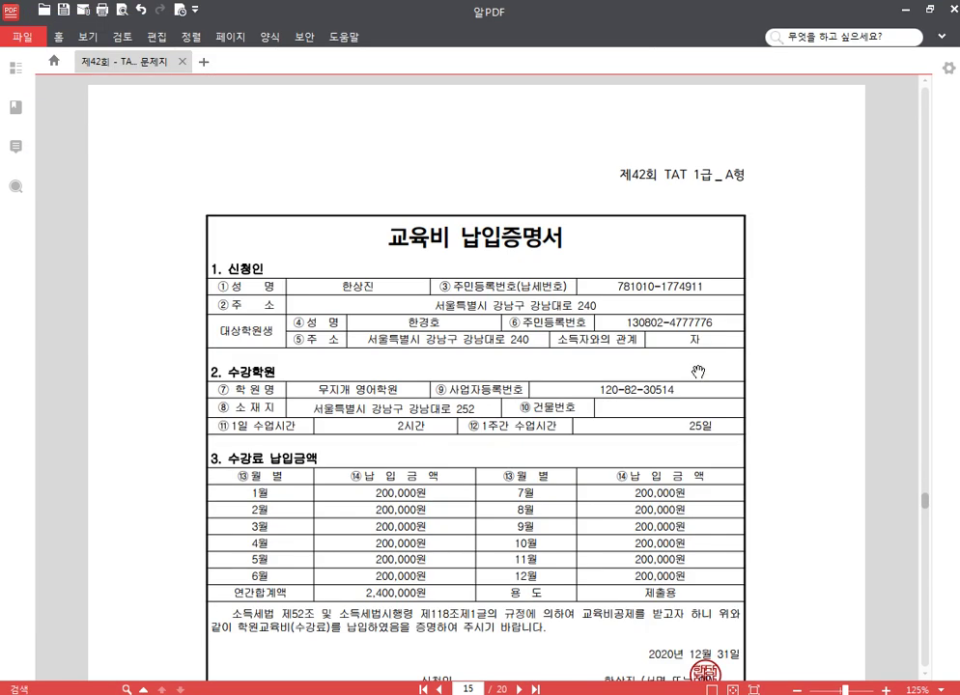
pyautogui.scroll(-2, 697, 372)
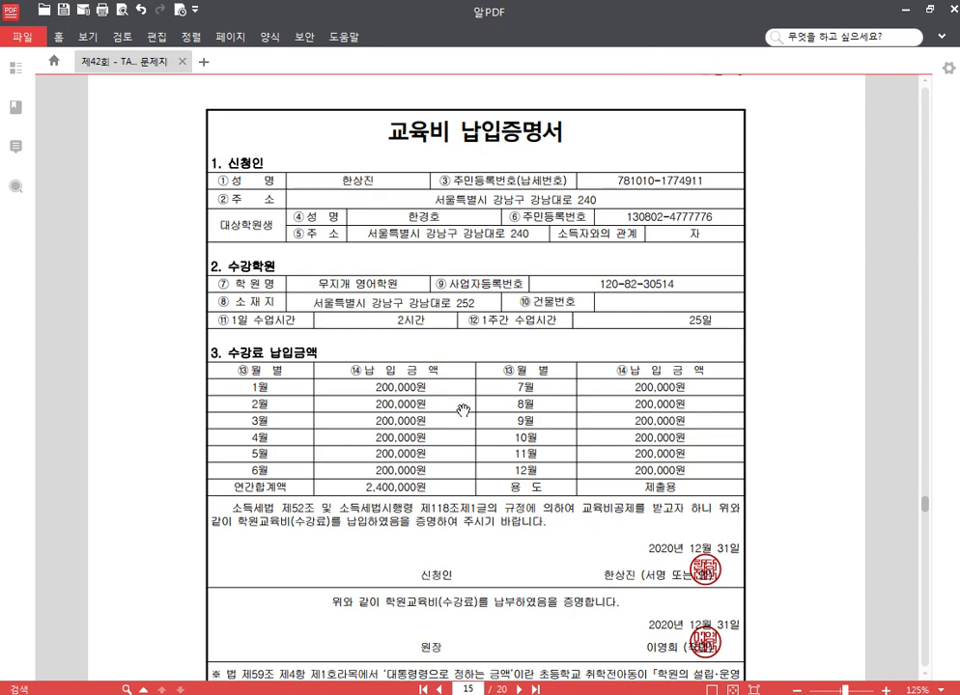
pyautogui.scroll(-3, 457, 423)
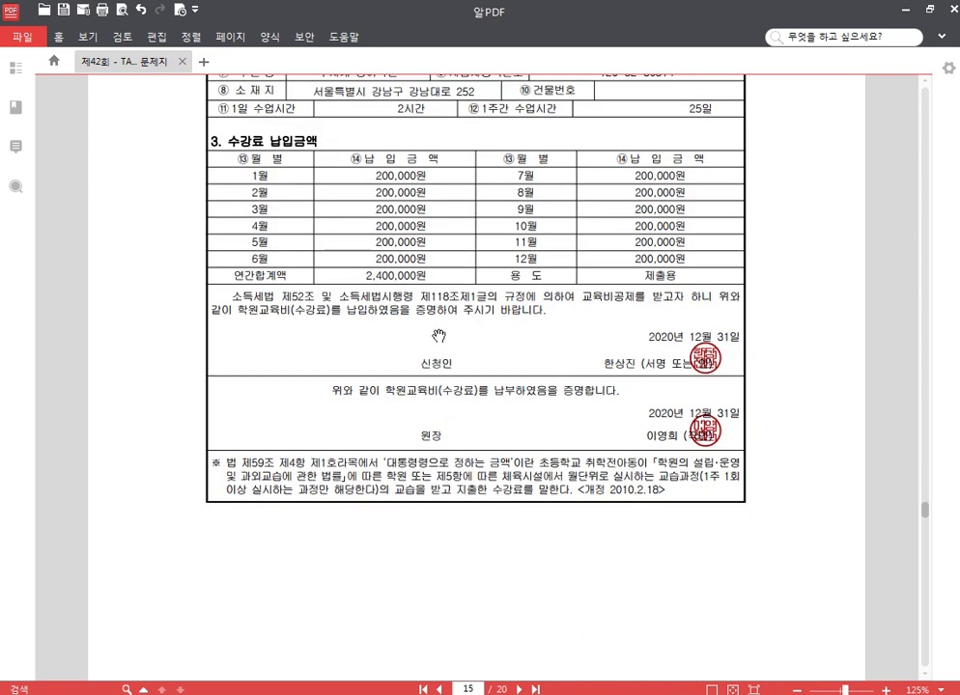
pyautogui.scroll(3, 433, 324)
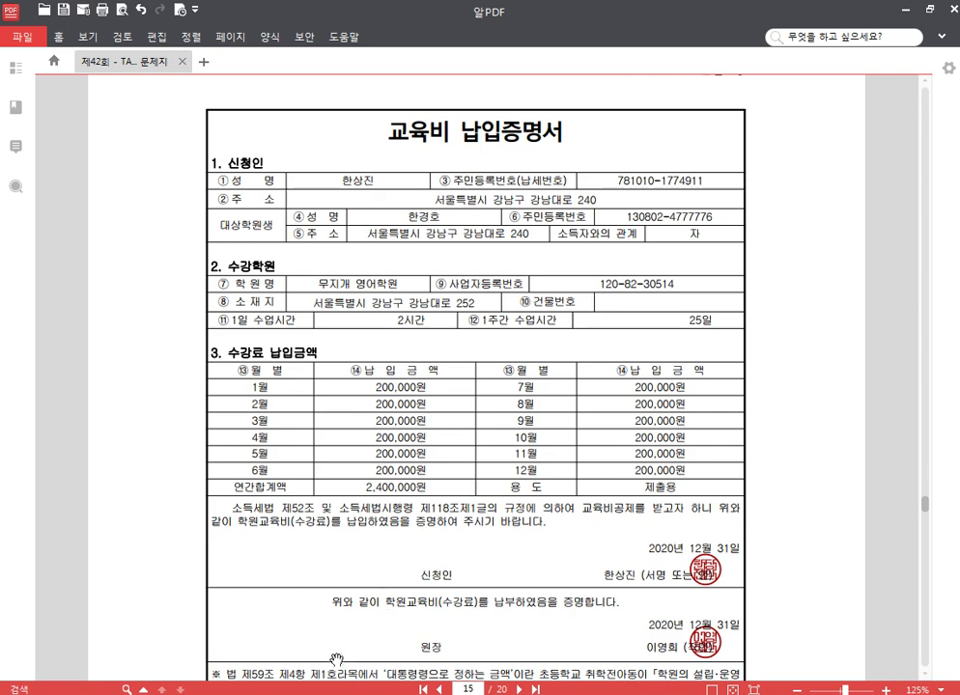
pyautogui.hotkey('alt', 'Tab')
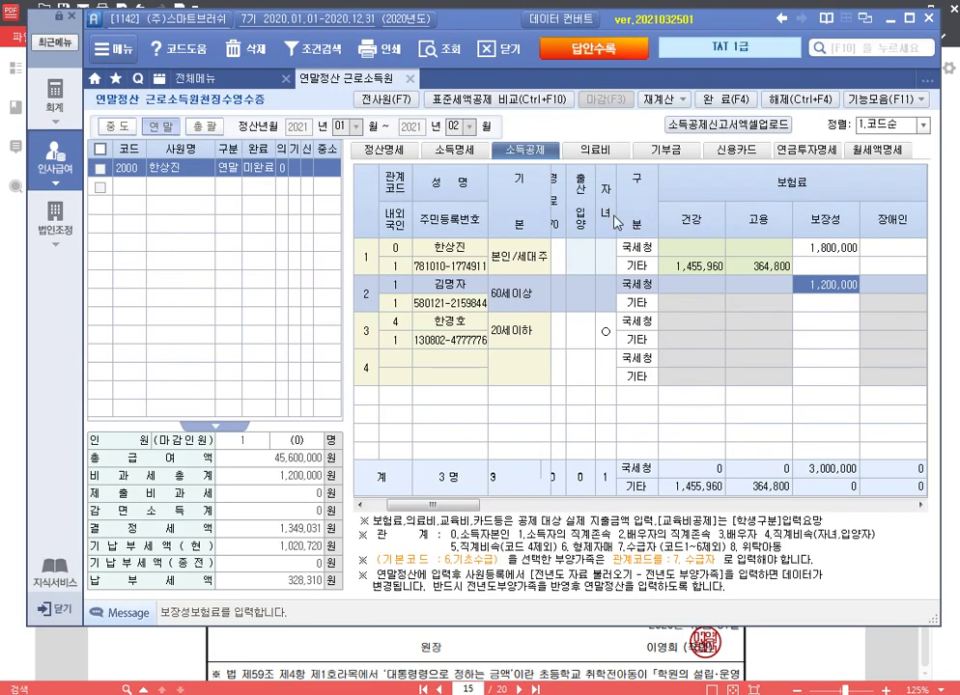
# Step: Set the child's education type to 취학전 and enter 400,000 as the education expense
pyautogui.moveTo(438, 504); pyautogui.dragTo(552, 516)
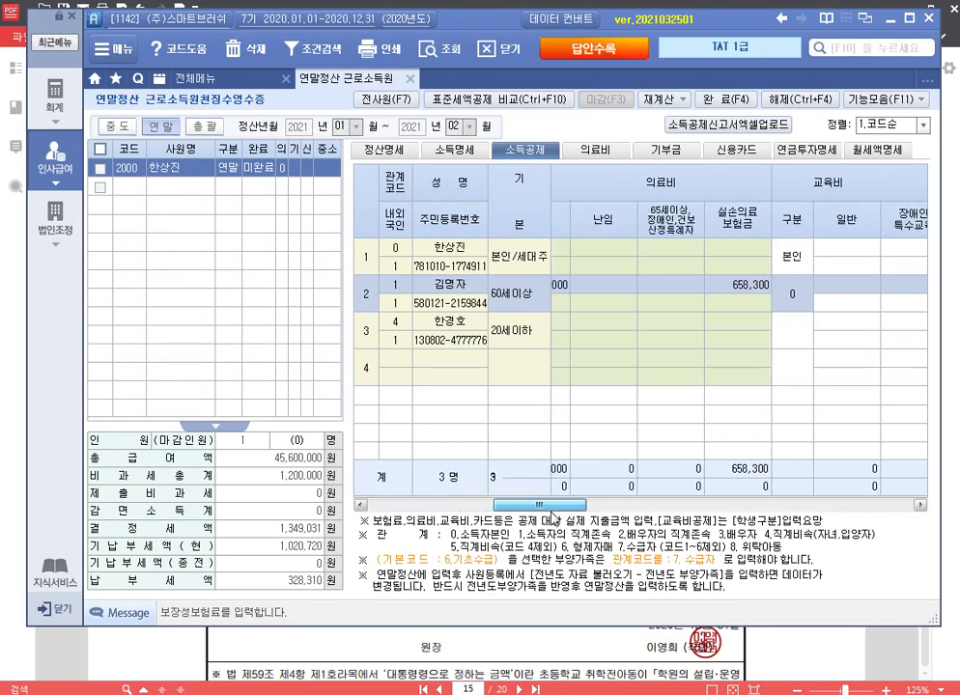
pyautogui.click(800, 365)
pyautogui.press('Return')
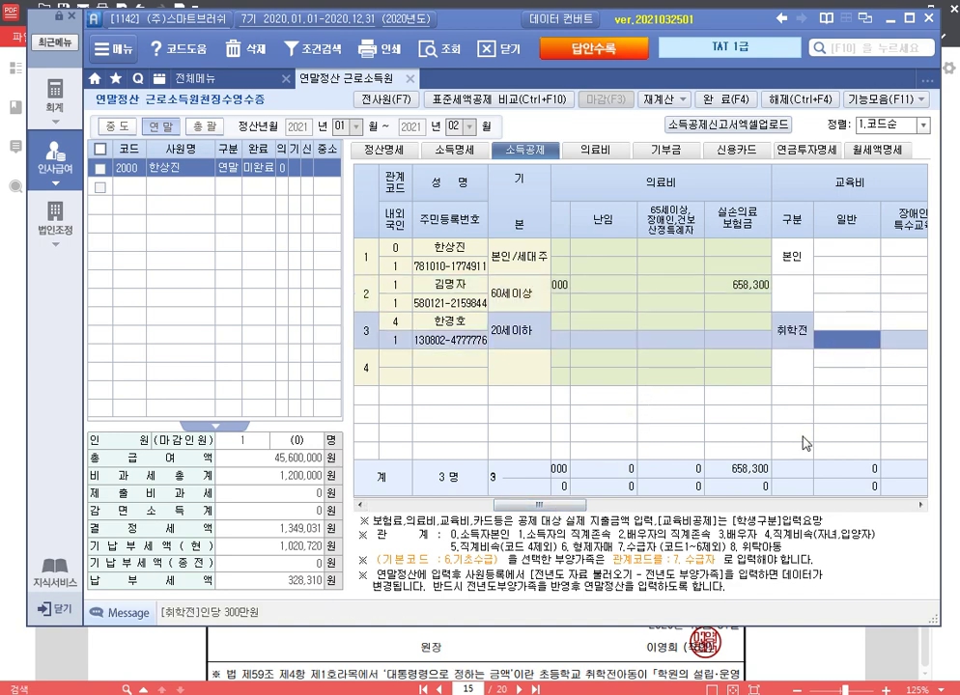
pyautogui.press('Up')
pyautogui.write('400000')
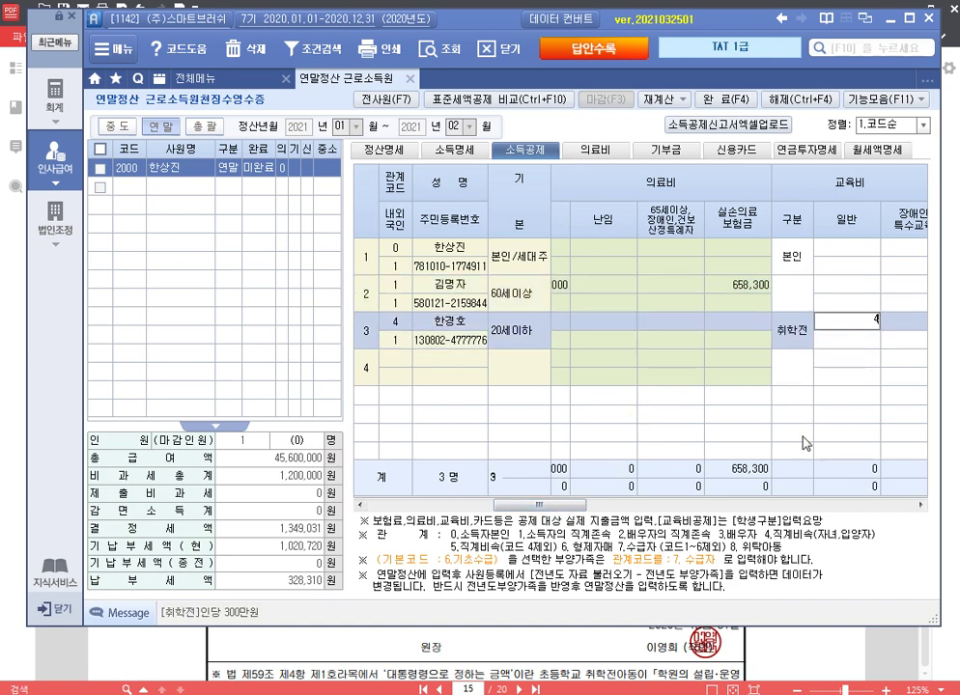
pyautogui.press('Return')
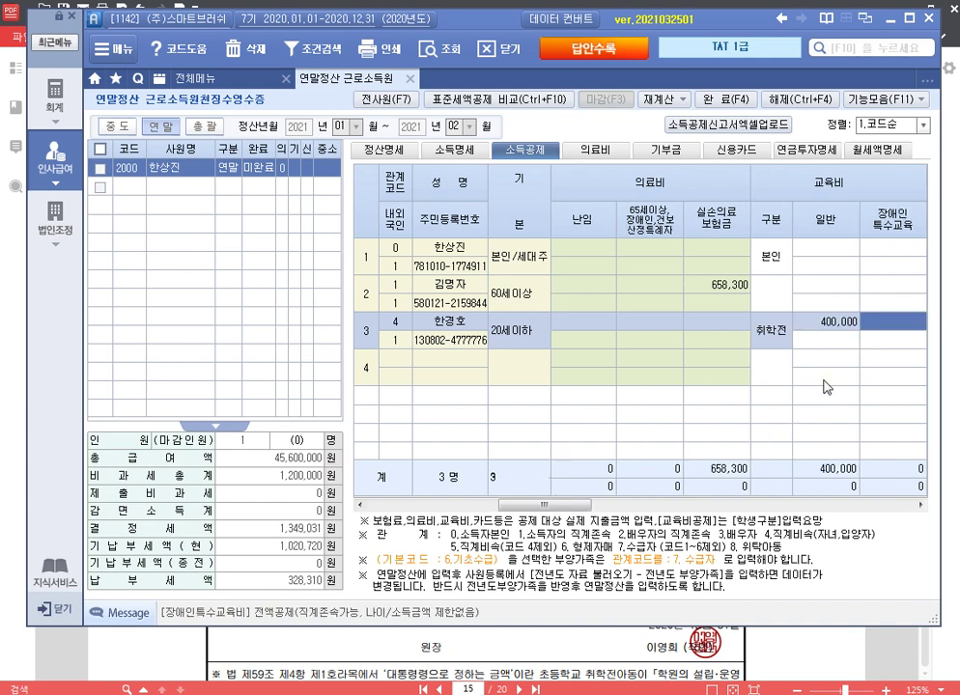
pyautogui.click(833, 328)
pyautogui.press('Delete')
pyautogui.press('Return')
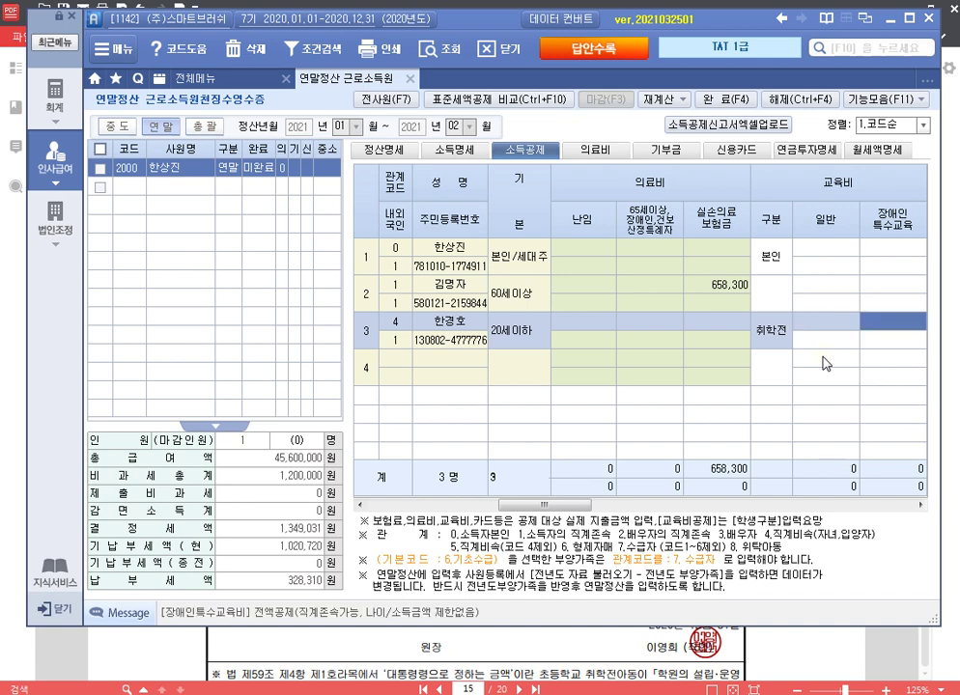
pyautogui.press('Return')
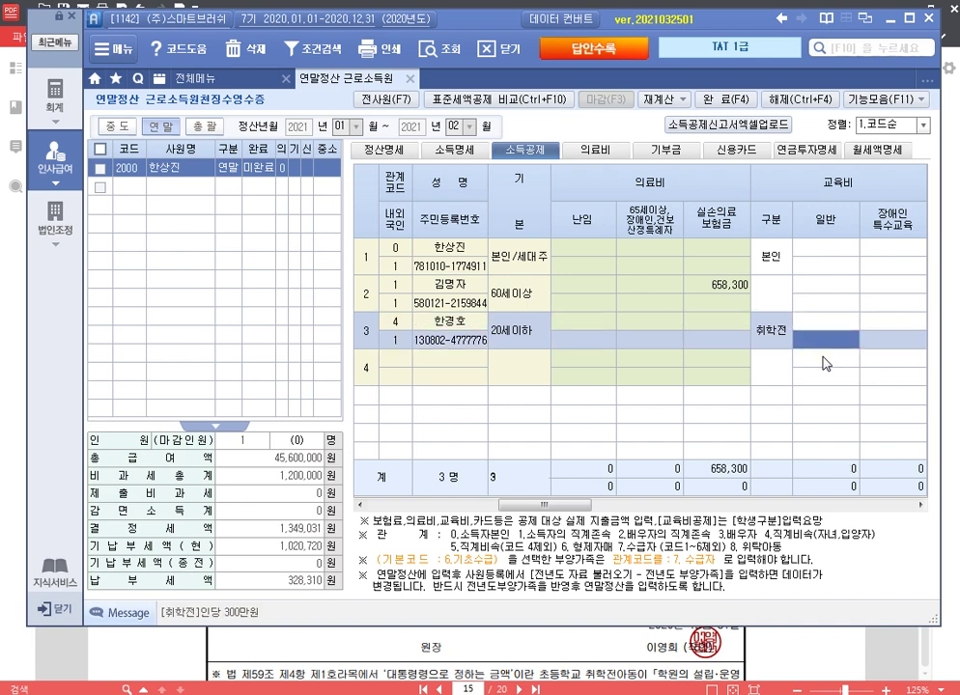
pyautogui.write('400,000')
pyautogui.press('Return')
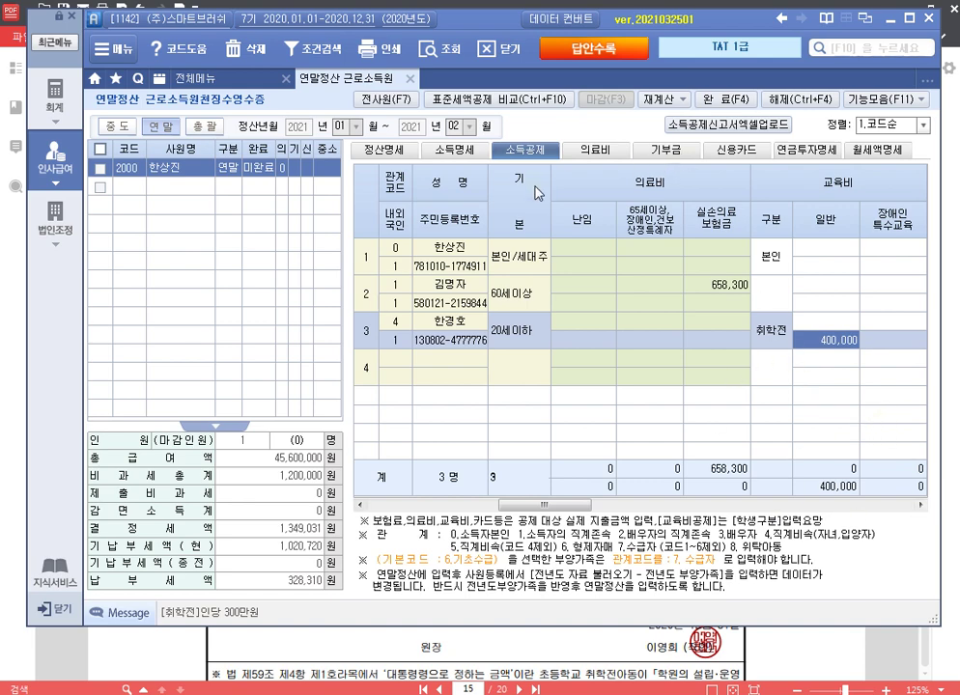
# Step: Check the 정산명세 summary showing 1,169,031 determined tax, then close the settlement screen
pyautogui.click(390, 153)
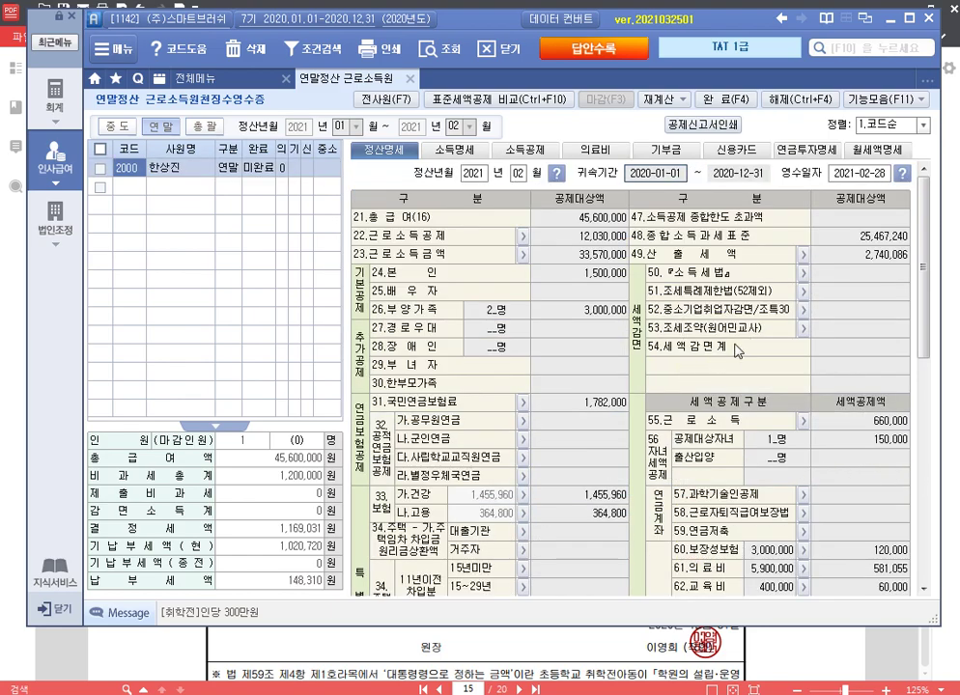
pyautogui.moveTo(929, 215); pyautogui.dragTo(937, 500)
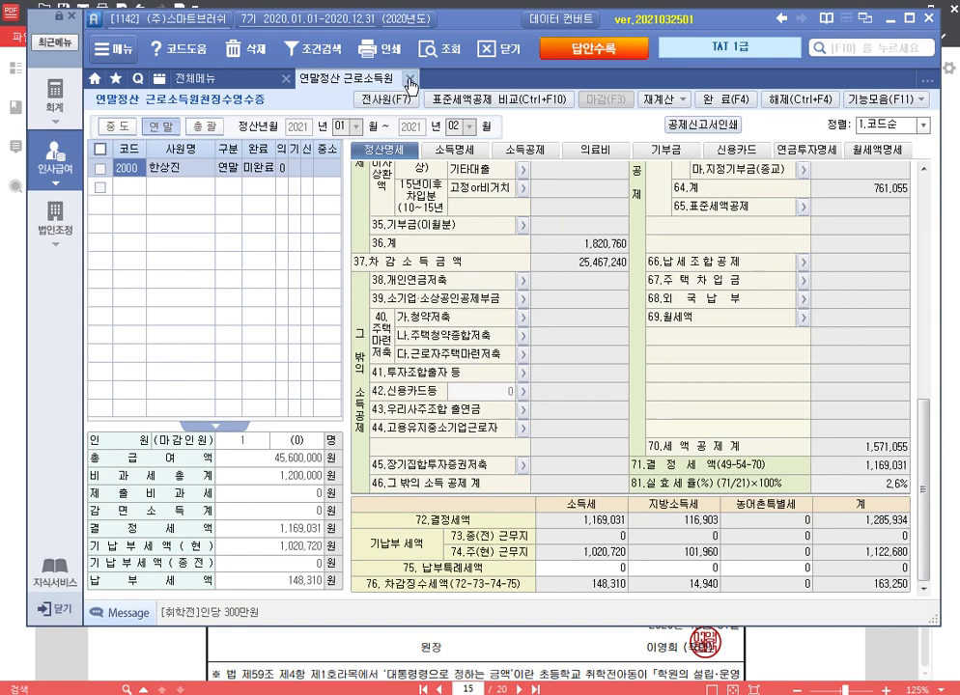
pyautogui.click(409, 81)
# Step: Return to the exam PDF and scroll to page 16's 퇴직소득의 원천징수 question with the 24,000,000 retirement benefit
pyautogui.hotkey('alt', 'Tab')
pyautogui.scroll(-5, 620, 281)
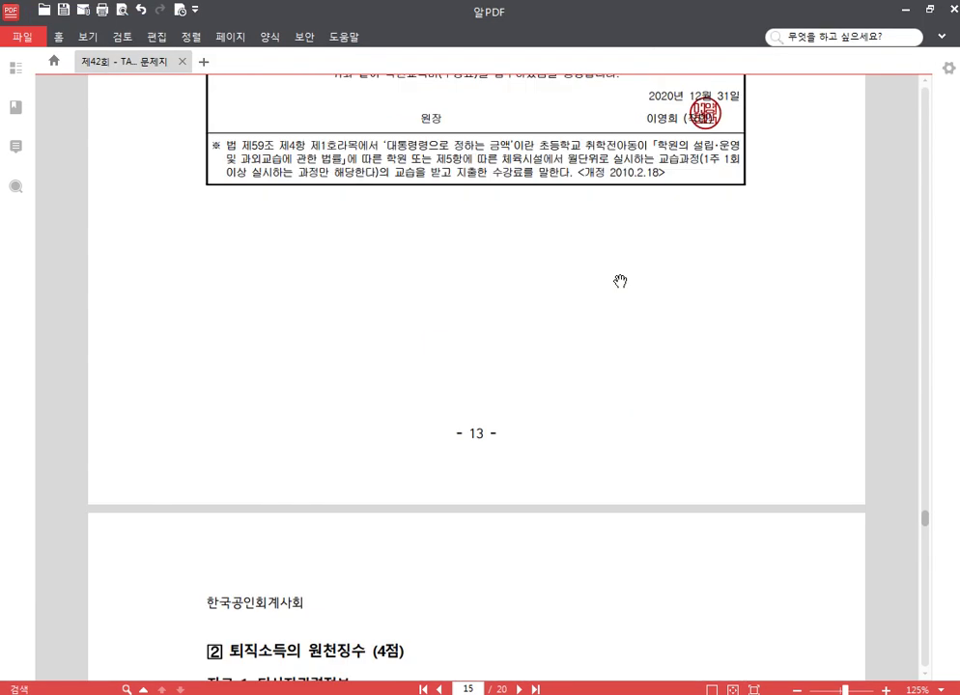
pyautogui.scroll(-5, 608, 286)
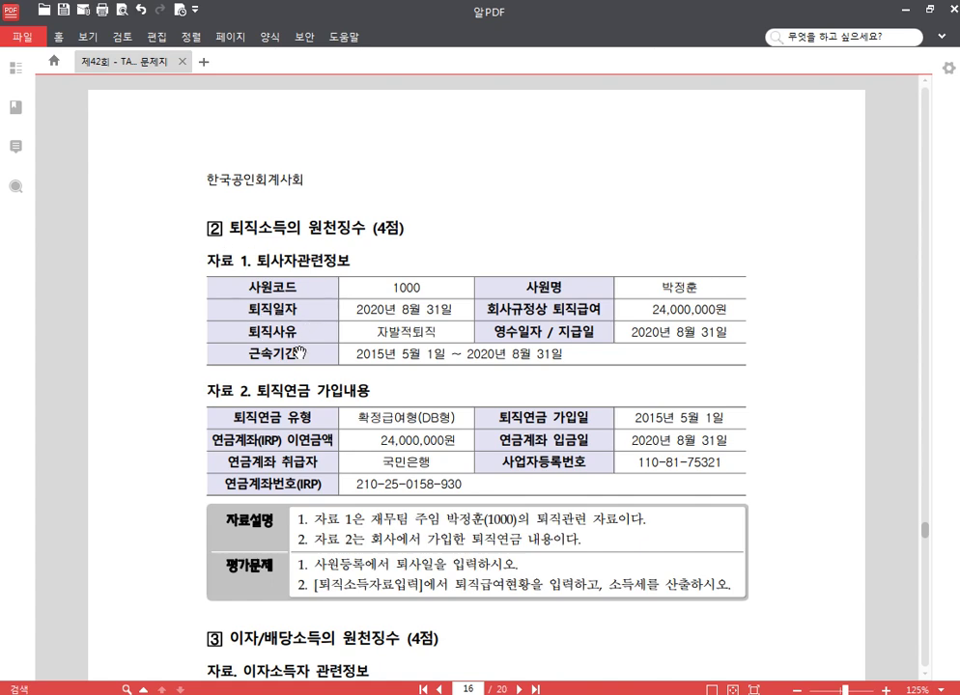
pyautogui.scroll(-2, 299, 352)
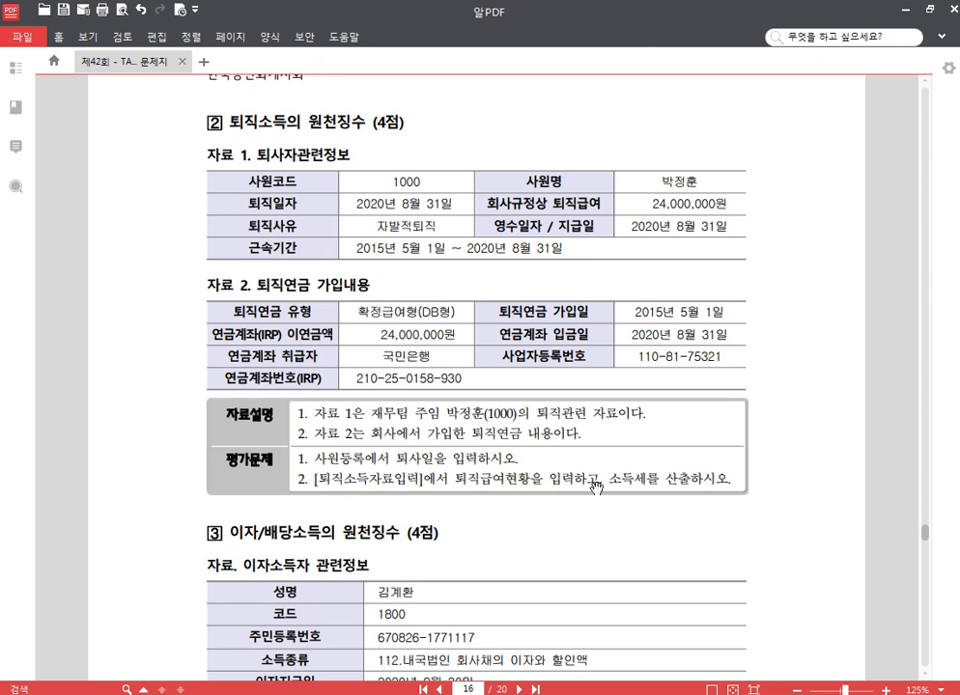
# Step: Scroll the PDF to the 퇴직소득 question and switch back to Smart A's 전체메뉴
pyautogui.scroll(-3, 663, 456)
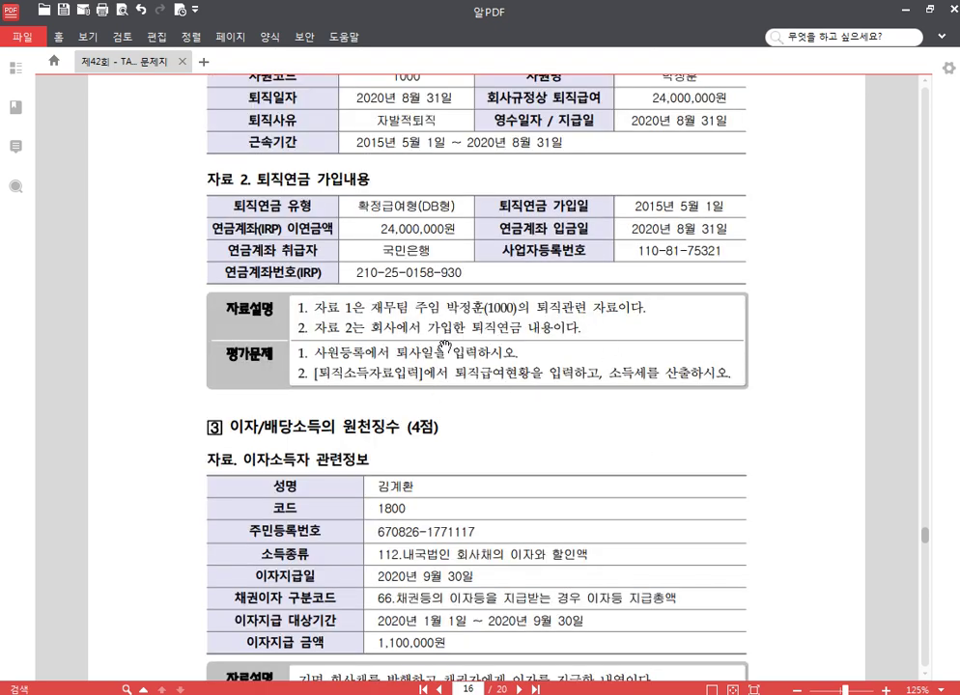
pyautogui.hotkey('alt', 'Tab')
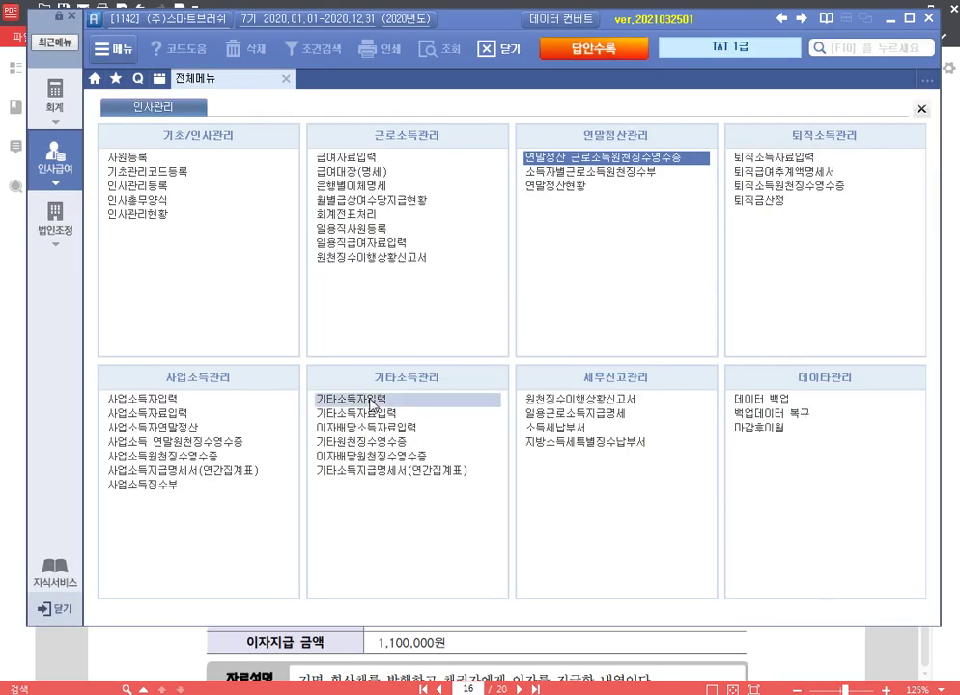
# Step: In 사원등록, give employee 1000 a 퇴사년월일 of 2020-08-31, then close it
pyautogui.click(192, 158)
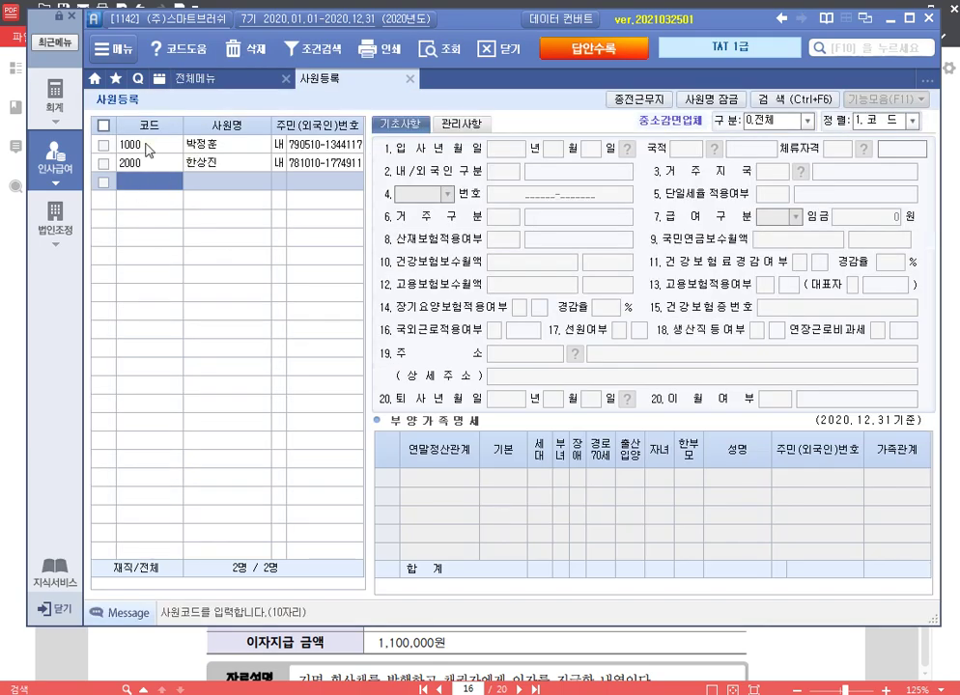
pyautogui.click(130, 145)
pyautogui.click(511, 400)
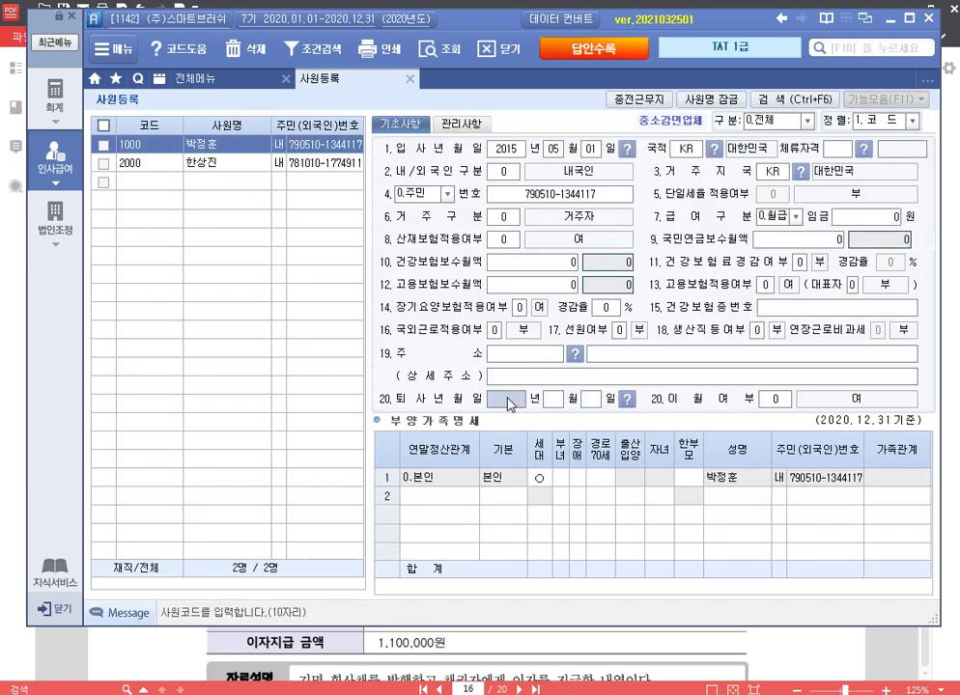
pyautogui.write('20200831')
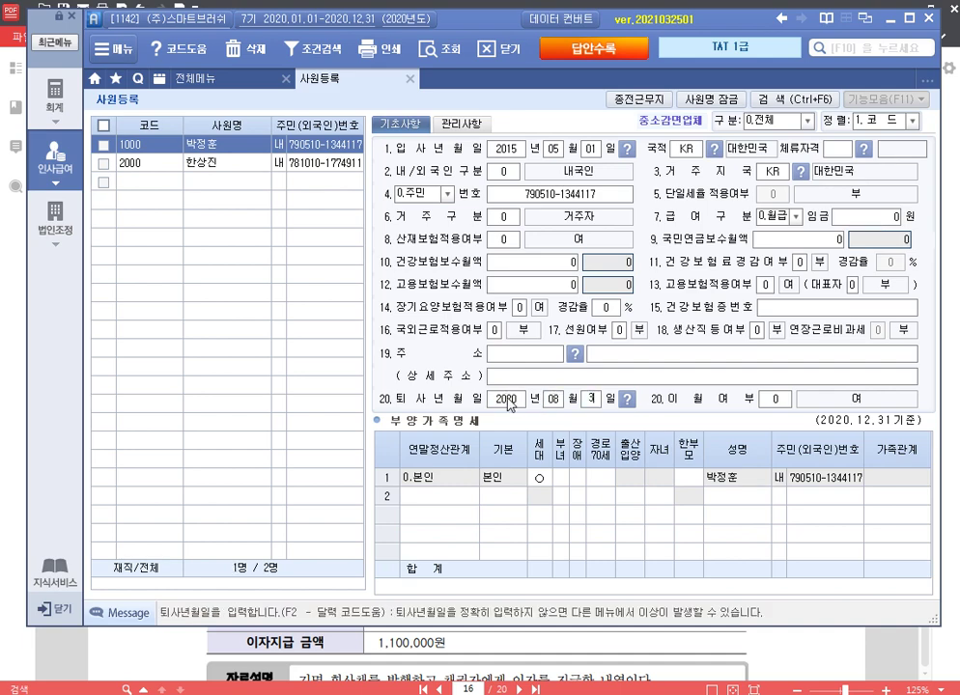
pyautogui.press('Return')
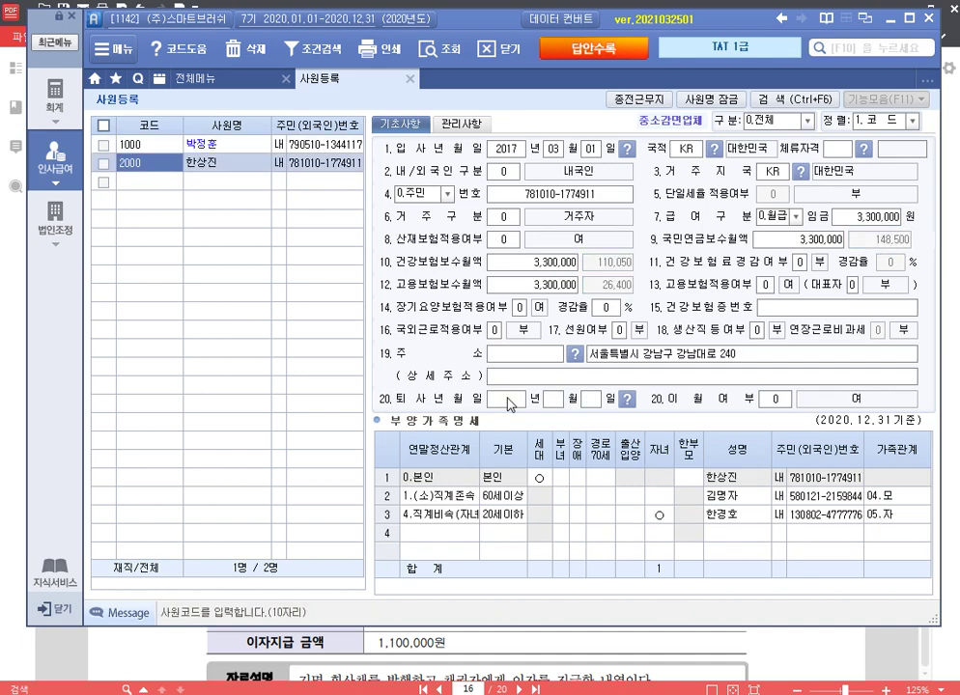
pyautogui.click(410, 78)
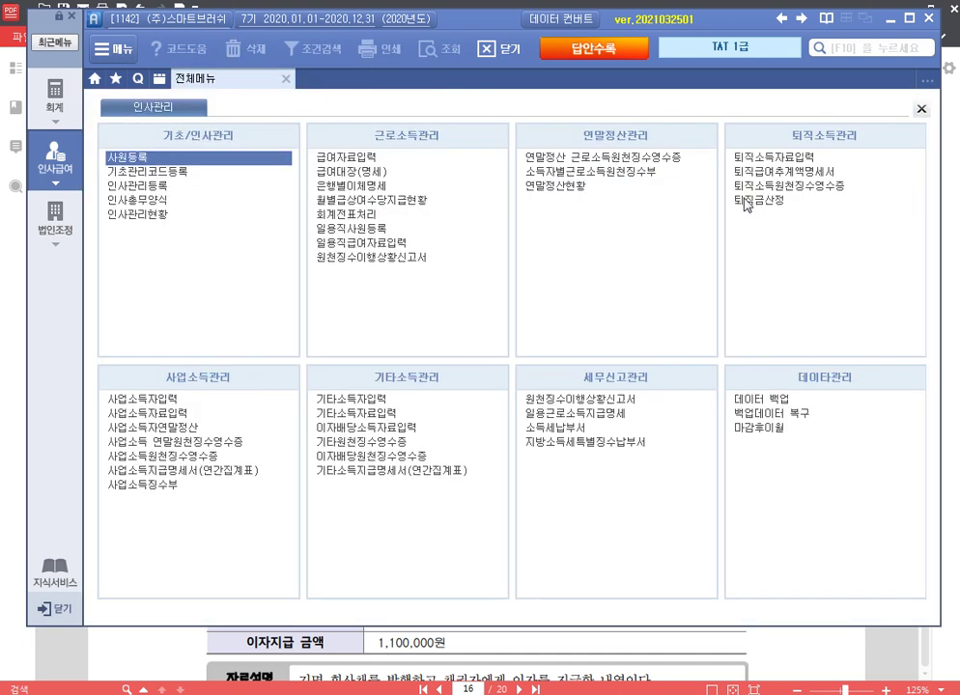
# Step: In 퇴직소득자료입력, use payment month 08 and add employee 1000 as 퇴직 with reason 자발
pyautogui.click(773, 157)
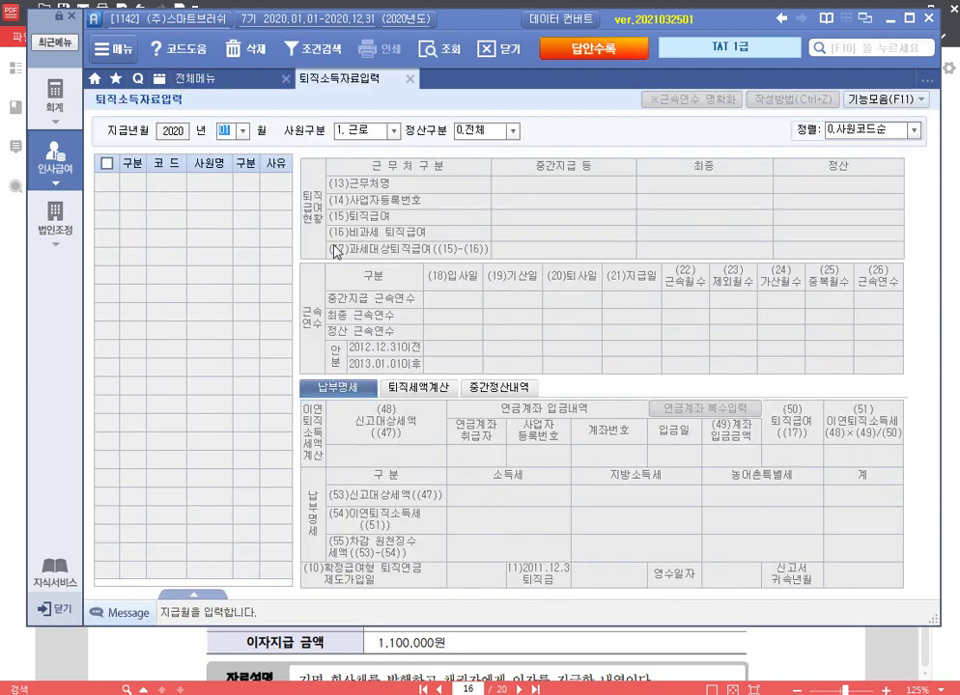
pyautogui.write('08')
pyautogui.press('Return')
pyautogui.press('Return')
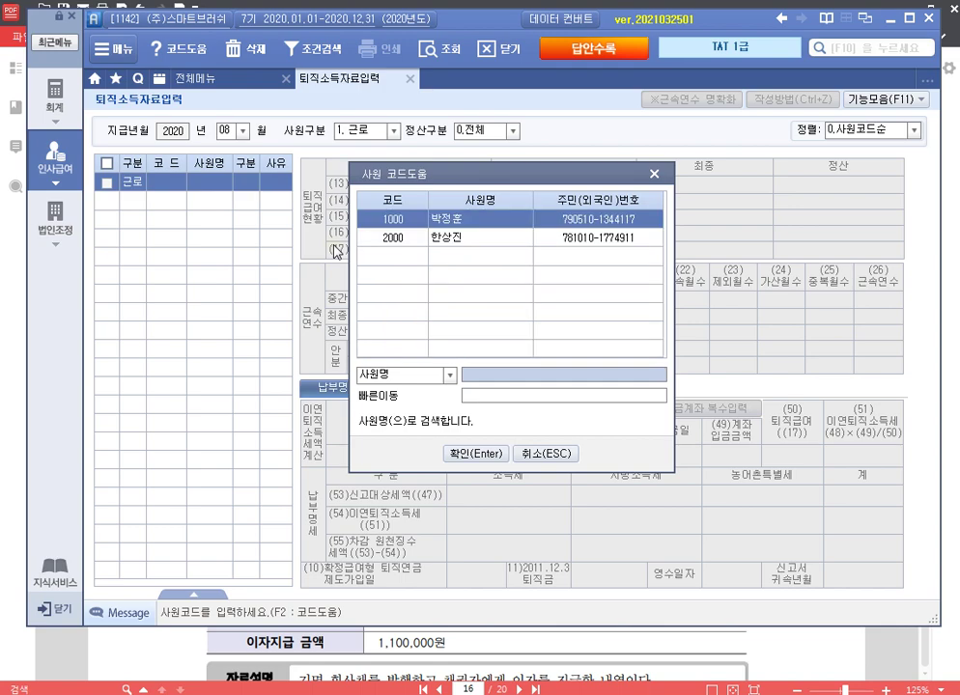
pyautogui.press('Return')
pyautogui.write('1')
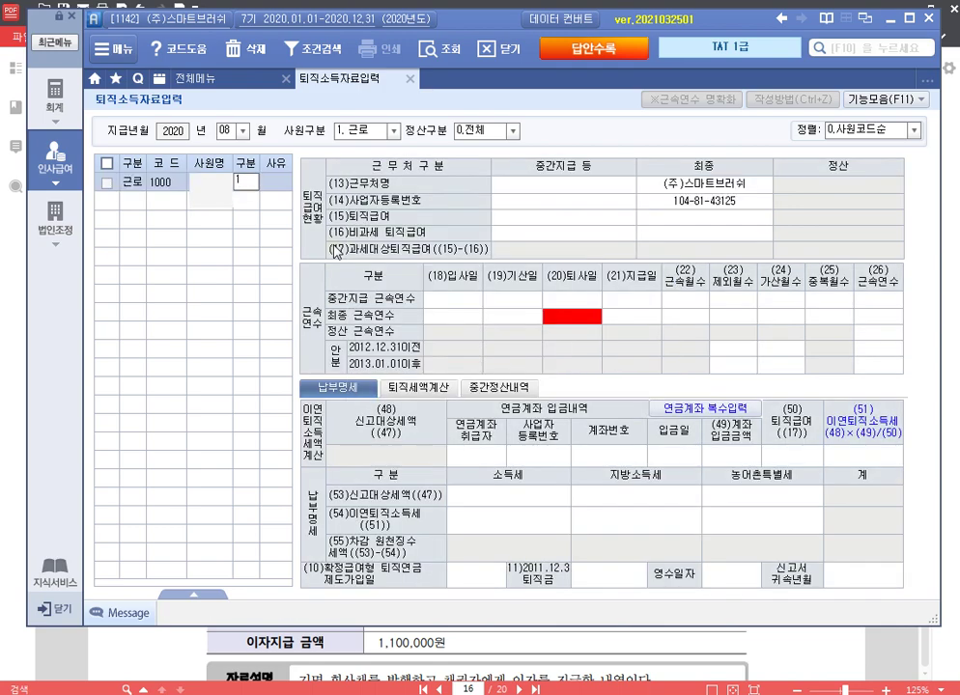
pyautogui.press('Return')
pyautogui.write('3')
pyautogui.press('Return')
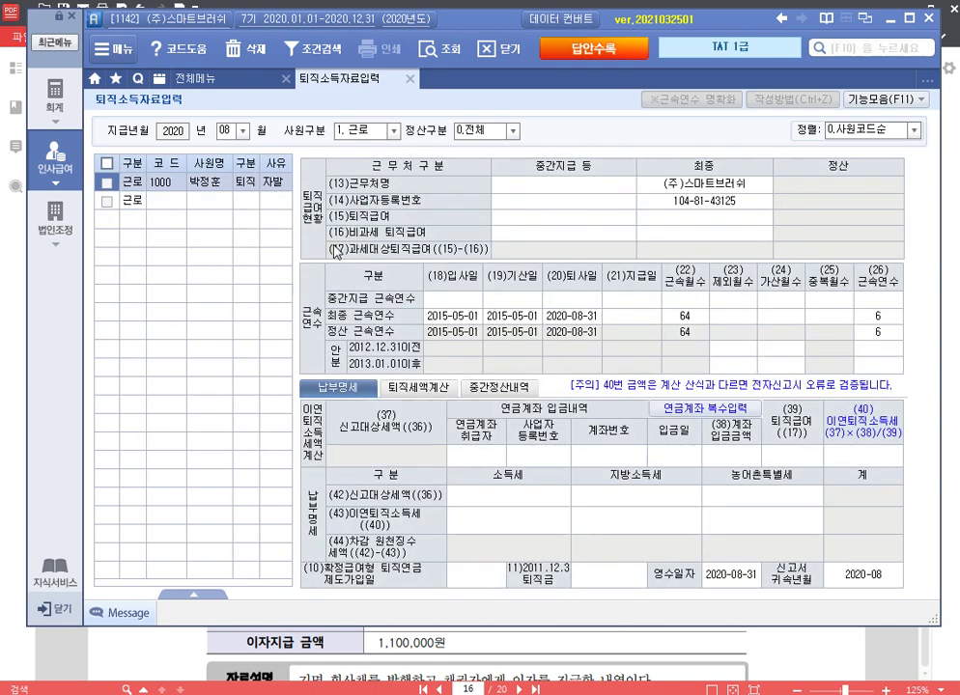
# Step: Enter 24,000,000 as the retirement pay with a 2020-08-31 payment date
pyautogui.click(711, 225)
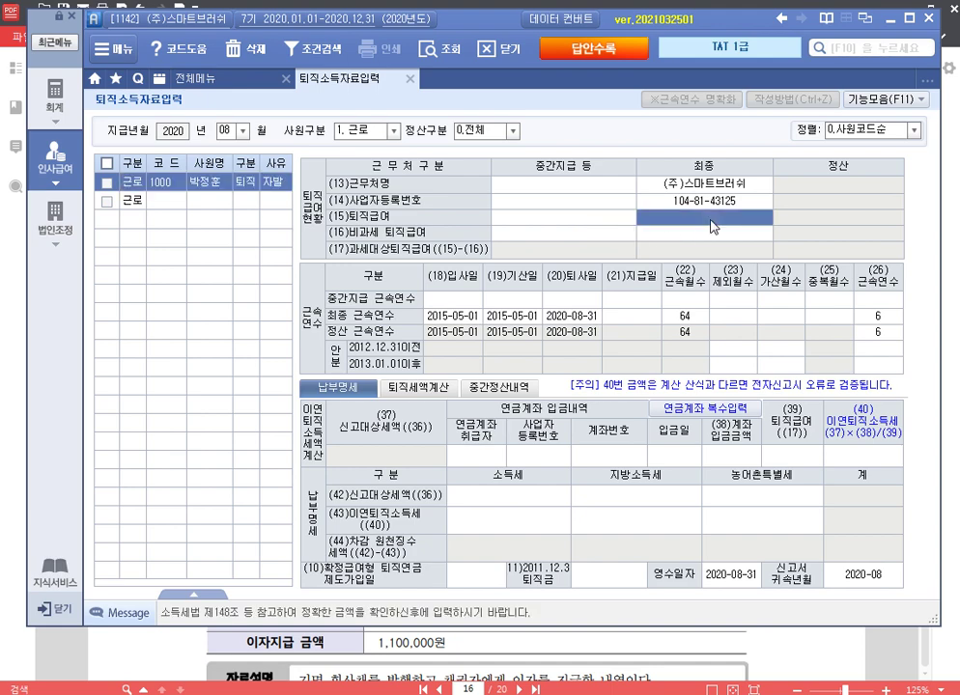
pyautogui.write('24000000')
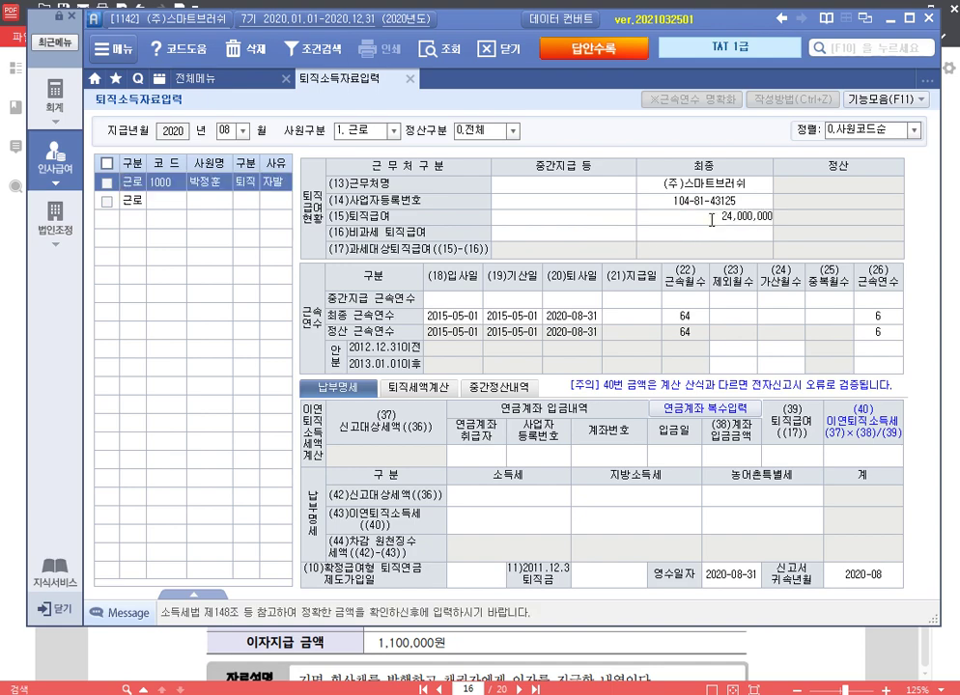
pyautogui.press('Return')
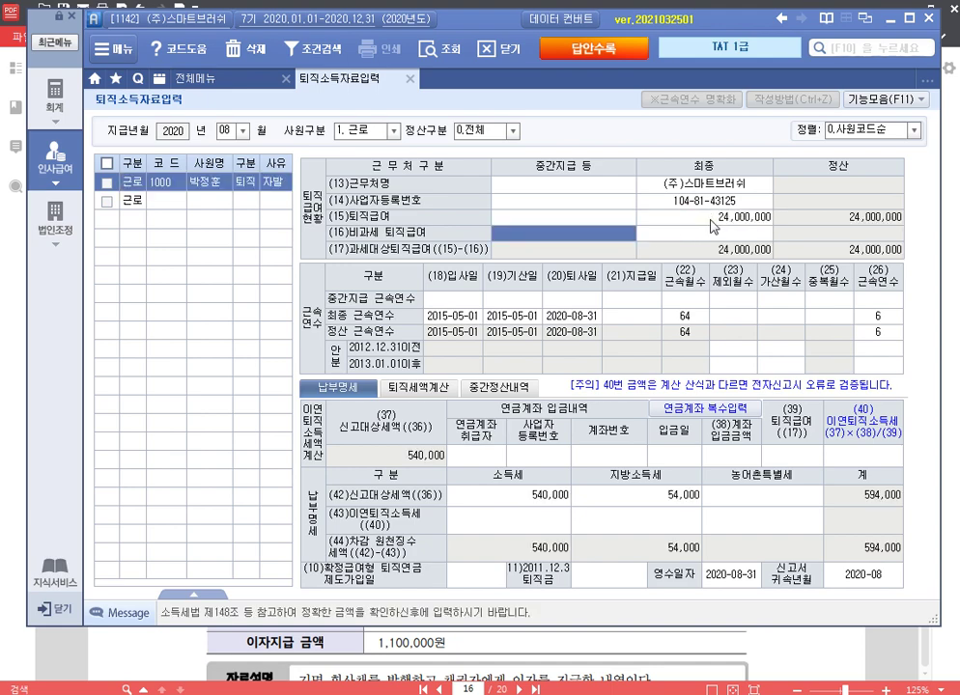
pyautogui.click(642, 324)
pyautogui.write('20200831')
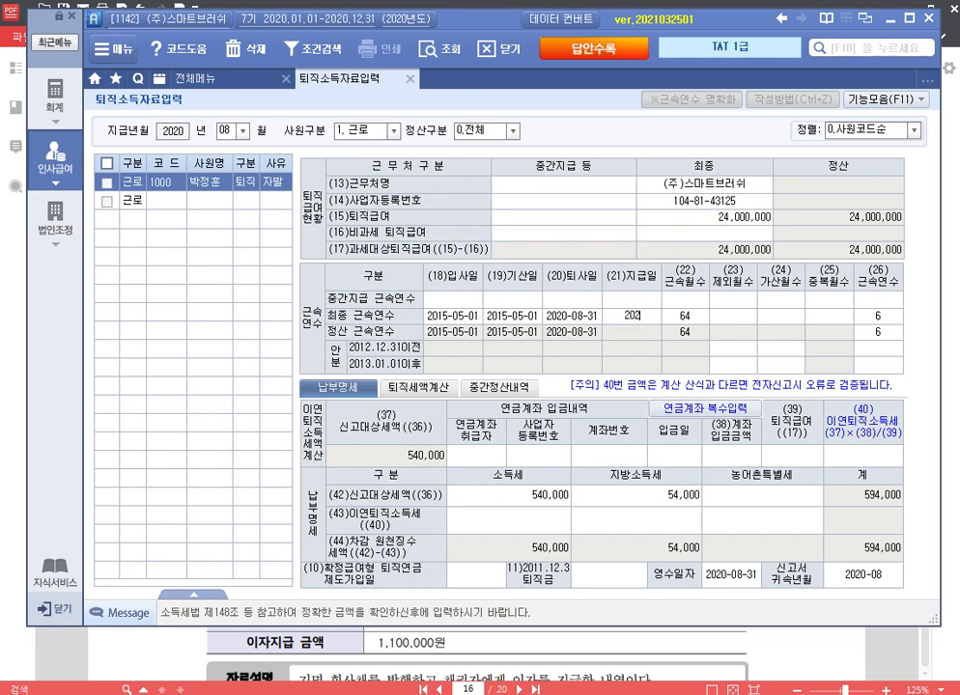
pyautogui.press('Return')
pyautogui.press('Return')
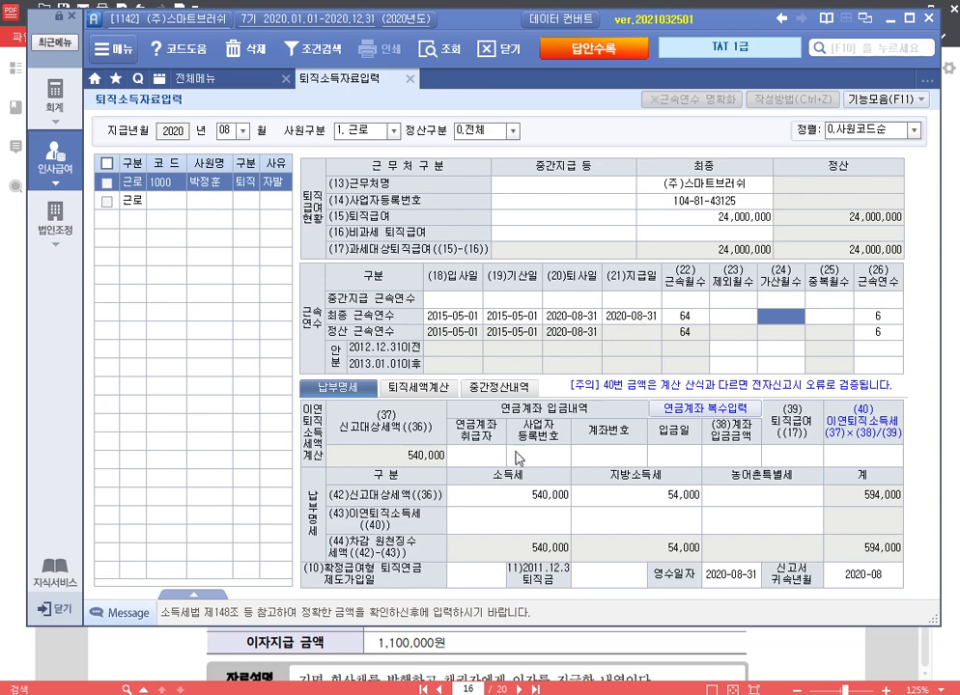
# Step: Record the 국민은행 pension account and its number, deposited 2020-08-31, deferring the tax
pyautogui.click(488, 455)
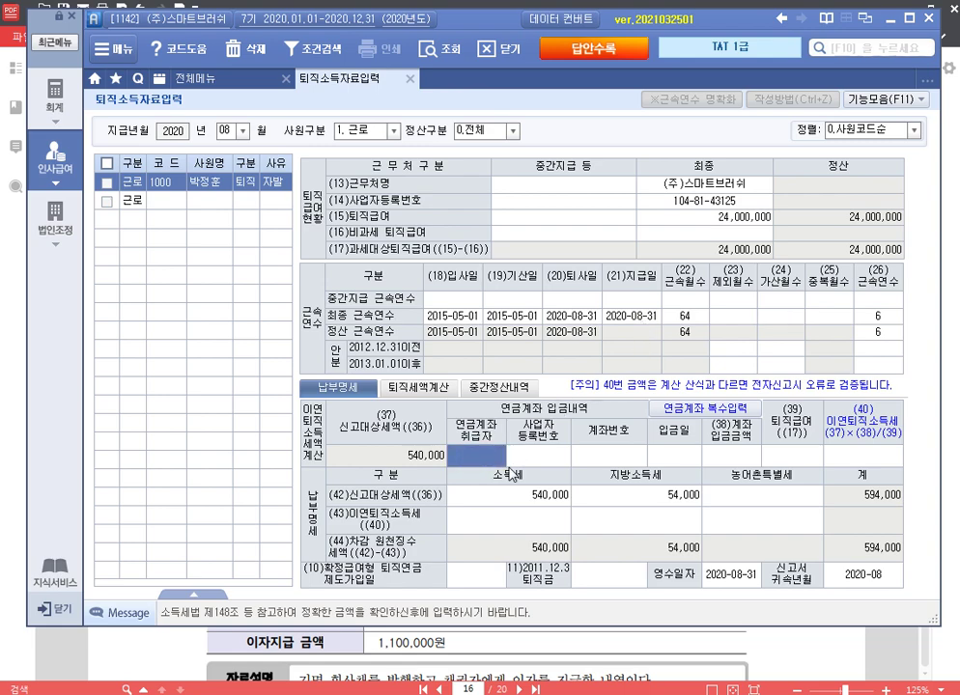
pyautogui.write('국민은행')
pyautogui.press('Return')
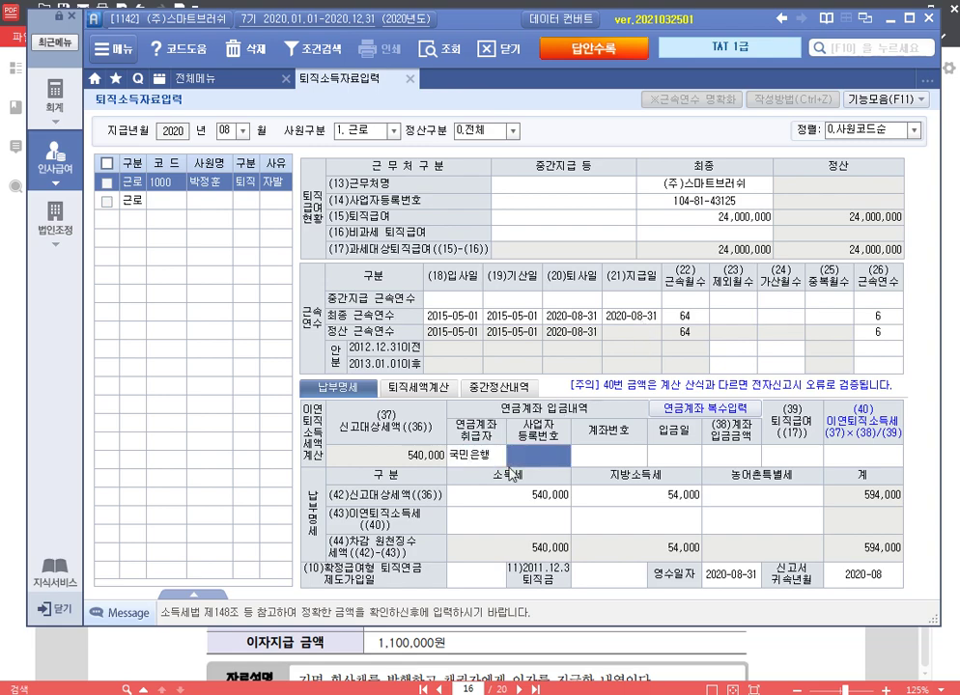
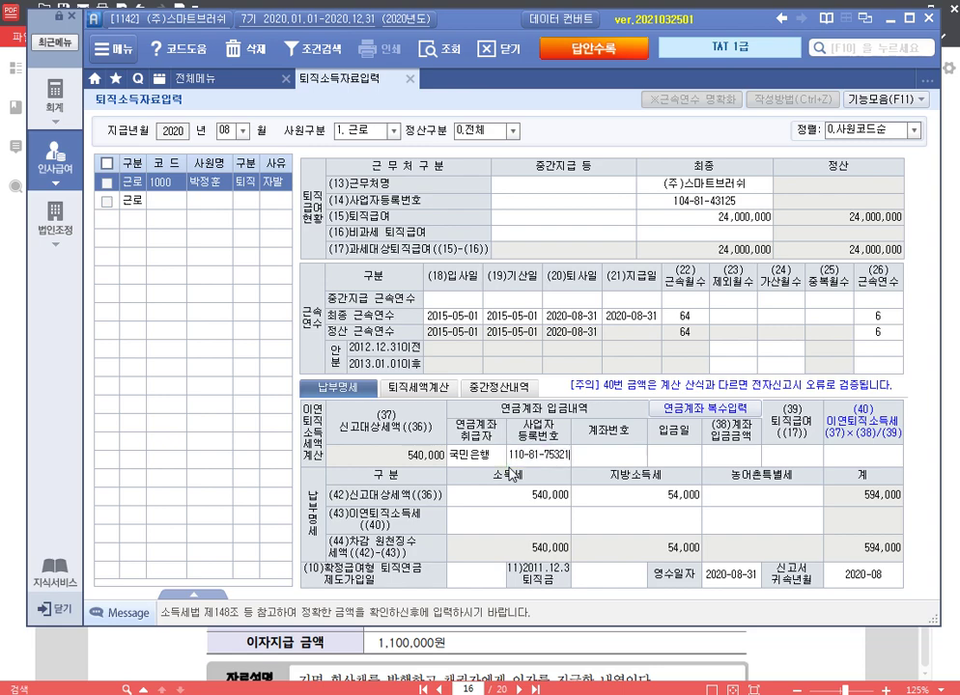
pyautogui.press('Return')
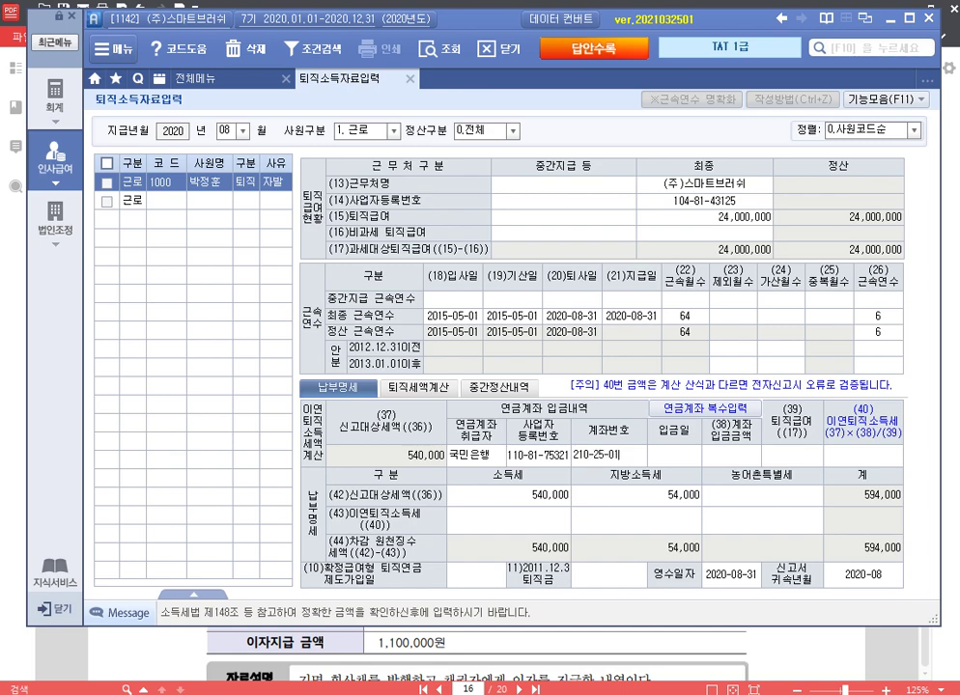
pyautogui.press('Return')
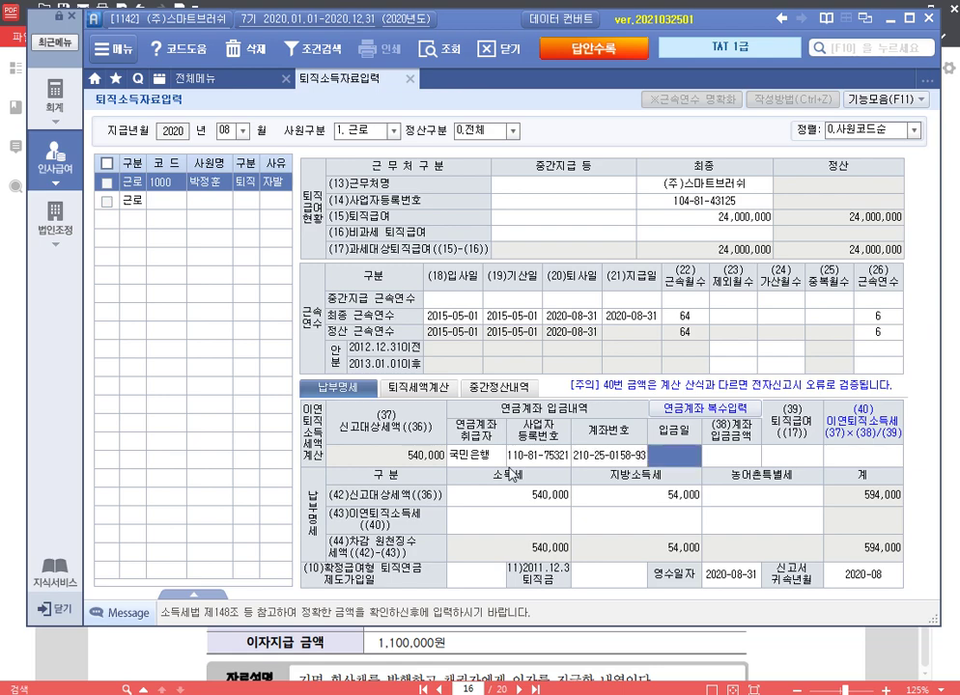
pyautogui.write('20')
pyautogui.write('20-08-3')
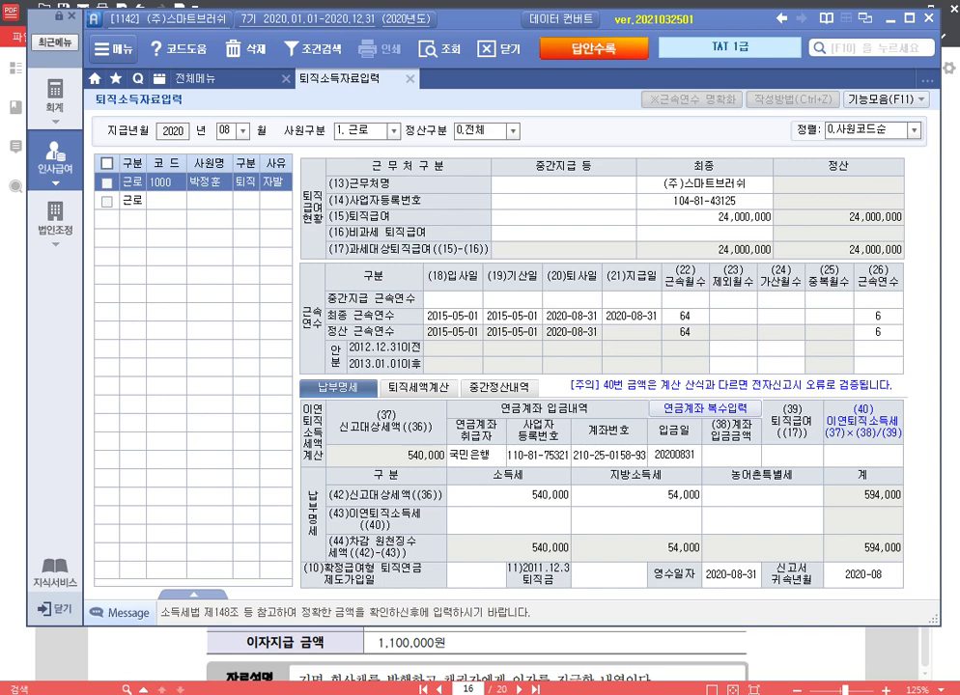
pyautogui.write('1')
pyautogui.press('Return')
pyautogui.press('Return')
pyautogui.press('Return')
pyautogui.press('Return')
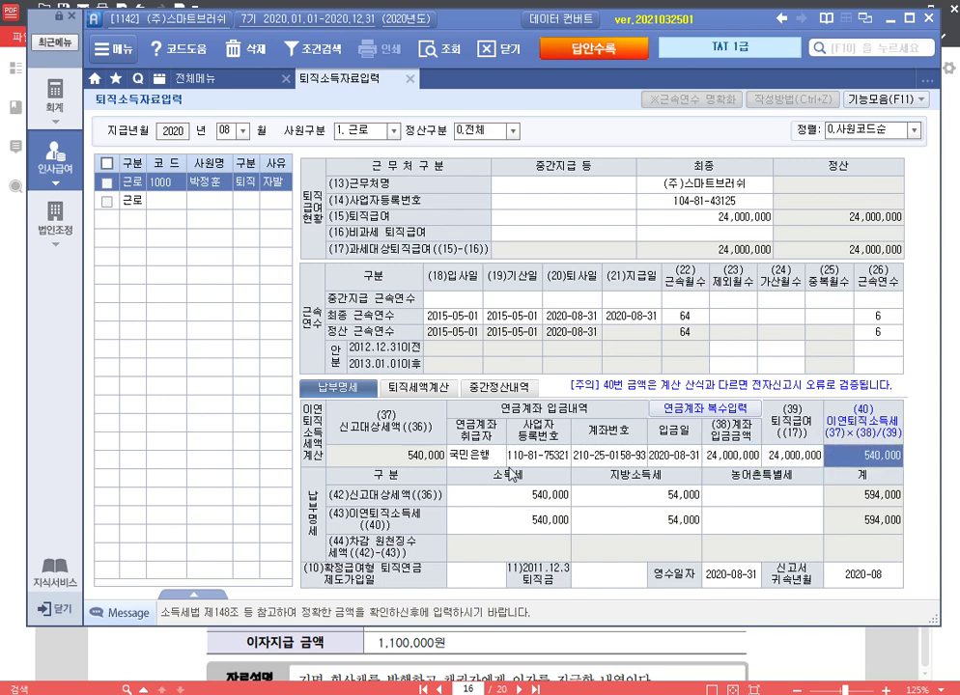
# Step: Set the DB enrolment date to 2015-05-01, check the filing month, and close the screen
pyautogui.click(473, 579)
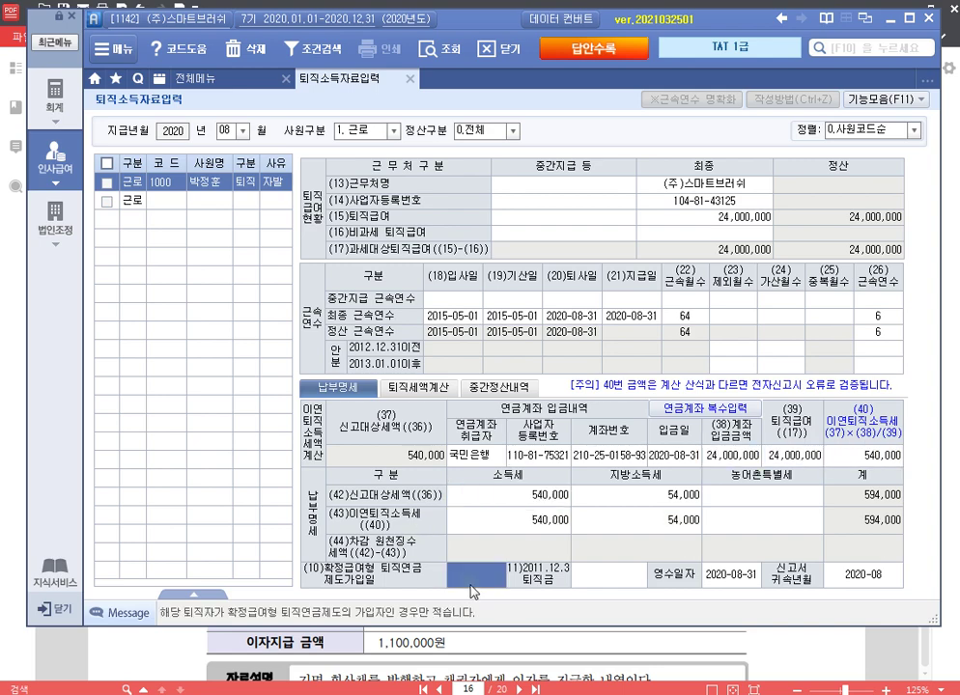
pyautogui.write('20150501')
pyautogui.press('Return')
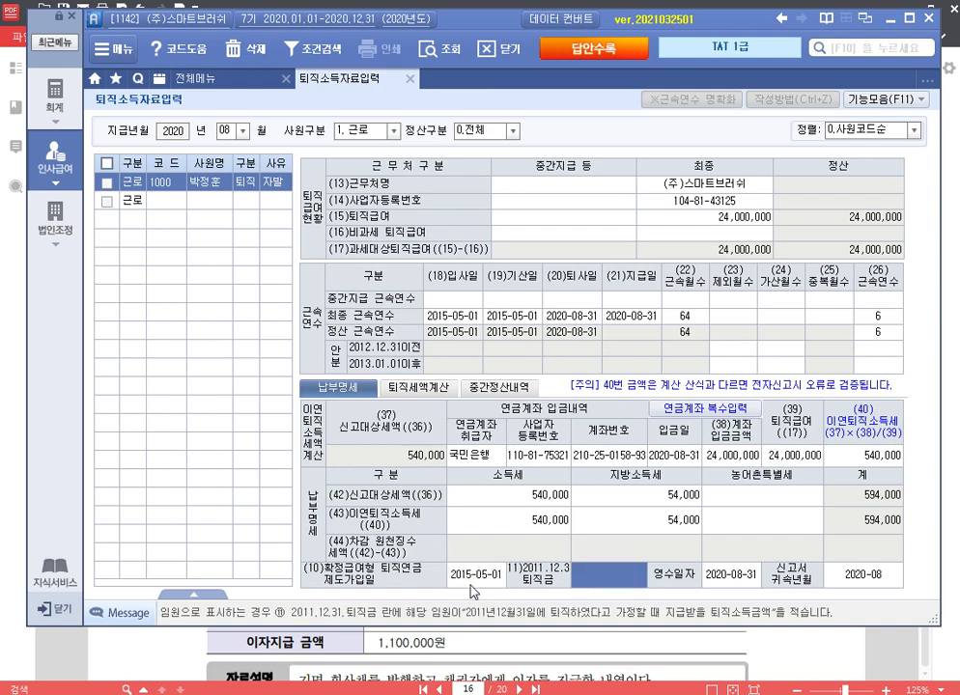
pyautogui.press('Return')
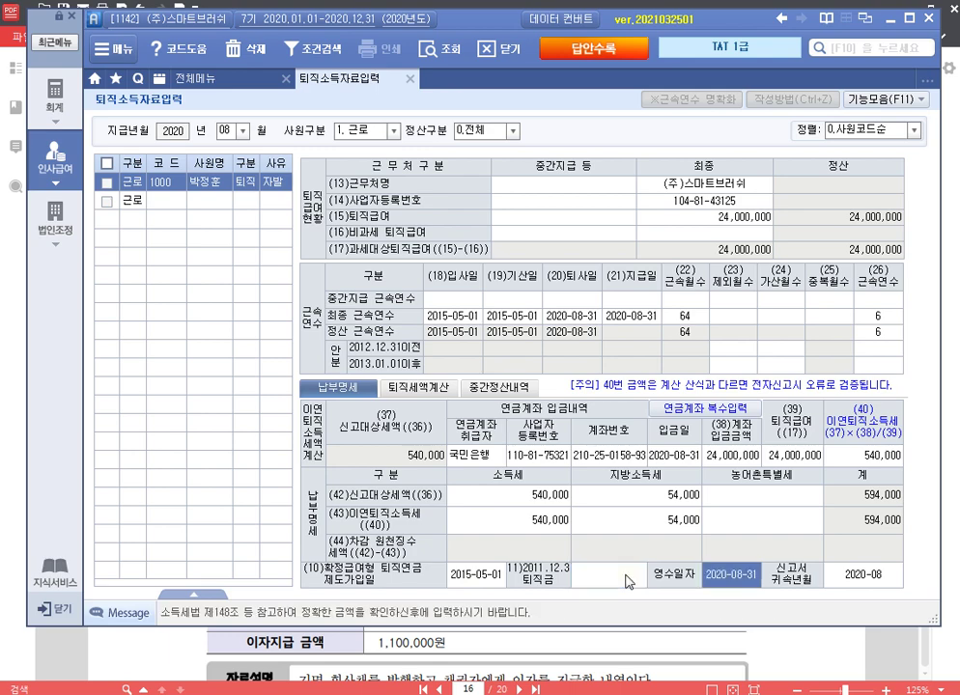
pyautogui.click(869, 575)
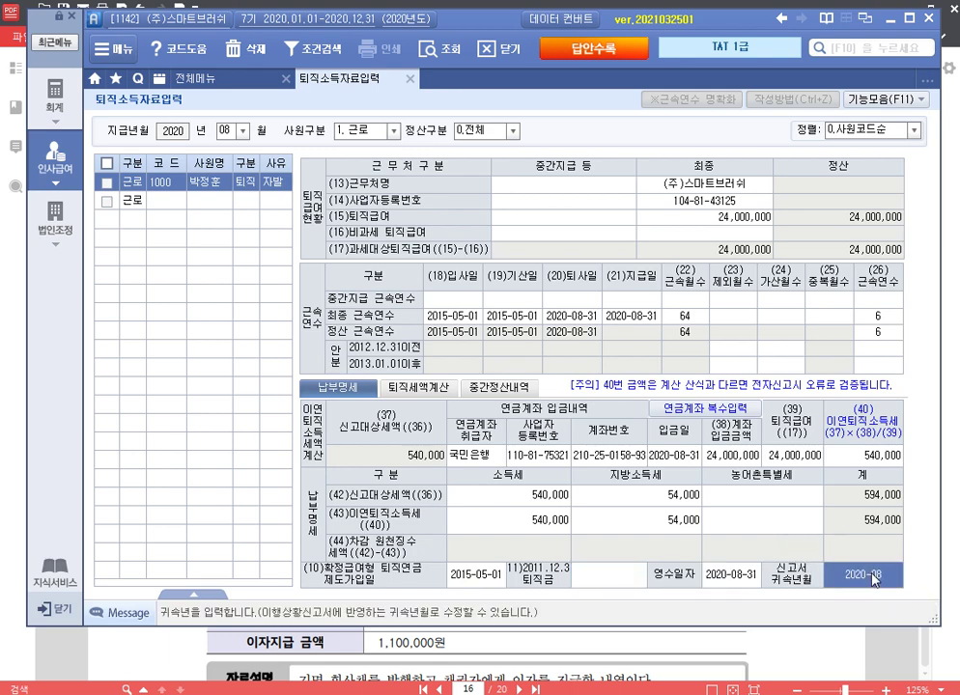
pyautogui.click(410, 78)
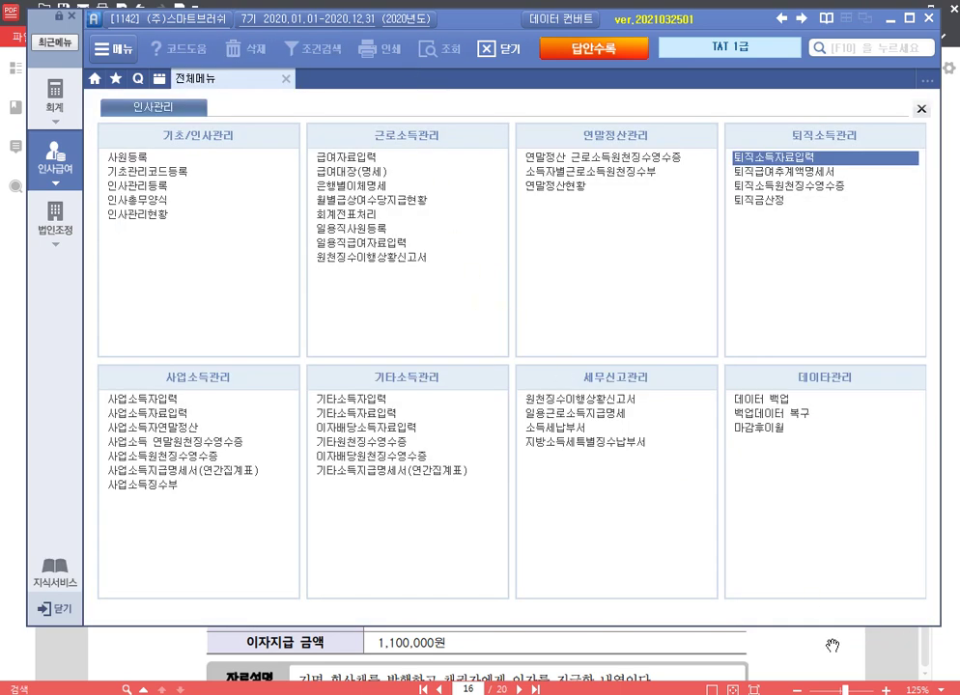
# Step: Read page 14's interest-income question (1,100,000 at 14%) in the PDF, then return to Smart A
pyautogui.hotkey('alt', 'Tab')
pyautogui.scroll(-5, 707, 413)
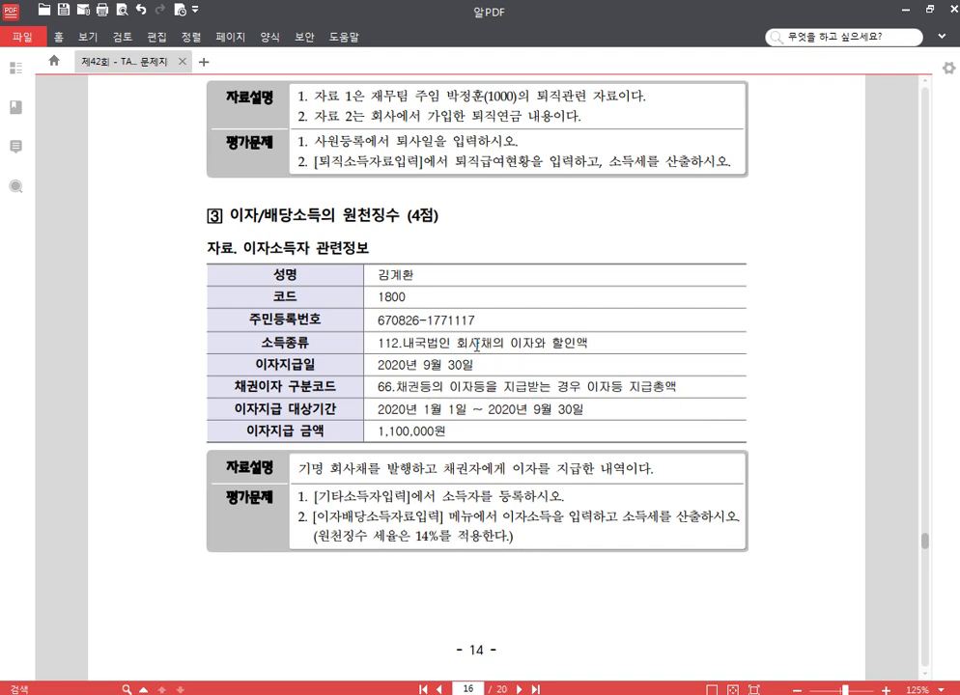
pyautogui.scroll(-1, 579, 328)
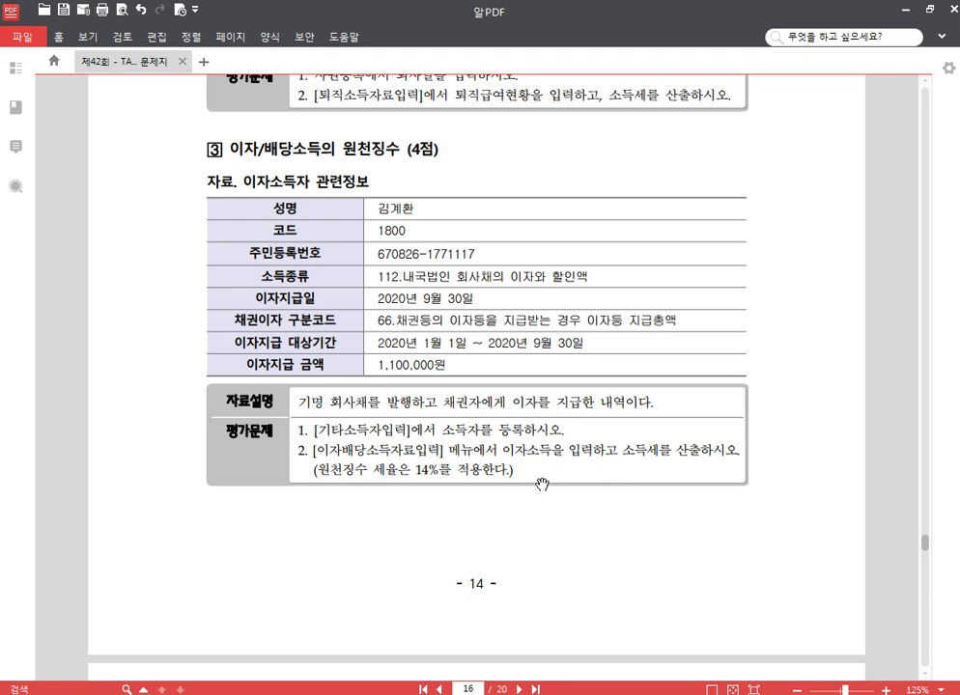
pyautogui.hotkey('alt', 'Tab')
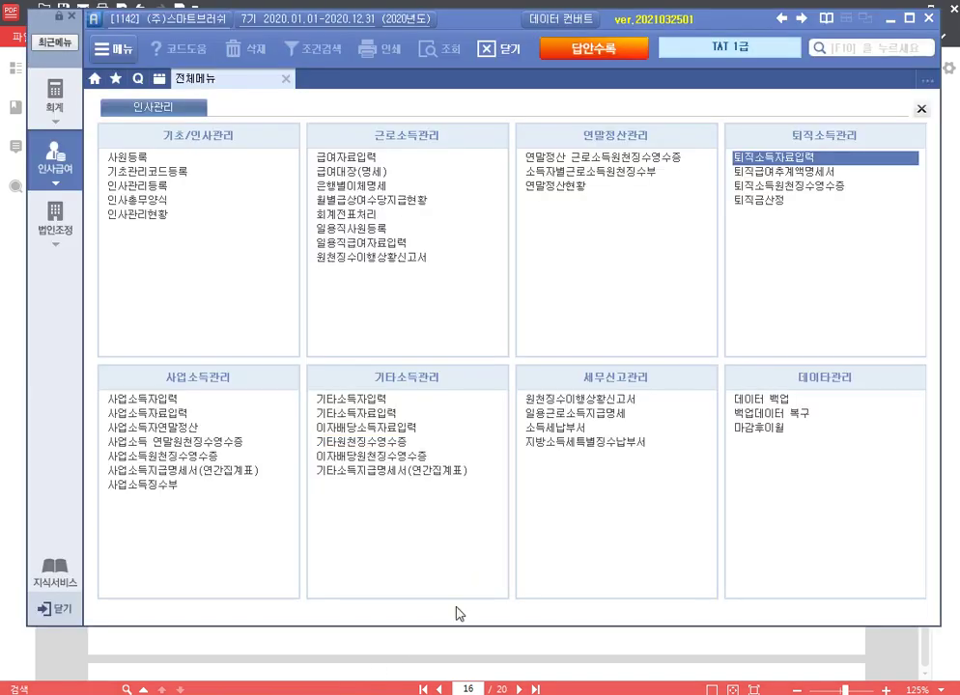
# Step: In 기타소득자입력, register earner 01800 with name, resident number and 소득구분 112, then close
pyautogui.click(353, 398)
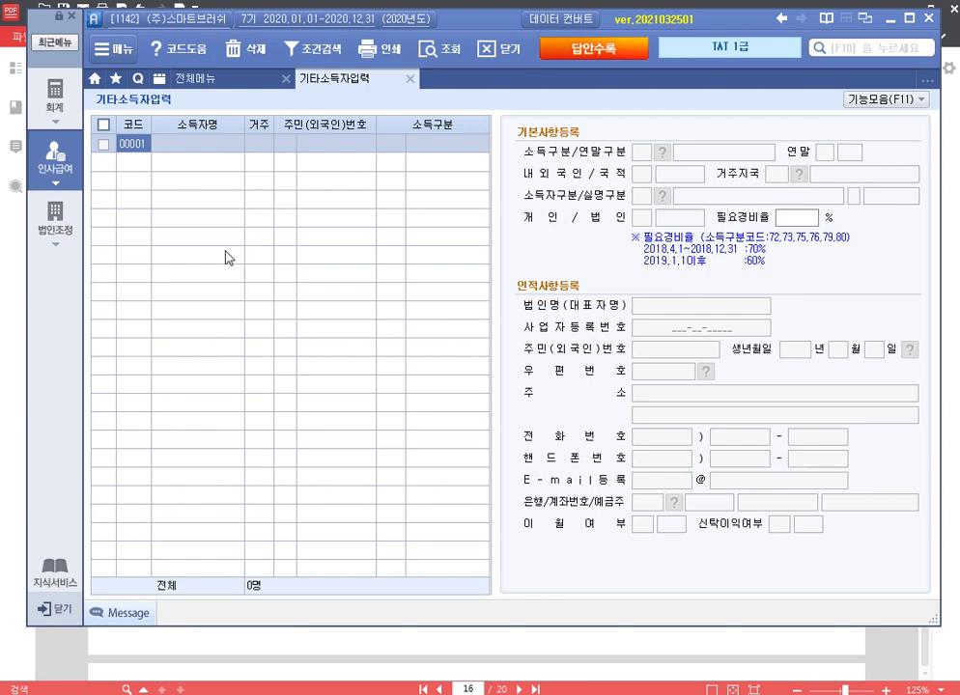
pyautogui.write('1800')
pyautogui.press('Return')
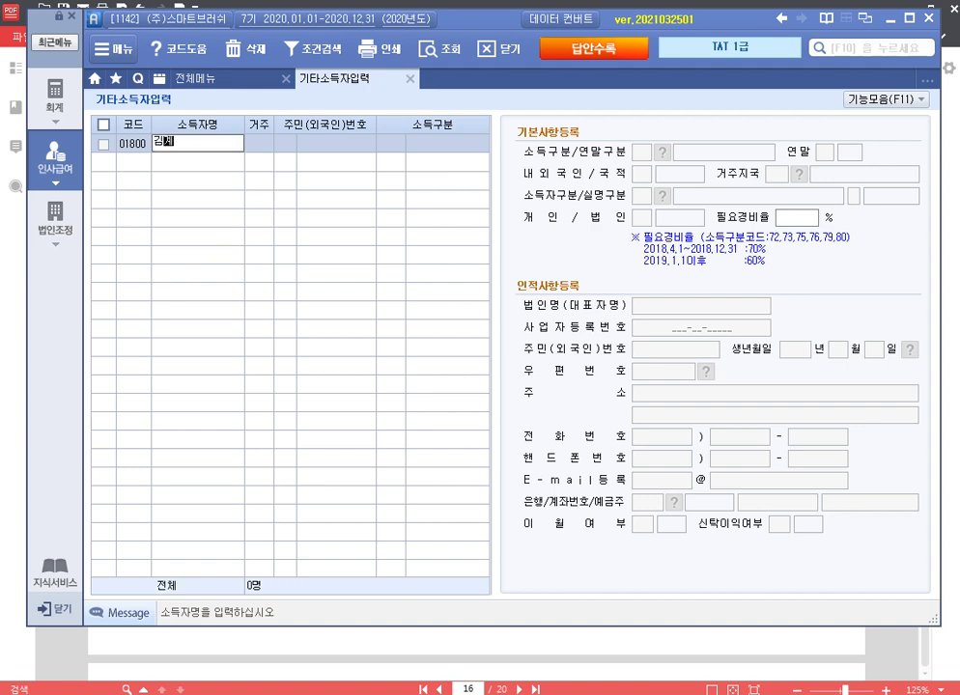
pyautogui.press('Return')
pyautogui.press('Return')
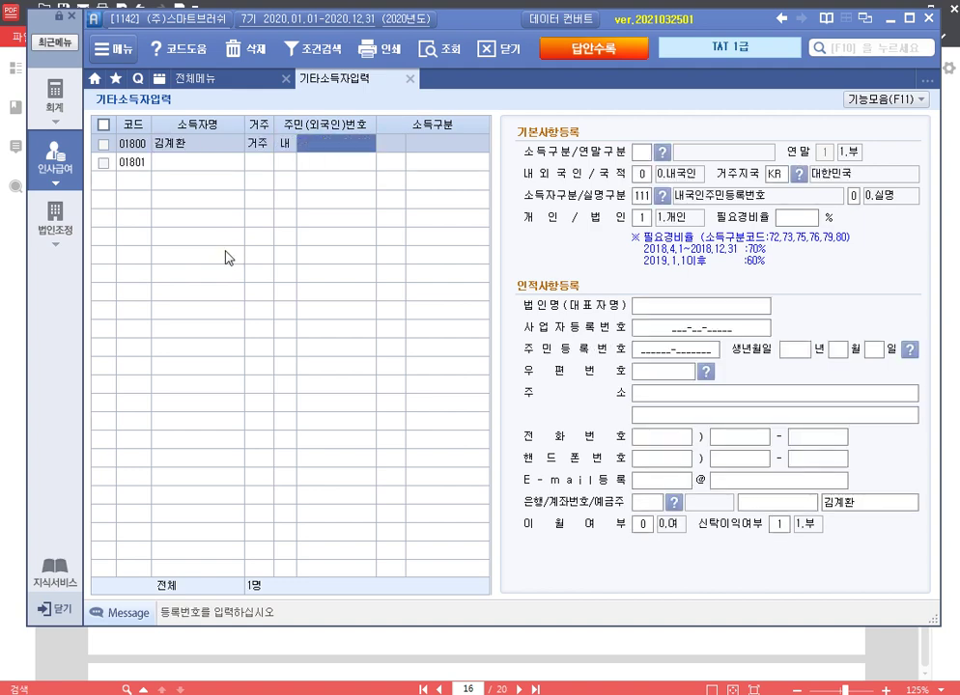
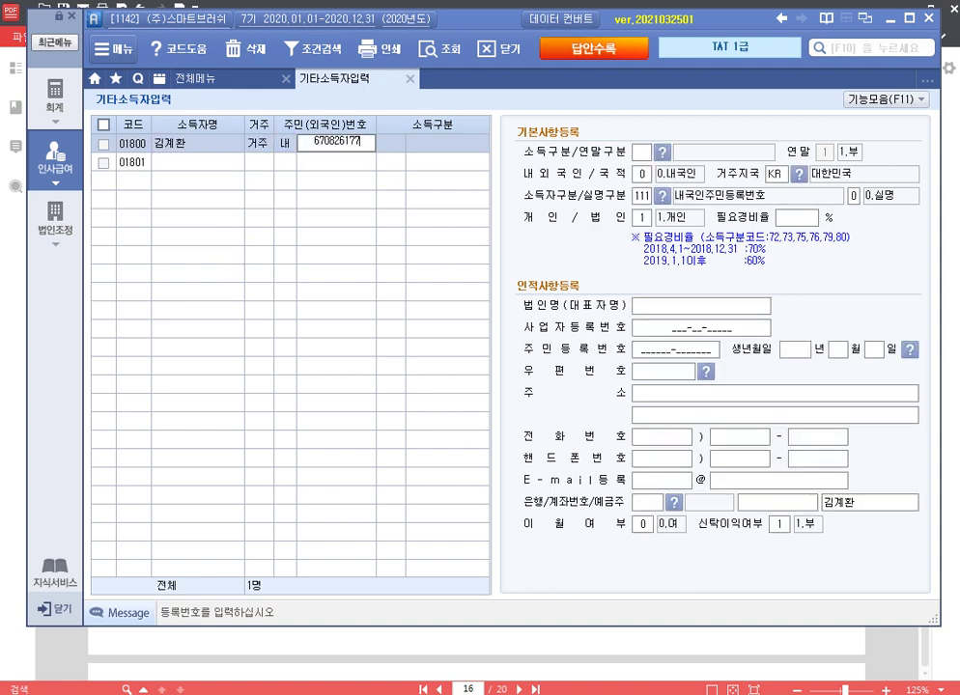
pyautogui.press('Return')
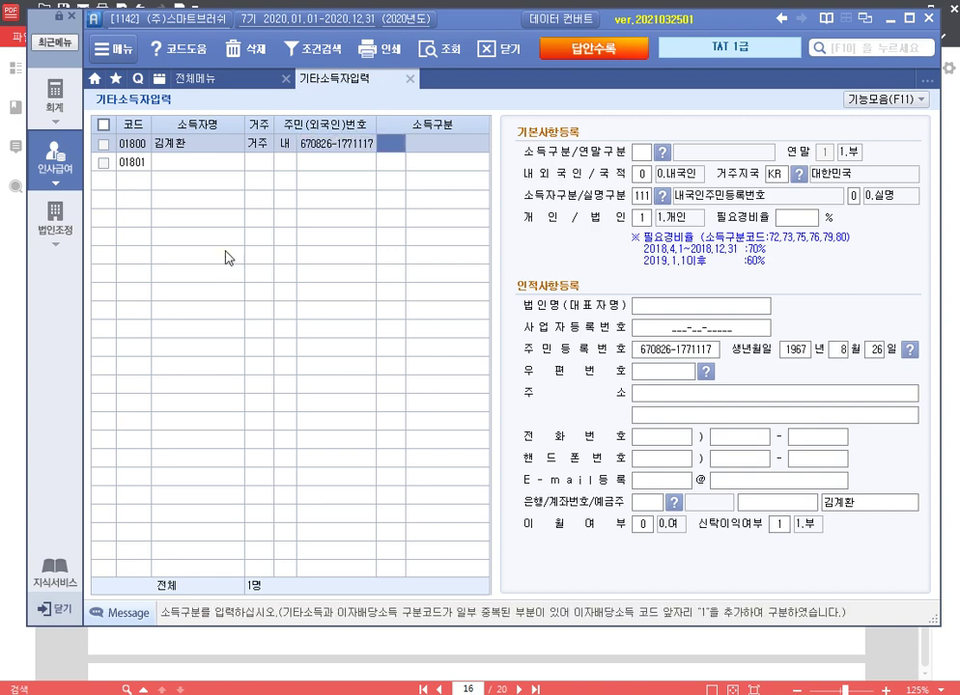
pyautogui.write('112')
pyautogui.press('Return')
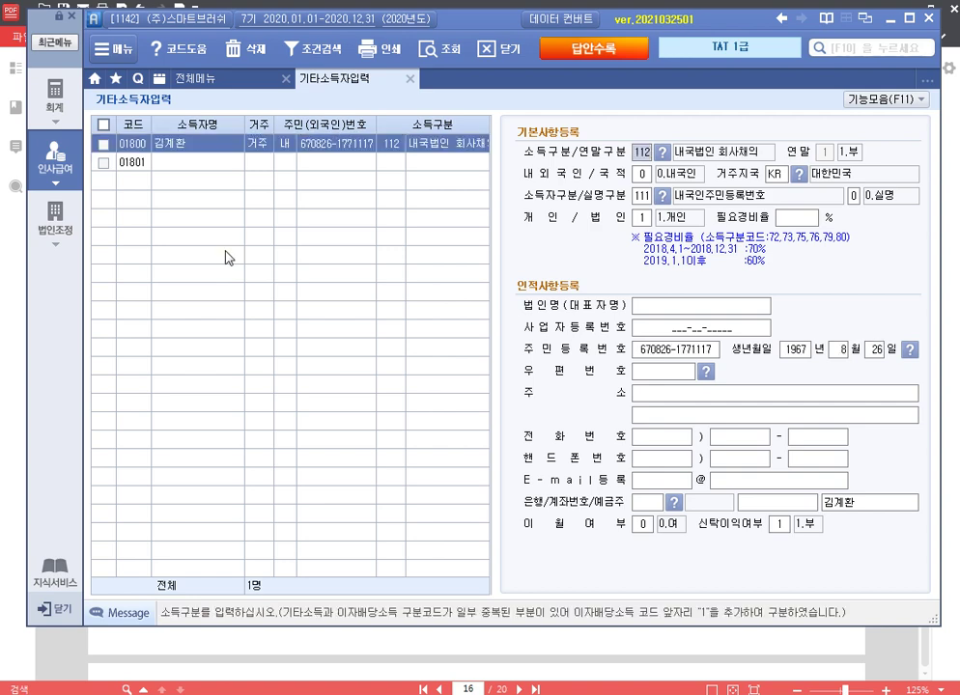
pyautogui.press('Return')
pyautogui.press('Return')
pyautogui.press('Return')
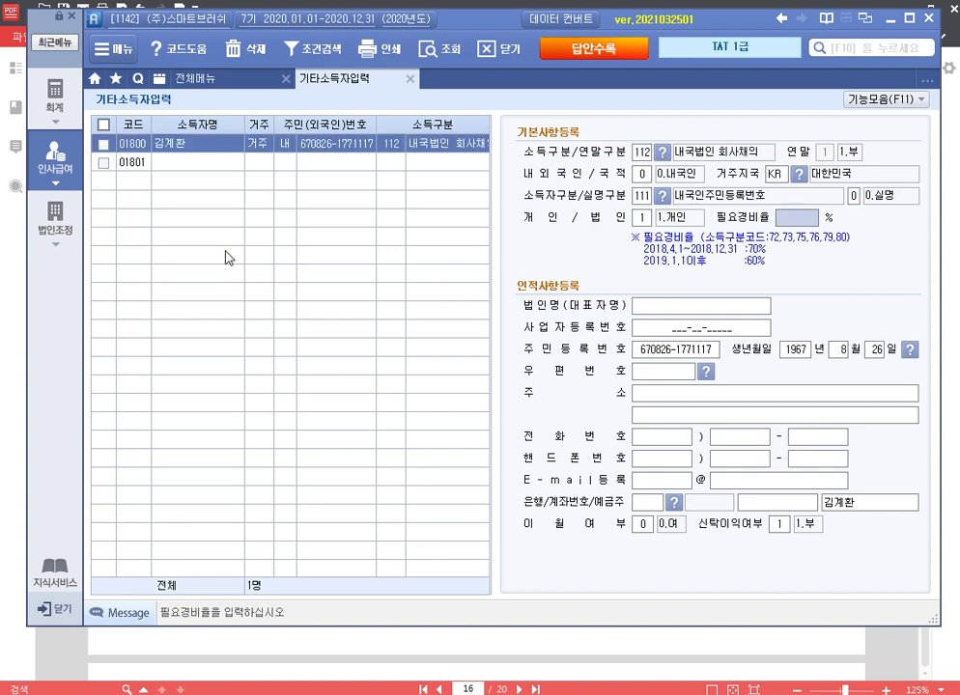
pyautogui.press('Return')
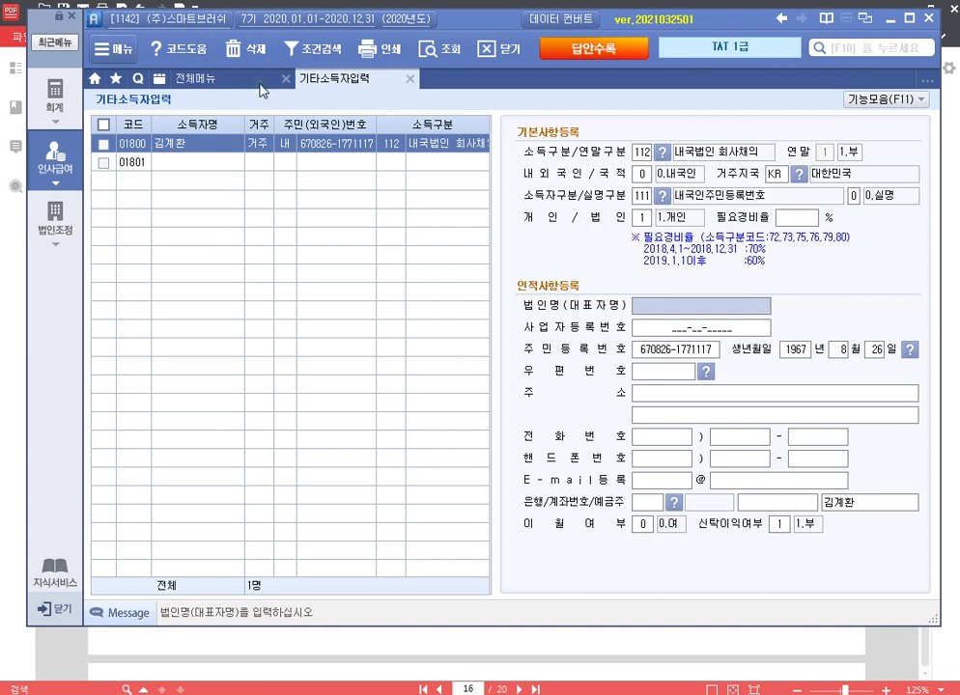
pyautogui.click(411, 78)
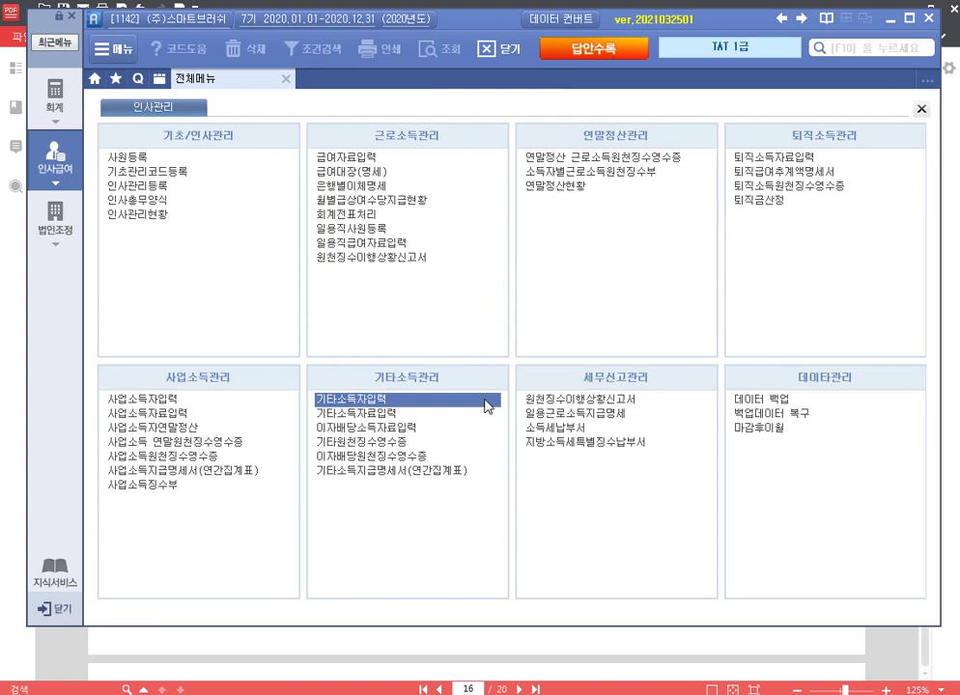
# Step: In 이자배당소득자료입력, use payment month 09 and select earner 01800 from the F2 list
pyautogui.click(366, 427)
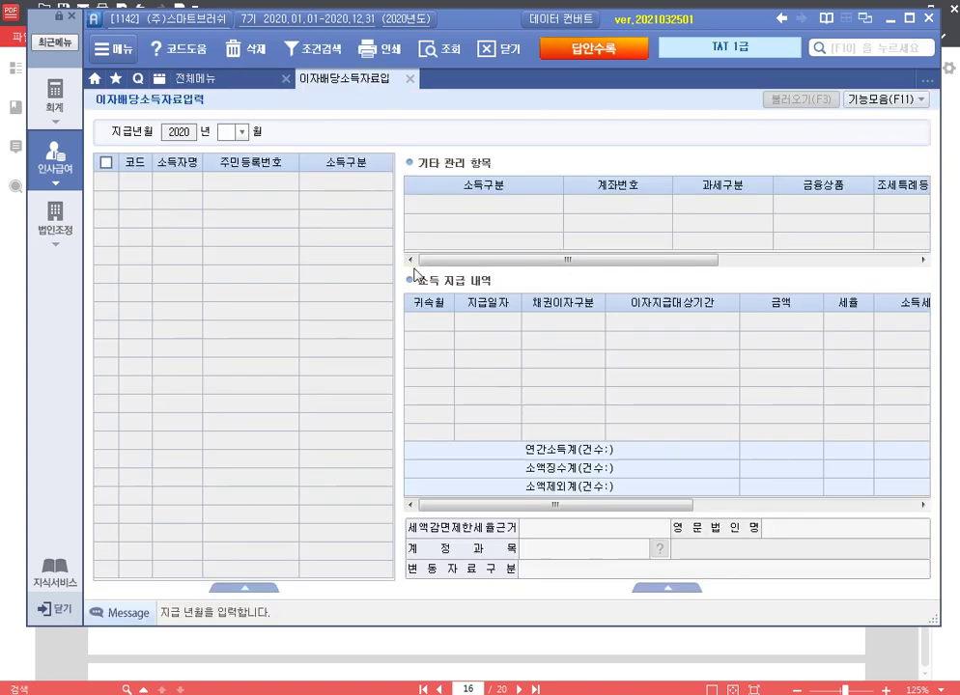
pyautogui.write('09')
pyautogui.press('Return')
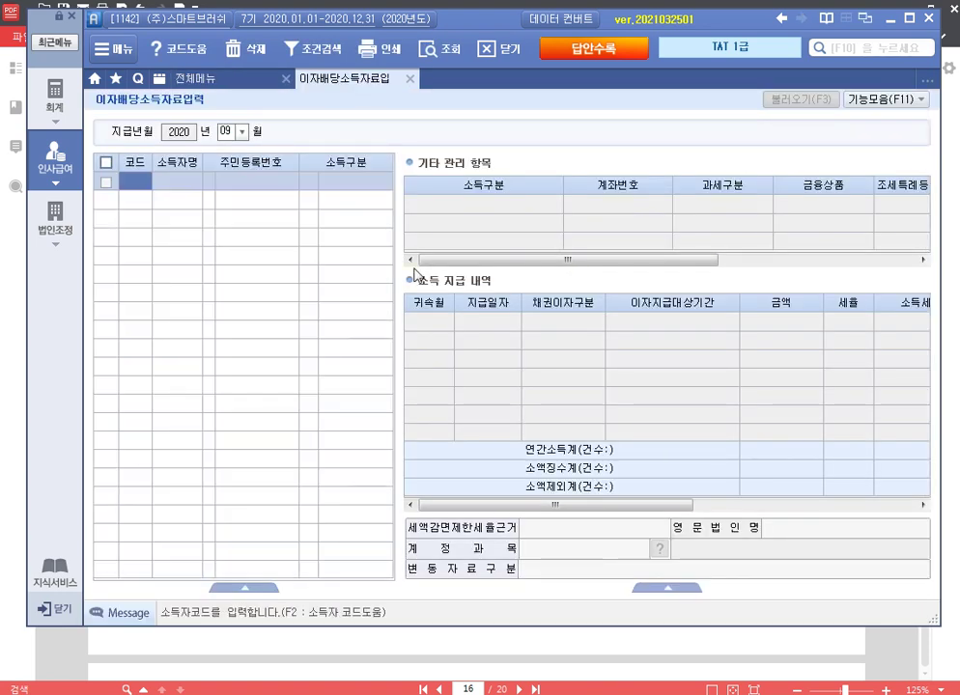
pyautogui.press('F2')
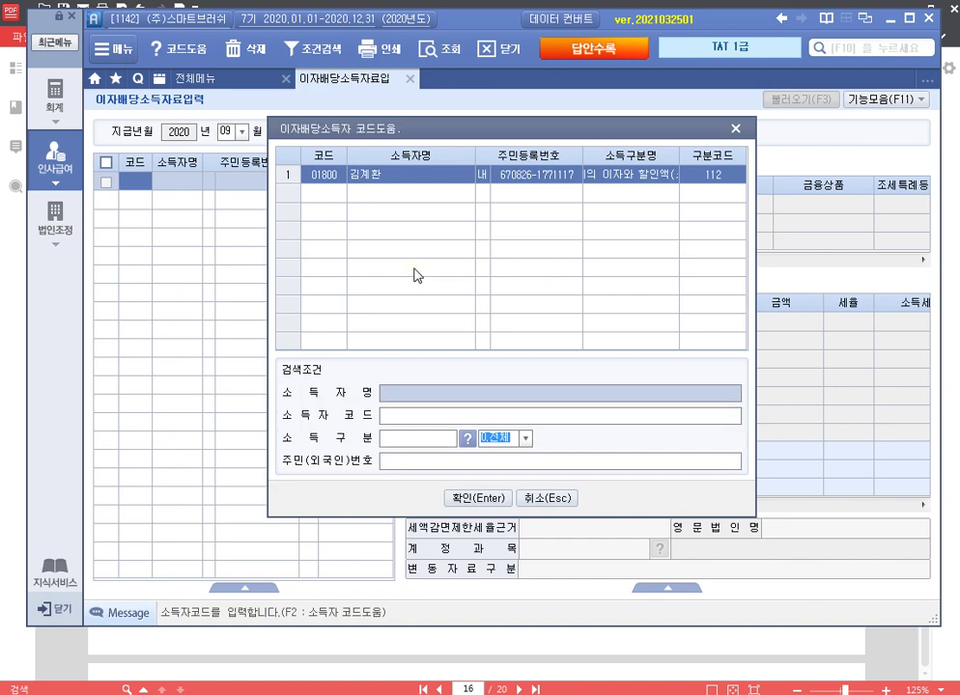
pyautogui.press('Return')
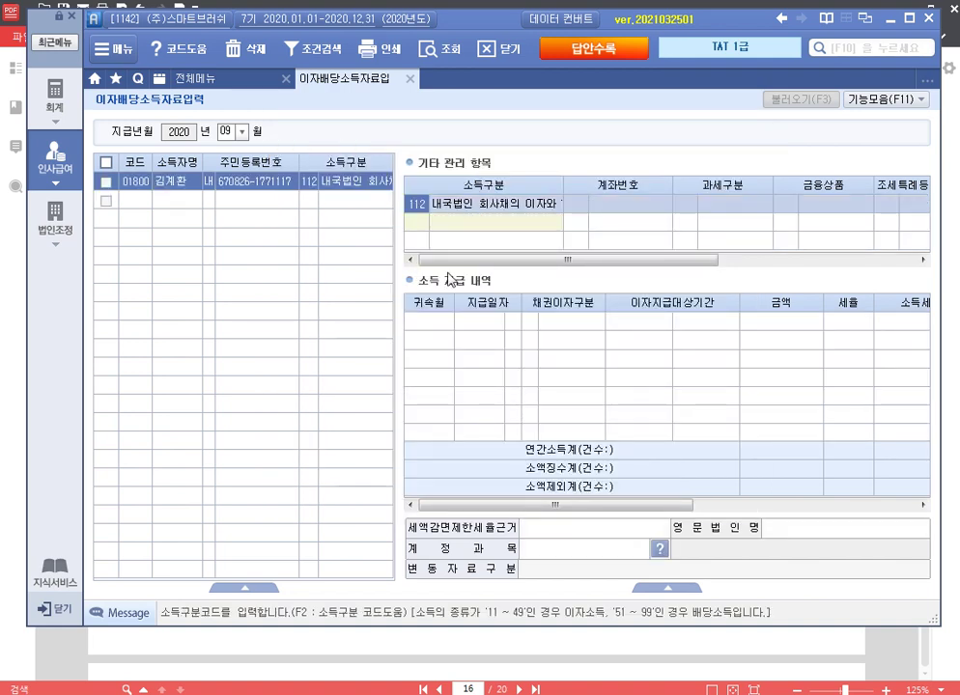
pyautogui.click(798, 210)
# Step: Enter the payment row: 귀속 2020-09, day 30, bond code 66, 2020-01-01–2020-09-30, 1,100,000
pyautogui.click(437, 323)
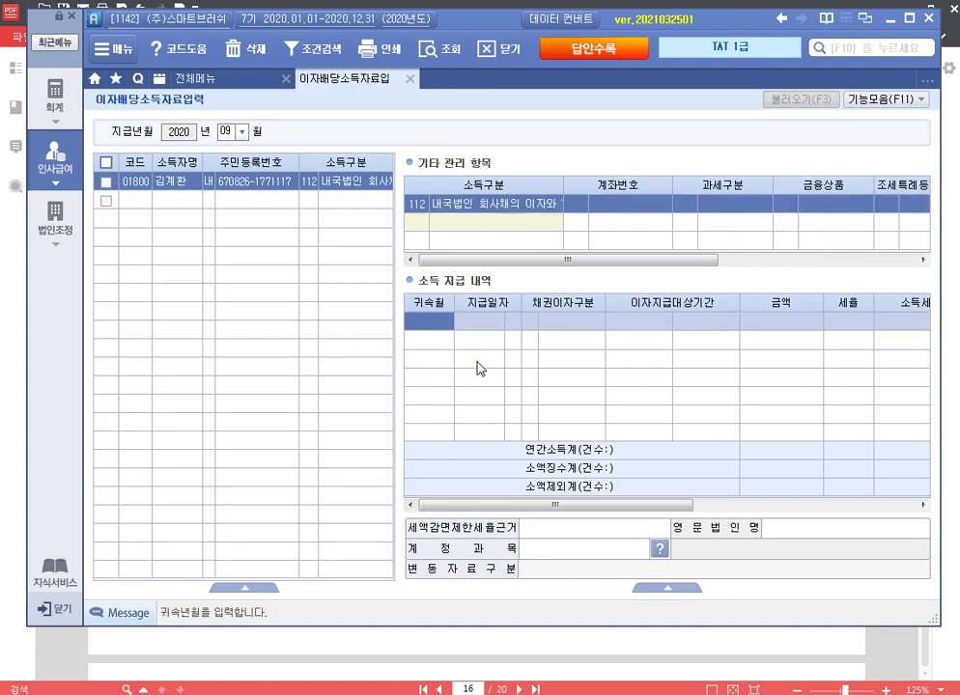
pyautogui.write('2020-')
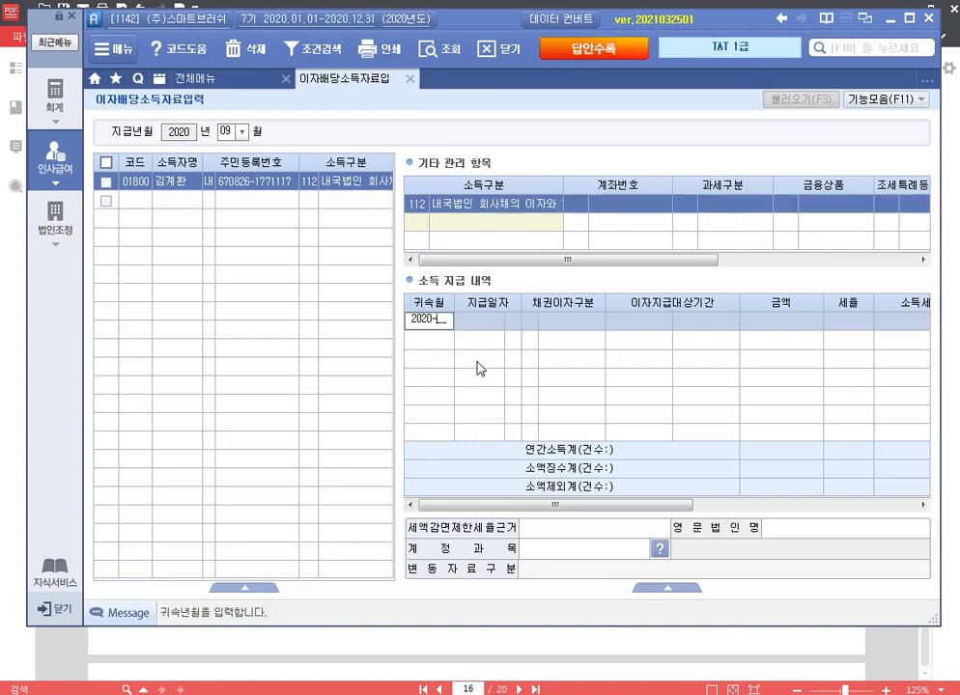
pyautogui.write('09')
pyautogui.press('Return')
pyautogui.write('30')
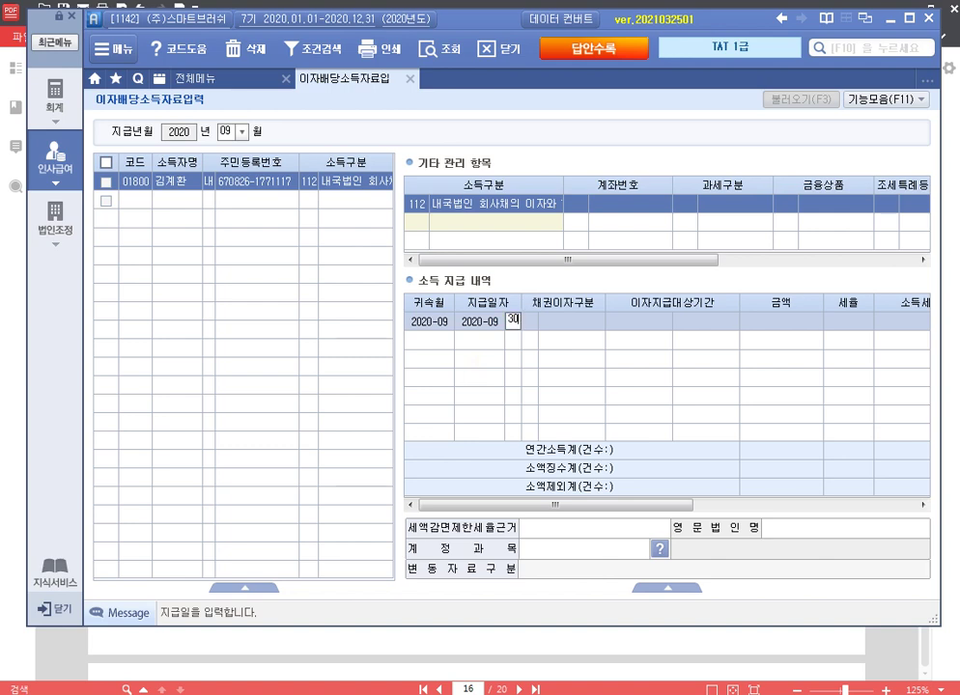
pyautogui.press('Return')
pyautogui.write('66')
pyautogui.press('Return')
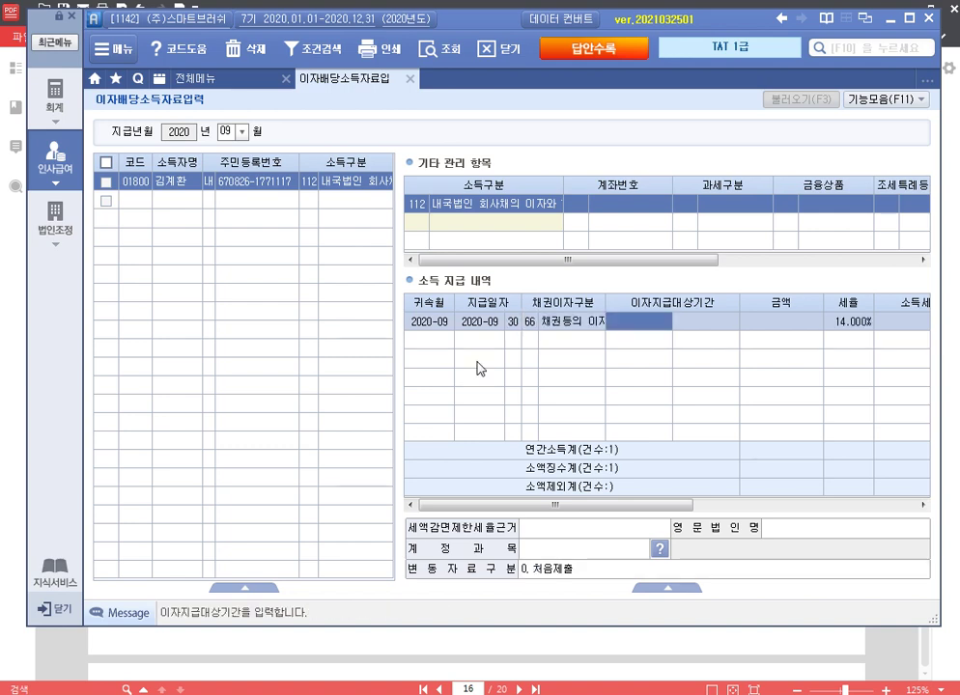
pyautogui.write('20')
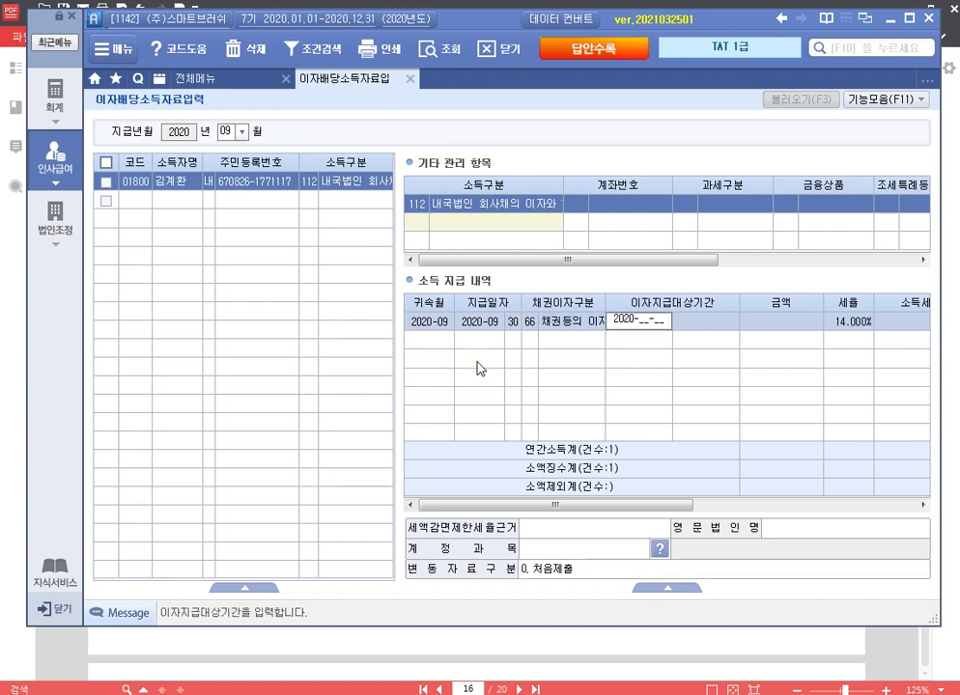
pyautogui.write('20-01-01')
pyautogui.press('Return')
pyautogui.write('20')
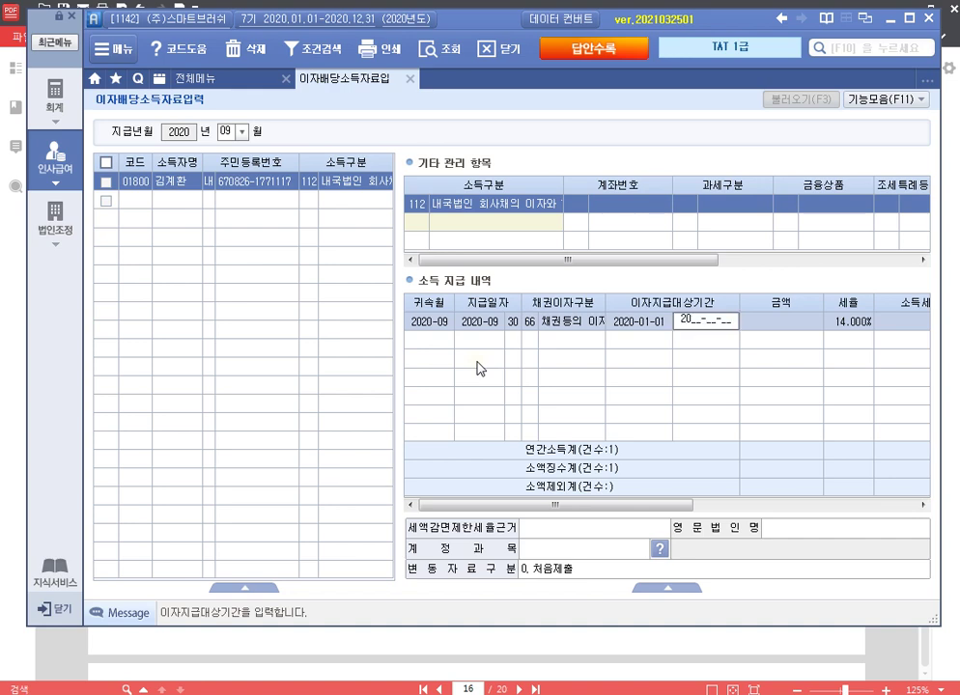
pyautogui.write('20-09-30')
pyautogui.press('Return')
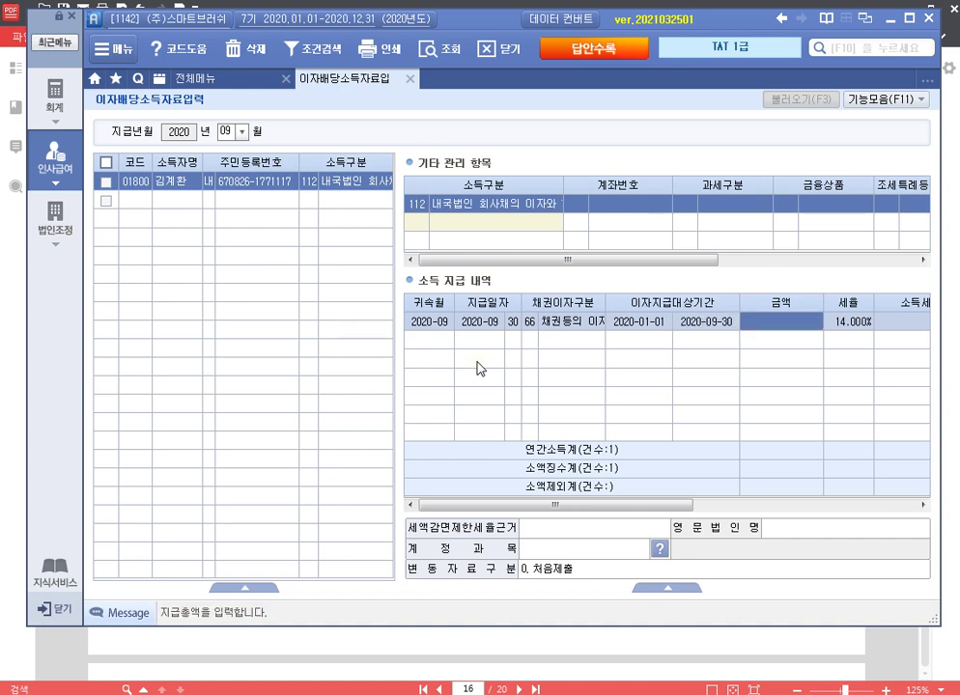
pyautogui.write('1,100,000')
pyautogui.press('Return')
pyautogui.press('Return')
pyautogui.press('Return')
pyautogui.press('Return')
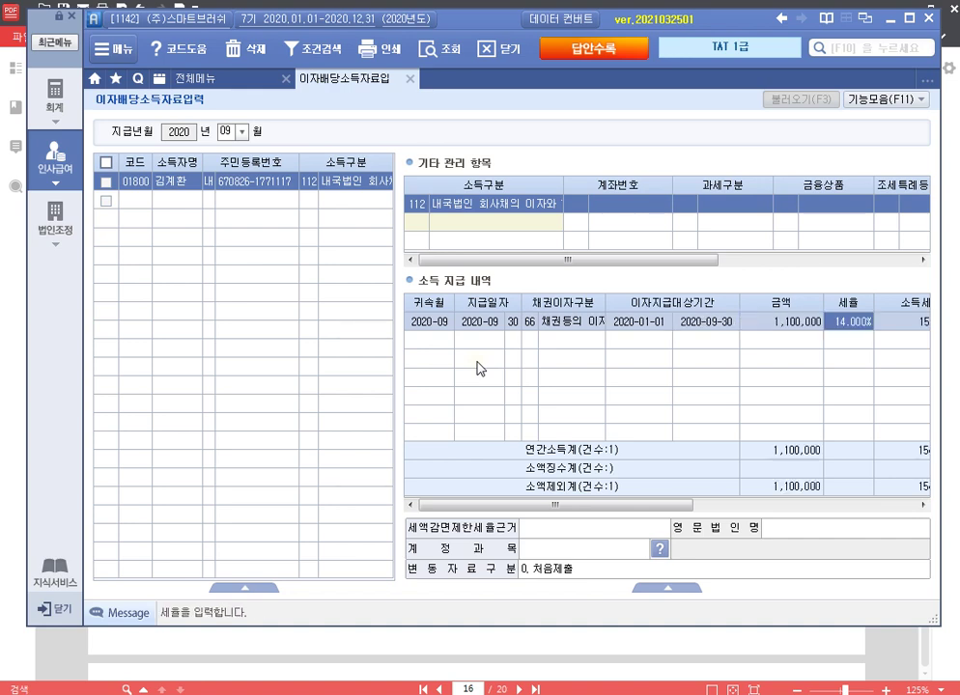
pyautogui.press('Return')
pyautogui.press('Return')
pyautogui.press('Return')
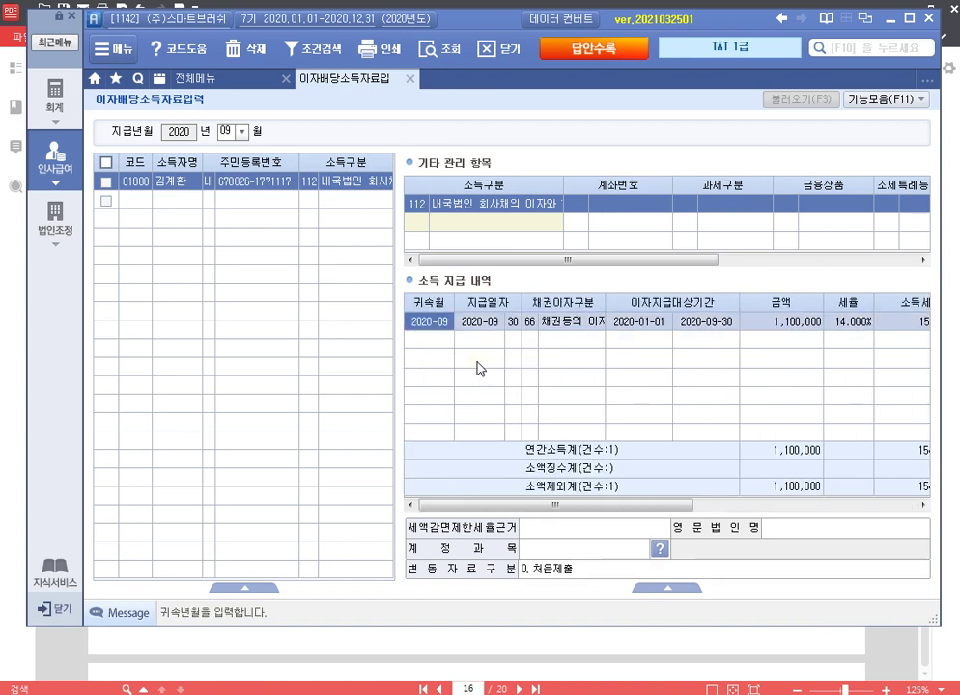
# Step: Set the 영수일자 to 2020-09-30
pyautogui.moveTo(591, 260); pyautogui.dragTo(806, 261)
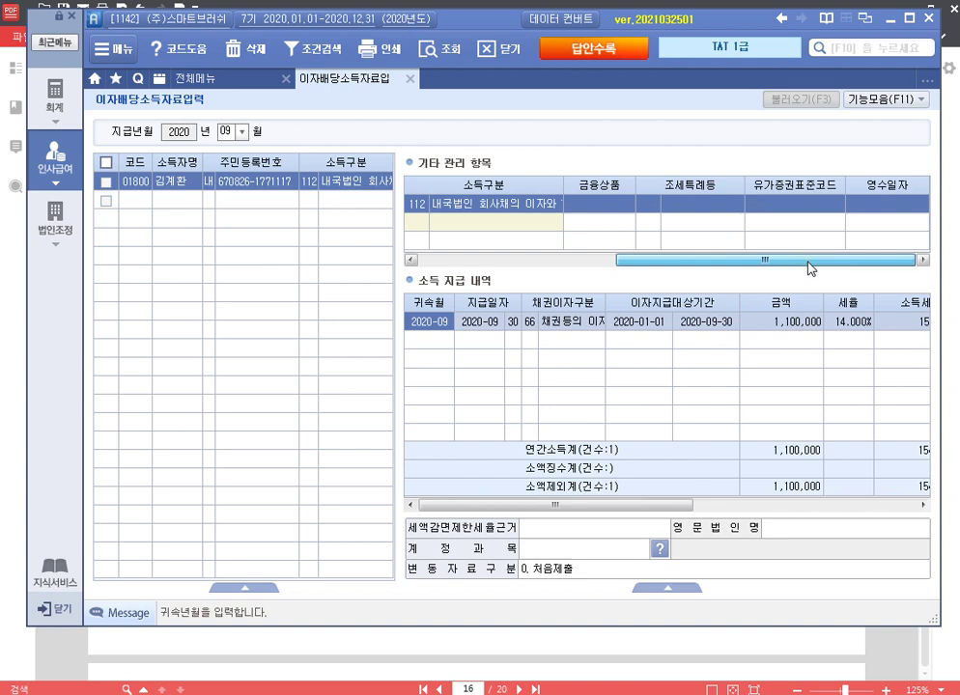
pyautogui.click(898, 206)
pyautogui.write('2020-09-')
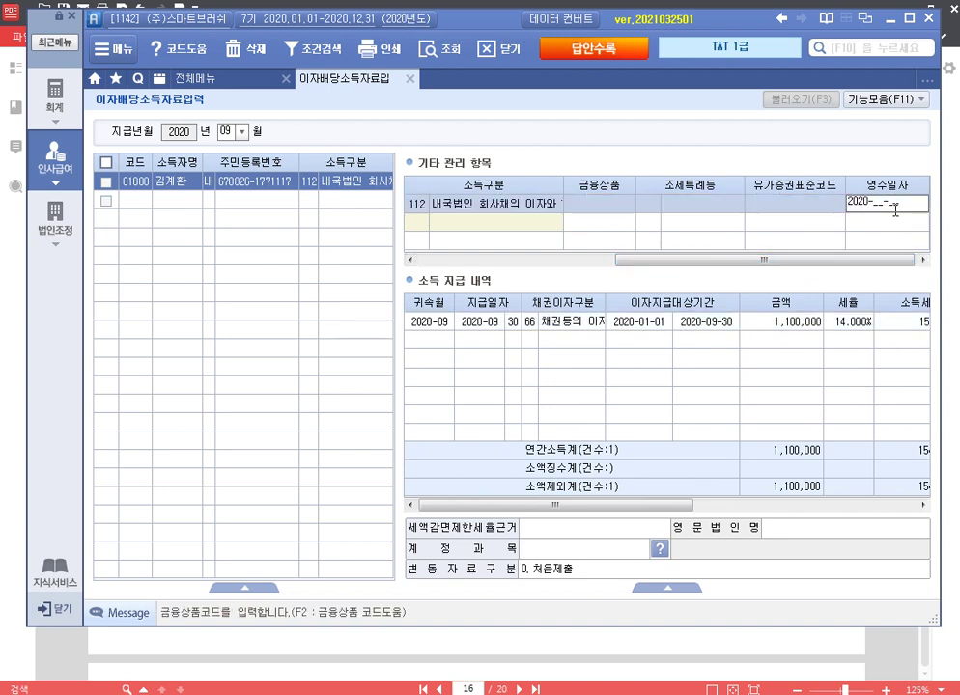
pyautogui.write('30')
pyautogui.press('Return')
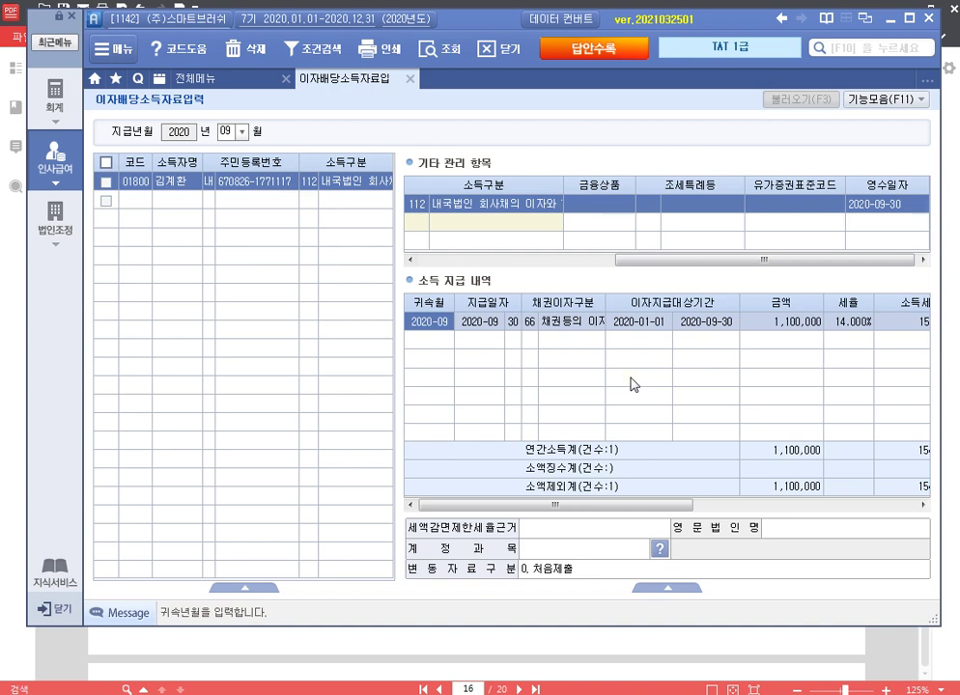
# Step: Close the entry screen, log in to company 5142 (주)하나로, and open 법인조정
pyautogui.click(411, 81)
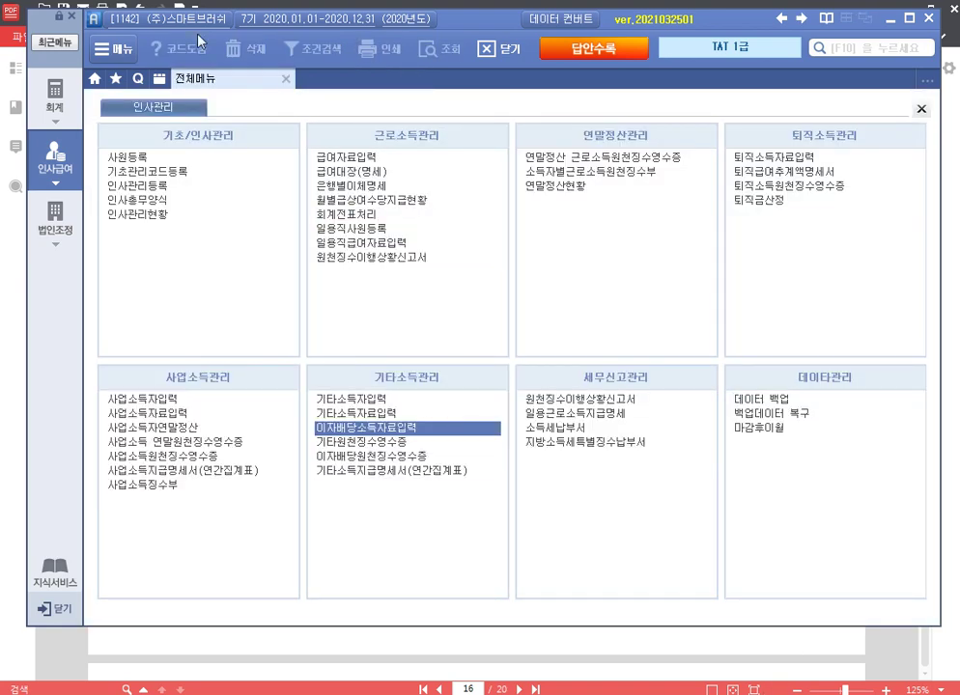
pyautogui.click(167, 18)
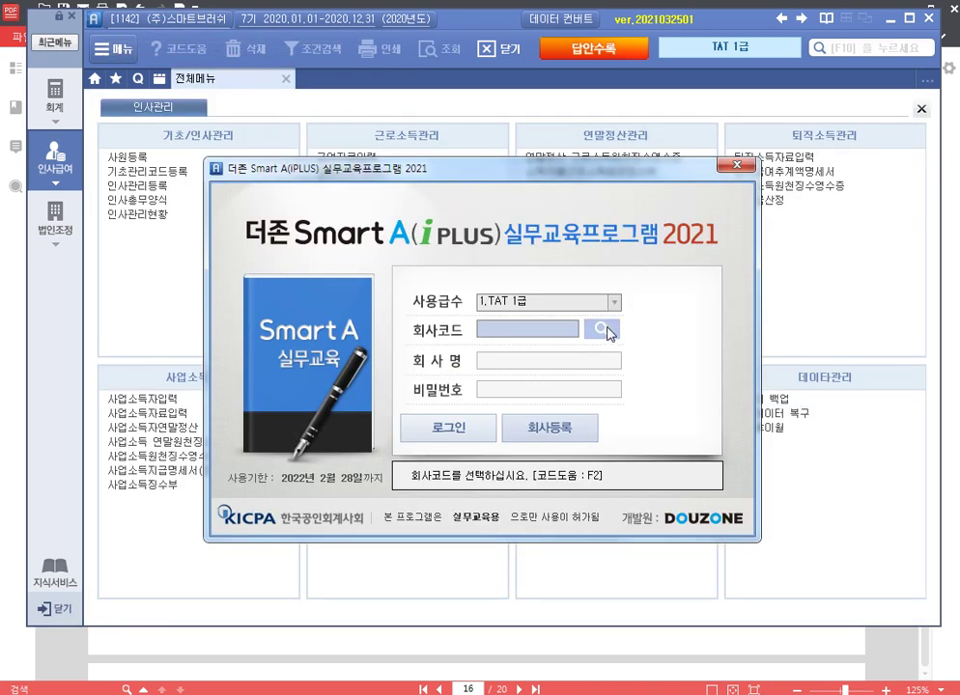
pyautogui.click(601, 330)
pyautogui.click(456, 431)
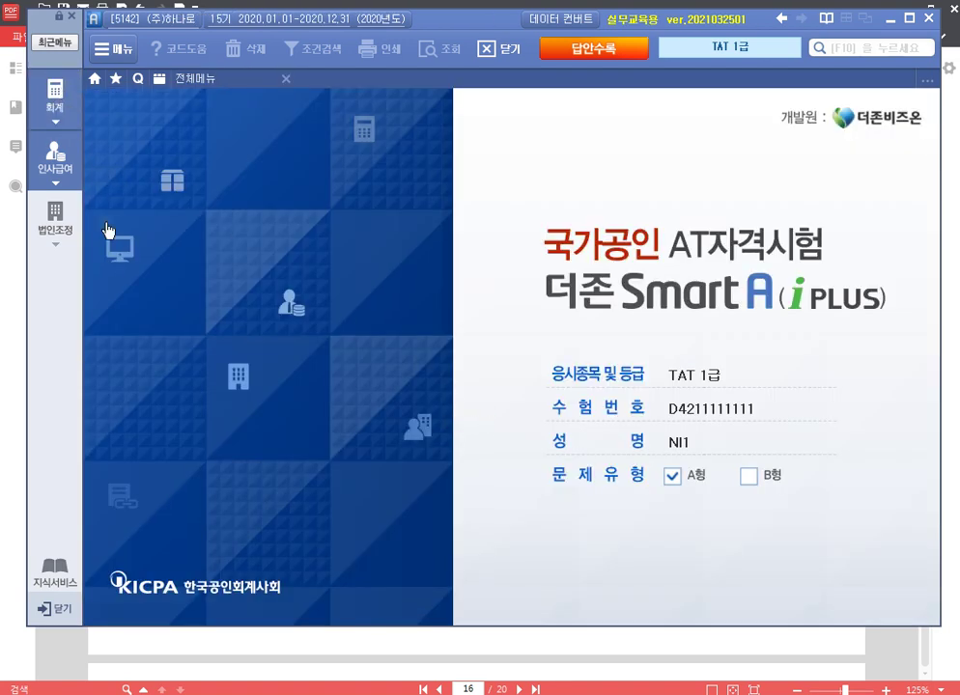
pyautogui.click(55, 214)
# Step: Read the 감가상각 asset table and 평가문제 through page 18 of the PDF, then return to Smart A
pyautogui.click(519, 651)
pyautogui.scroll(-10, 468, 445)
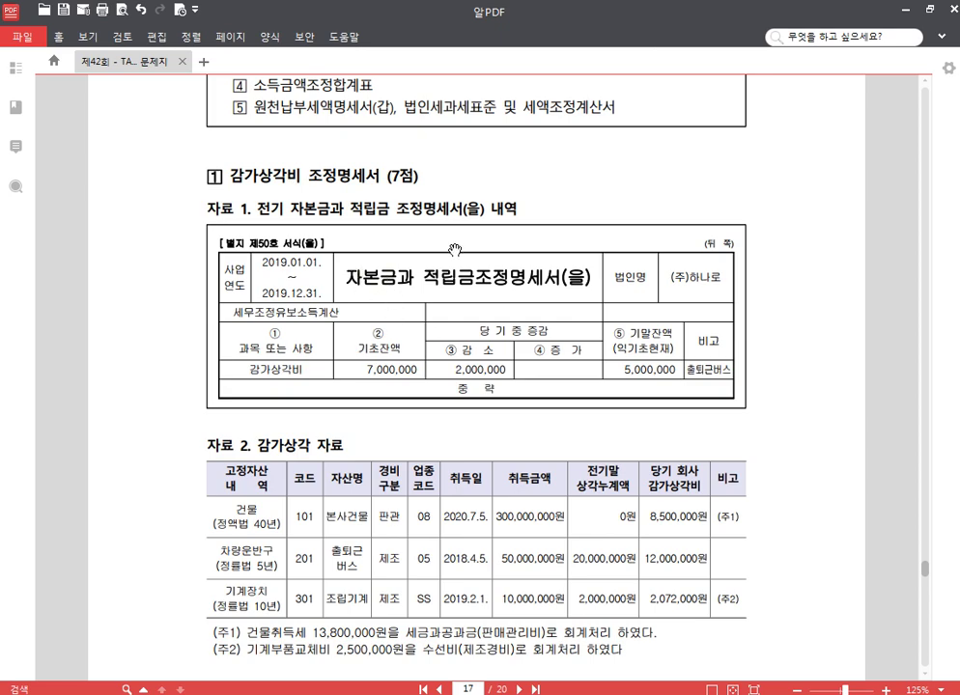
pyautogui.scroll(-2, 384, 193)
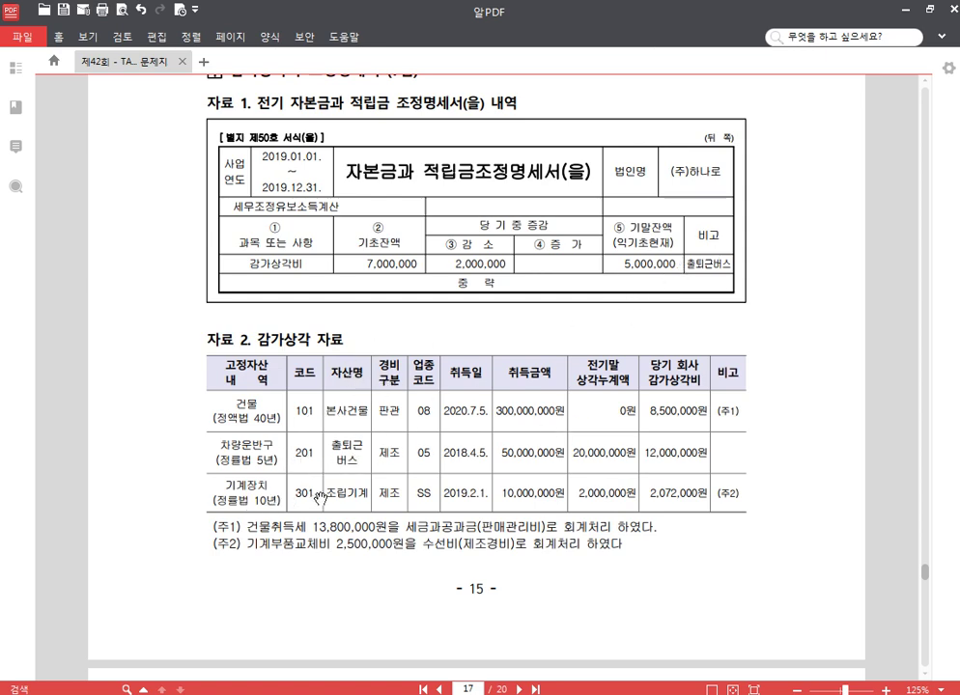
pyautogui.scroll(-1, 618, 483)
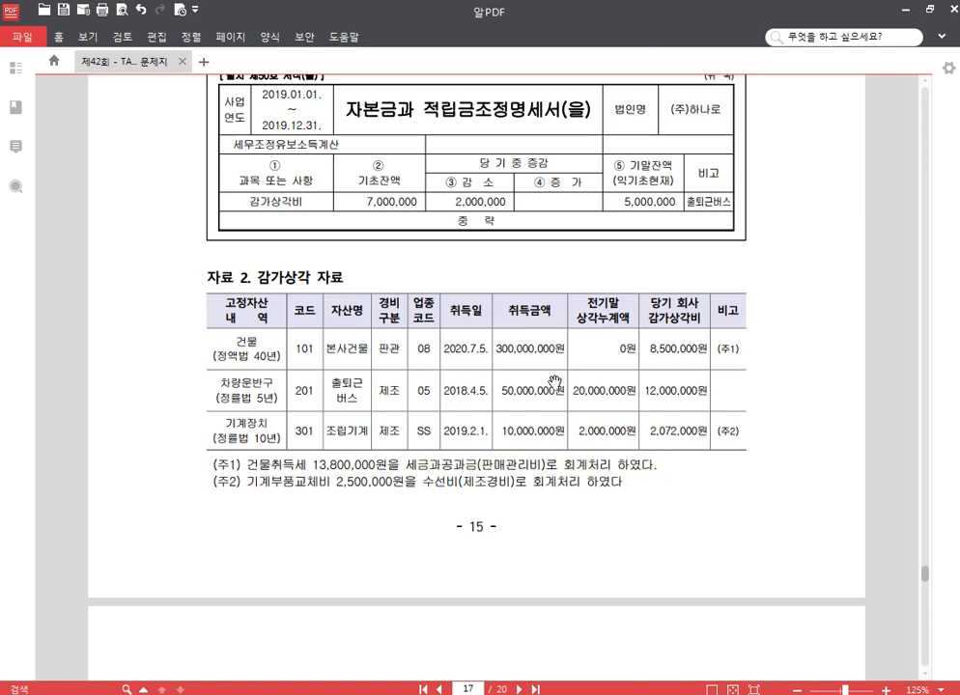
pyautogui.scroll(-1, 522, 459)
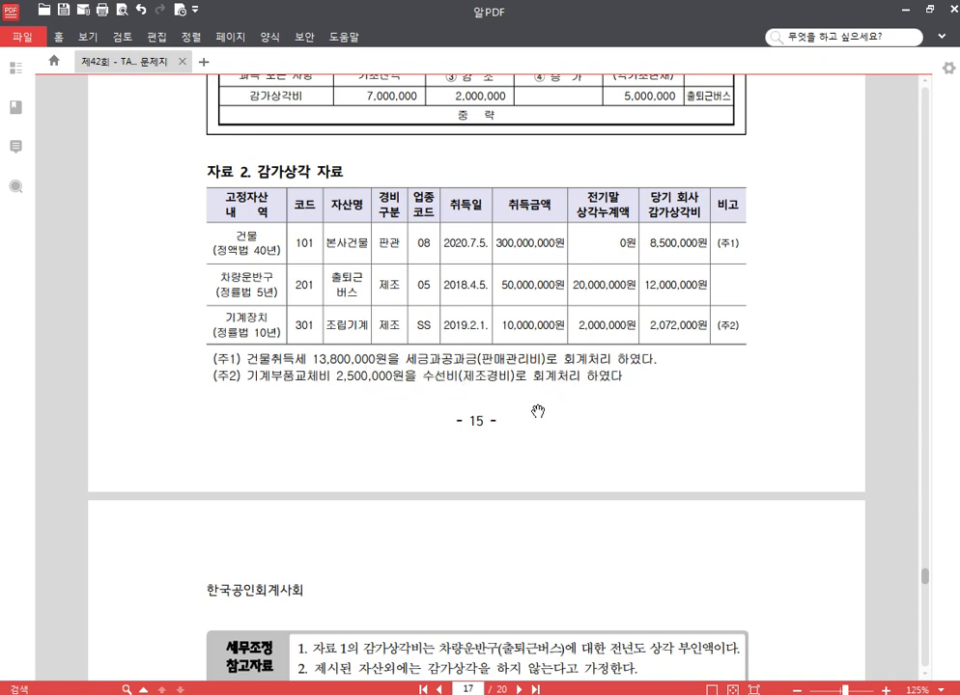
pyautogui.scroll(-5, 603, 416)
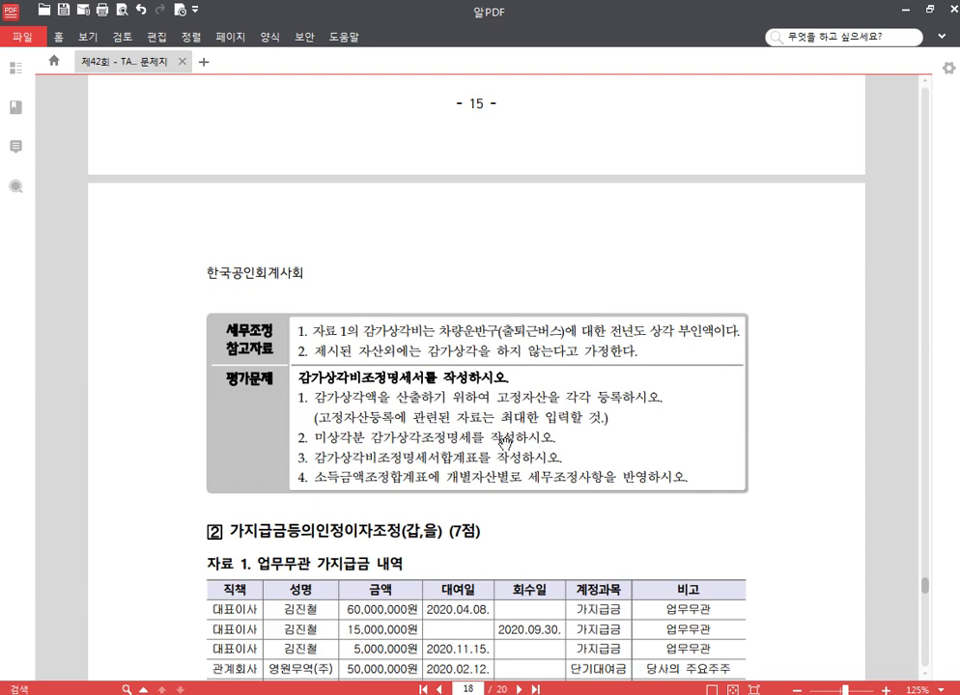
pyautogui.hotkey('alt', 'Tab')
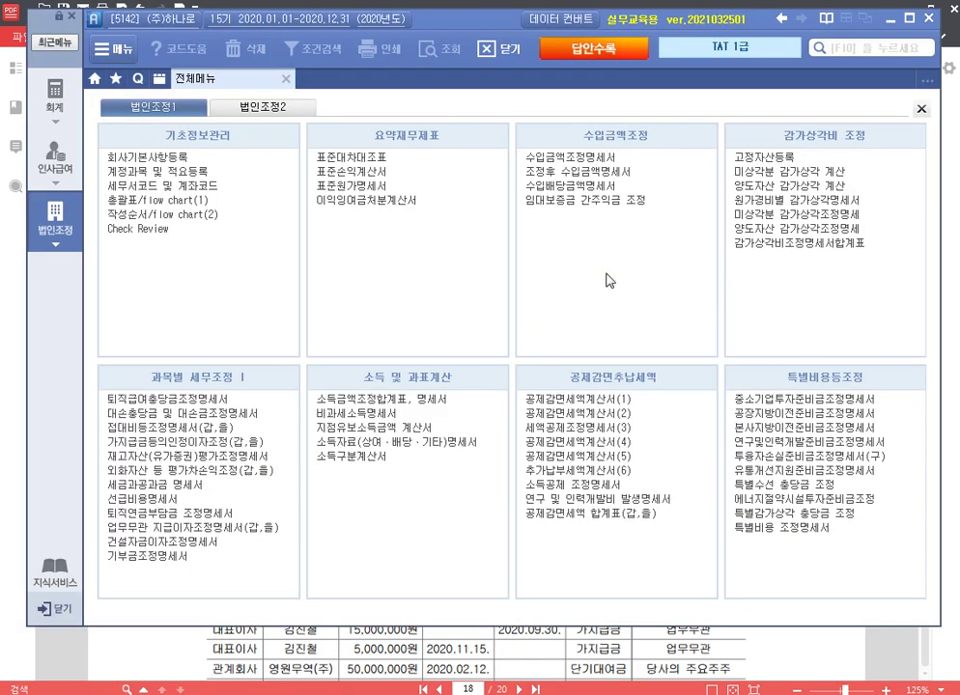
# Step: In 고정자산등록, add asset 202 건물, code 101 본사건물, acquired 2020-07-05
pyautogui.click(763, 157)
pyautogui.press('Return')
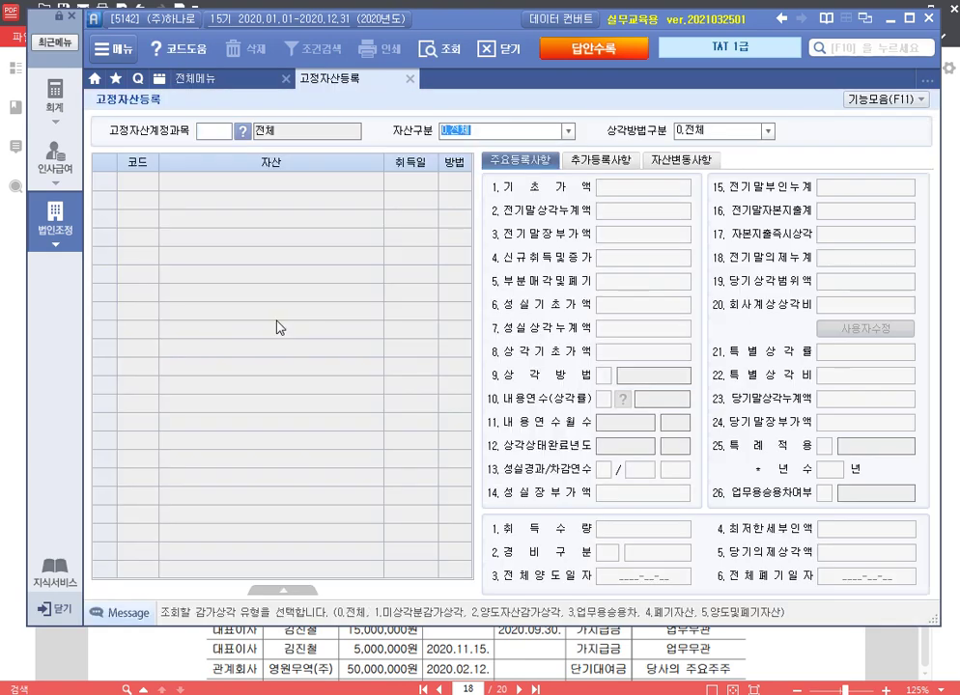
pyautogui.press('Return')
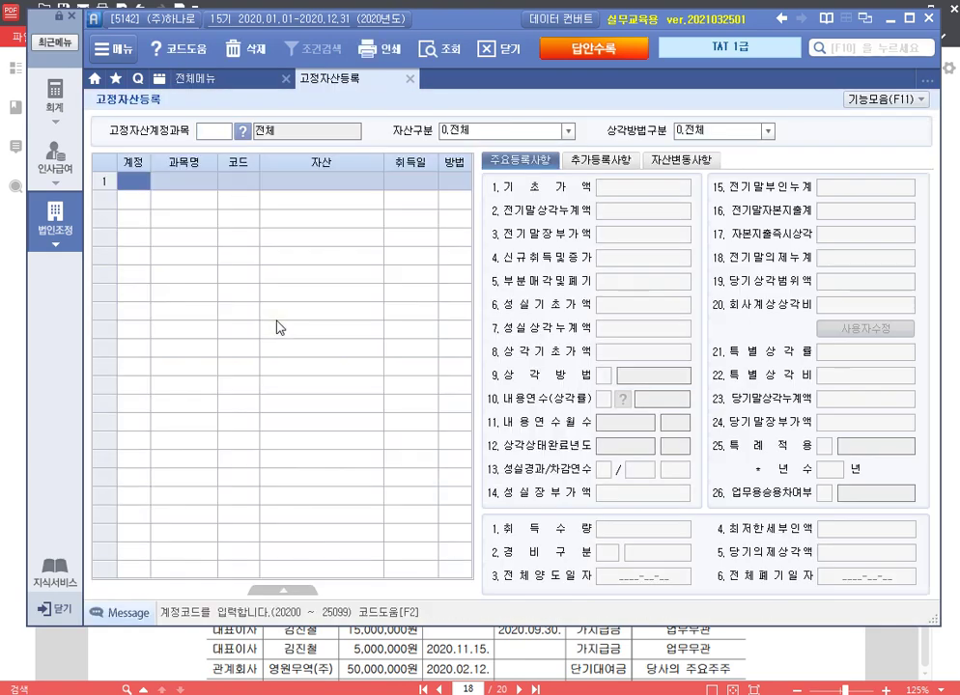
pyautogui.write('202')
pyautogui.press('Return')
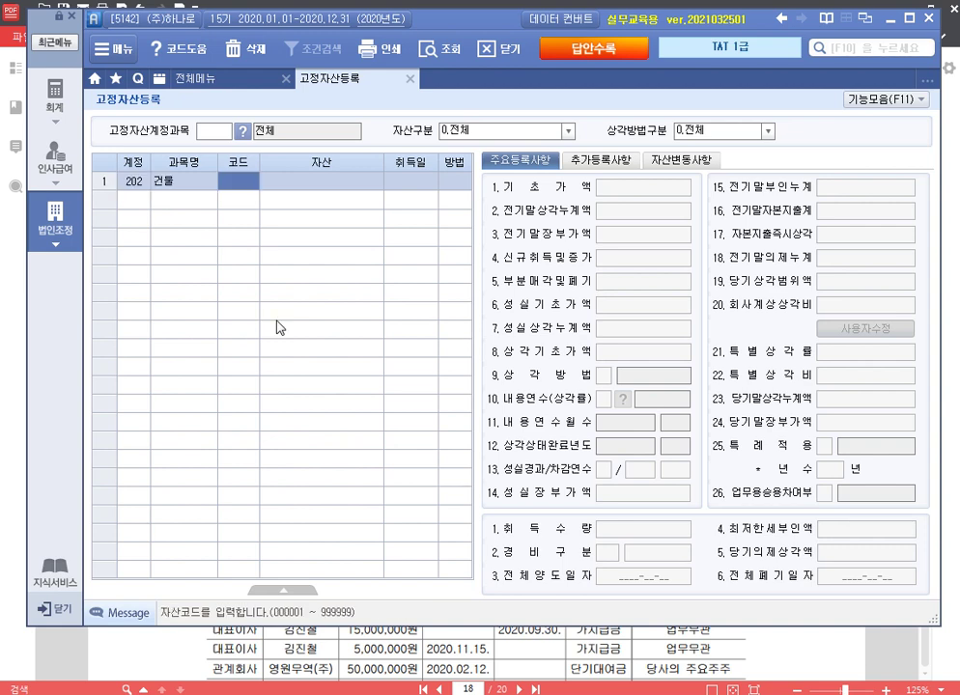
pyautogui.write('101')
pyautogui.press('Return')
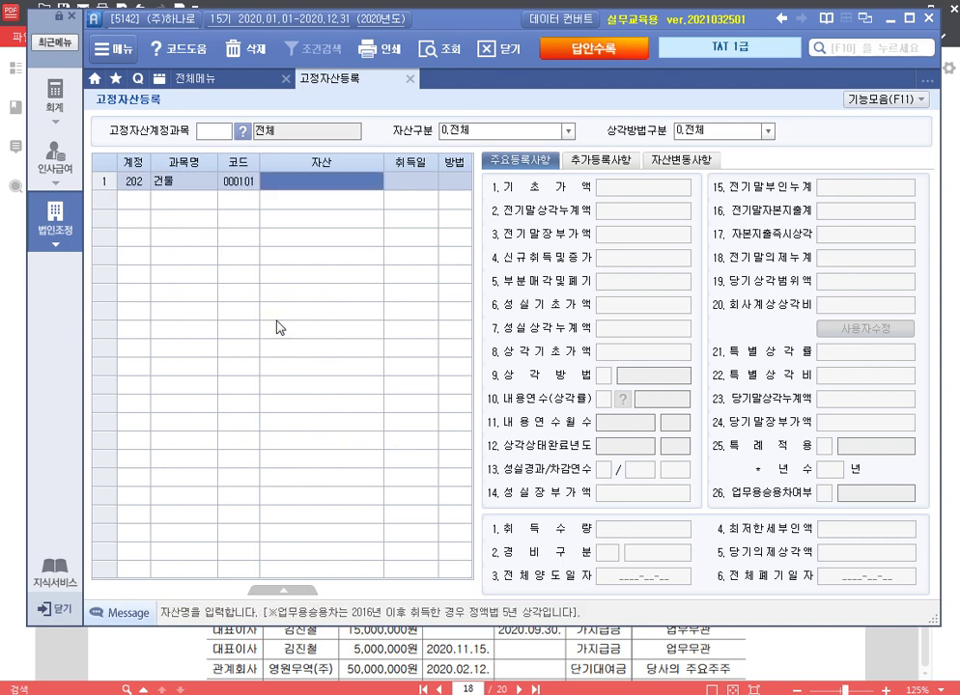
pyautogui.write('본사건물')
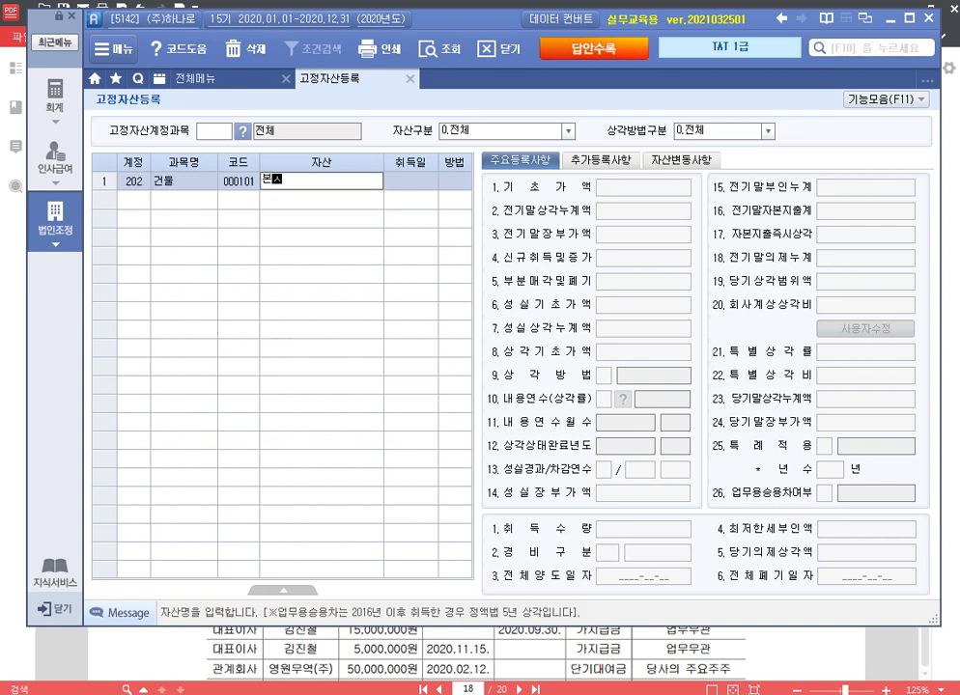
pyautogui.press('Return')
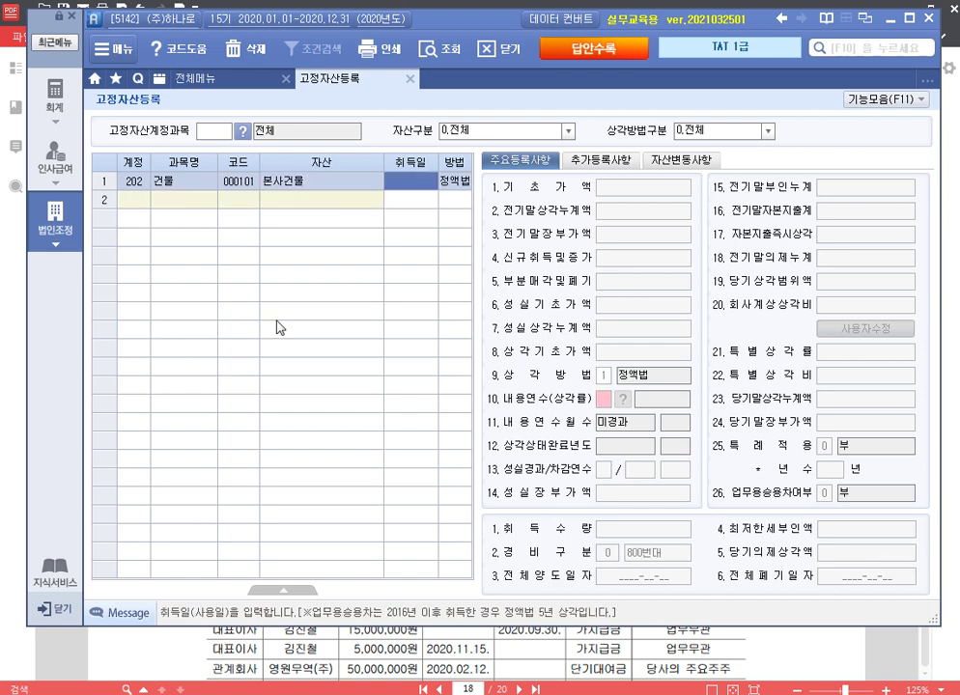
pyautogui.write('2020-07-05')
pyautogui.press('Return')
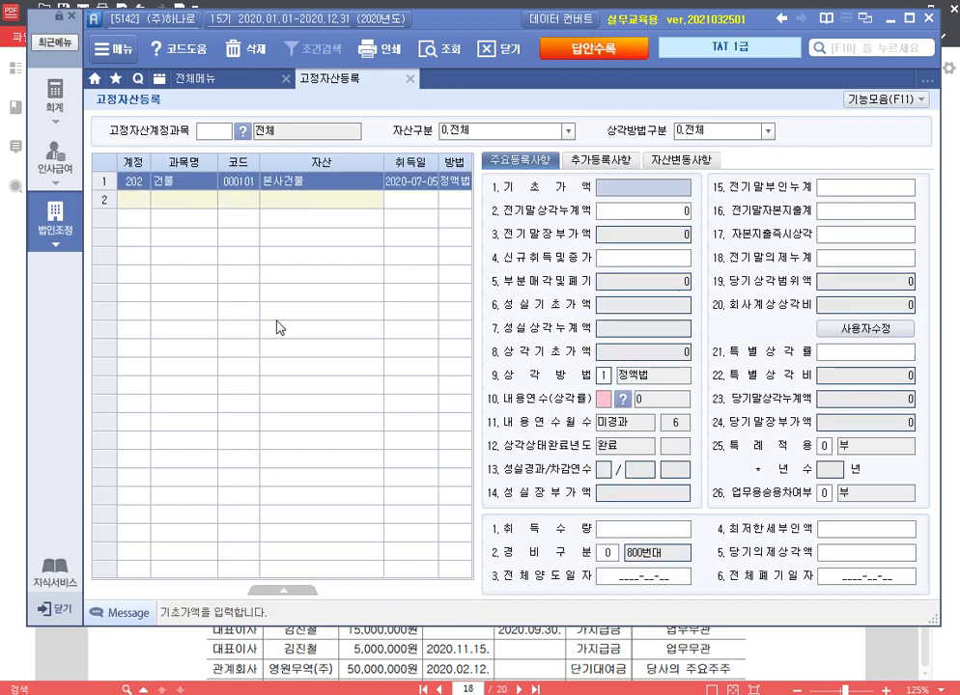
# Step: Enter 300,000,000 new acquisition, 40-year useful life, and 13,800,000 자본지출즉시상각
pyautogui.press('Return')
pyautogui.press('Return')
pyautogui.press('Return')
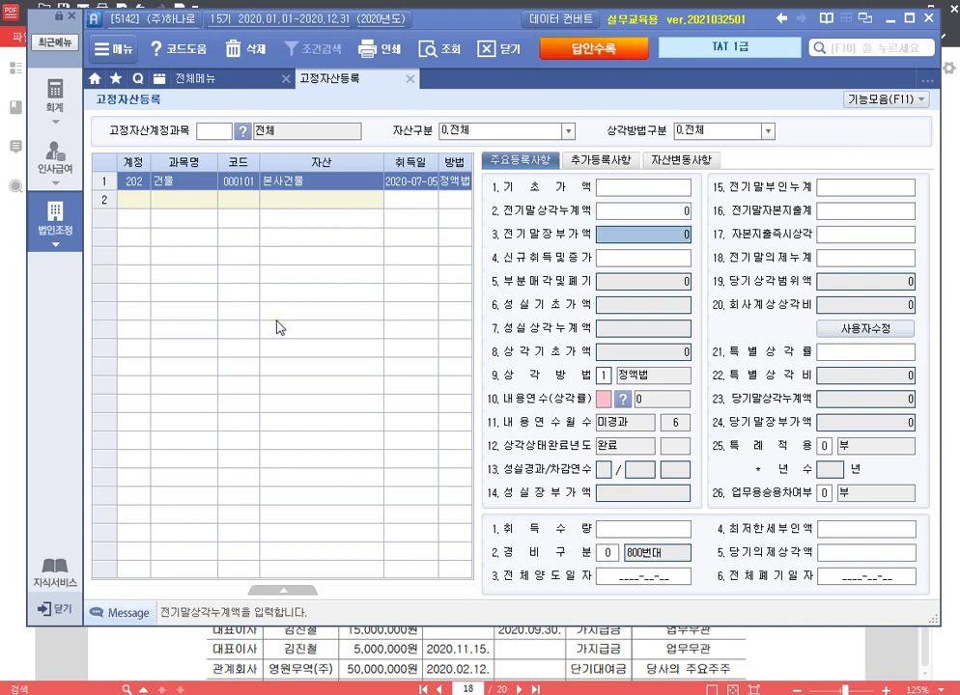
pyautogui.write('300000000')
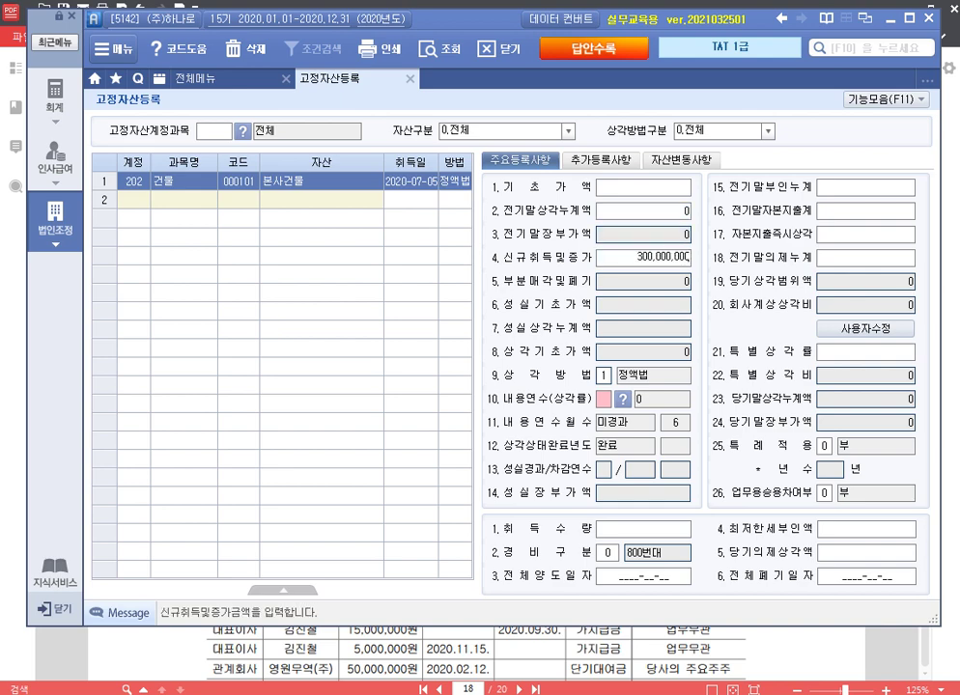
pyautogui.press('Return')
pyautogui.press('Return')
pyautogui.press('Return')
pyautogui.press('Return')
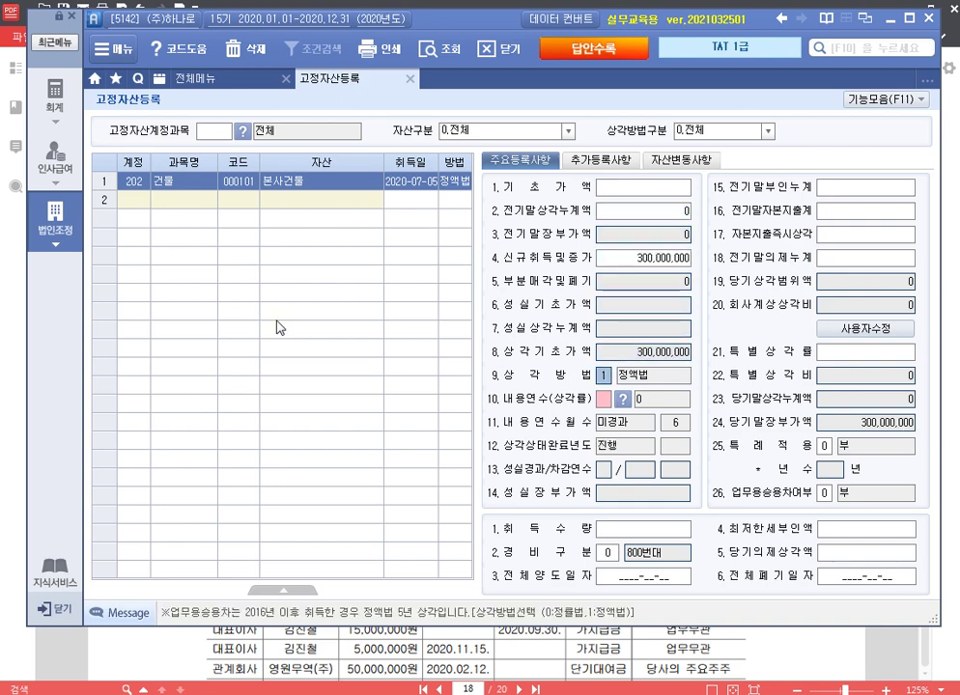
pyautogui.press('Return')
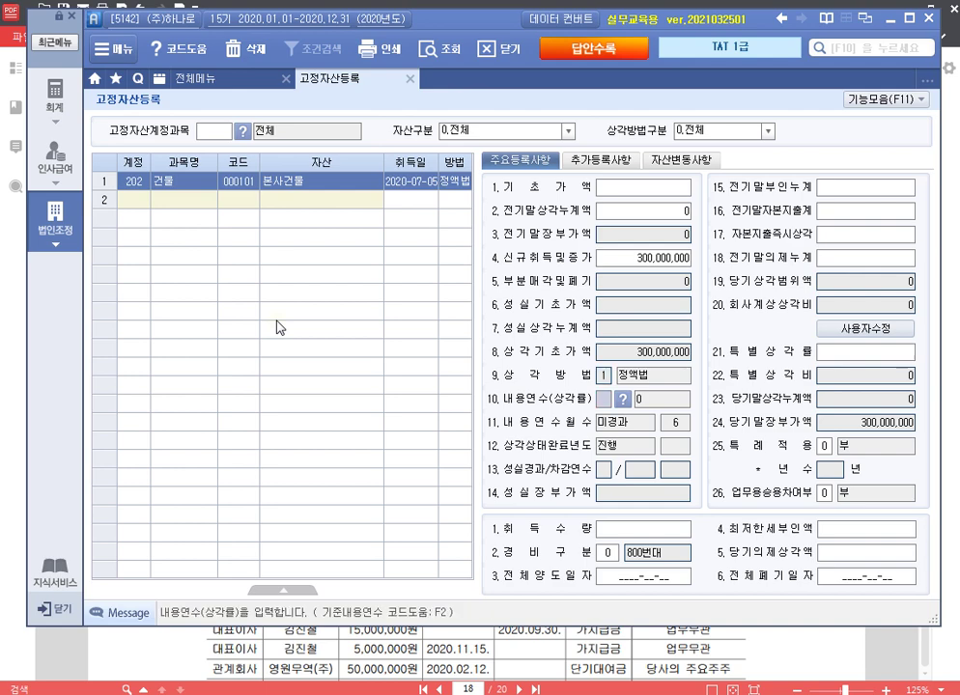
pyautogui.write('40')
pyautogui.press('Return')
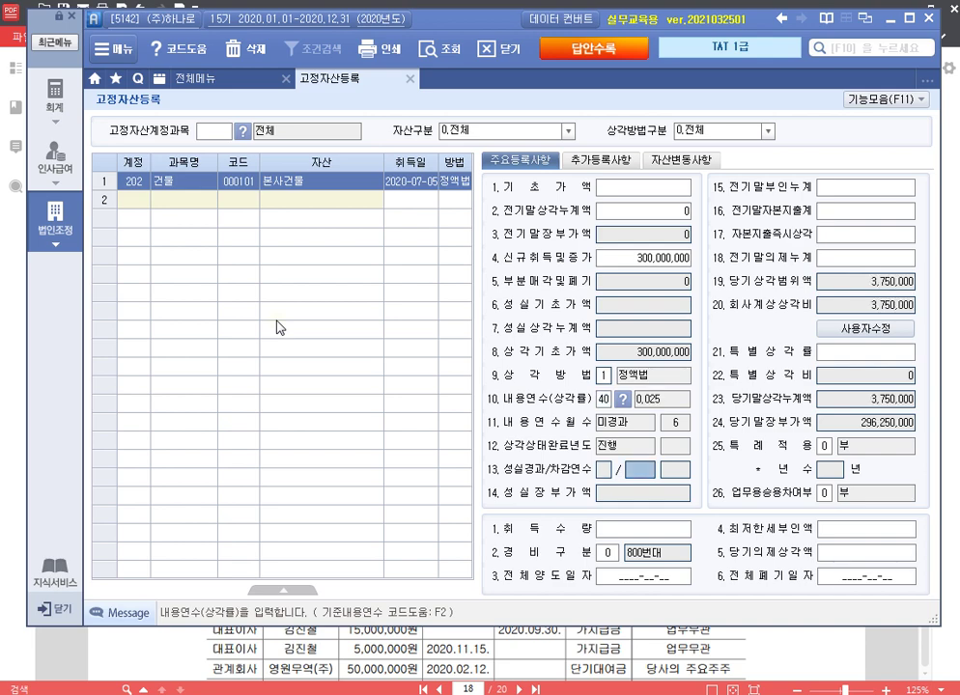
pyautogui.press('Return')
pyautogui.press('Return')
pyautogui.press('Return')
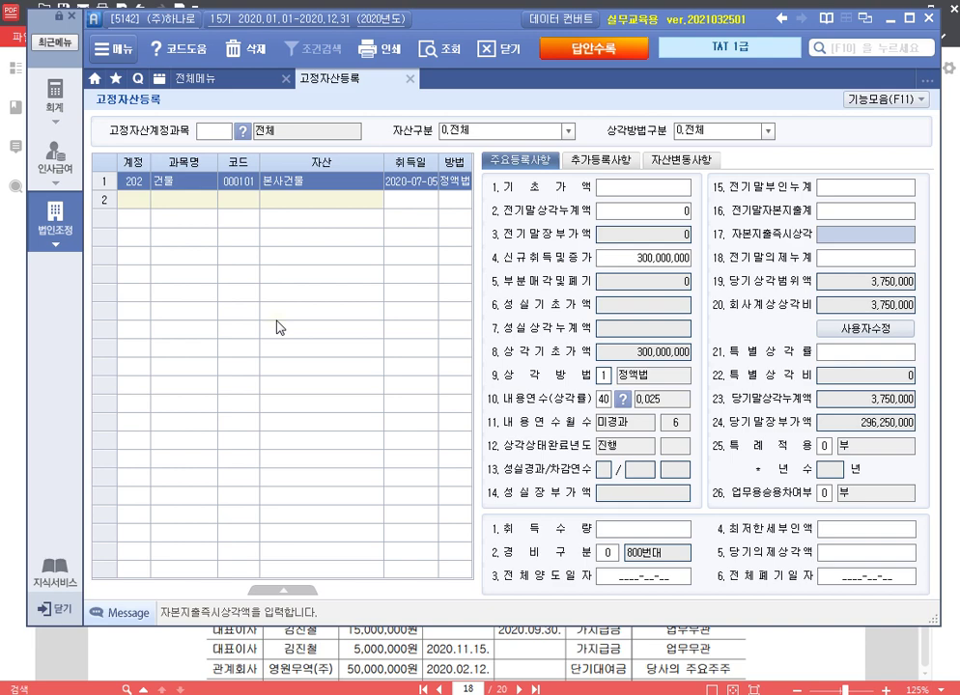
pyautogui.write('13,800,000')
pyautogui.press('Return')
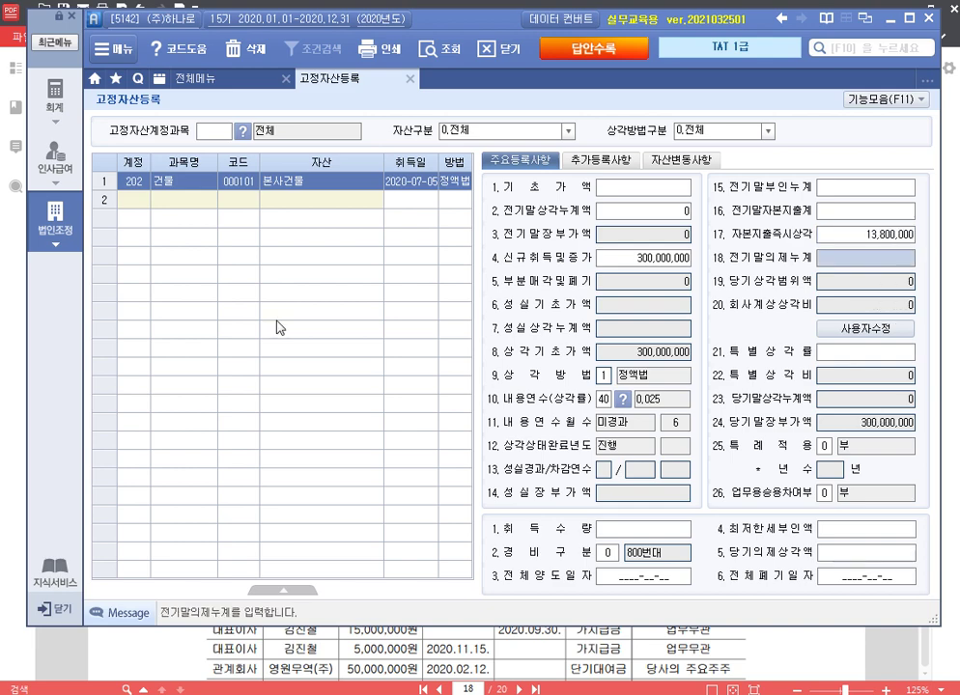
pyautogui.press('Return')
pyautogui.press('Return')
pyautogui.press('Return')
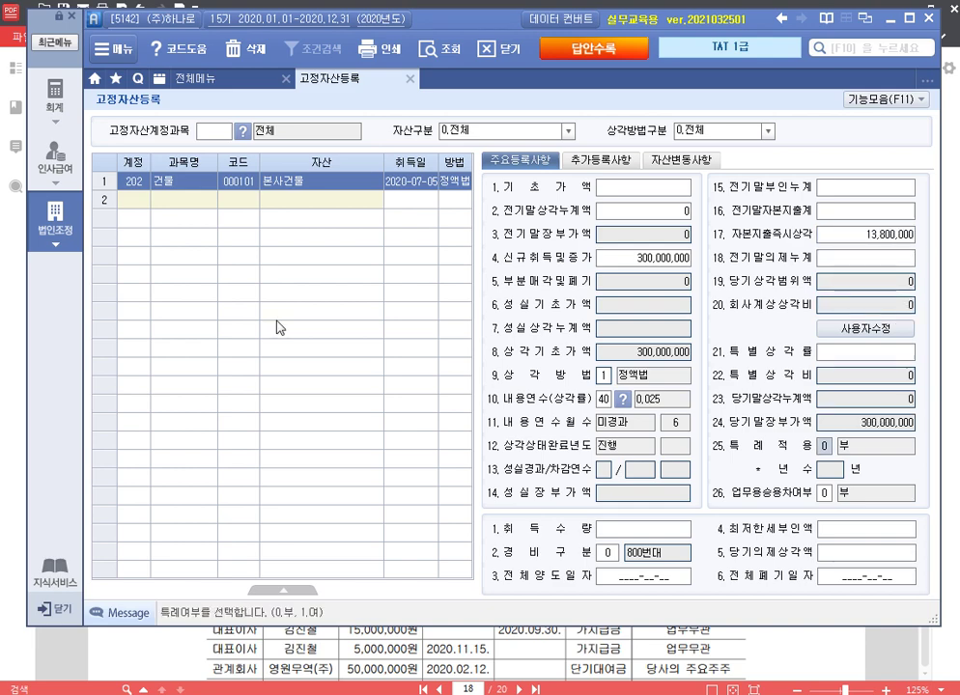
pyautogui.press('Return')
pyautogui.press('Return')
pyautogui.press('Return')
pyautogui.press('Return')
pyautogui.press('Return')
pyautogui.press('Return')
pyautogui.press('Return')
pyautogui.press('Return')
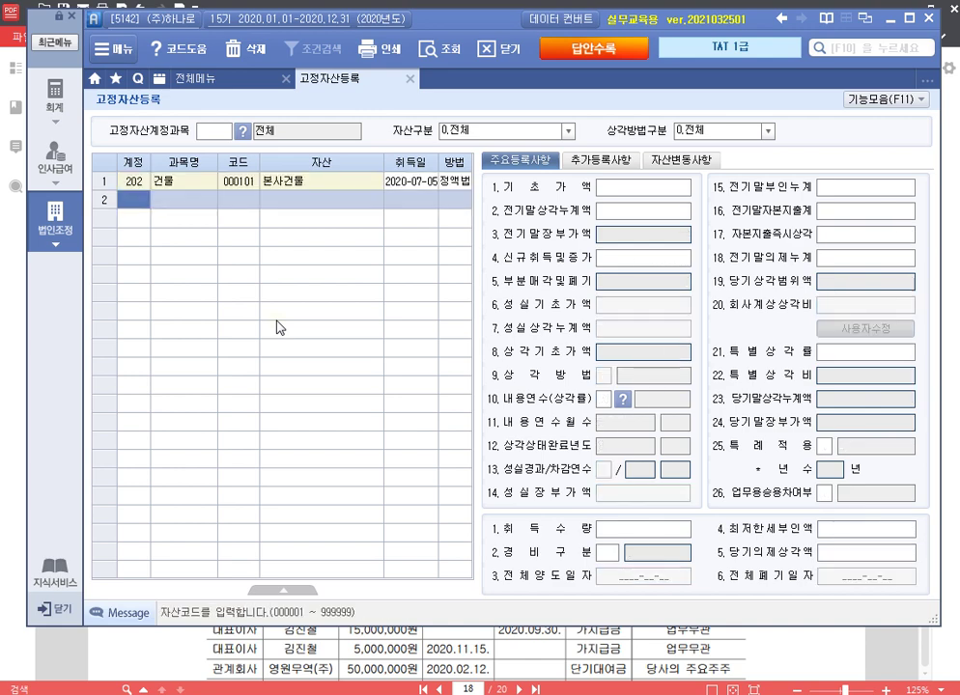
# Step: Set the building's 업종 code to 08 and override 회사계상상각비 to 8,500,000
pyautogui.press('Up')
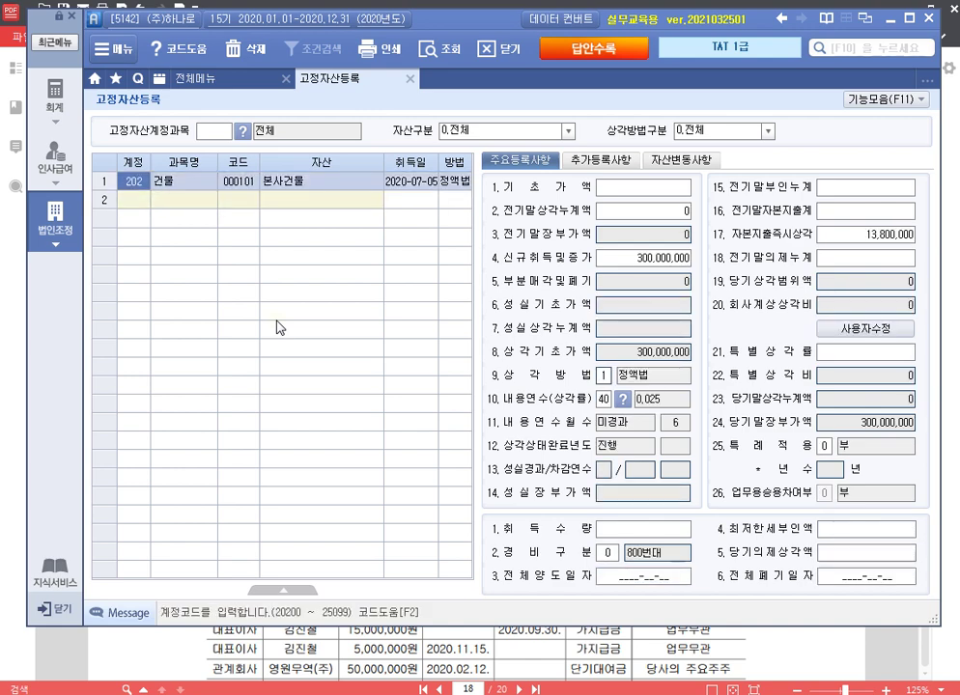
pyautogui.click(603, 163)
pyautogui.click(614, 245)
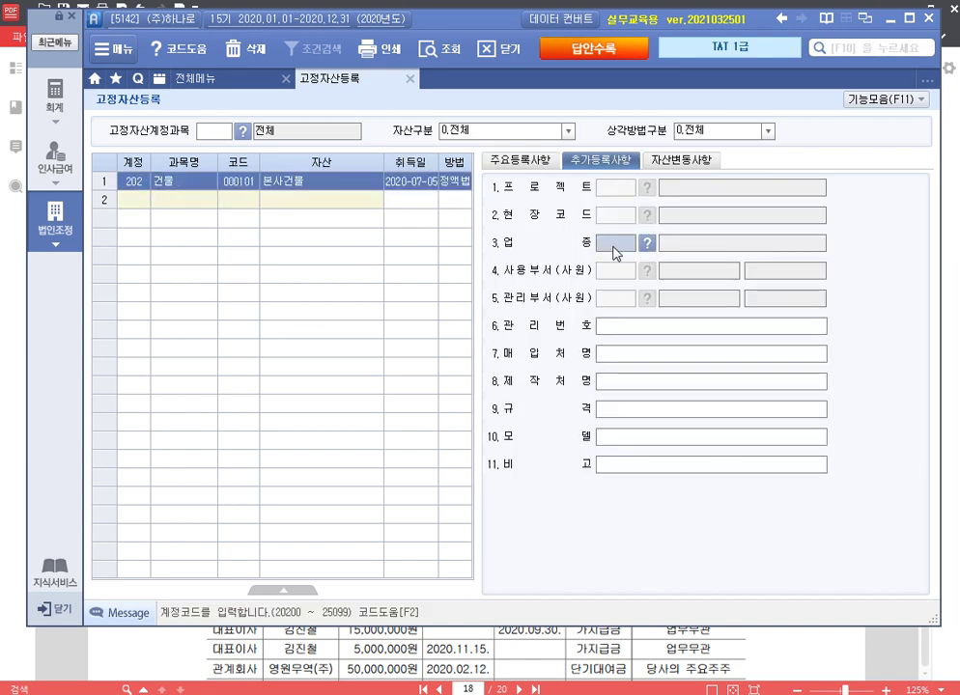
pyautogui.write('08')
pyautogui.press('Return')
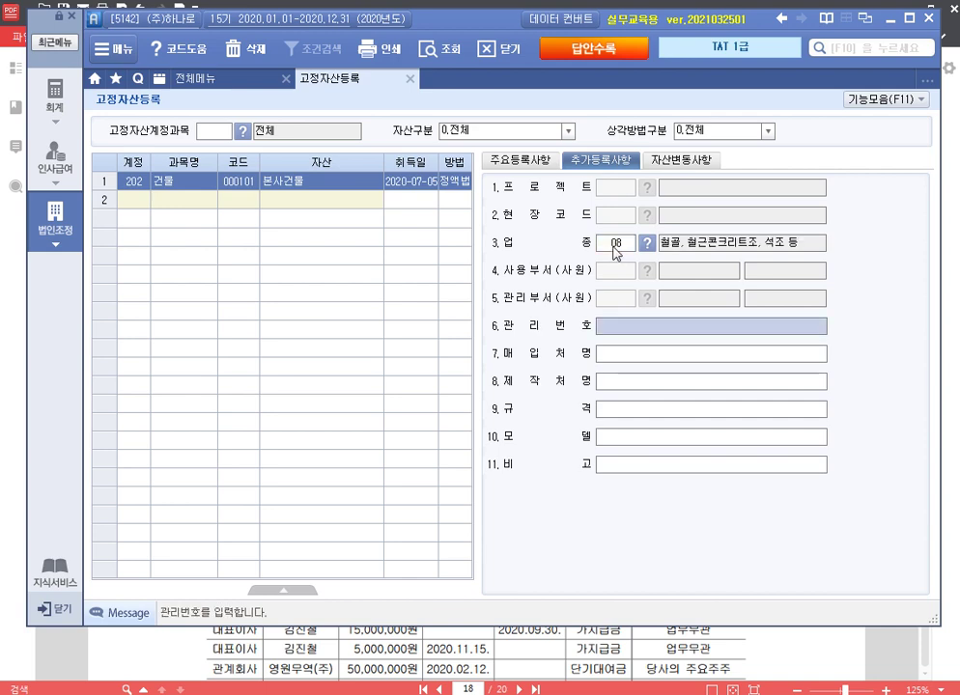
pyautogui.click(520, 160)
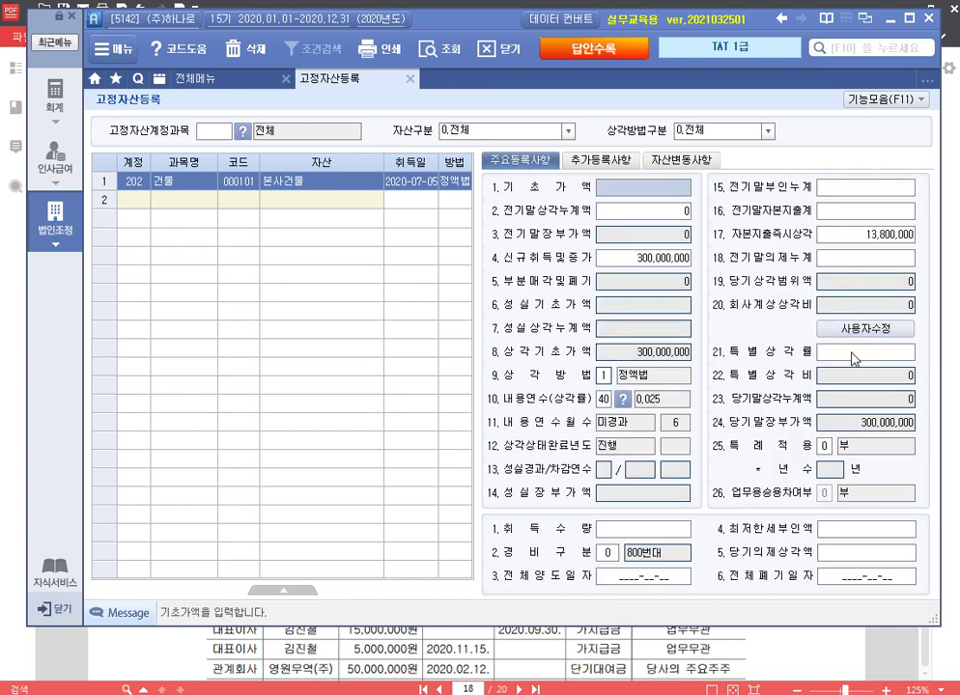
pyautogui.click(879, 330)
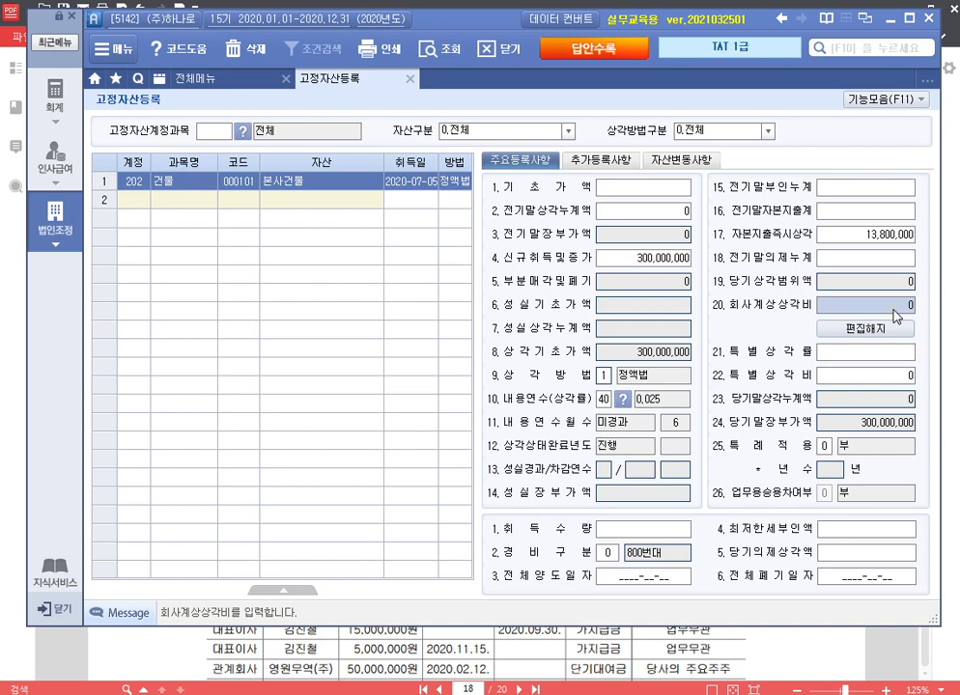
pyautogui.write('8,500,000')
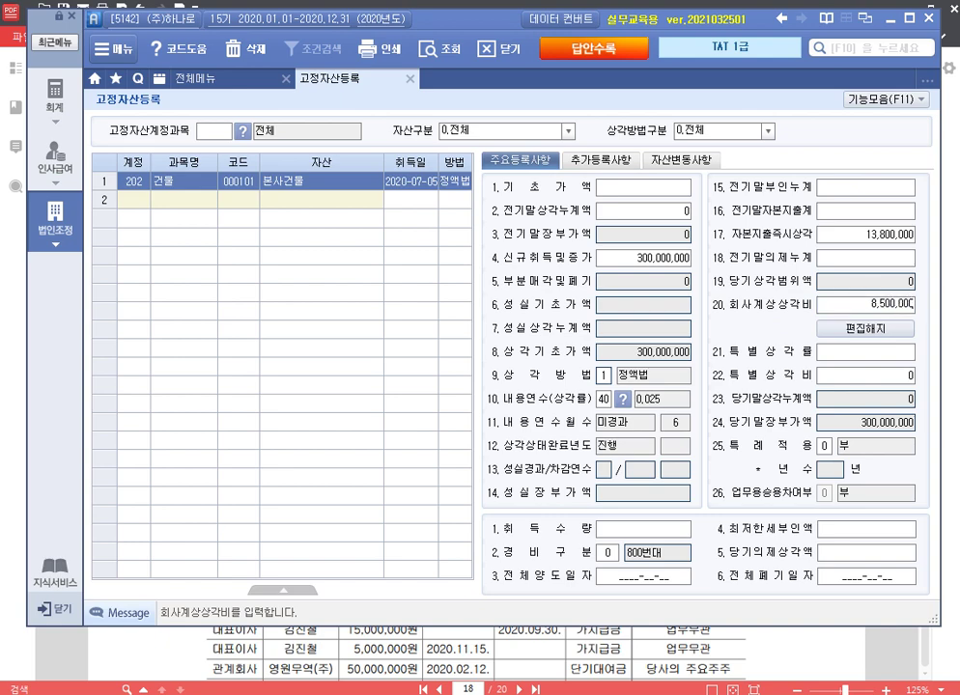
pyautogui.press('Return')
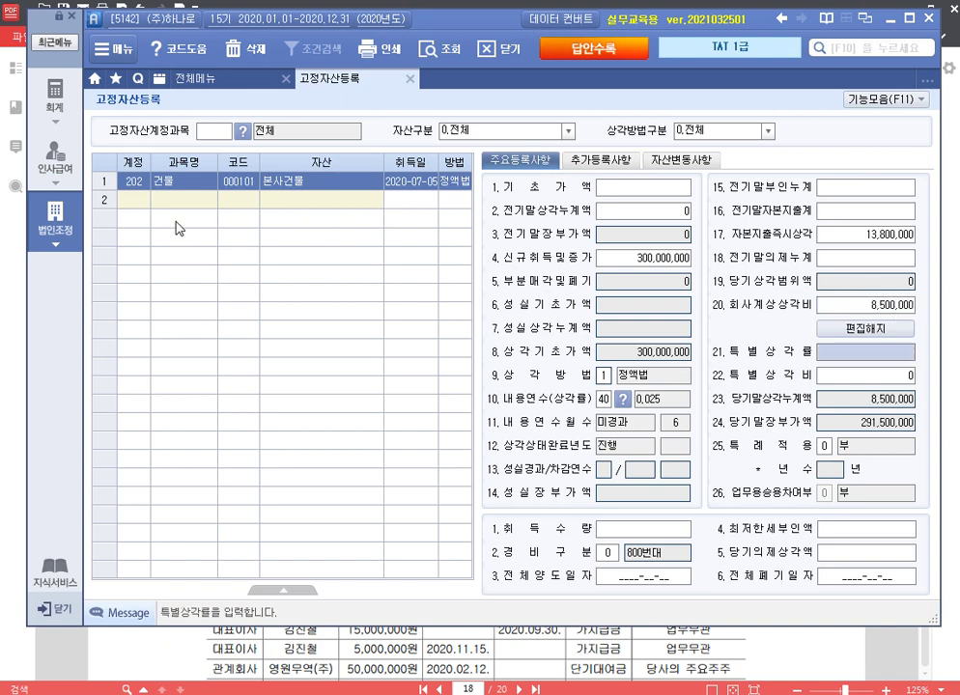
pyautogui.click(136, 199)
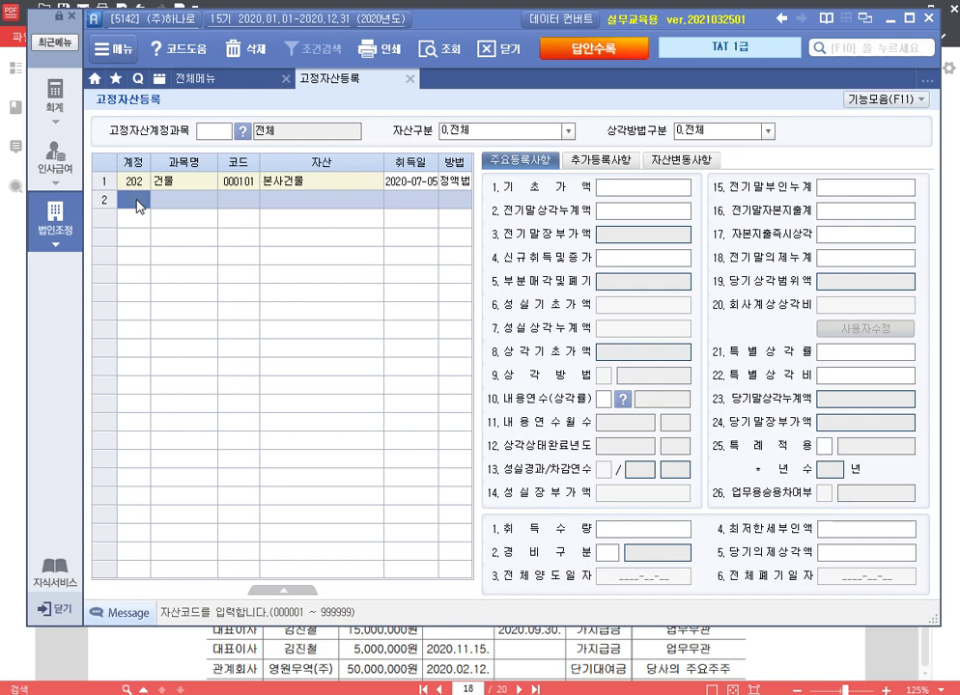
# Step: Enter asset 000201 출퇴근버스 under 208 차량운반구: acquired 2018-04-05, cost 50,000,000, prior depreciation 20,000,000
pyautogui.write('208')
pyautogui.press('Return')
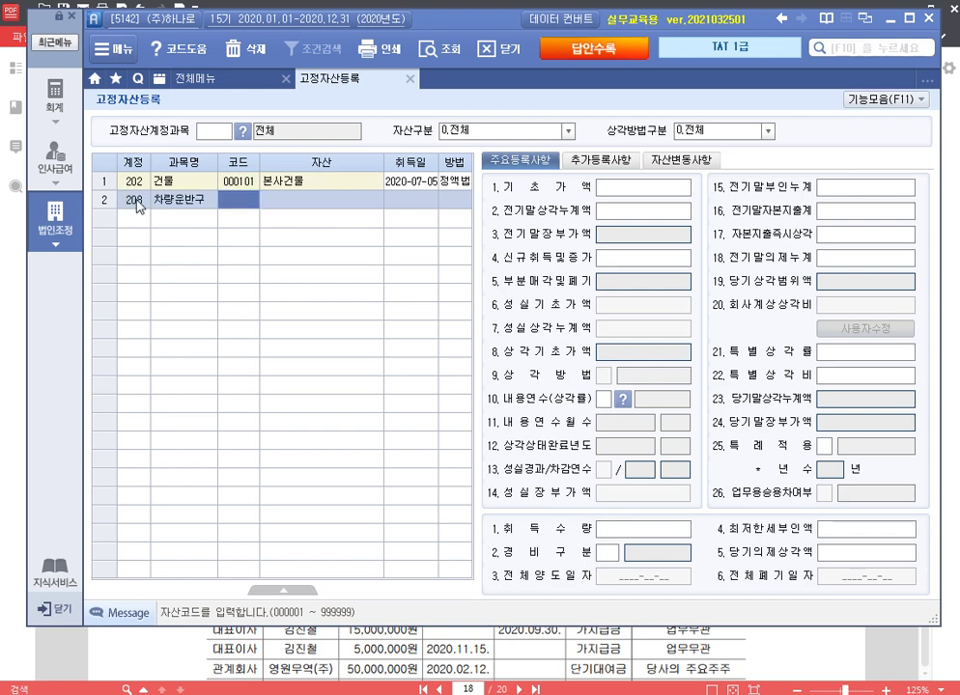
pyautogui.write('201')
pyautogui.press('Return')
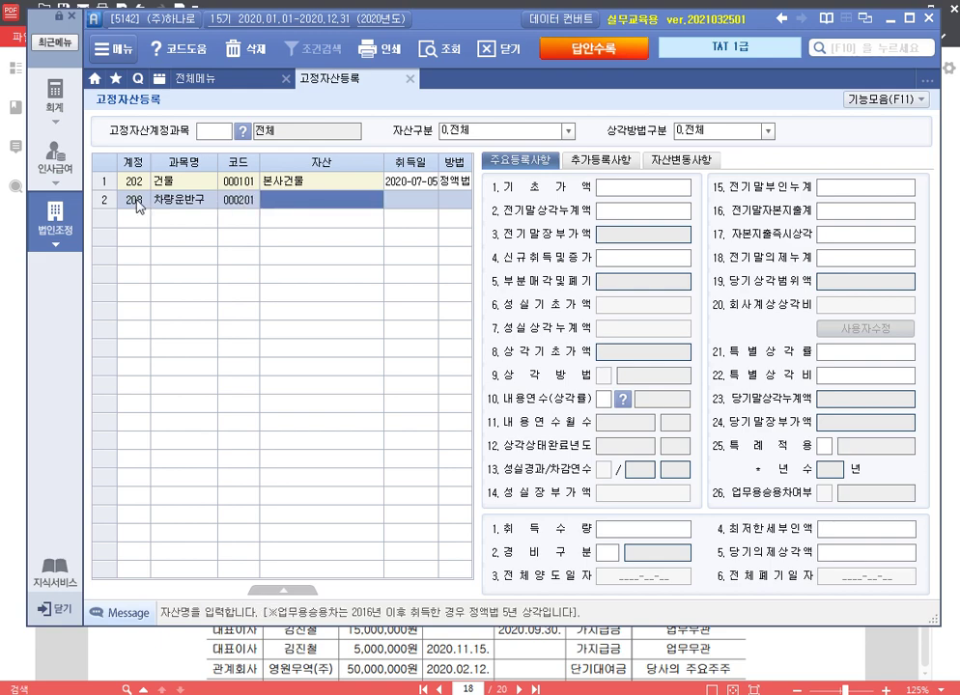
pyautogui.write('출퇴근버스')
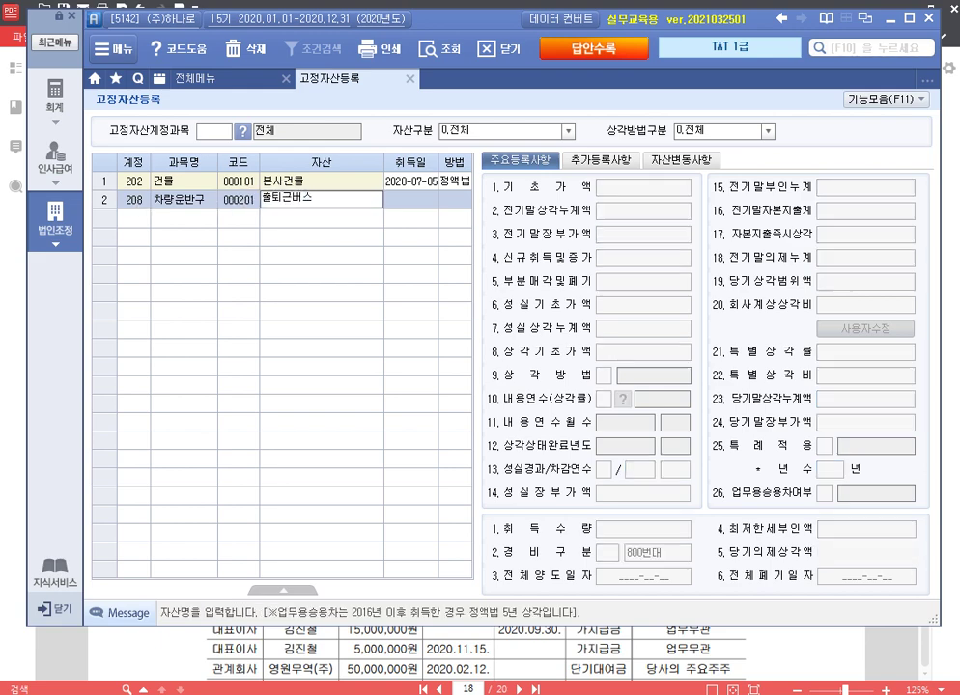
pyautogui.press('Return')
pyautogui.write('2018-04-05')
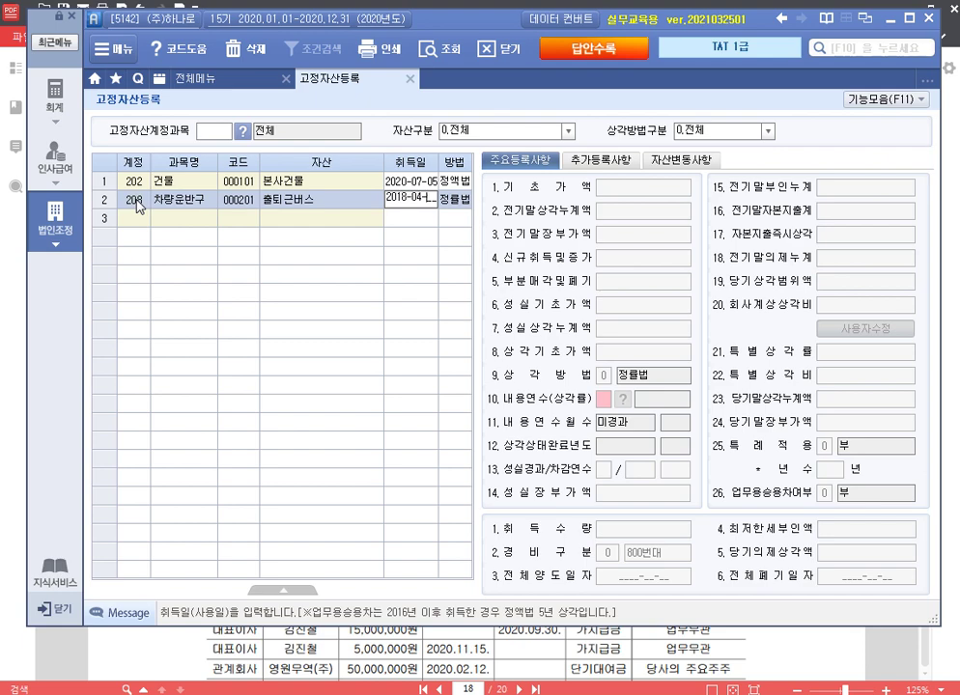
pyautogui.press('Return')
pyautogui.write('50000000')
pyautogui.press('Return')
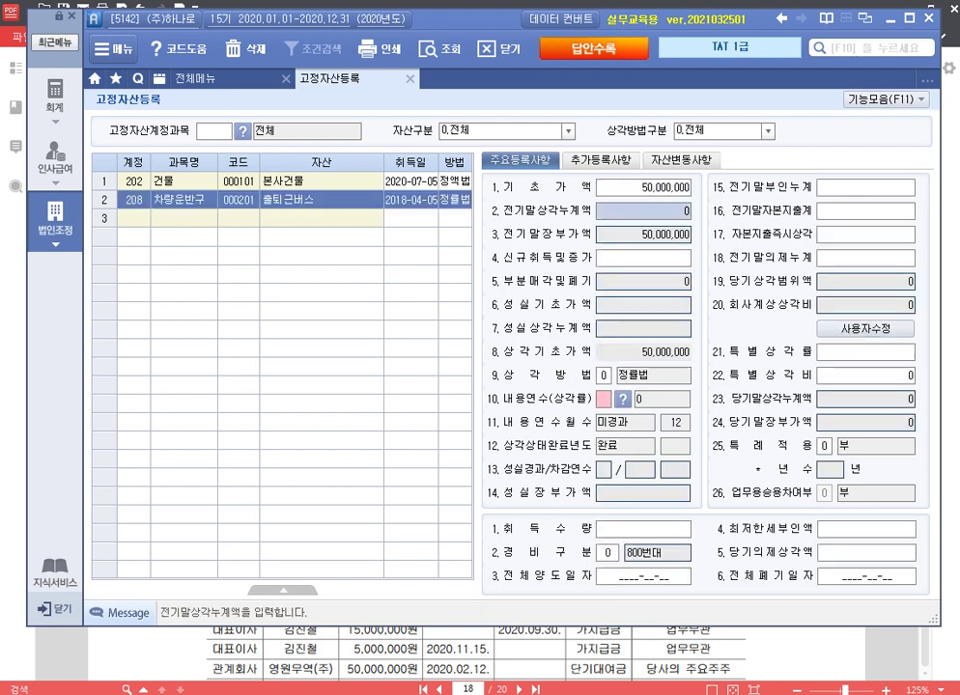
pyautogui.write('20000000')
pyautogui.press('Return')
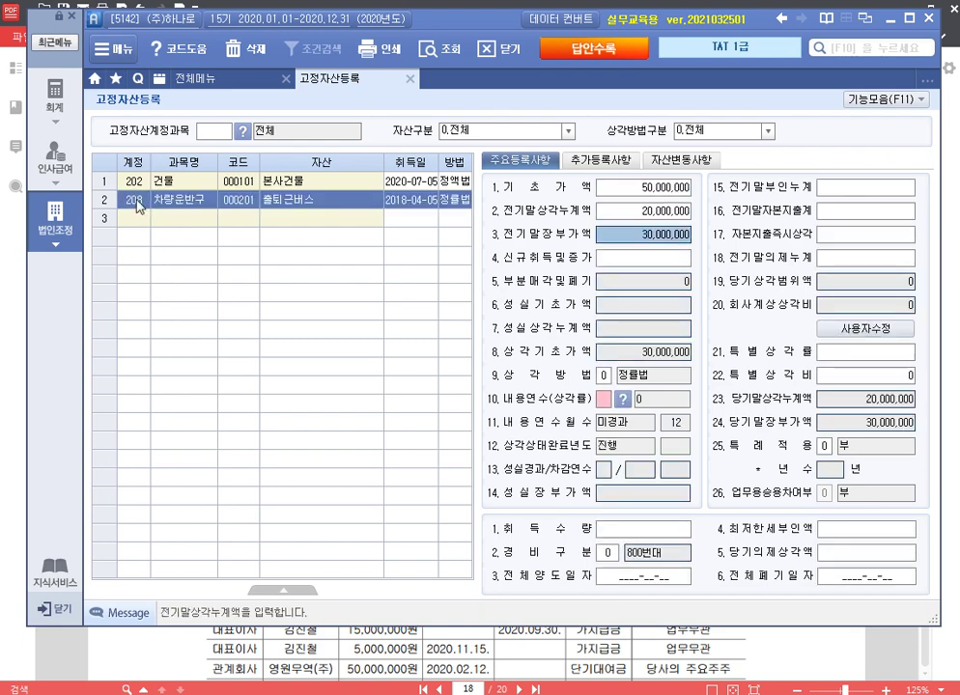
# Step: Set its useful life to 5 years, 부인누계 5,000,000 and expense category 500번대
pyautogui.press('Return')
pyautogui.press('Return')
pyautogui.press('Return')
pyautogui.press('Return')
pyautogui.press('Return')
pyautogui.press('Return')
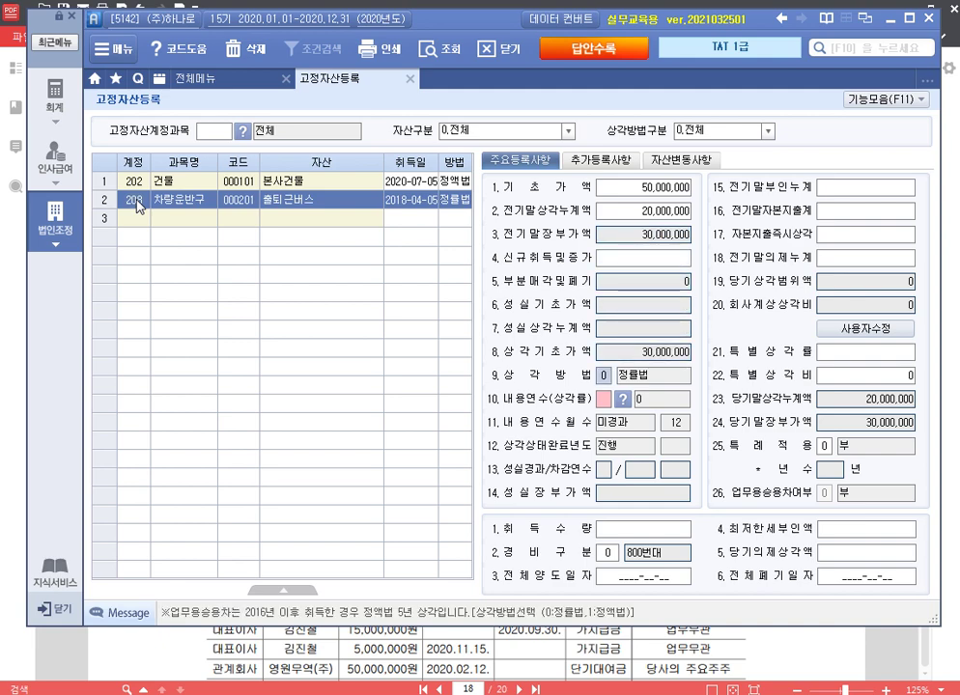
pyautogui.press('Return')
pyautogui.write('5')
pyautogui.press('Return')
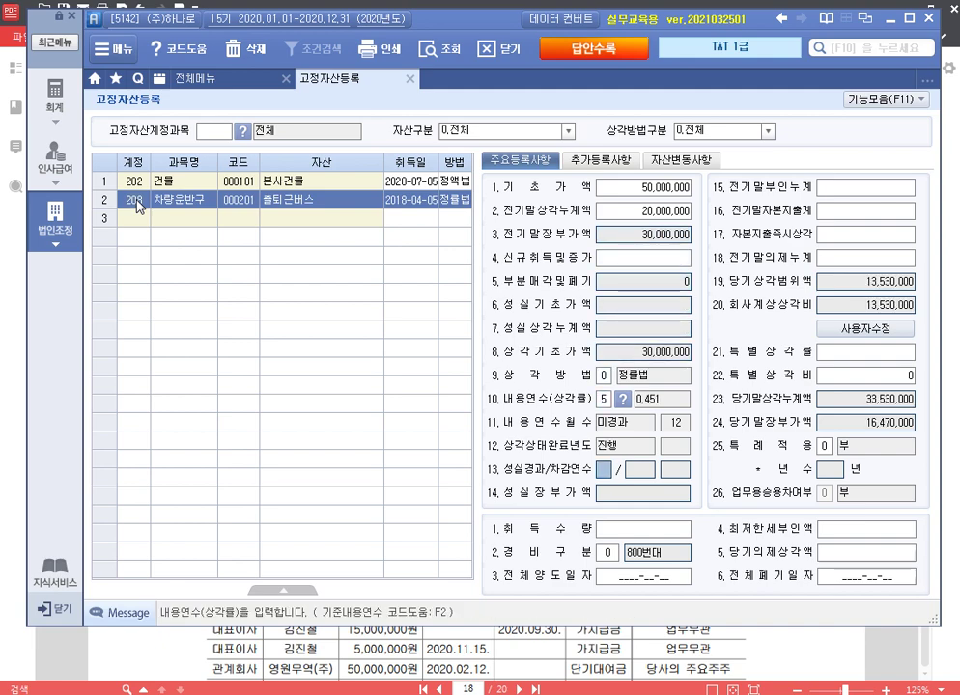
pyautogui.press('Return')
pyautogui.press('Return')
pyautogui.press('Return')
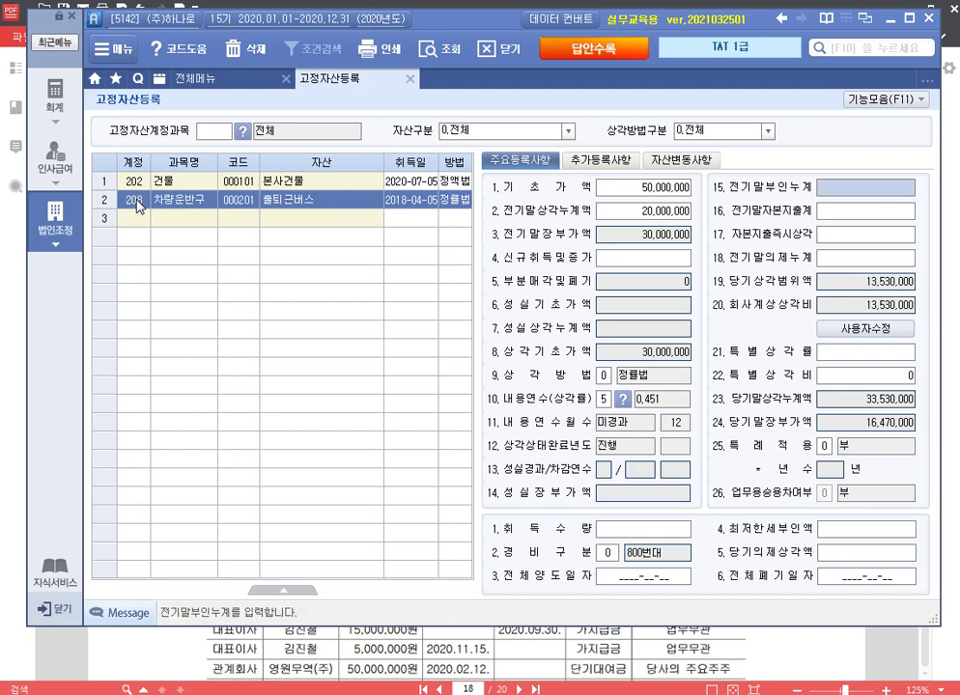
pyautogui.write('5000000')
pyautogui.press('Return')
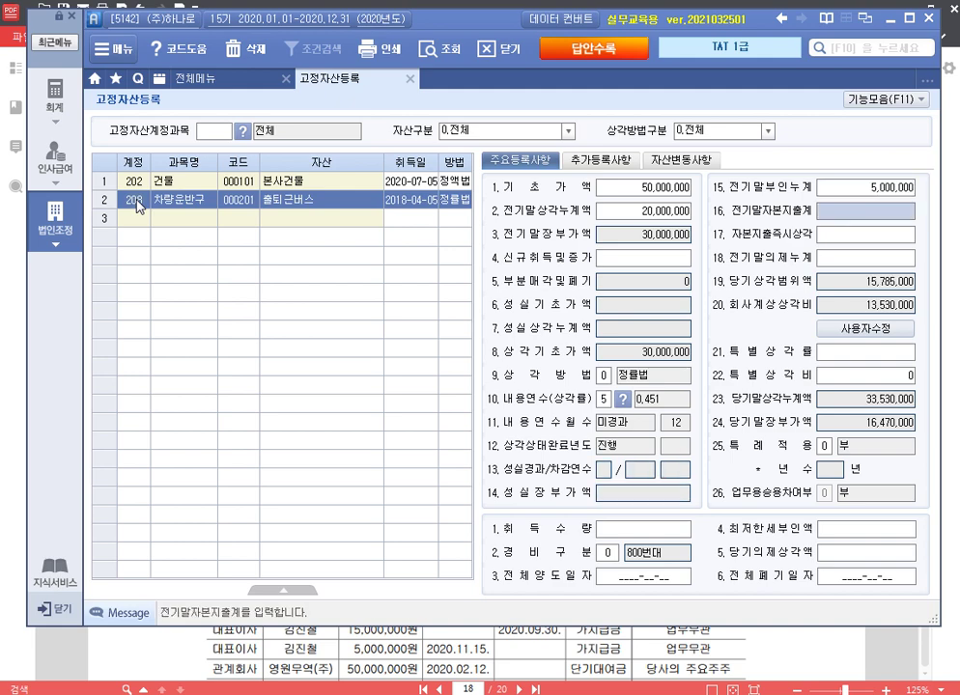
pyautogui.press('Return')
pyautogui.press('Return')
pyautogui.press('Return')
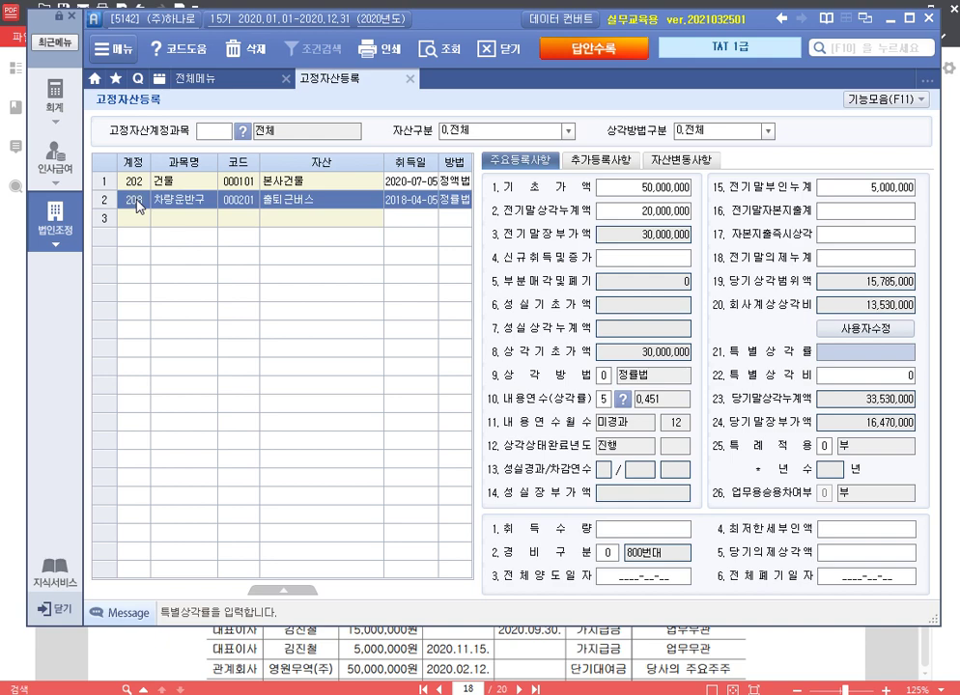
pyautogui.press('Return')
pyautogui.press('Return')
pyautogui.press('Return')
pyautogui.press('Return')
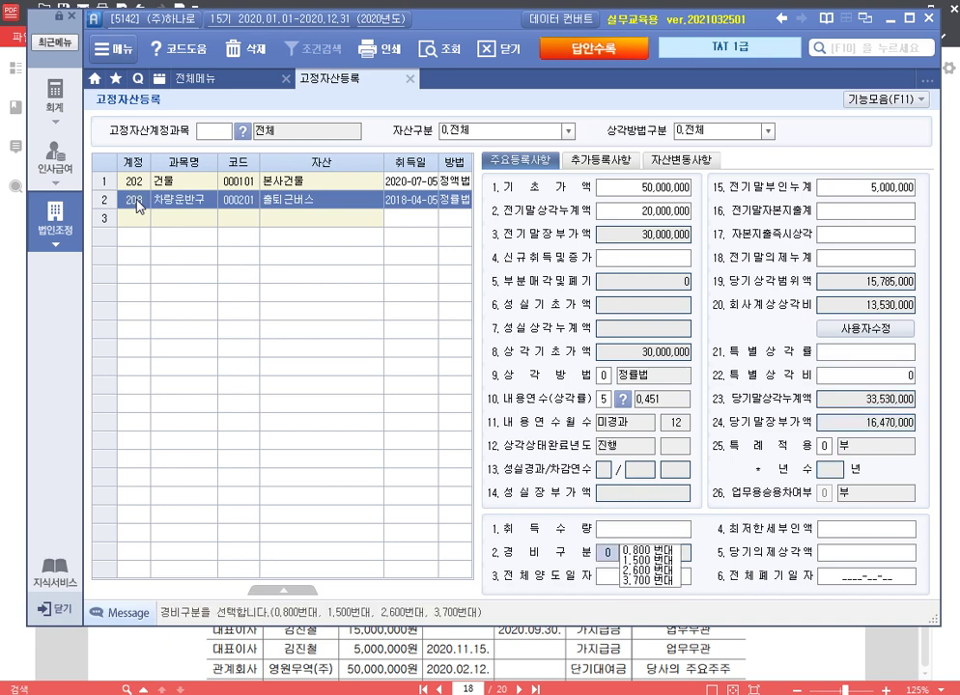
pyautogui.write('1')
pyautogui.press('Return')
pyautogui.press('Return')
pyautogui.press('Return')
pyautogui.press('Return')
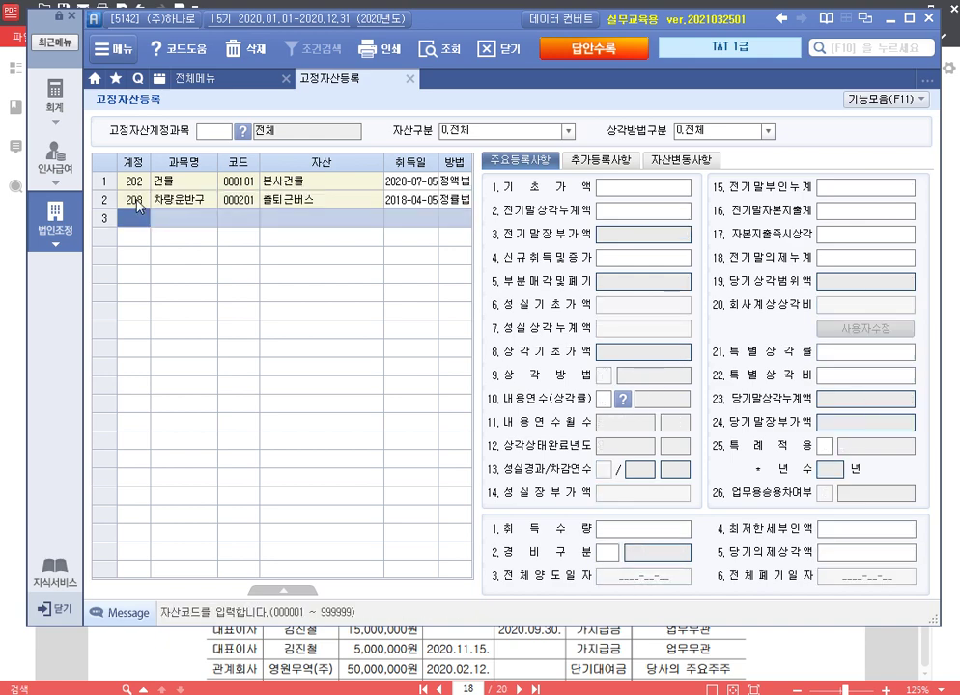
# Step: Assign industry code 05 차량 및 운반구 and override company depreciation to 12,000,000
pyautogui.click(598, 160)
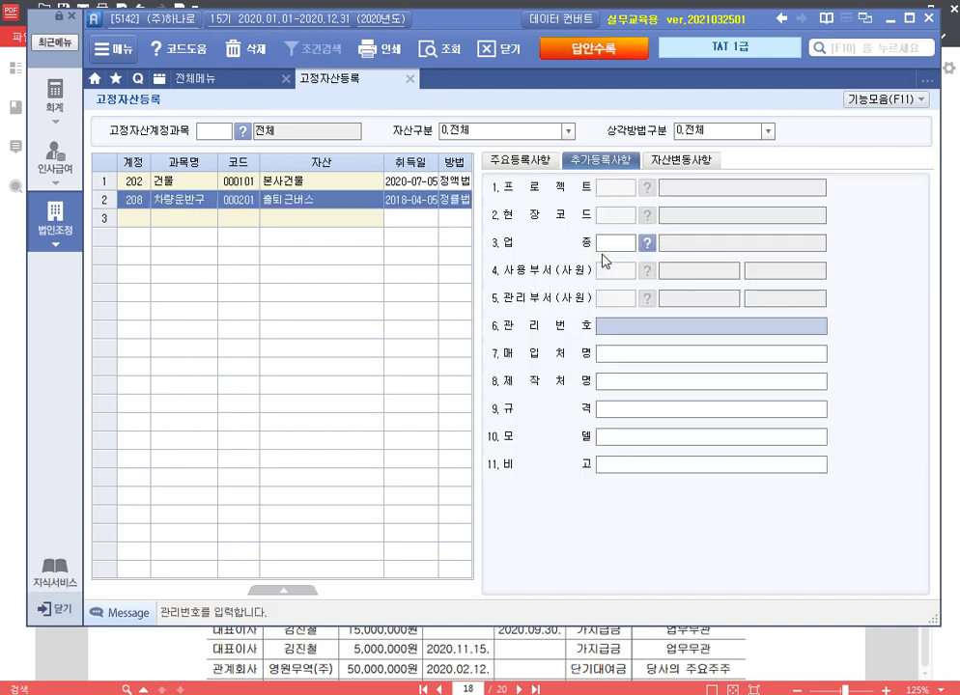
pyautogui.write('05')
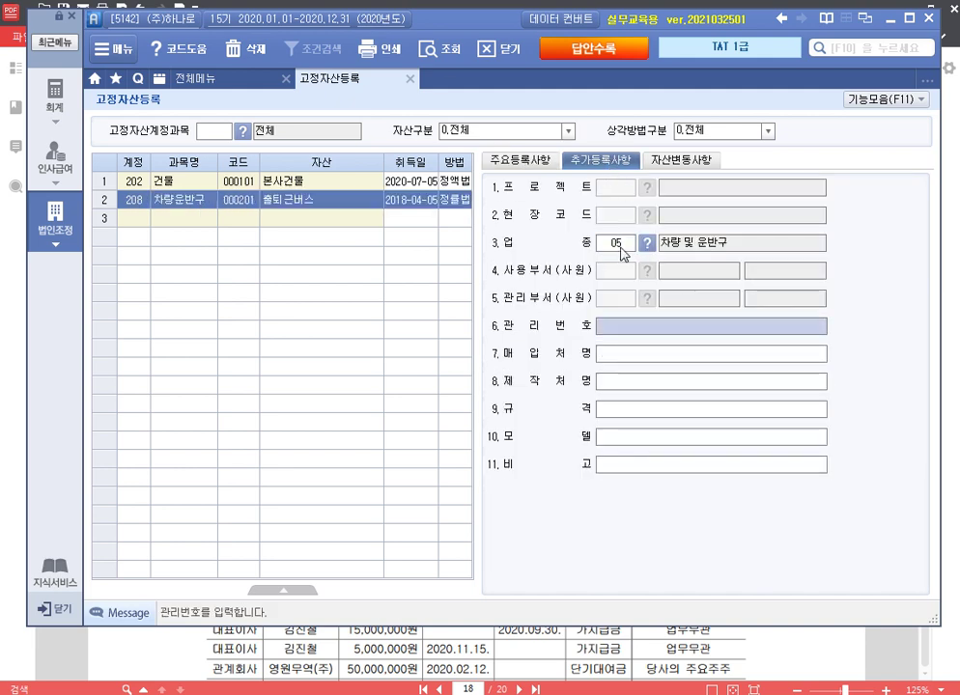
pyautogui.press('Return')
pyautogui.click(521, 161)
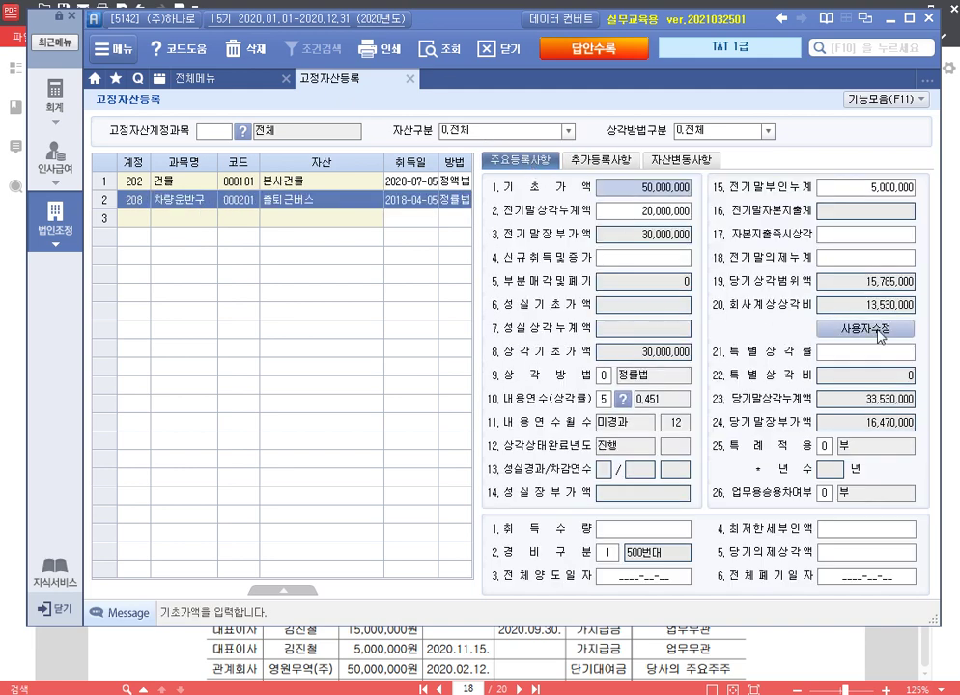
pyautogui.click(865, 328)
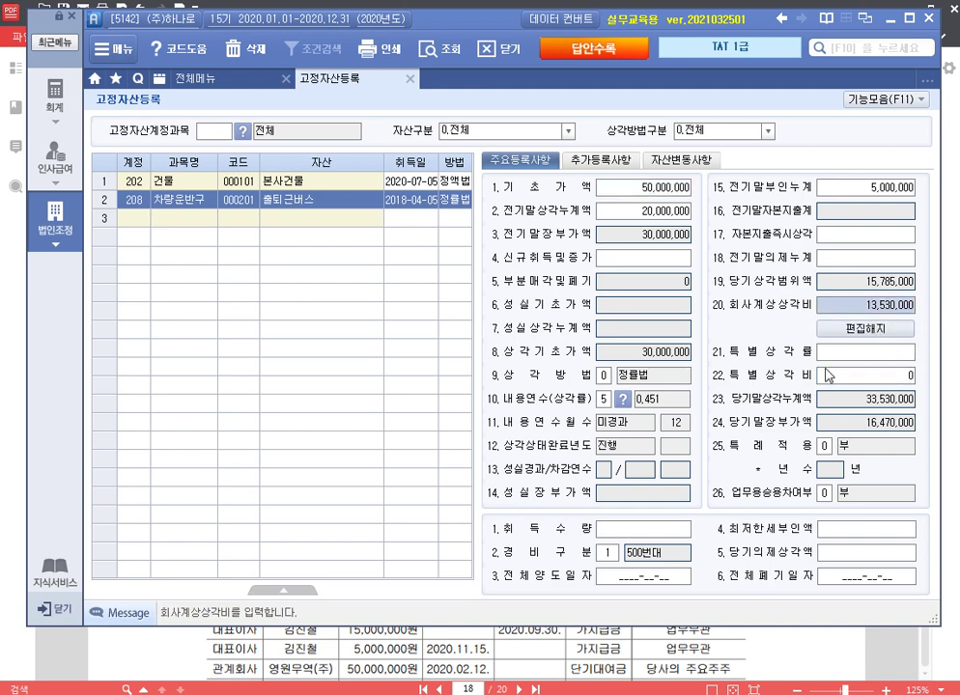
pyautogui.write('12000000')
pyautogui.press('Return')
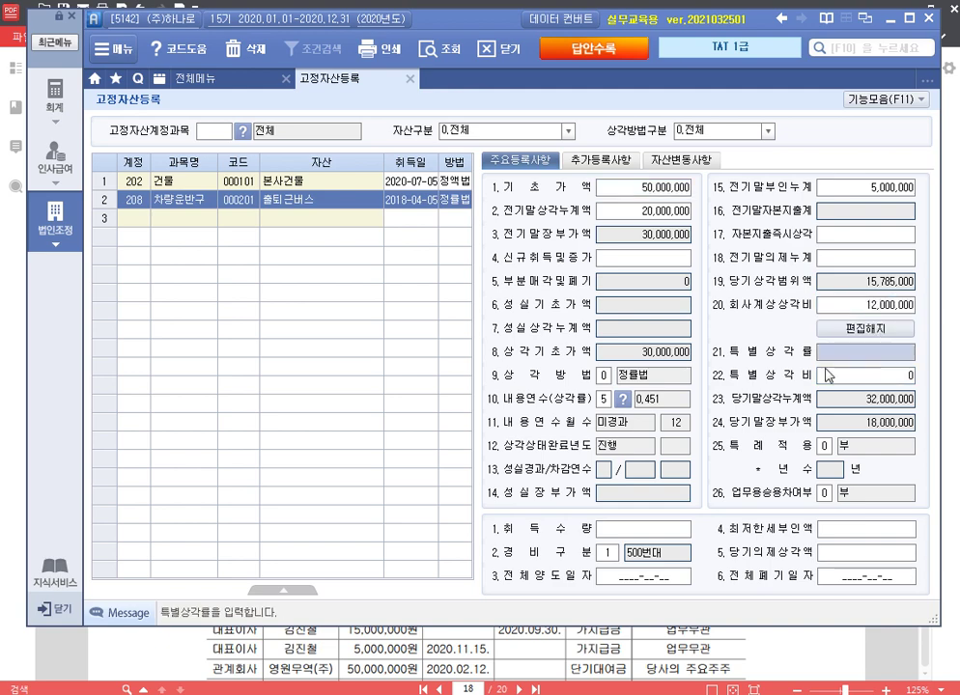
pyautogui.click(142, 218)
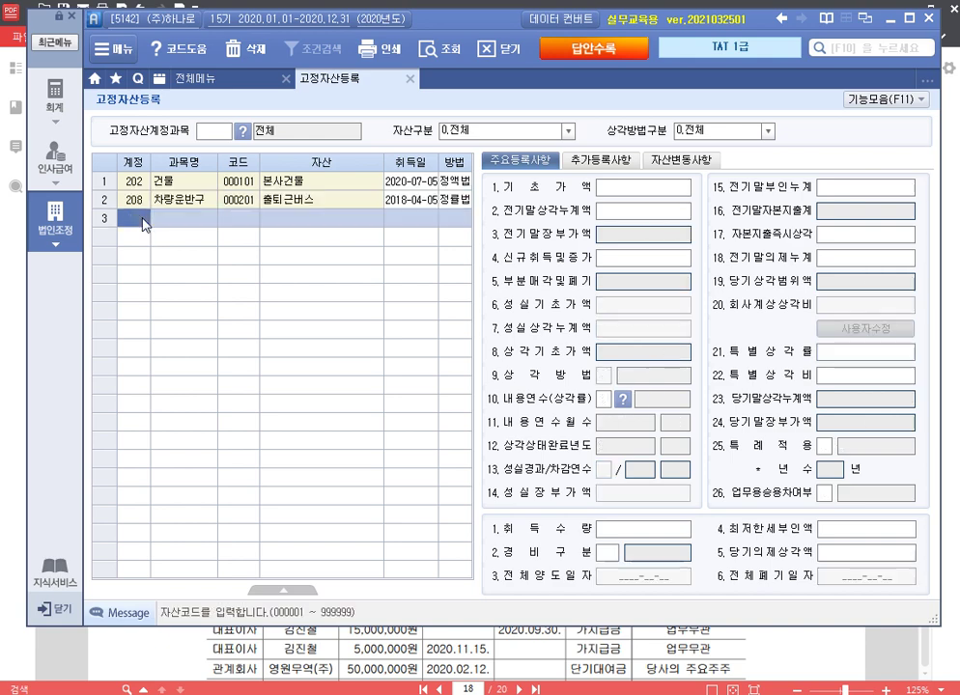
# Step: Enter asset 000301 조립기계 under 206 기계장치: acquired 2019-02-01, cost 10,000,000, prior depreciation 2,000,000
pyautogui.write('206')
pyautogui.press('Return')
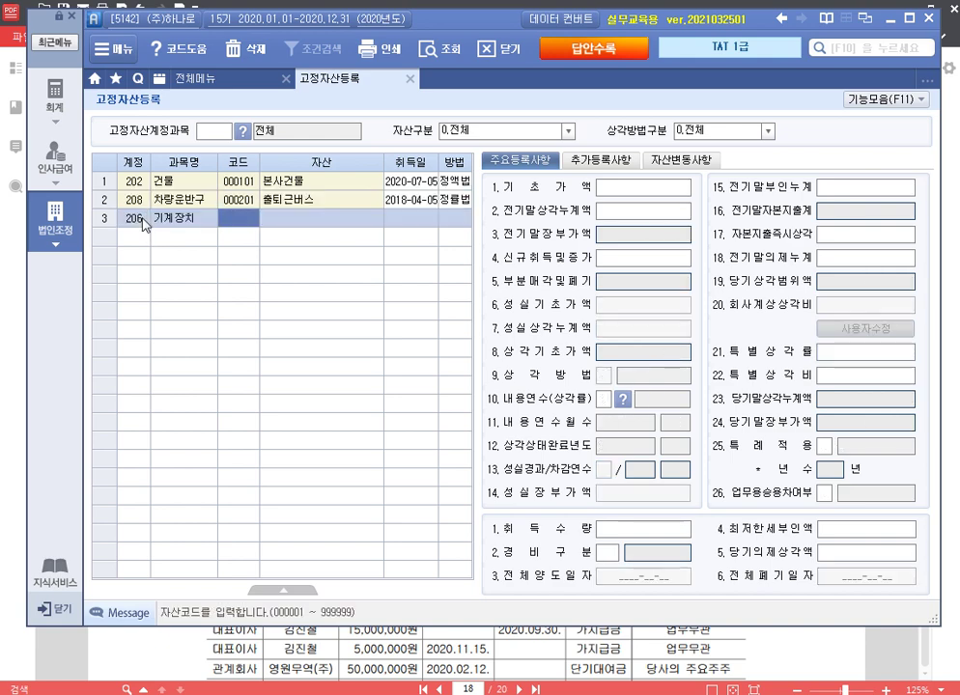
pyautogui.write('301')
pyautogui.press('Return')
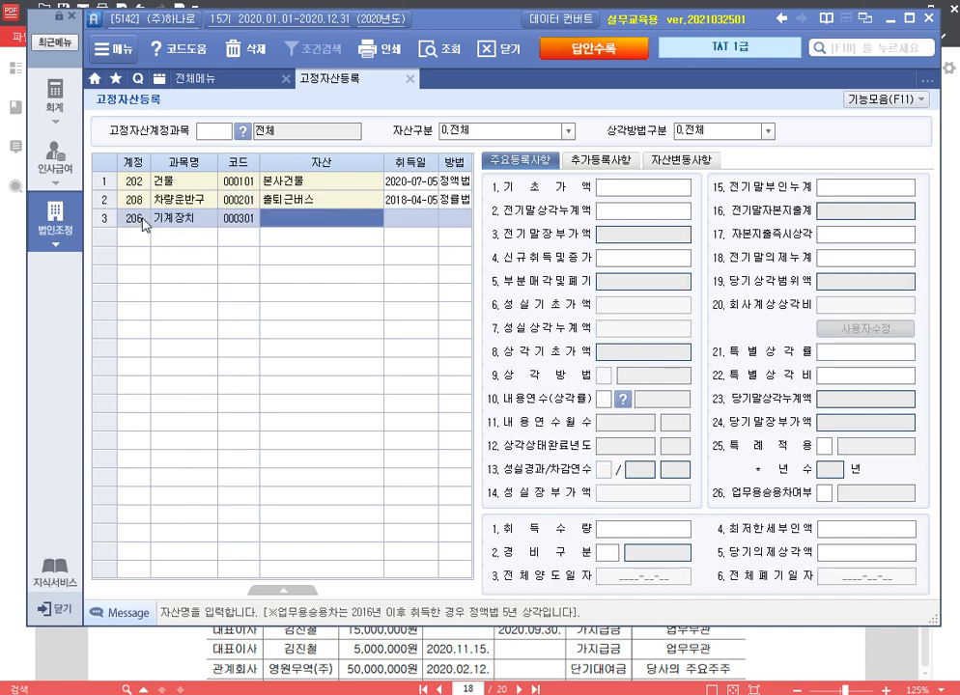
pyautogui.write('조립기계')
pyautogui.press('Return')
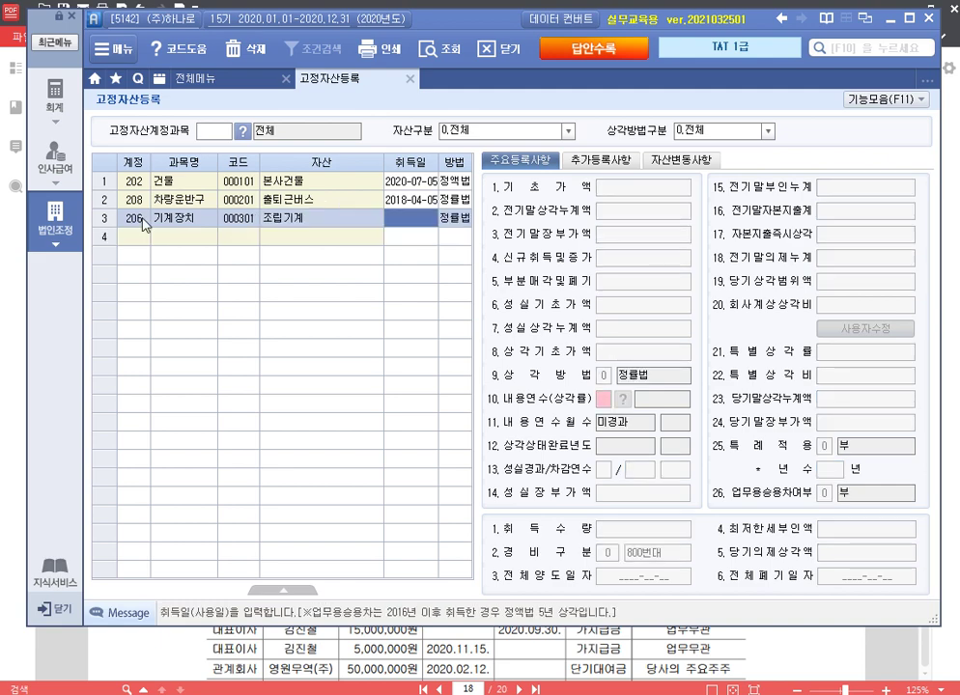
pyautogui.write('2019-02-0')
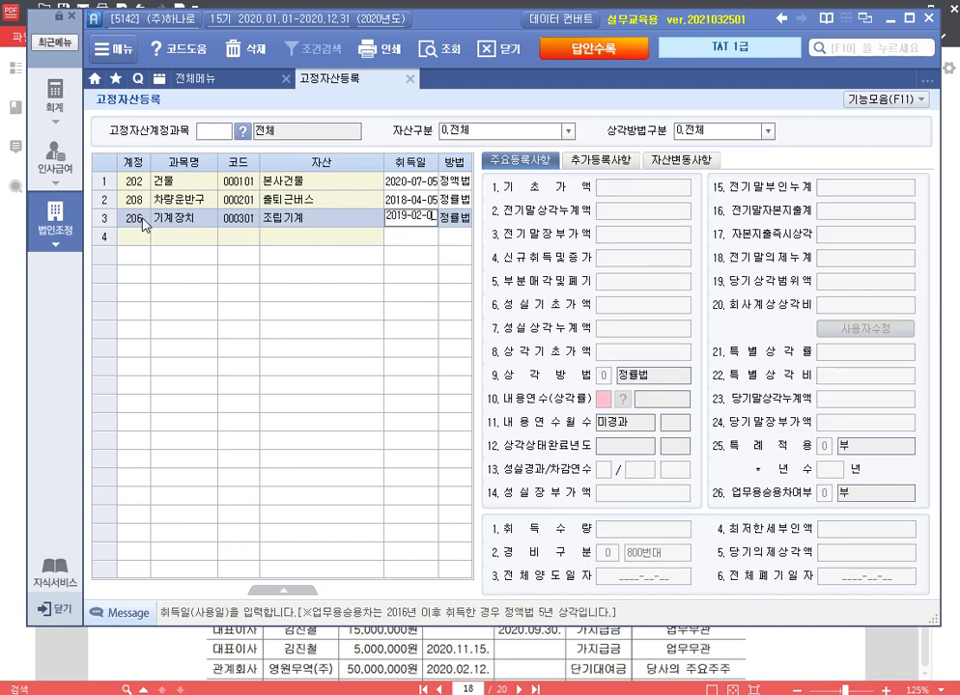
pyautogui.write('1')
pyautogui.press('Return')
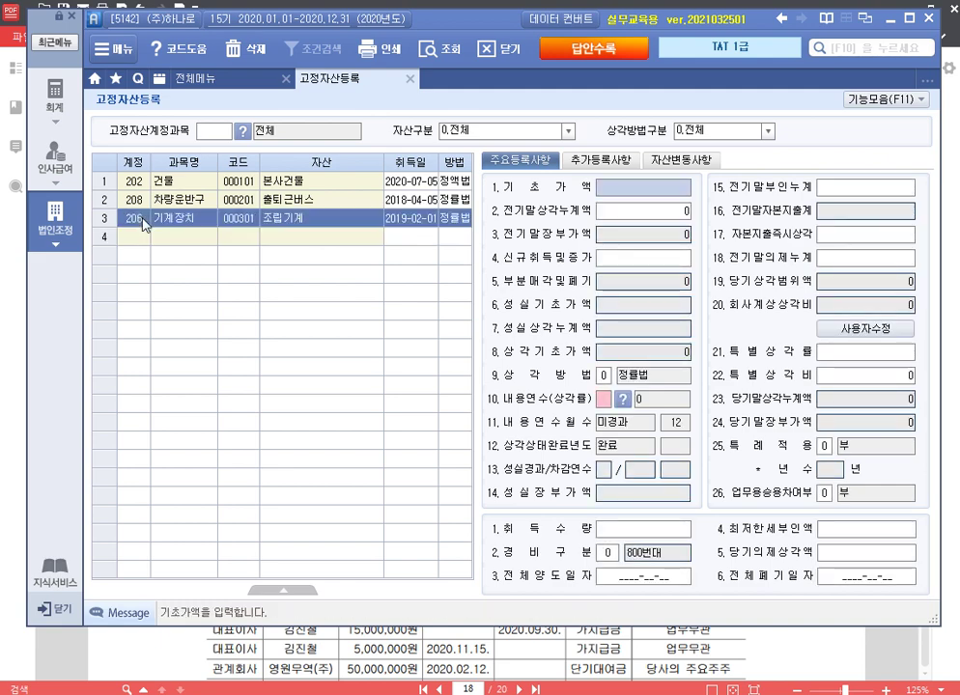
pyautogui.write('10000000')
pyautogui.press('Return')
pyautogui.write('2000000')
pyautogui.press('Return')
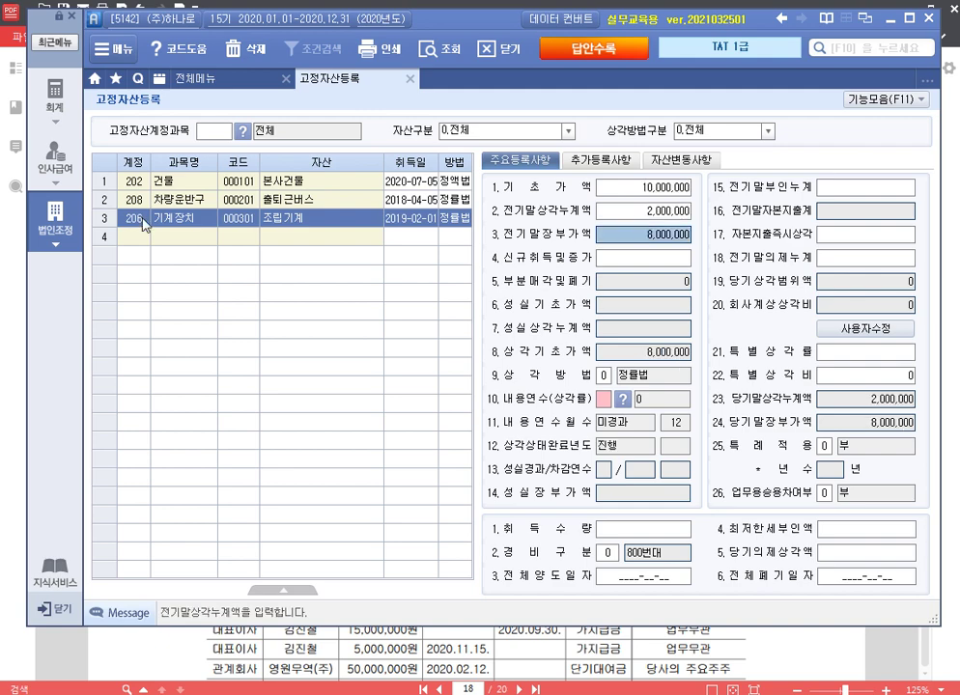
# Step: Set the machine's useful life to 10 years and expense category 500번대
pyautogui.press('Return')
pyautogui.press('Return')
pyautogui.press('Return')
pyautogui.press('Return')
pyautogui.press('Return')
pyautogui.press('Return')
pyautogui.press('Return')
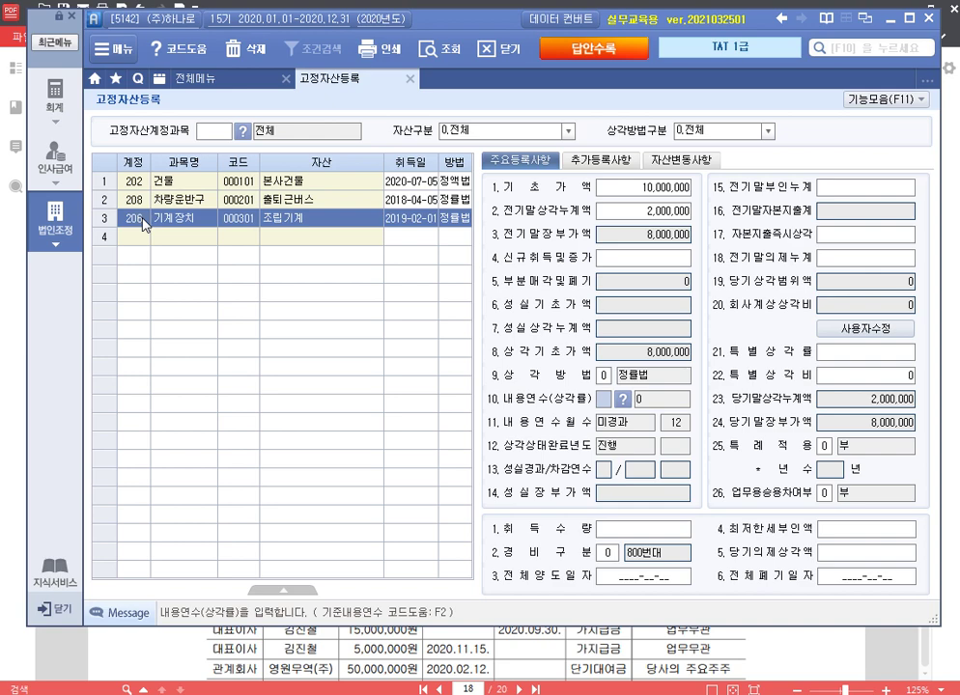
pyautogui.write('10')
pyautogui.press('Return')
pyautogui.press('Return')
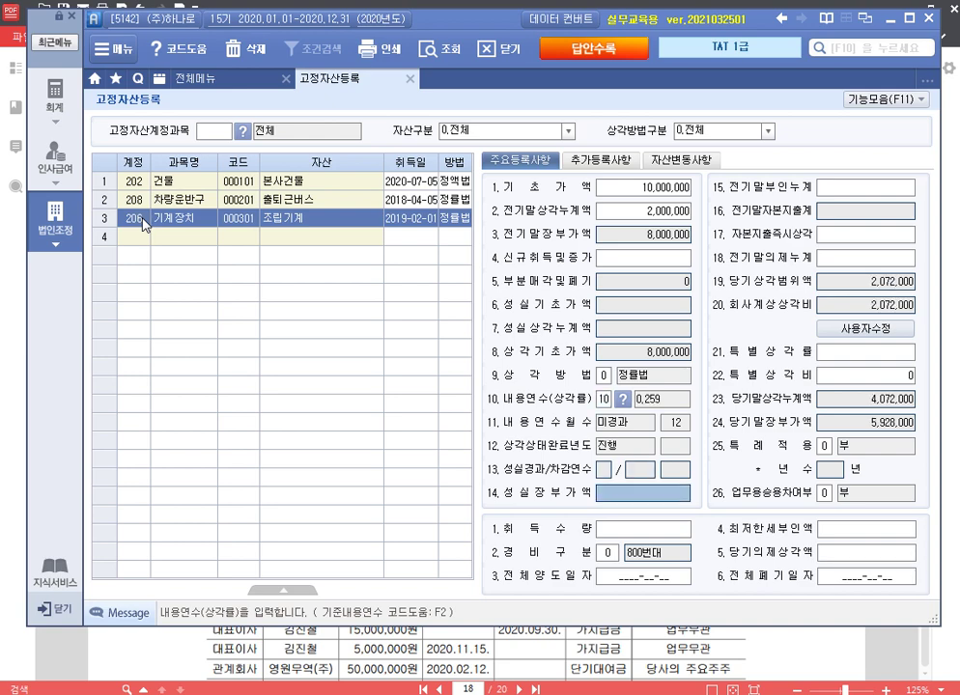
pyautogui.press('Return')
pyautogui.press('Return')
pyautogui.press('Return')
pyautogui.press('Return')
pyautogui.press('Return')
pyautogui.press('Return')
pyautogui.press('Return')
pyautogui.press('Return')
pyautogui.press('Return')
pyautogui.press('Return')
pyautogui.press('Return')
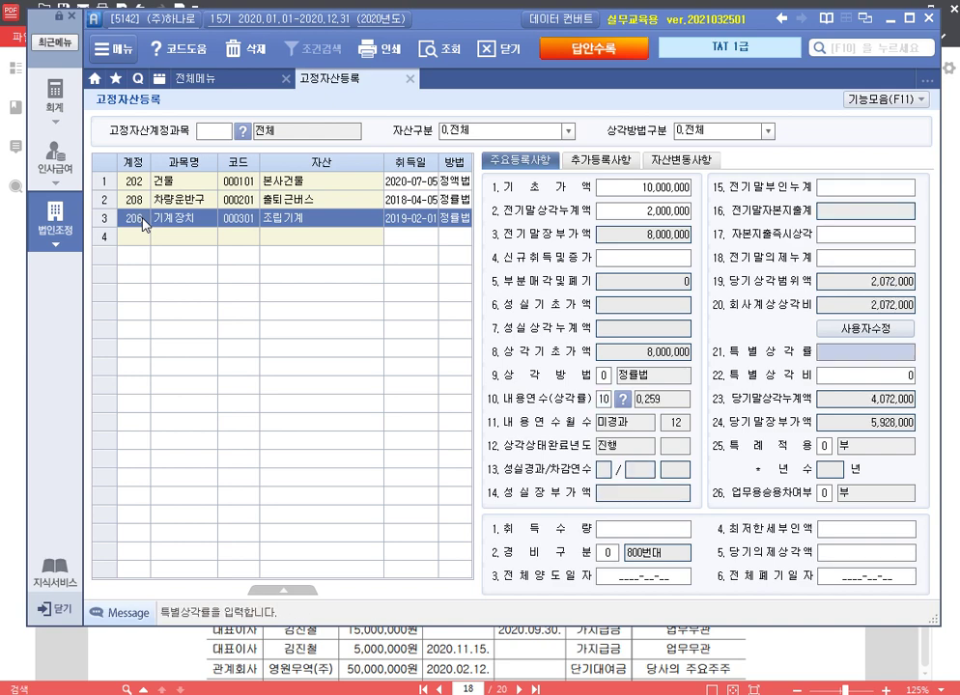
pyautogui.press('Return')
pyautogui.press('Return')
pyautogui.press('Return')
pyautogui.press('Return')
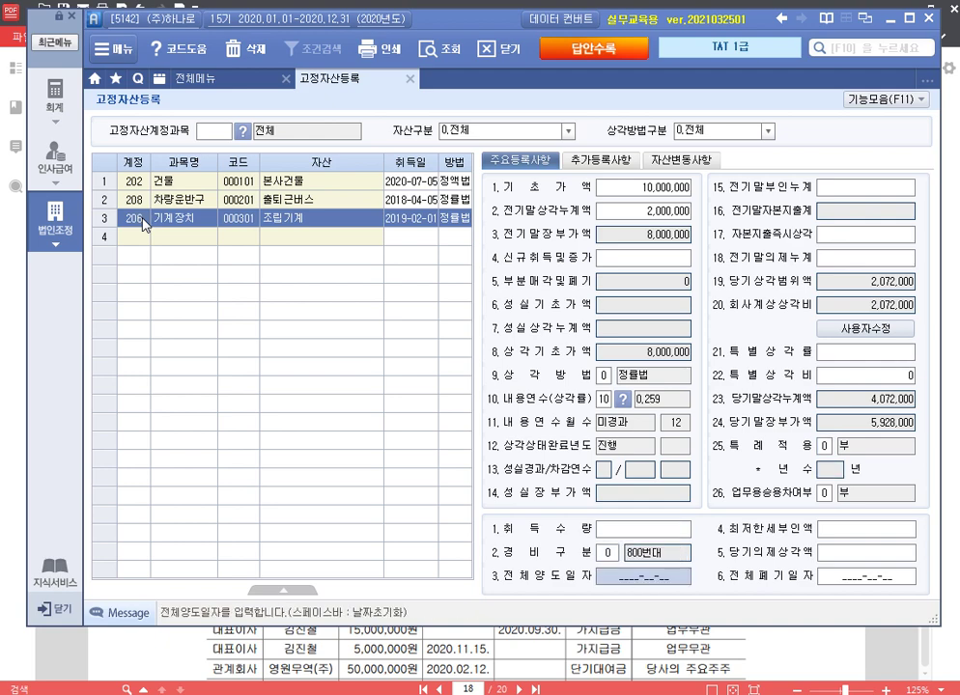
pyautogui.press('Up')
pyautogui.write('1')
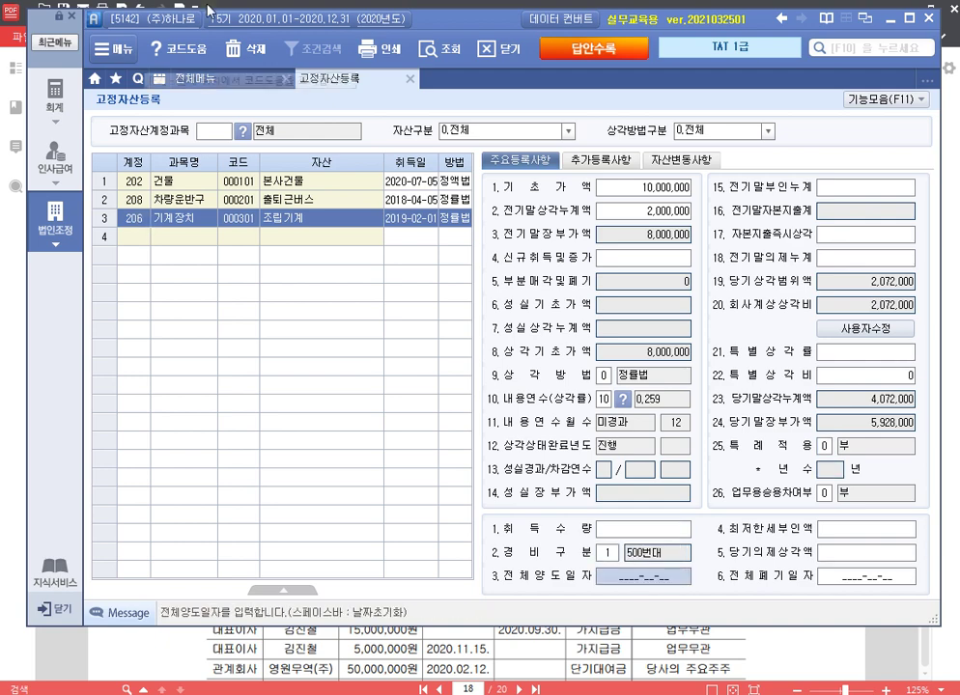
# Step: Give 조립기계 industry code SS and unlock its 회사계상상각비 2,072,000 for editing
pyautogui.press('Return')
pyautogui.click(630, 244)
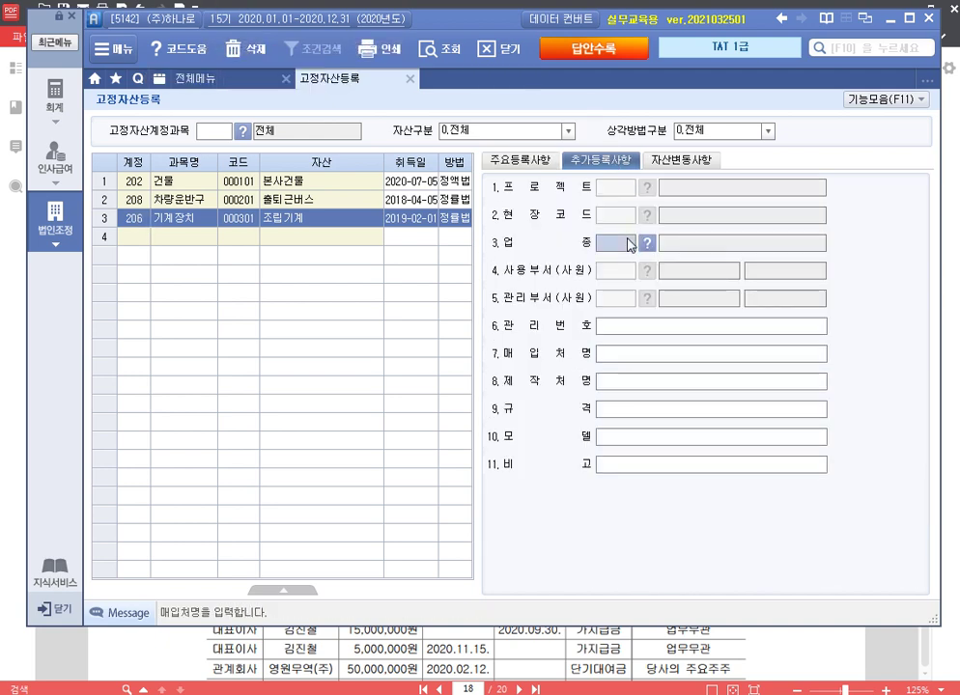
pyautogui.write('SS')
pyautogui.press('Return')
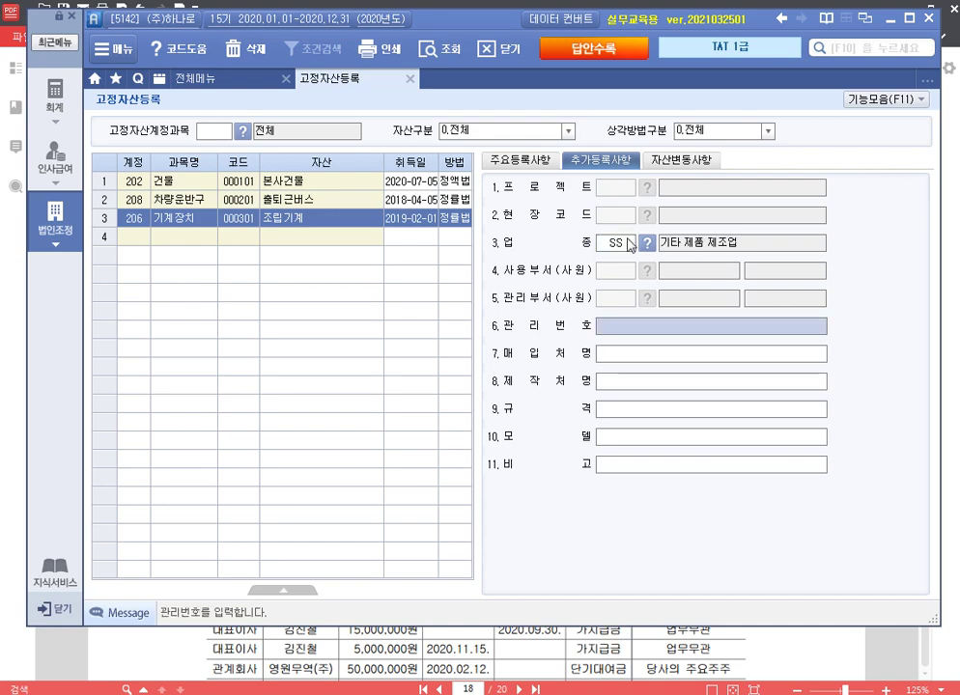
pyautogui.click(519, 160)
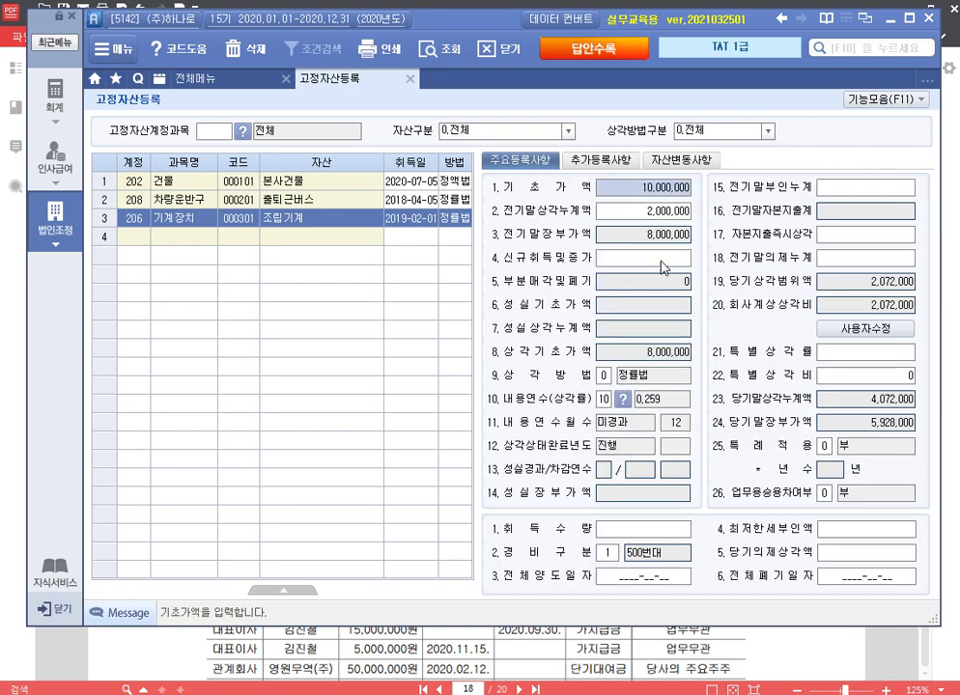
pyautogui.click(892, 324)
pyautogui.click(897, 307)
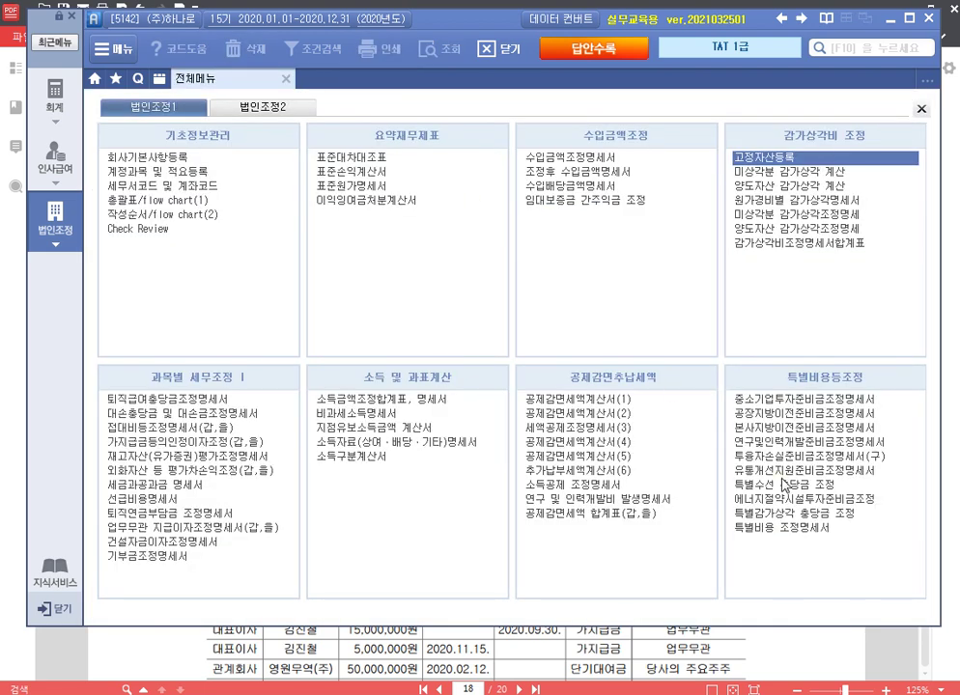
# Step: Load the depreciation data into 미상각분 감가상각조정명세 and check the declining-balance and 건물 tabs
pyautogui.click(823, 215)
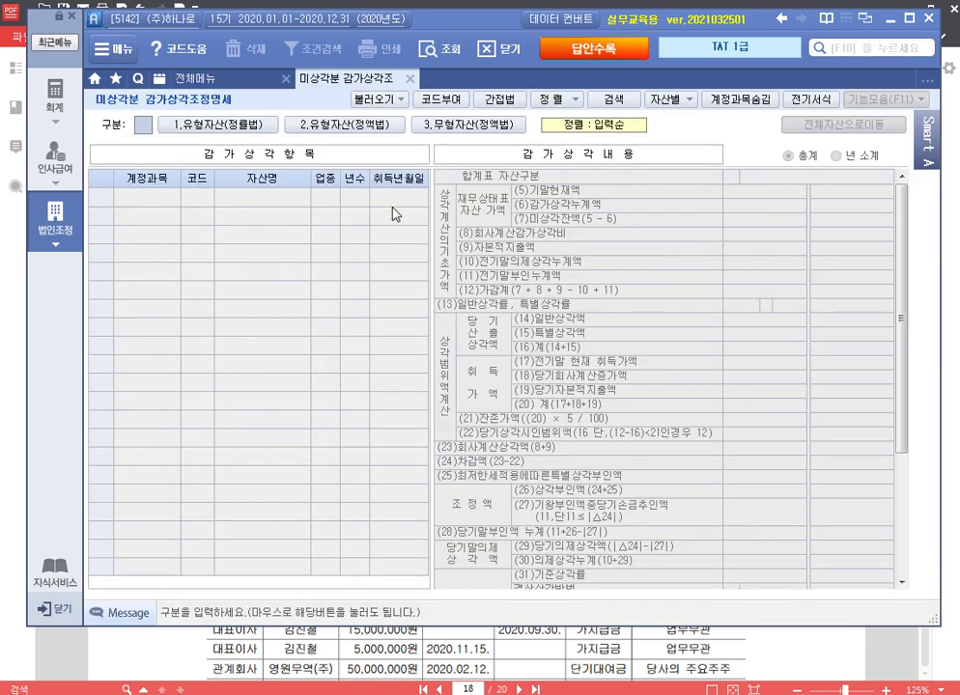
pyautogui.click(377, 98)
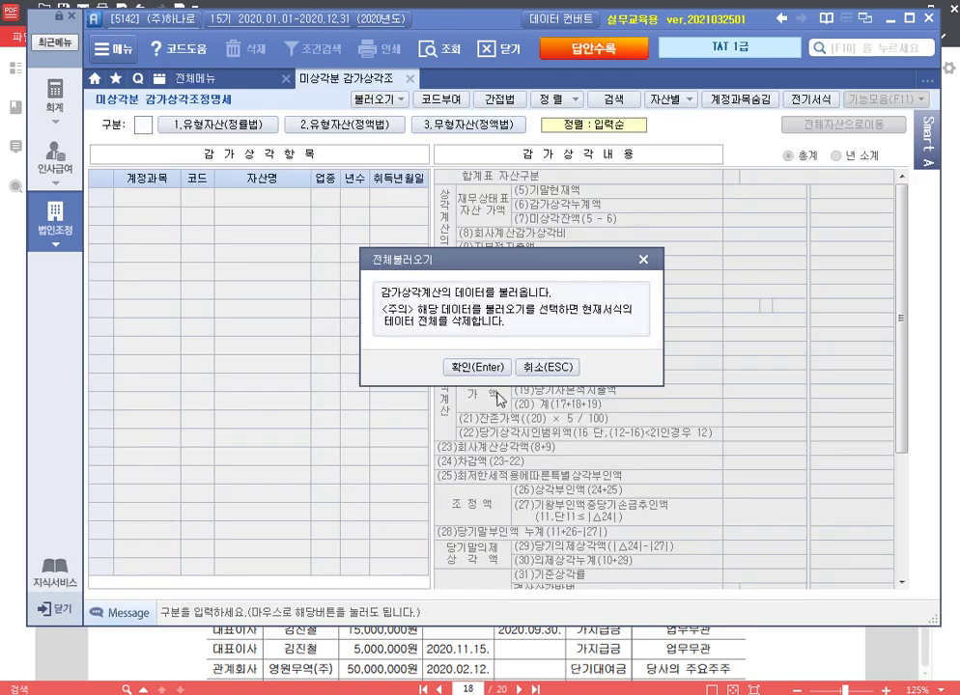
pyautogui.click(462, 365)
pyautogui.click(257, 126)
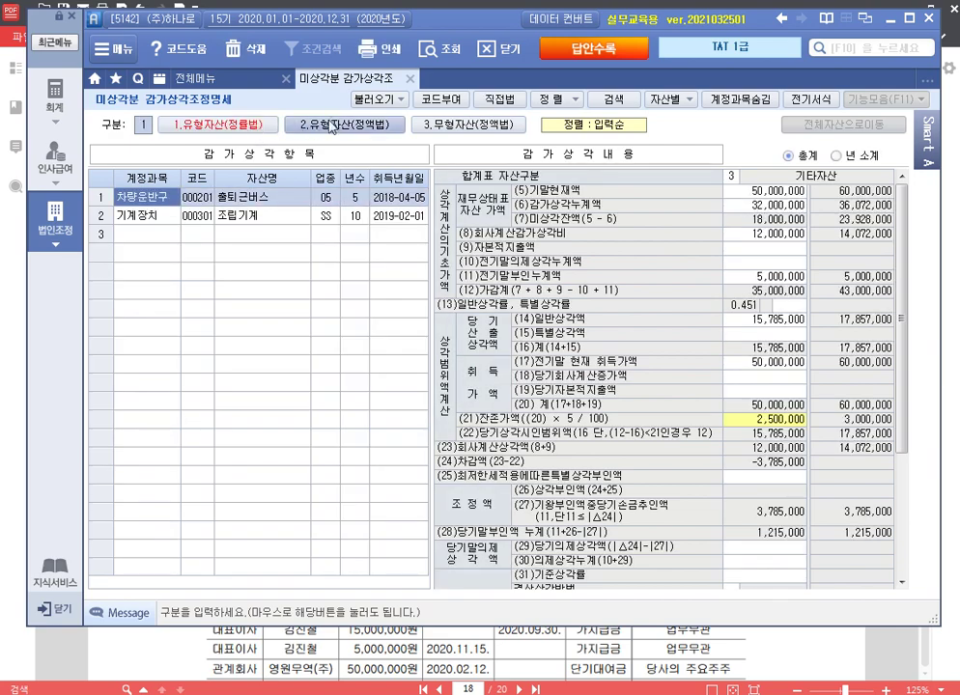
pyautogui.click(372, 126)
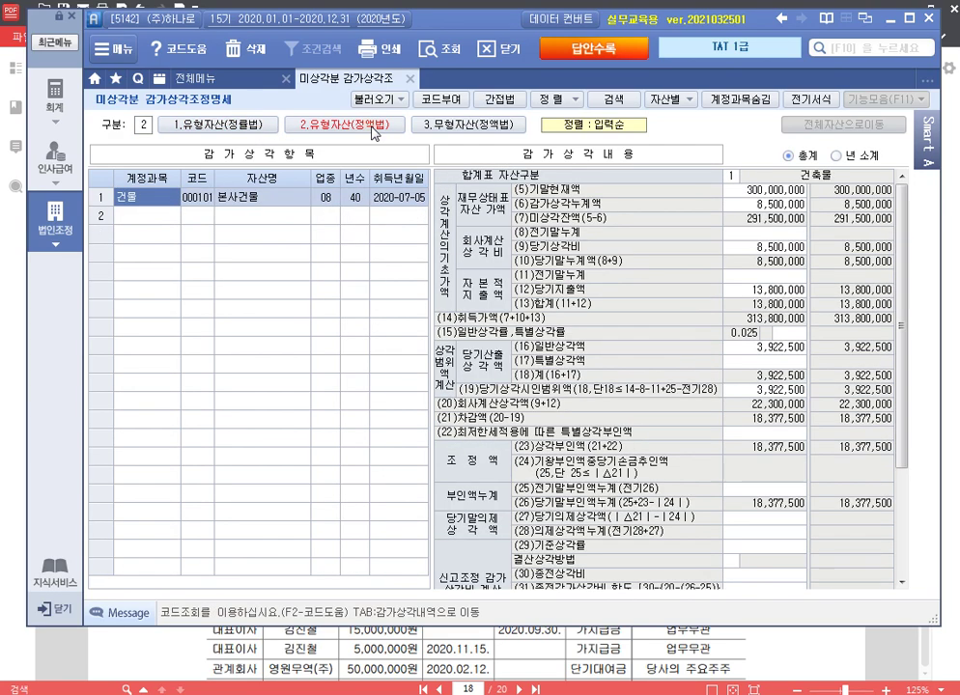
pyautogui.click(409, 78)
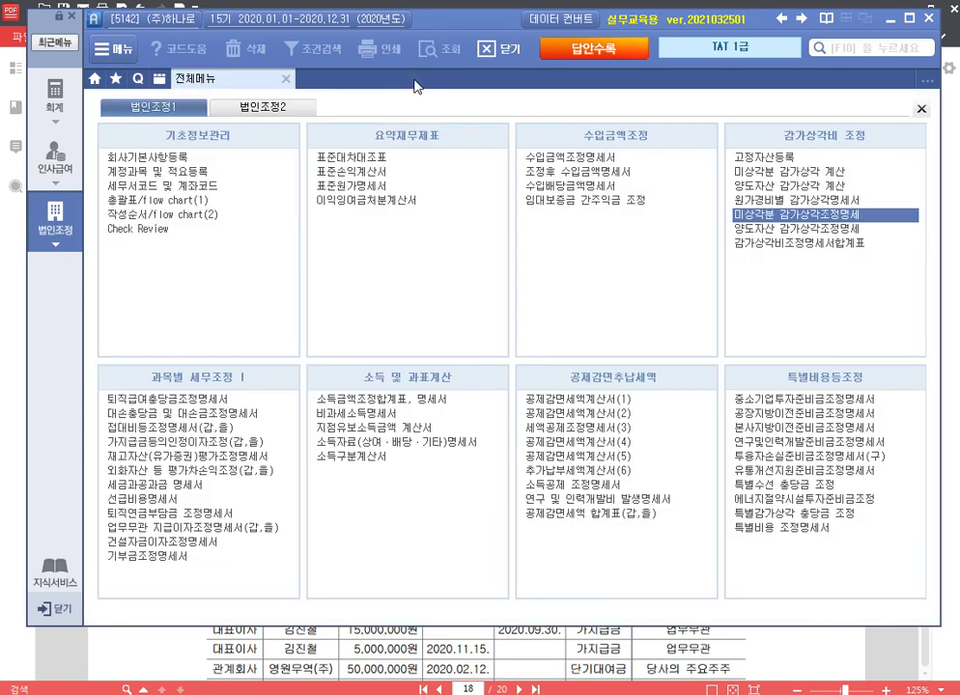
# Step: Reload the 감가상각비조정명세서합계표 totals from the related statements
pyautogui.click(800, 243)
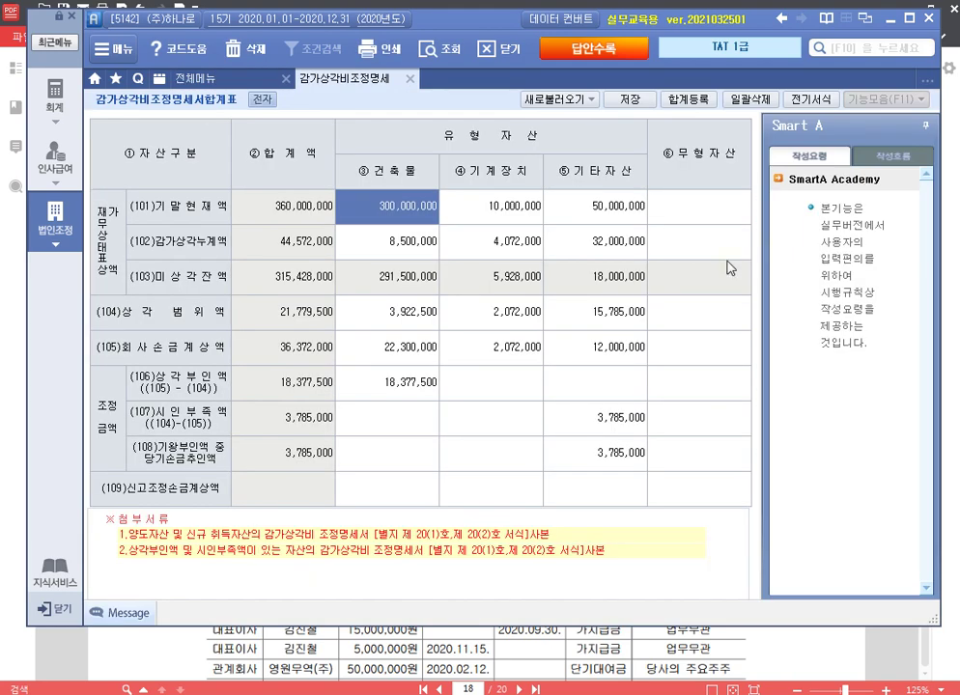
pyautogui.click(559, 99)
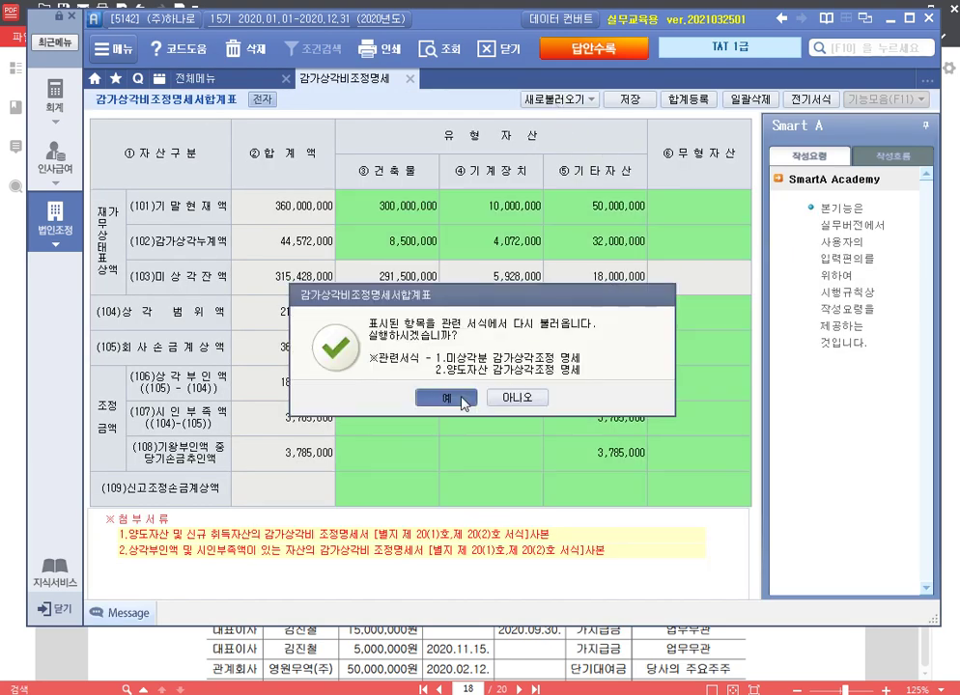
pyautogui.click(462, 399)
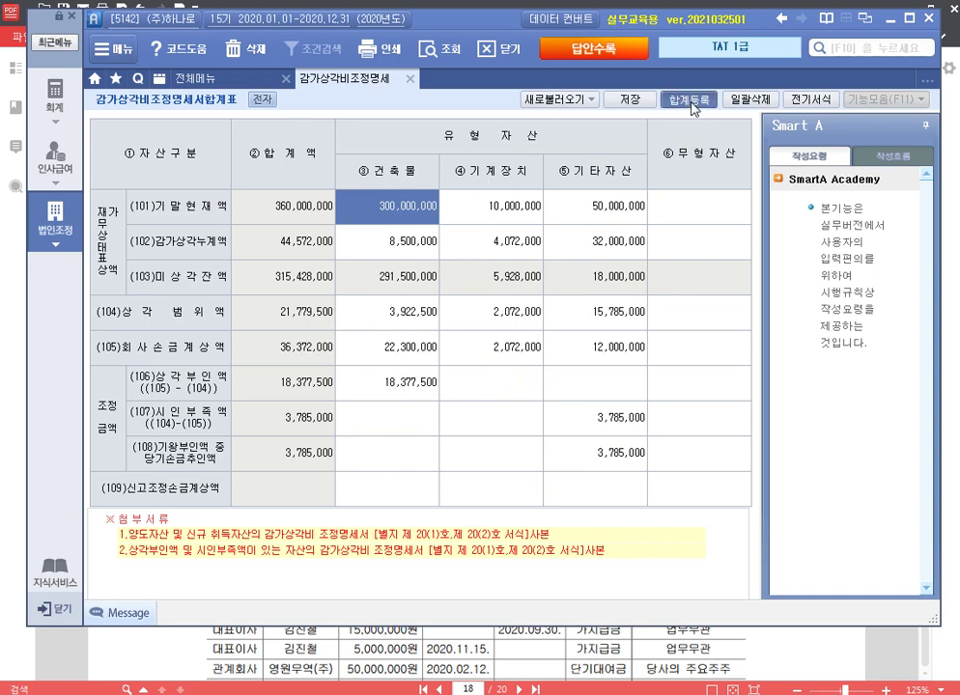
# Step: Register 손금불산입 건물감가상각비한도초과 of 18,377,500 as 유보(발생) in 합계등록
pyautogui.click(689, 101)
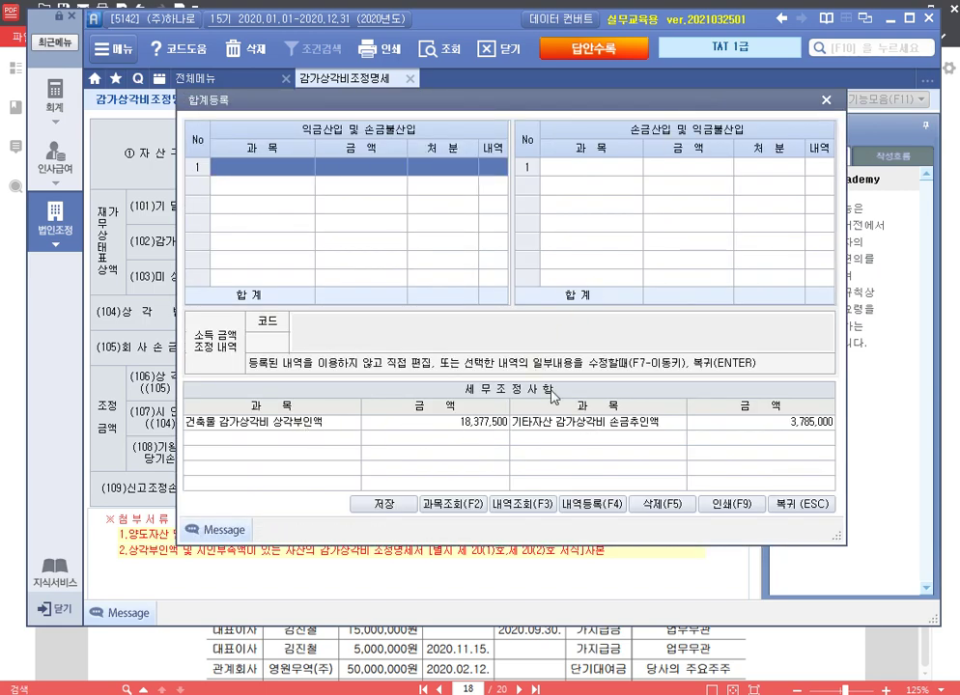
pyautogui.write('ㄱ')
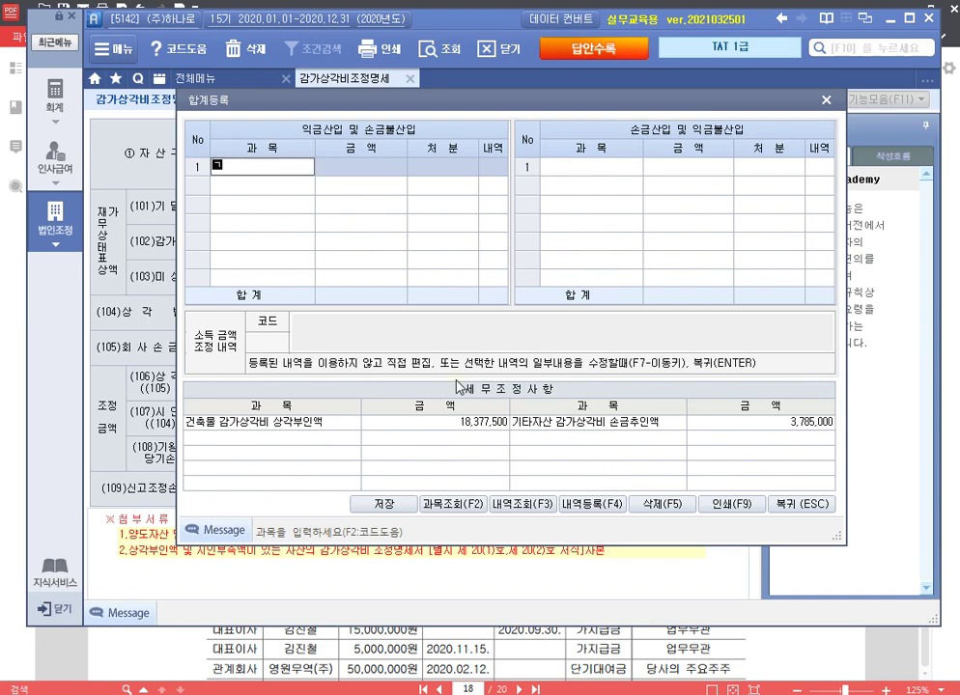
pyautogui.write('건물감가상각')
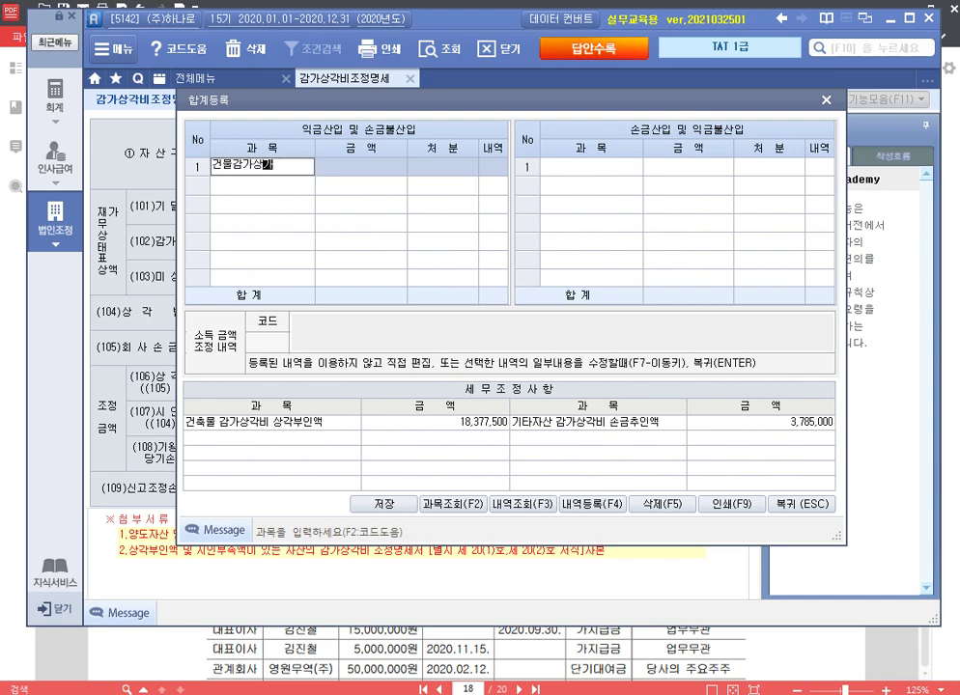
pyautogui.write('비한도초')
pyautogui.press('Return')
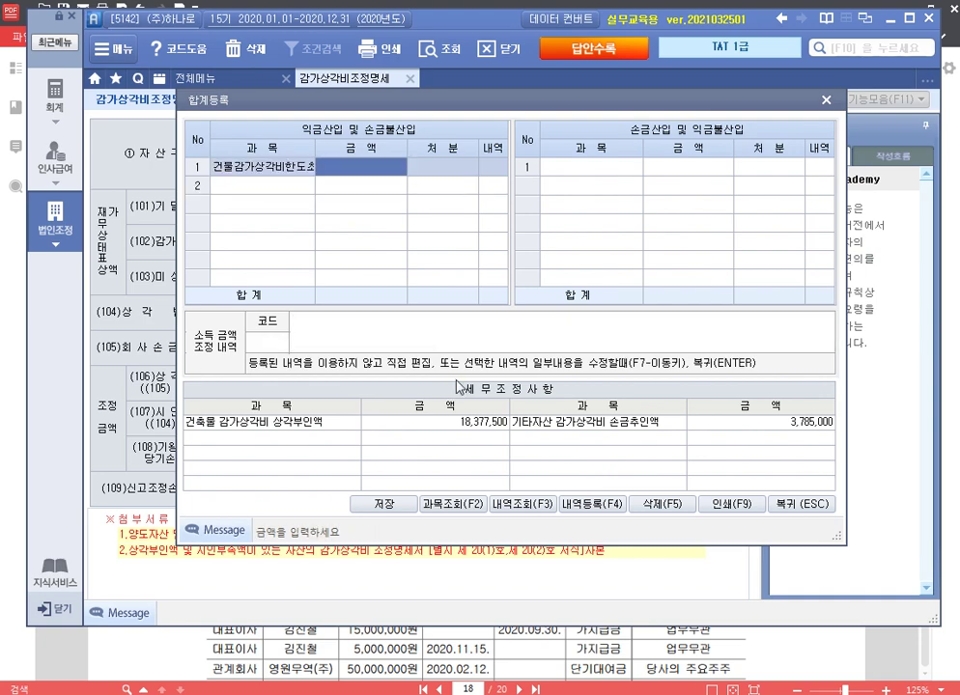
pyautogui.write('18,377,500')
pyautogui.press('Return')
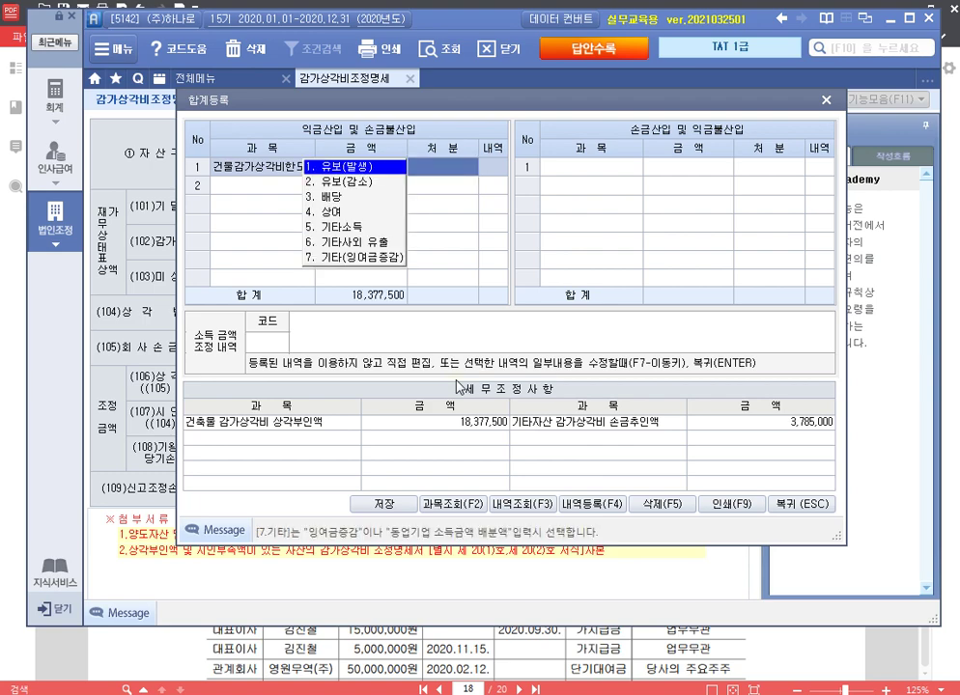
pyautogui.press('1')
pyautogui.press('Return')
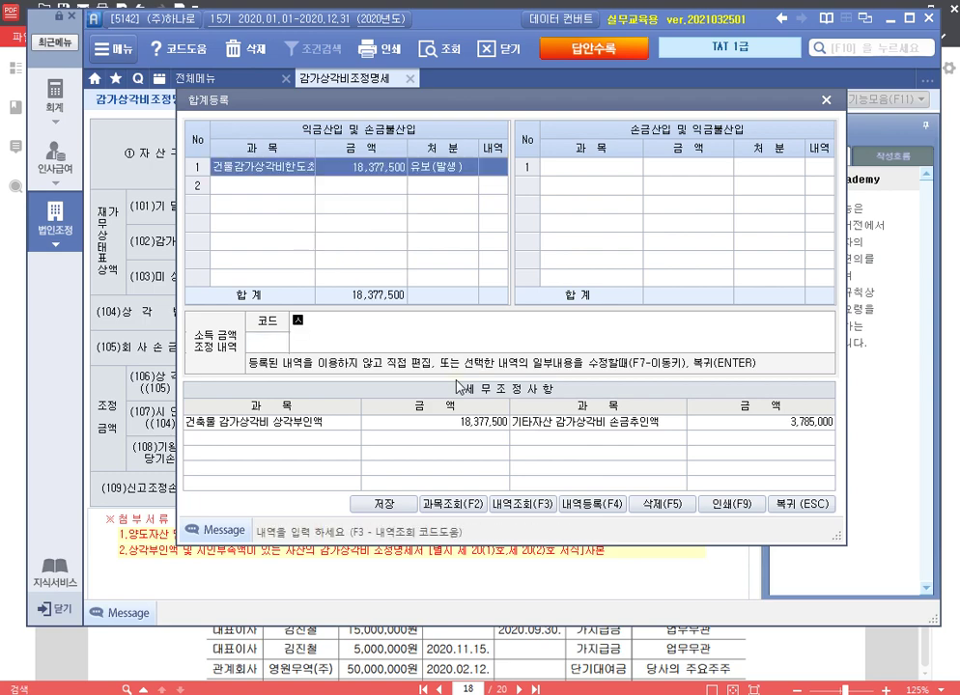
pyautogui.write('손금불산입 건')
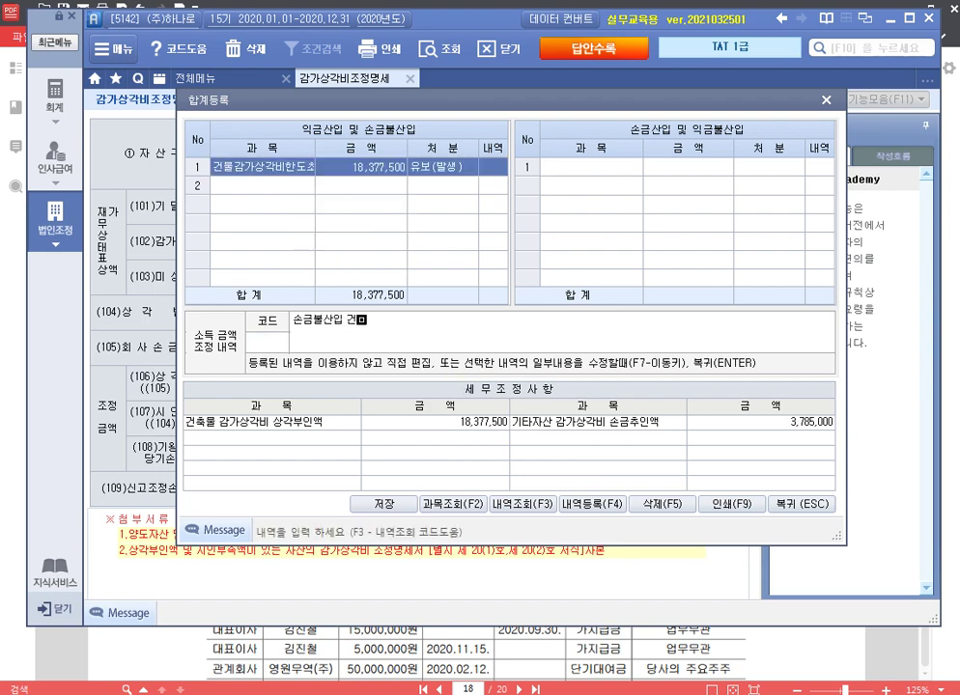
pyautogui.write('물감가상각비한도초과 유보')
pyautogui.press('Return')
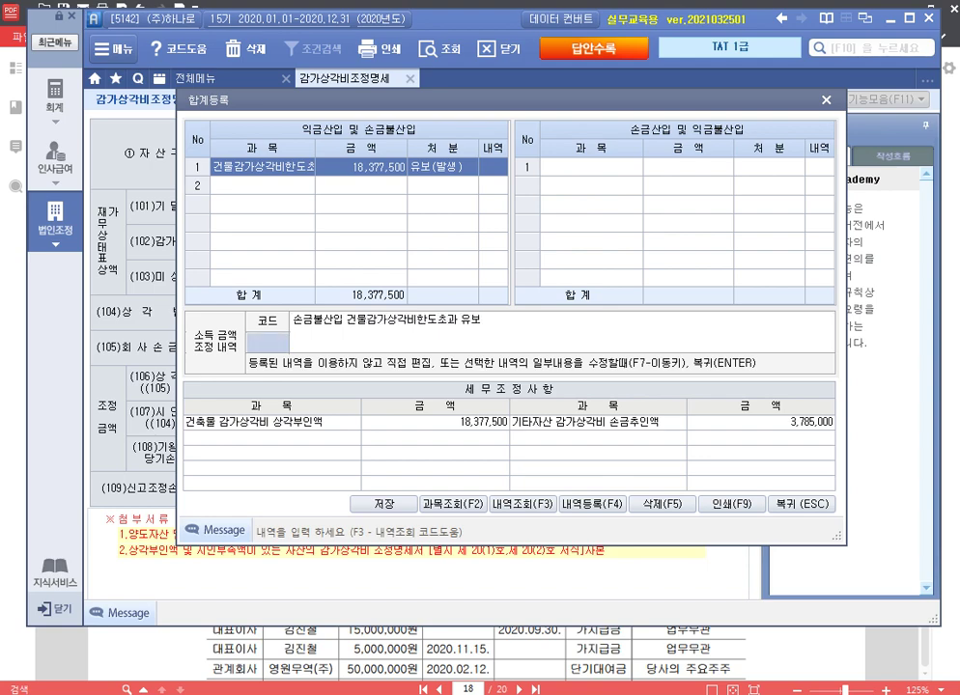
# Step: Register 손금산입 차량운반구감가상각비 of 3,785,000 as 유보(감소)
pyautogui.press('Return')
pyautogui.press('Return')
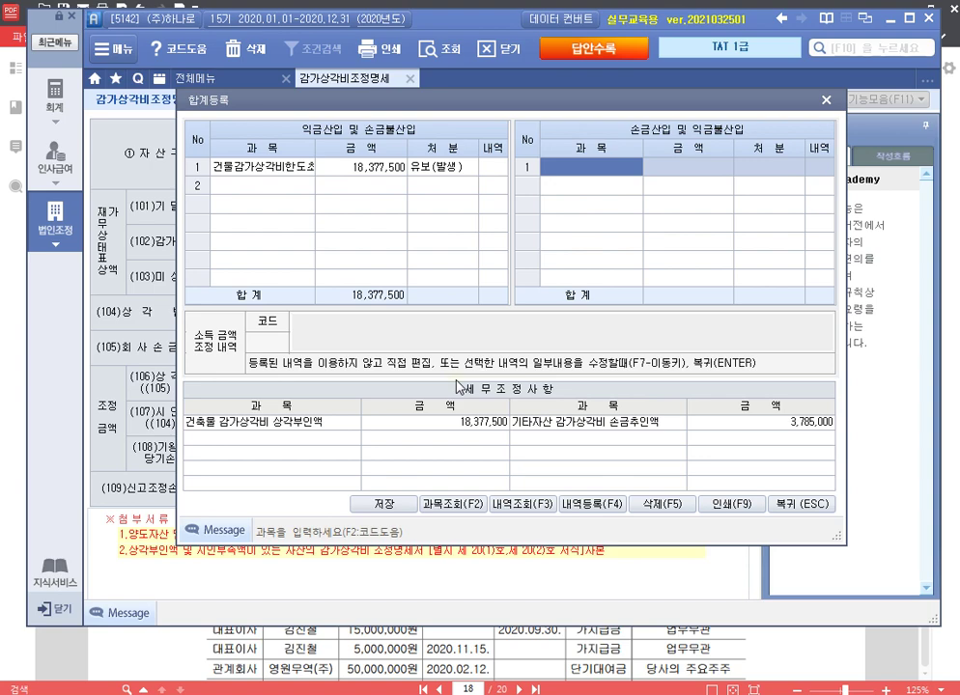
pyautogui.write('차량')
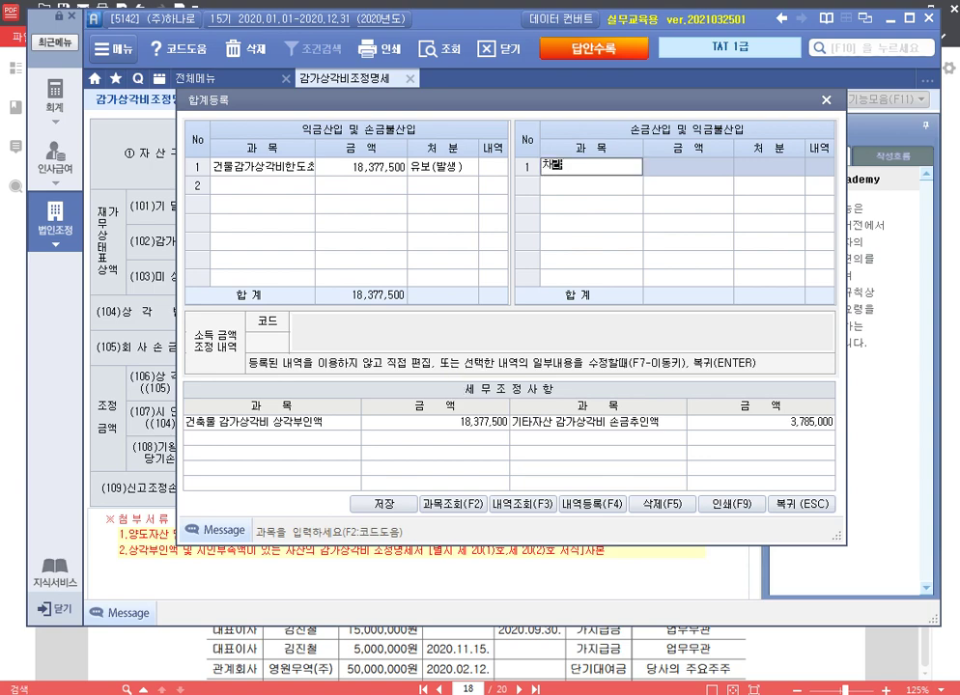
pyautogui.write('ㅇ')
pyautogui.write('운반구감가상각비한')
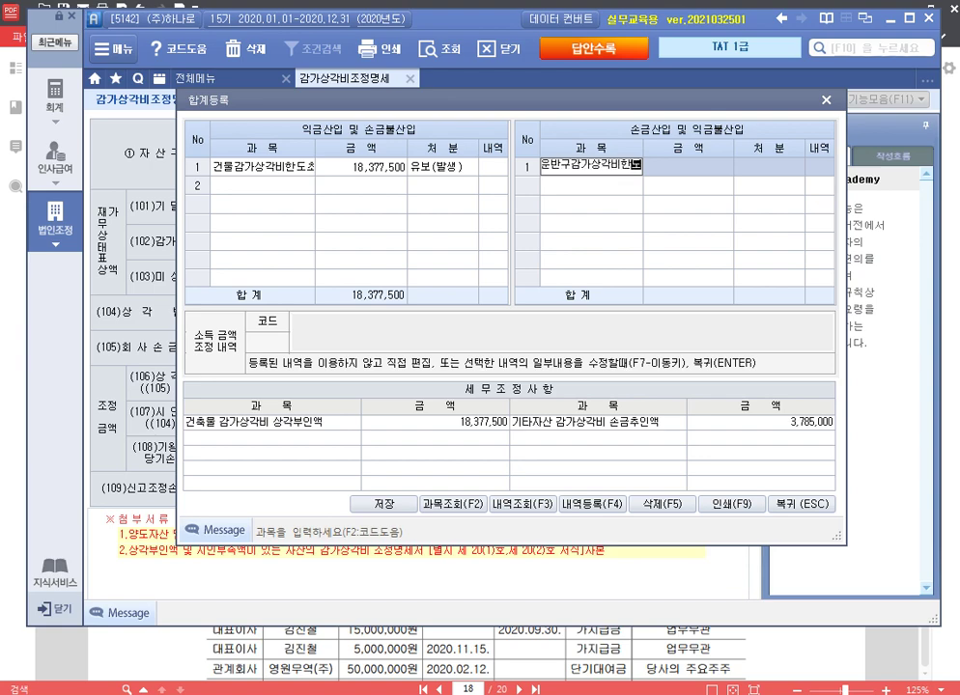
pyautogui.press('Return')
pyautogui.write('3785000')
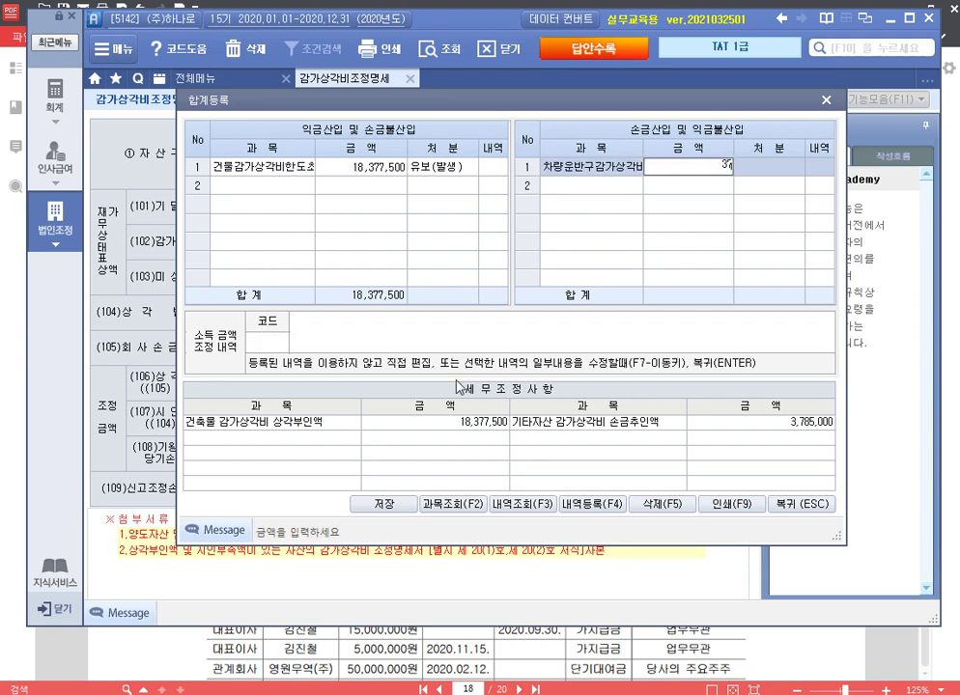
pyautogui.press('Return')
pyautogui.press('2')
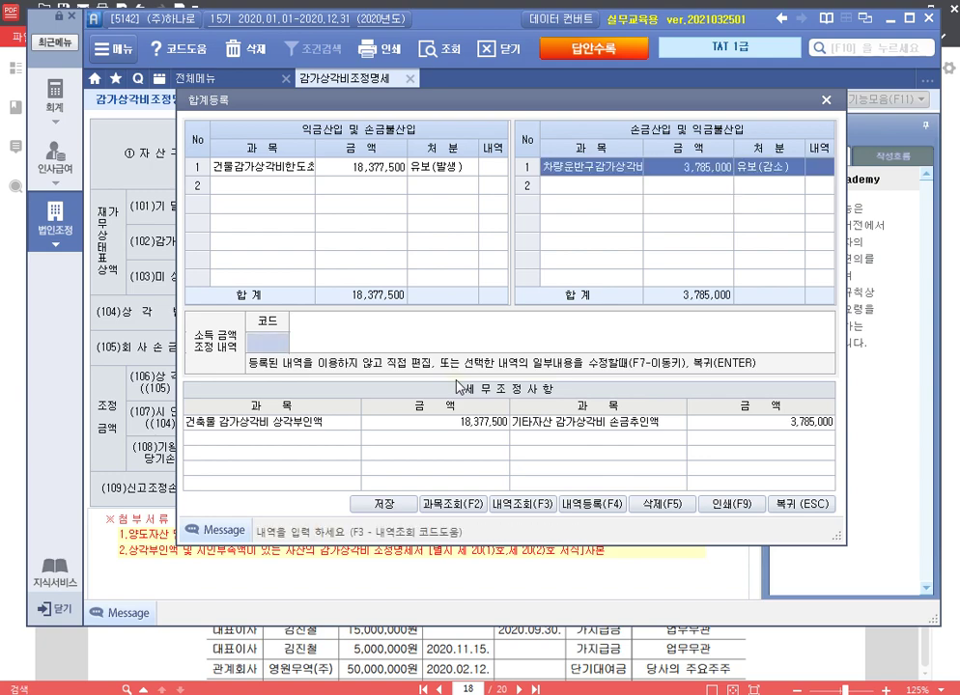
pyautogui.write('손금산입 차')
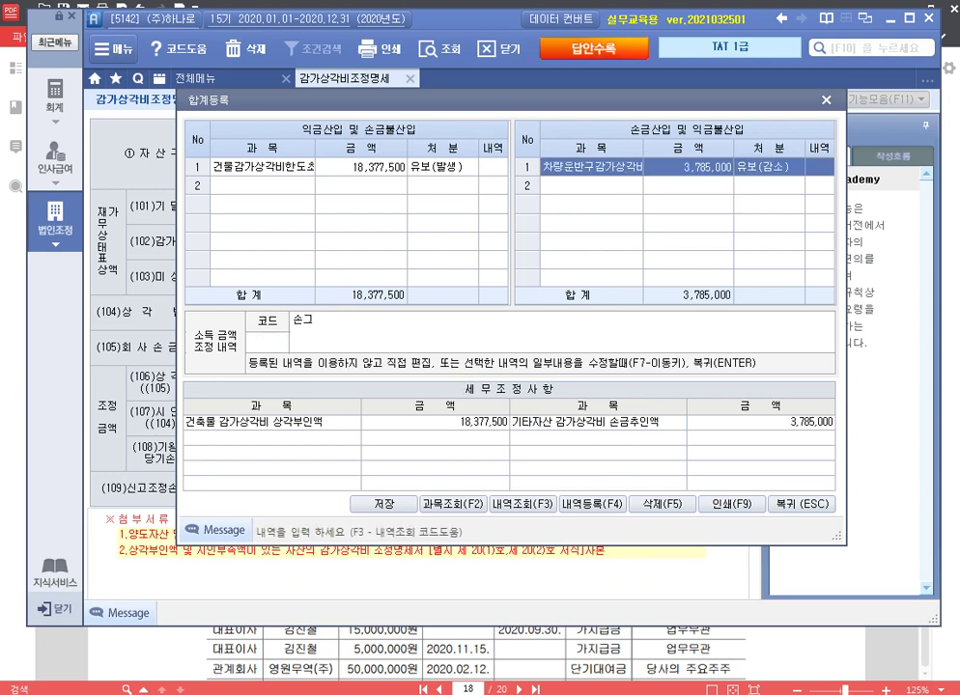
pyautogui.write('량운반구감가상각비')
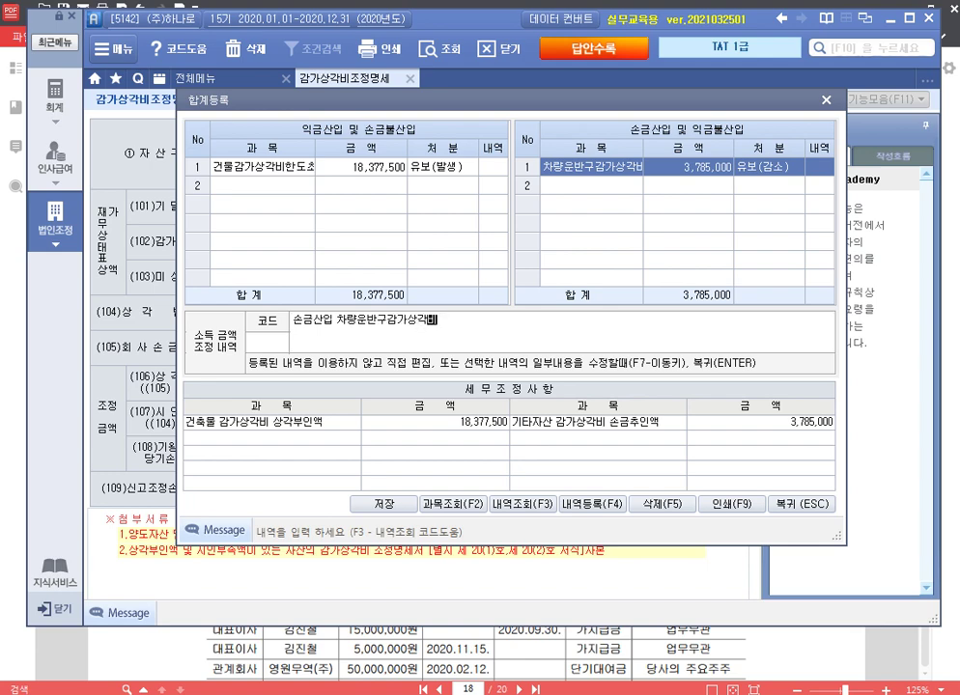
pyautogui.write('한도초과 유보')
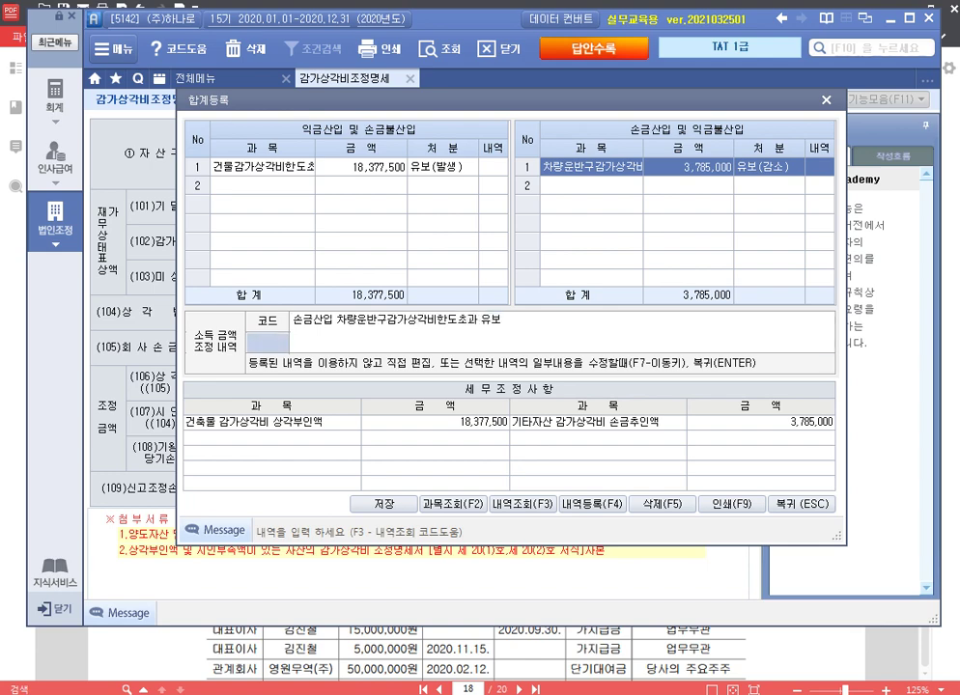
pyautogui.press('Return')
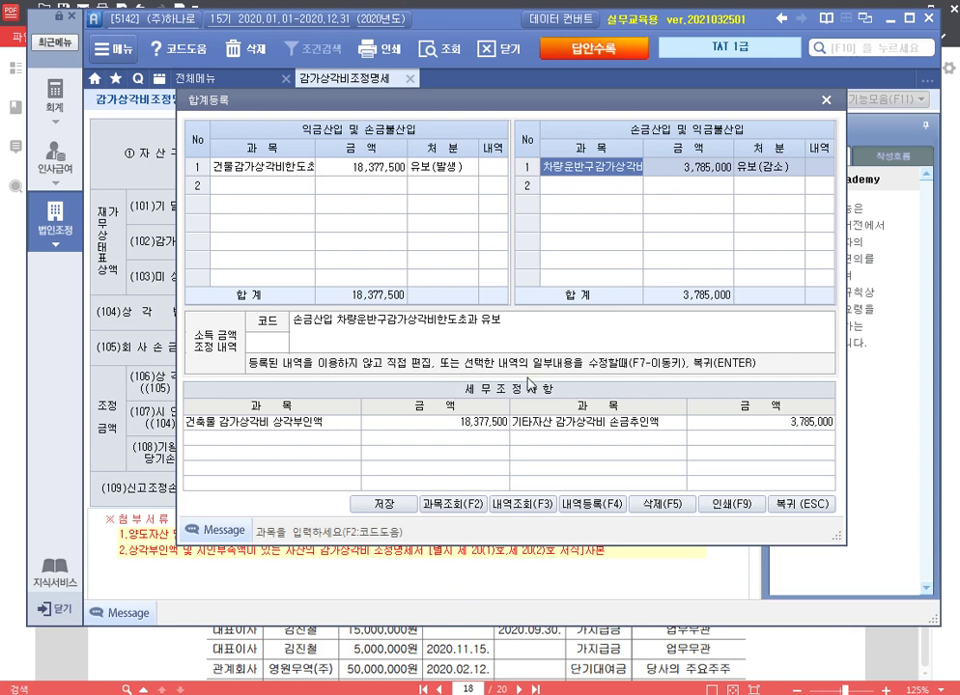
# Step: Save the 감가상각비조정명세서합계표 and close it
pyautogui.click(809, 504)
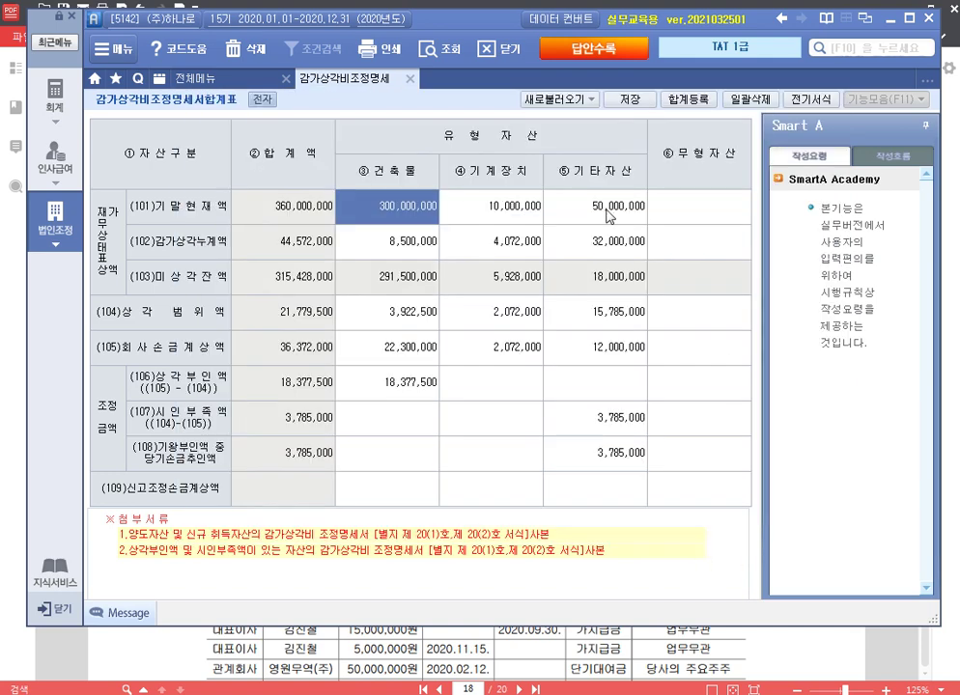
pyautogui.click(630, 98)
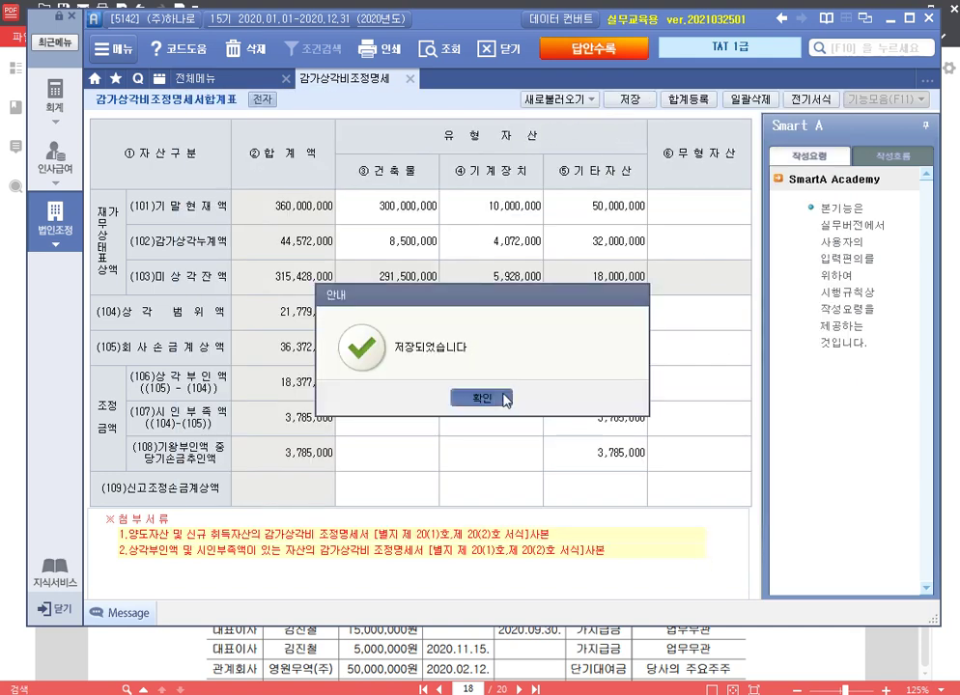
pyautogui.click(497, 396)
pyautogui.click(410, 79)
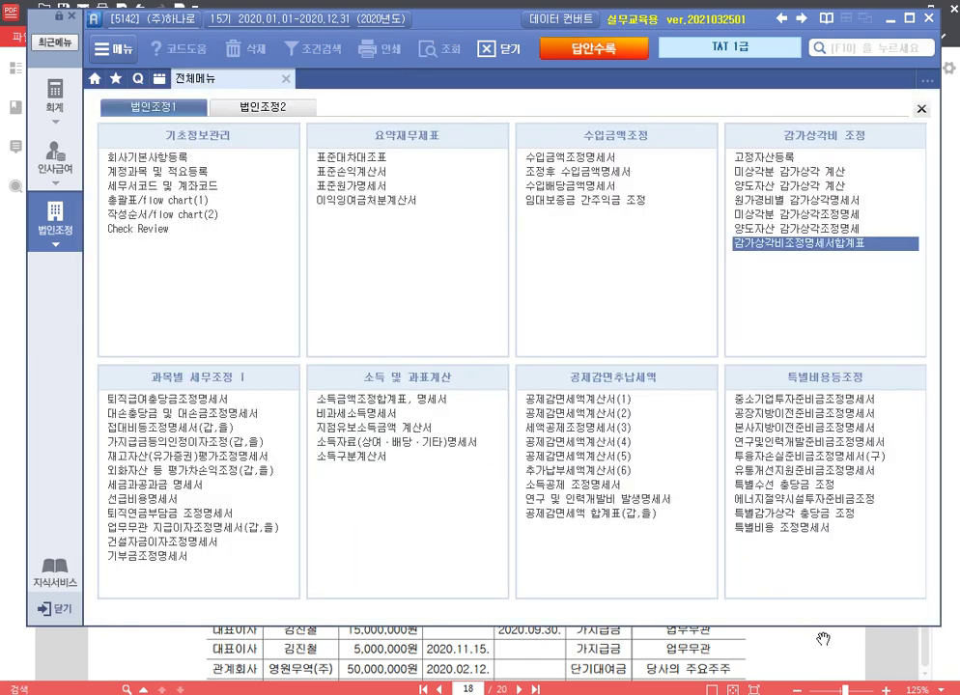
# Step: Strike through the 차장's 자녀 학자금 대여금 row in problem 2's 가지급금 table
pyautogui.hotkey('alt', 'Tab')
pyautogui.scroll(-5, 706, 442)
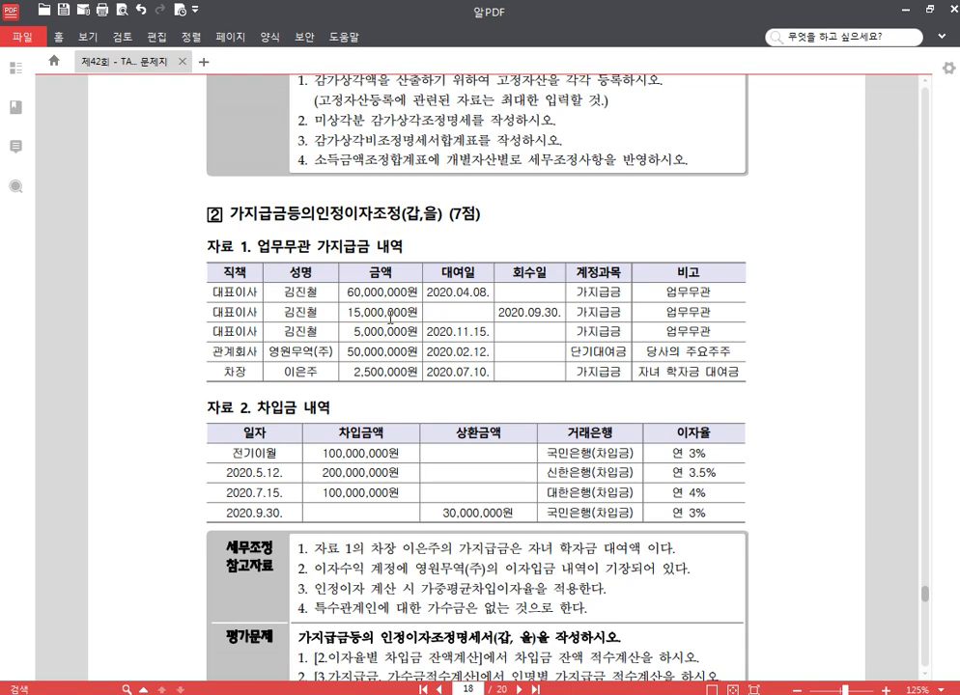
pyautogui.scroll(-2, 473, 234)
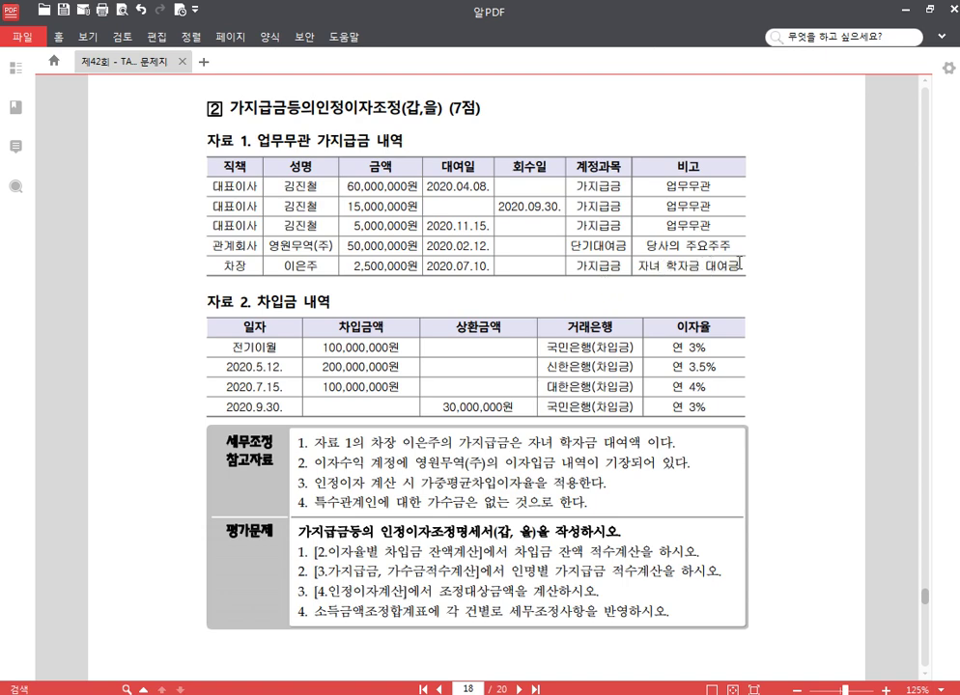
pyautogui.moveTo(739, 264); pyautogui.dragTo(227, 263)
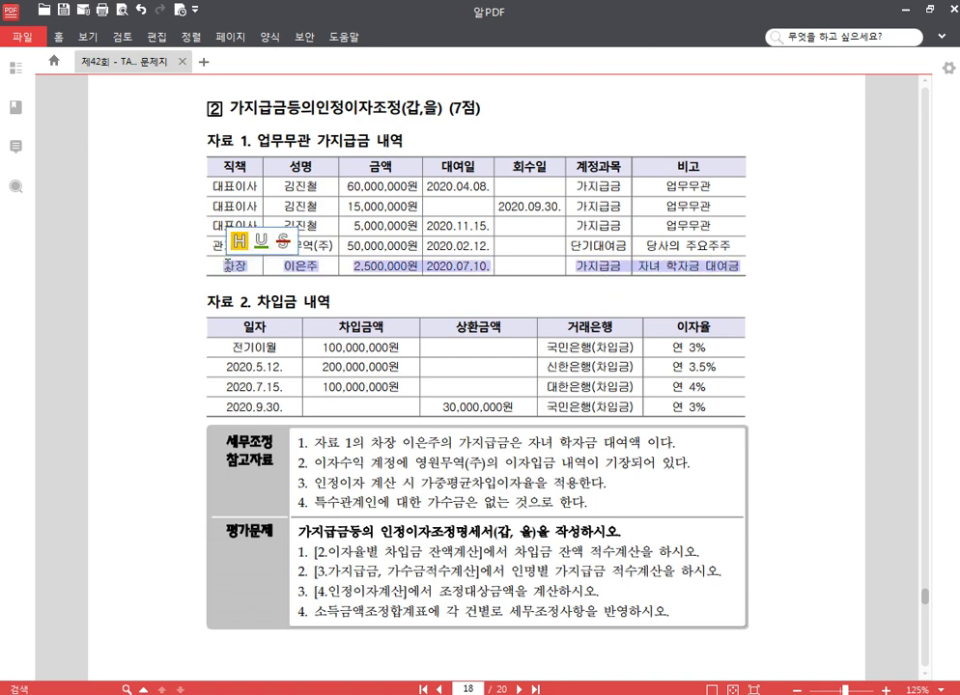
pyautogui.click(283, 241)
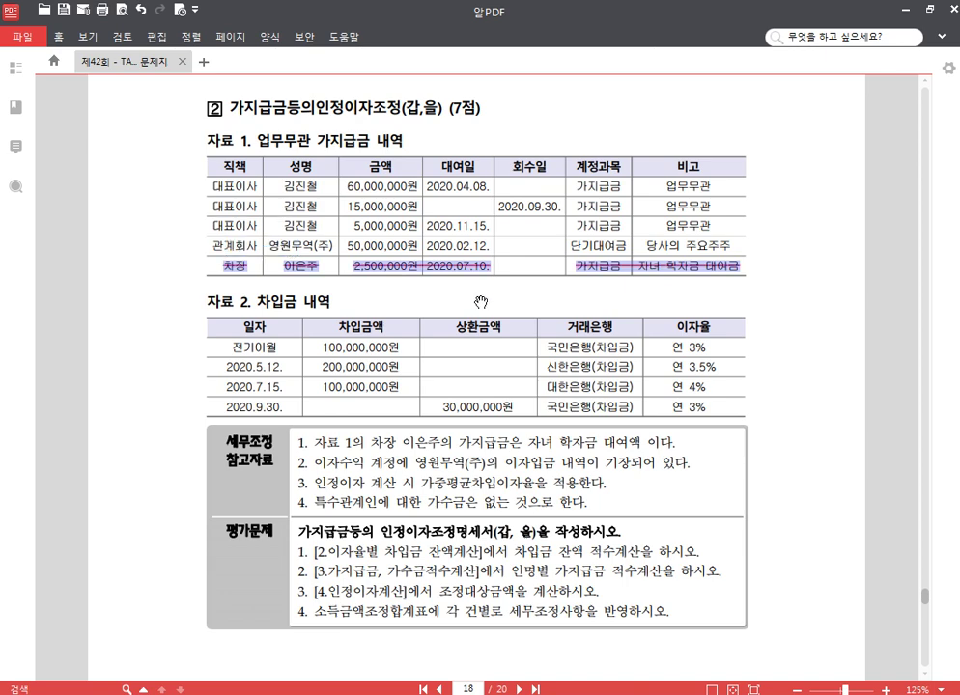
pyautogui.click(373, 139)
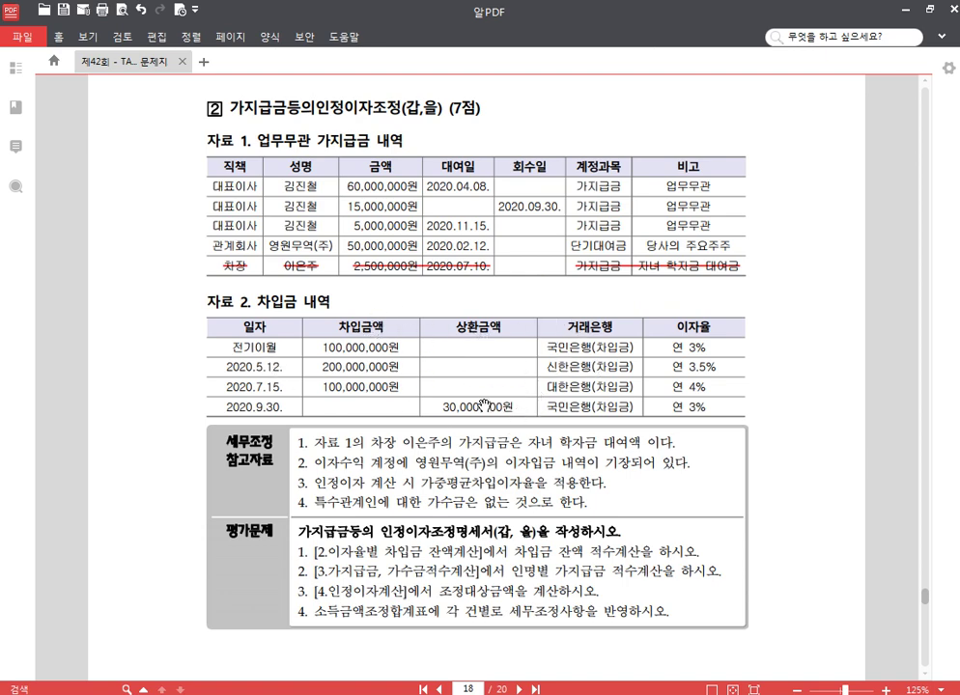
pyautogui.scroll(-2, 407, 358)
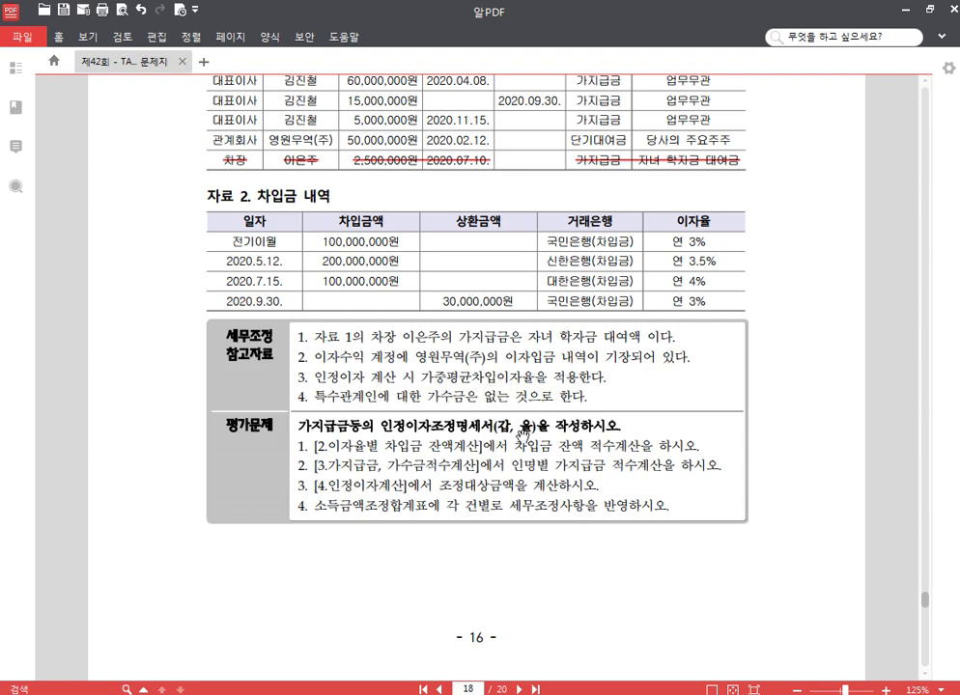
pyautogui.scroll(2, 379, 599)
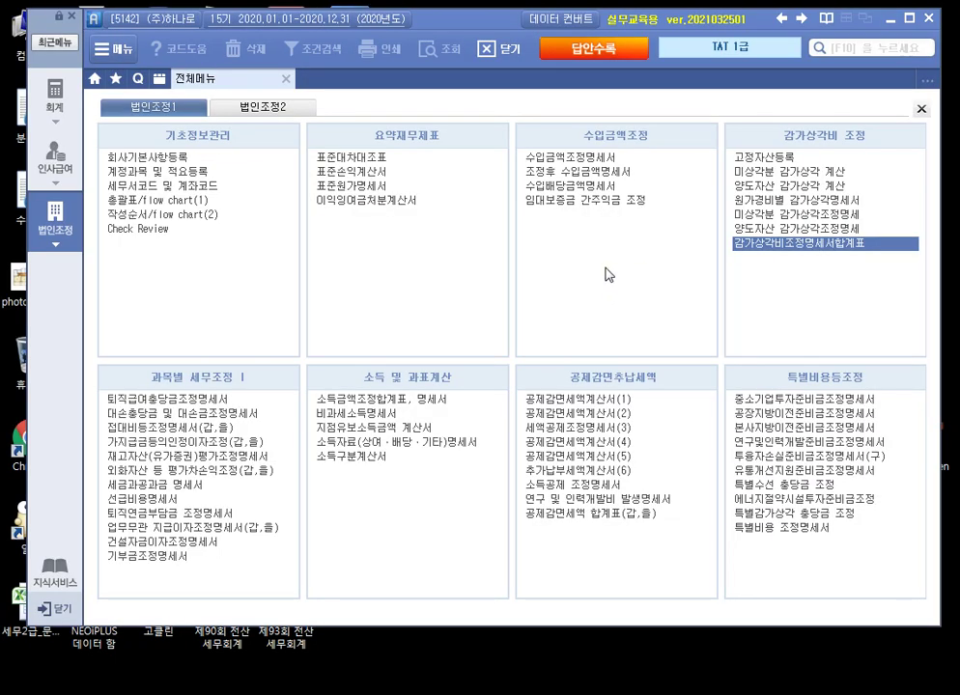
# Step: In 가지급금등의인정이자조정, add 국민은행(차입금) as the first lender and check its loan rows
pyautogui.click(197, 442)
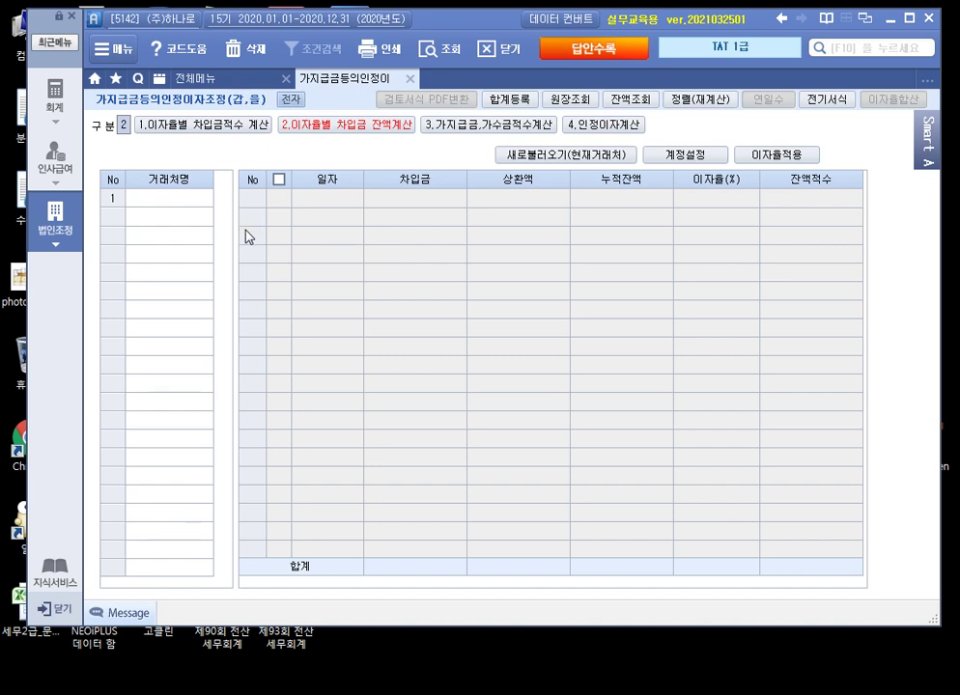
pyautogui.click(181, 200)
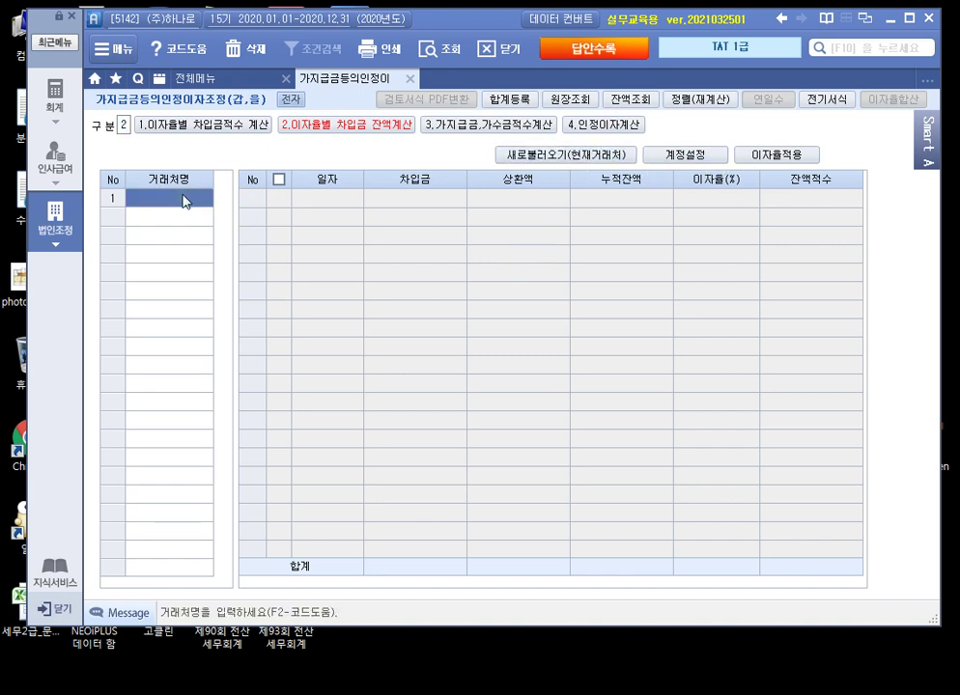
pyautogui.press('F2')
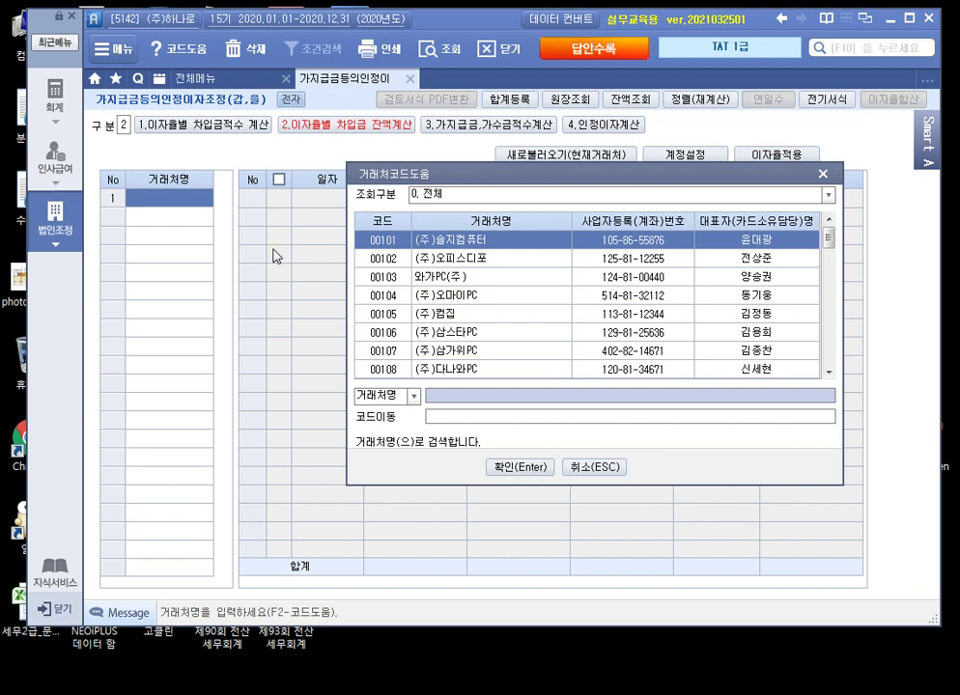
pyautogui.write('국민')
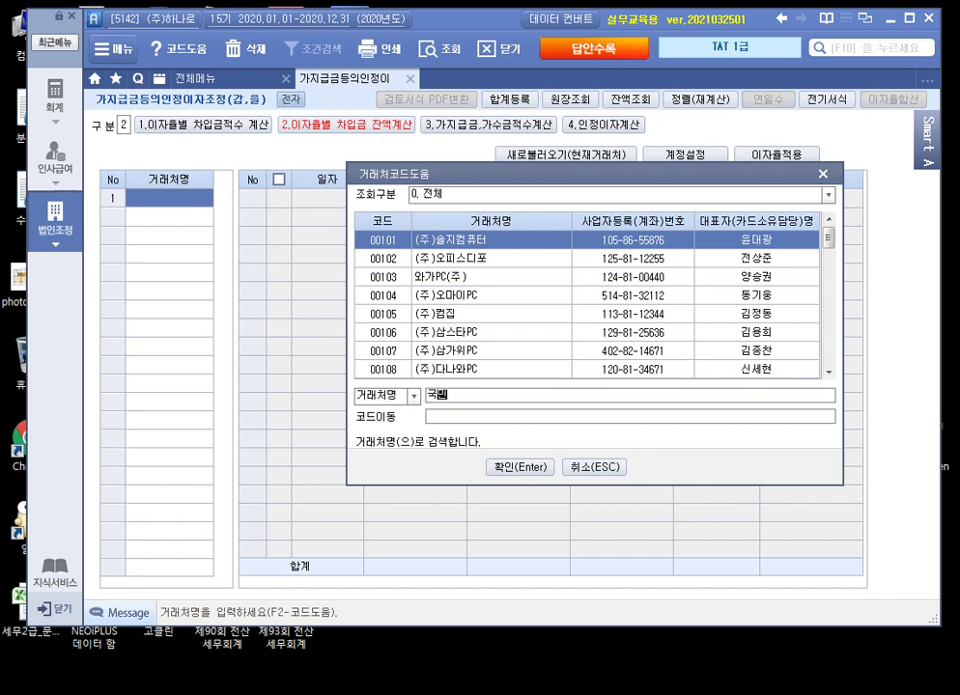
pyautogui.press('Return')
pyautogui.press('Return')
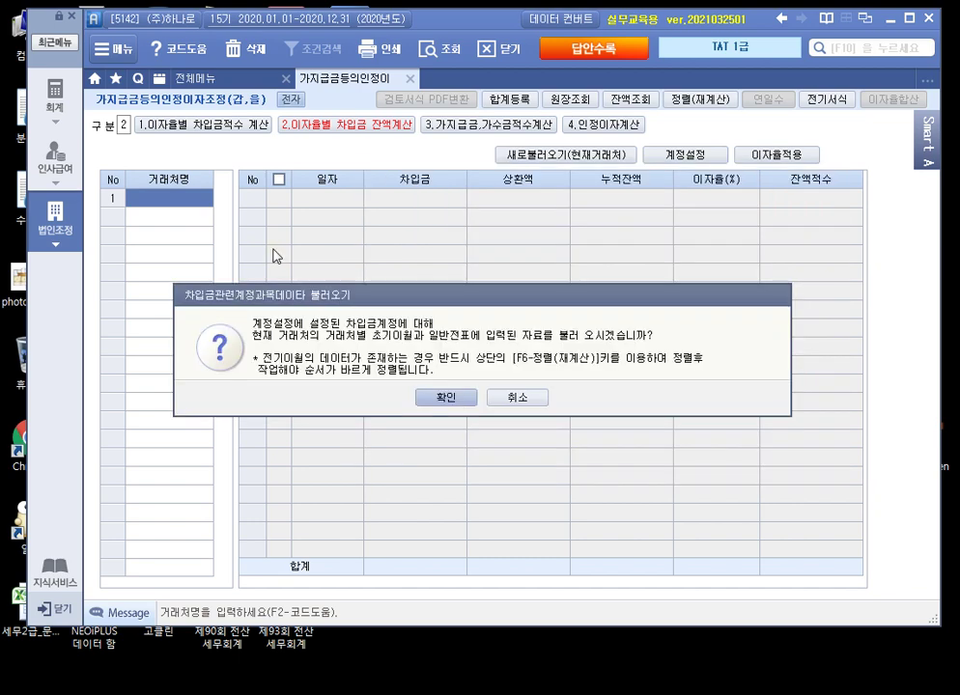
pyautogui.press('Return')
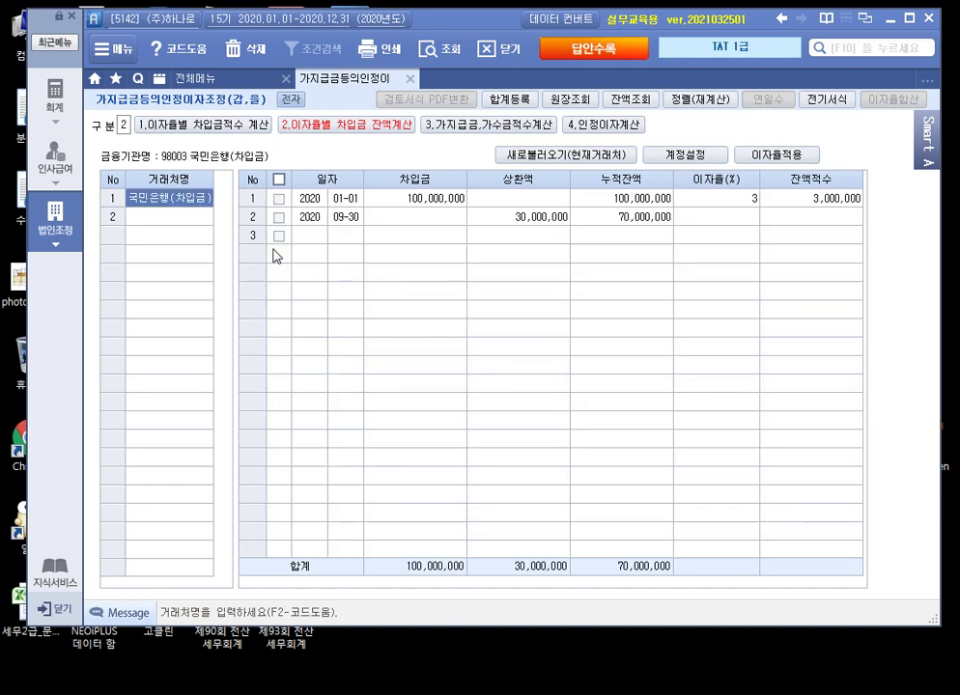
pyautogui.click(453, 197)
pyautogui.click(521, 217)
# Step: Add 신한은행(차입금) as the second lender with a 3.5% rate on its 05-12 loan
pyautogui.click(159, 218)
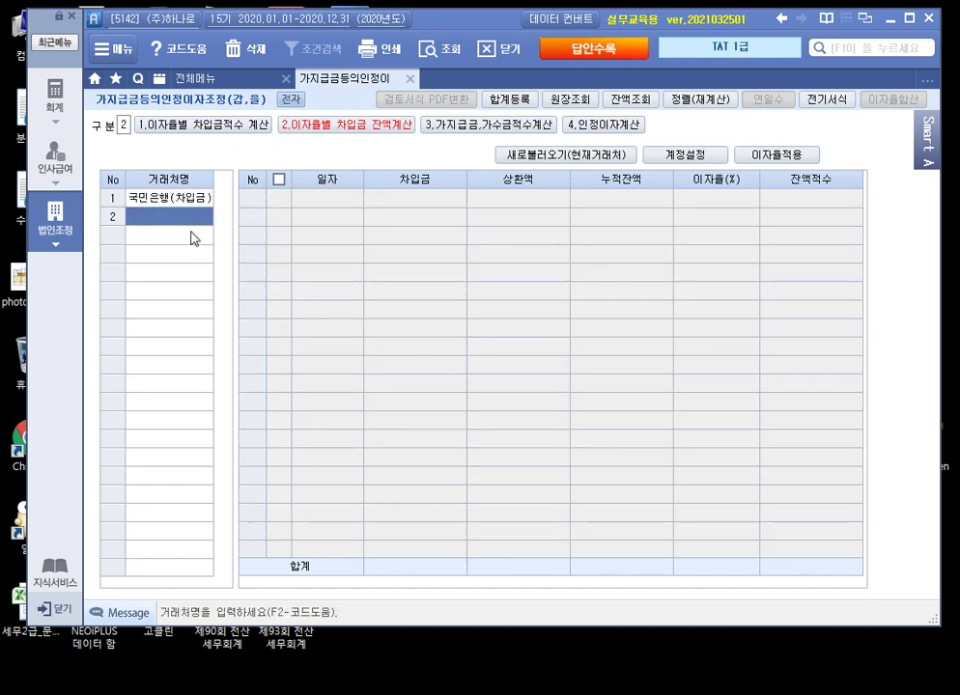
pyautogui.press('F2')
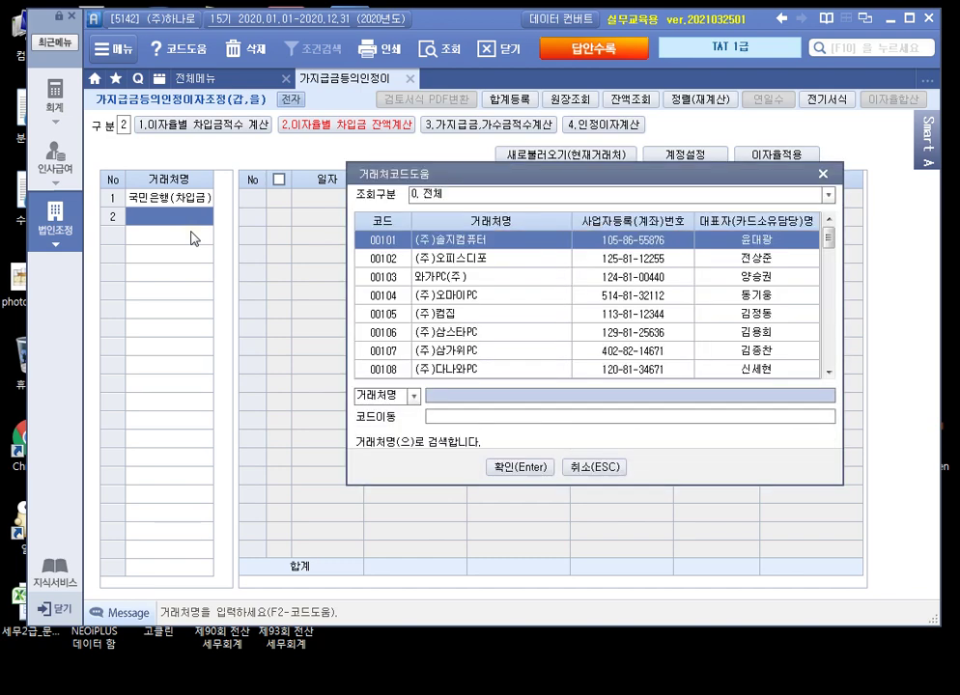
pyautogui.write('신한')
pyautogui.press('Return')
pyautogui.press('Down')
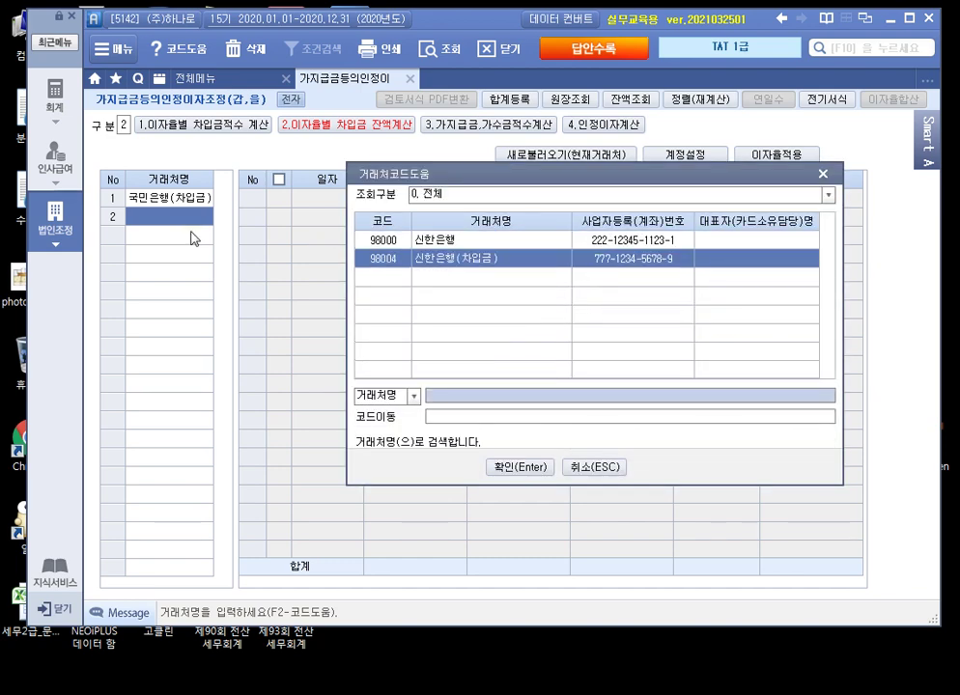
pyautogui.press('Return')
pyautogui.press('Return')
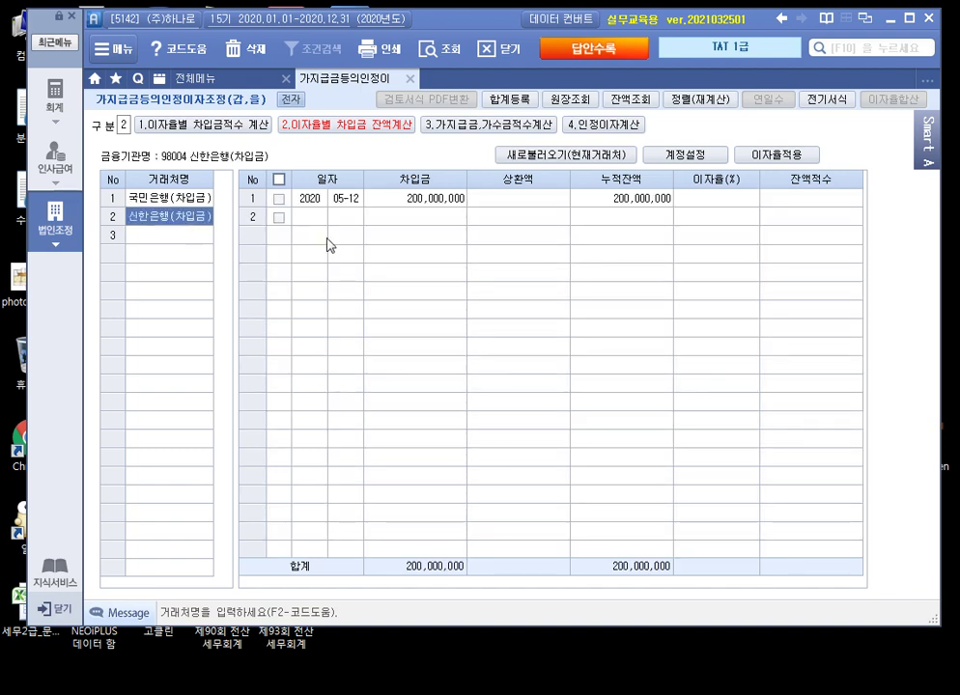
pyautogui.click(709, 200)
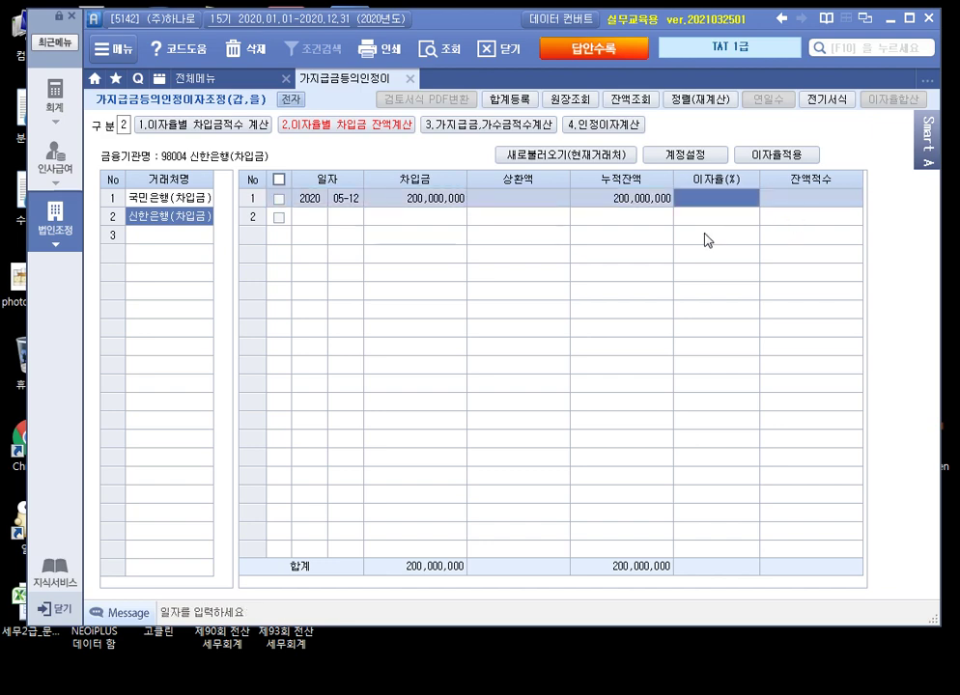
pyautogui.write('3.5')
pyautogui.press('Return')
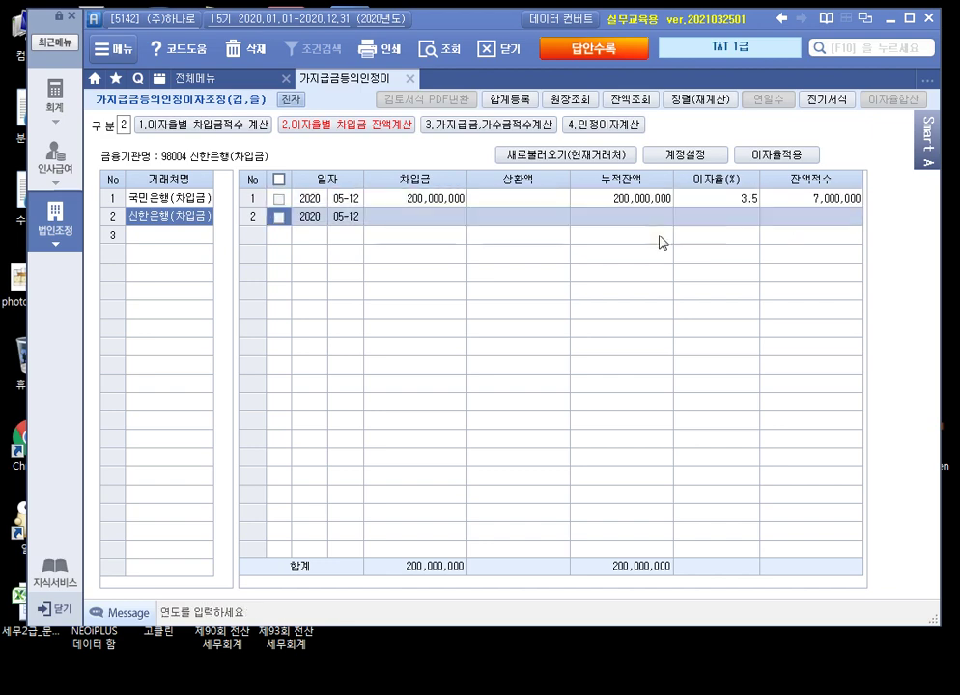
# Step: Add 대한은행(차입금) as the third lender, initially at a 3% rate
pyautogui.click(197, 236)
pyautogui.press('F2')
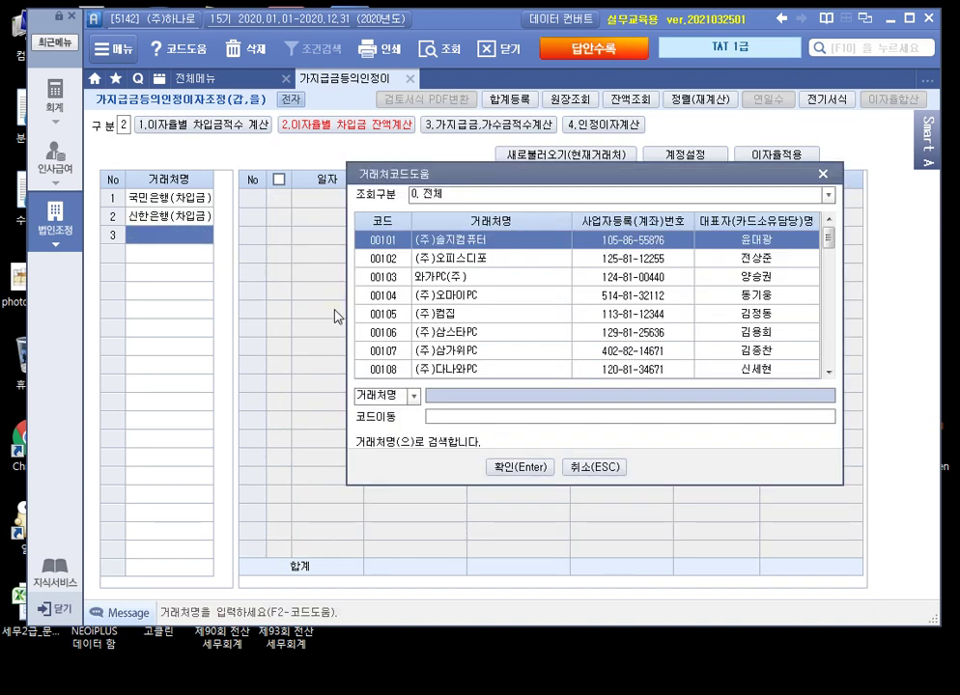
pyautogui.write('대한')
pyautogui.press('Return')
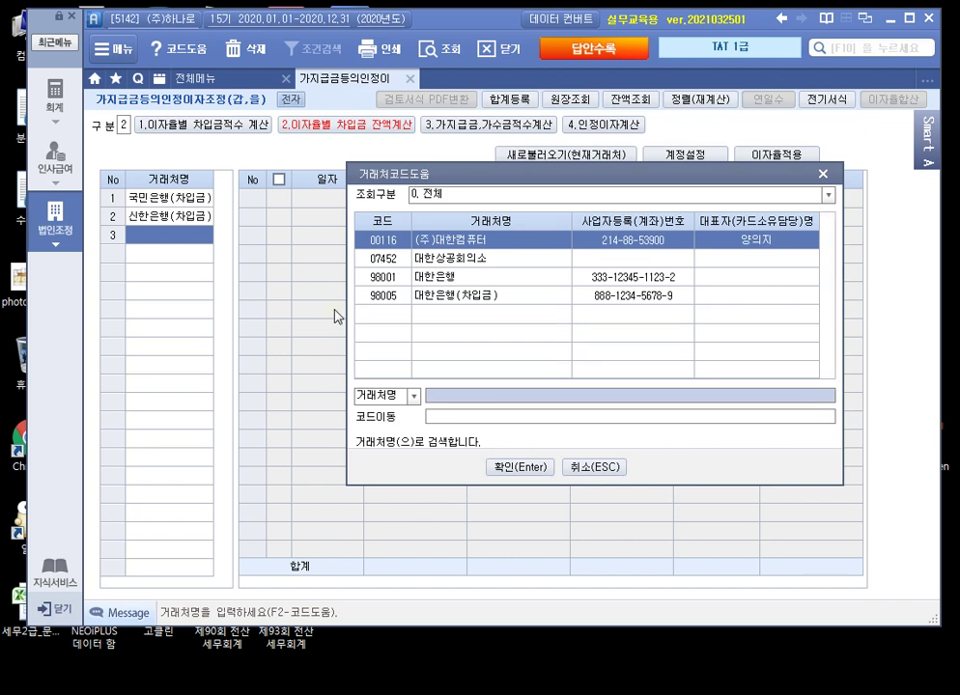
pyautogui.press('Down')
pyautogui.press('Down')
pyautogui.press('Down')
pyautogui.press('Return')
pyautogui.press('Return')
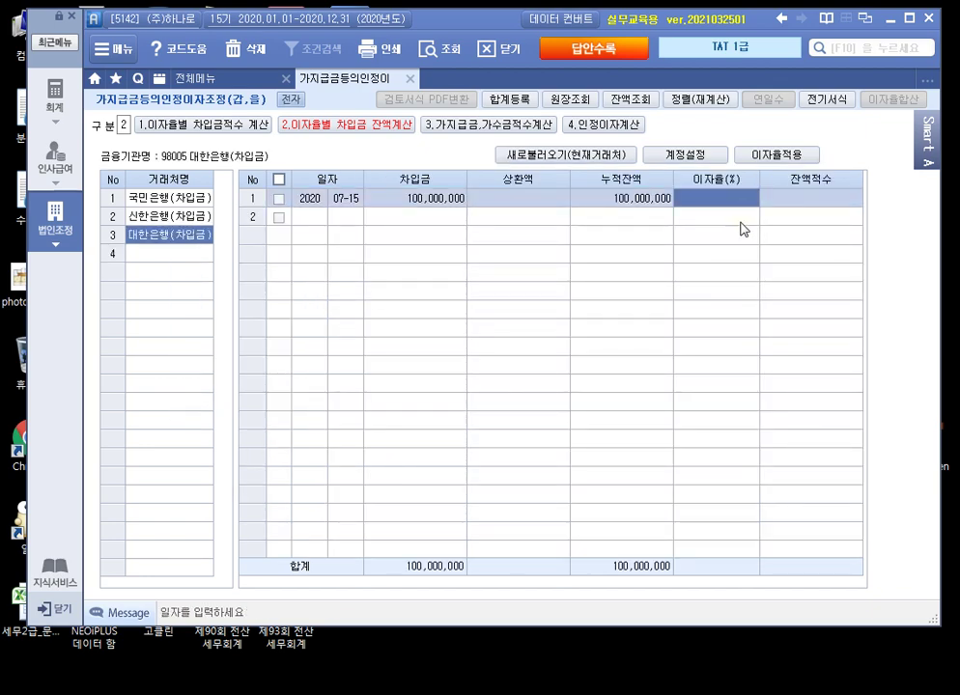
pyautogui.write('3')
pyautogui.press('Return')
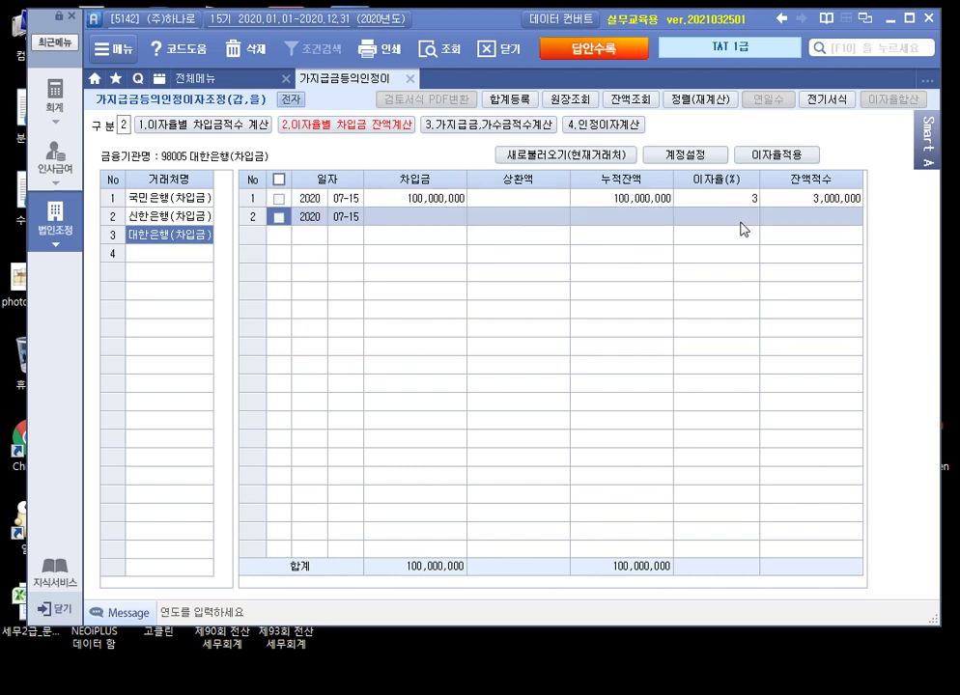
# Step: Review the lenders' rows and correct 대한은행's rate to 4%
pyautogui.click(172, 198)
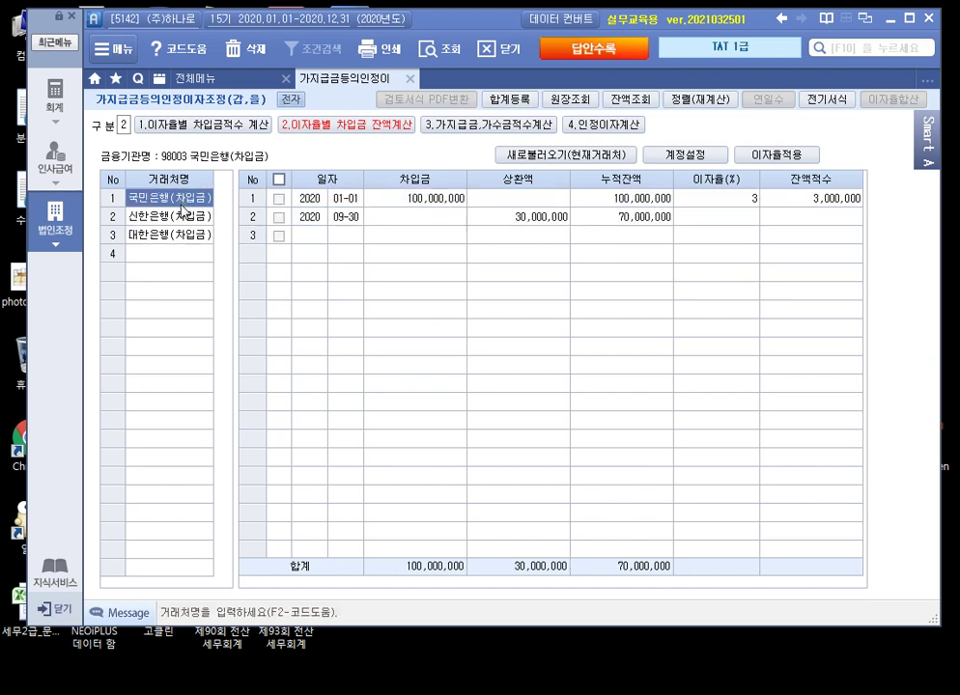
pyautogui.click(180, 220)
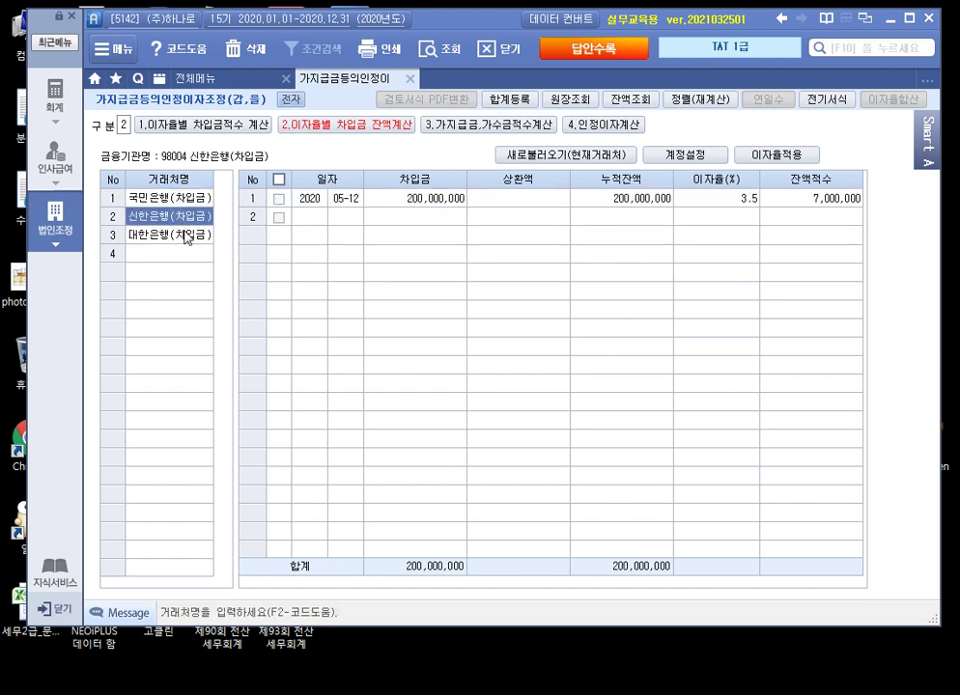
pyautogui.click(186, 237)
pyautogui.click(707, 199)
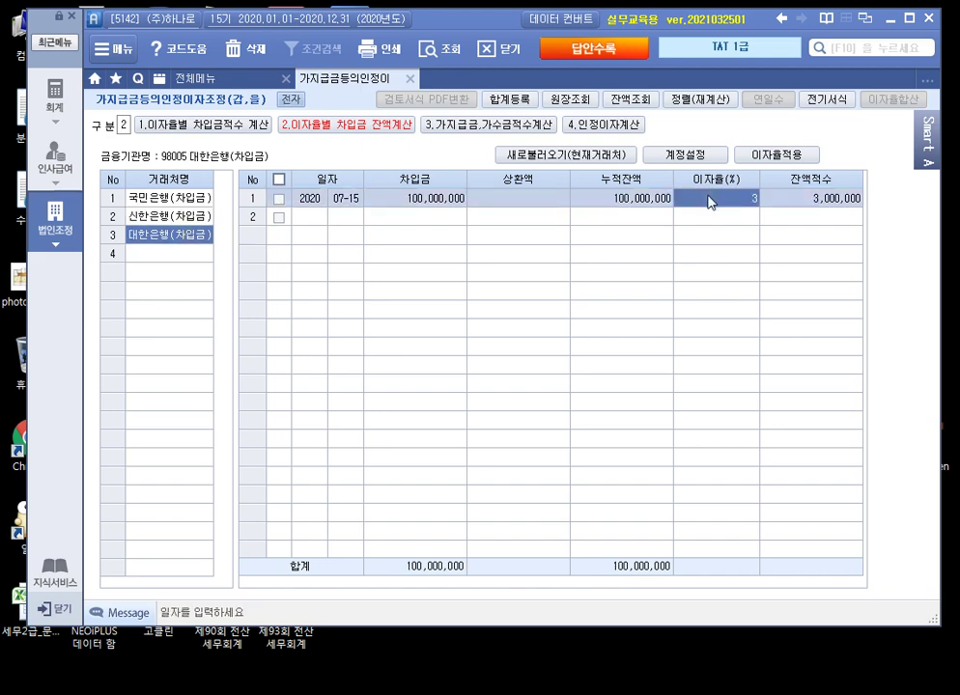
pyautogui.write('4')
pyautogui.press('Return')
# Step: Enter 3% for 국민은행's 09-30 balance, then recheck 신한은행 and 대한은행
pyautogui.click(184, 216)
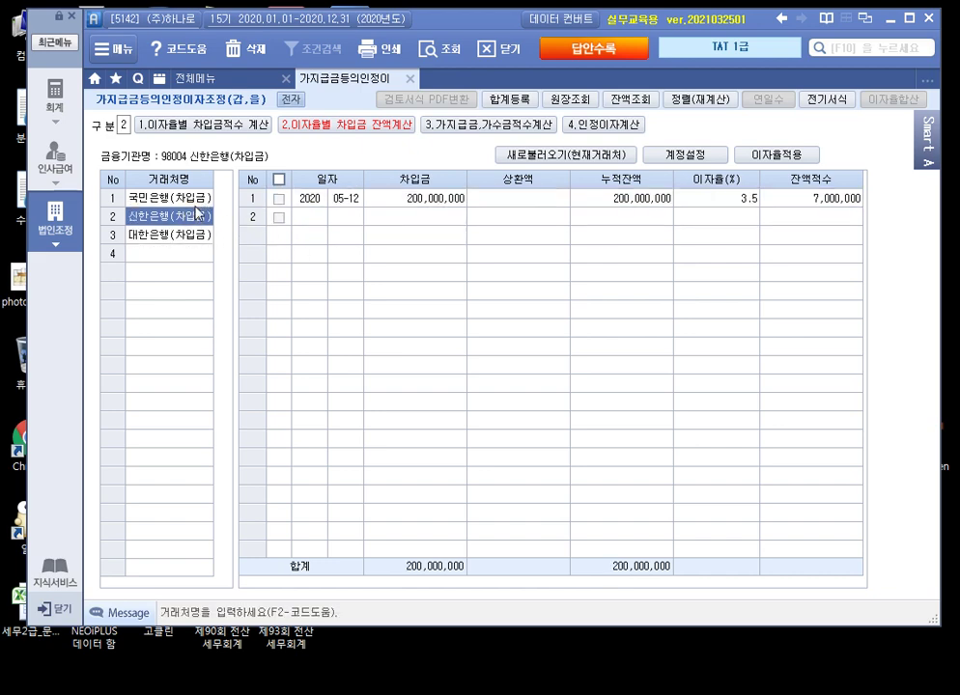
pyautogui.click(184, 198)
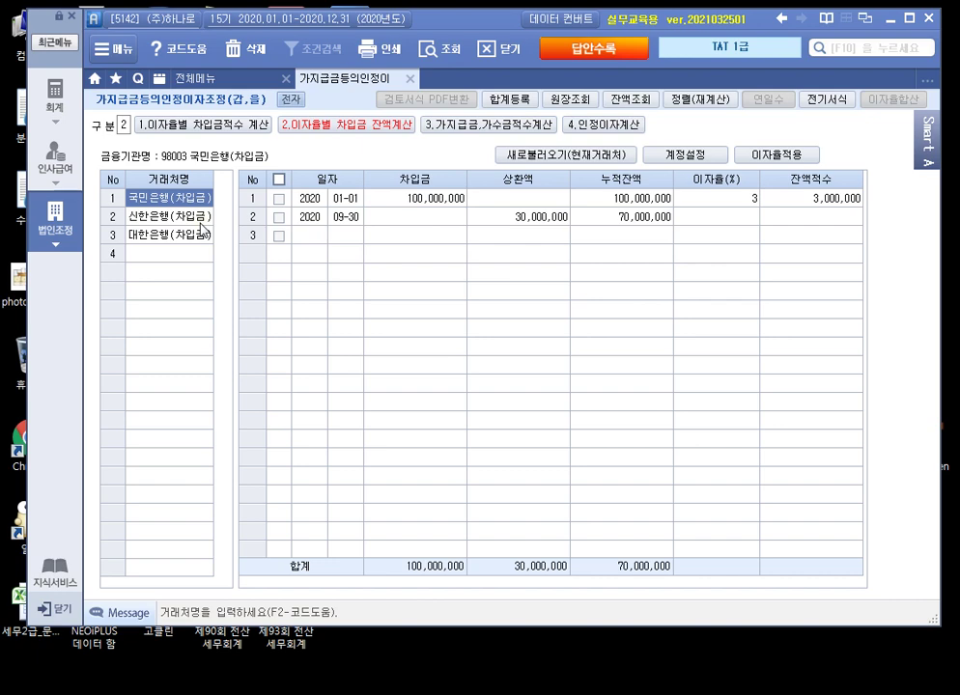
pyautogui.click(722, 203)
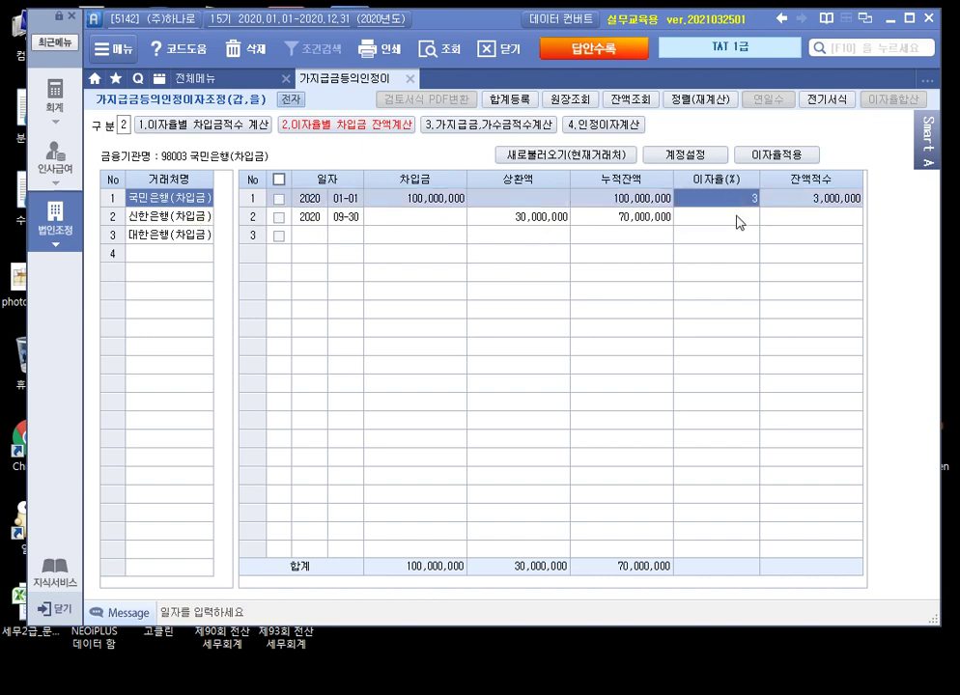
pyautogui.click(735, 222)
pyautogui.write('3')
pyautogui.press('Return')
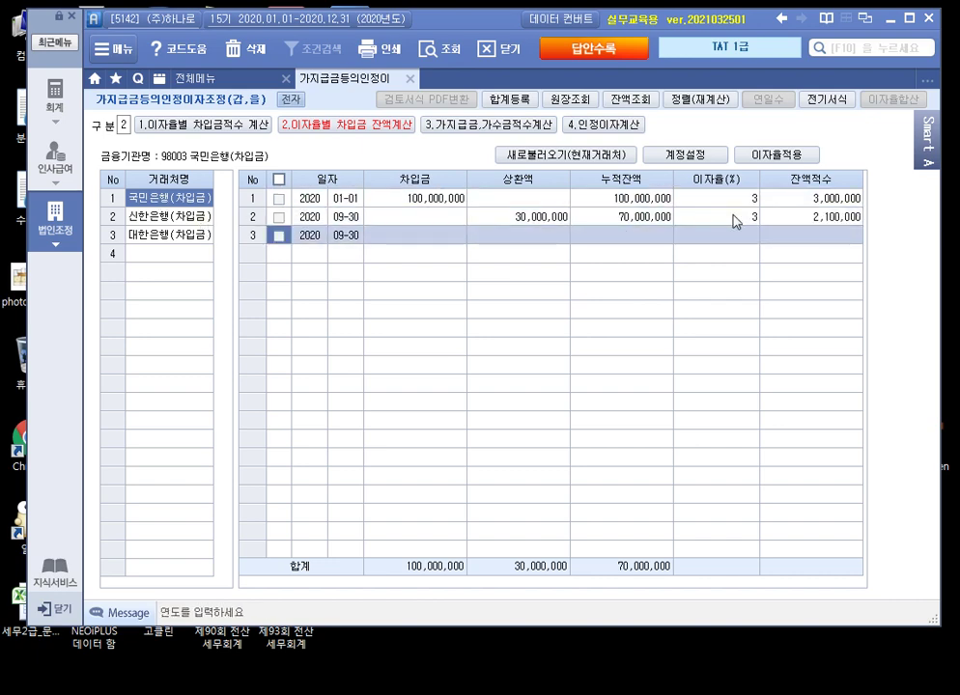
pyautogui.click(171, 218)
pyautogui.click(172, 236)
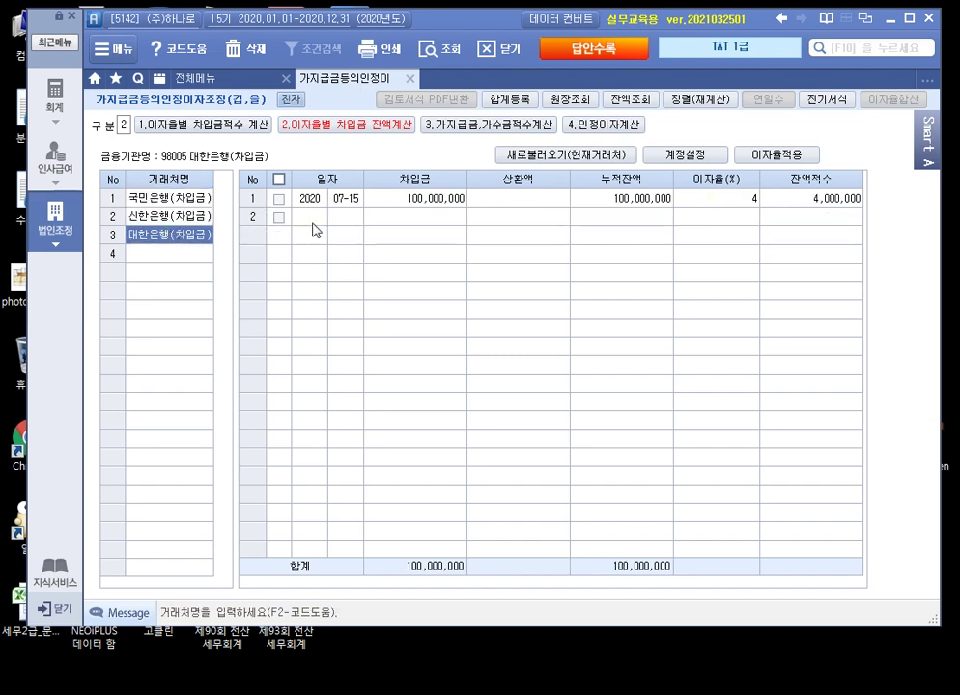
pyautogui.click(488, 126)
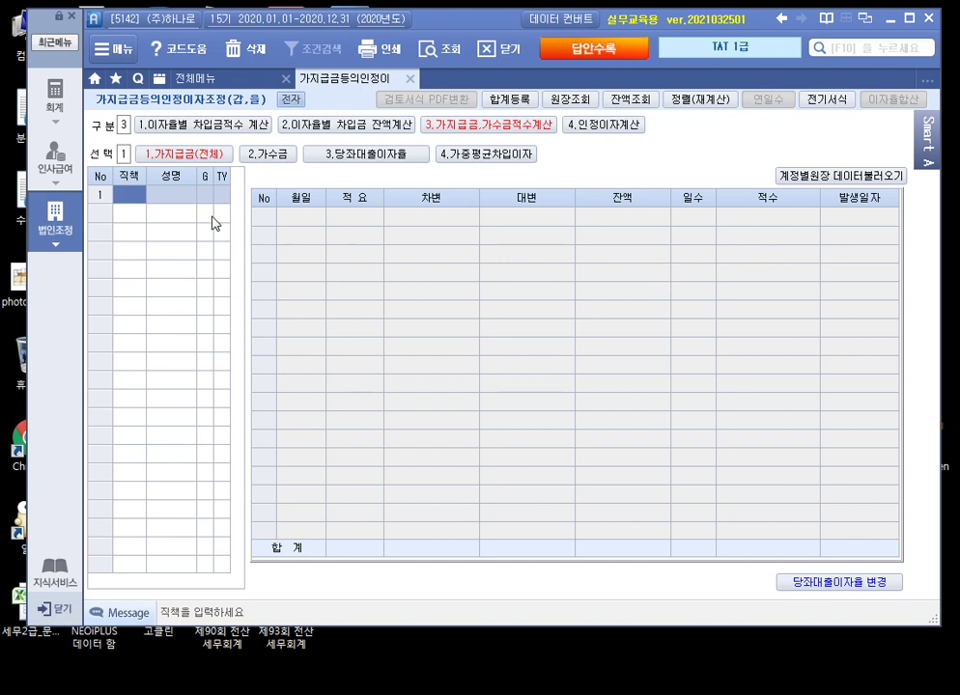
# Step: Register the borrowers: the 대표이사 (by name) and the 관계회사 영원무역(주)
pyautogui.write('대표이사')
pyautogui.press('Return')
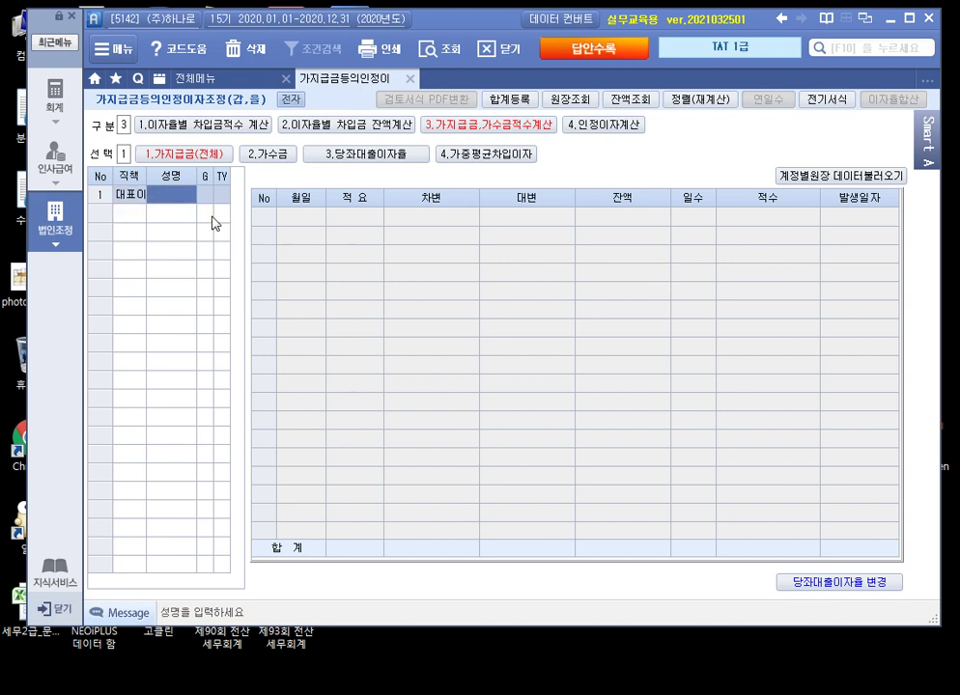
pyautogui.press('Return')
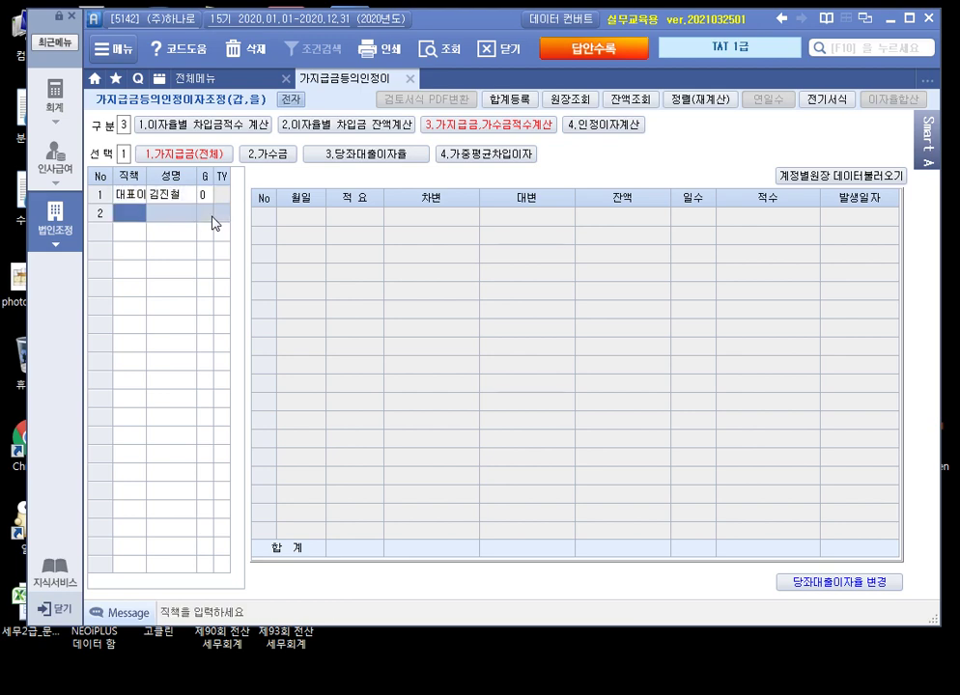
pyautogui.write('관계회사')
pyautogui.press('Return')
pyautogui.write('영원무역')
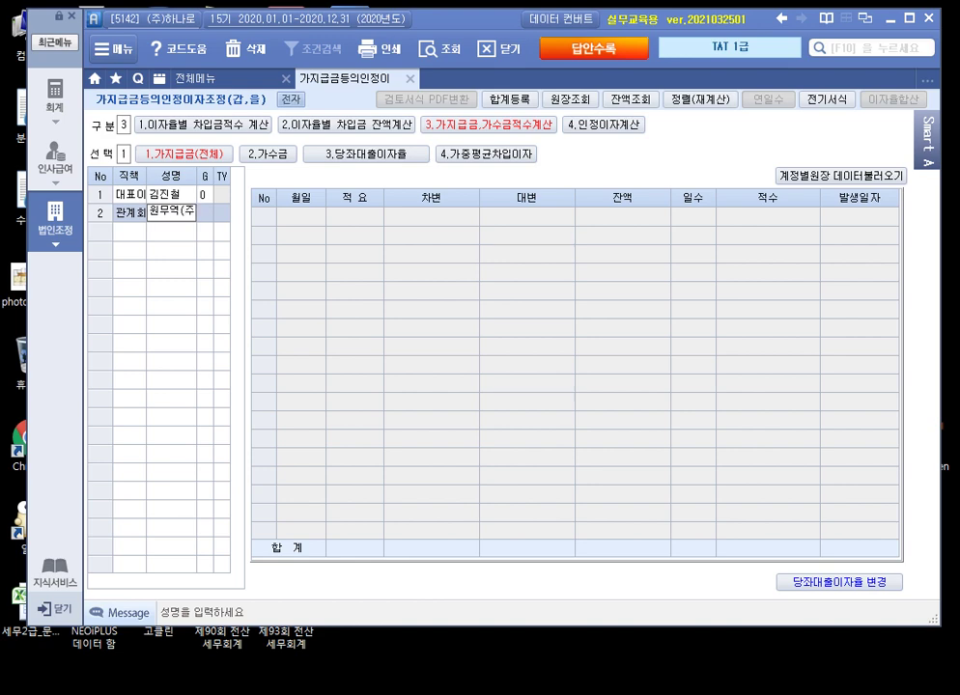
pyautogui.press('Return')
pyautogui.press('Return')
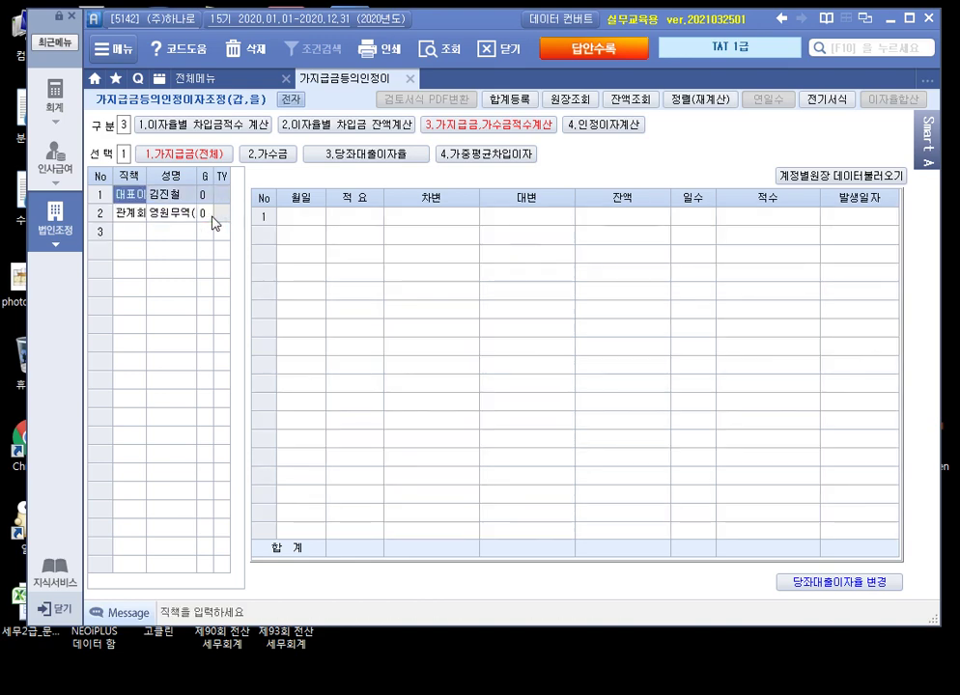
# Step: Load the 계정별원장 loan data for the marked borrowers, combining entries by date
pyautogui.click(840, 176)
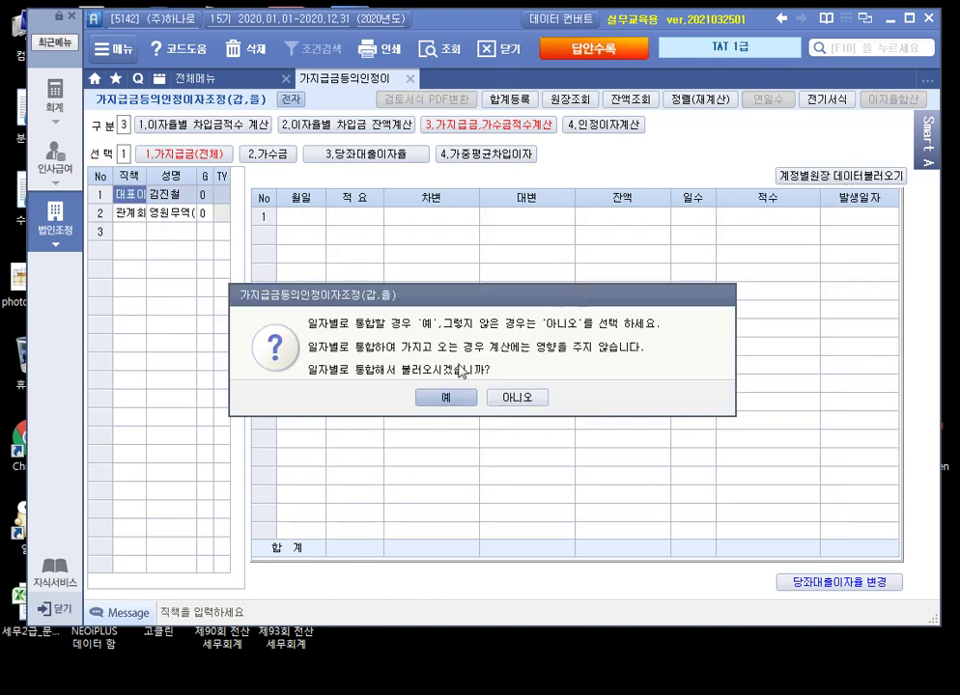
pyautogui.click(447, 397)
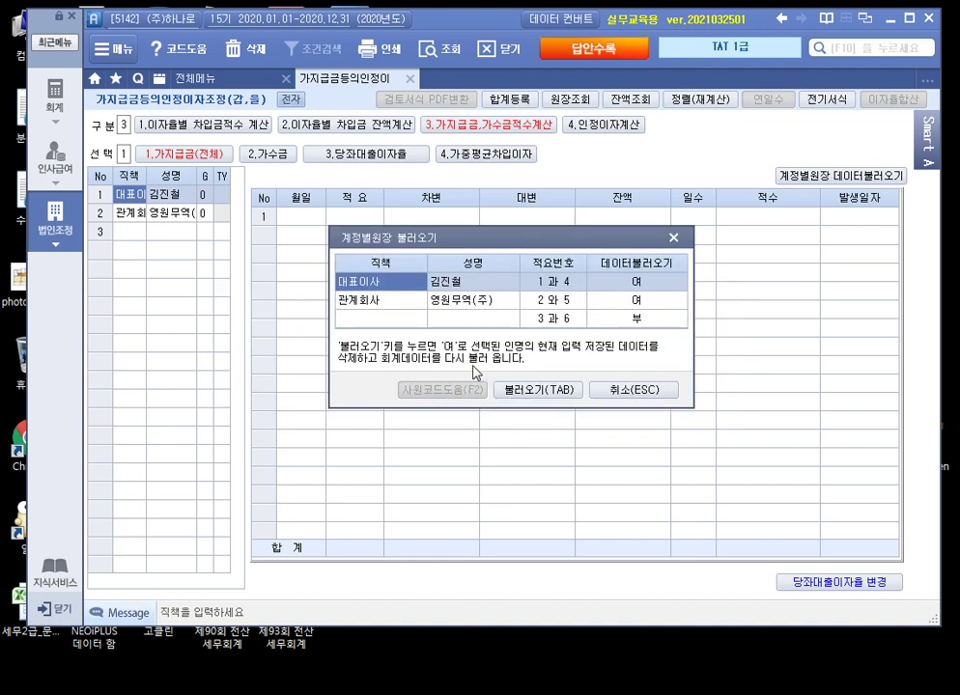
pyautogui.click(372, 301)
pyautogui.click(552, 388)
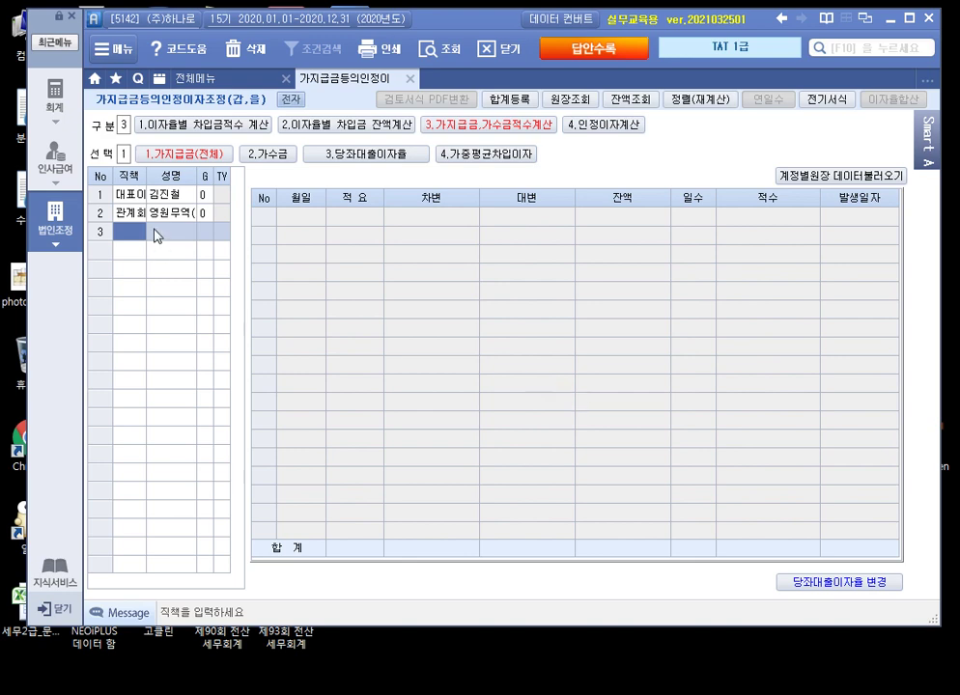
pyautogui.click(143, 195)
pyautogui.click(140, 213)
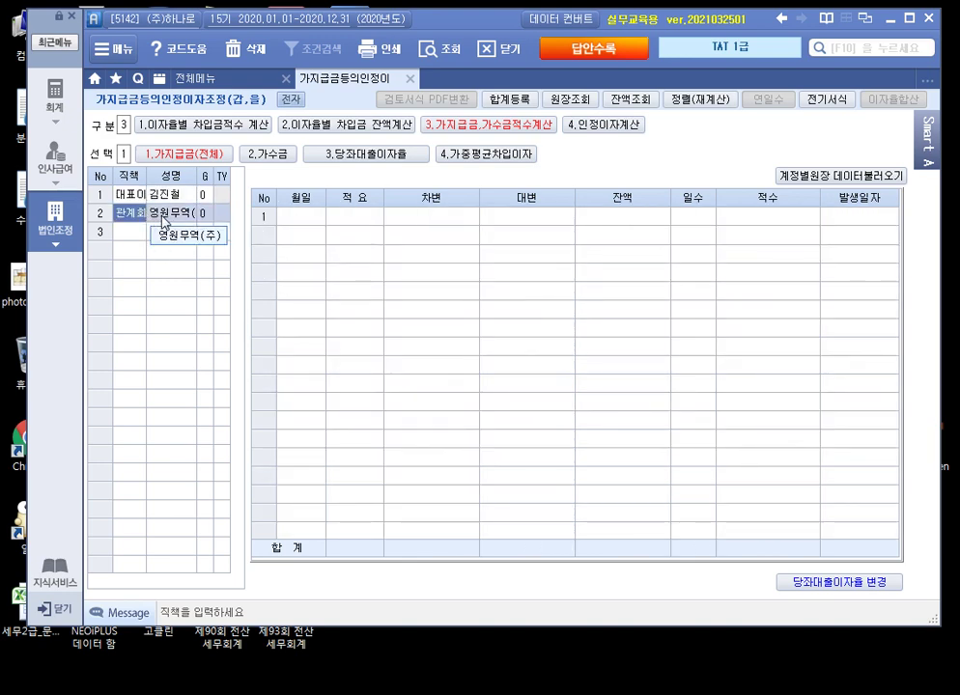
# Step: Record 영원무역(주)'s 02-12 대여 loan of 50,000,000
pyautogui.click(316, 217)
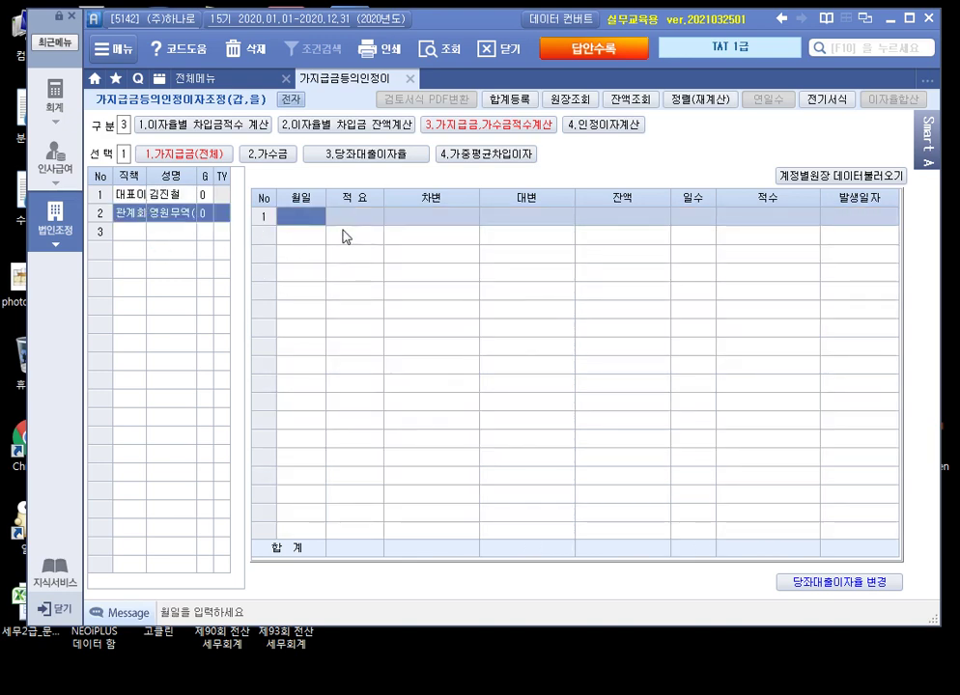
pyautogui.click(161, 197)
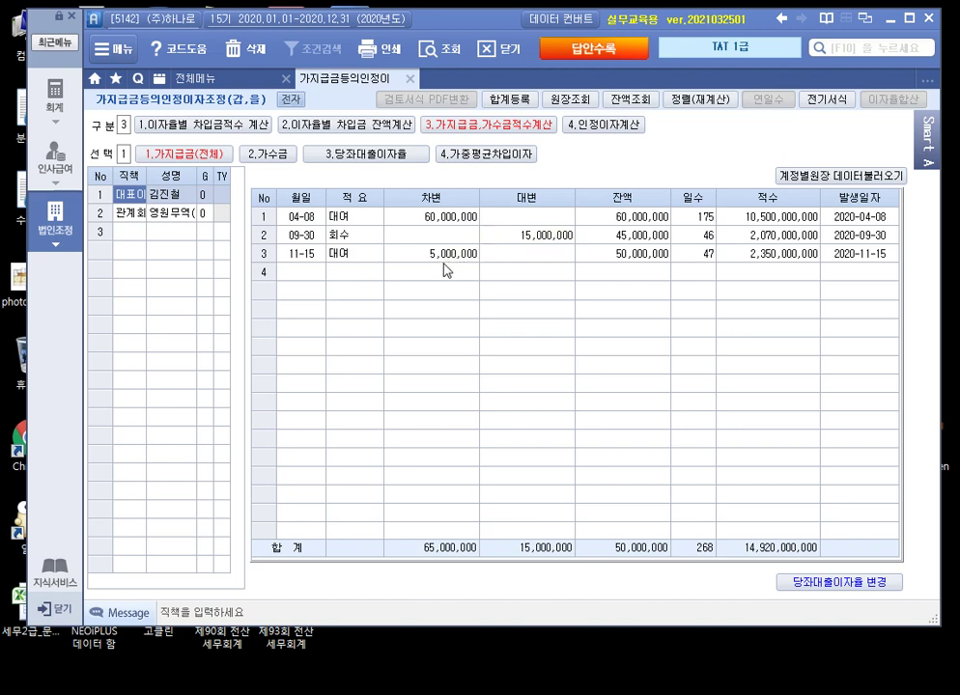
pyautogui.click(127, 213)
pyautogui.click(304, 217)
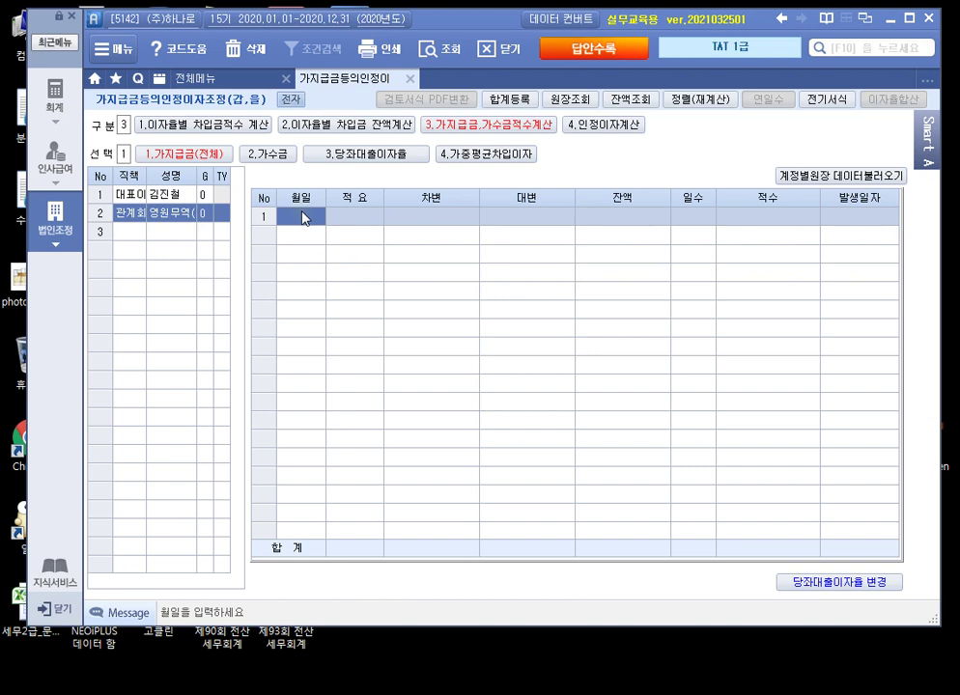
pyautogui.write('0212')
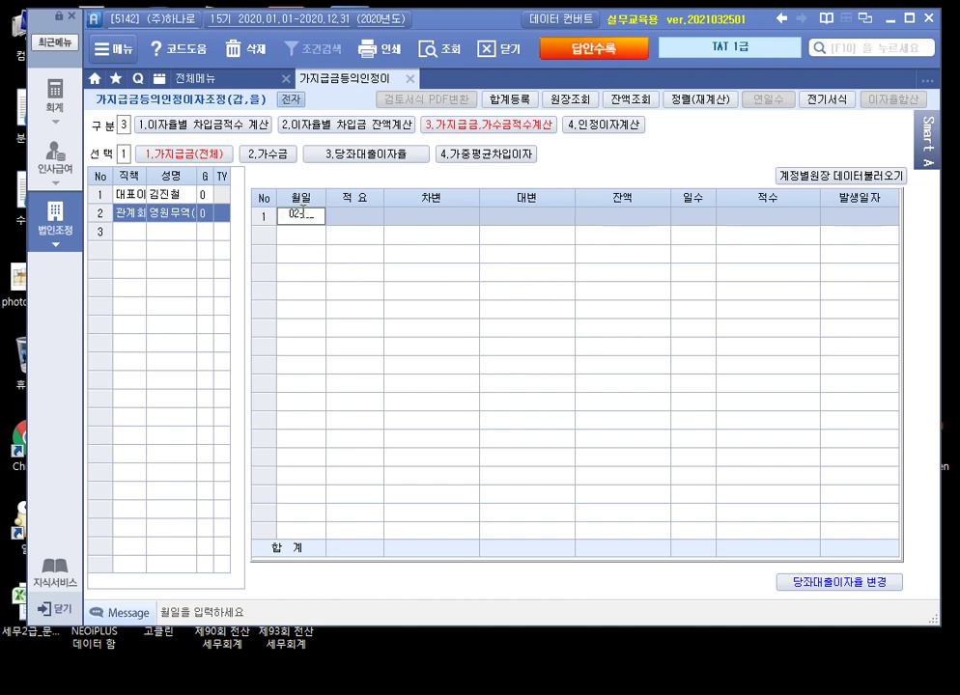
pyautogui.press('Return')
pyautogui.press('2')
pyautogui.press('Return')
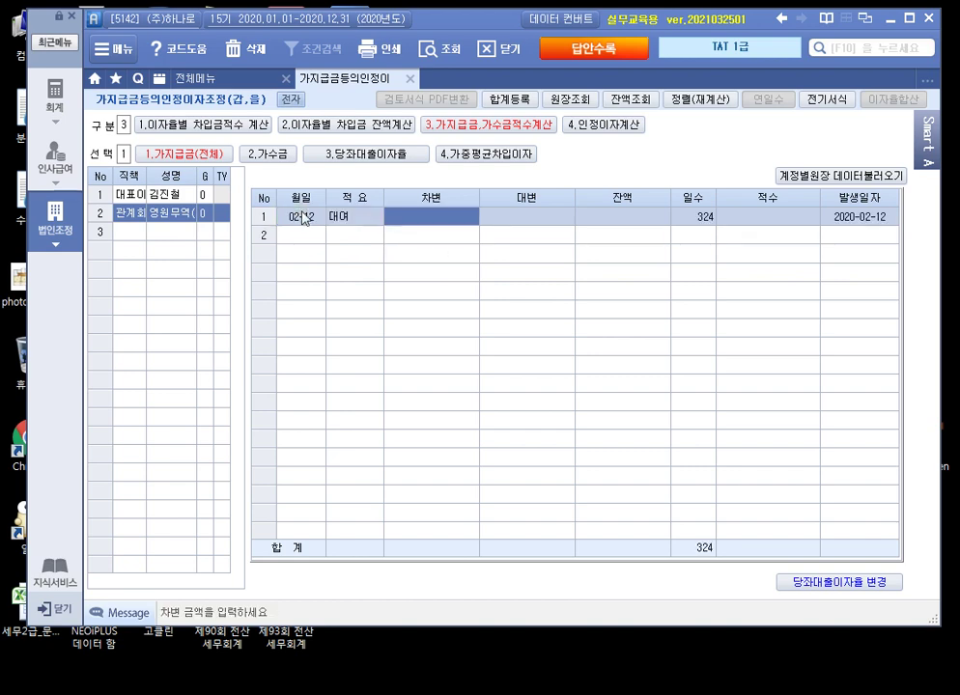
pyautogui.write('50000000')
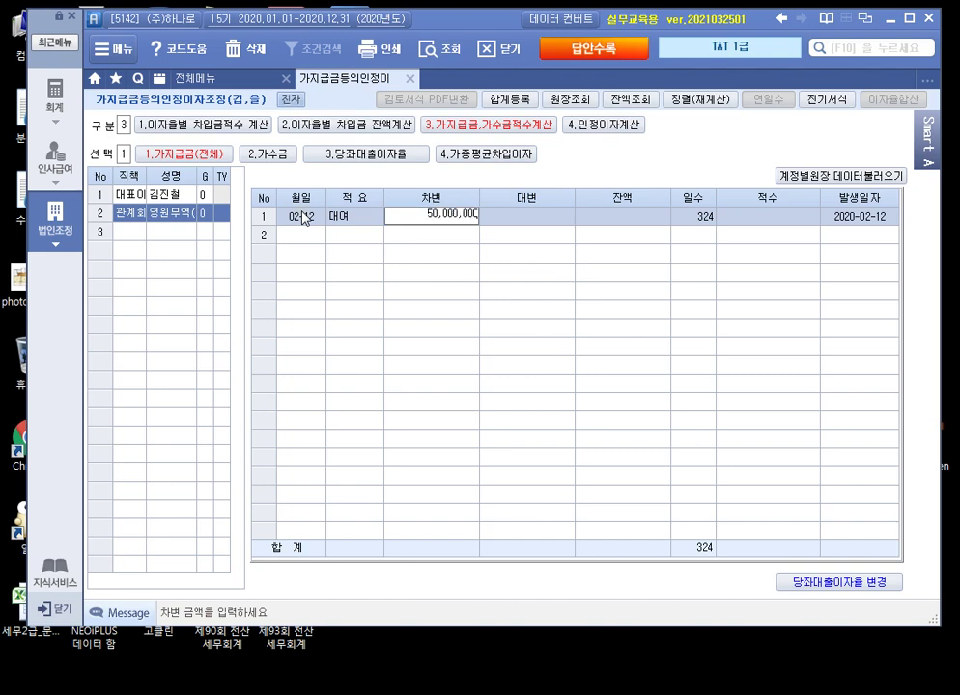
pyautogui.press('Return')
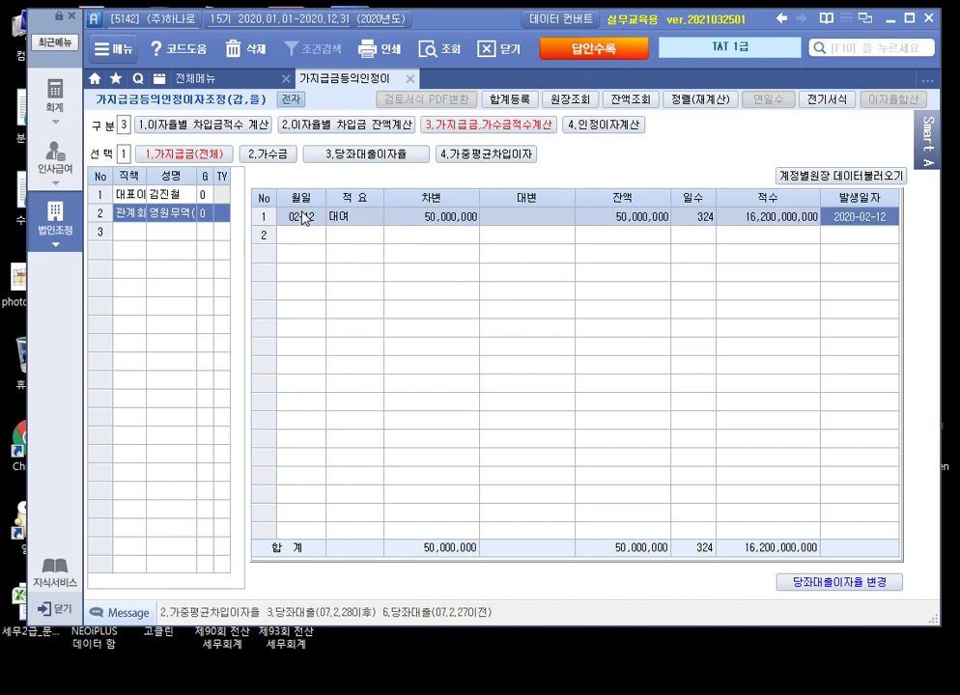
pyautogui.press('Return')
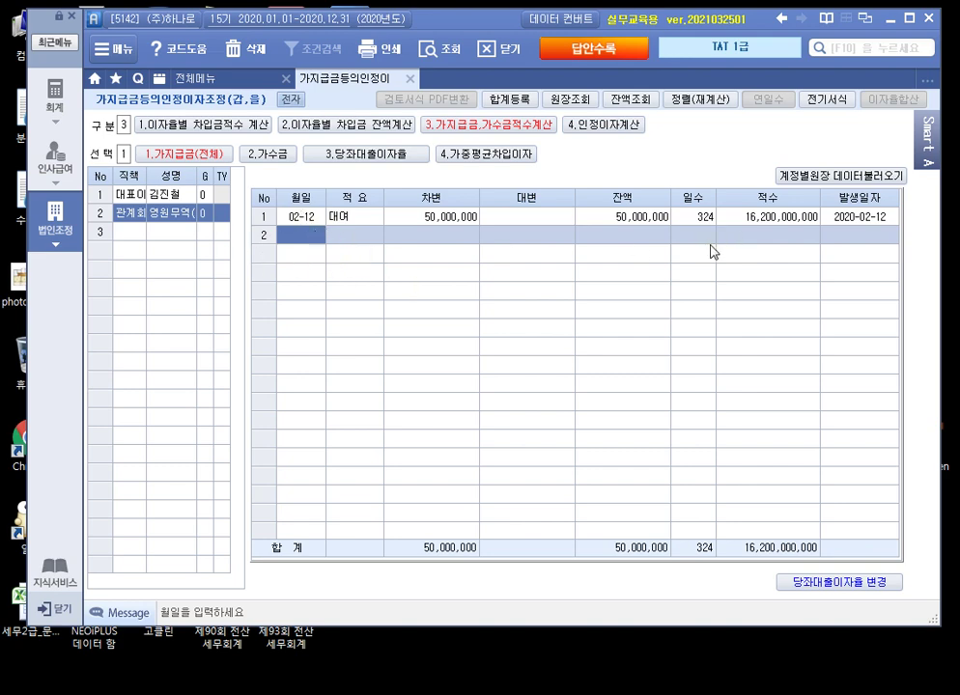
pyautogui.click(129, 194)
pyautogui.click(129, 212)
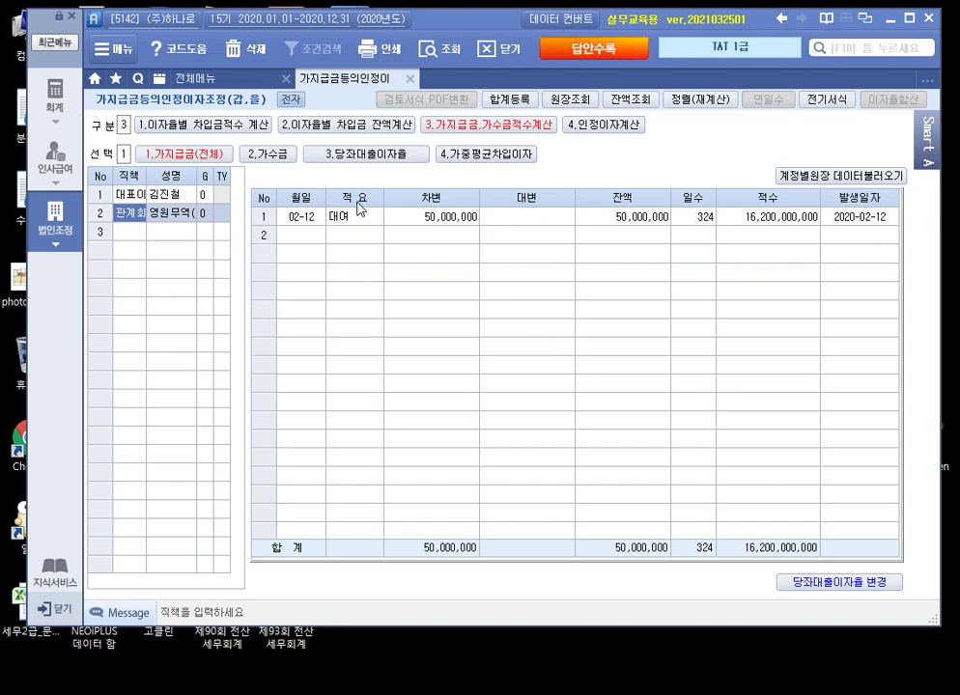
pyautogui.click(488, 155)
# Step: Start the 가중평균차입이자 calculation and load all borrowers' 가지급금 data
pyautogui.click(495, 399)
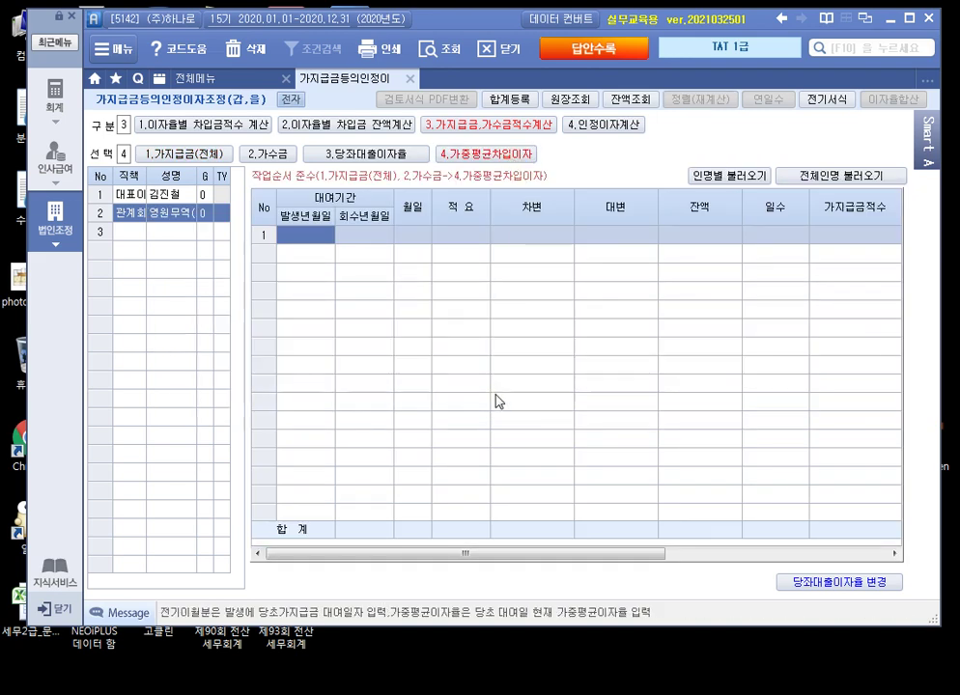
pyautogui.click(842, 178)
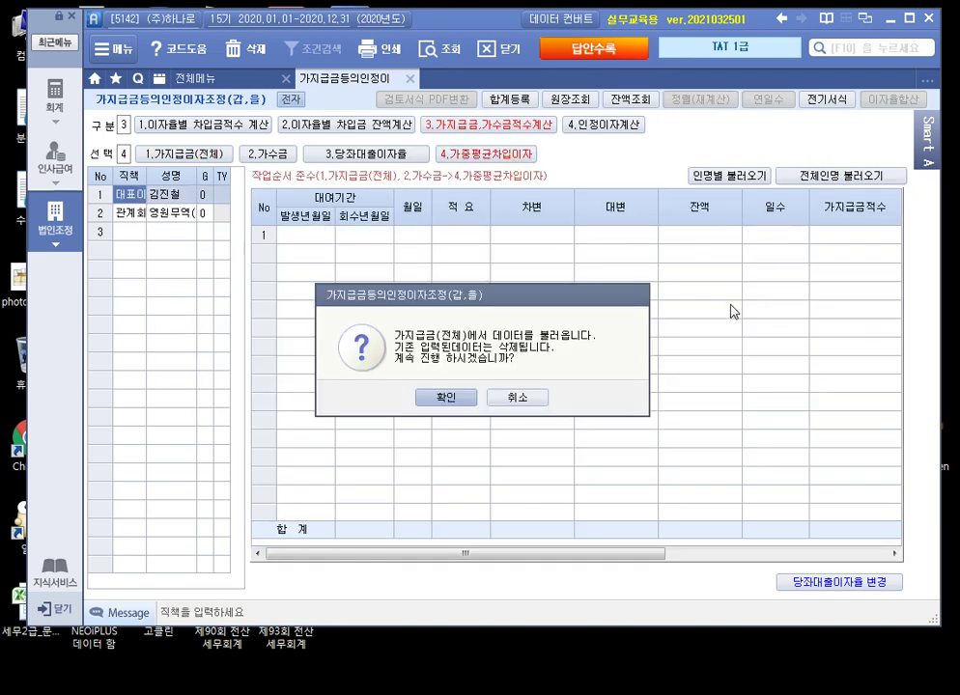
pyautogui.click(445, 396)
pyautogui.click(140, 215)
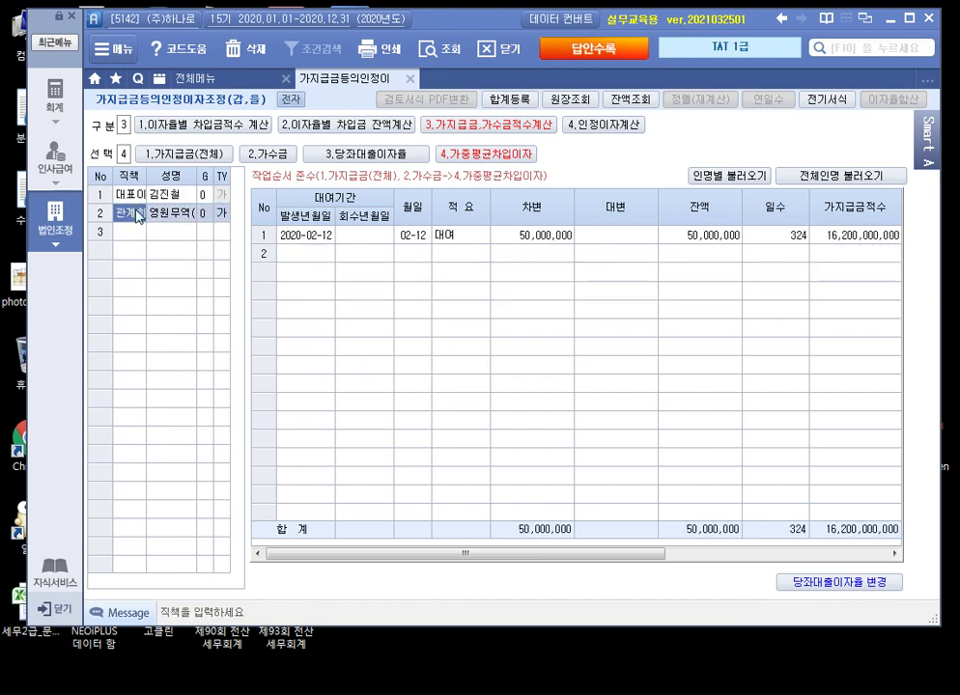
pyautogui.click(135, 196)
pyautogui.moveTo(541, 553); pyautogui.dragTo(752, 570)
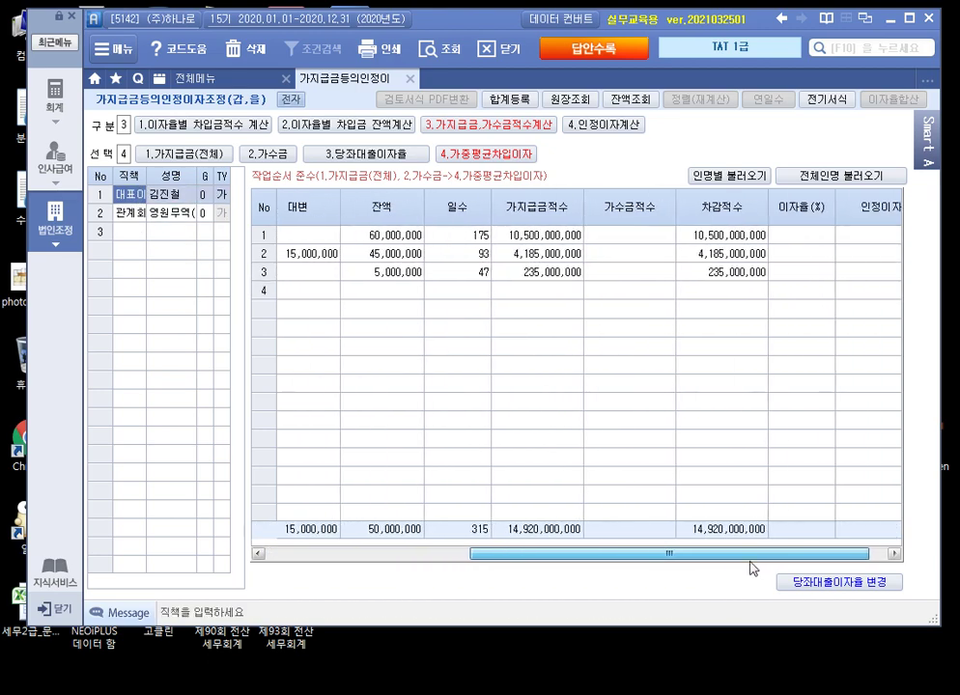
# Step: Apply weighted-average borrowing rates (3%, 3.54054%) to the 대표이사's three loans
pyautogui.click(807, 239)
pyautogui.doubleClick(801, 239)
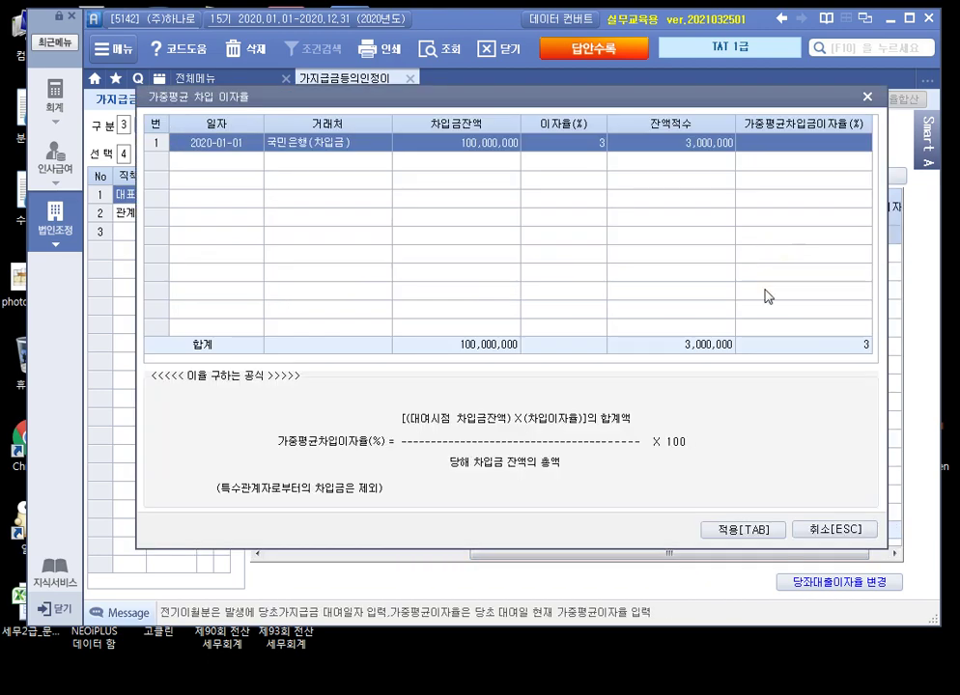
pyautogui.click(739, 530)
pyautogui.doubleClick(801, 240)
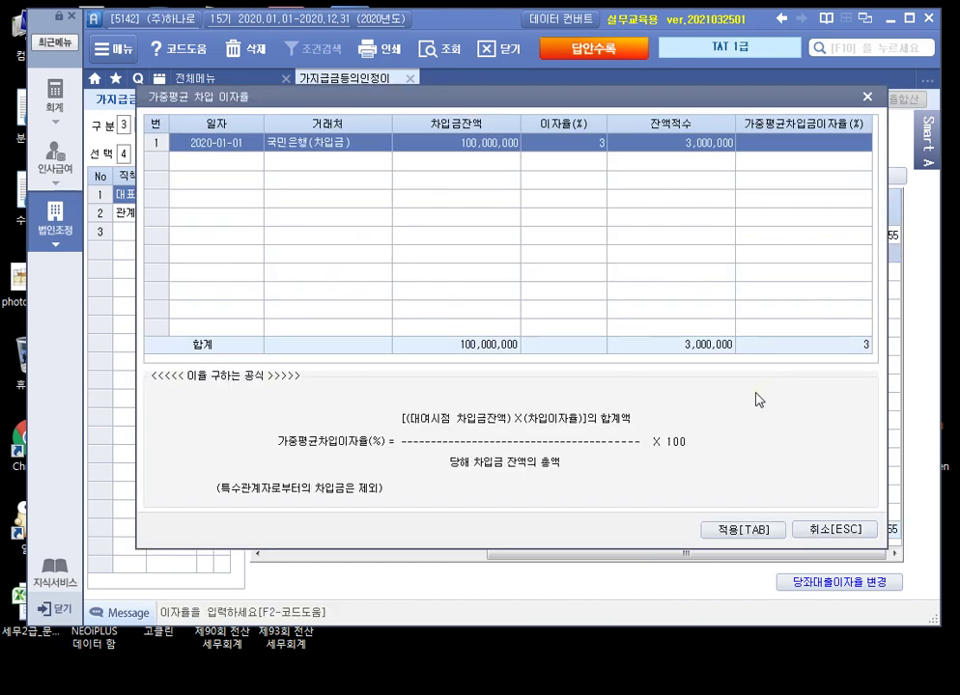
pyautogui.click(734, 530)
pyautogui.click(787, 269)
pyautogui.doubleClick(786, 269)
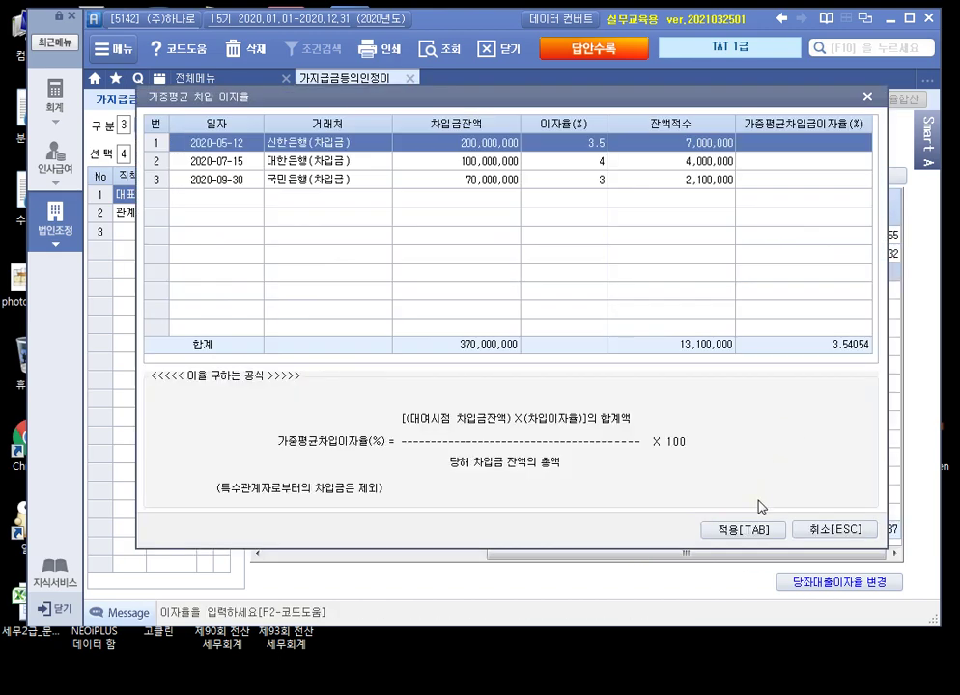
pyautogui.click(751, 531)
# Step: Apply the weighted-average rate to 영원무역(주)'s loan and open the 인정이자 summary
pyautogui.click(131, 213)
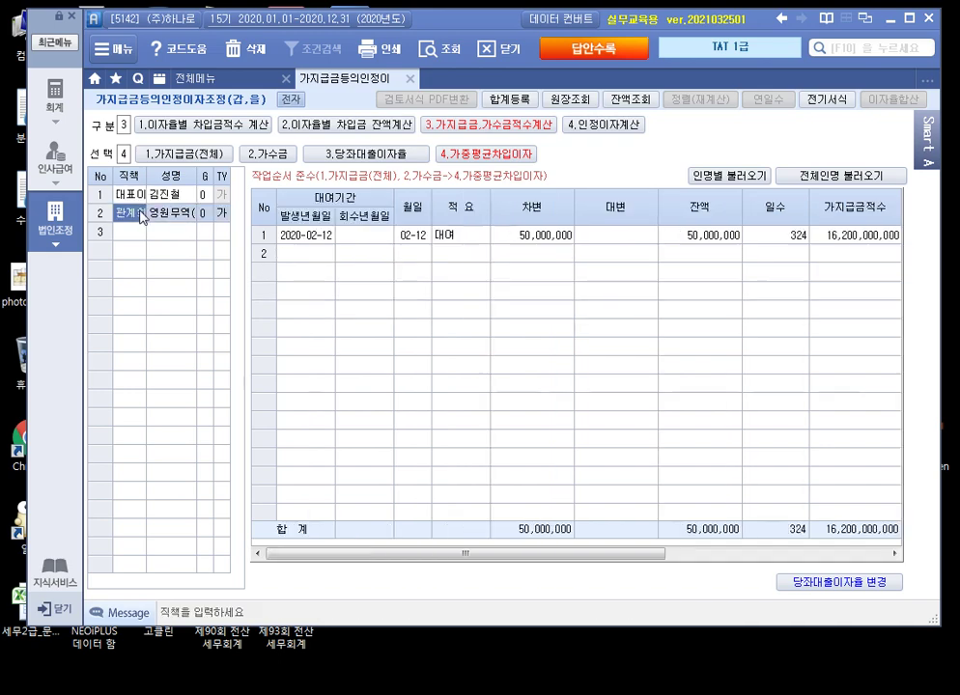
pyautogui.moveTo(645, 555); pyautogui.dragTo(886, 547)
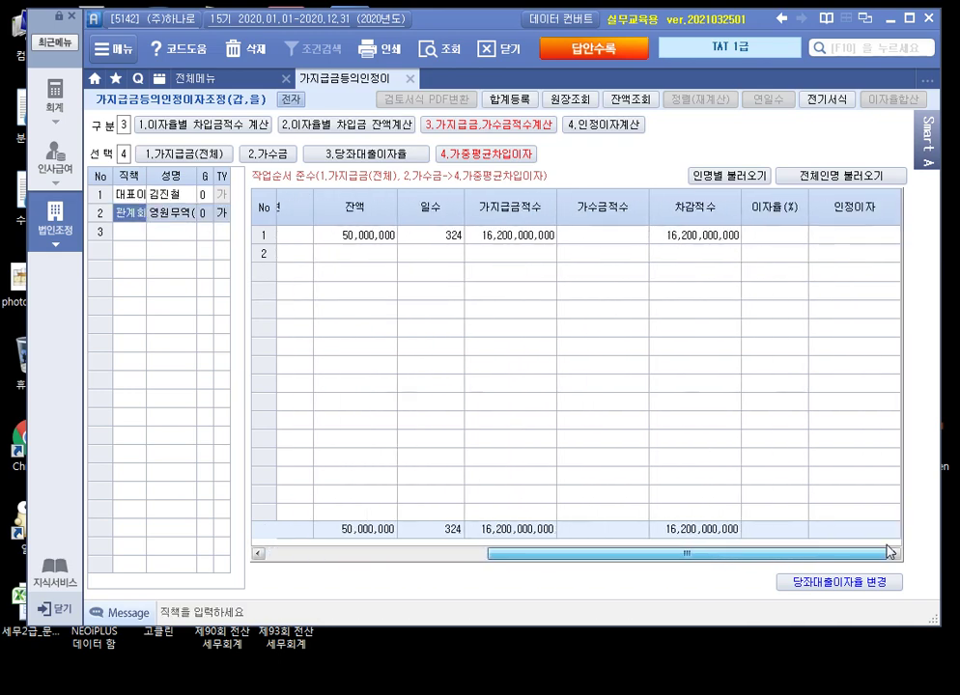
pyautogui.click(794, 242)
pyautogui.doubleClick(794, 241)
pyautogui.click(733, 528)
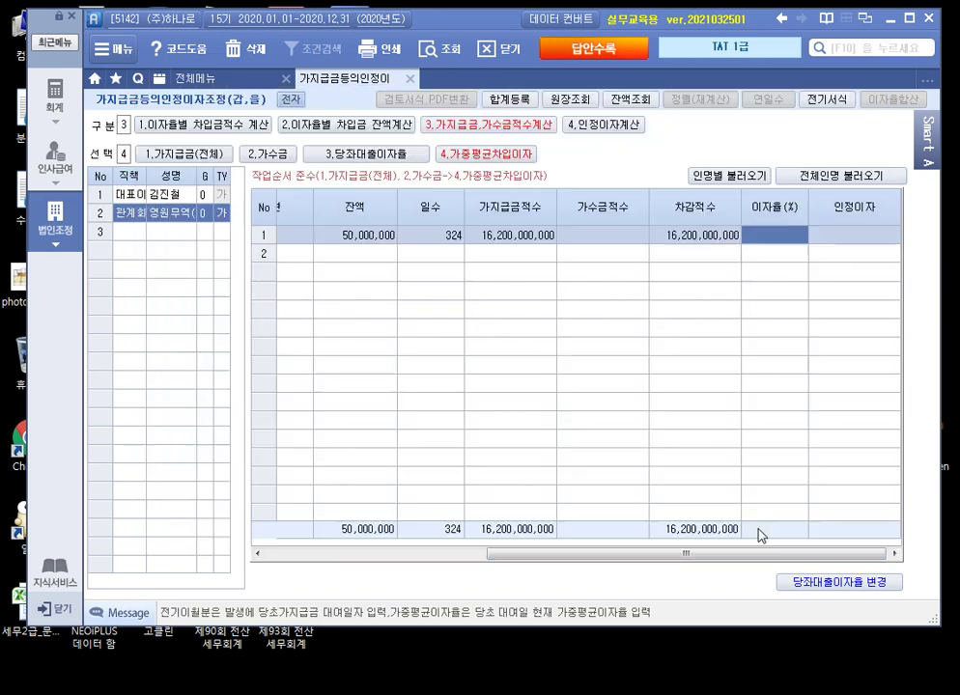
pyautogui.click(102, 152)
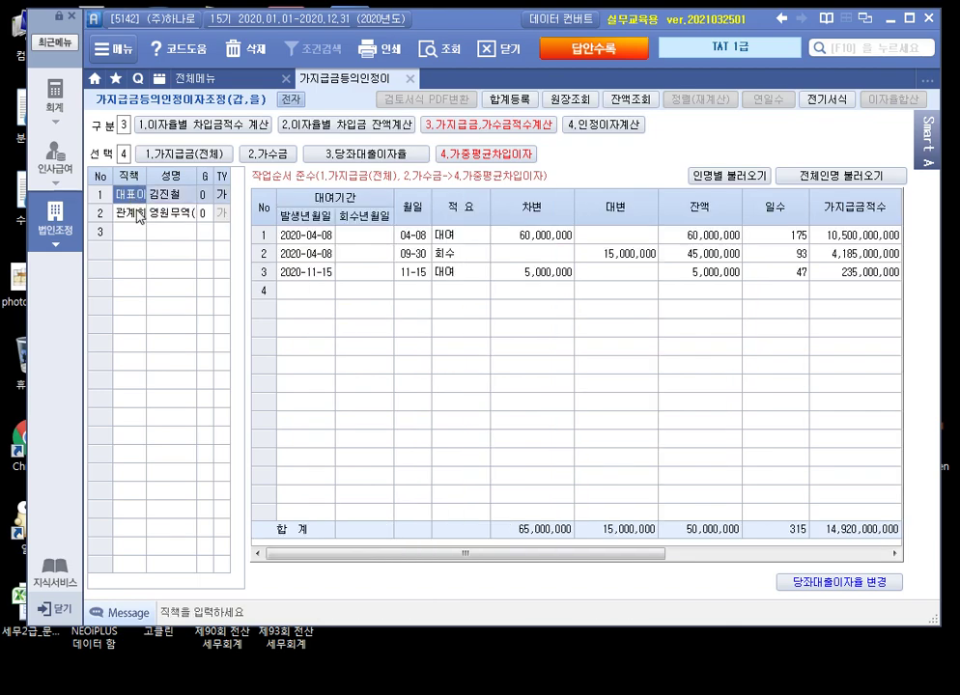
pyautogui.moveTo(602, 556); pyautogui.dragTo(882, 577)
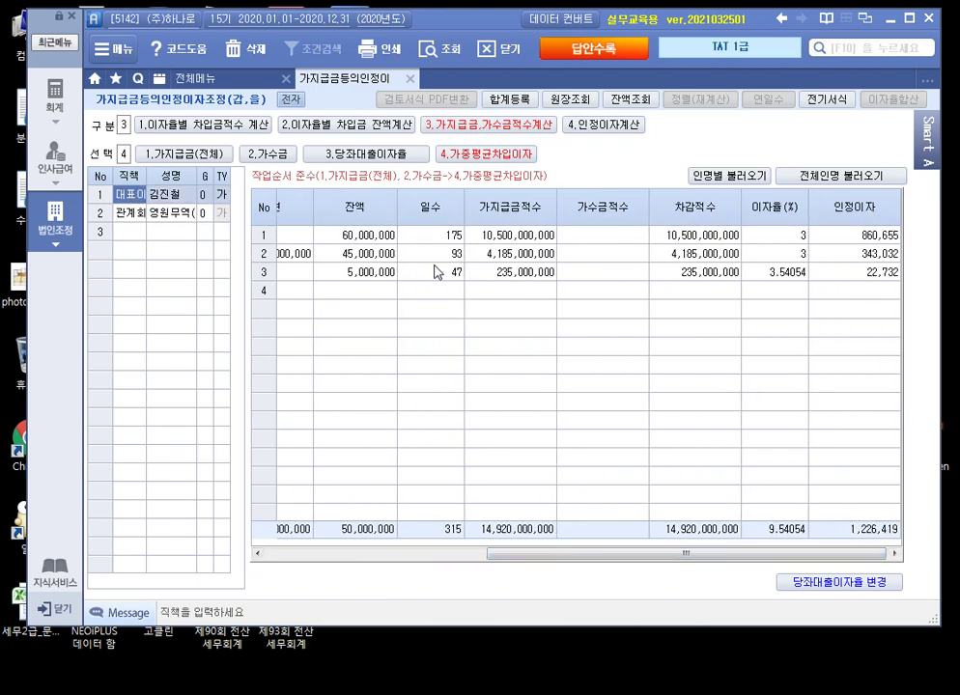
pyautogui.click(603, 126)
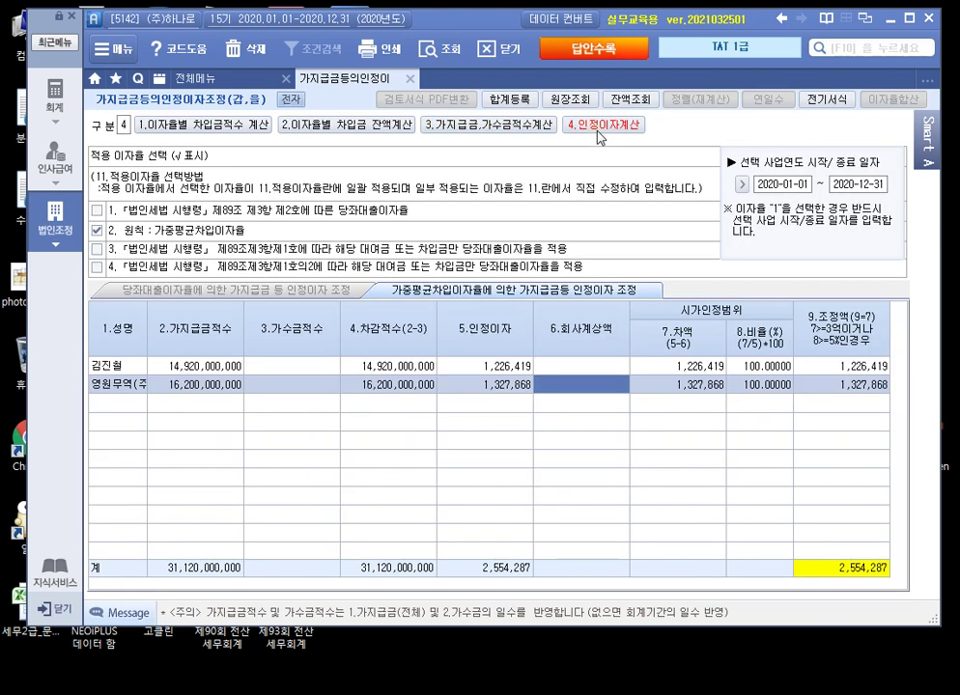
# Step: Confirm 영원무역's 1,000,000 interest in the 901 이자수익 ledger and enter it as 회사계상액
pyautogui.click(571, 101)
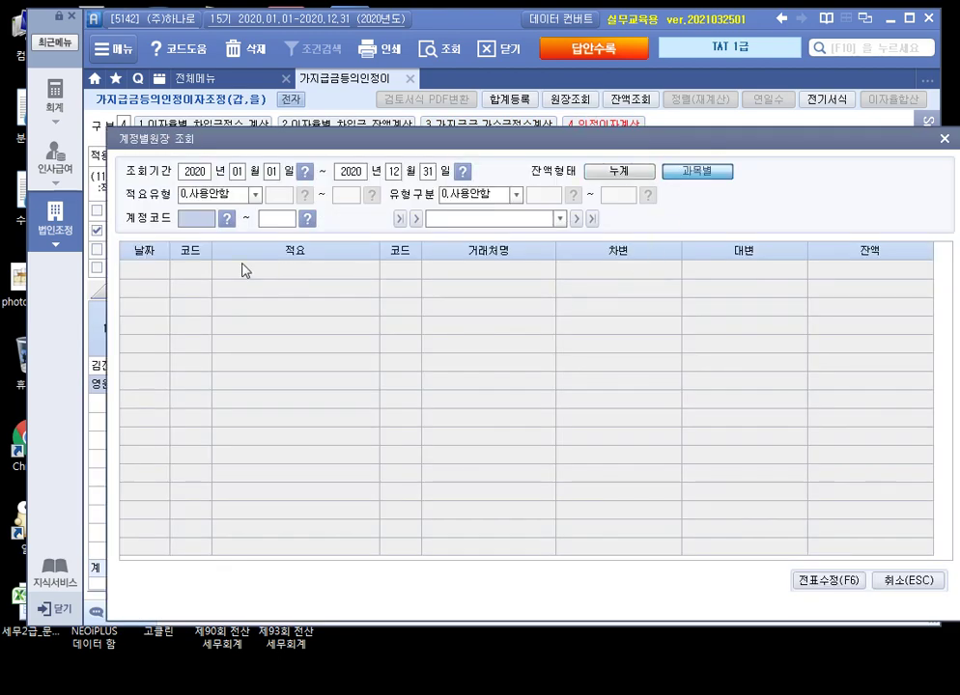
pyautogui.write('901')
pyautogui.press('Return')
pyautogui.write('901')
pyautogui.press('Return')
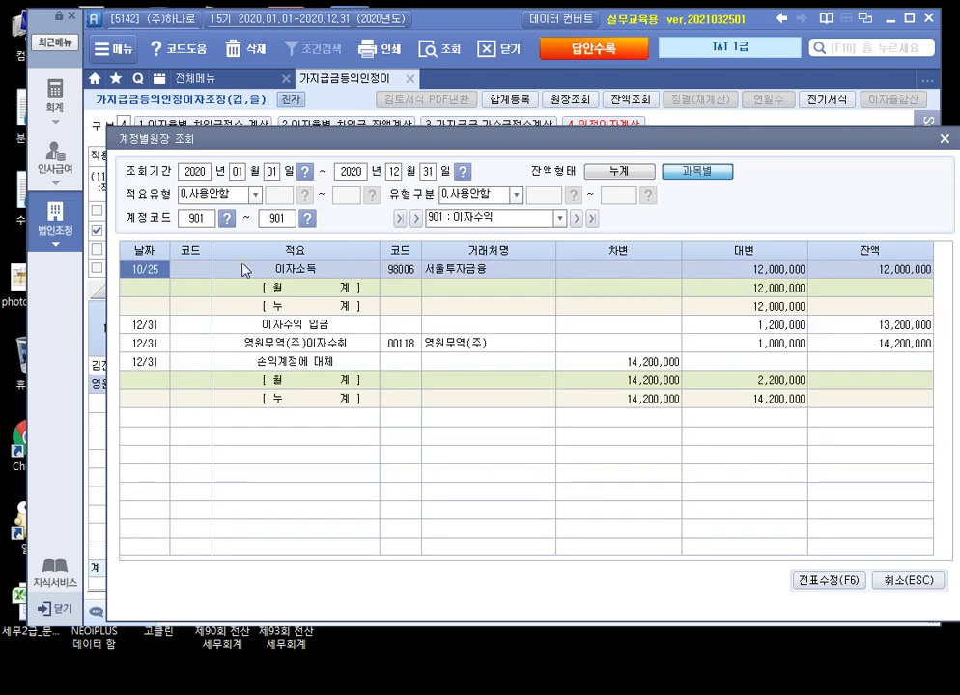
pyautogui.click(328, 346)
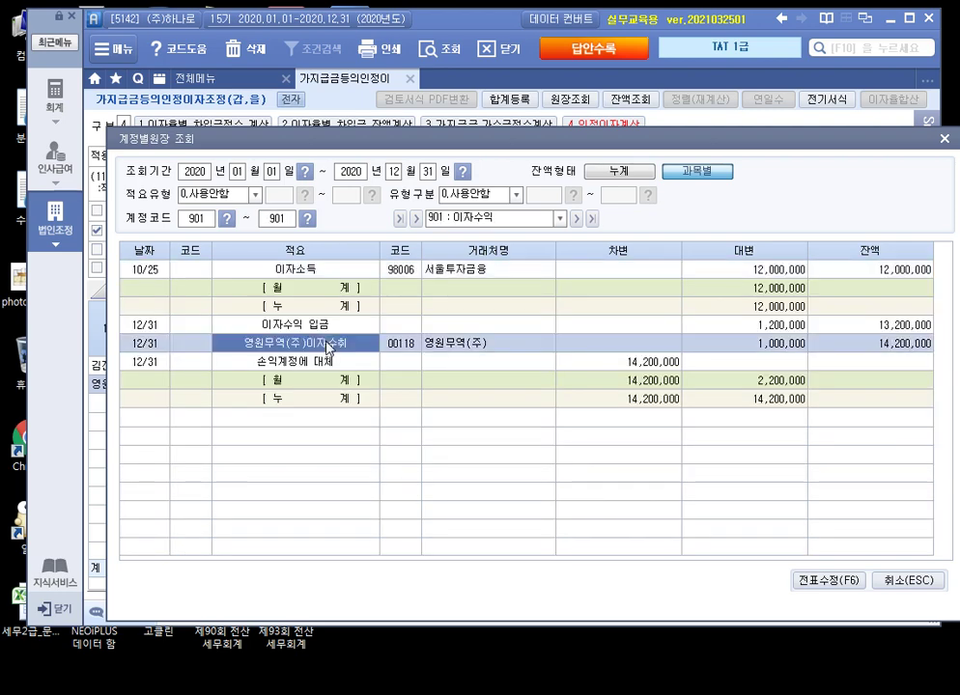
pyautogui.click(736, 346)
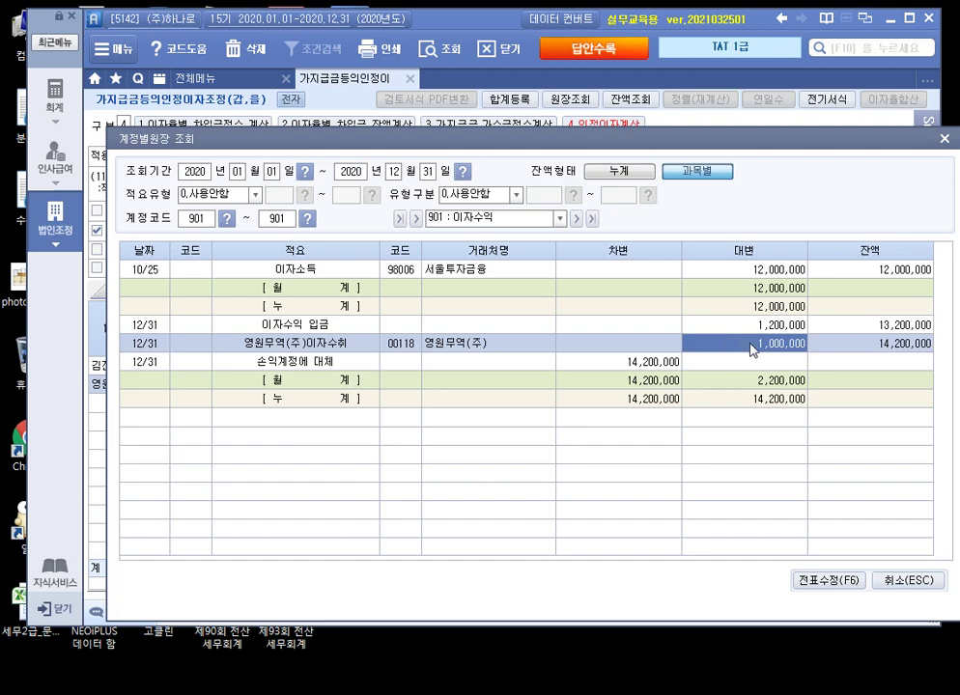
pyautogui.click(907, 580)
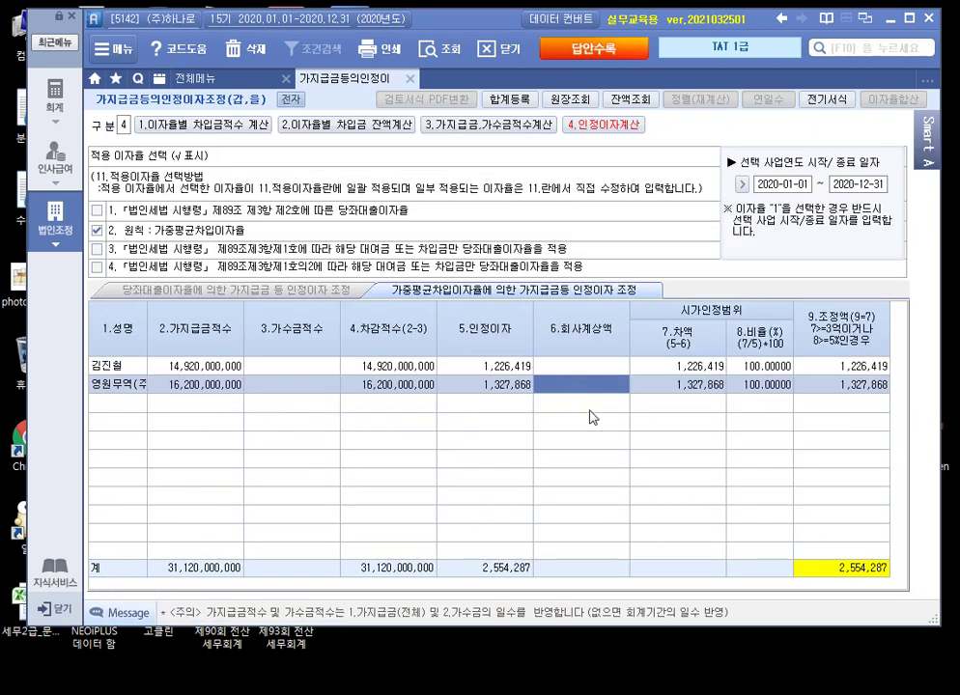
pyautogui.write('1000000')
pyautogui.press('Return')
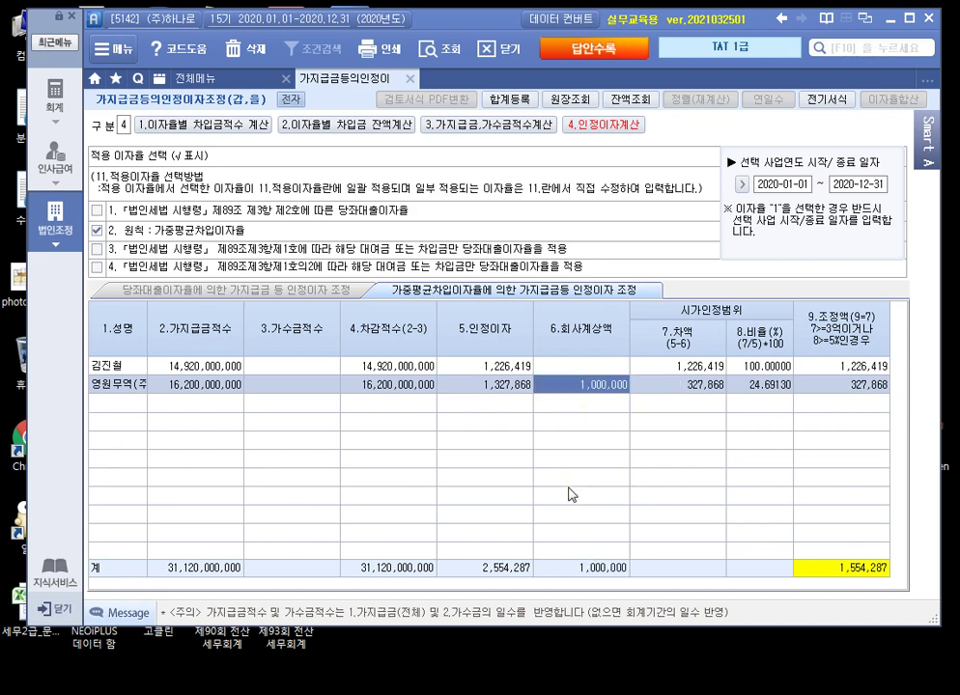
# Step: Add 가지급금인정이자(대표자) of 1,226,419 as 상여 in 합계등록
pyautogui.click(522, 104)
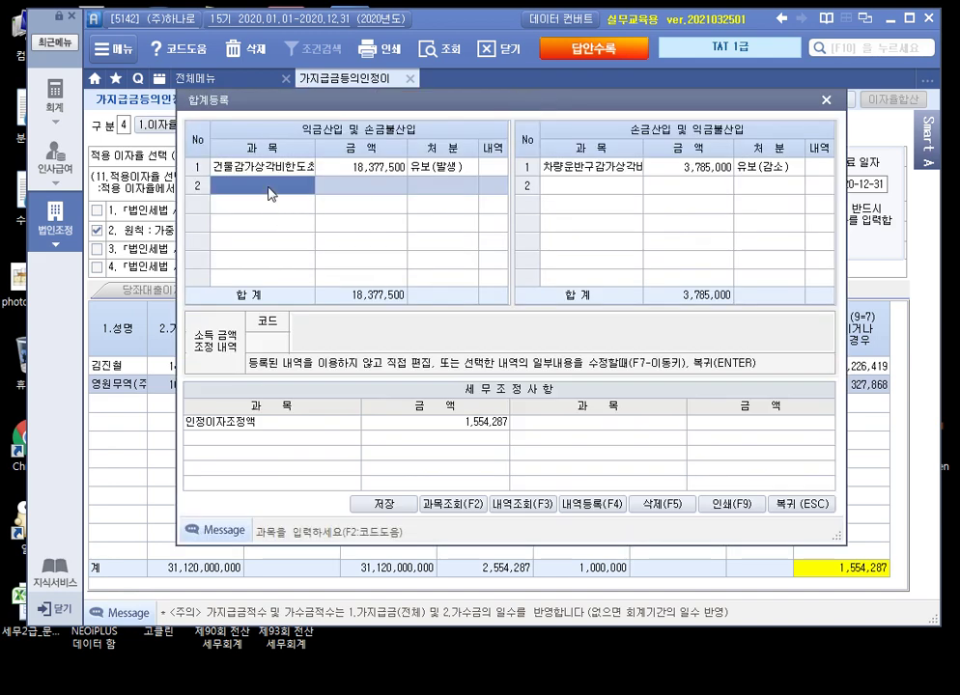
pyautogui.write('가')
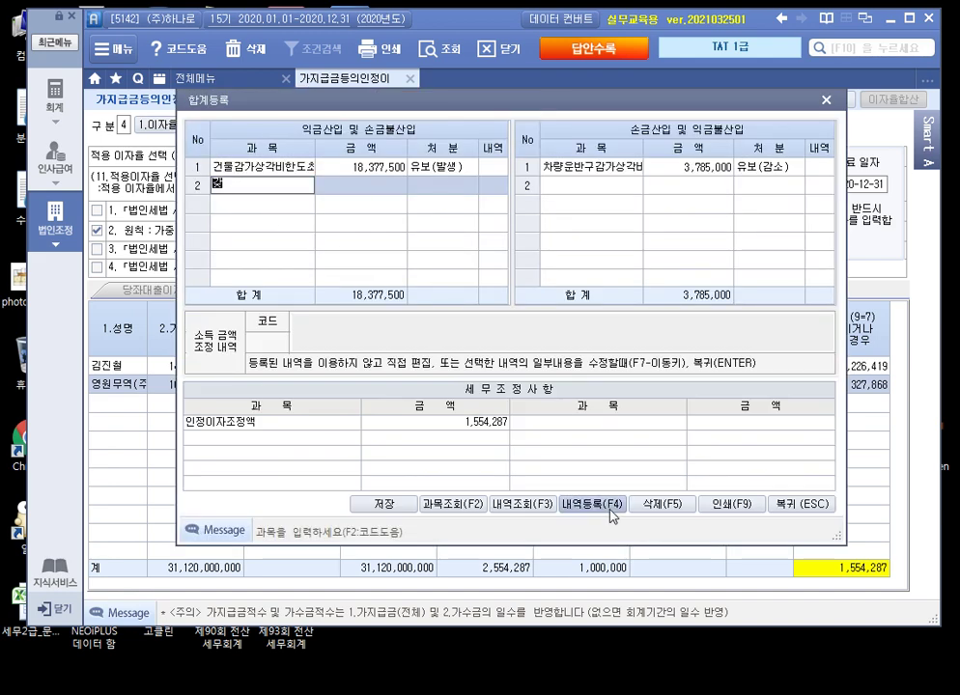
pyautogui.write('지급금인정이')
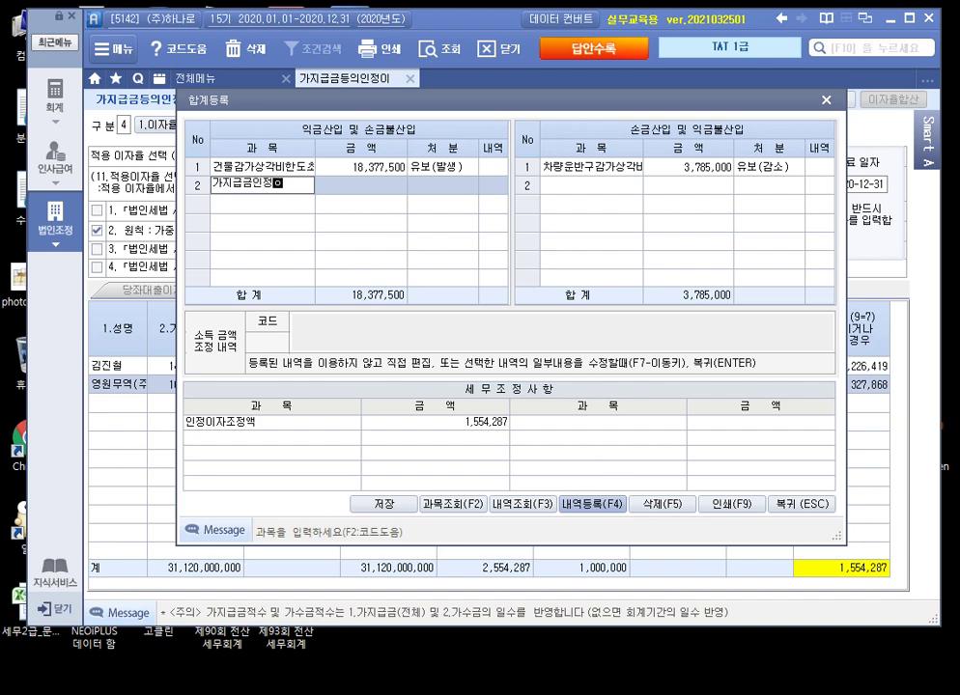
pyautogui.write('자(대표자)')
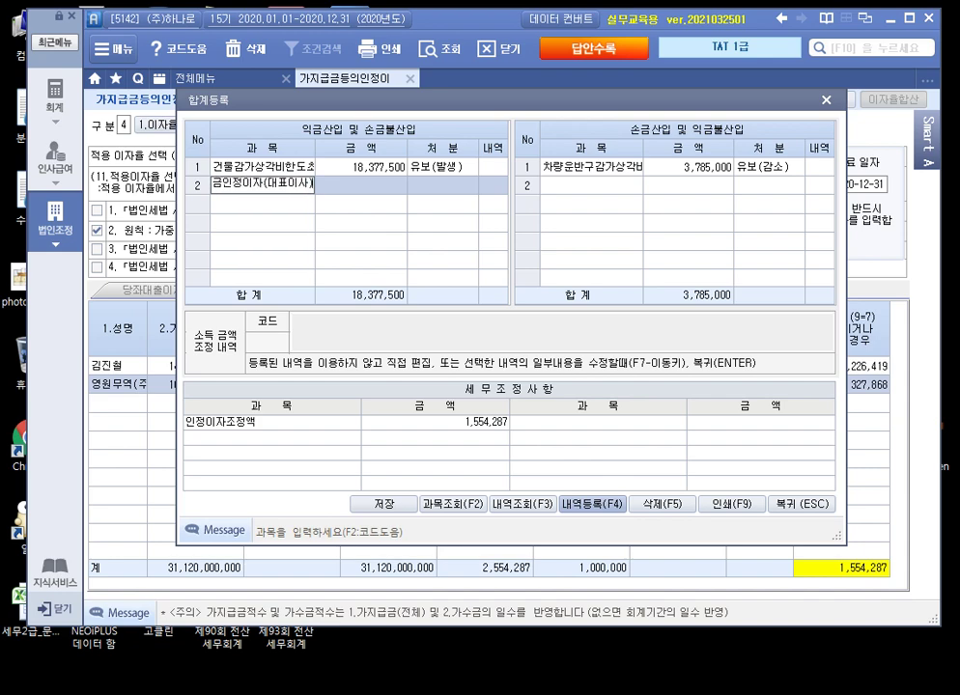
pyautogui.press('Return')
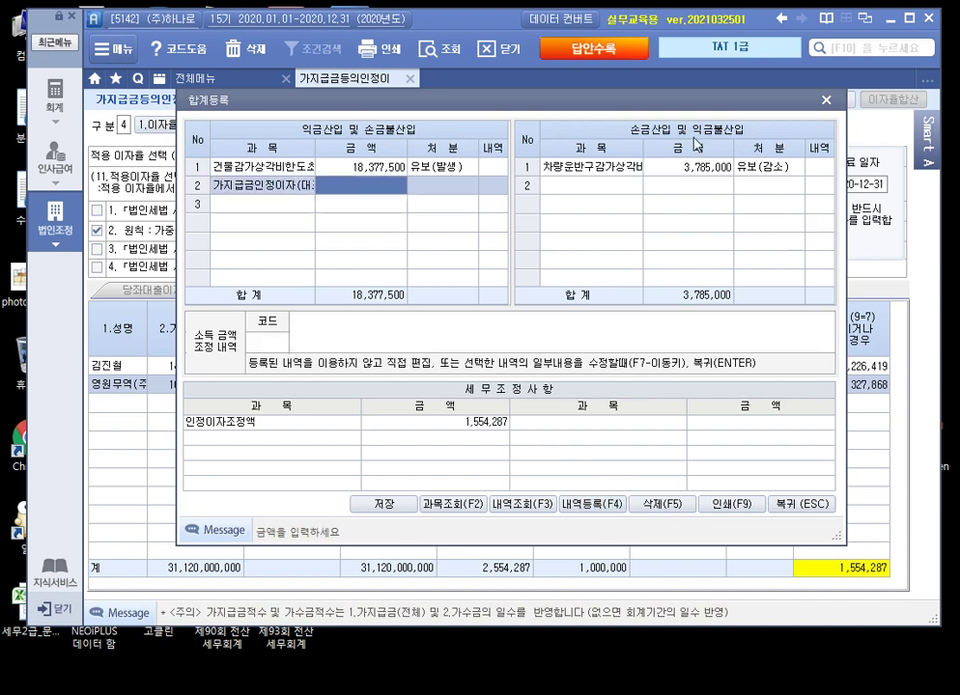
pyautogui.moveTo(674, 104); pyautogui.dragTo(596, 98)
pyautogui.write('1226419')
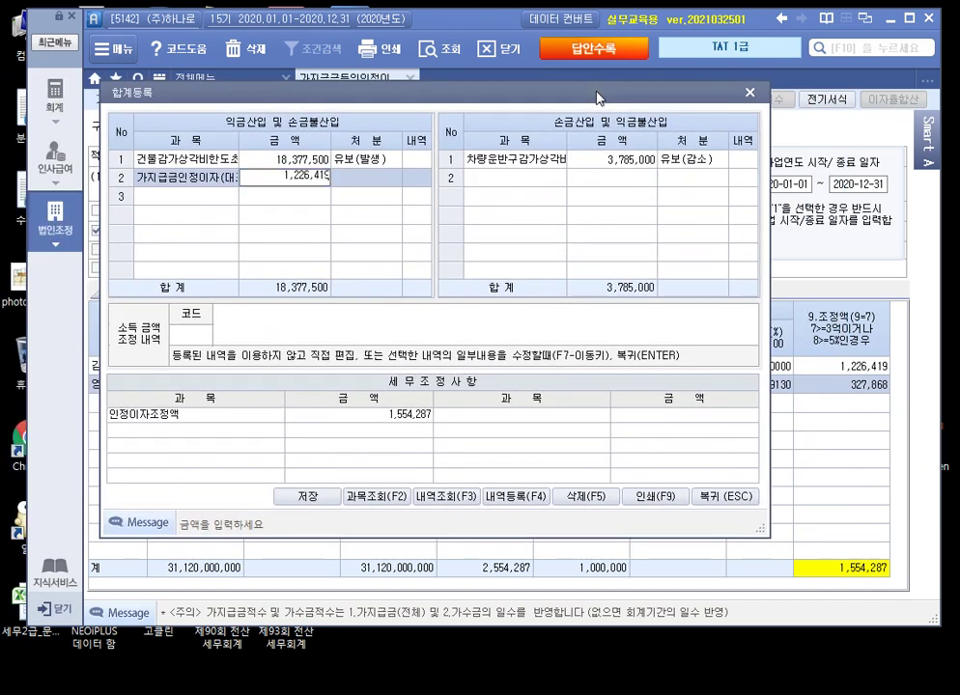
pyautogui.press('Return')
pyautogui.press('4')
pyautogui.press('Return')
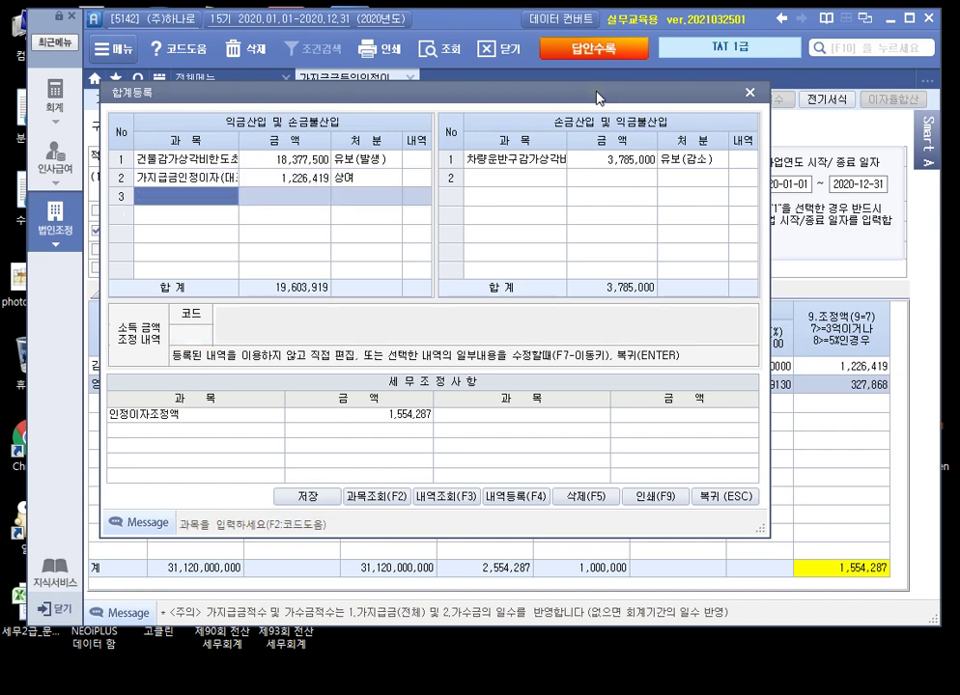
# Step: Add 가지급금인정이자(특수관계회사) of 327,868 as 기타사외유출 and close the registration
pyautogui.write('가지급금이저')
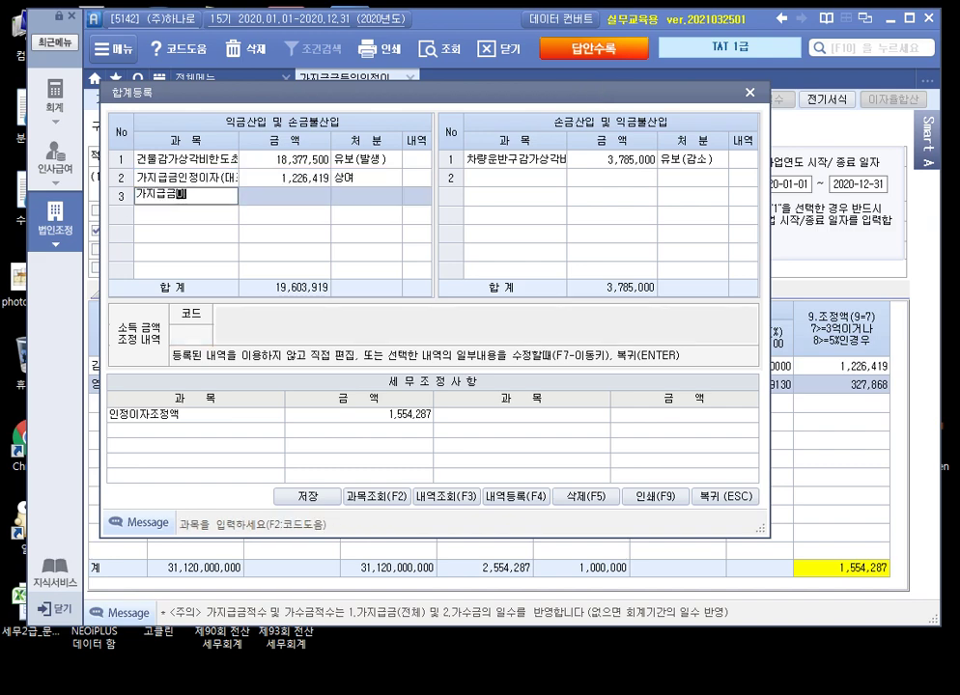
pyautogui.press('BackSpace')
pyautogui.press('BackSpace')
pyautogui.write('인정이자(특수관계회사')
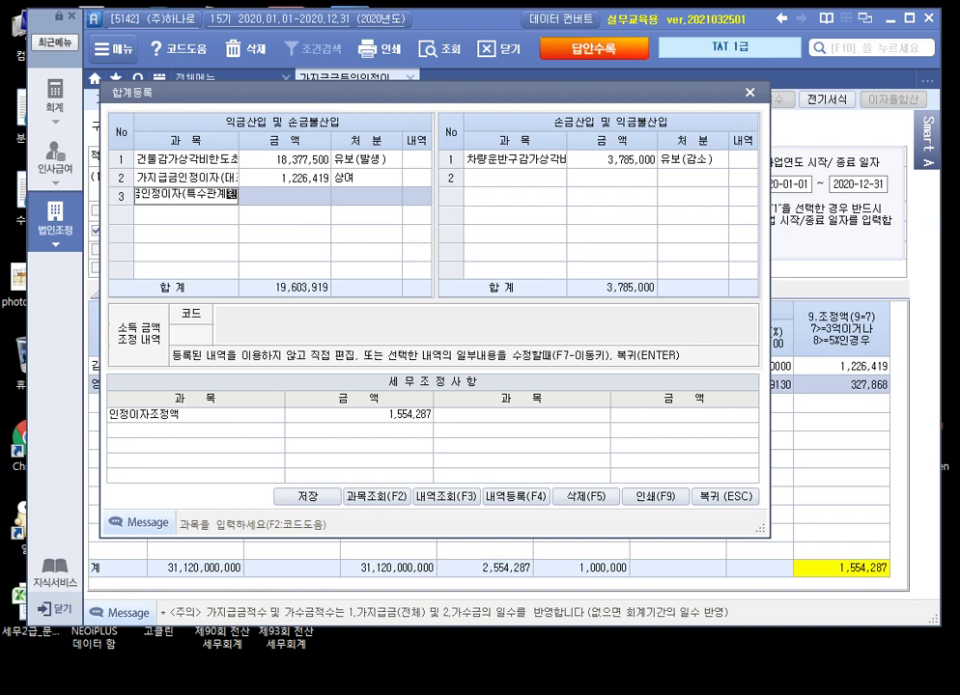
pyautogui.press('BackSpace')
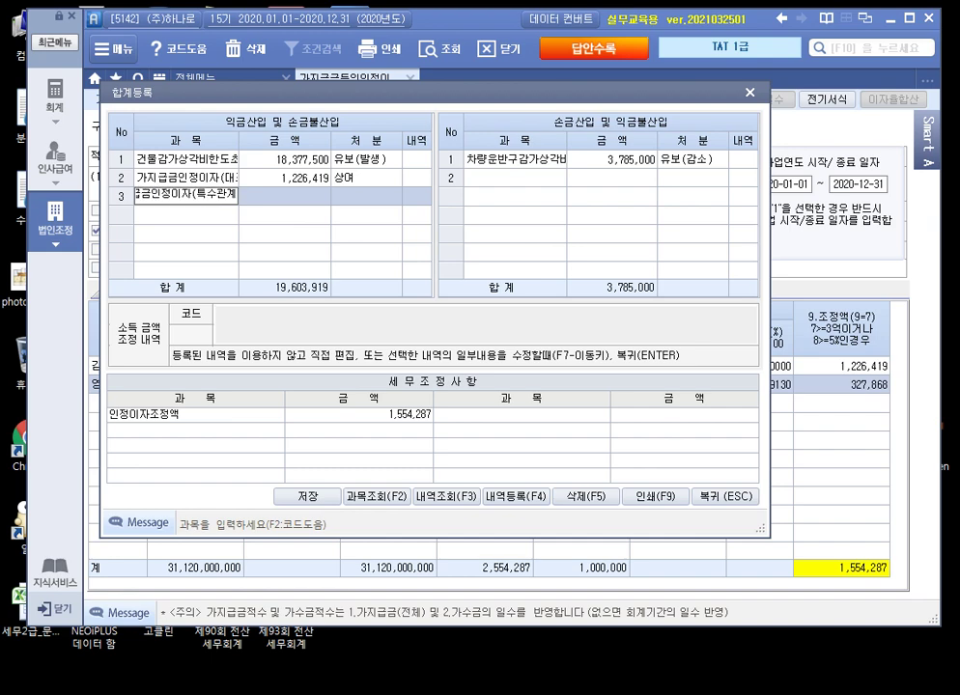
pyautogui.write('회사')
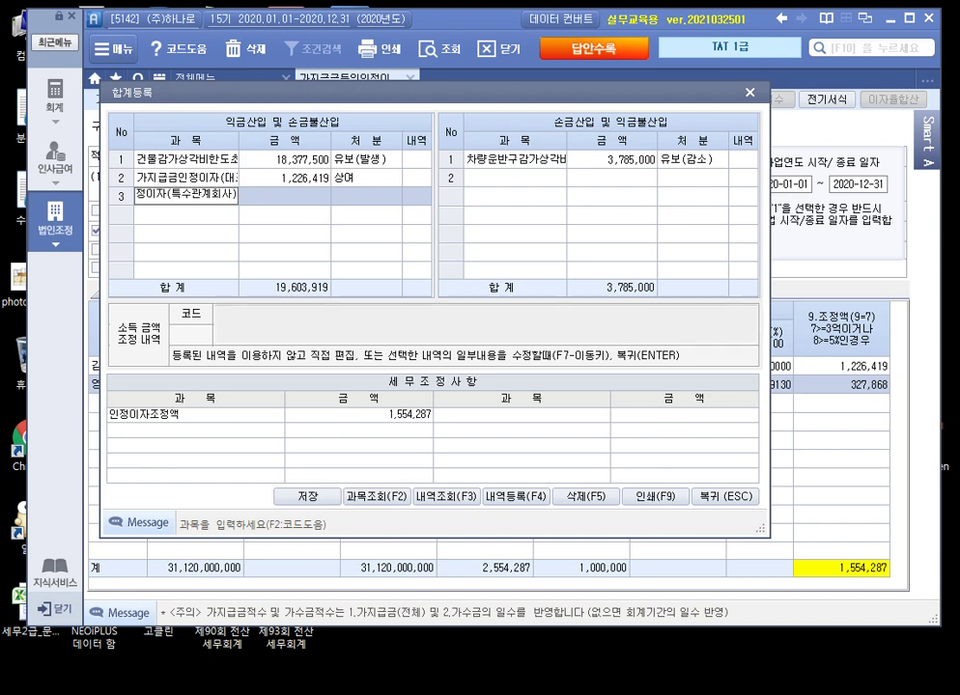
pyautogui.press('Return')
pyautogui.write('327,868')
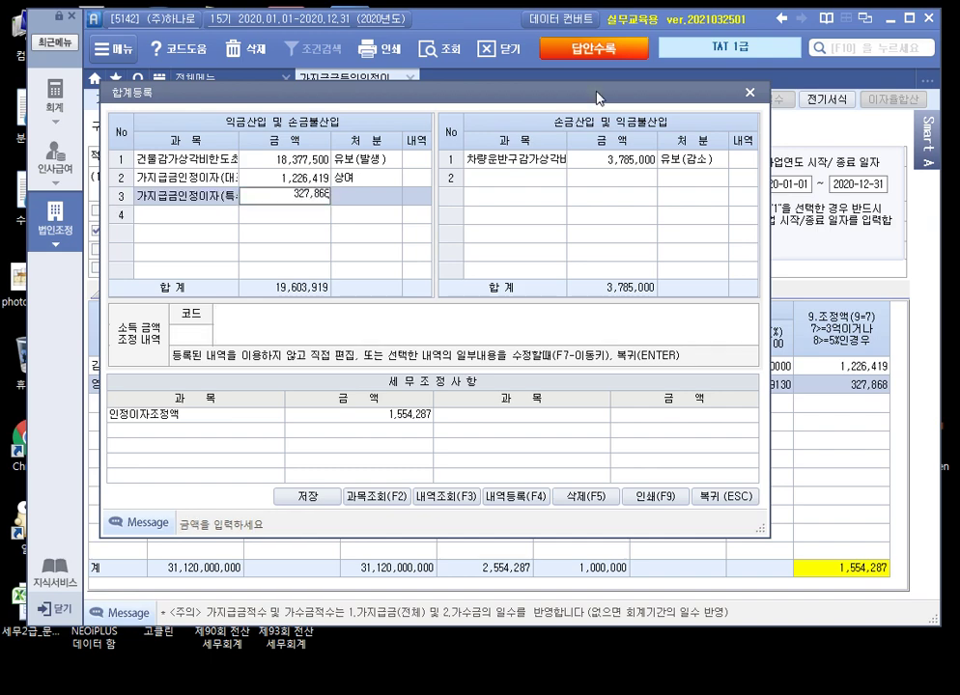
pyautogui.press('Return')
pyautogui.press('6')
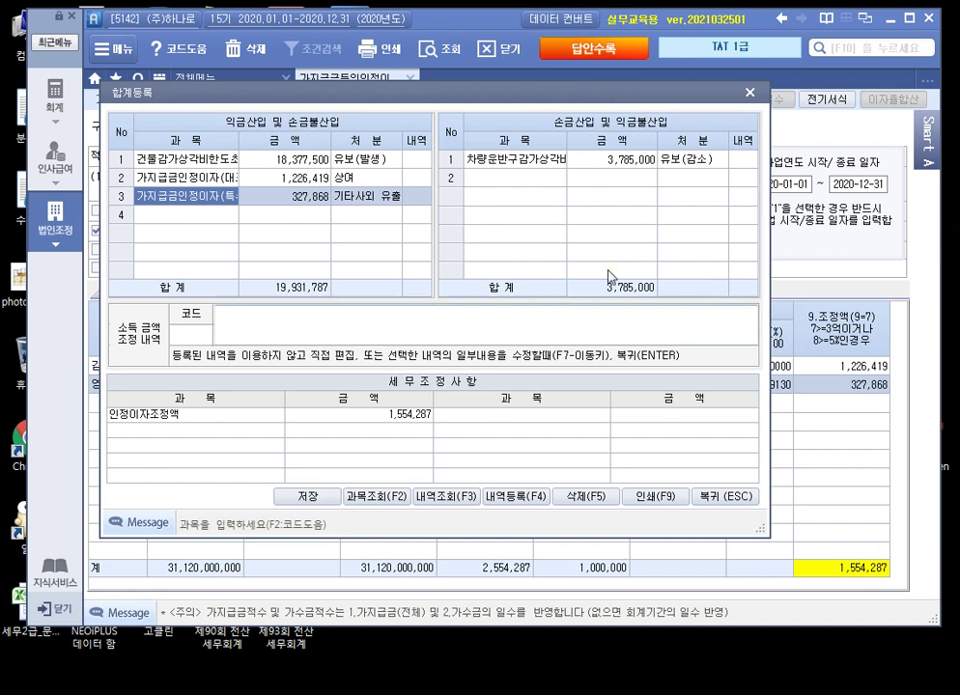
pyautogui.click(715, 499)
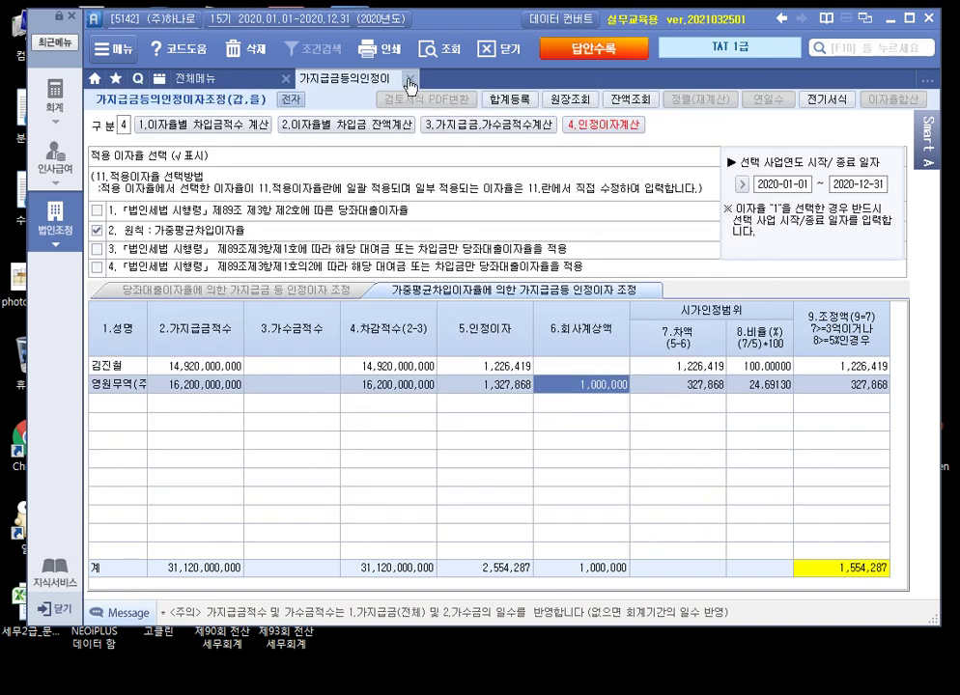
# Step: Close the 인정이자 form and show question 3, 외화자산등평가차손익조정, in 알PDF
pyautogui.click(410, 79)
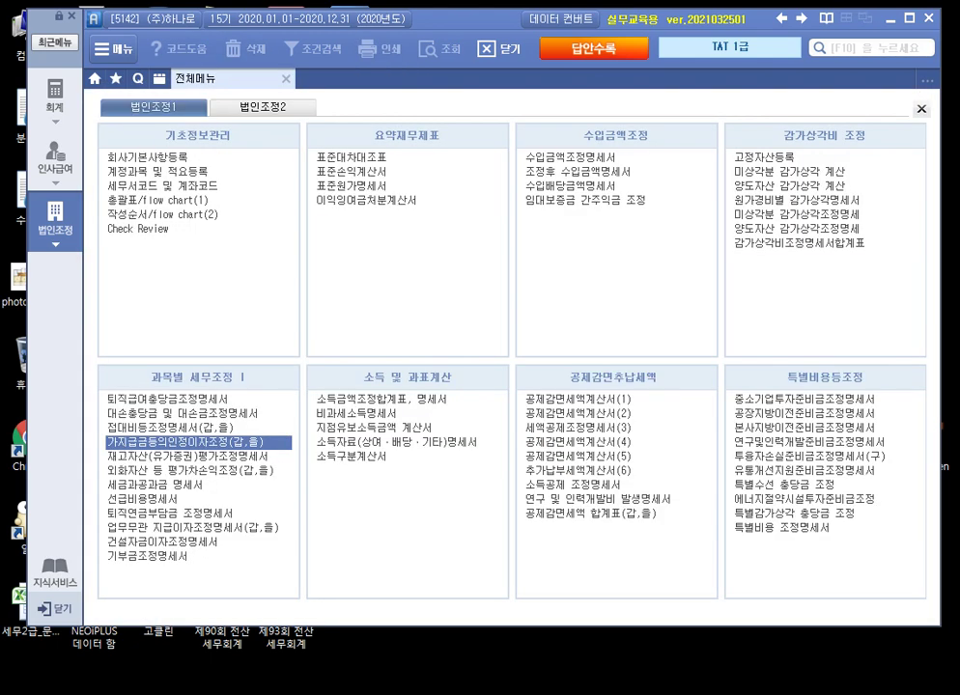
pyautogui.hotkey('alt', 'Tab')
pyautogui.scroll(-10, 425, 367)
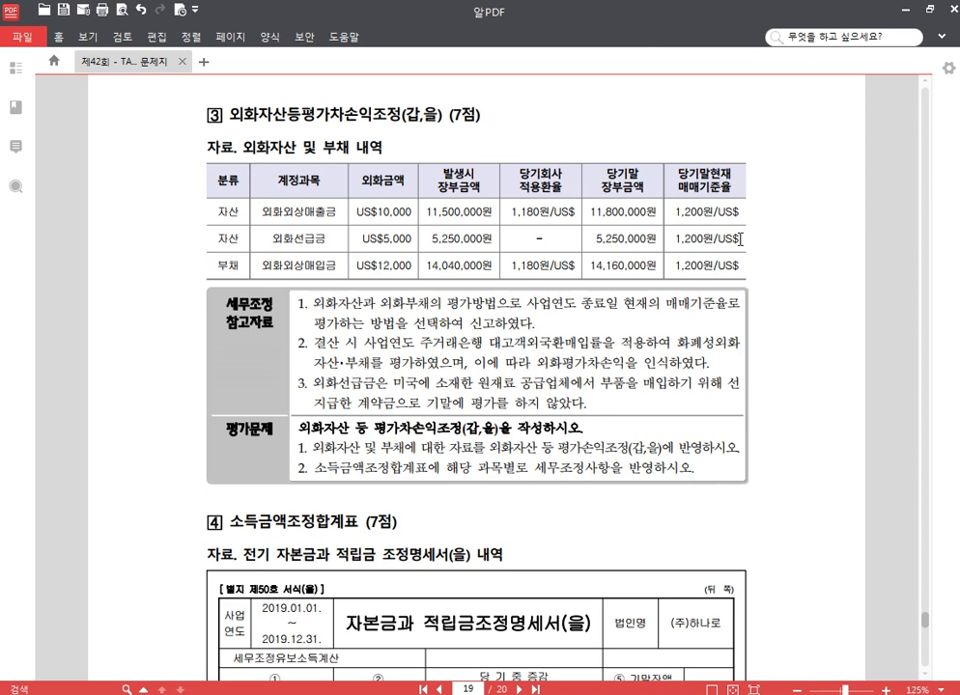
# Step: Strike through the 외화선급금 row in 알PDF's foreign assets table, then return to Smart A's menu
pyautogui.moveTo(740, 239); pyautogui.dragTo(215, 240)
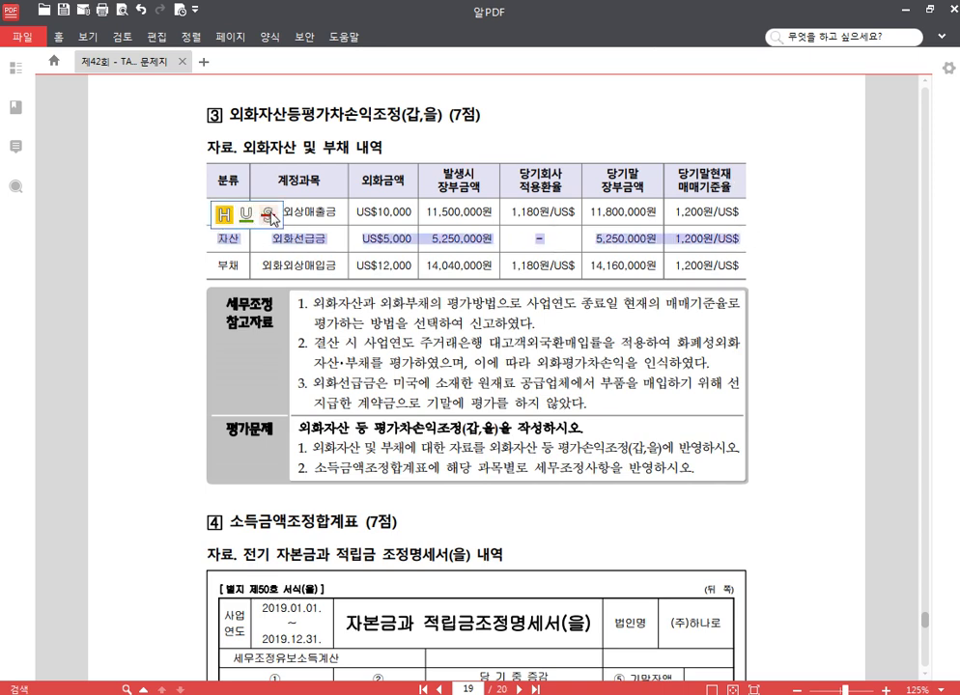
pyautogui.click(269, 214)
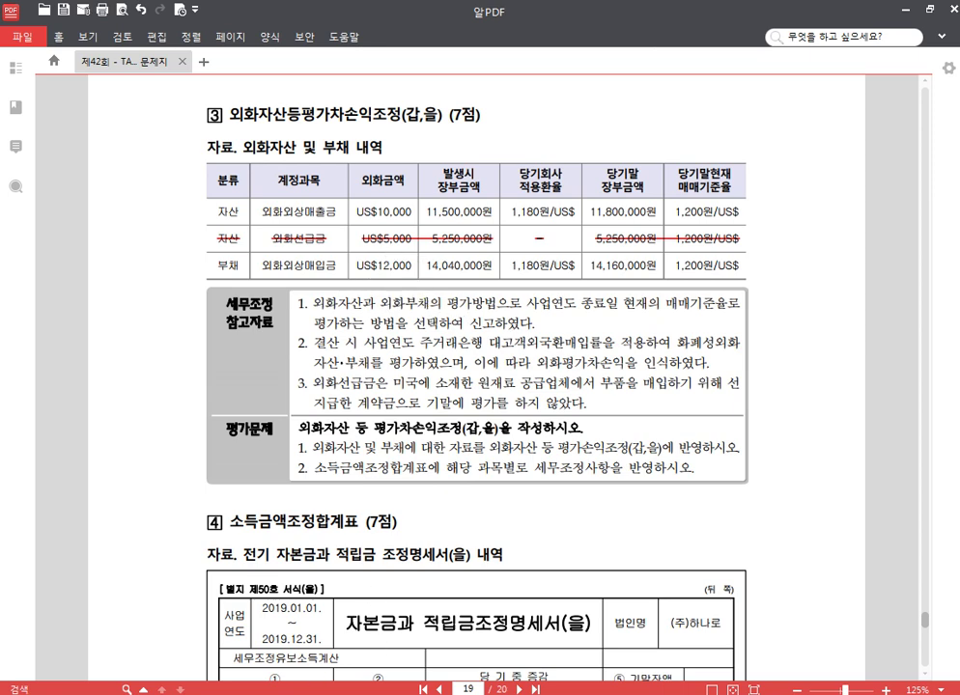
pyautogui.hotkey('alt', 'Tab')
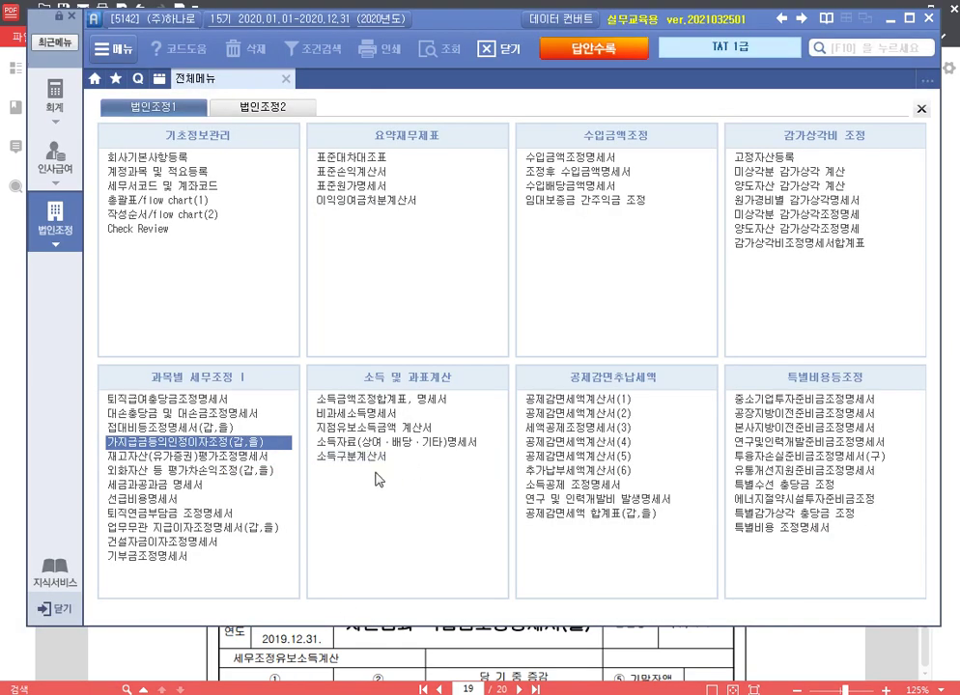
# Step: Enter a US$ 10,000 foreign asset at book rate 1,150 and valuation rate 1,200
pyautogui.click(184, 470)
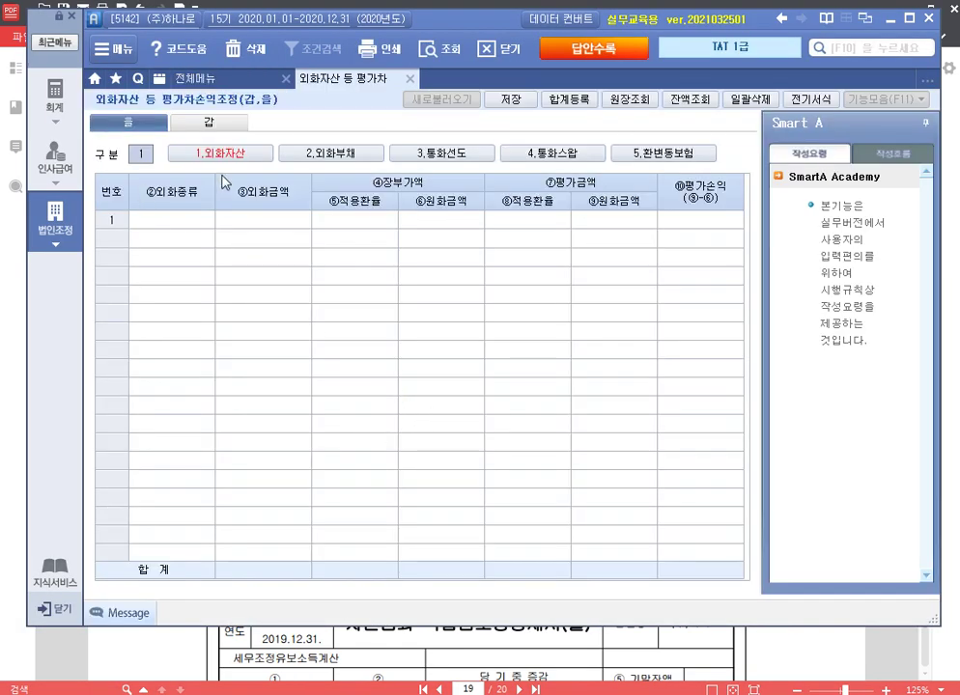
pyautogui.click(207, 237)
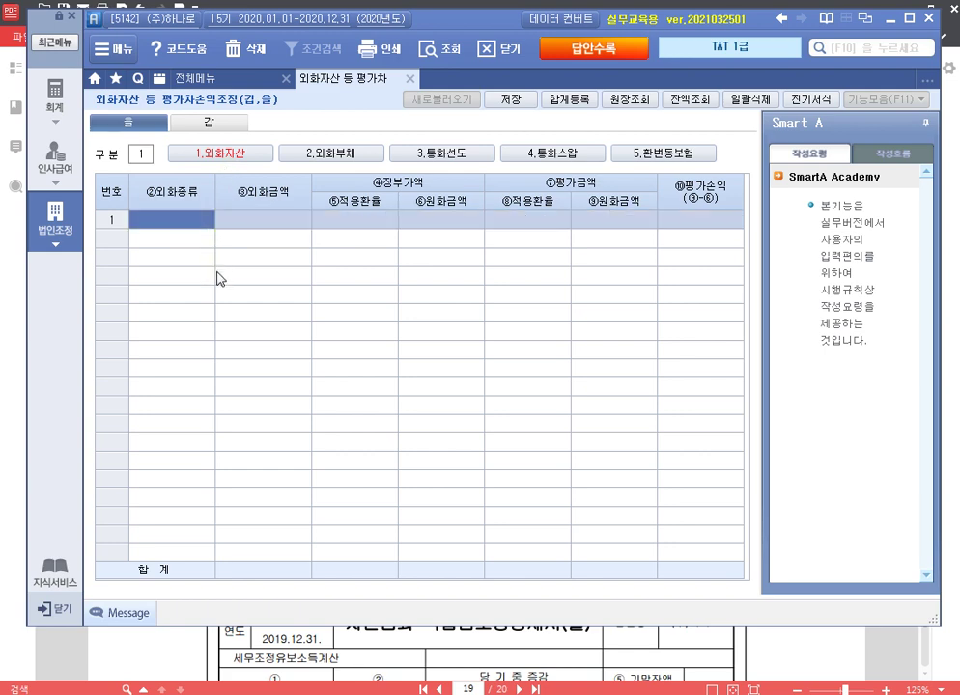
pyautogui.write('US$')
pyautogui.press('Return')
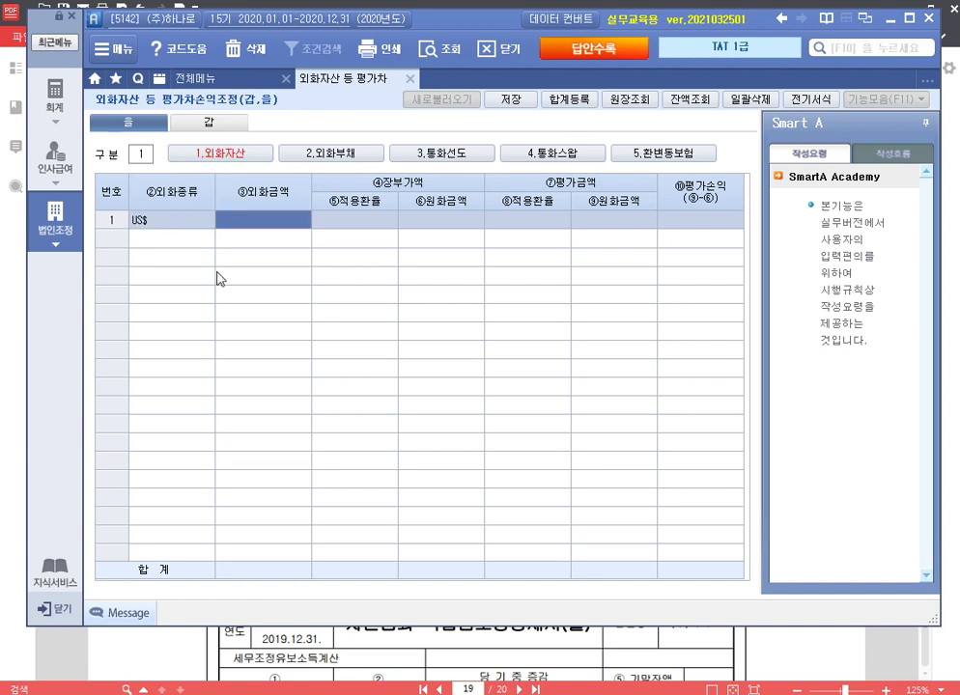
pyautogui.write('100000')
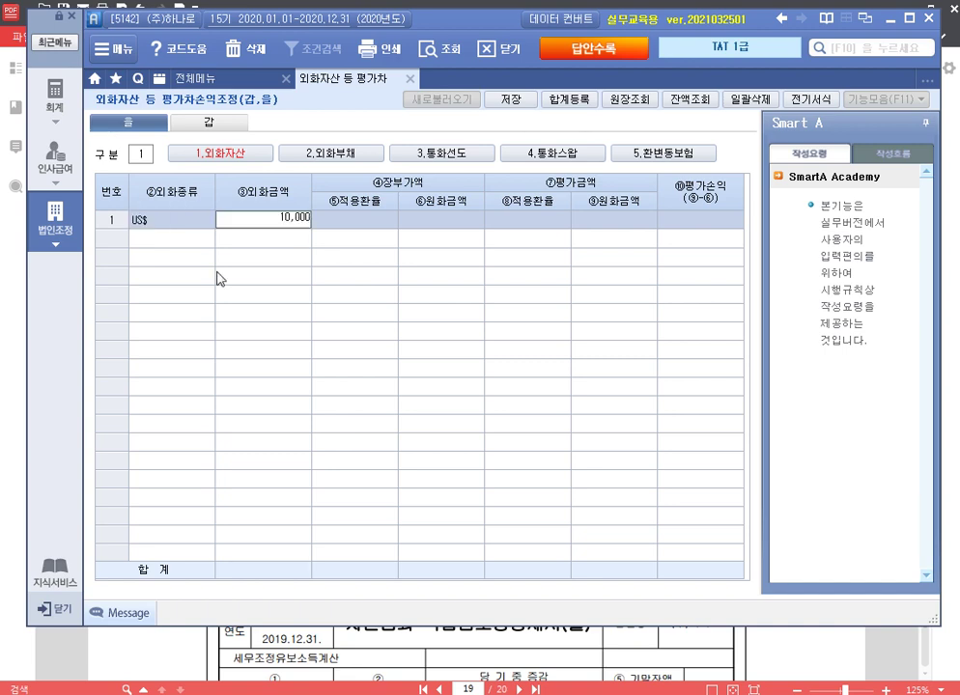
pyautogui.press('Return')
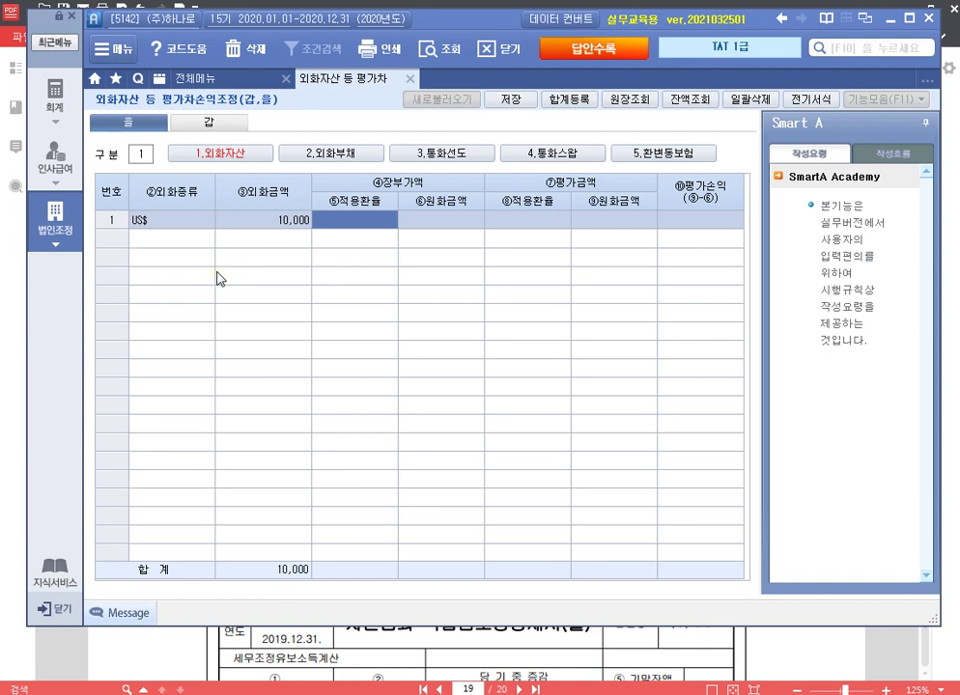
pyautogui.write('1,150')
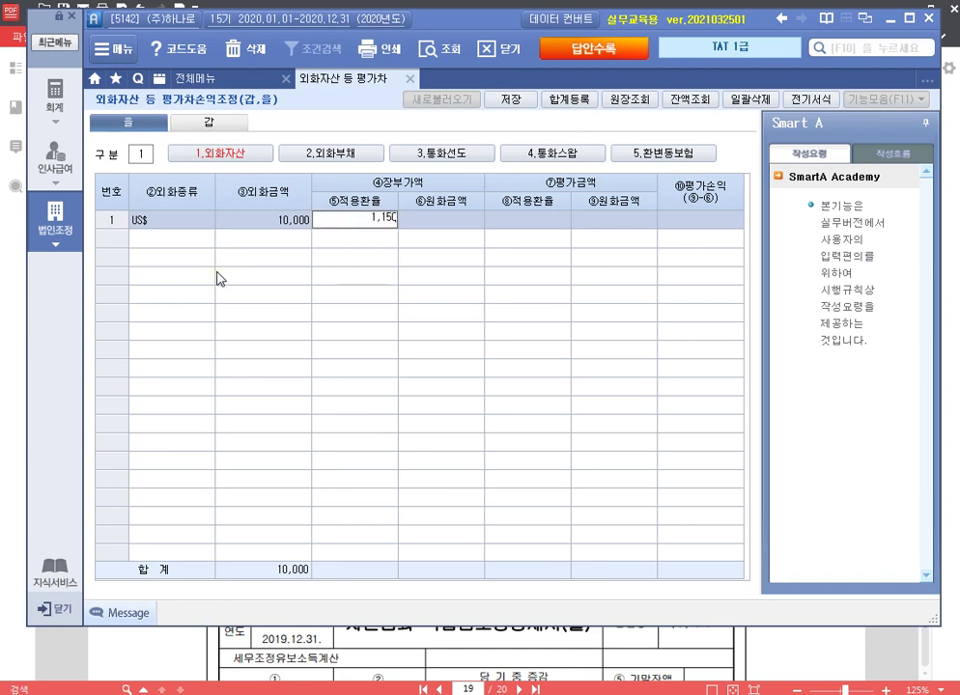
pyautogui.press('Return')
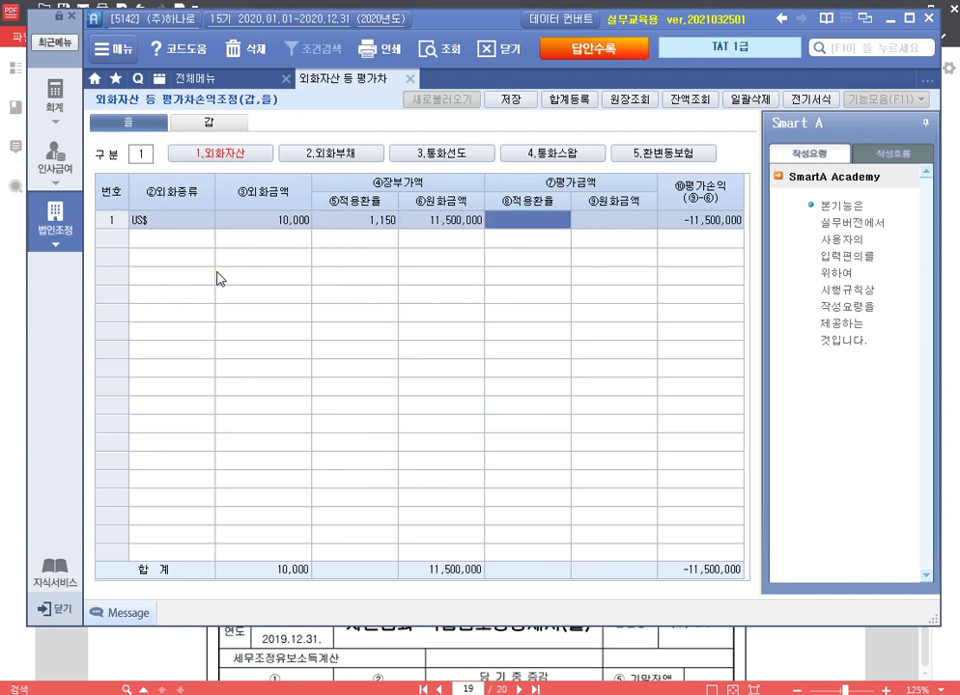
pyautogui.write('1,200')
pyautogui.press('Return')
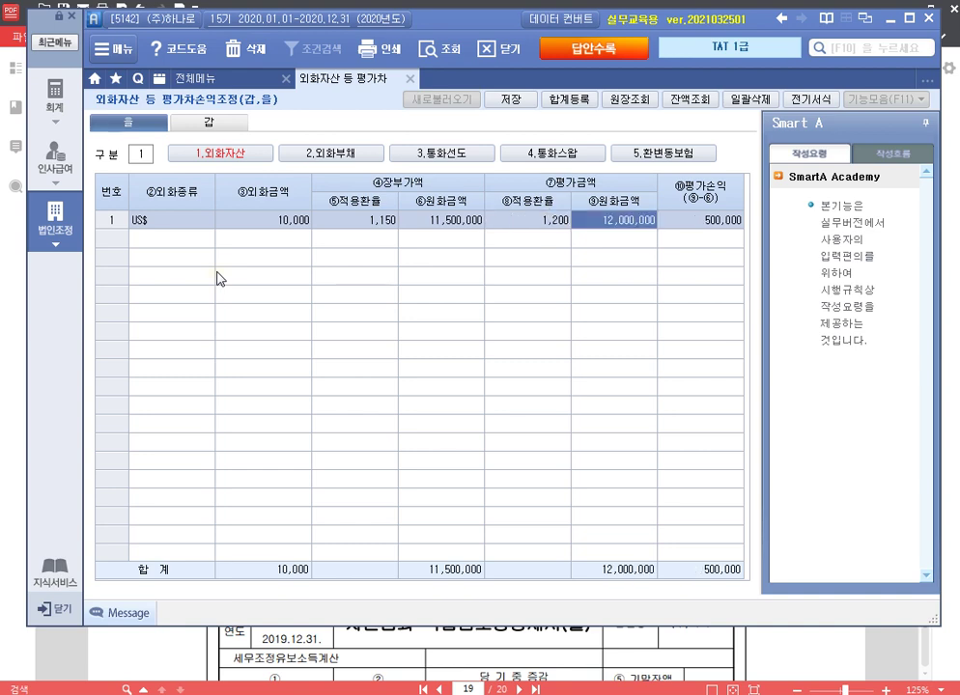
pyautogui.press('Return')
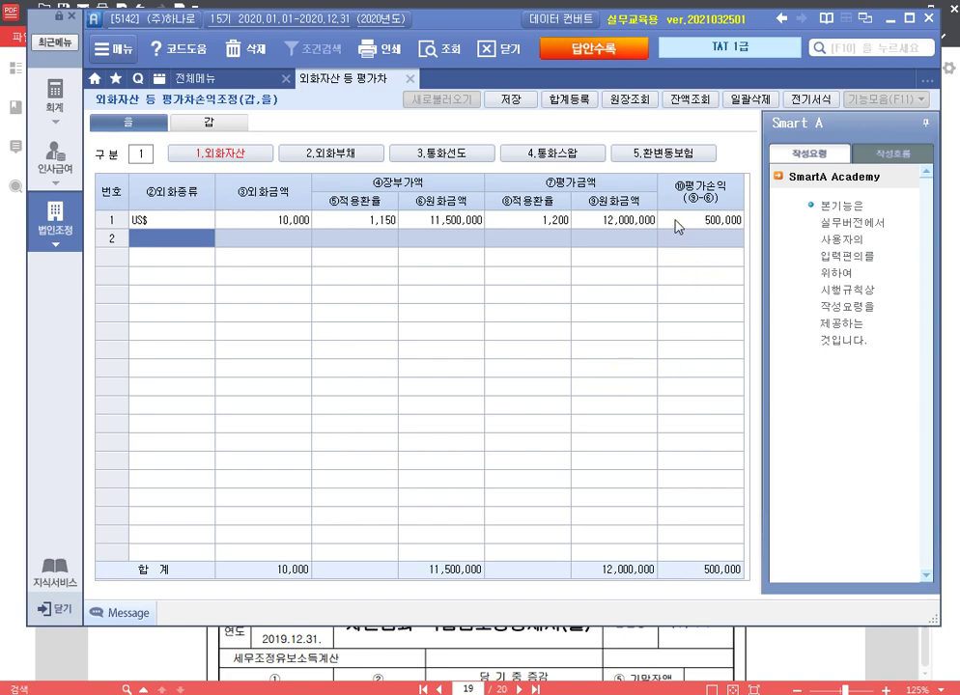
# Step: Register 외화외상매출금 200,000 as 유보(발생) in 합계등록, then go to 외화부채
pyautogui.click(574, 101)
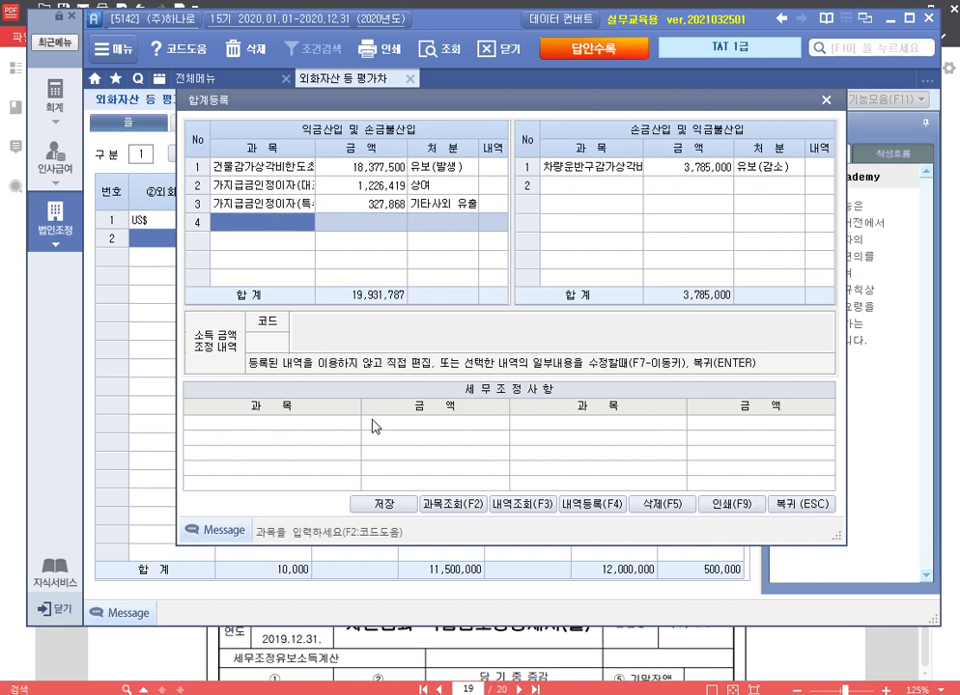
pyautogui.write('9')
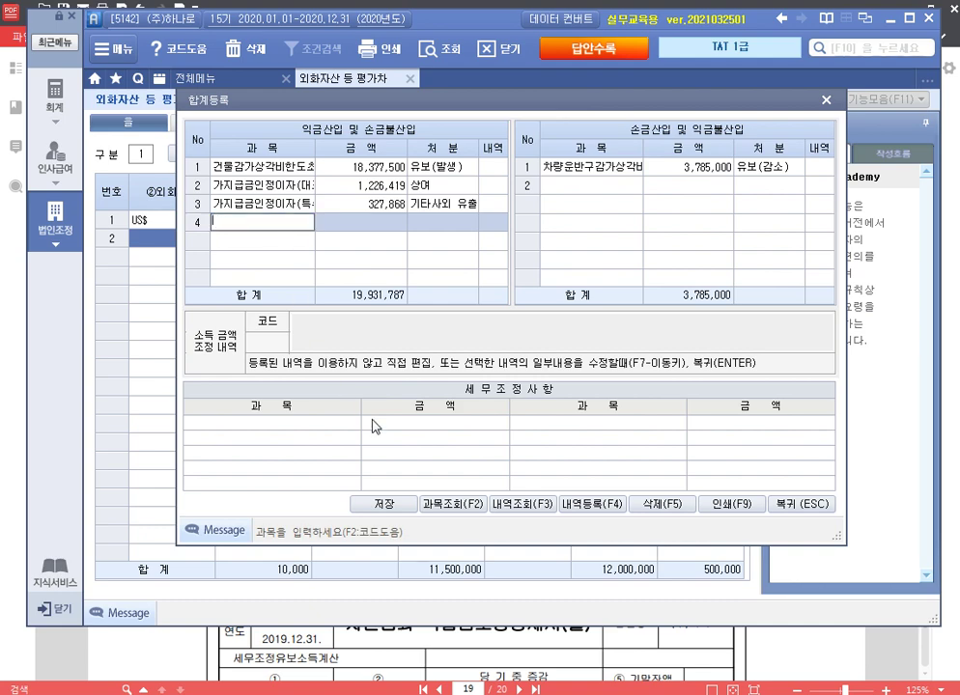
pyautogui.write('외화외상매출금')
pyautogui.press('Return')
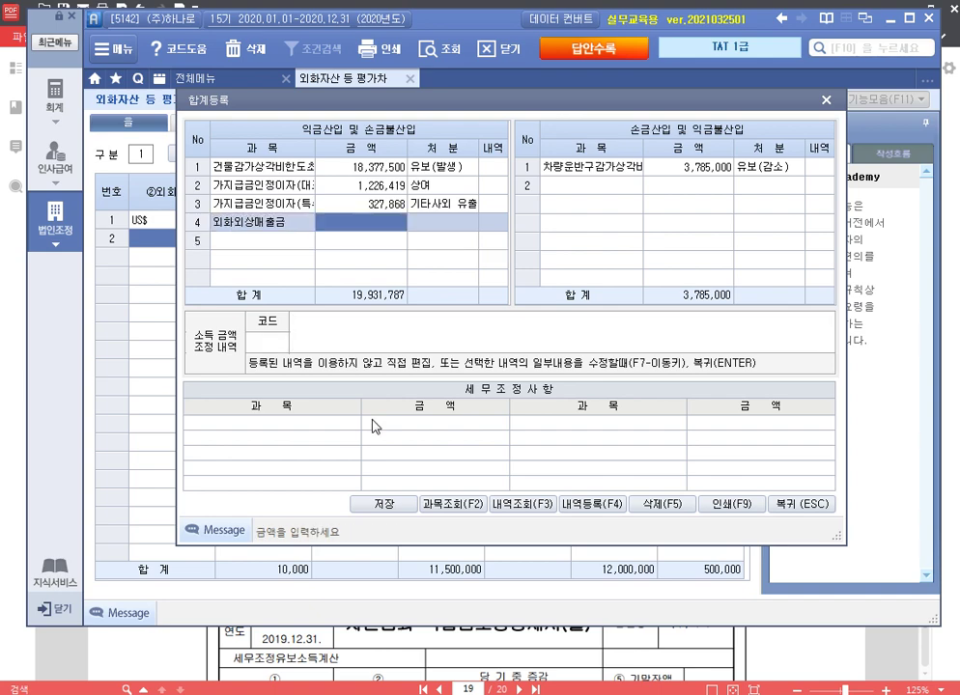
pyautogui.write('2000000')
pyautogui.press('Return')
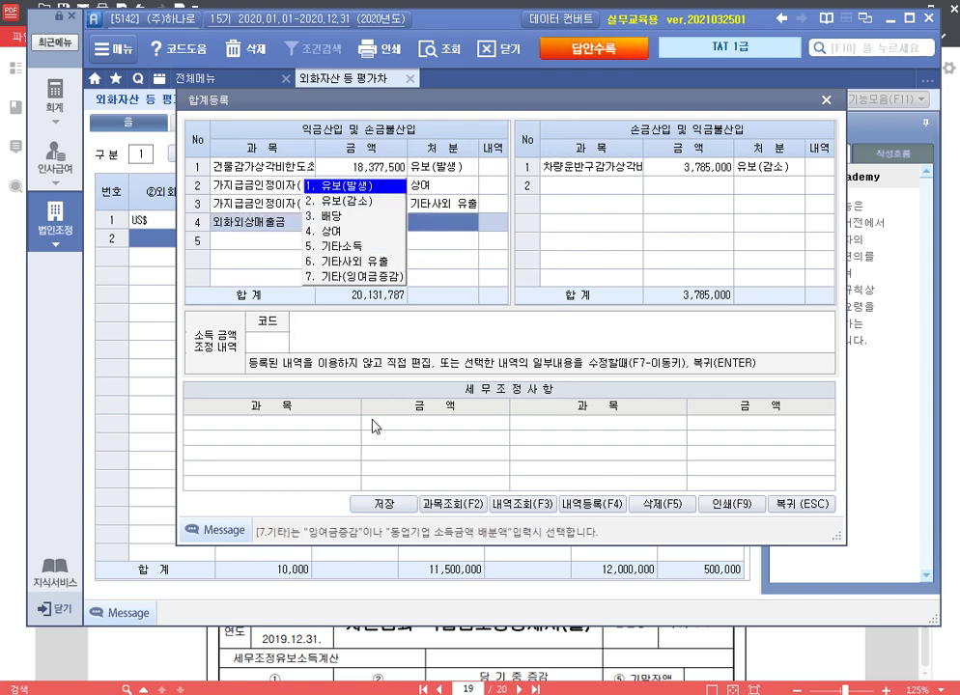
pyautogui.press('Return')
pyautogui.press('Return')
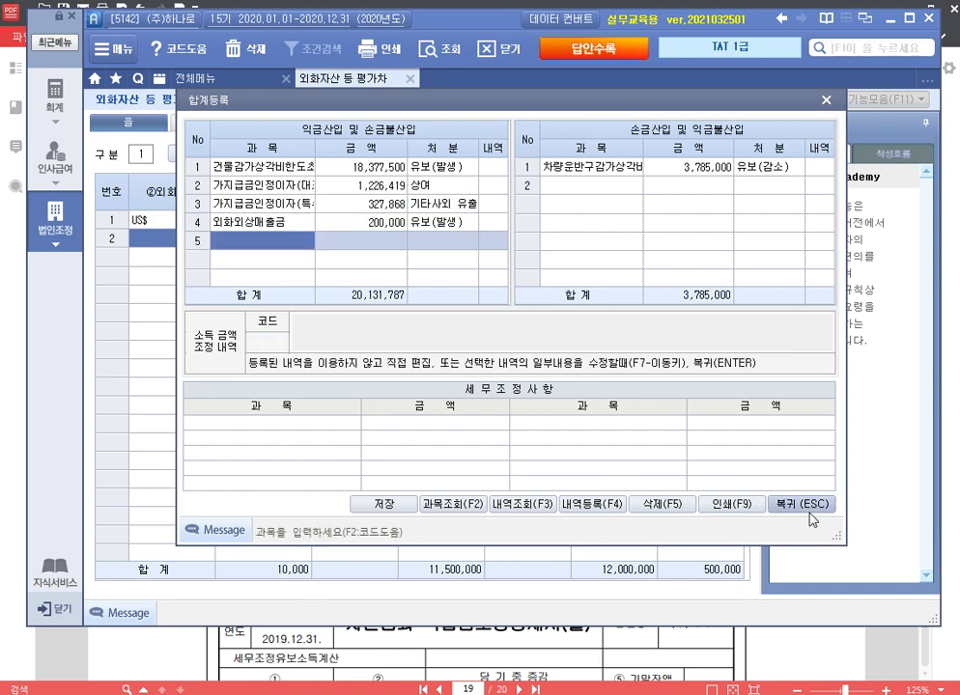
pyautogui.click(809, 520)
pyautogui.click(331, 153)
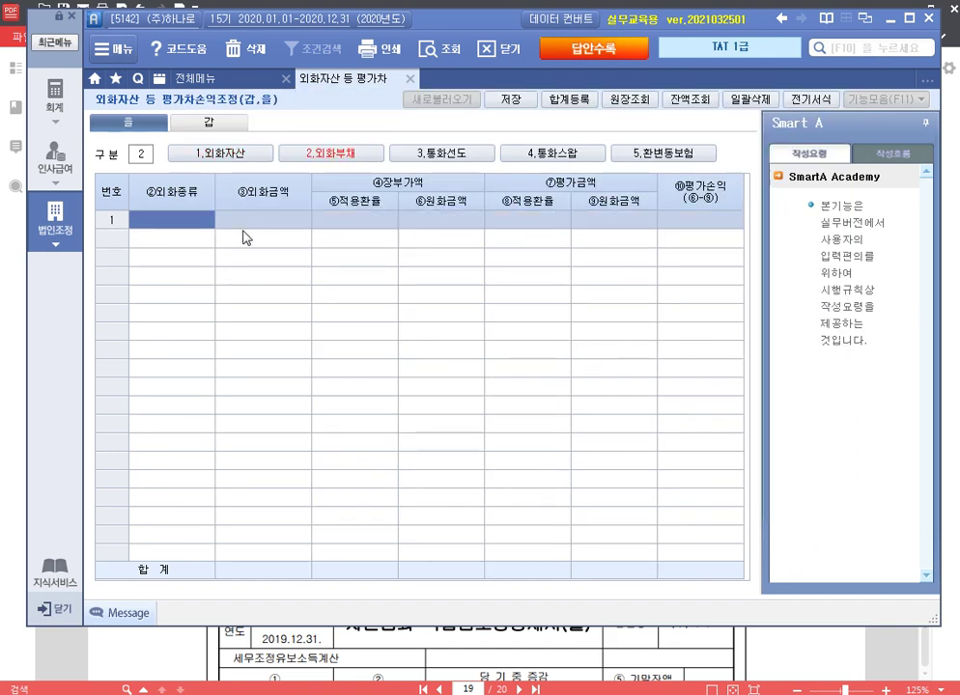
# Step: Enter a US$ 12,000 foreign liability at book rate 1,170 and valuation rate 1,200
pyautogui.write('US$')
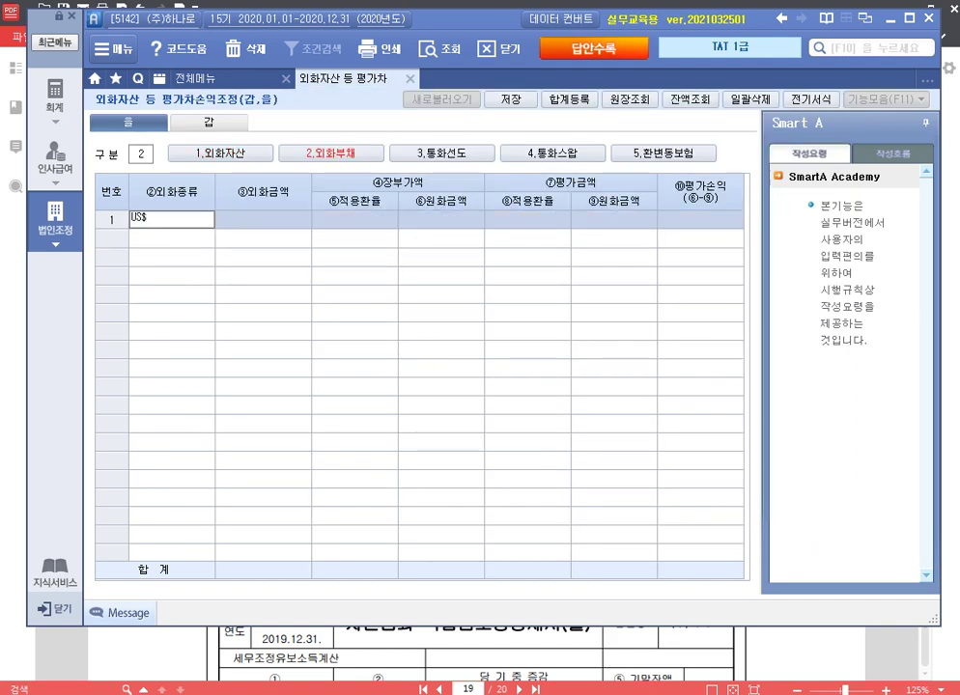
pyautogui.press('Return')
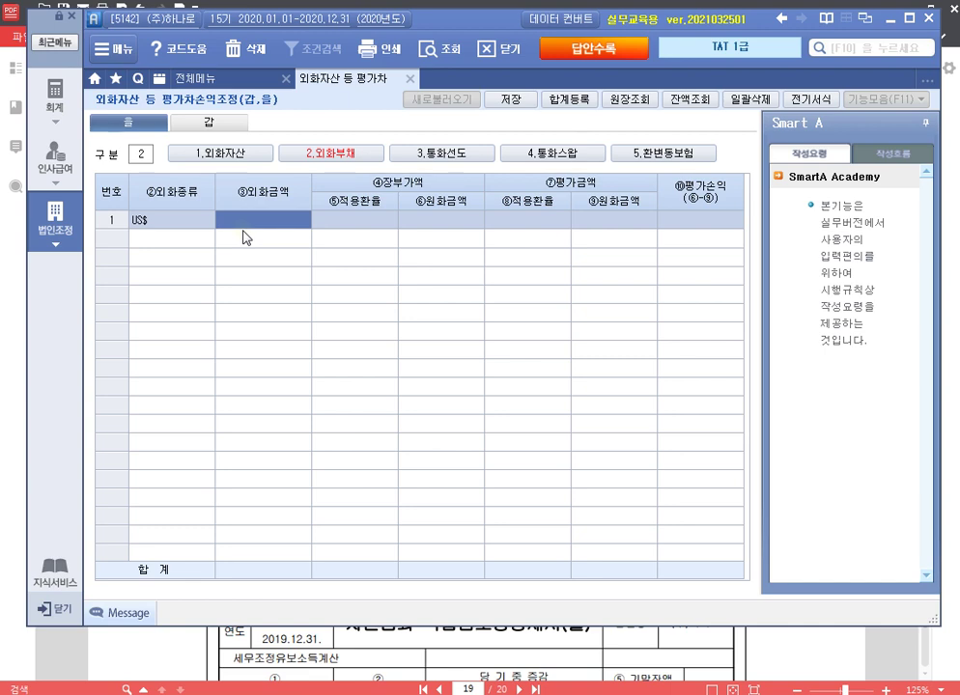
pyautogui.write('12000')
pyautogui.press('Return')
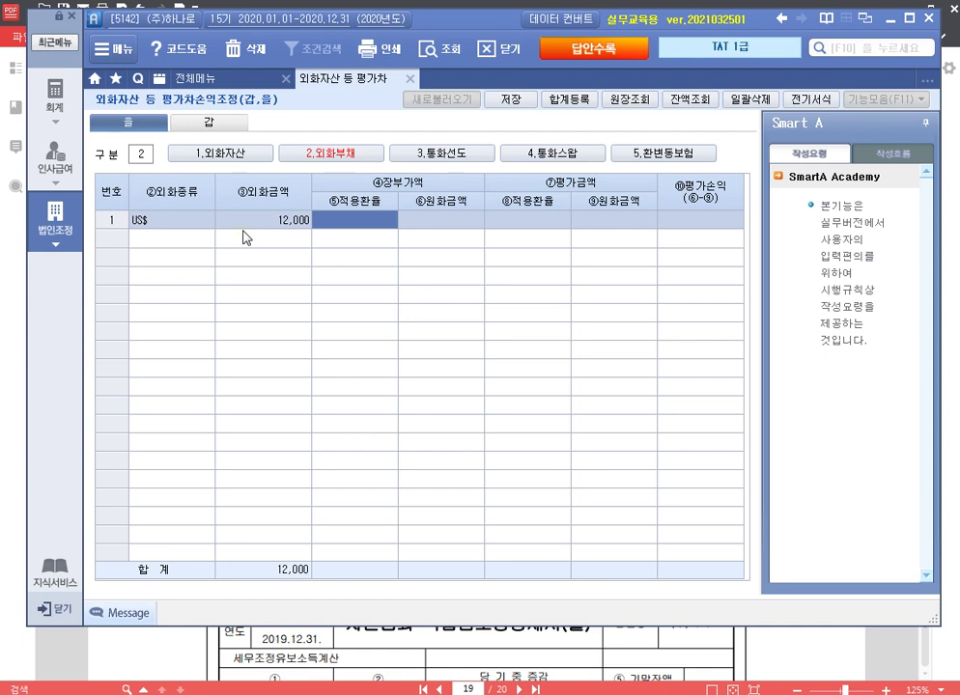
pyautogui.press('Return')
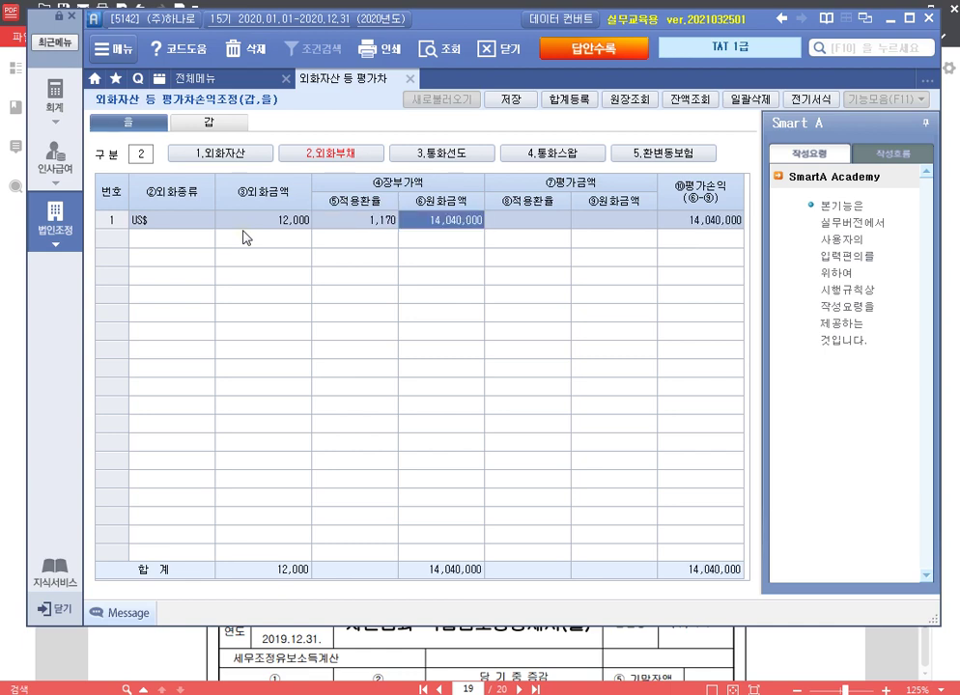
pyautogui.press('Return')
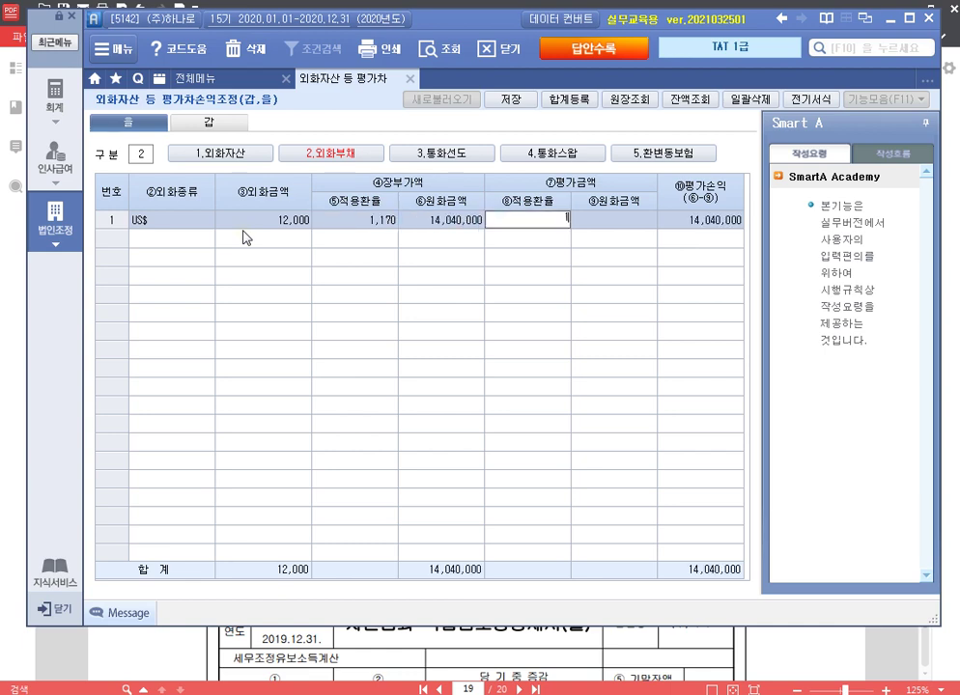
pyautogui.write('1,200')
pyautogui.press('Return')
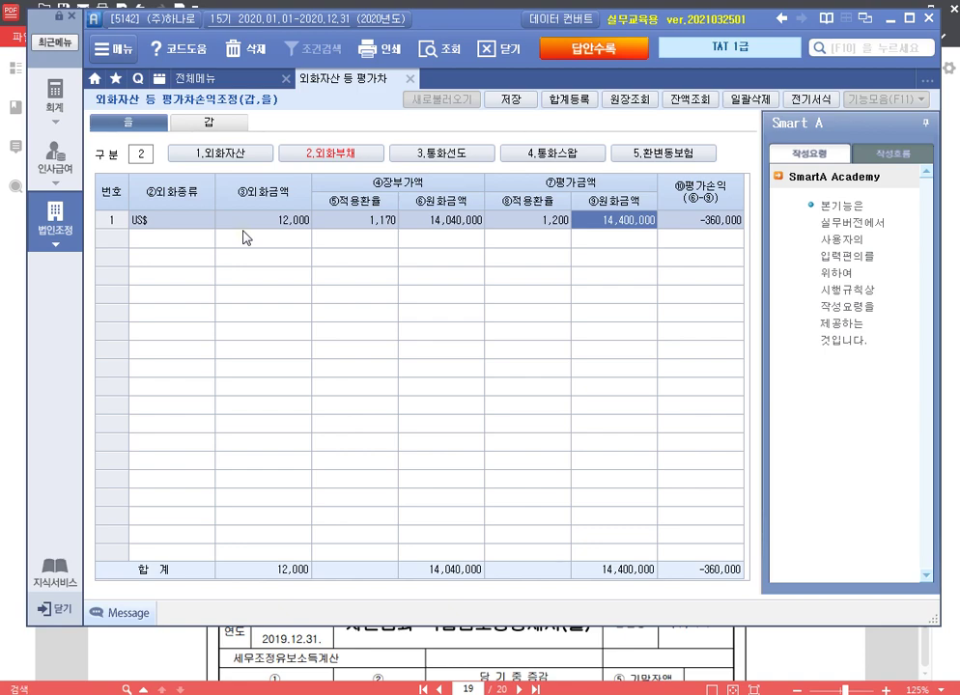
# Step: Register 외화외상매입금 240,000 as a 유보(발생) deductible item in 합계등록
pyautogui.click(568, 99)
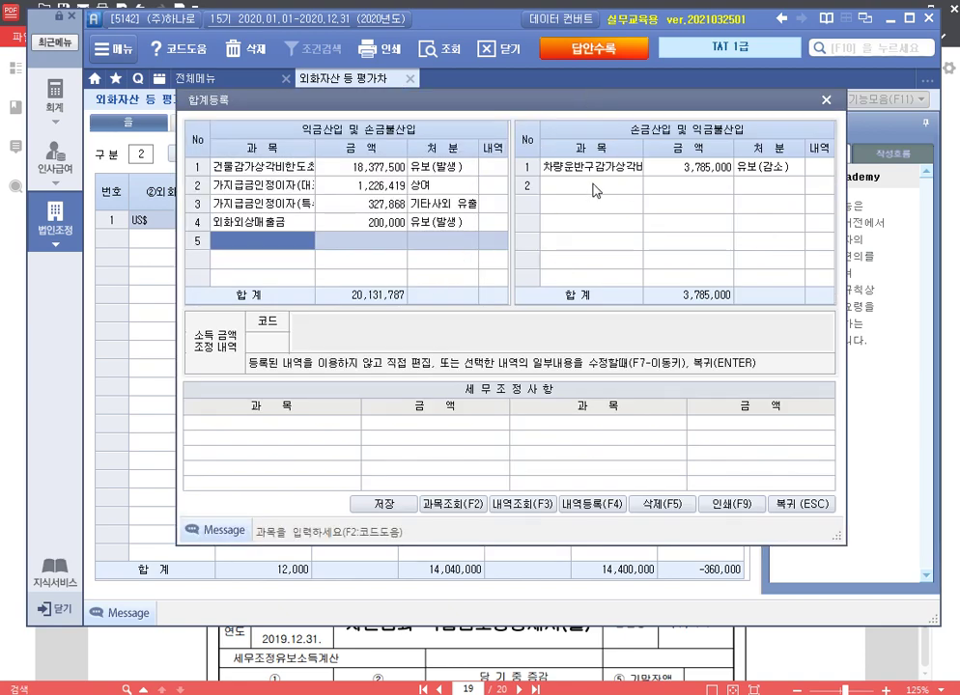
pyautogui.click(596, 191)
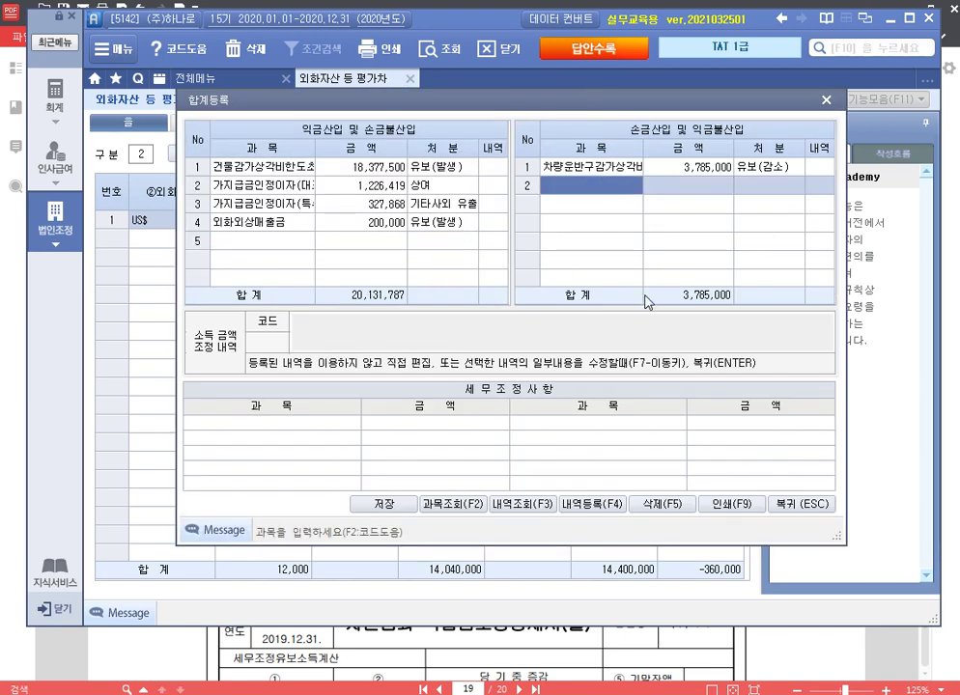
pyautogui.write('ㅇ')
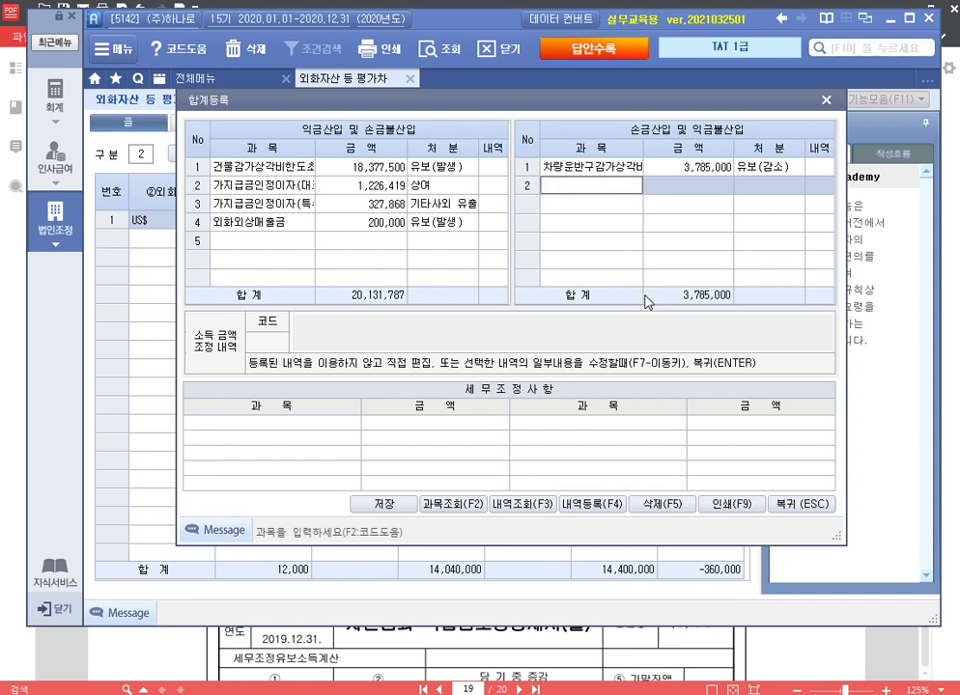
pyautogui.write('외화외상매')
pyautogui.write('입금')
pyautogui.press('Return')
pyautogui.write('2')
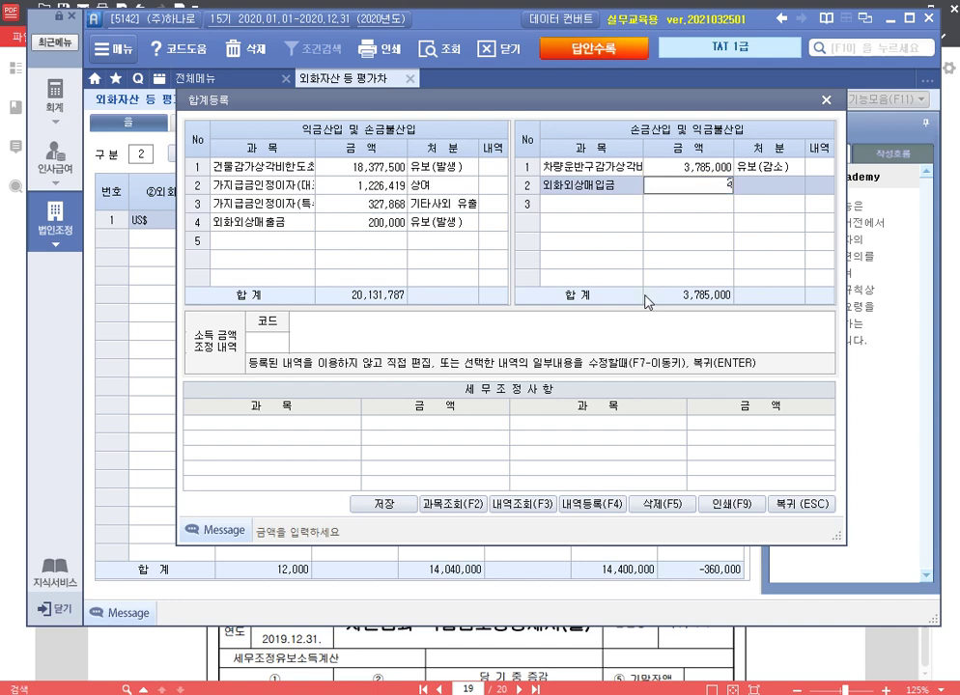
pyautogui.write('400000')
pyautogui.press('Return')
pyautogui.press('1')
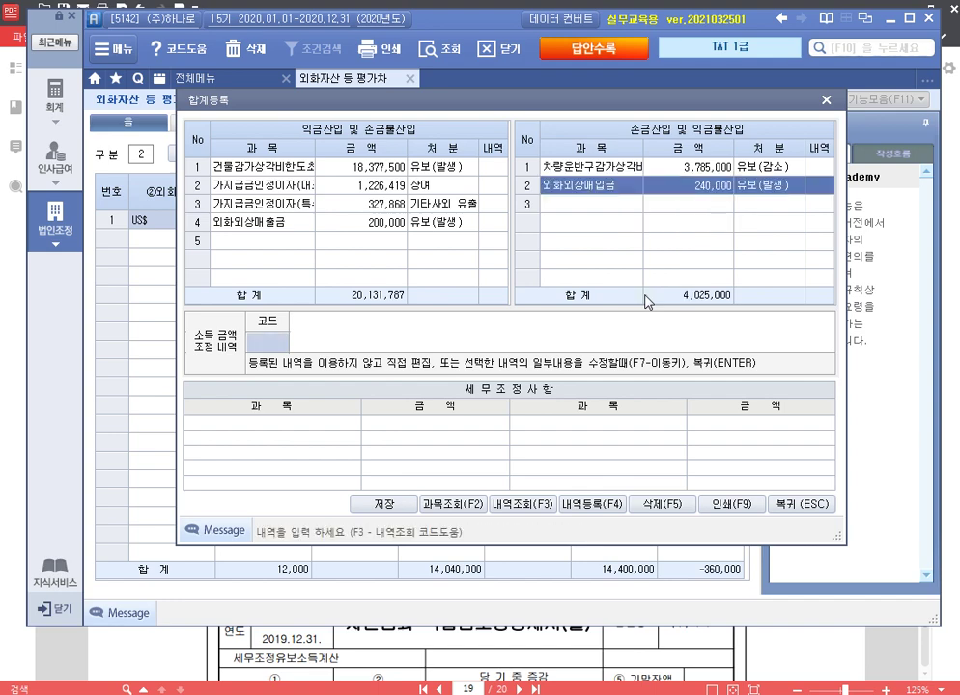
pyautogui.press('Return')
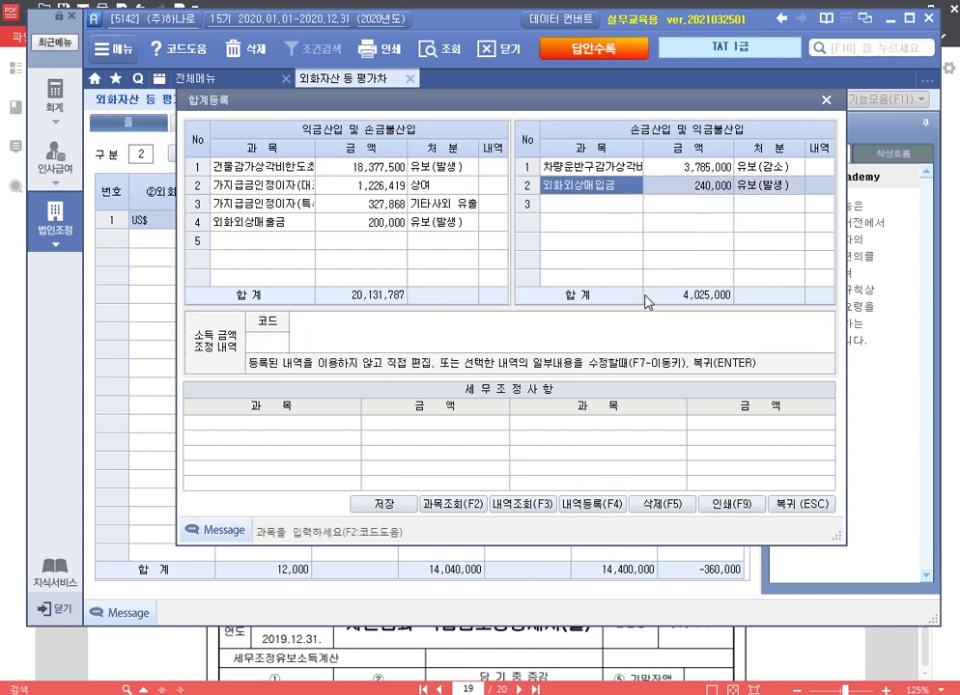
pyautogui.click(804, 504)
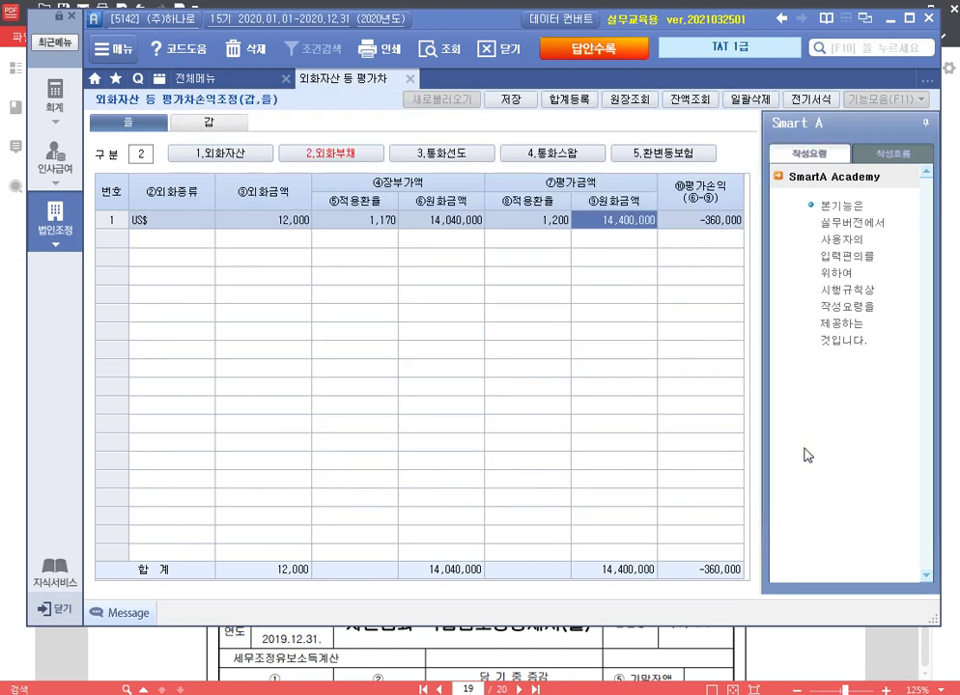
# Step: Enter 180,000 as row 가's company-booked amount on the 갑 sheet and save
pyautogui.click(210, 154)
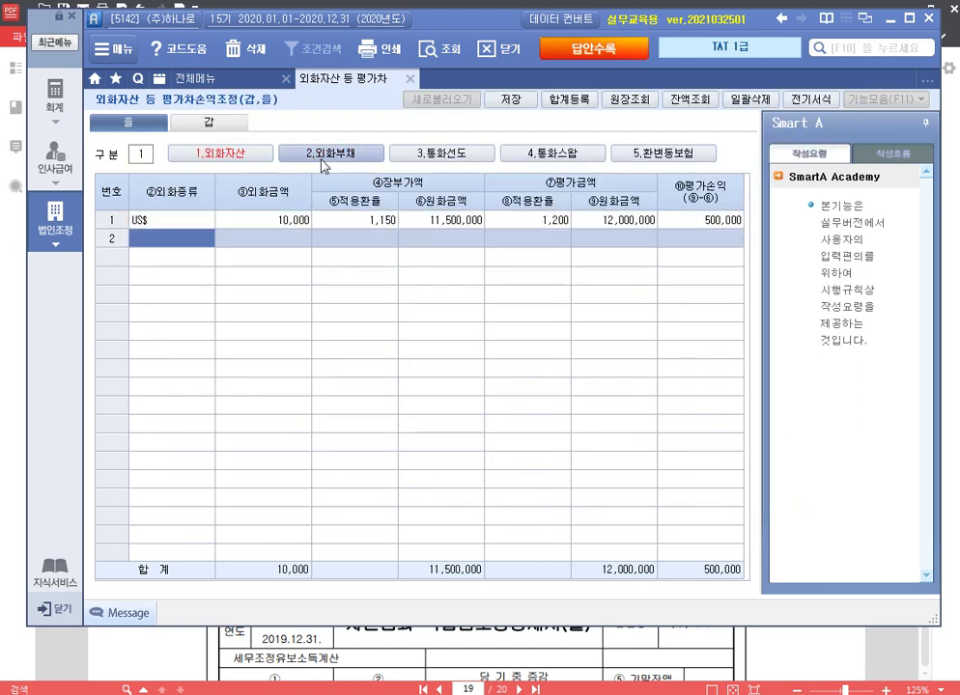
pyautogui.click(323, 159)
pyautogui.click(208, 123)
pyautogui.click(435, 436)
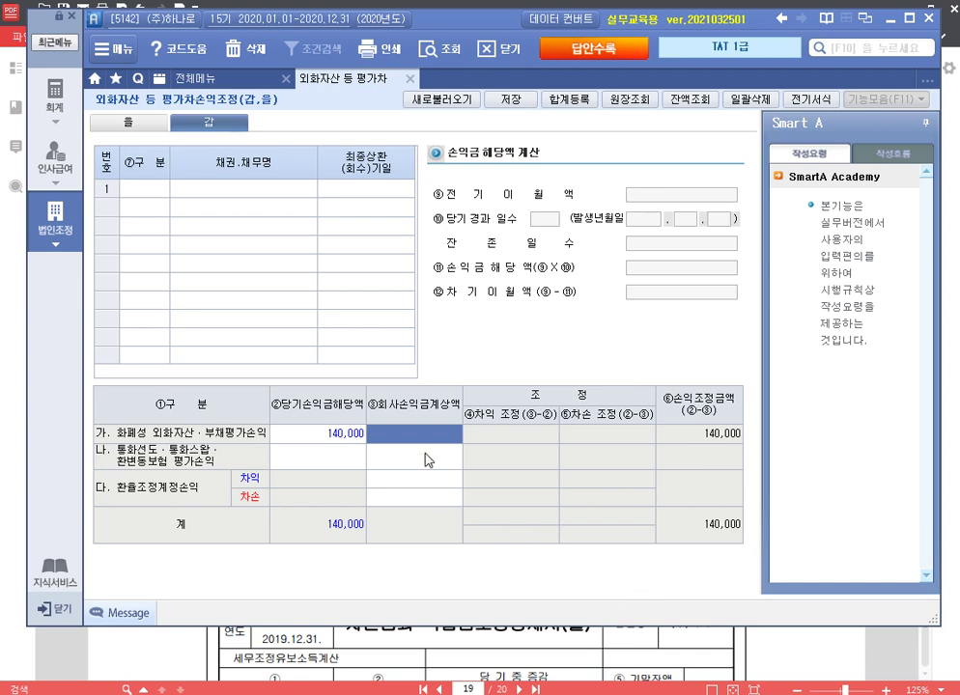
pyautogui.write('1800000')
pyautogui.press('Return')
pyautogui.click(520, 106)
pyautogui.click(497, 395)
# Step: Recheck the adjustments in 합계등록 and close the foreign currency valuation form
pyautogui.click(570, 99)
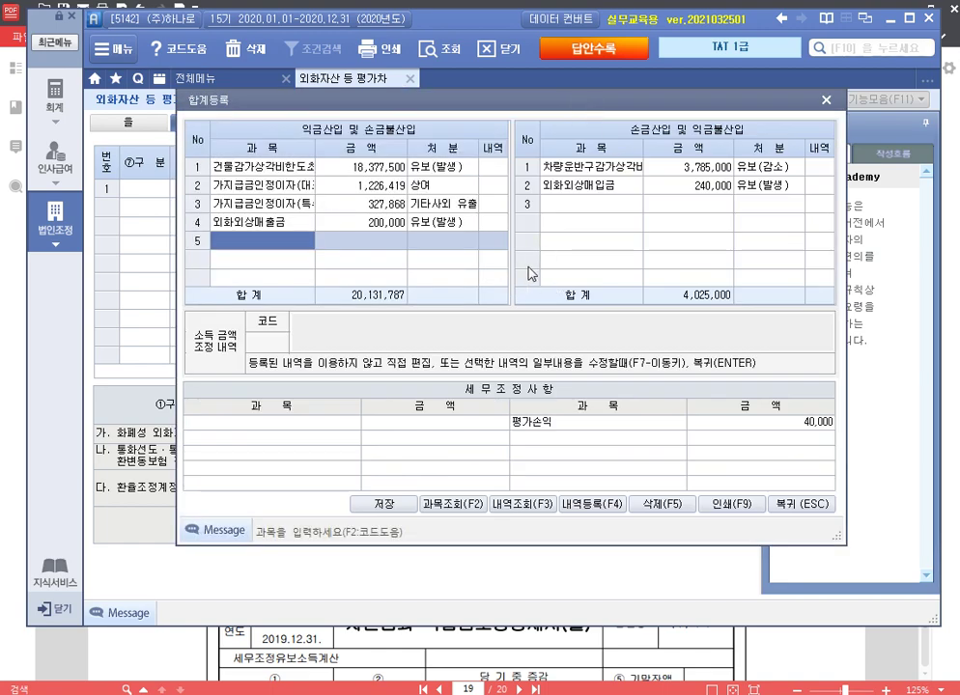
pyautogui.click(826, 101)
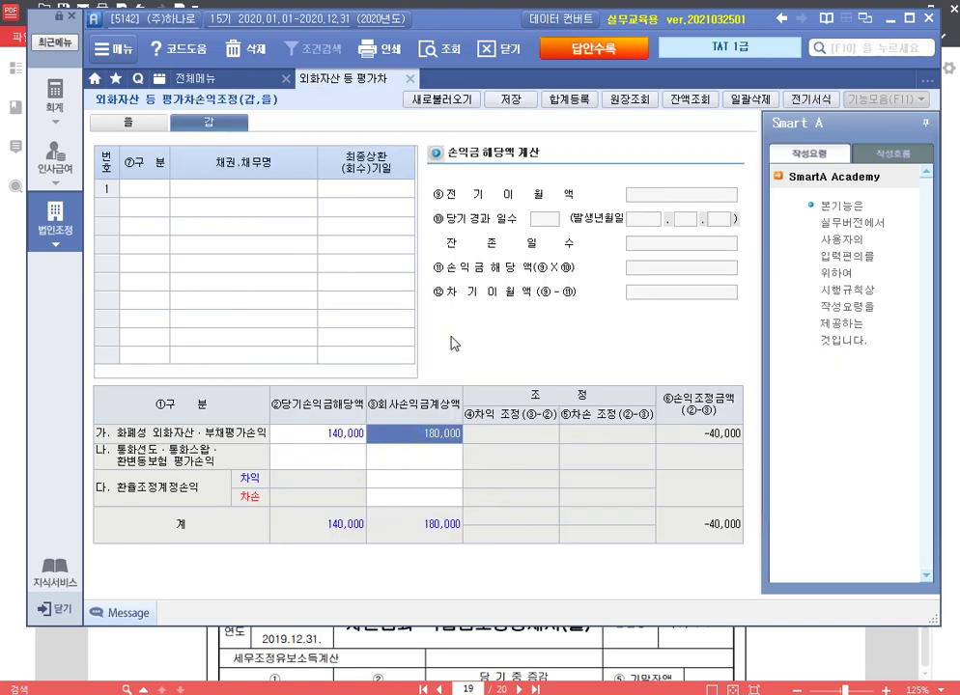
pyautogui.click(569, 98)
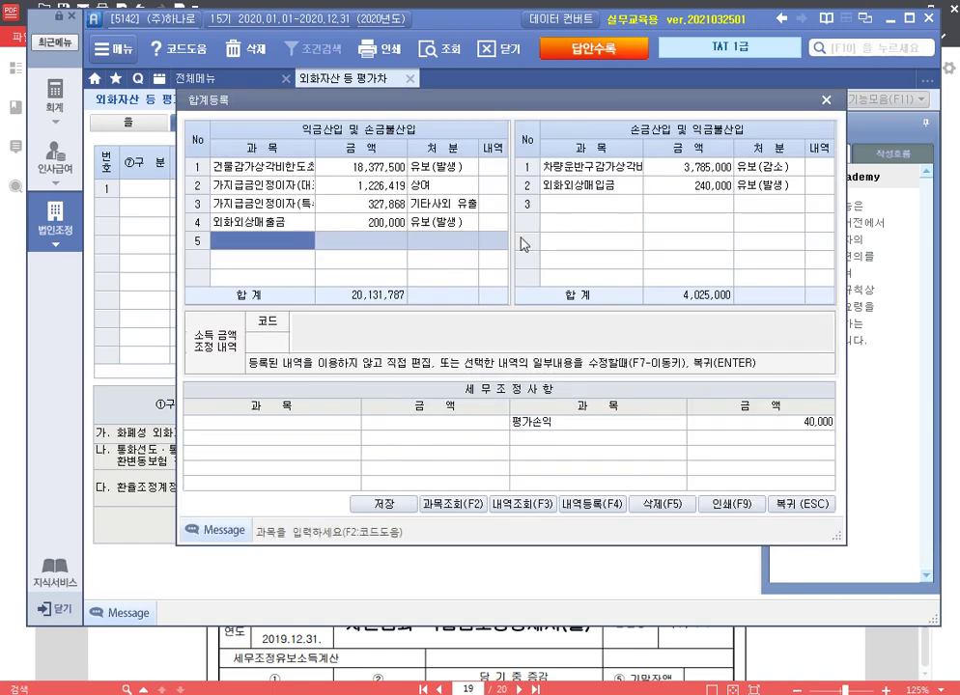
pyautogui.click(825, 101)
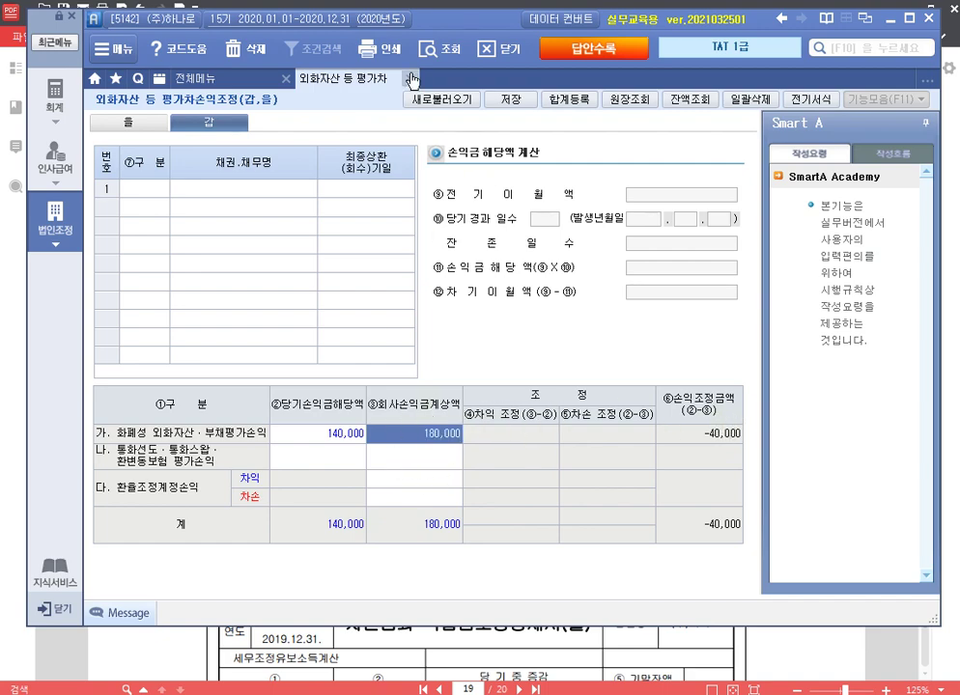
pyautogui.press('Escape')
# Step: Read problem 4's 소득금액조정합계표 reference notes on page 20 of 알PDF, then return to Smart A
pyautogui.hotkey('alt', 'Tab')
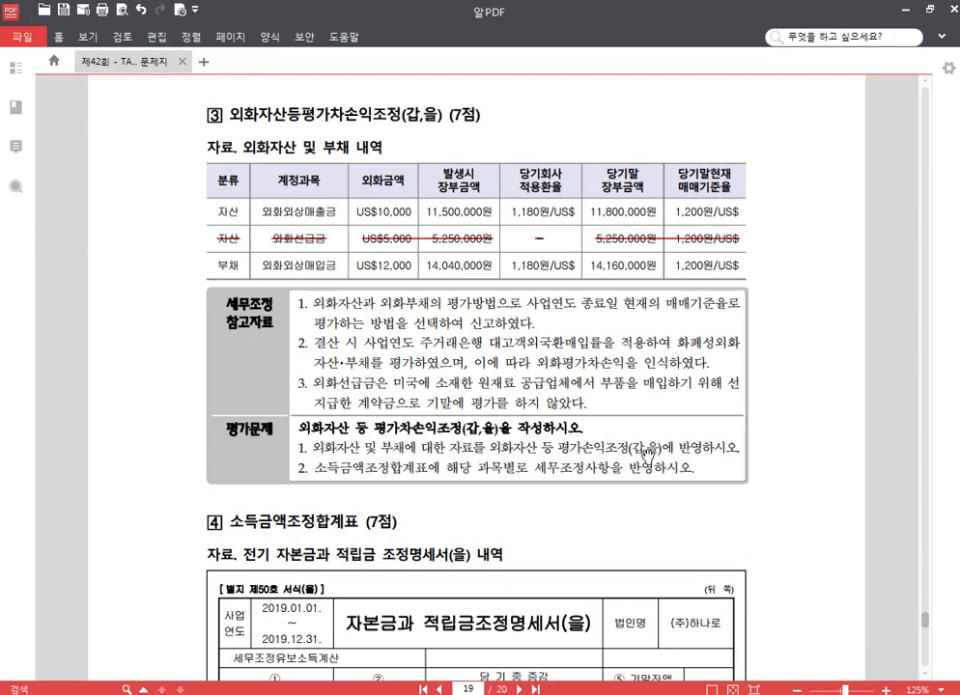
pyautogui.scroll(-4, 579, 376)
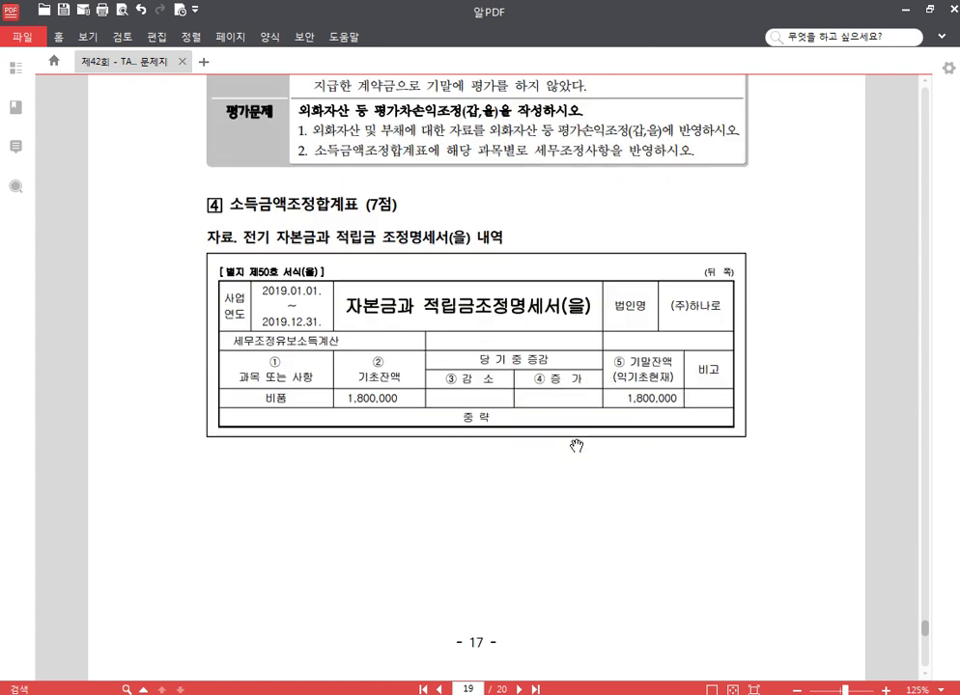
pyautogui.moveTo(445, 507)
pyautogui.mouseDown()
pyautogui.moveTo(447, 394)
pyautogui.moveTo(432, 494)
pyautogui.mouseUp()
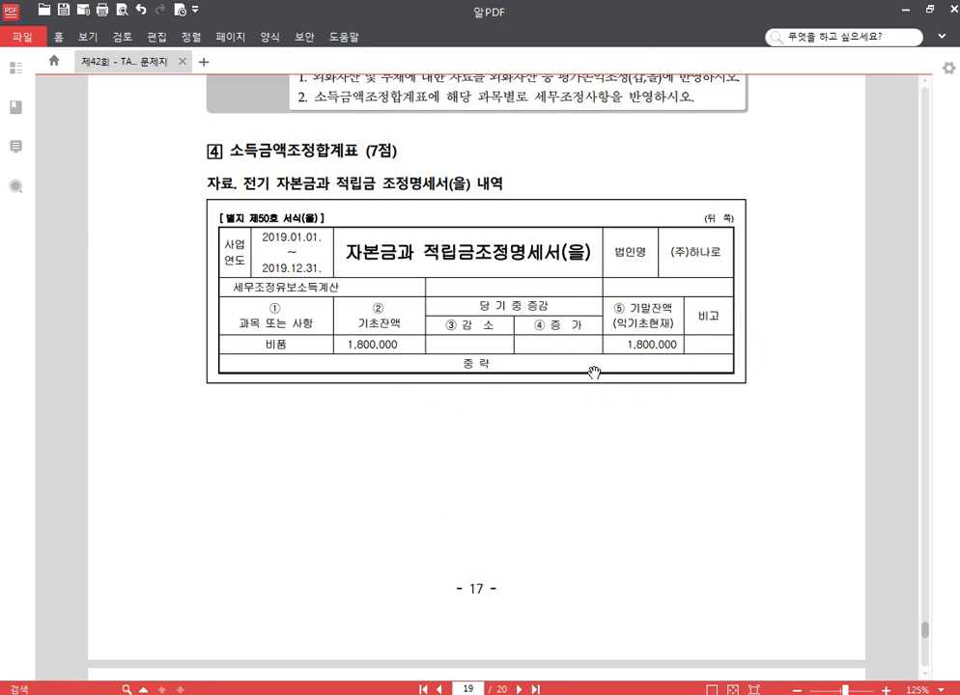
pyautogui.scroll(-4, 637, 367)
pyautogui.scroll(-1, 549, 363)
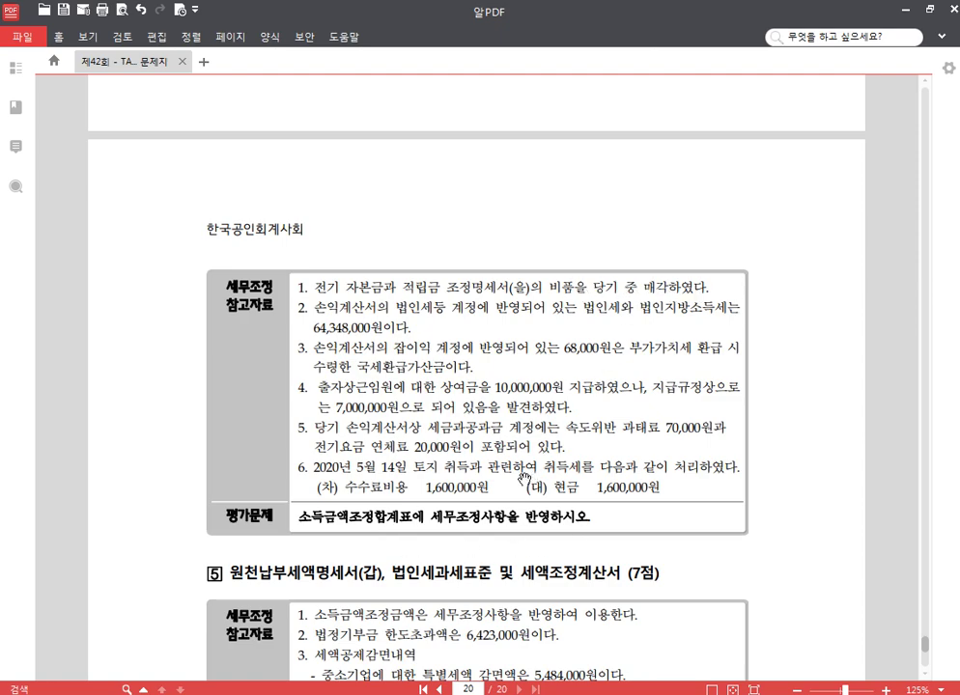
pyautogui.hotkey('alt', 'Tab')
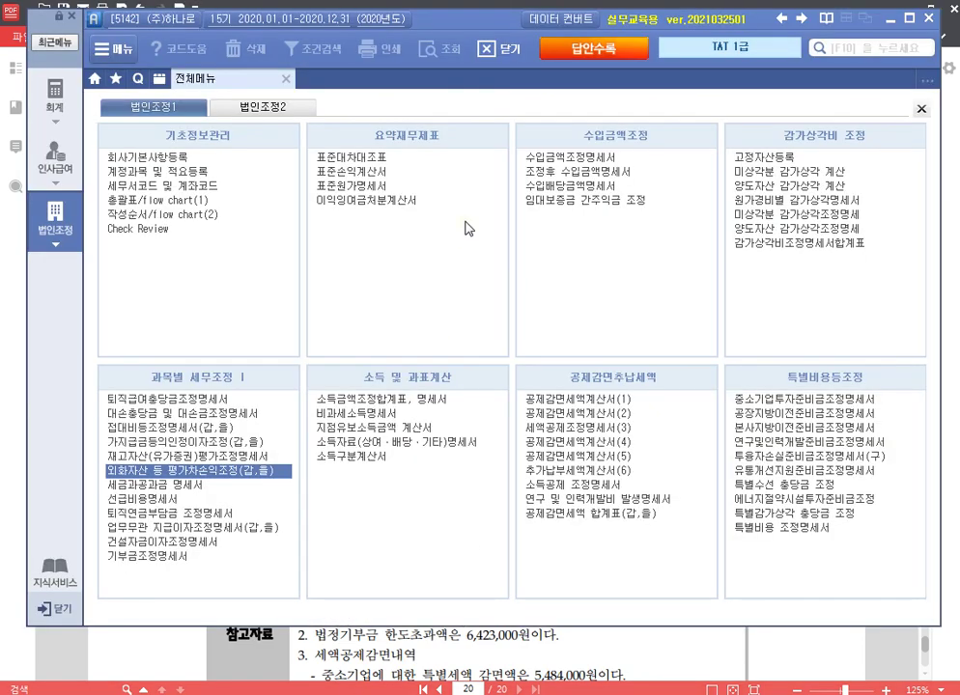
# Step: In 소득금액조정합계표, add deductible item 비품 1,800,000 as 유보(감소)
pyautogui.click(409, 399)
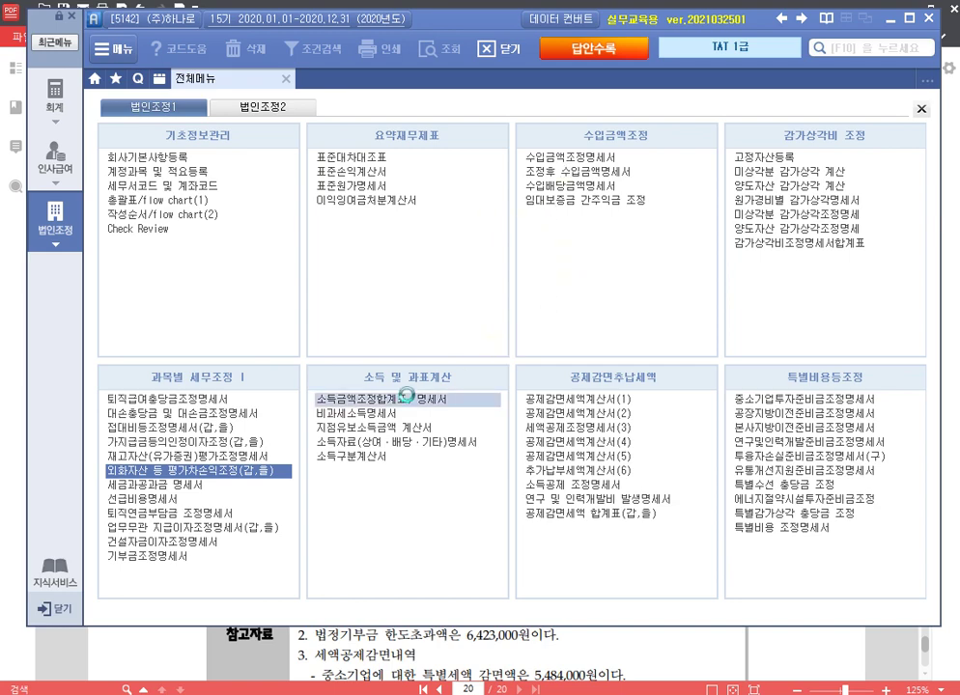
pyautogui.click(550, 261)
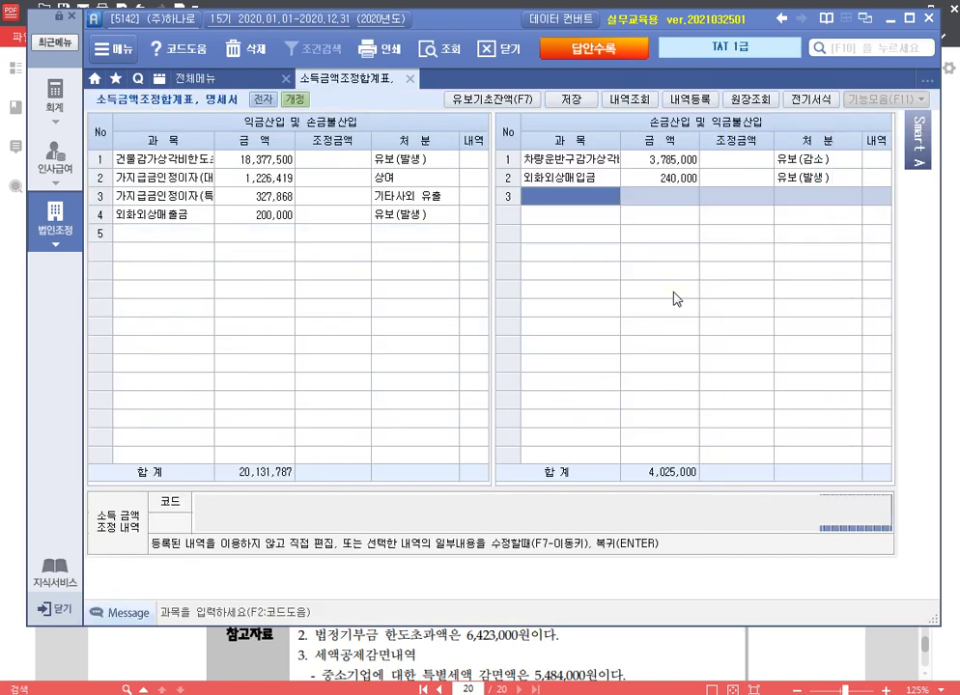
pyautogui.write('비품')
pyautogui.press('Return')
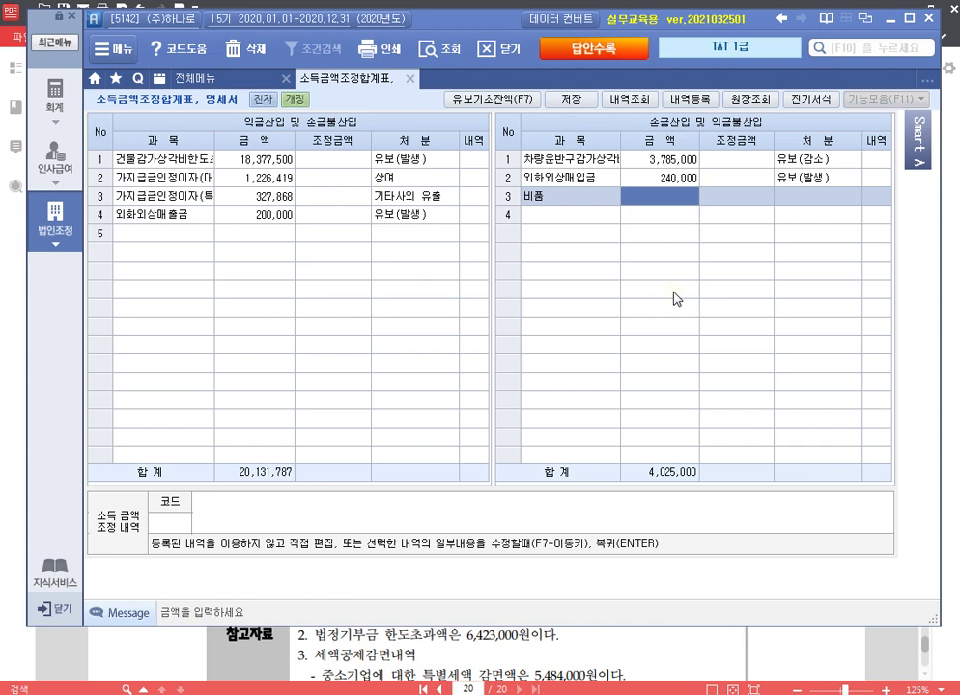
pyautogui.write('1800000')
pyautogui.press('Return')
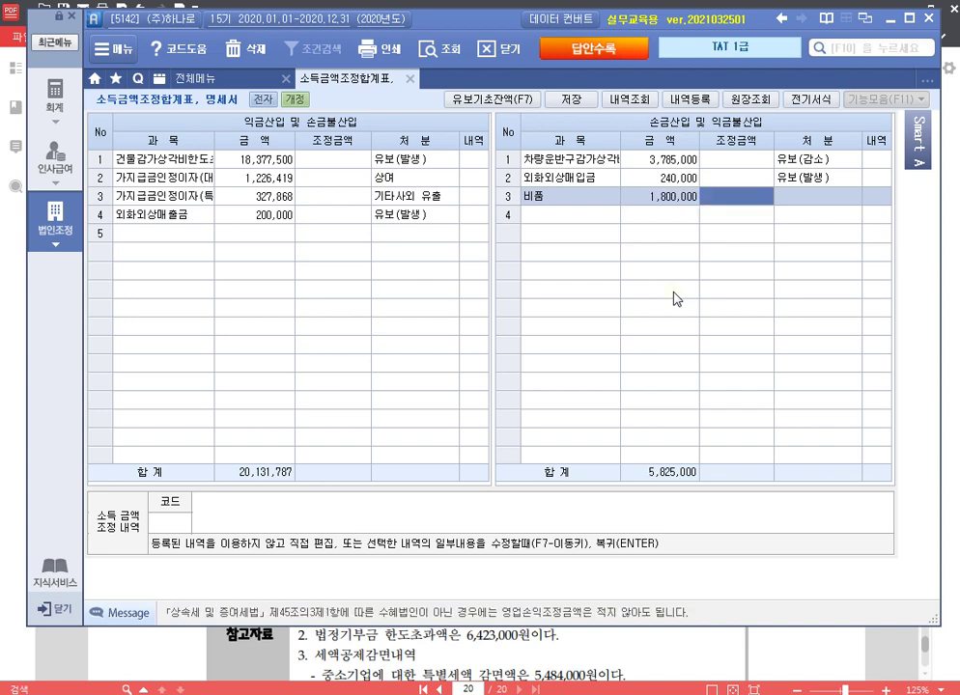
pyautogui.press('Return')
pyautogui.press('2')
pyautogui.press('Return')
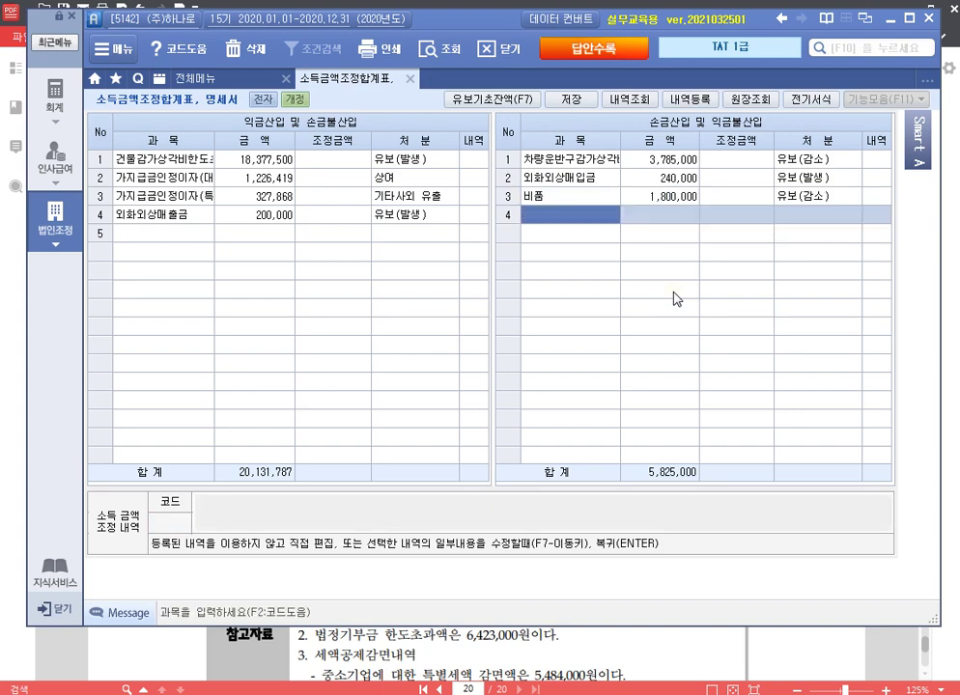
# Step: Add income addition 법인세등 64,348,000 as 기타사외유출
pyautogui.hotkey('alt', 'Tab')
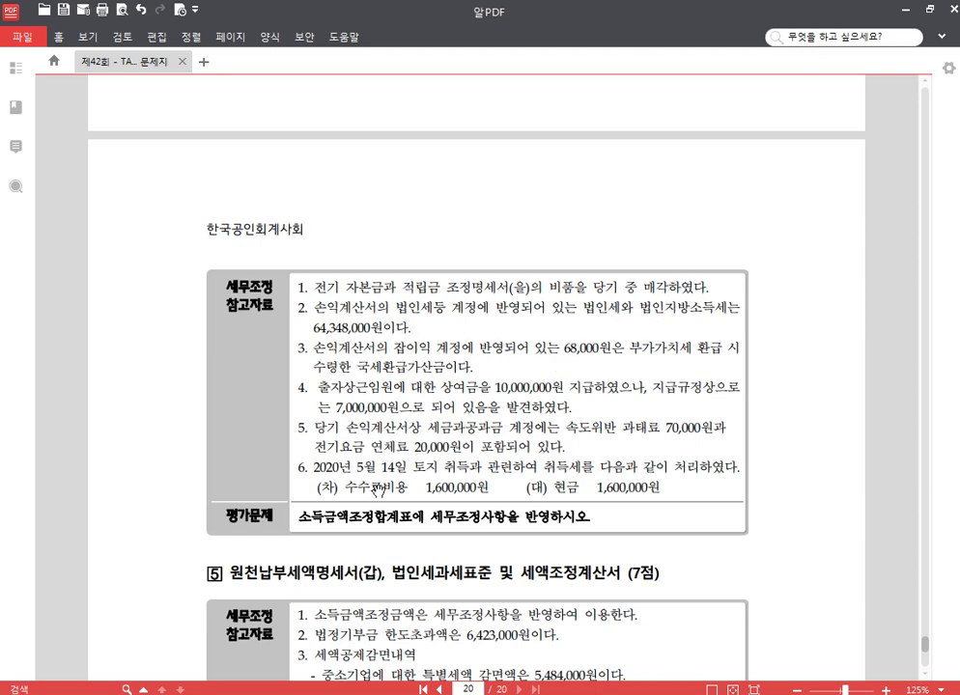
pyautogui.hotkey('alt', 'Tab')
pyautogui.click(180, 236)
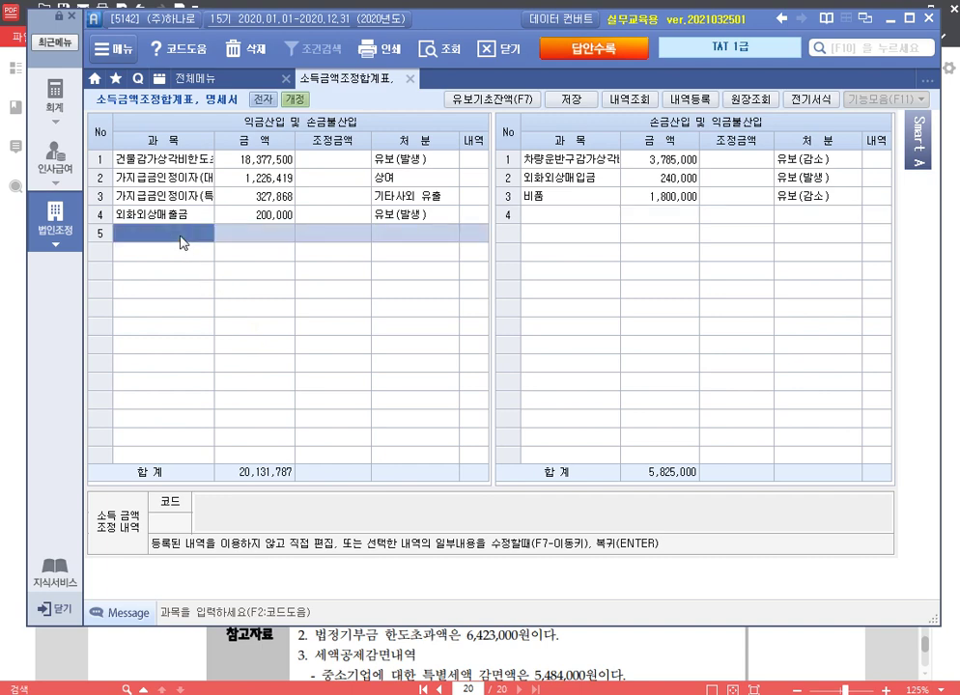
pyautogui.write('법인ㅅ')
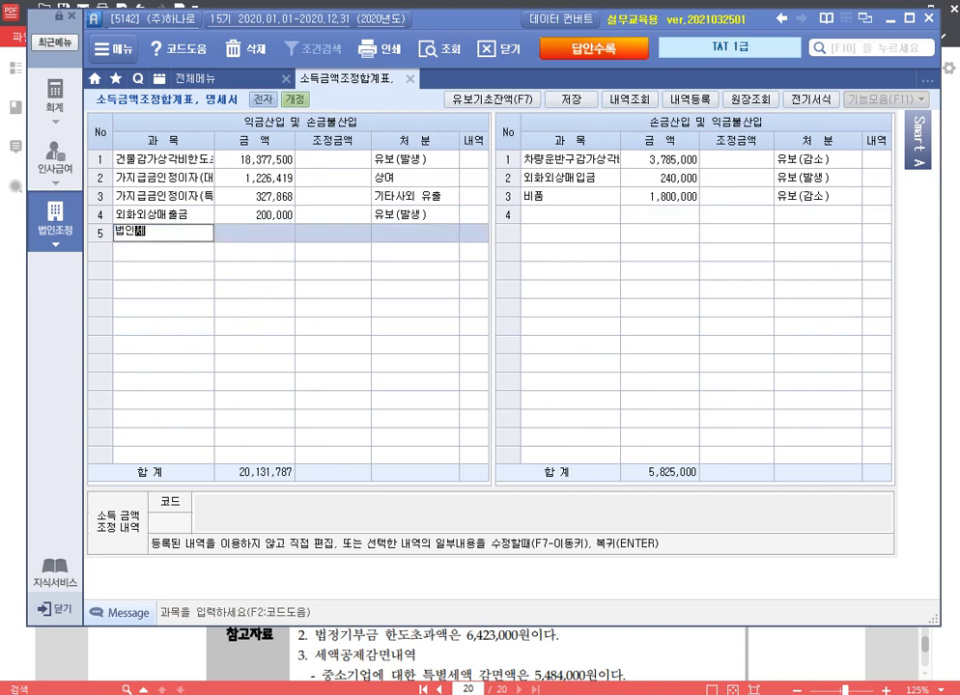
pyautogui.write('등')
pyautogui.press('Return')
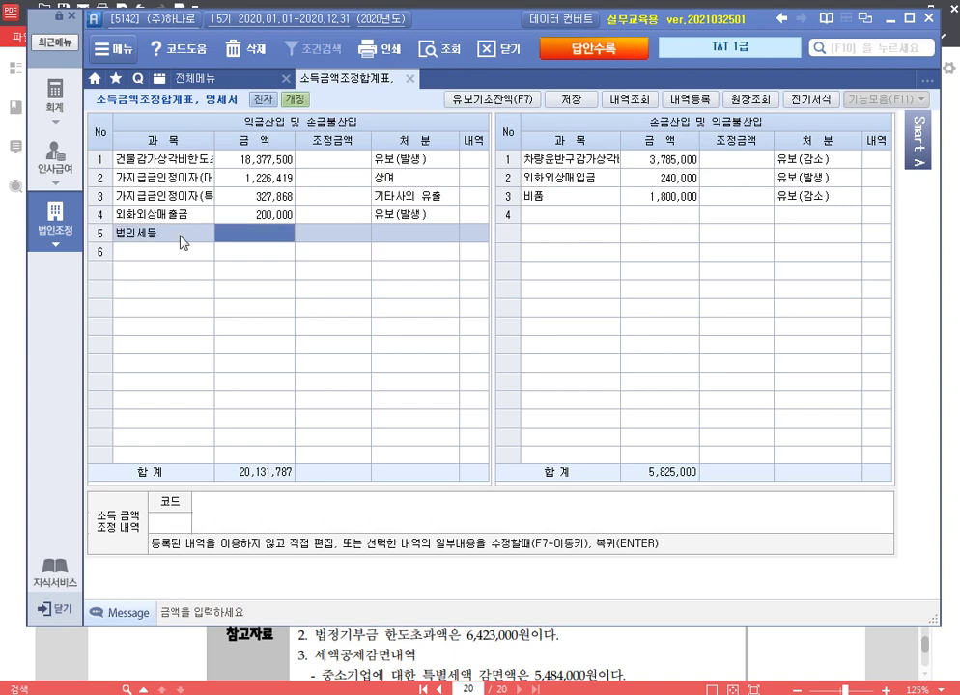
pyautogui.write('64,348,000')
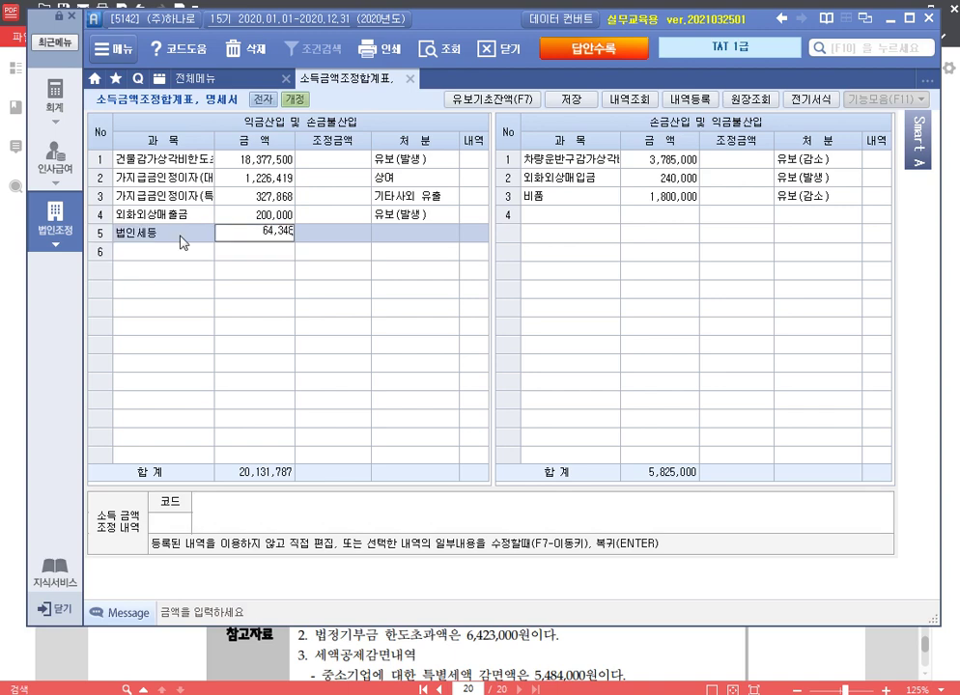
pyautogui.press('Return')
pyautogui.press('Return')
pyautogui.press('6')
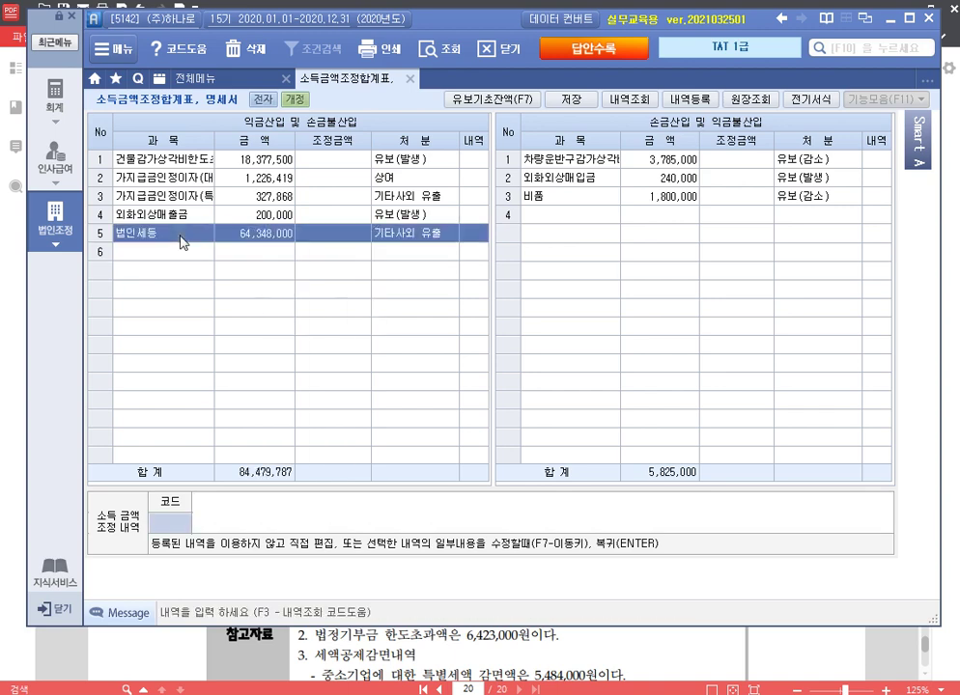
pyautogui.press('Return')
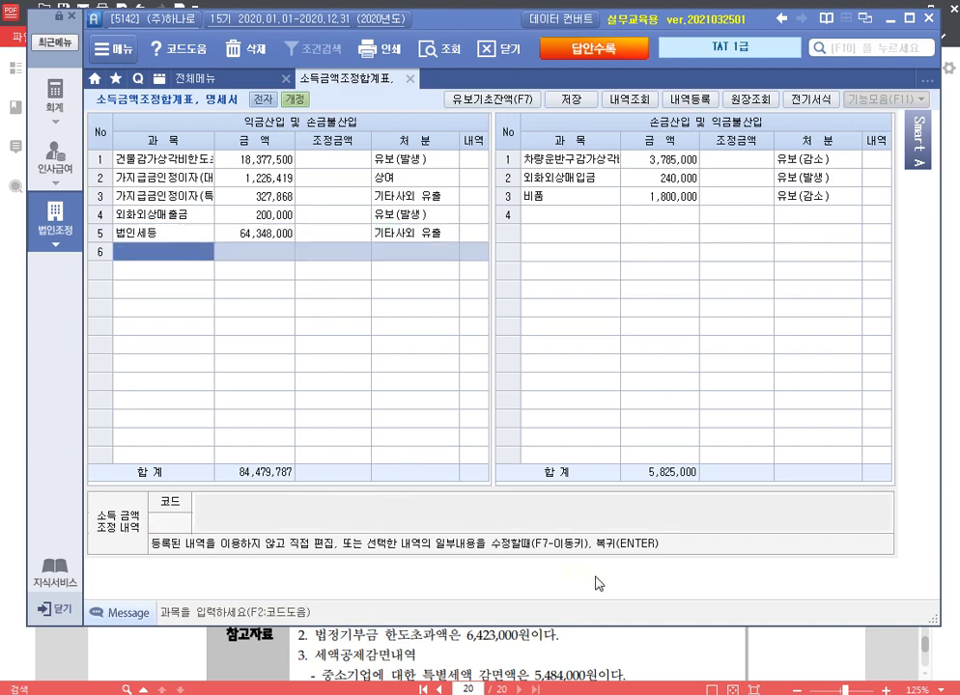
# Step: Add deductible item 국세환급가산금 68,000 as 기타(잉여금증감), then check the problem sheet
pyautogui.click(668, 643)
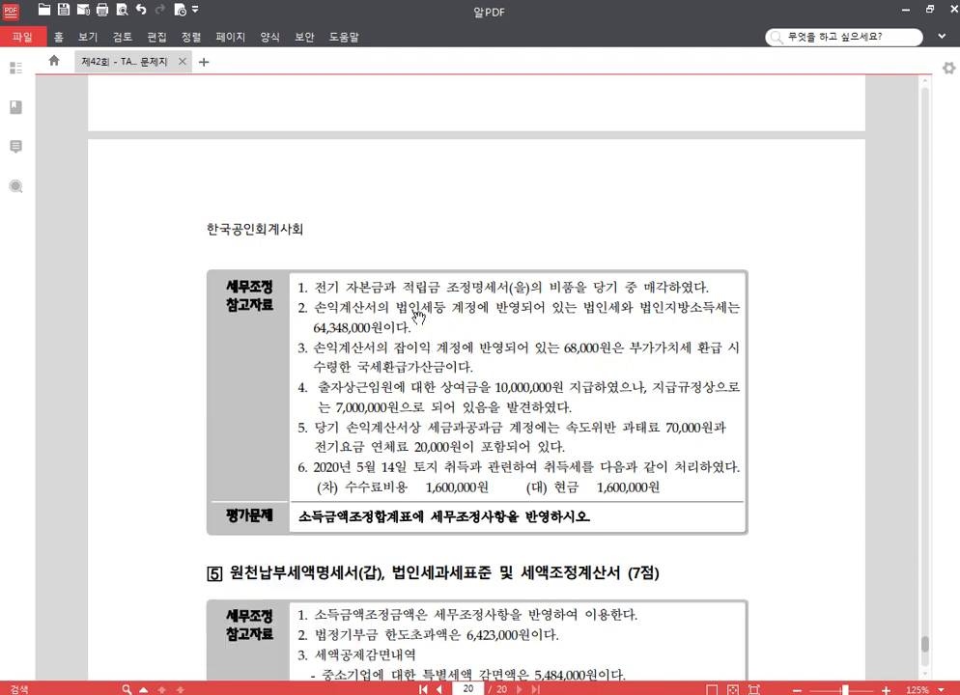
pyautogui.click(280, 693)
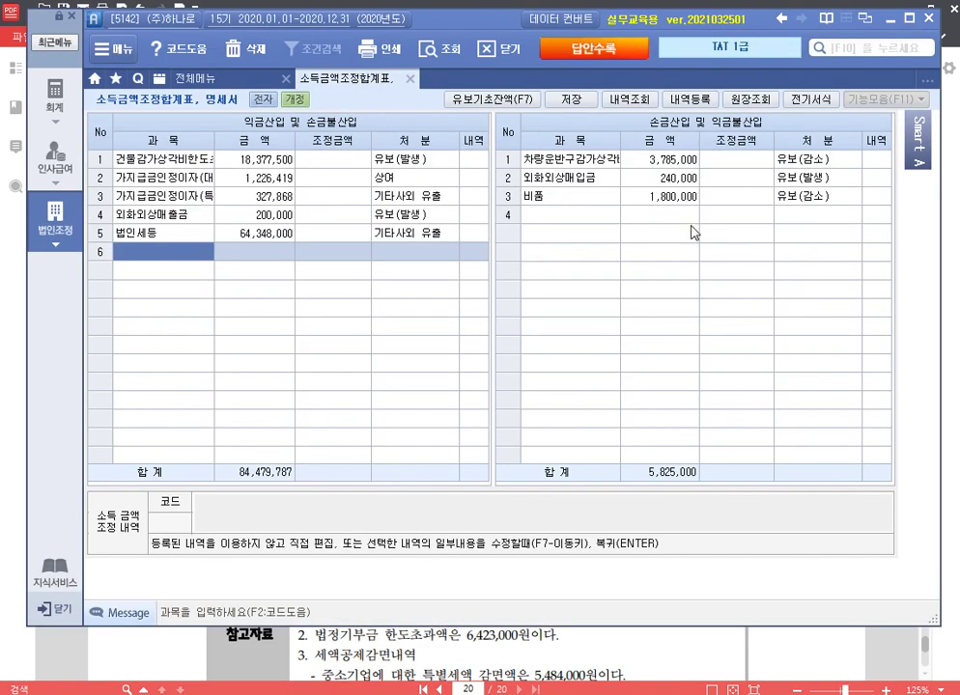
pyautogui.click(601, 213)
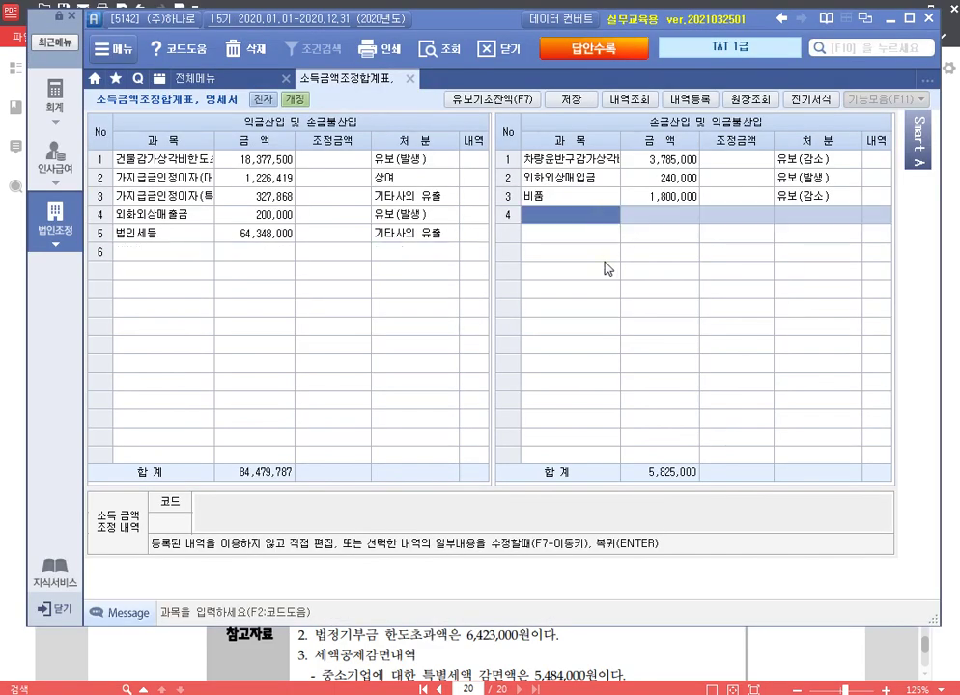
pyautogui.write('비세')
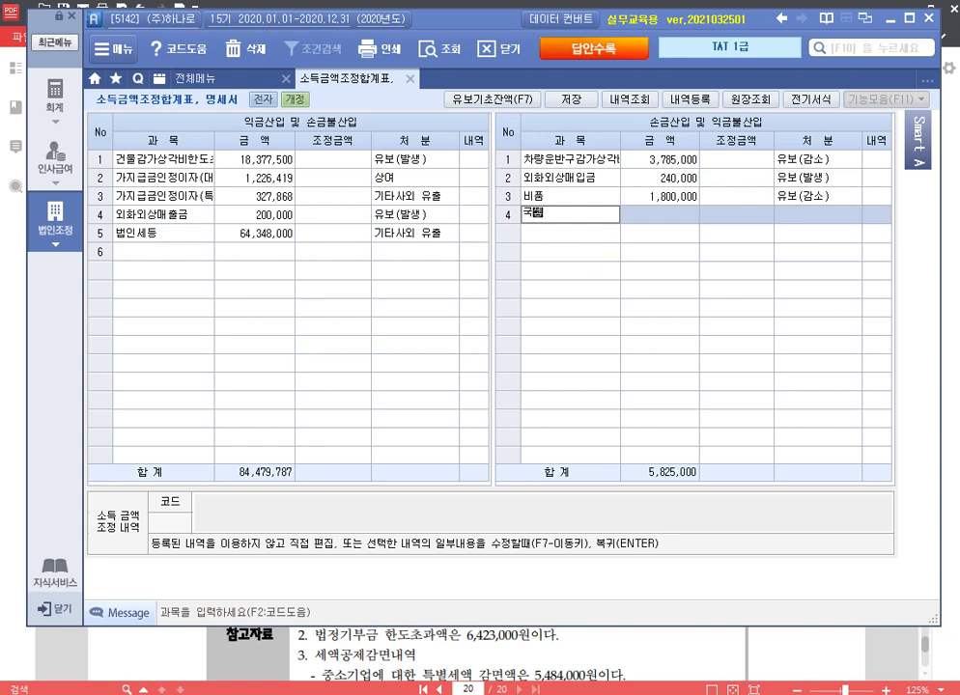
pyautogui.write('환급가산금')
pyautogui.press('Return')
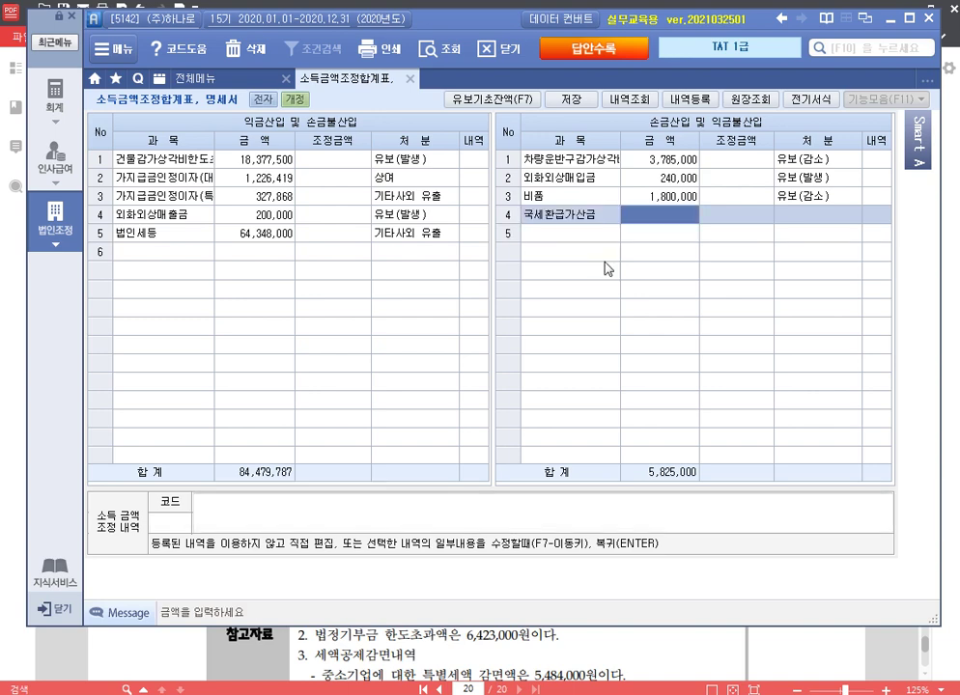
pyautogui.write('68000')
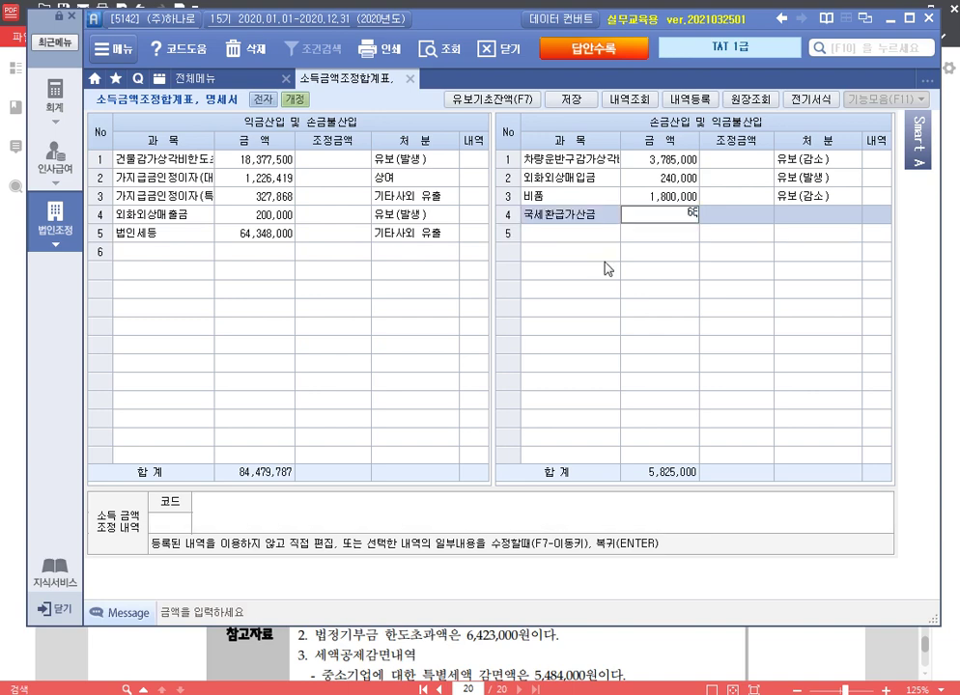
pyautogui.press('Return')
pyautogui.press('Return')
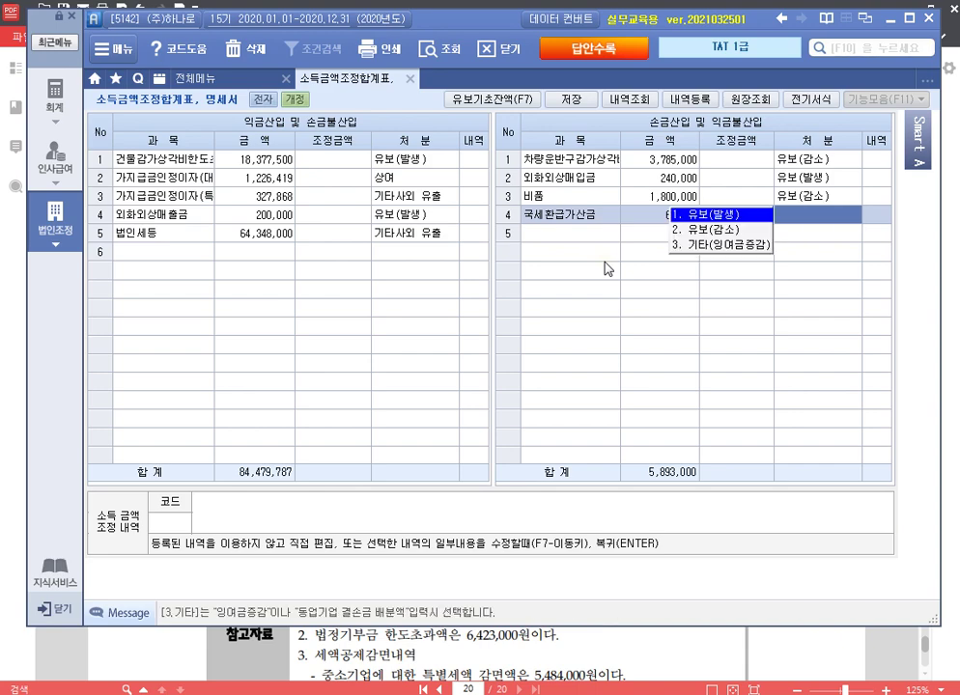
pyautogui.press('3')
pyautogui.press('Return')
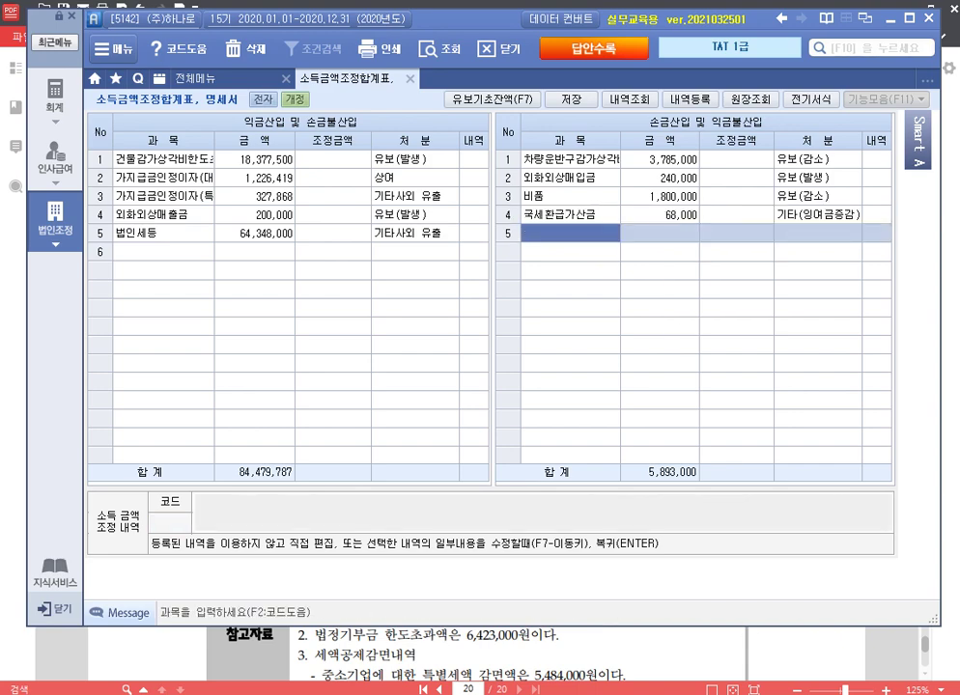
pyautogui.hotkey('alt', 'Tab')
pyautogui.scroll(-2, 496, 408)
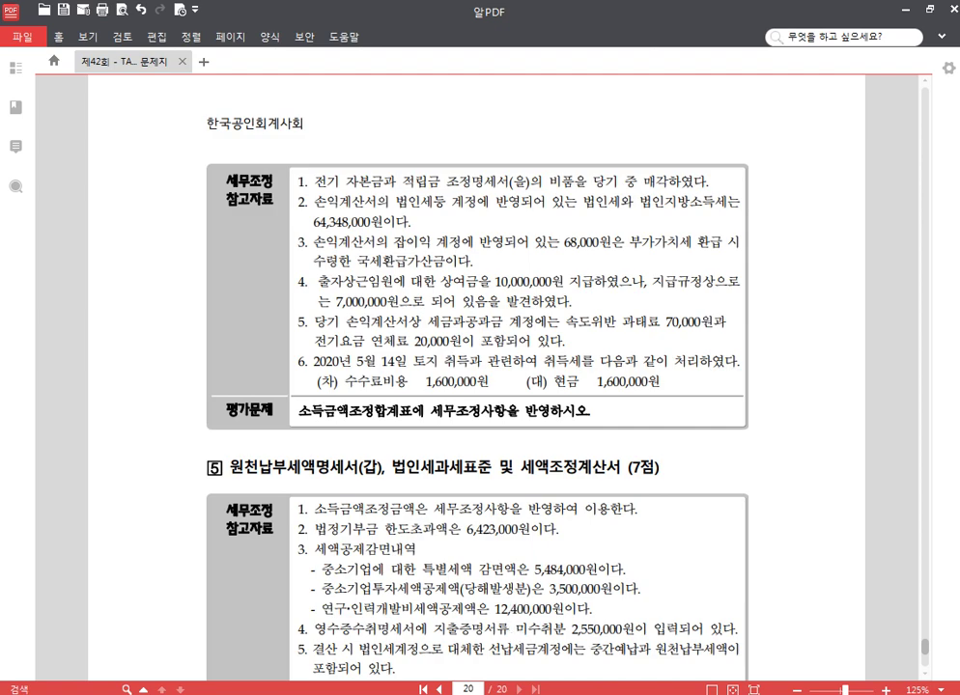
# Step: Add income addition 임원상여금한도초과 3,000,000 as 상여 in row 6
pyautogui.hotkey('alt', 'Tab')
pyautogui.click(181, 253)
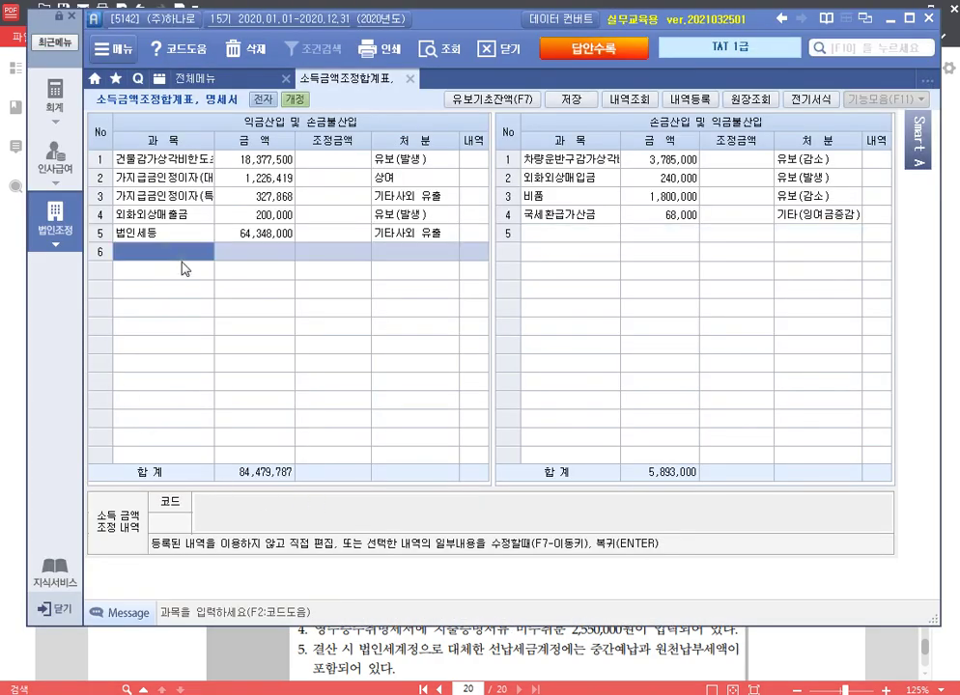
pyautogui.write('임원상여금한ㄷ')
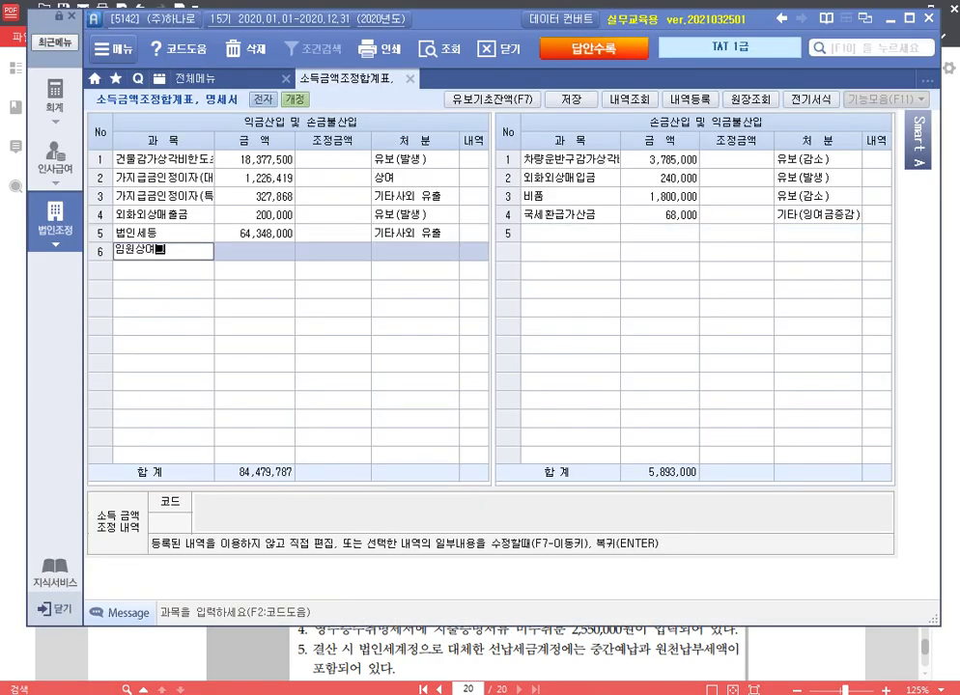
pyautogui.write('도초과')
pyautogui.press('Return')
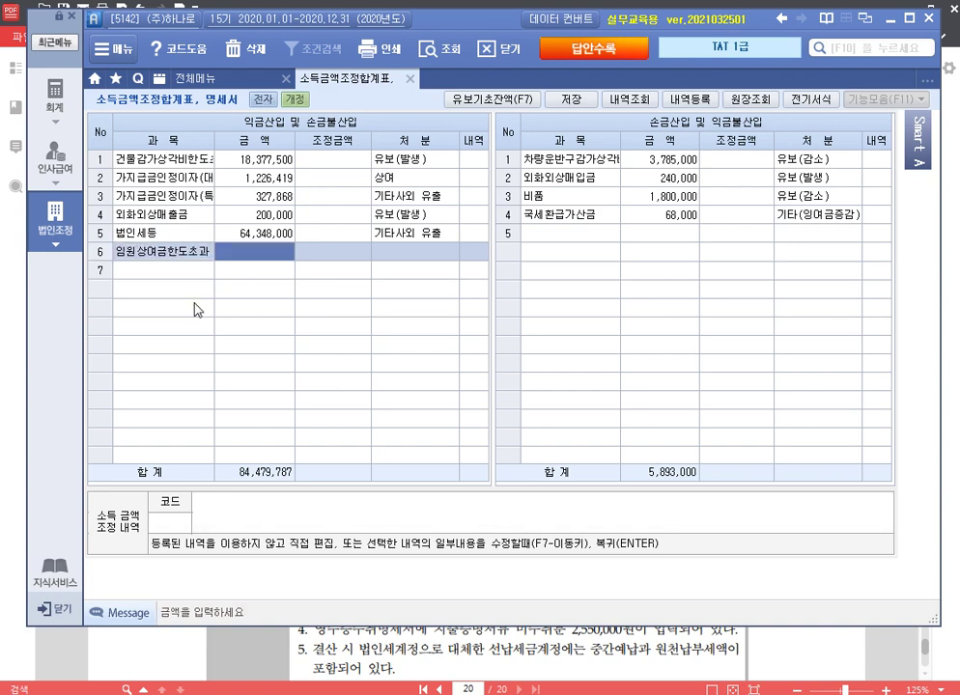
pyautogui.write('3000000')
pyautogui.press('Return')
pyautogui.press('Return')
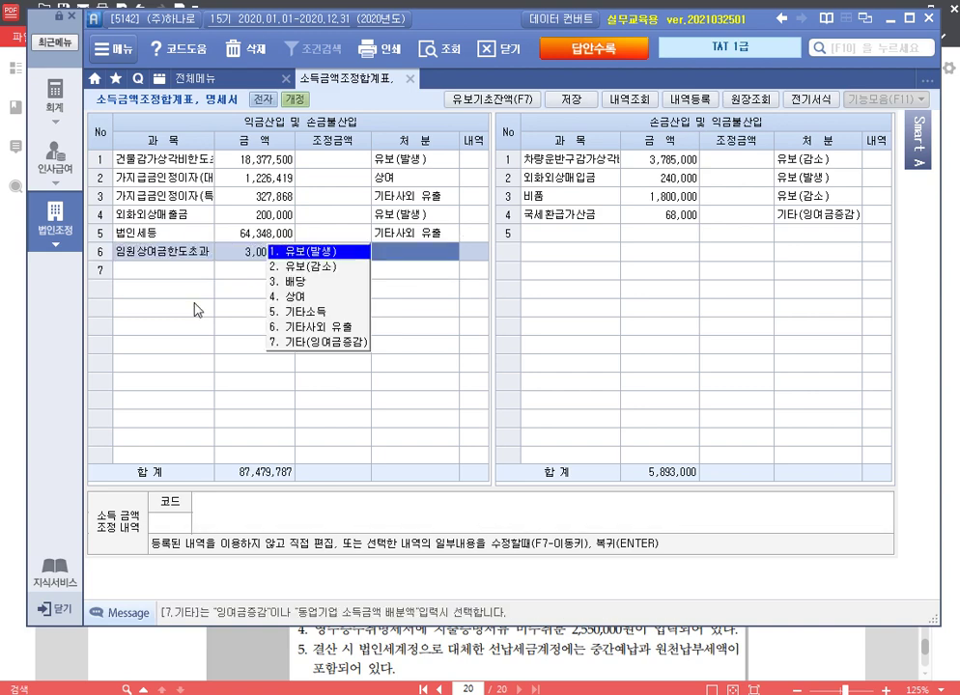
pyautogui.press('4')
pyautogui.press('Return')
pyautogui.press('Up')
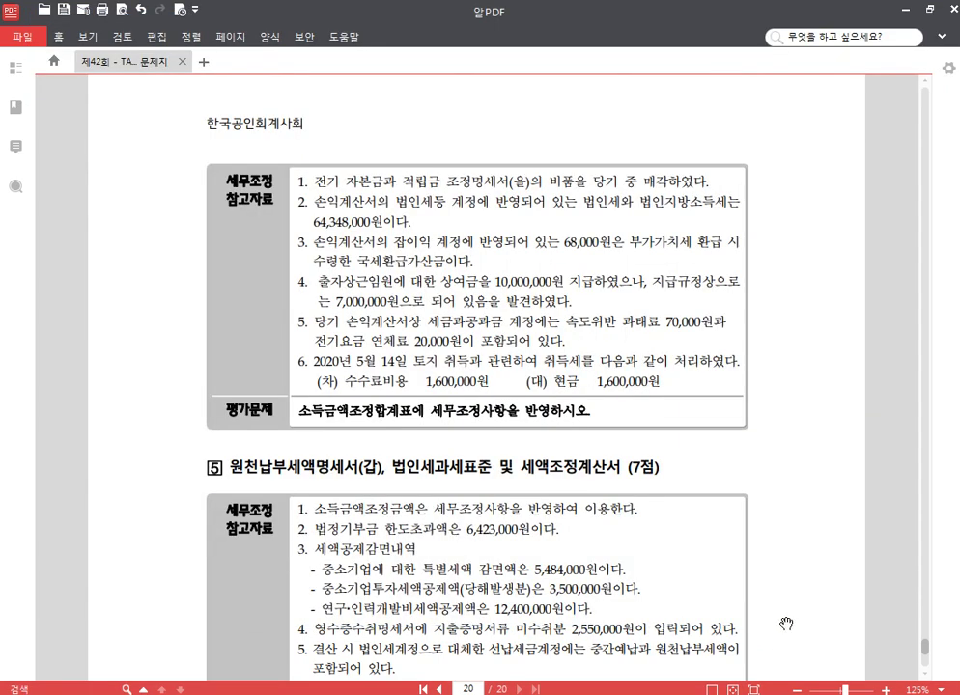
# Step: Add 속도위반과태료 70,000 as 기타사외유출 in row 7
pyautogui.click(787, 639)
pyautogui.hotkey('alt', 'Tab')
pyautogui.click(182, 270)
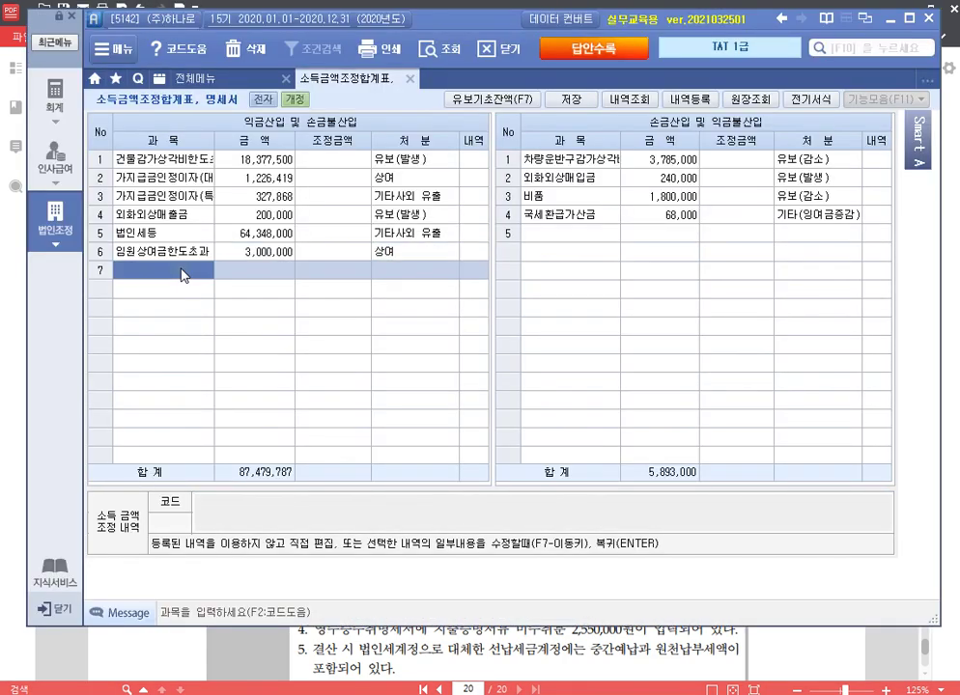
pyautogui.write('속도위반')
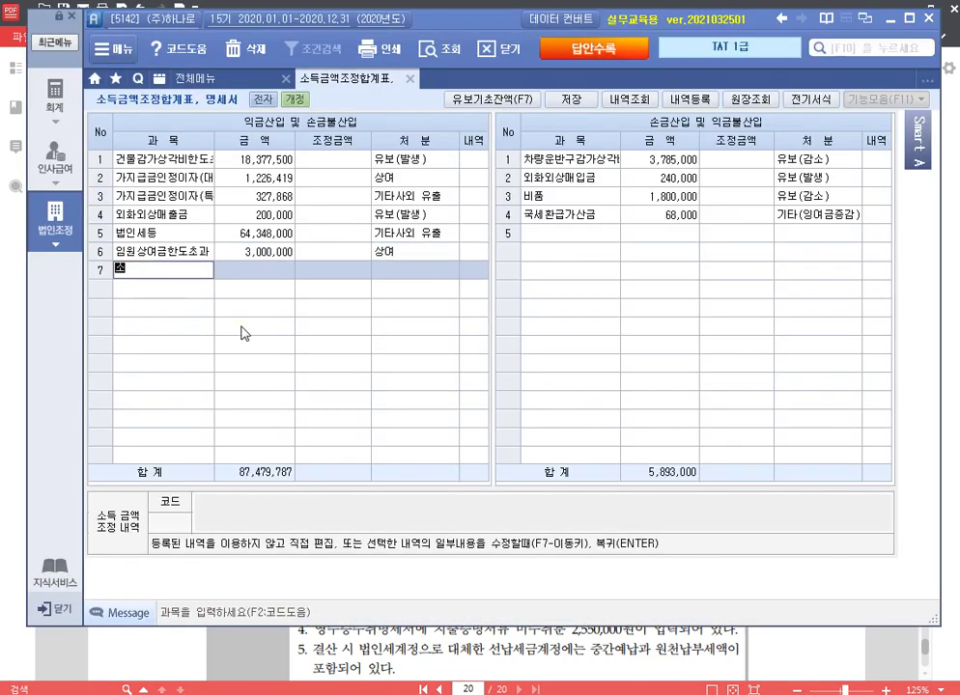
pyautogui.write('과태료')
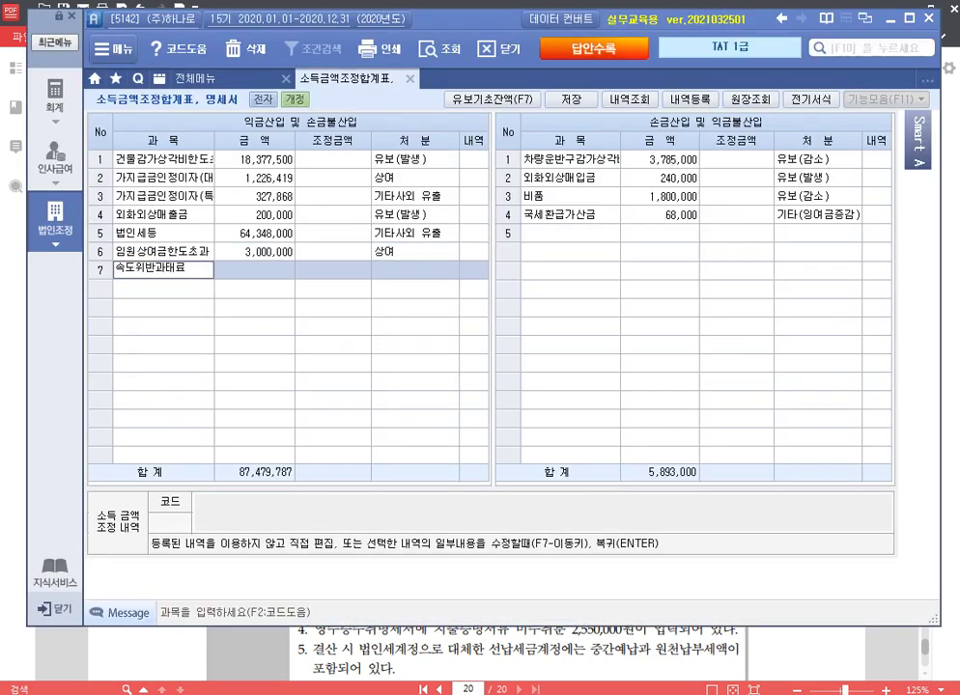
pyautogui.press('Return')
pyautogui.write('70000')
pyautogui.press('Return')
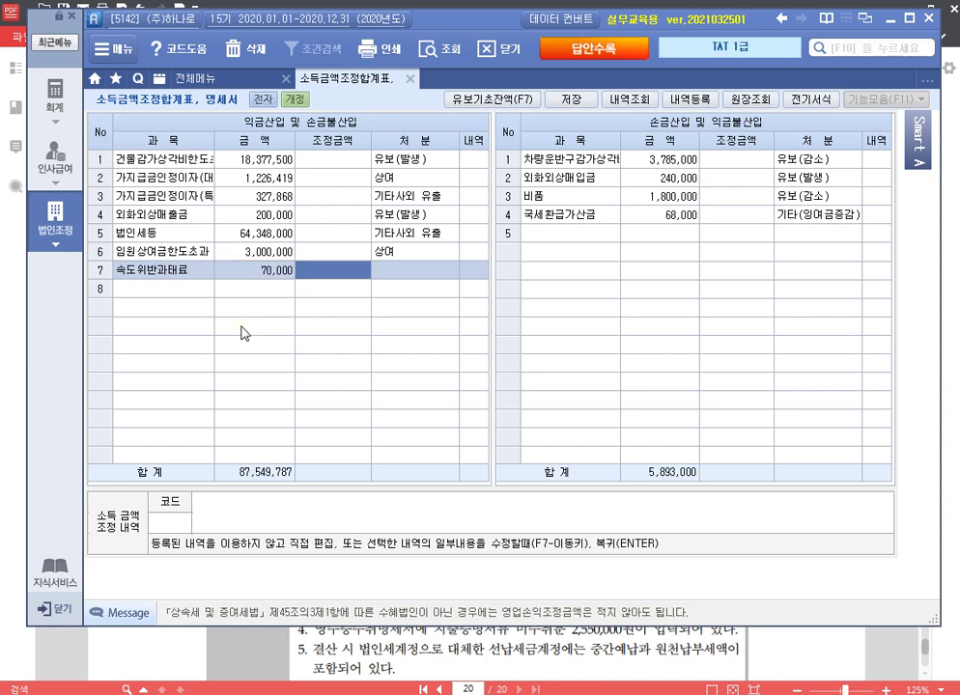
pyautogui.press('Return')
pyautogui.press('6')
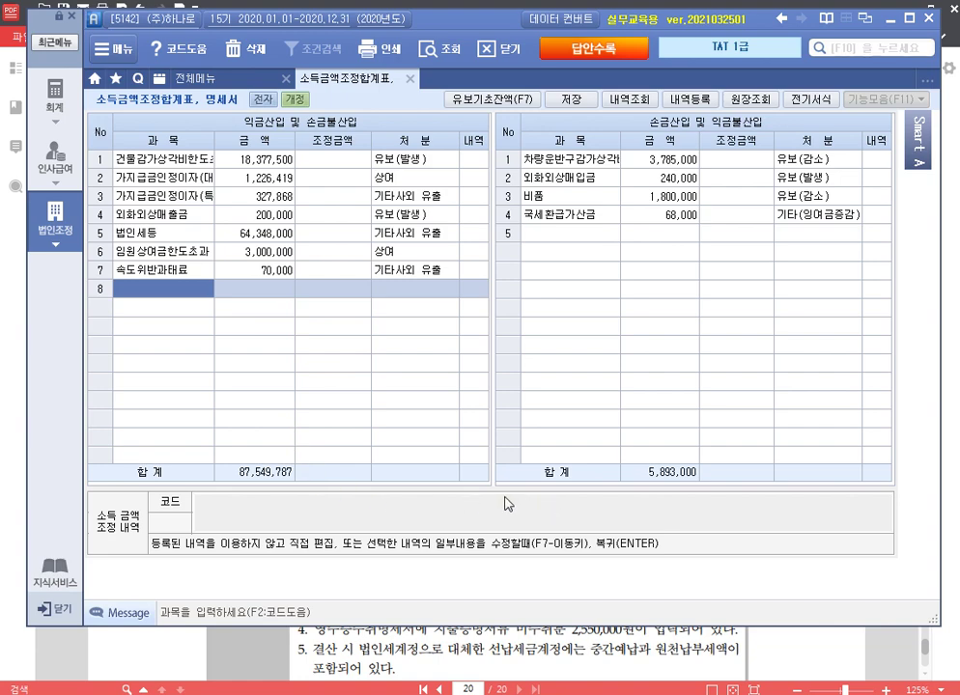
# Step: Add 토지취득세 1,600,000 as 유보(발생) in row 8 and close the statement
pyautogui.hotkey('alt', 'Tab')
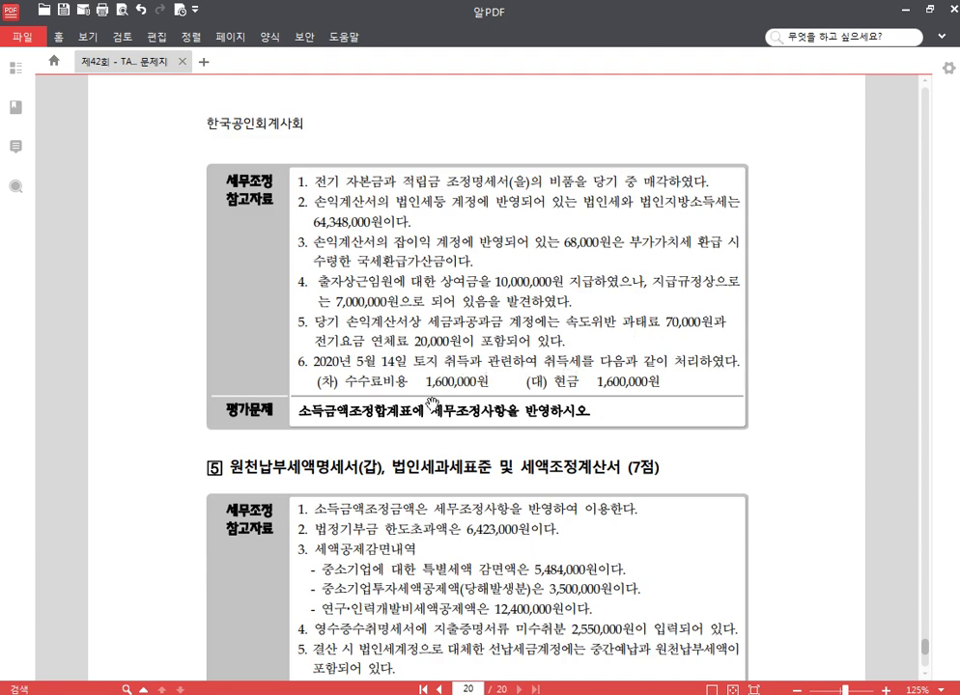
pyautogui.scroll(-2, 765, 380)
pyautogui.scroll(-1, 764, 379)
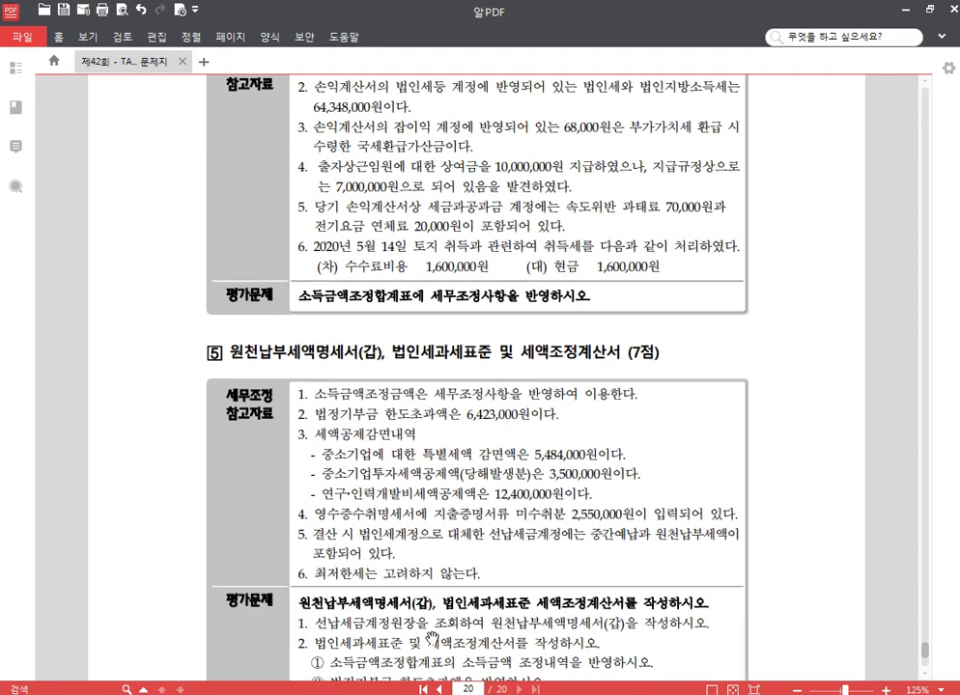
pyautogui.hotkey('alt', 'Tab')
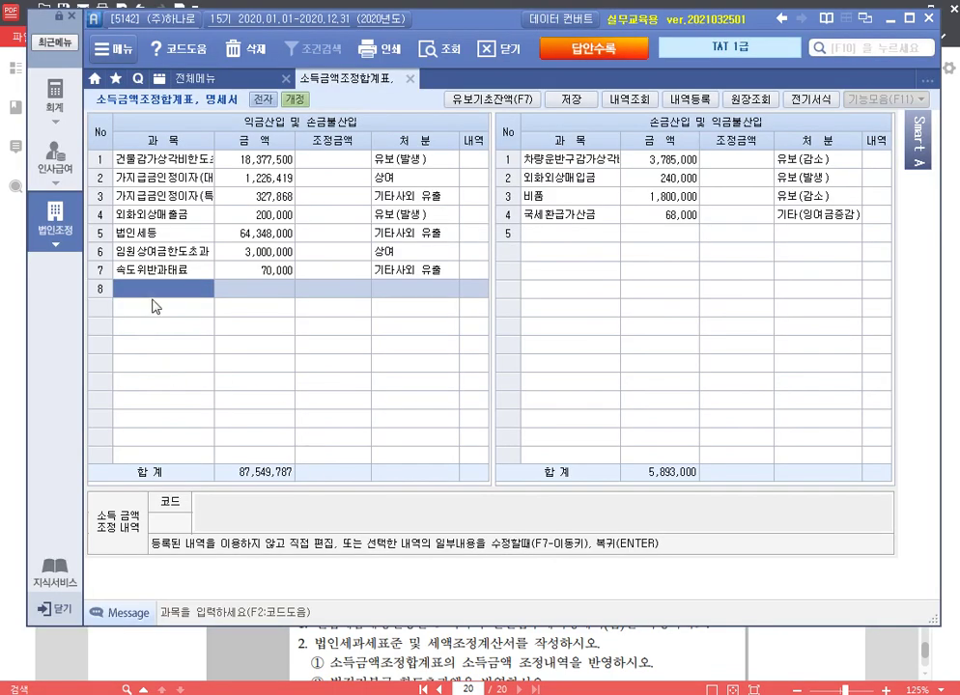
pyautogui.write('수수')
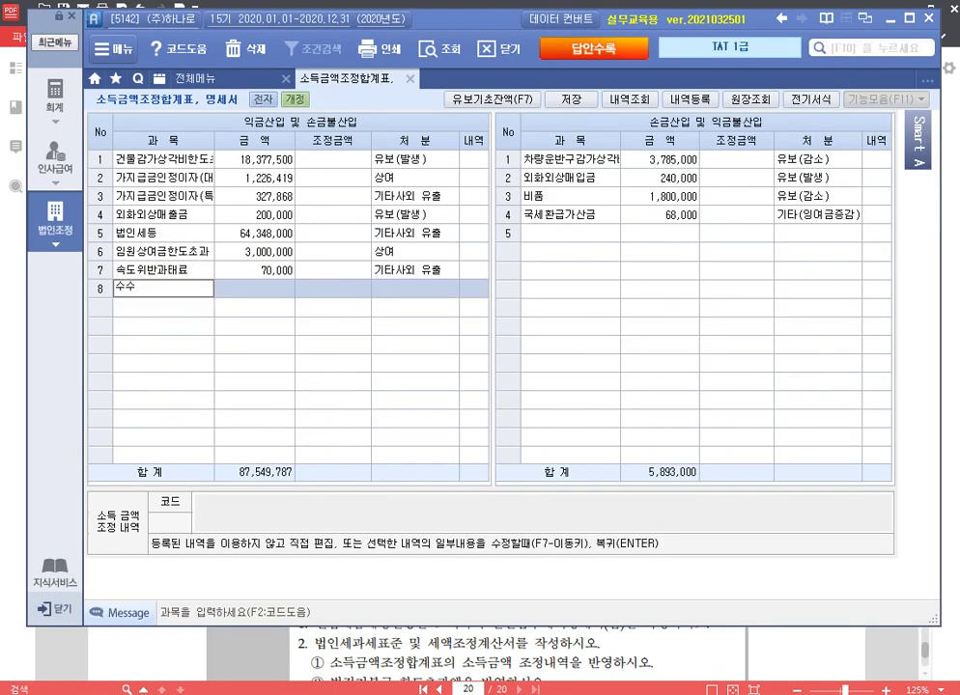
pyautogui.write('지취득세')
pyautogui.press('Return')
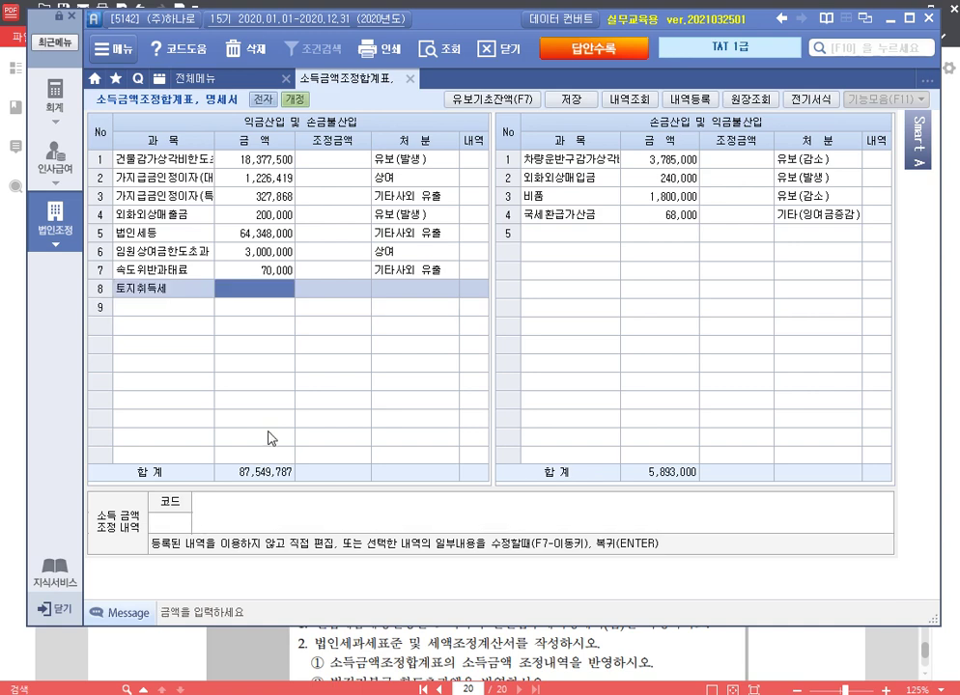
pyautogui.write('1600000')
pyautogui.press('Return')
pyautogui.press('Return')
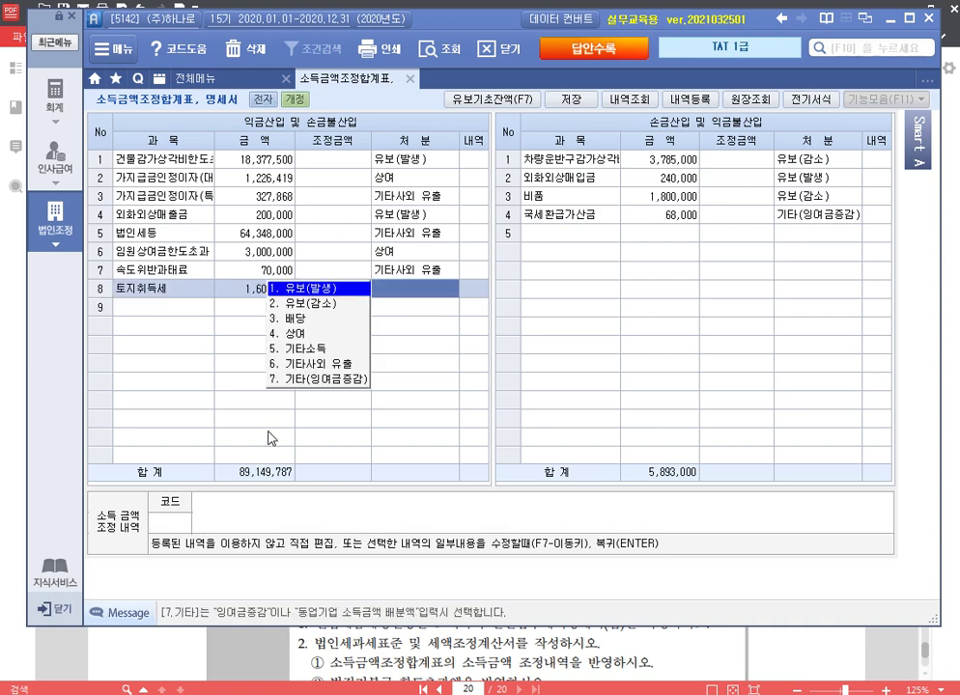
pyautogui.press('Return')
pyautogui.press('Return')
pyautogui.press('Up')
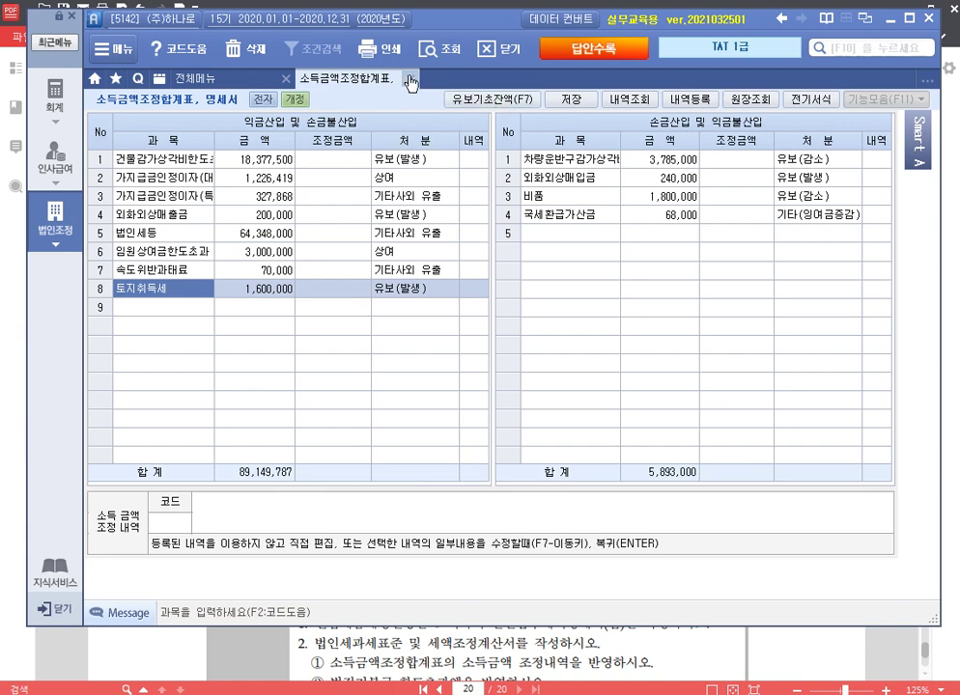
pyautogui.click(407, 79)
pyautogui.click(838, 633)
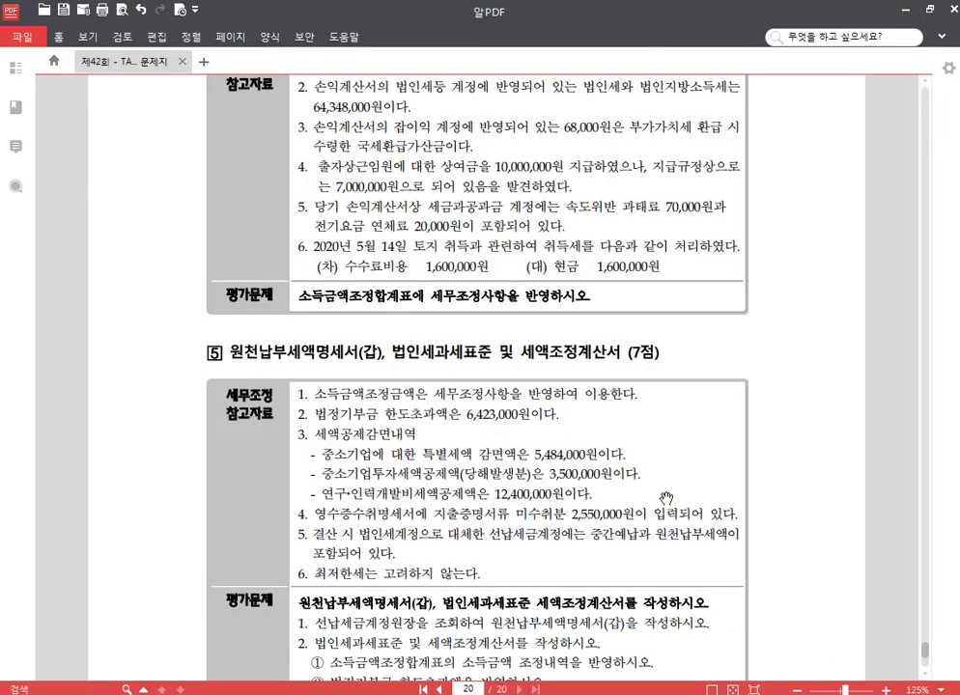
# Step: Scroll to the tax credit notes and strike through the 중소기업투자세액공제 3,500,000 line
pyautogui.scroll(-5, 618, 531)
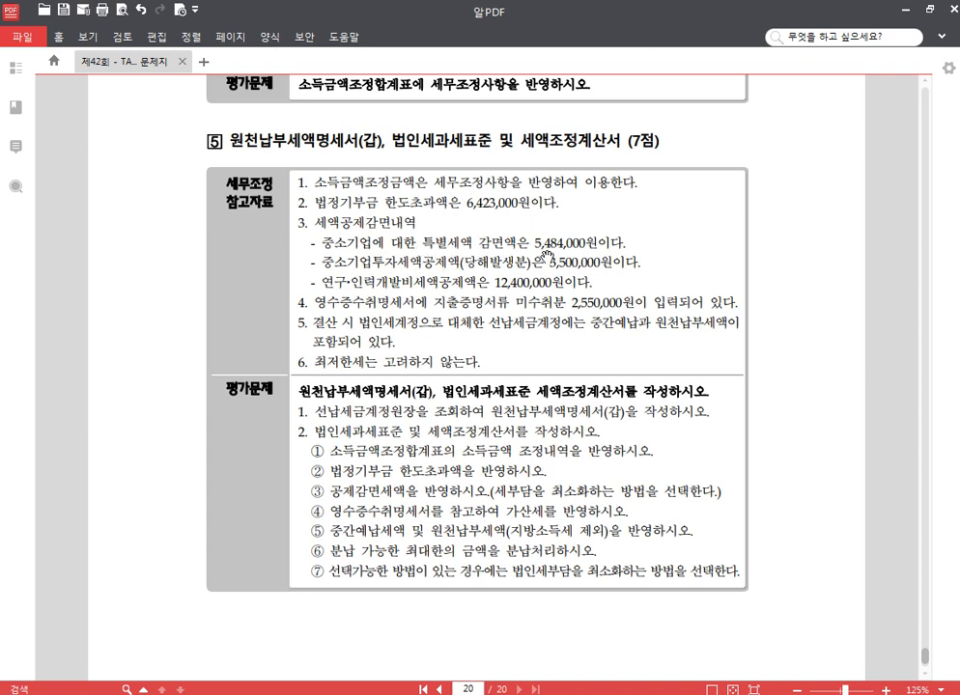
pyautogui.moveTo(534, 242); pyautogui.dragTo(583, 241)
pyautogui.moveTo(637, 262); pyautogui.dragTo(297, 261)
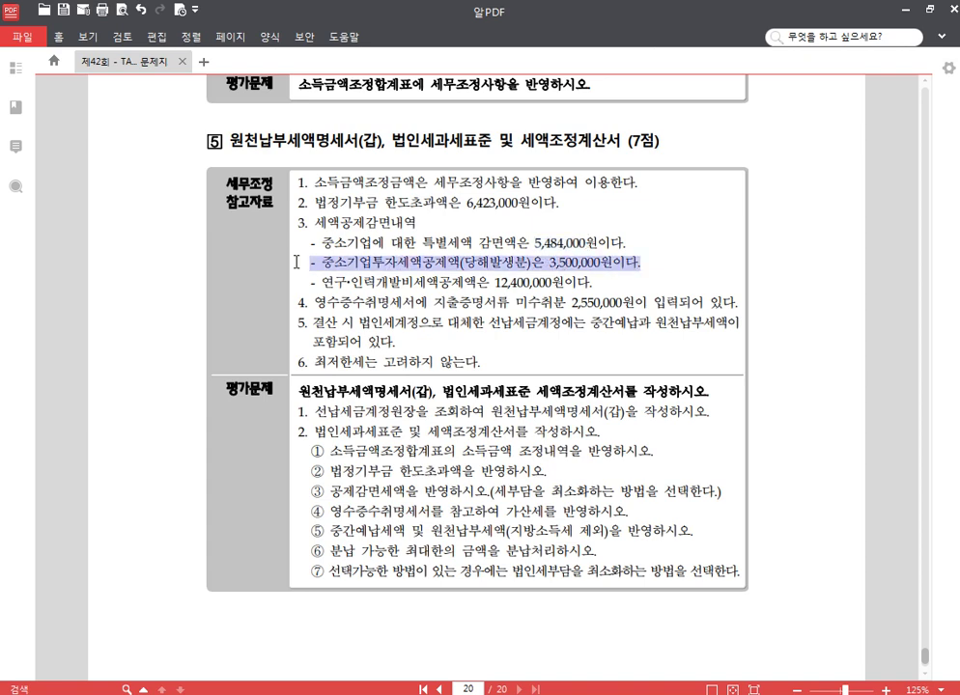
pyautogui.click(274, 186)
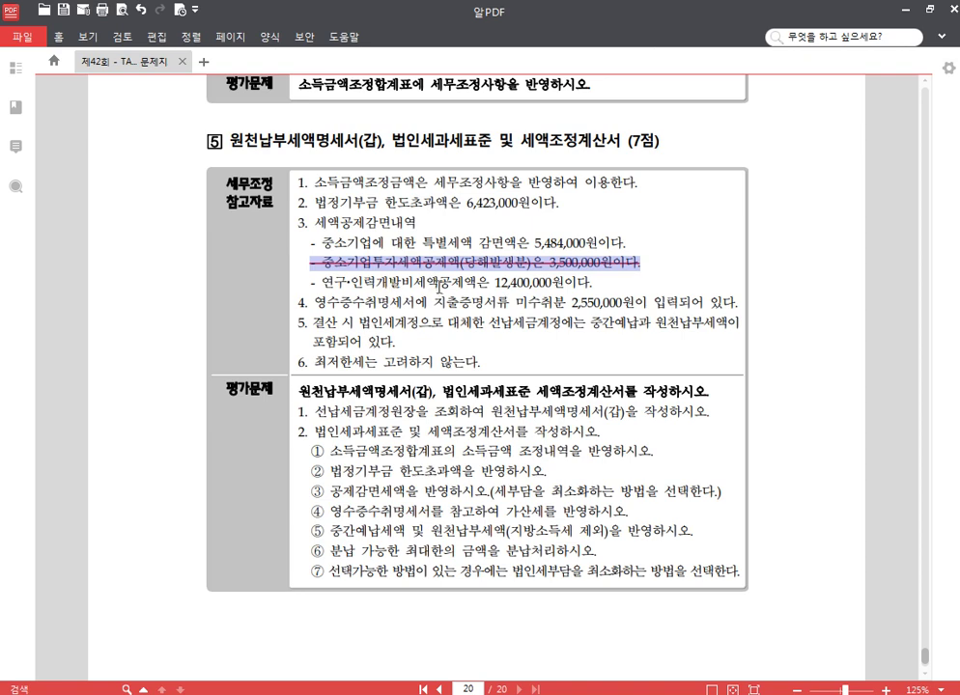
pyautogui.click(543, 287)
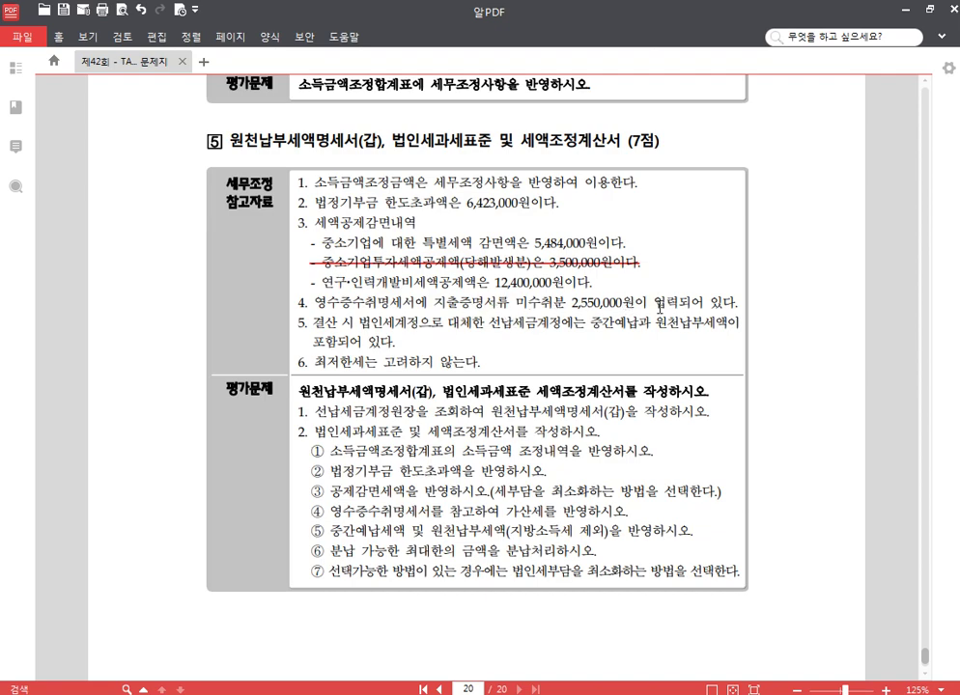
pyautogui.scroll(-1, 468, 258)
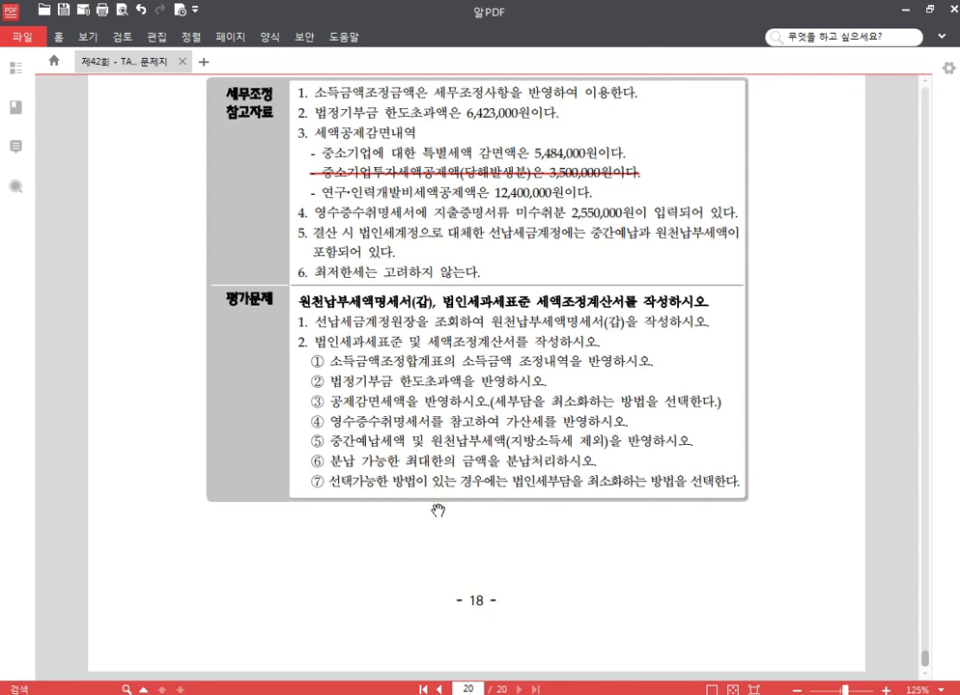
# Step: Load the 10-25 이자소득 withholding of 1,680,000 at 14% into 원천납부세액명세서(갑) from the ledger
pyautogui.hotkey('alt', 'Tab')
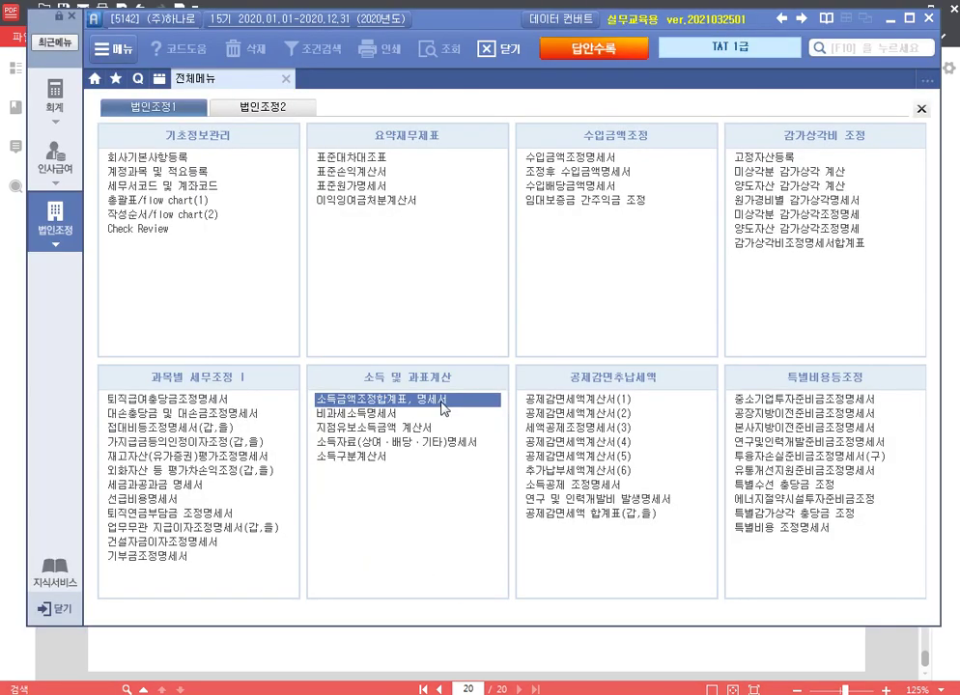
pyautogui.click(273, 113)
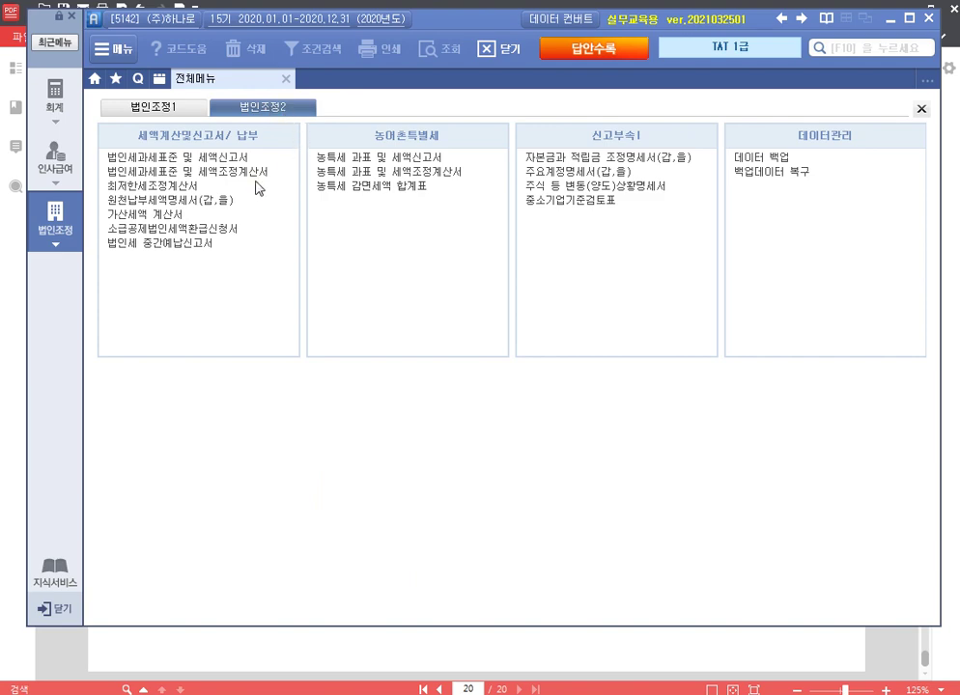
pyautogui.click(208, 201)
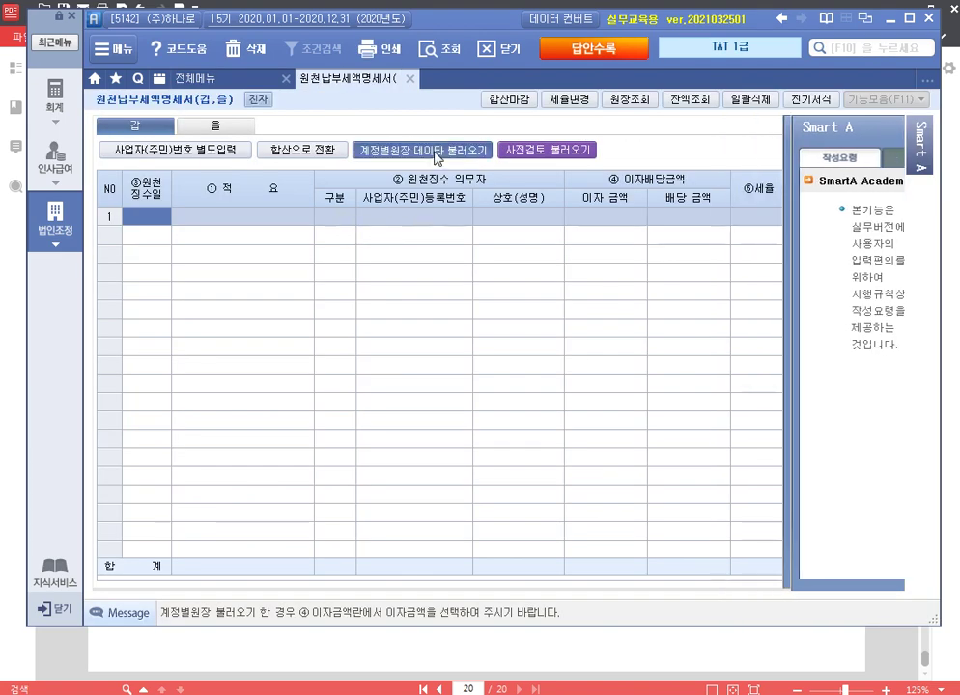
pyautogui.click(436, 152)
pyautogui.click(577, 445)
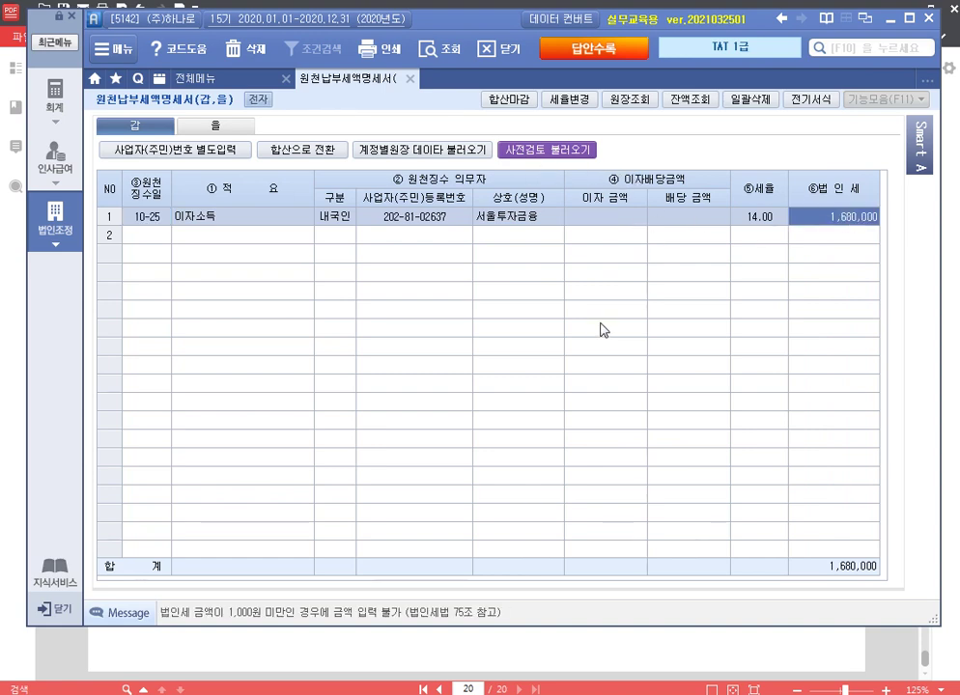
# Step: Close the withholding statement and reload 세액조정계산서 amounts from the related schedules
pyautogui.click(410, 81)
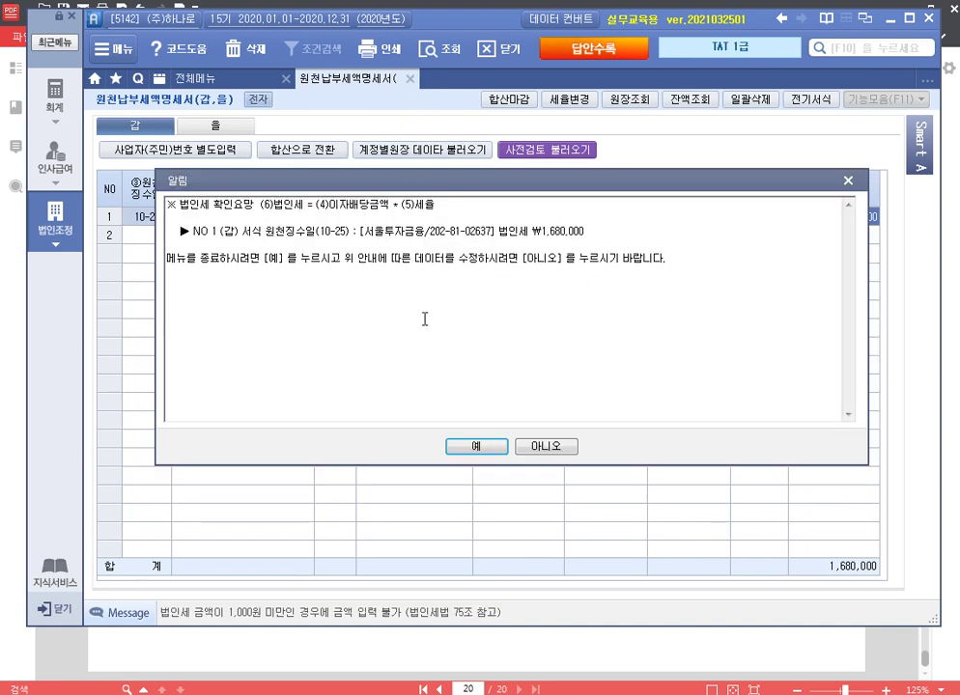
pyautogui.click(486, 450)
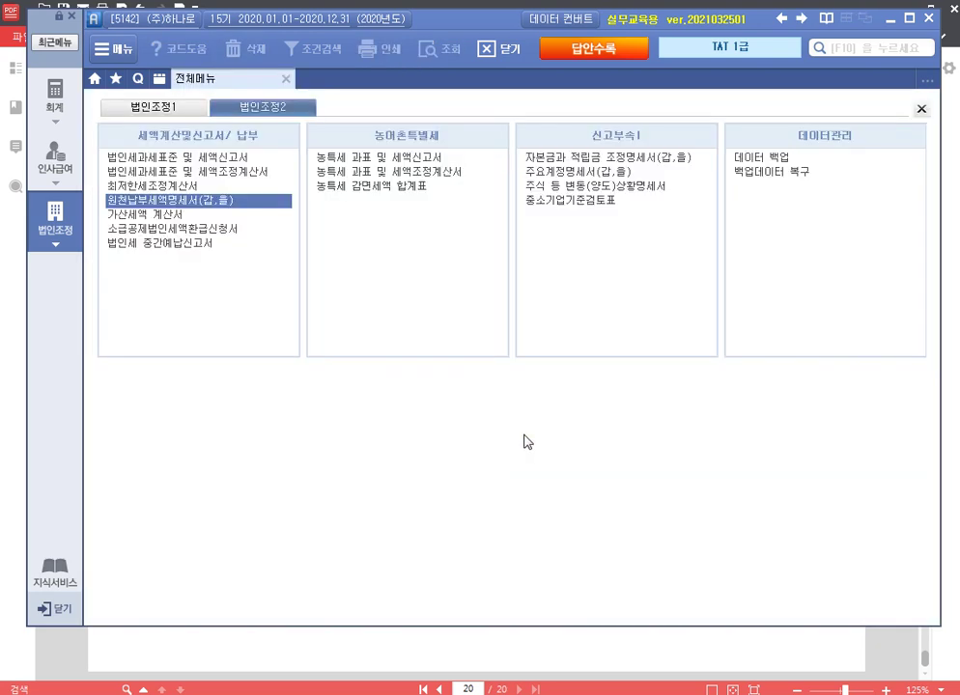
pyautogui.click(240, 172)
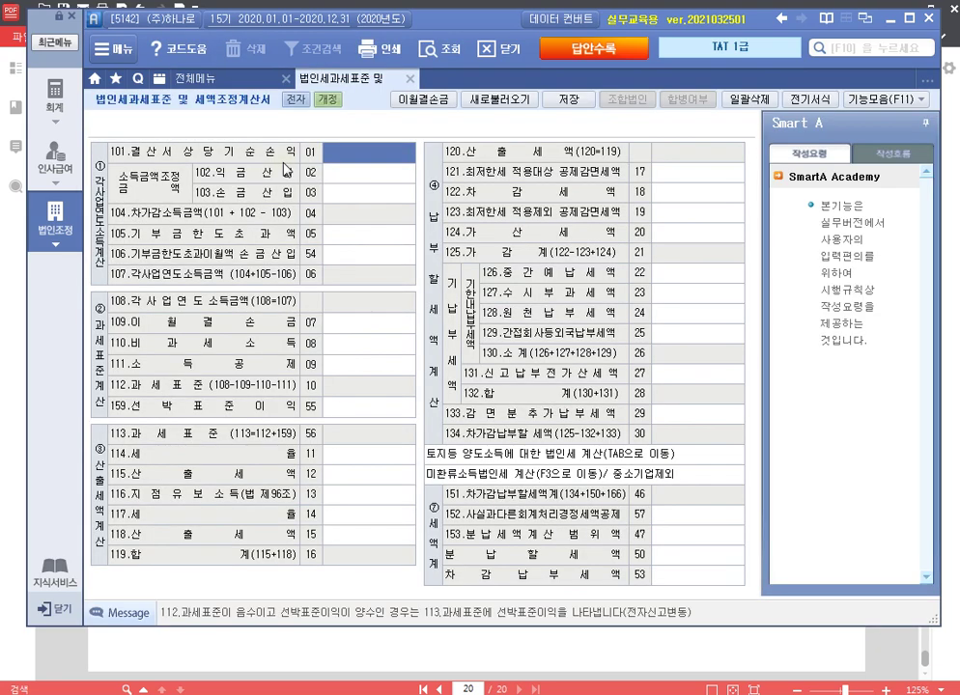
pyautogui.click(492, 100)
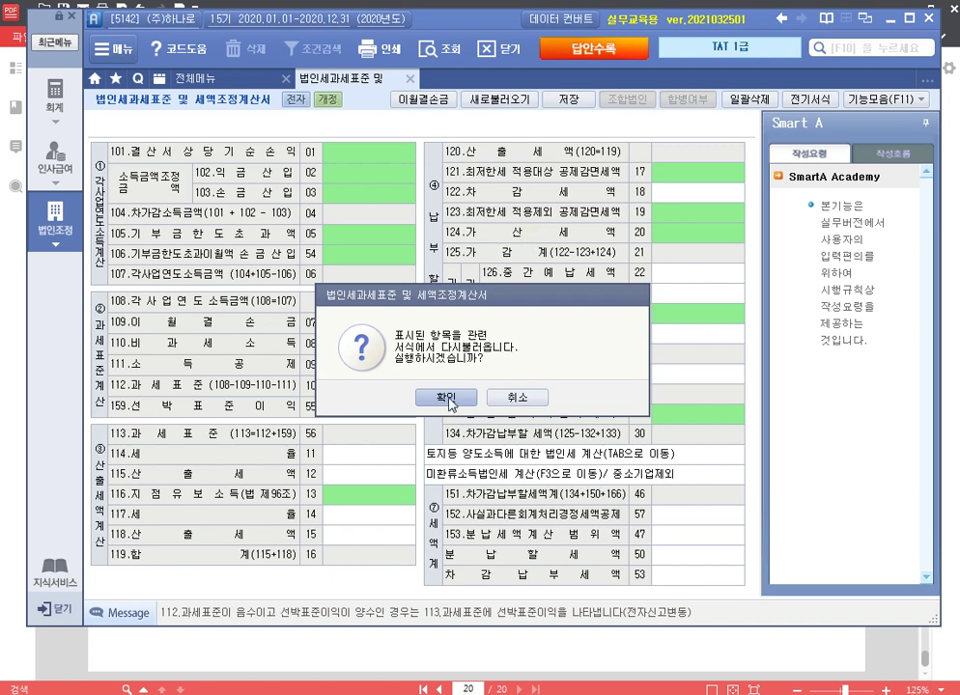
pyautogui.click(448, 397)
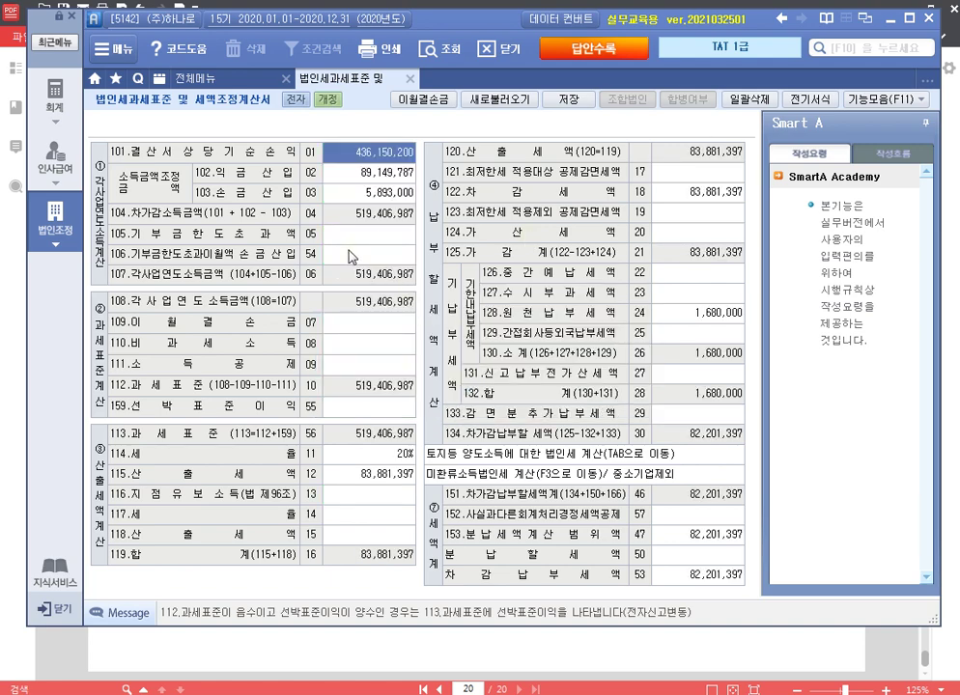
# Step: Enter 6,423,000 as the row 105 donation limit excess
pyautogui.click(379, 243)
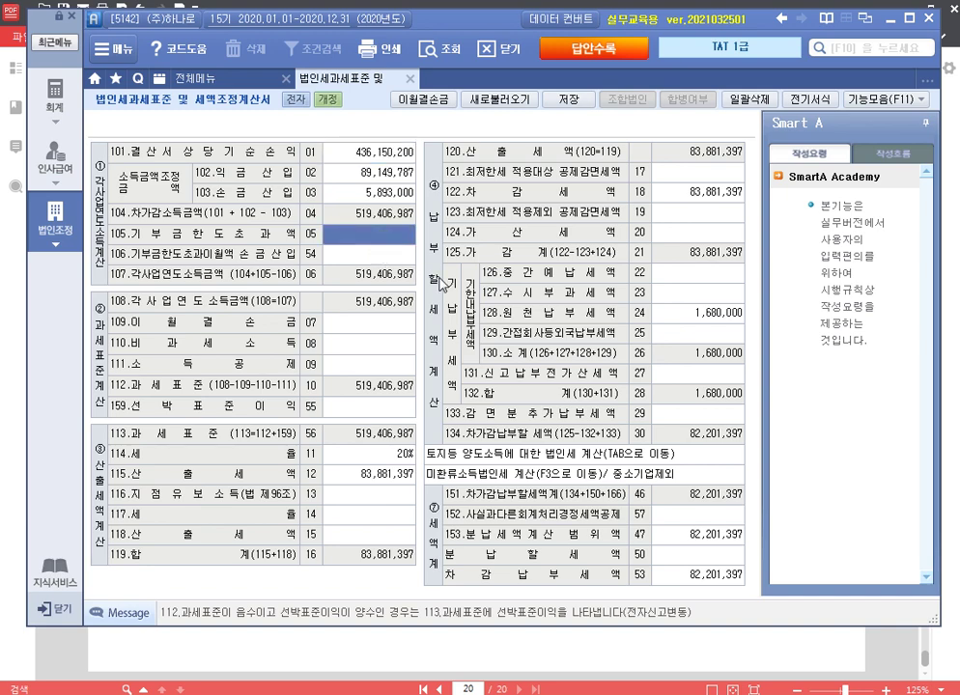
pyautogui.write('6,423,000')
pyautogui.press('Return')
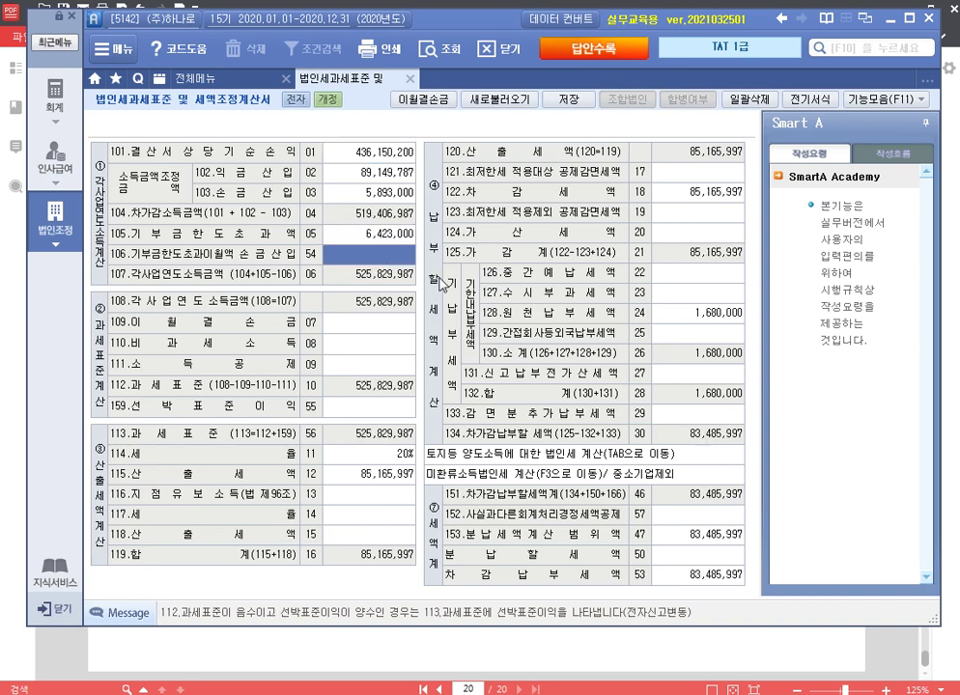
pyautogui.press('Up')
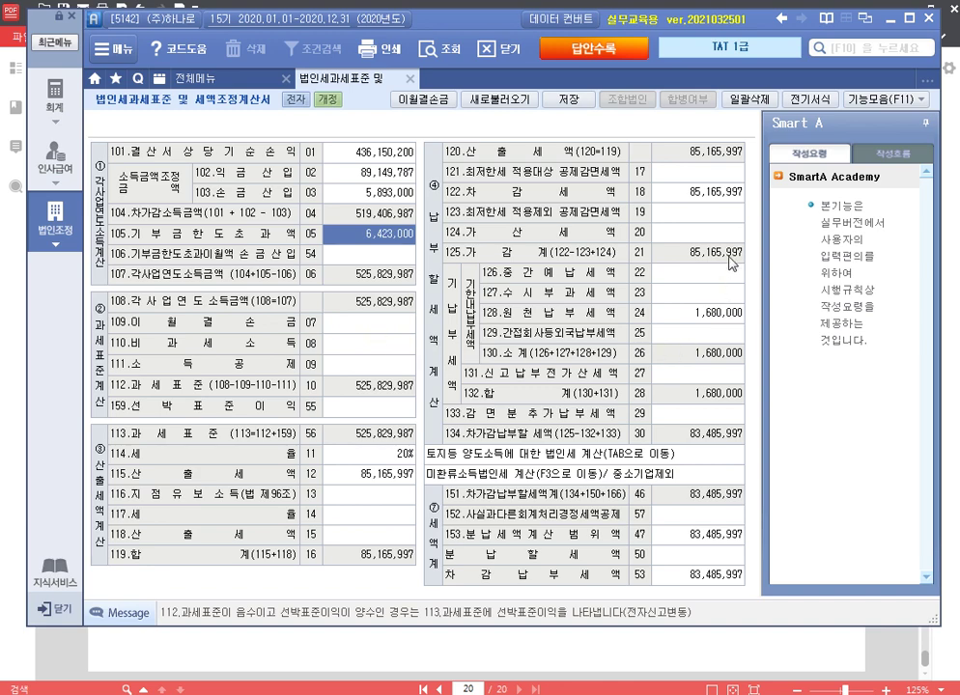
# Step: Enter 5,484,000 in row 121, 12,400,000 in row 123 and 51,000 penalty tax in row 124
pyautogui.click(731, 175)
pyautogui.write('5,4')
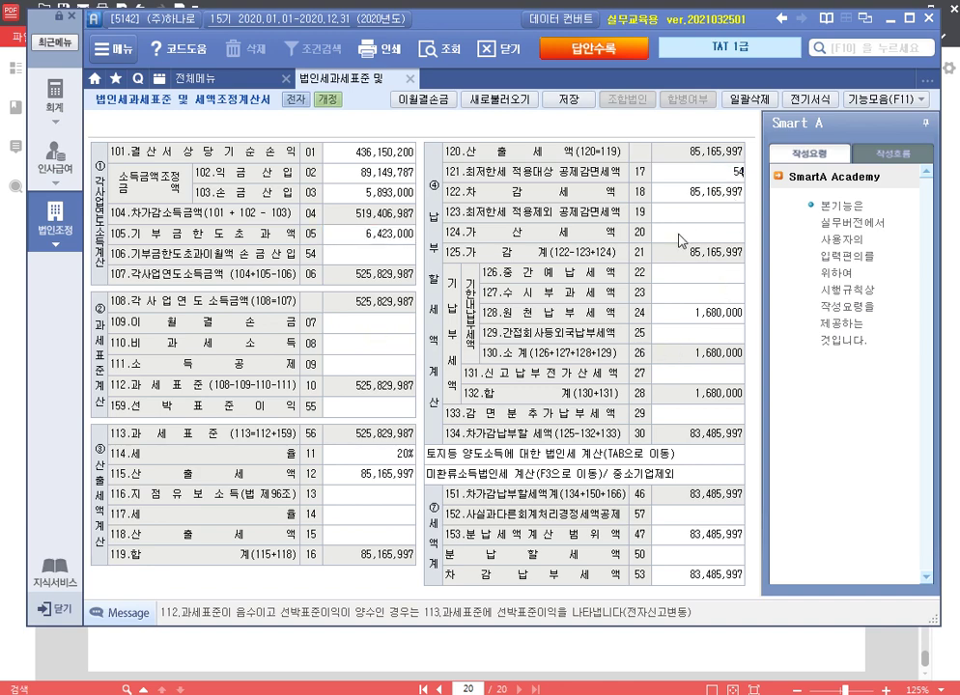
pyautogui.write('84,000')
pyautogui.press('Return')
pyautogui.press('Return')
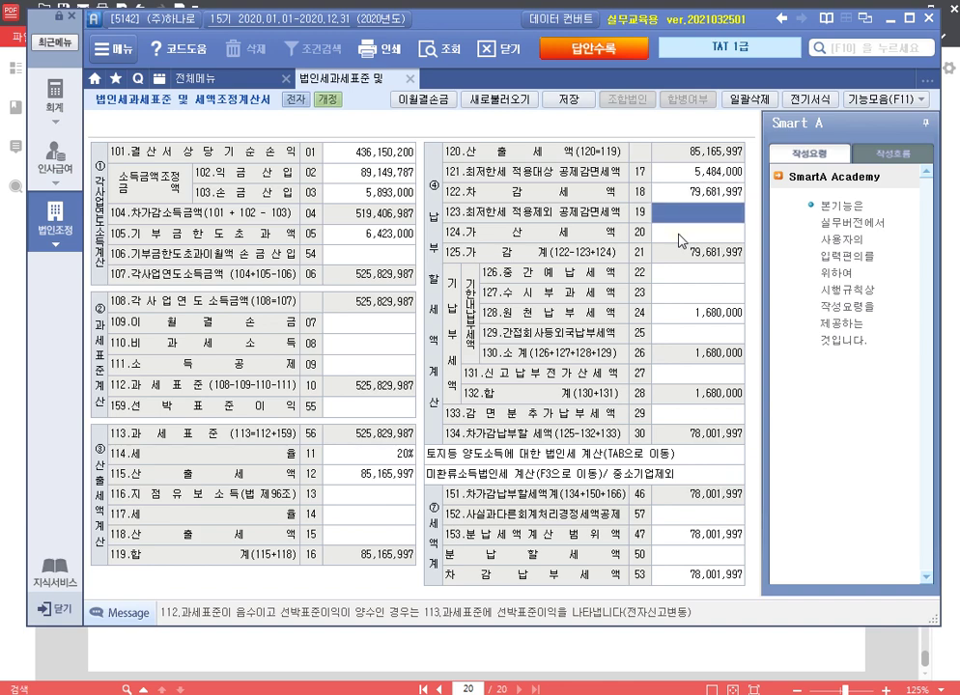
pyautogui.write('1')
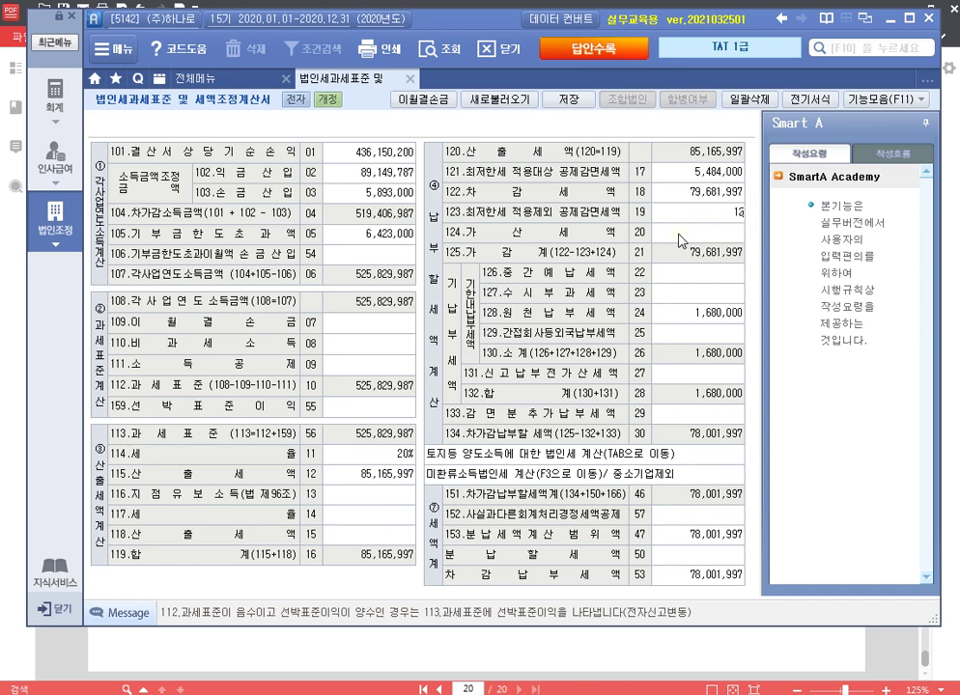
pyautogui.write('2,400,000')
pyautogui.press('Return')
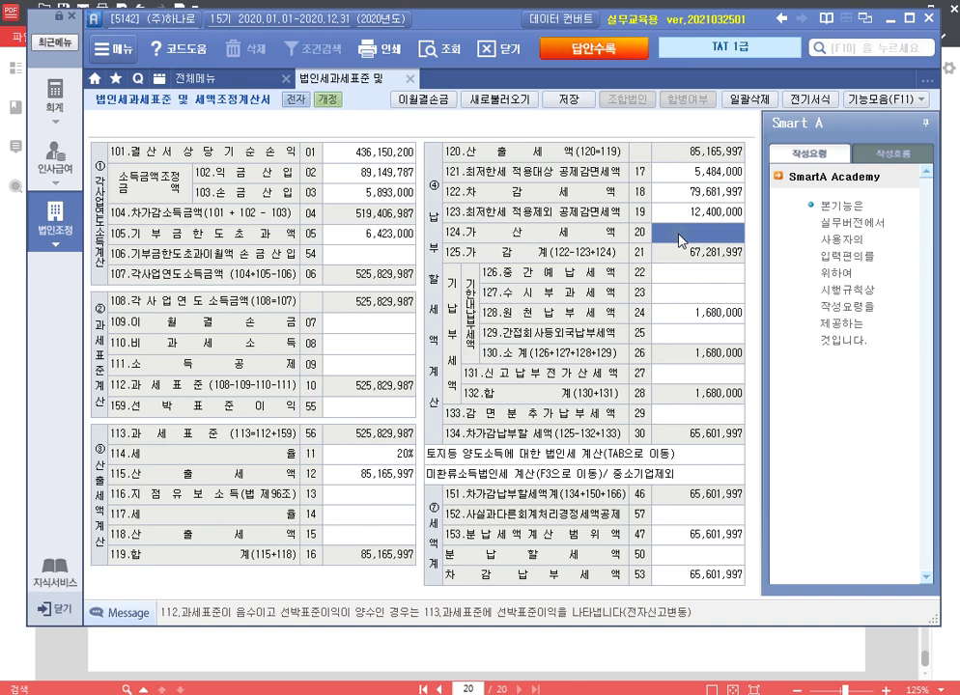
pyautogui.write('51000')
pyautogui.press('Return')
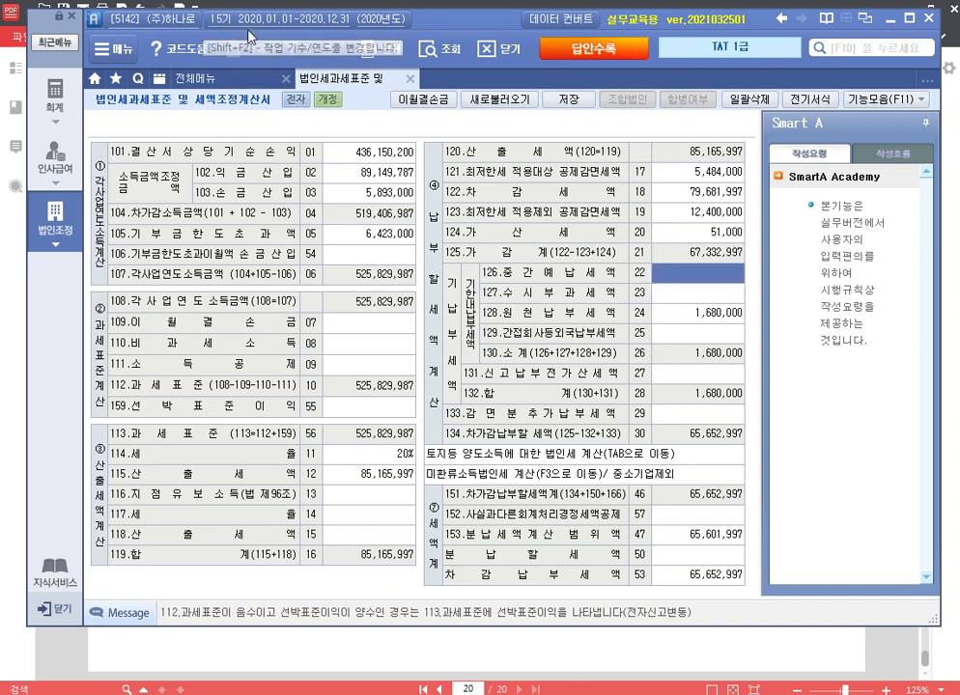
# Step: Check account 136 선납세금 in the 원천납부세액명세서 ledger lookup for the 22,500,000 interim prepayment
pyautogui.click(231, 80)
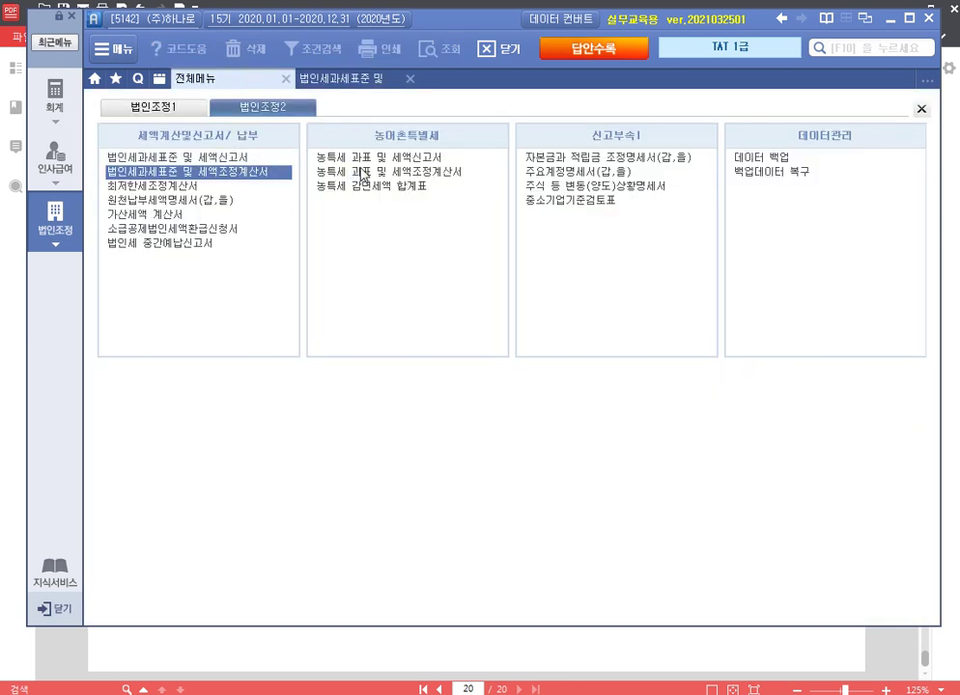
pyautogui.click(206, 201)
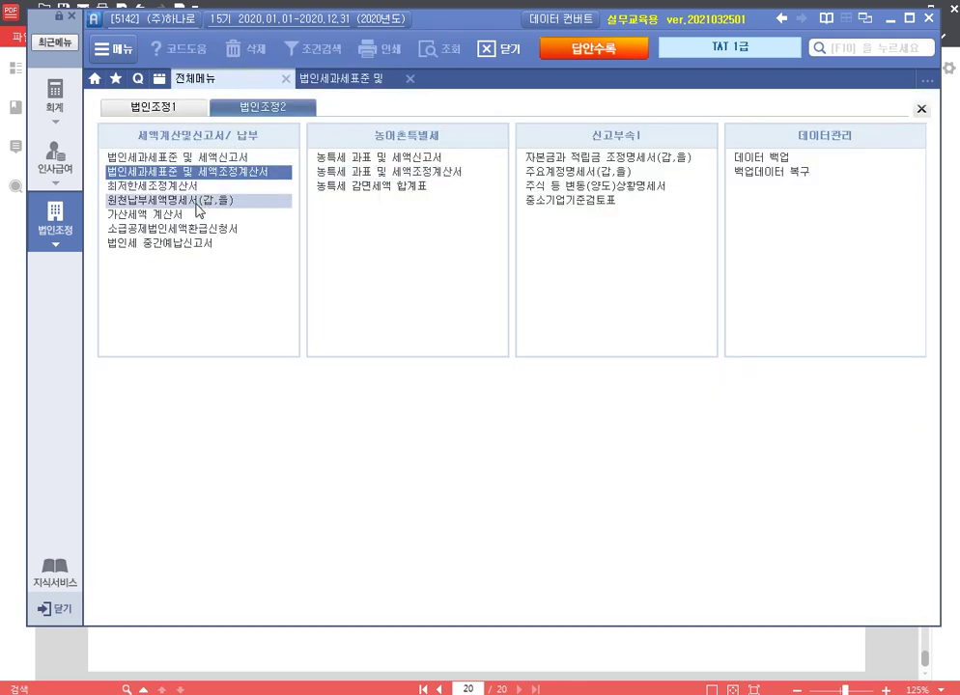
pyautogui.click(629, 99)
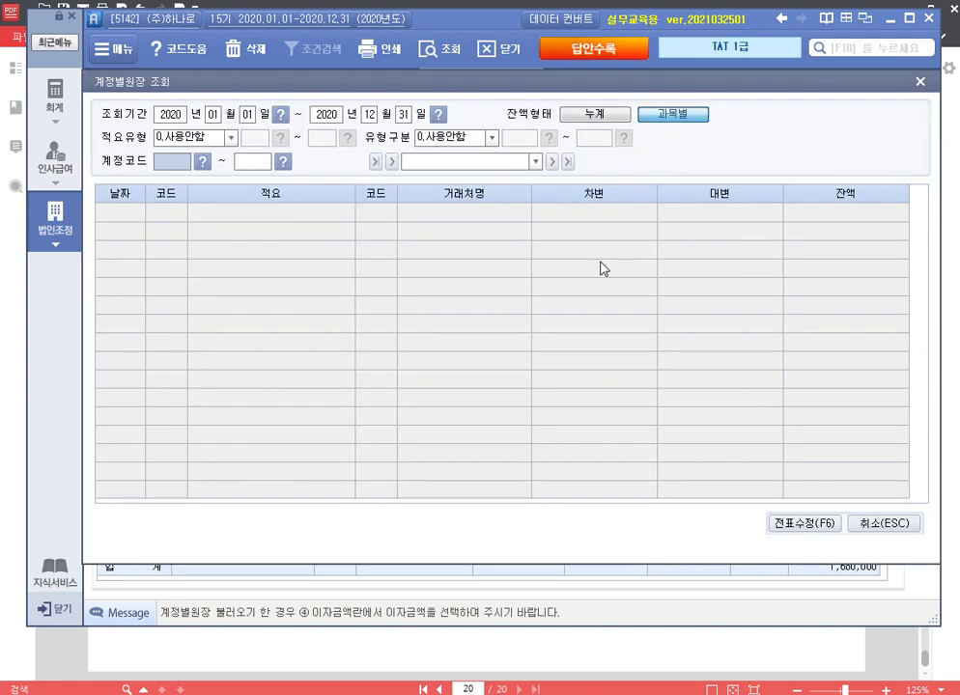
pyautogui.write('136')
pyautogui.press('Return')
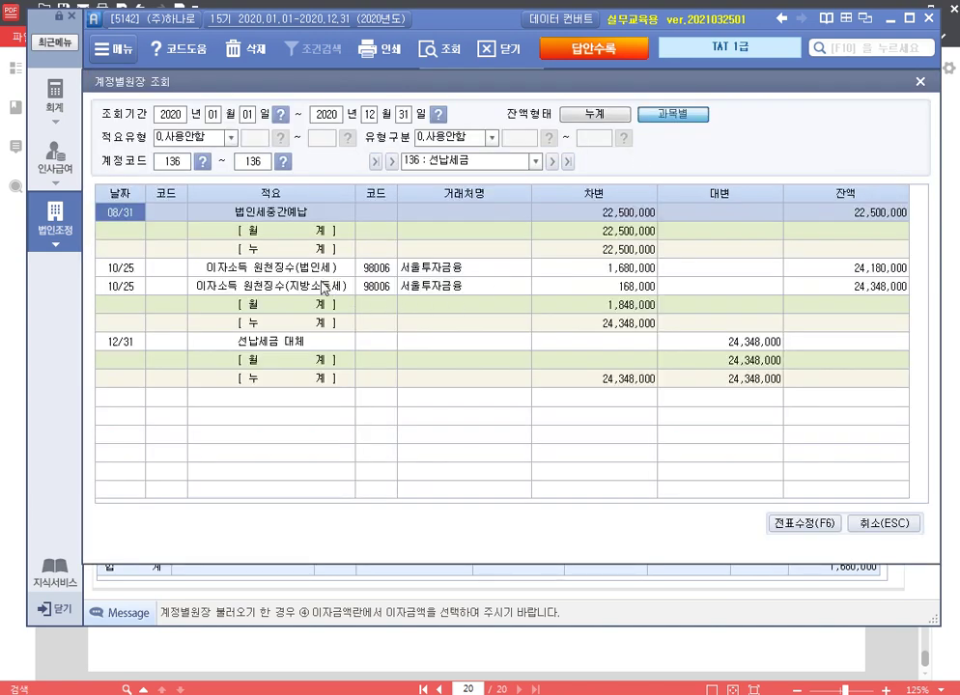
pyautogui.click(594, 211)
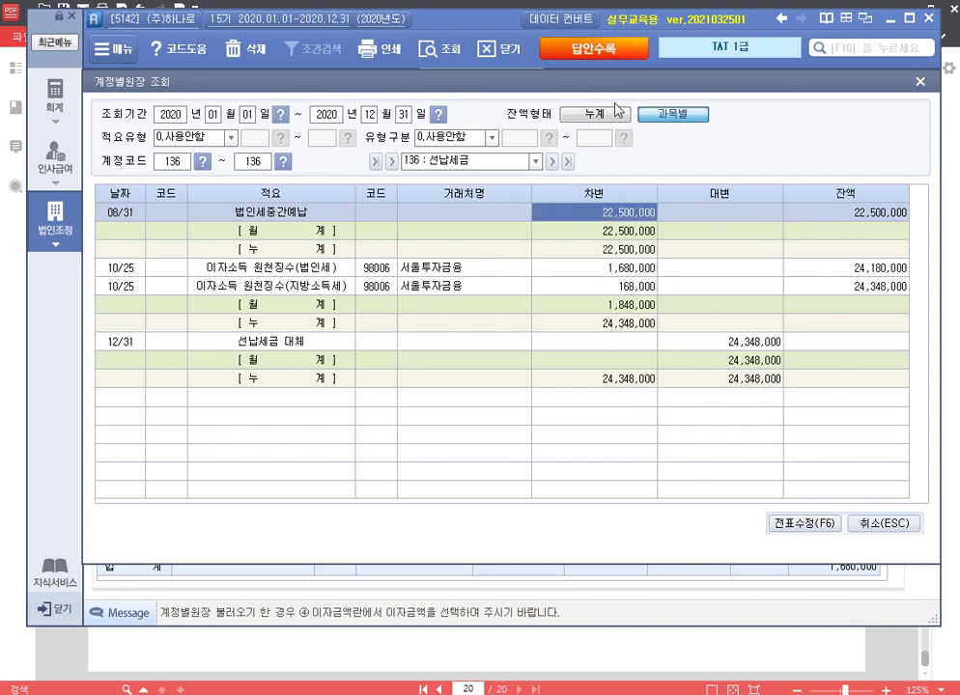
pyautogui.click(920, 81)
pyautogui.click(349, 85)
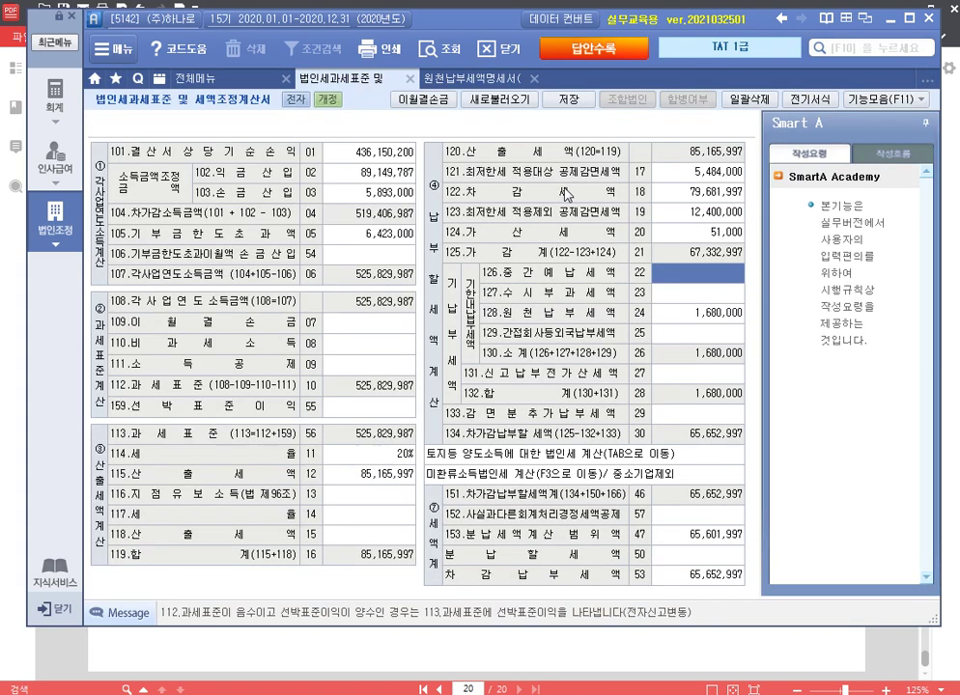
# Step: Enter the line 126 interim prepaid tax and a 21,550,998 cash installment amount
pyautogui.write('325')
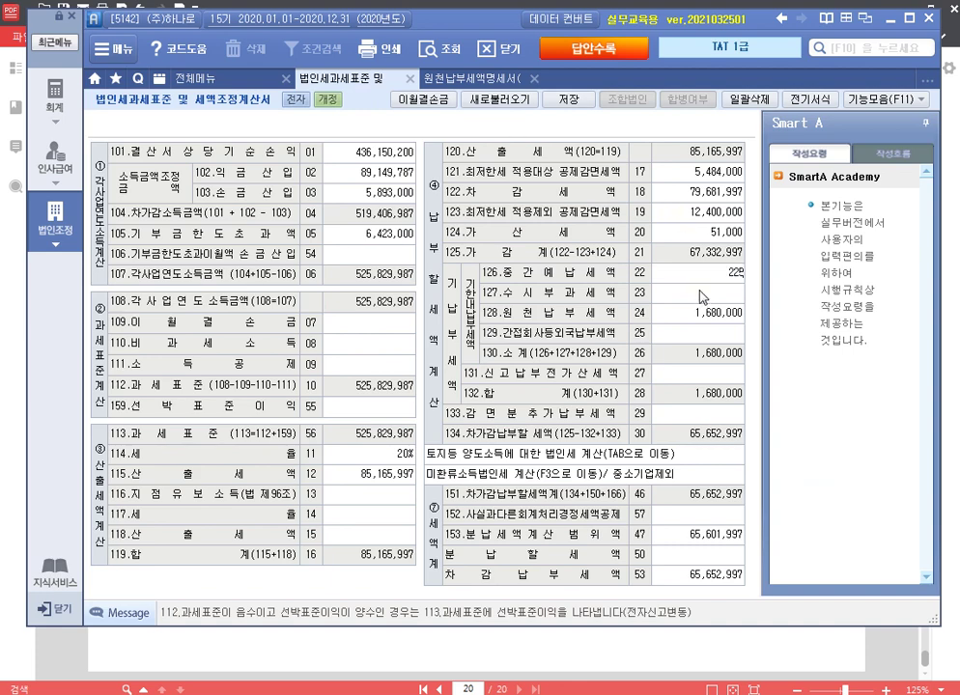
pyautogui.write('0000')
pyautogui.press('Return')
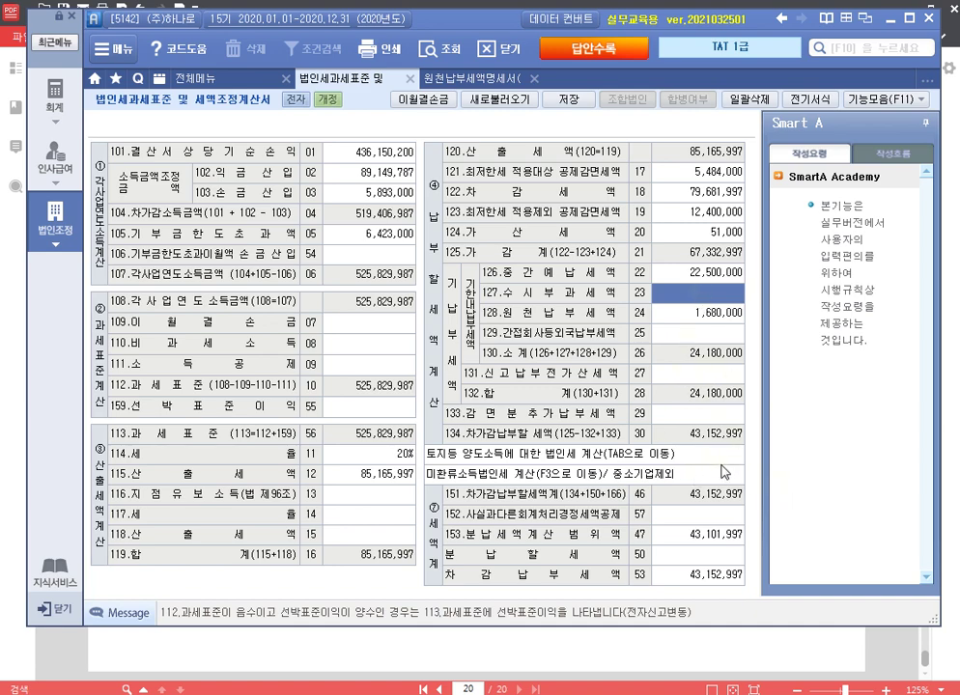
pyautogui.click(714, 556)
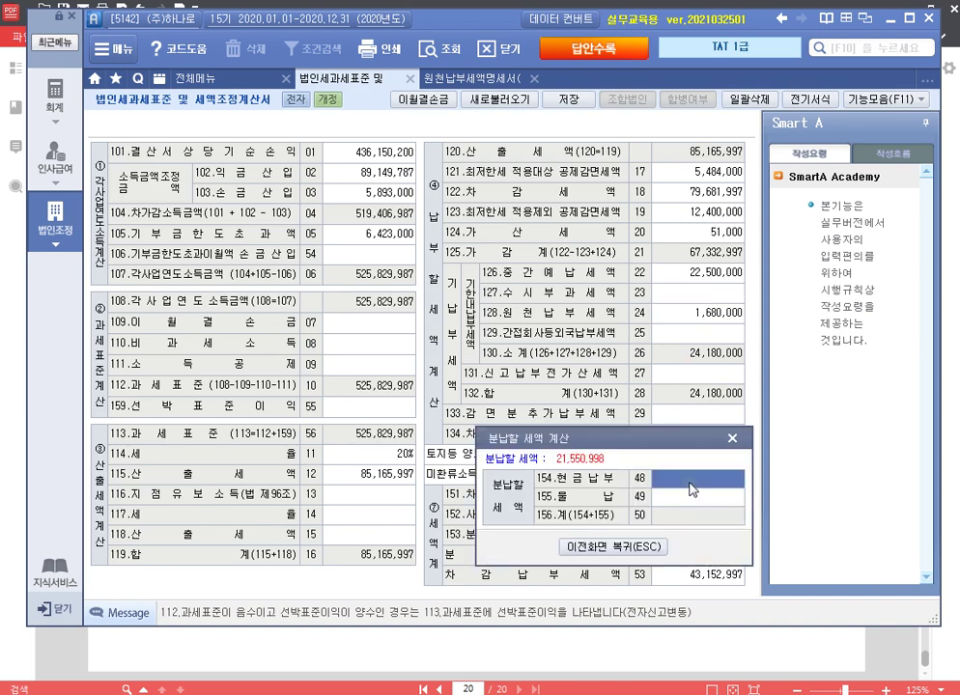
pyautogui.write('21,55')
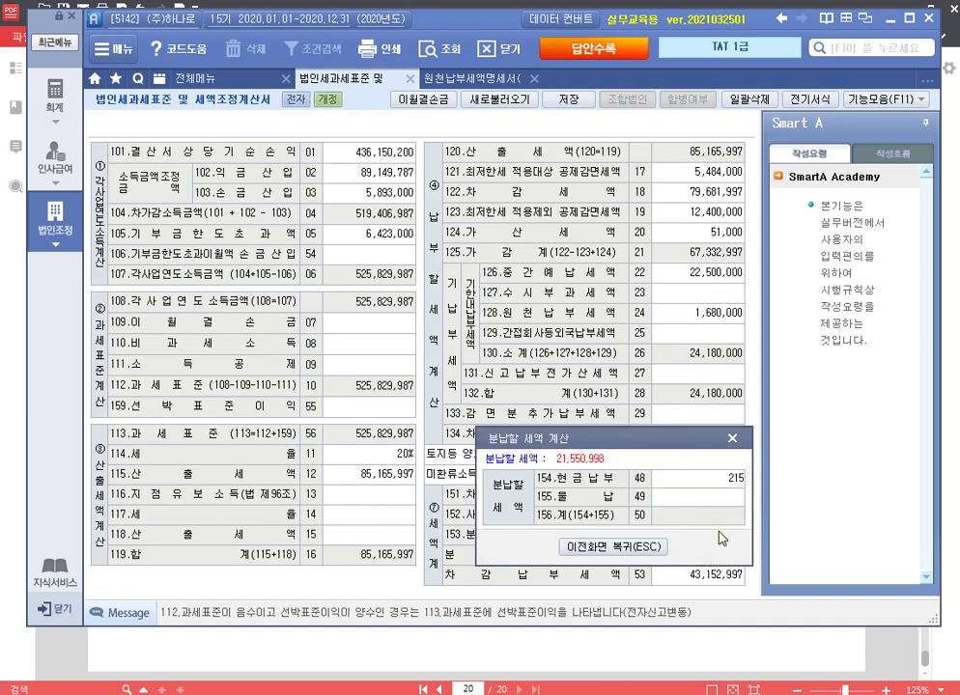
pyautogui.write('0,998')
pyautogui.press('Return')
pyautogui.click(610, 548)
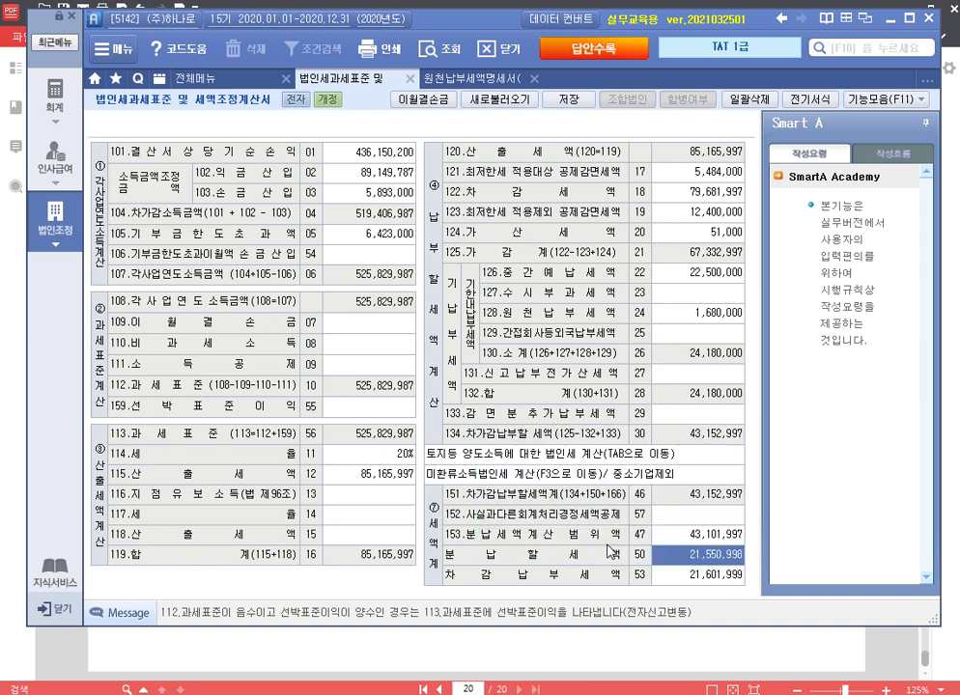
# Step: Save the tax adjustment form, then close it and the withholding tax statement
pyautogui.click(569, 100)
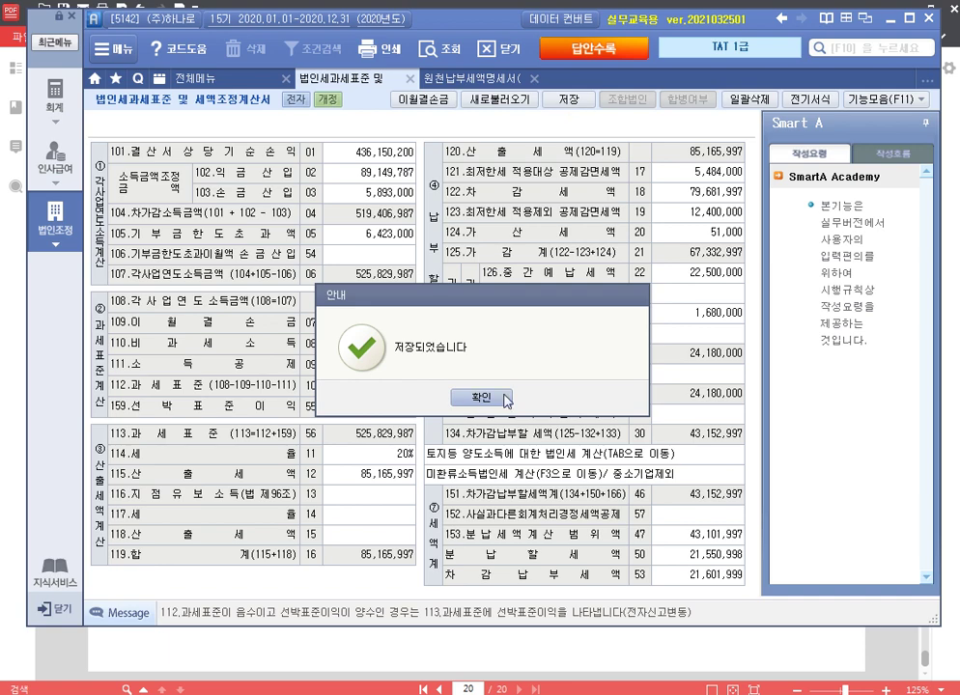
pyautogui.click(504, 398)
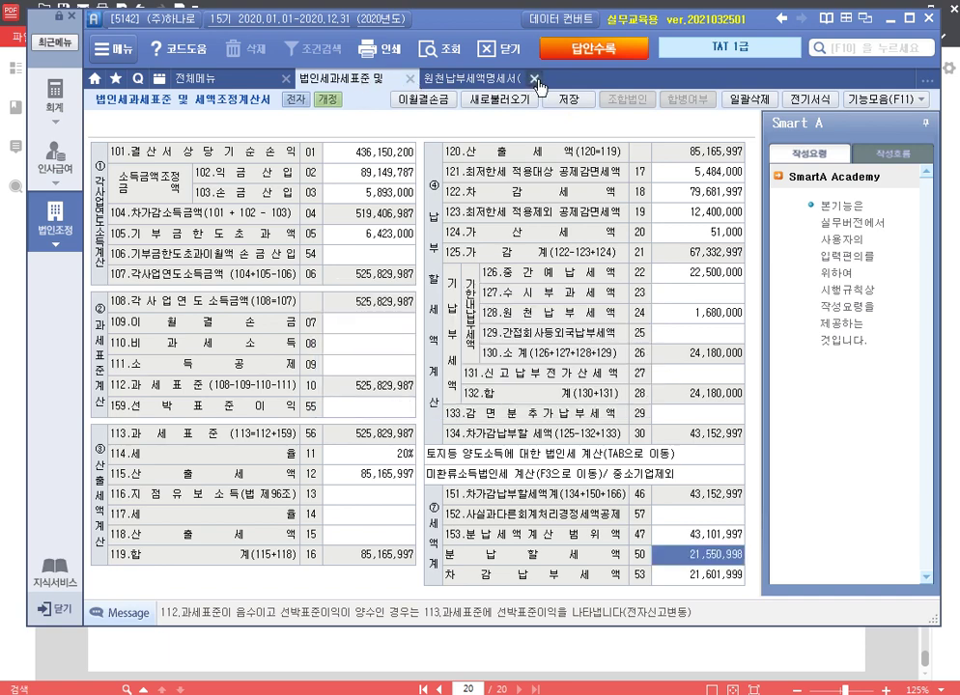
pyautogui.click(536, 81)
pyautogui.click(486, 450)
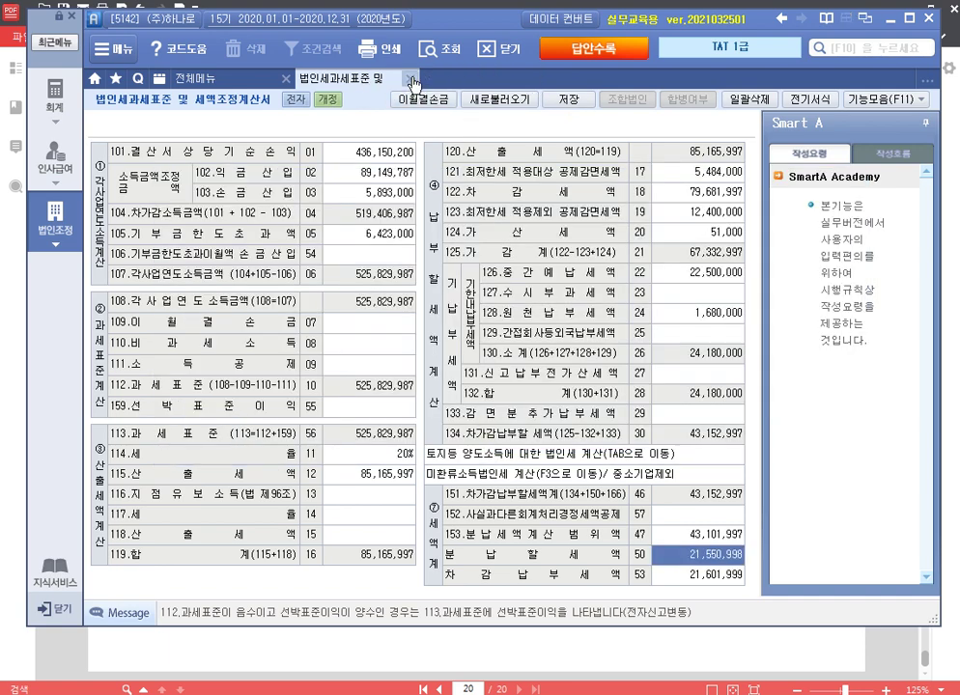
pyautogui.click(413, 83)
pyautogui.click(956, 333)
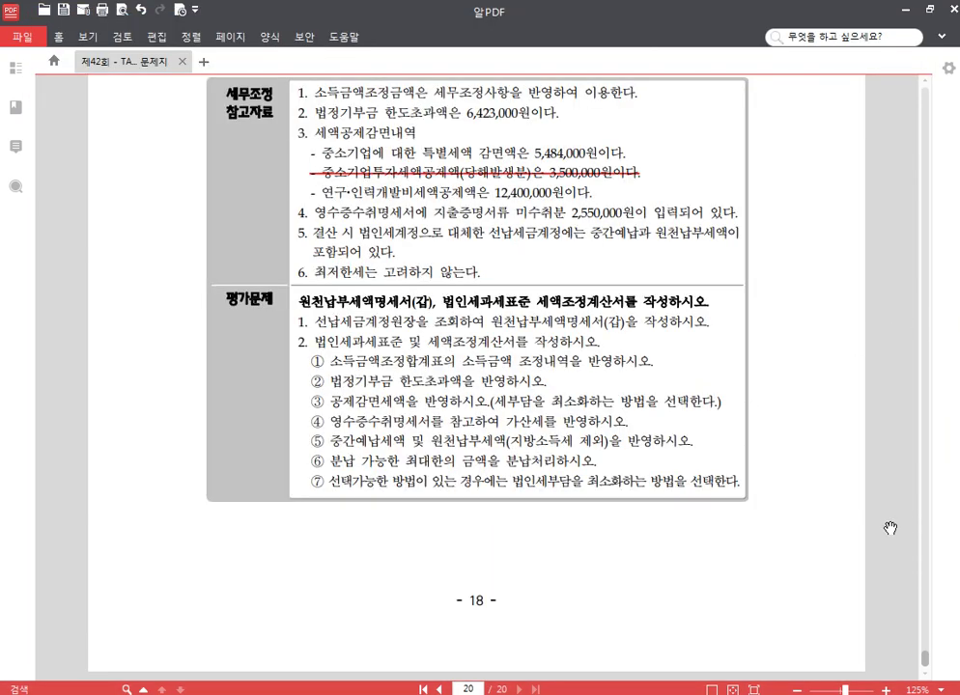
# Step: Highlight answer ④ 진수 for question [1] on page 3 of the exam PDF
pyautogui.moveTo(926, 657); pyautogui.dragTo(926, 165)
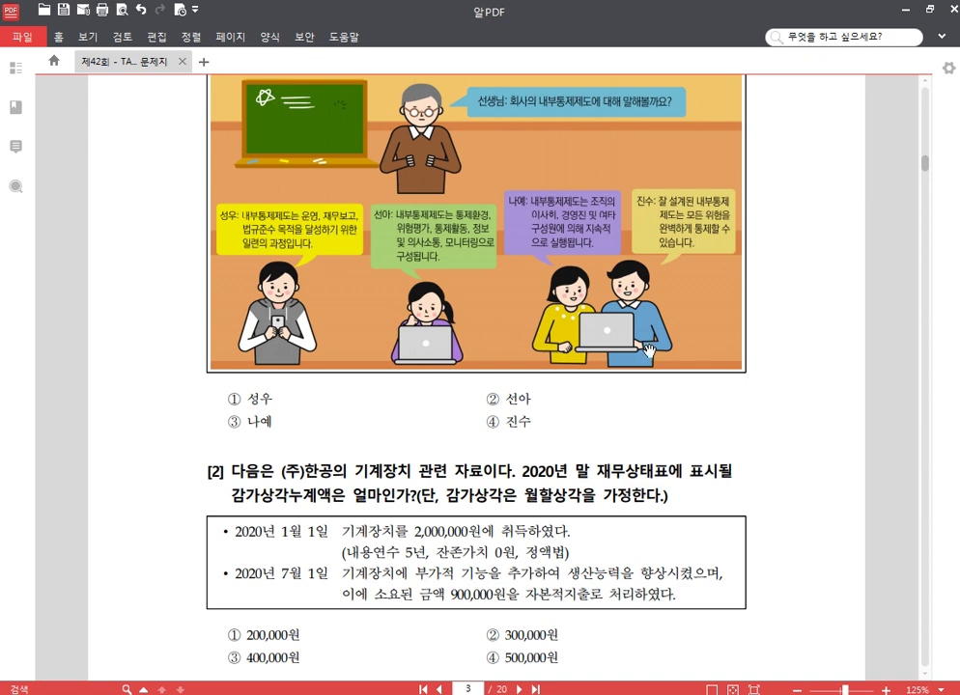
pyautogui.scroll(1, 600, 473)
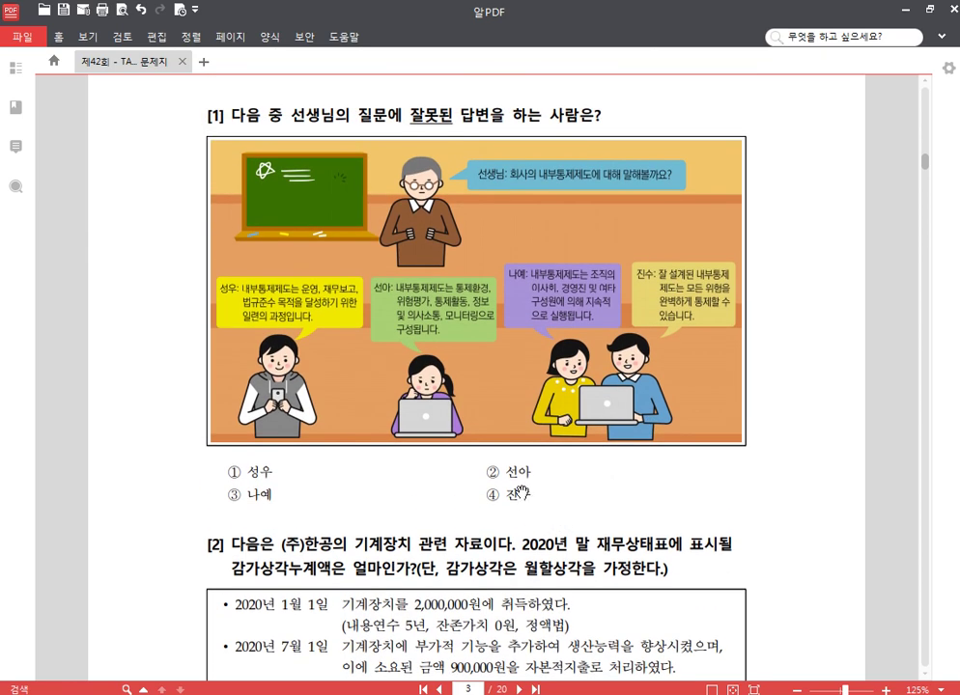
pyautogui.moveTo(529, 496); pyautogui.dragTo(483, 496)
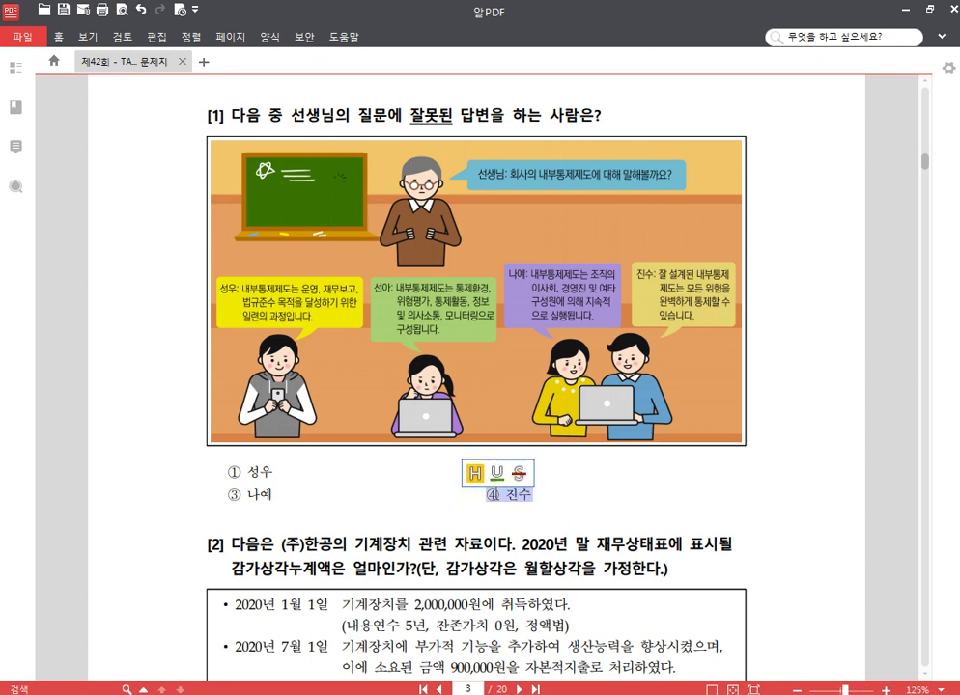
pyautogui.click(473, 475)
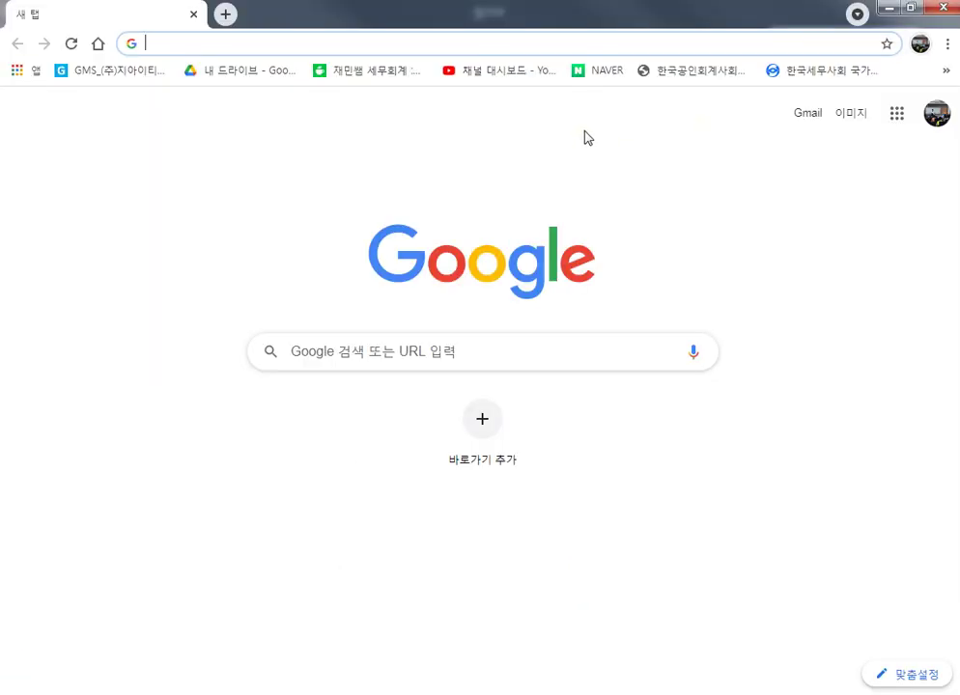
# Step: Open the 내부회계관리제도 모범규준 post from page 2 of the 재민쌤 세무회계 참고자료 board
pyautogui.click(381, 71)
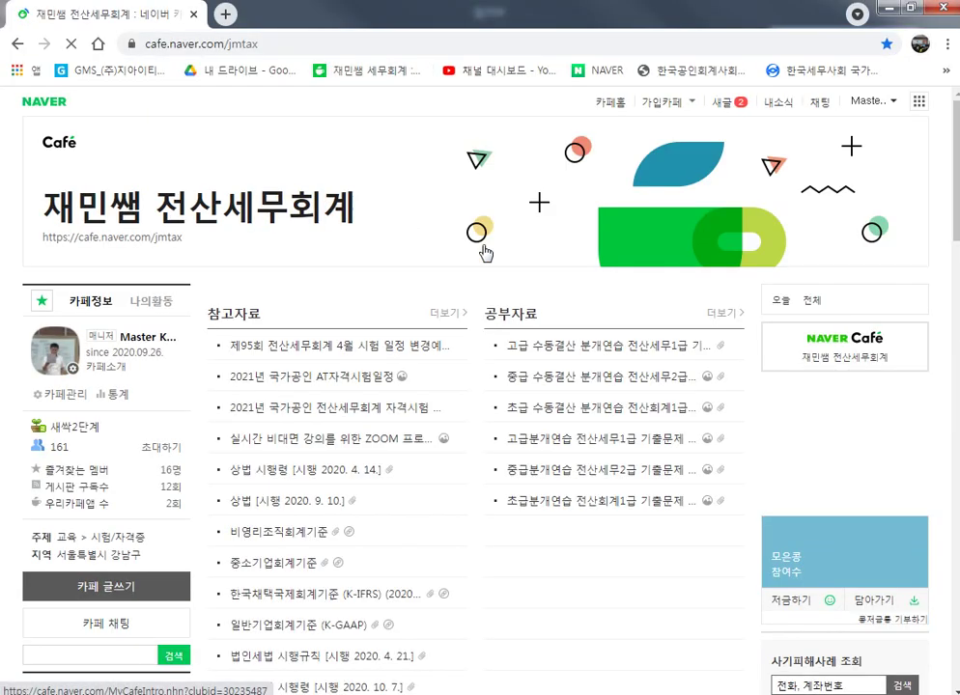
pyautogui.click(460, 319)
pyautogui.scroll(-3, 531, 483)
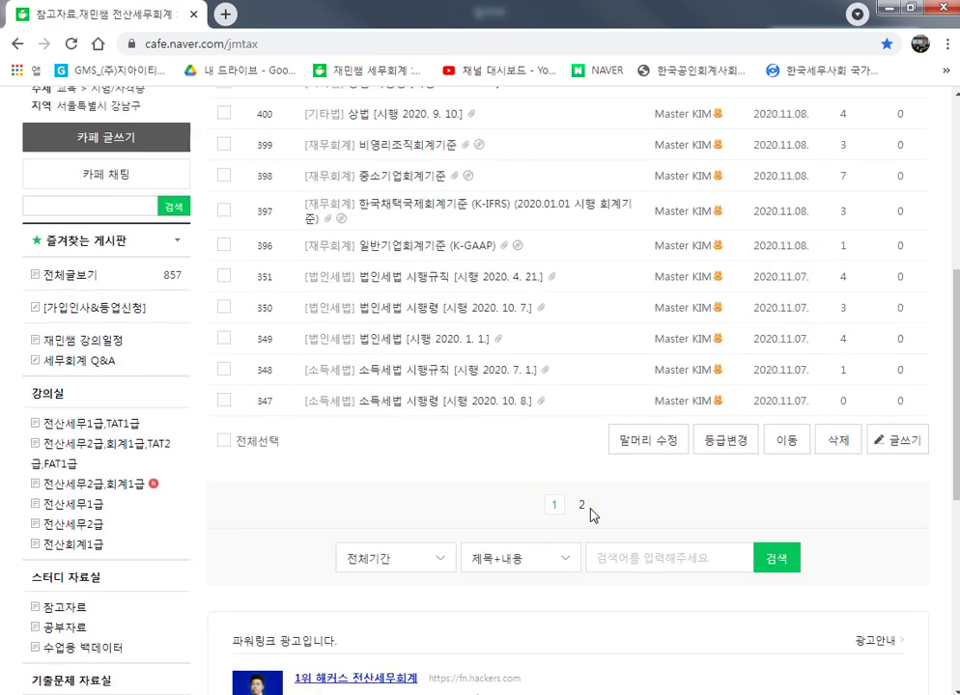
pyautogui.click(583, 505)
pyautogui.scroll(-2, 540, 493)
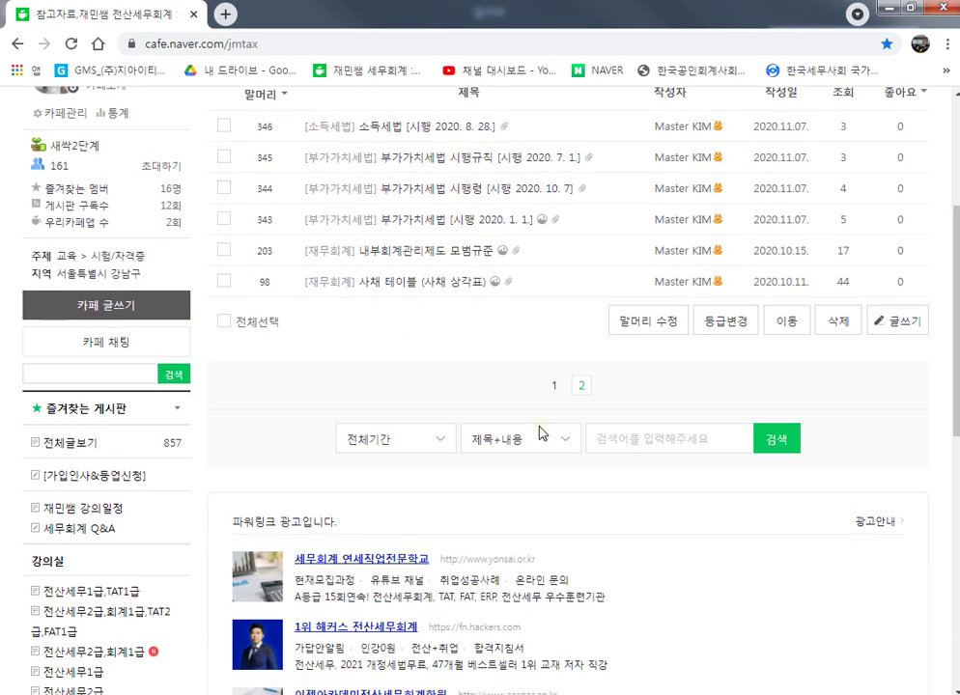
pyautogui.click(459, 255)
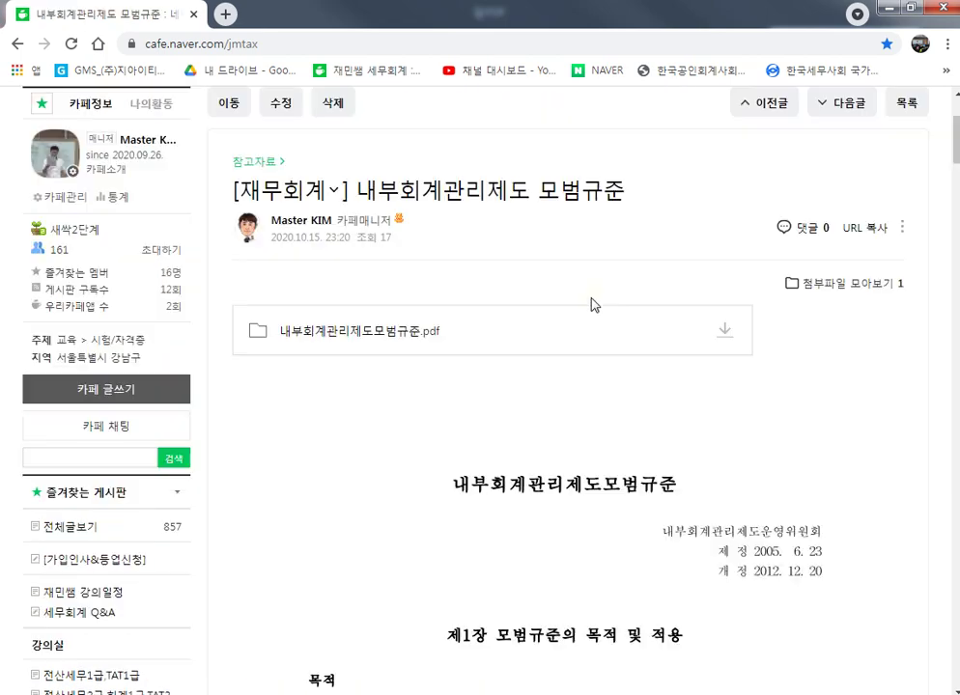
# Step: Read through the 모범규준 post, then minimize the browser
pyautogui.scroll(-11, 560, 401)
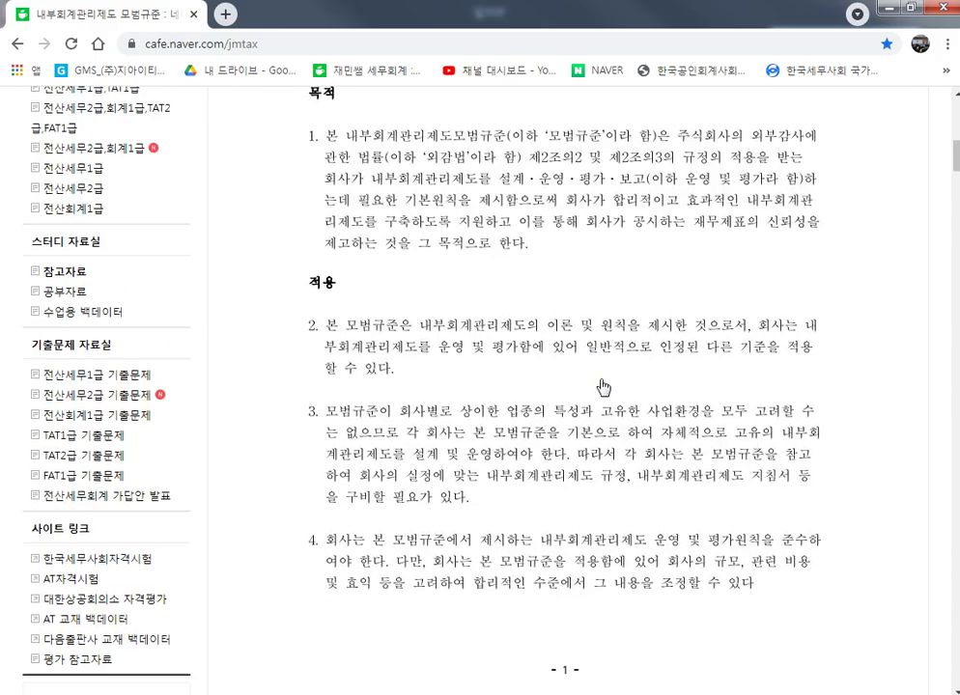
pyautogui.scroll(-5, 601, 385)
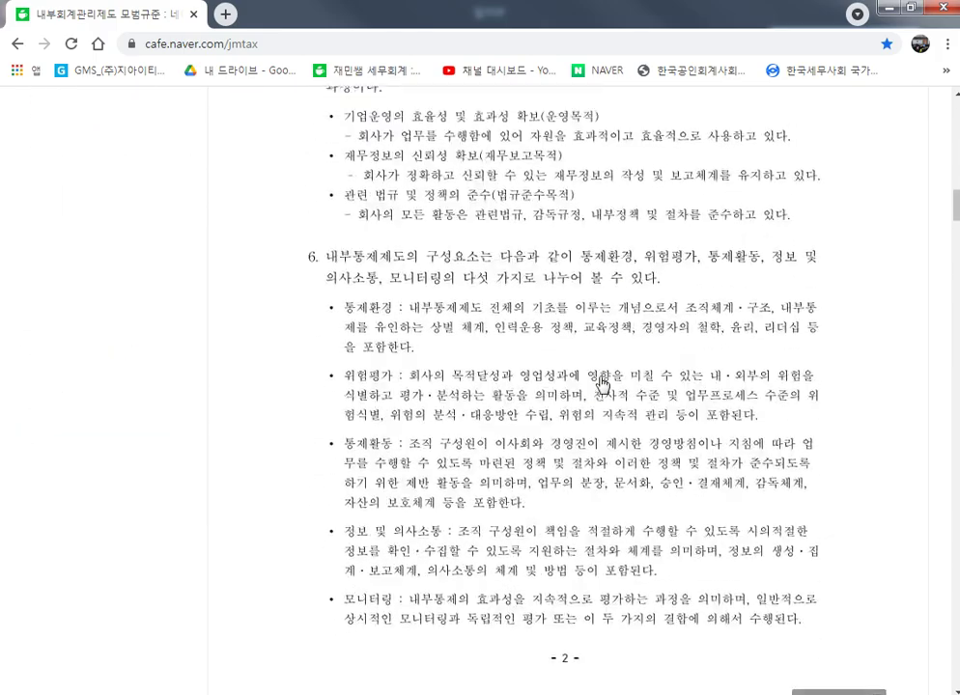
pyautogui.scroll(1, 579, 338)
pyautogui.scroll(-4, 529, 271)
pyautogui.scroll(-19, 526, 326)
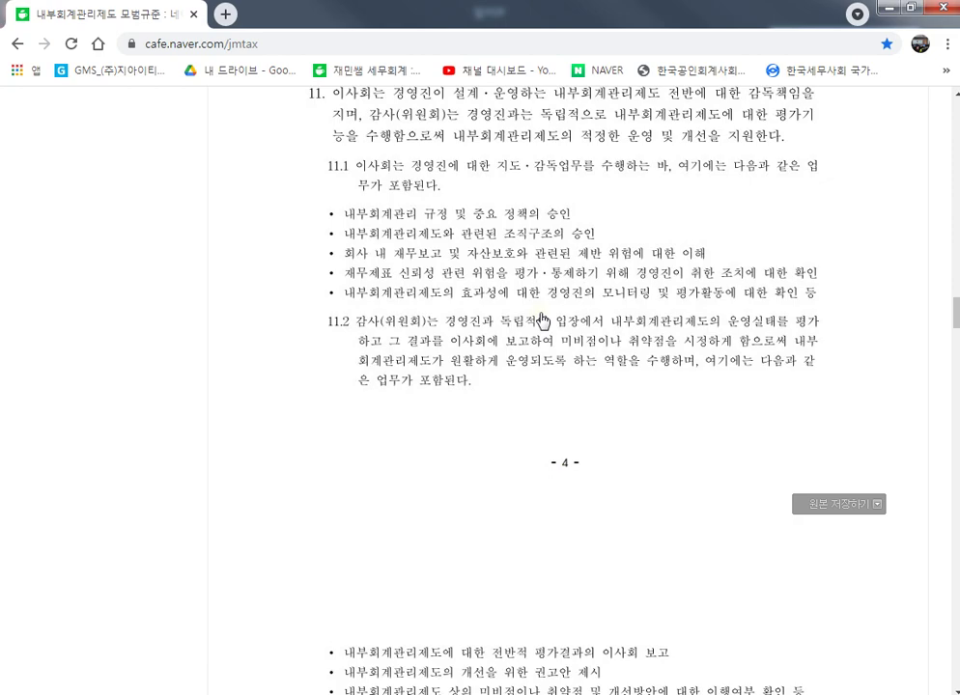
pyautogui.scroll(-8, 544, 321)
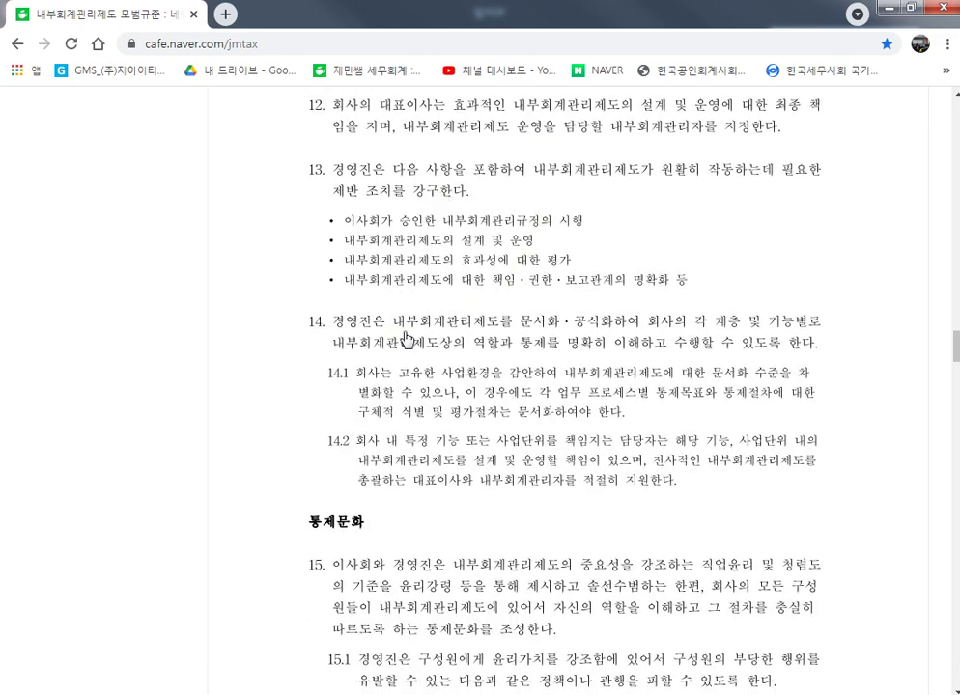
pyautogui.scroll(-5, 405, 337)
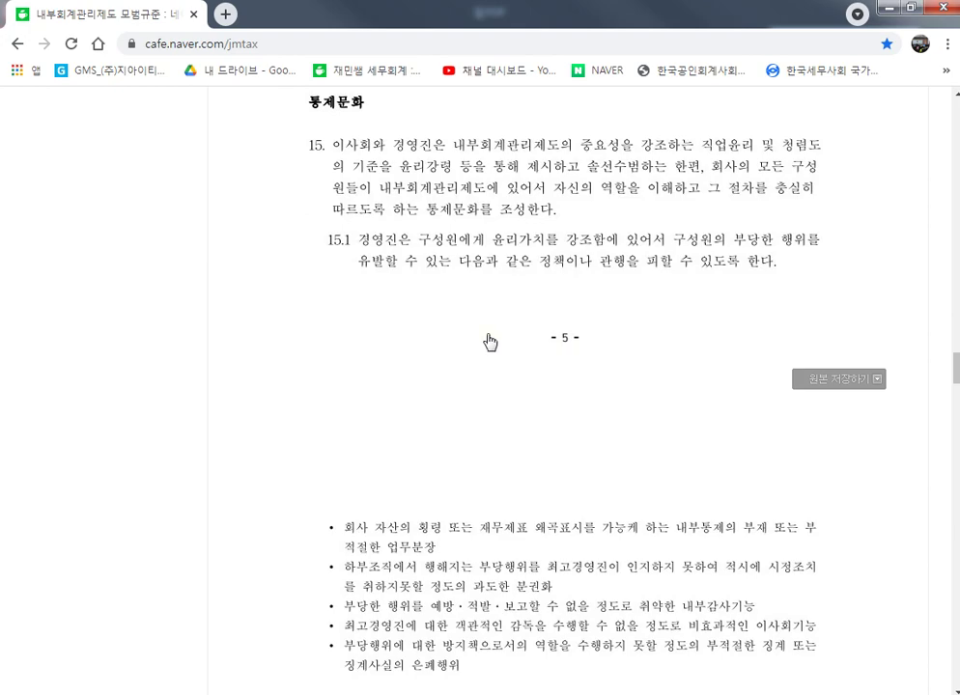
pyautogui.scroll(-7, 491, 342)
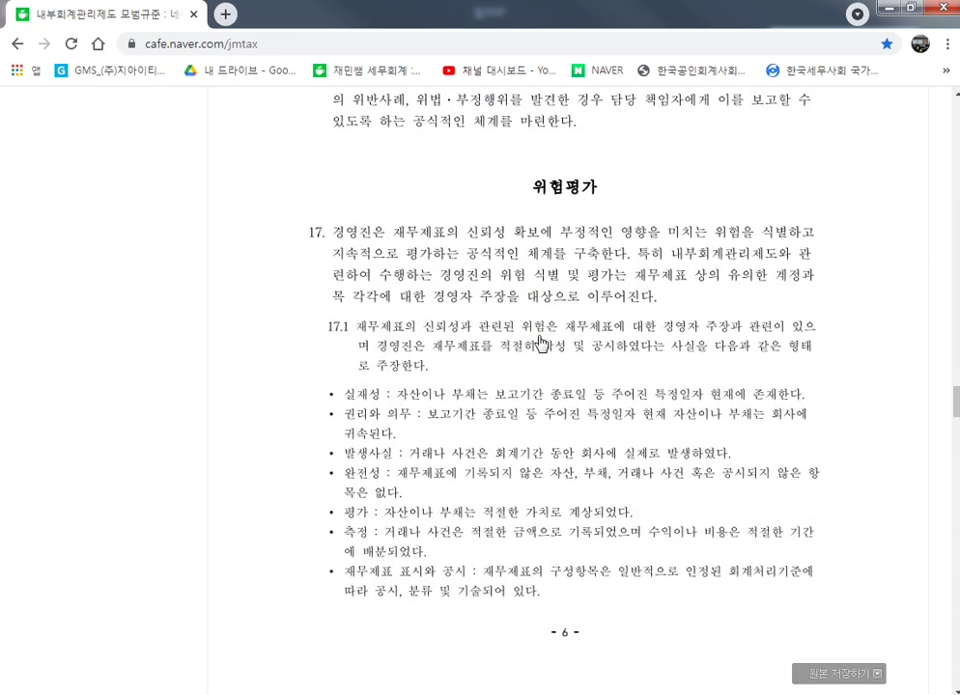
pyautogui.scroll(-6, 507, 349)
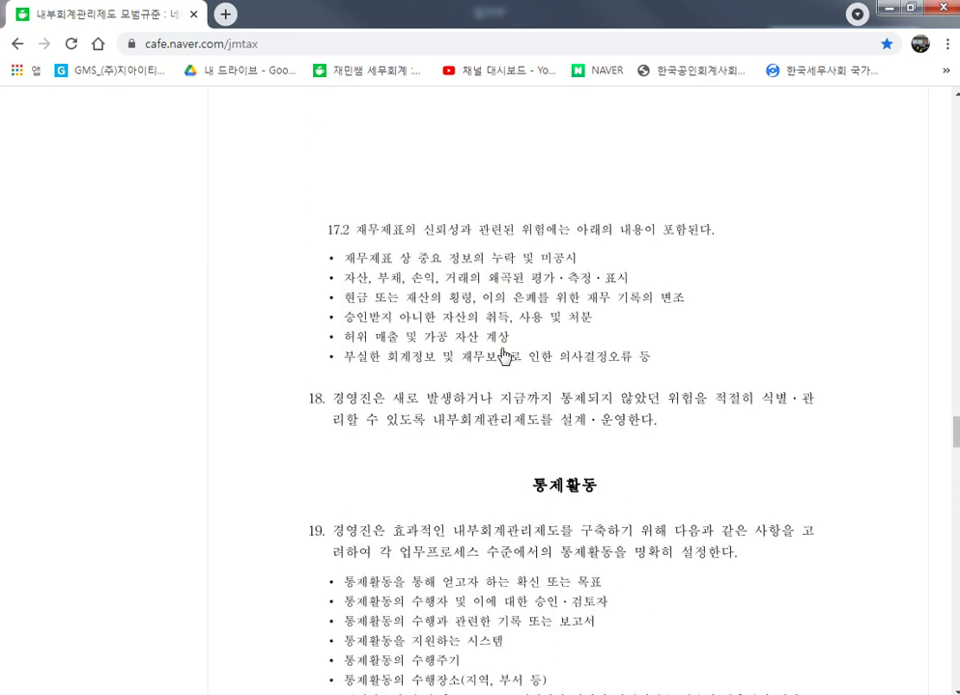
pyautogui.scroll(-4, 450, 339)
pyautogui.scroll(-3, 450, 339)
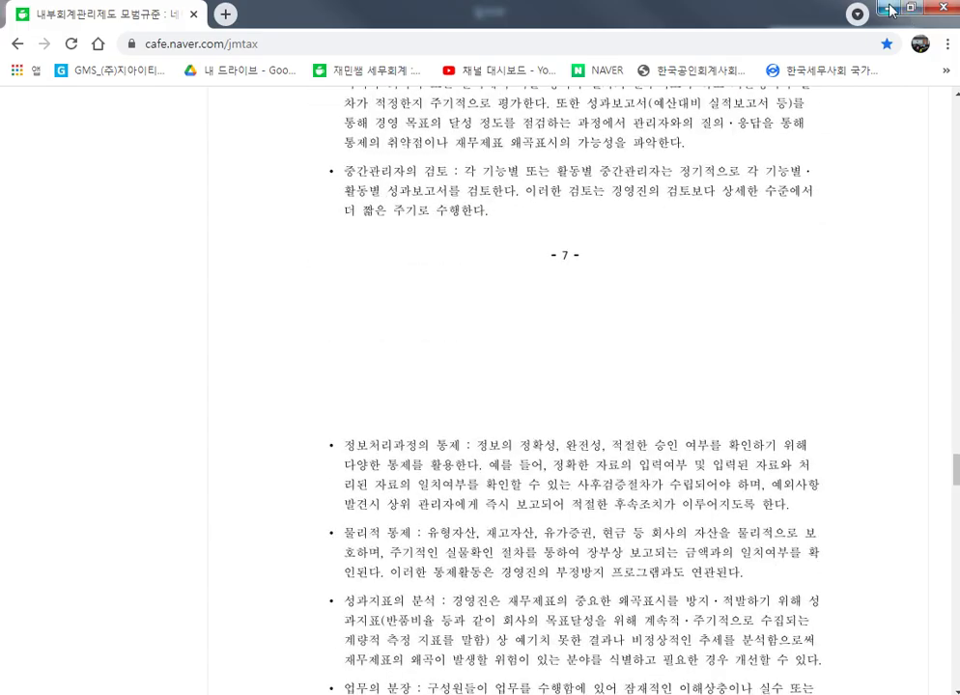
pyautogui.click(887, 10)
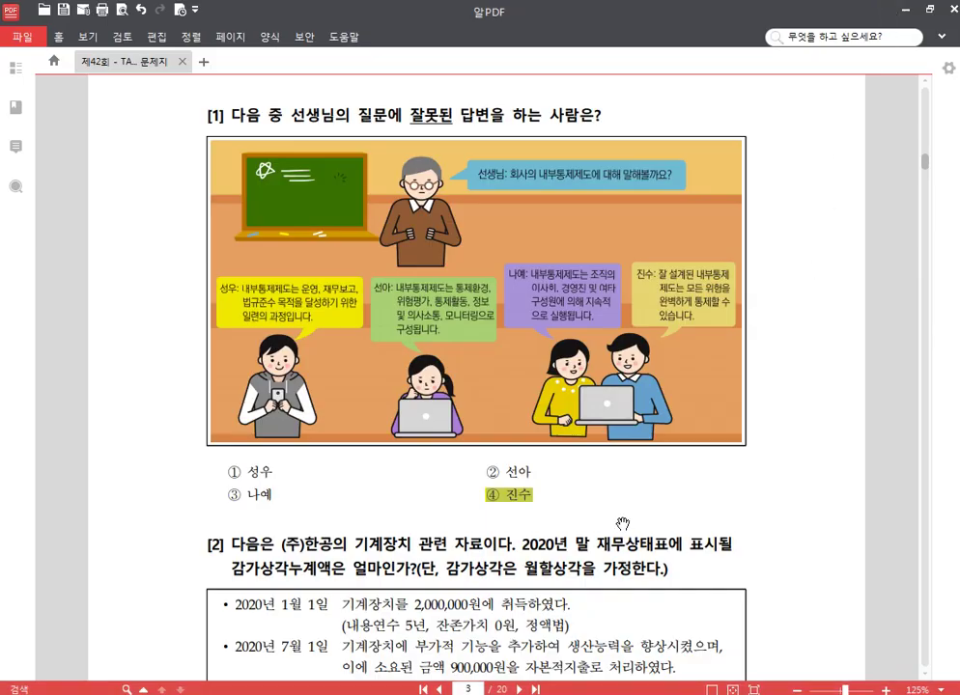